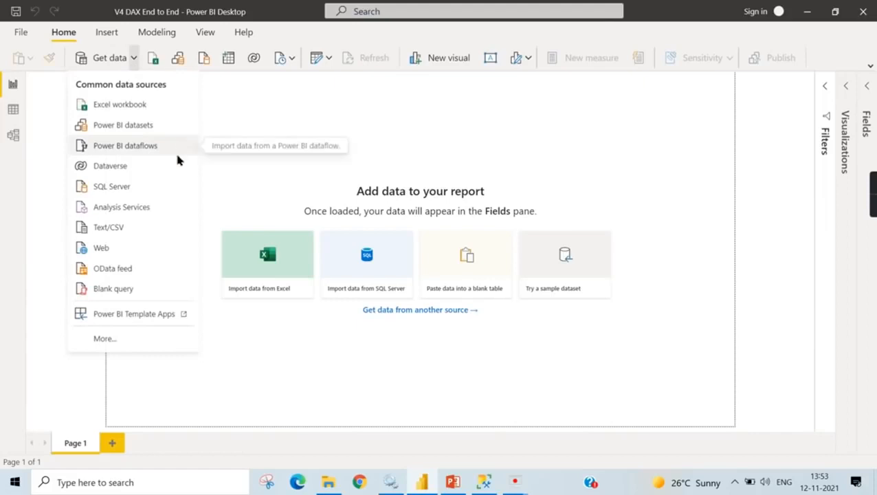
# - Start a SQL Server data import from the server .\nagasql2019, leaving the database name blank
pyautogui.click(103, 190)
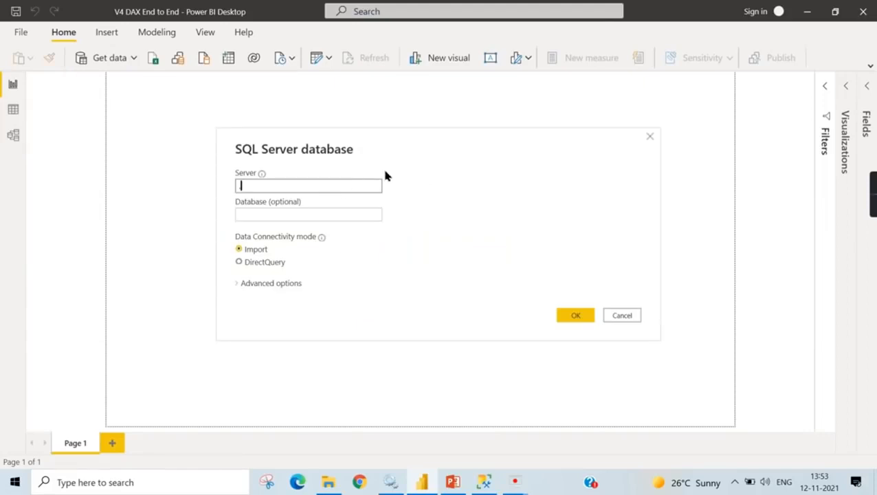
pyautogui.write('.\\nagasql2019')
pyautogui.click(575, 317)
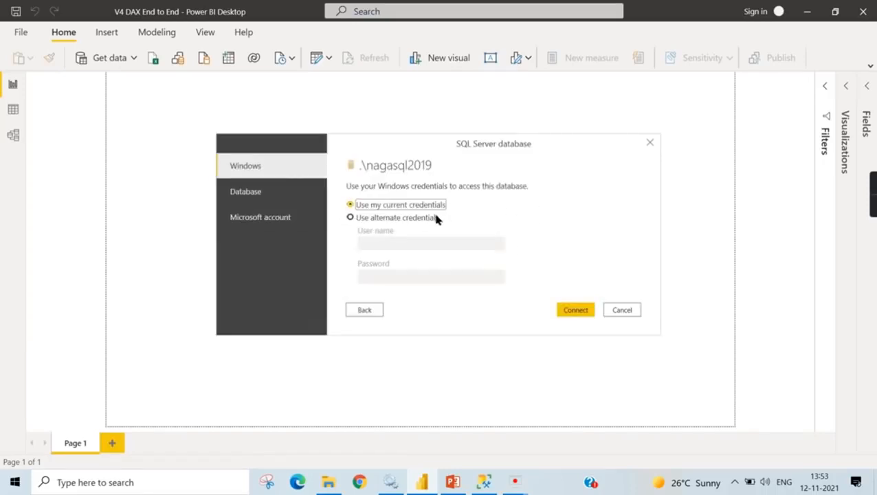
# - Check the server name in SQL Server Management Studio, return to Power BI and connect with the current Windows credentials over an unencrypted connection
pyautogui.hotkey('alt', 'Tab')
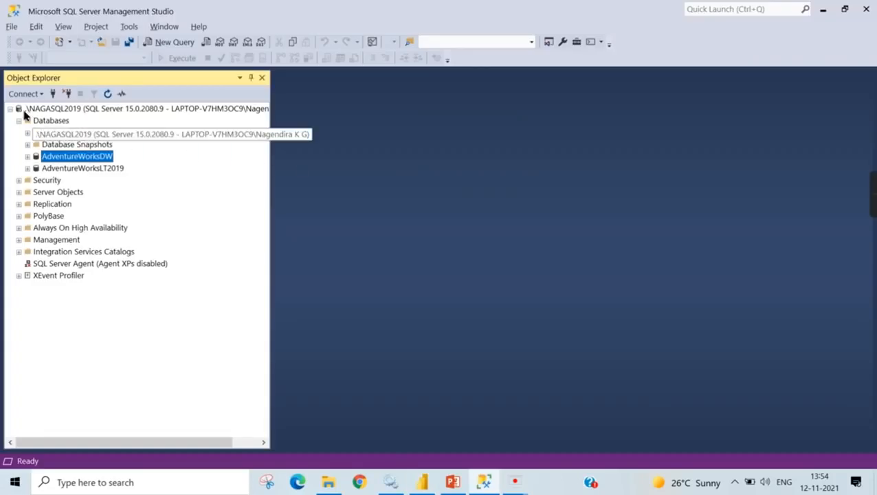
pyautogui.hotkey('alt', 'Tab')
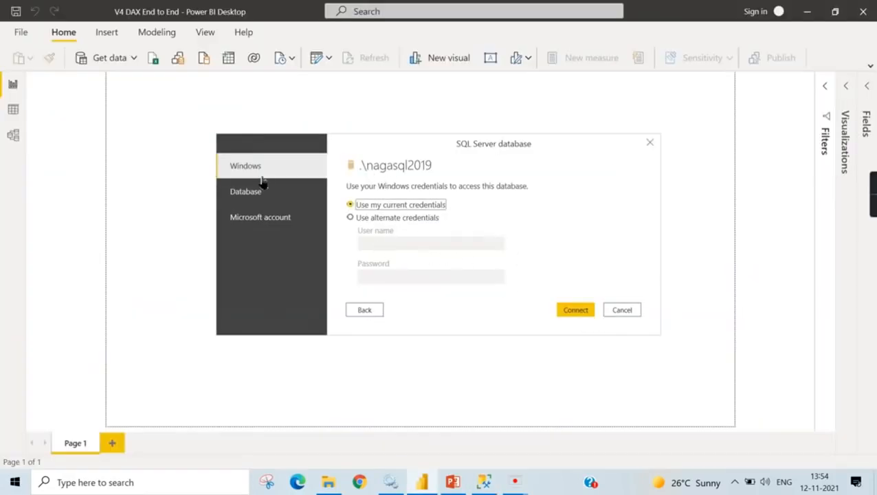
pyautogui.click(578, 311)
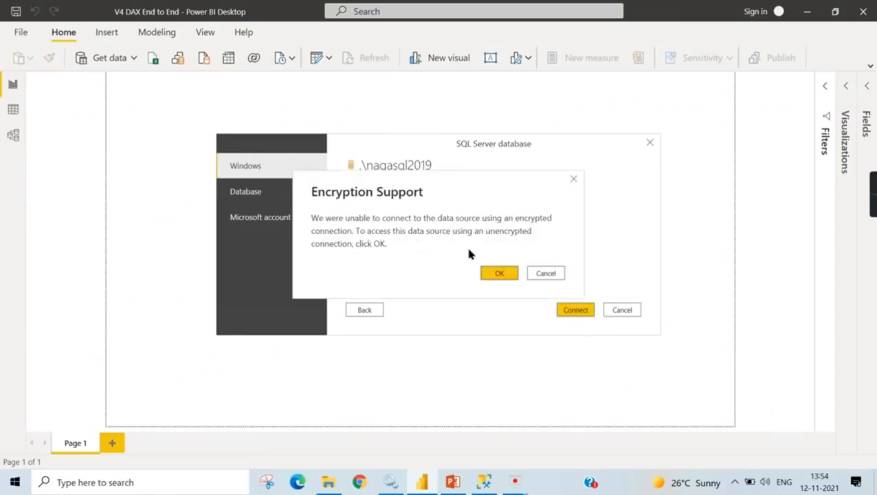
pyautogui.click(499, 274)
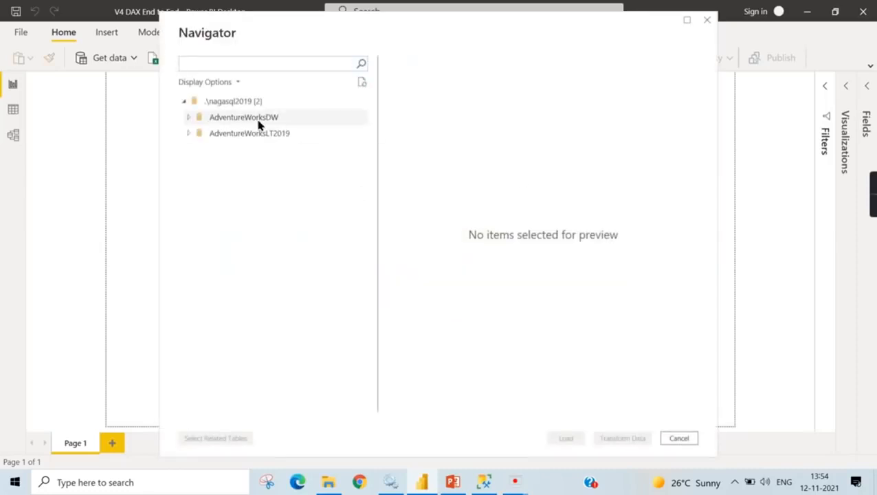
# - Select the FactInternetSales table from the AdventureWorksDW database together with its related tables
pyautogui.click(207, 117)
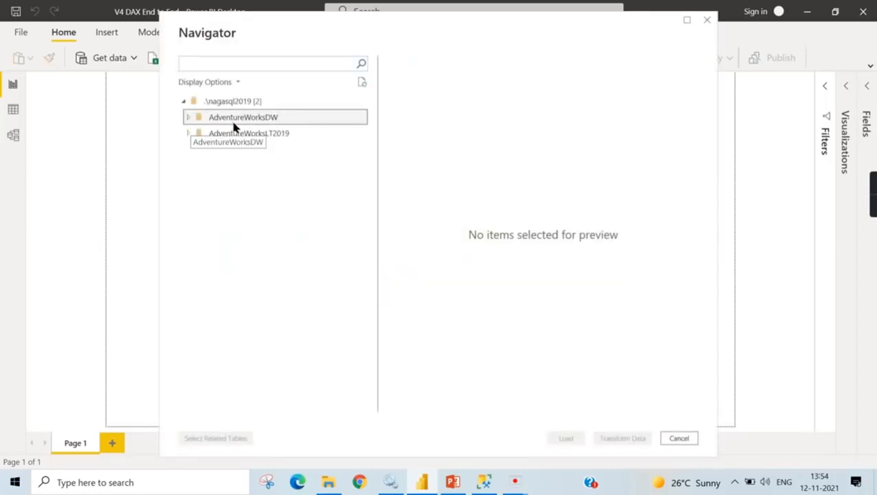
pyautogui.click(189, 117)
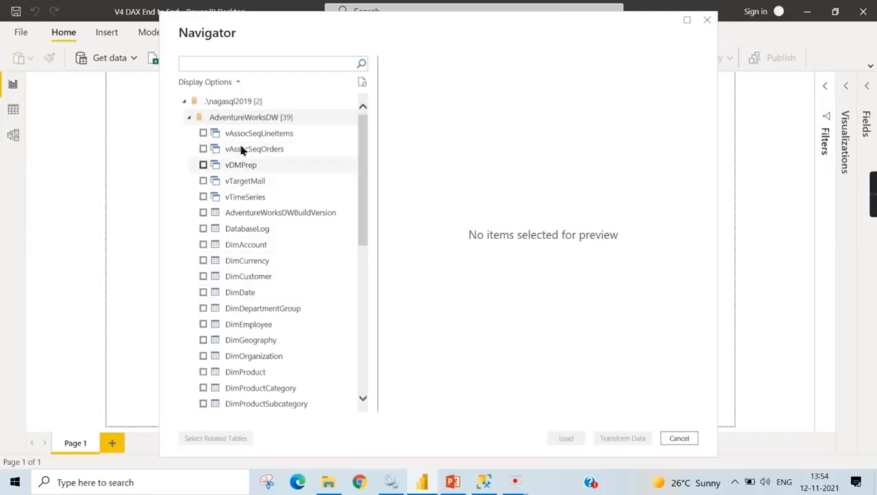
pyautogui.scroll(-3, 284, 323)
pyautogui.scroll(-3, 309, 323)
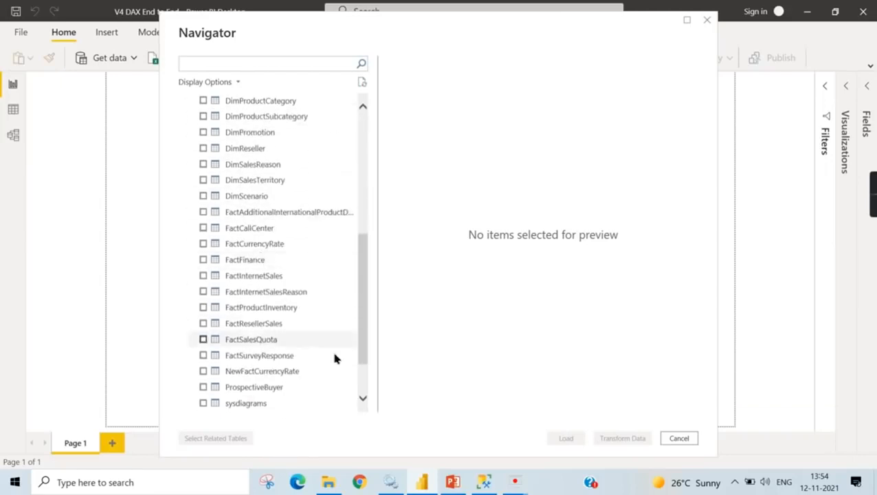
pyautogui.click(203, 275)
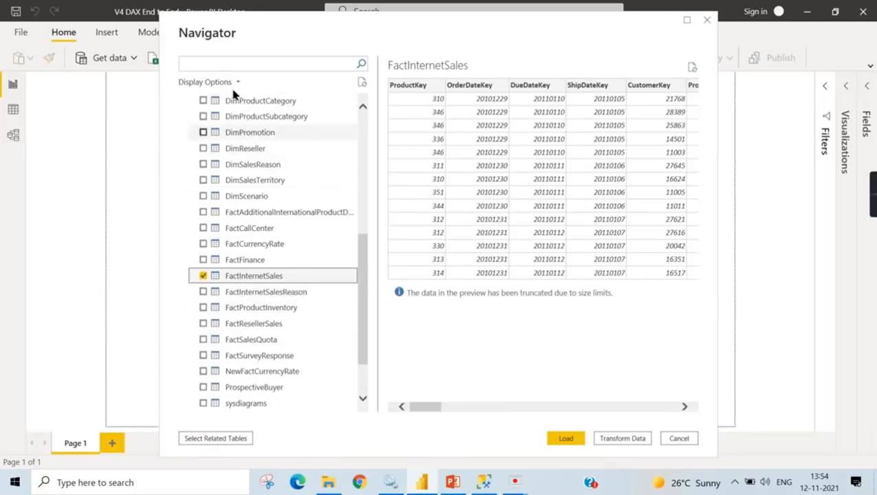
pyautogui.click(190, 440)
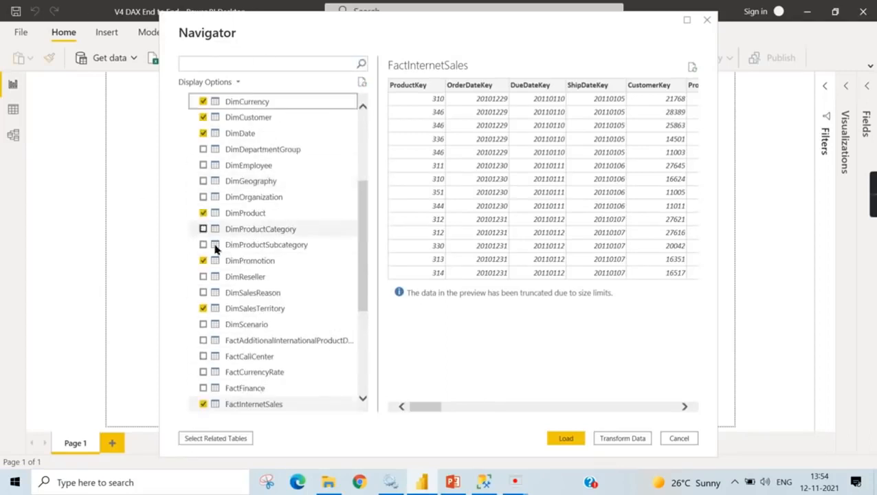
# - Exclude FactInternetSalesReason from the selected tables and load the remaining ones into the report
pyautogui.scroll(-1, 245, 395)
pyautogui.click(203, 372)
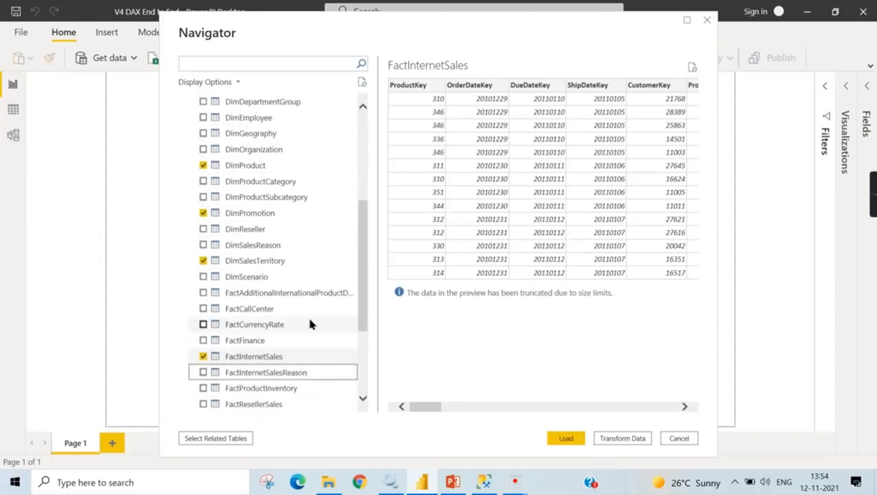
pyautogui.scroll(1, 302, 229)
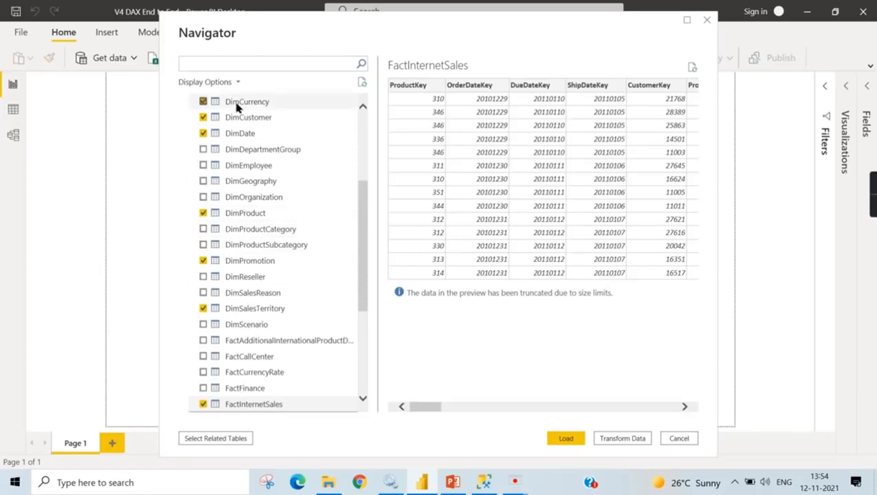
pyautogui.scroll(-1, 275, 385)
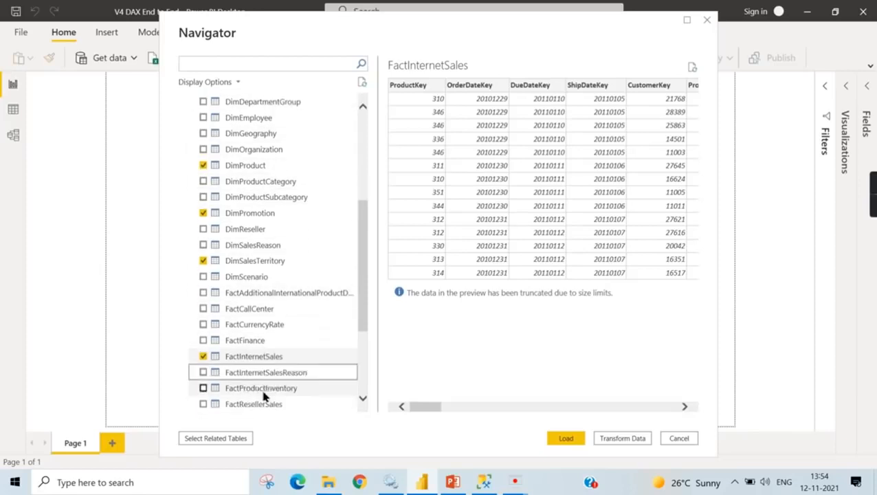
pyautogui.click(571, 442)
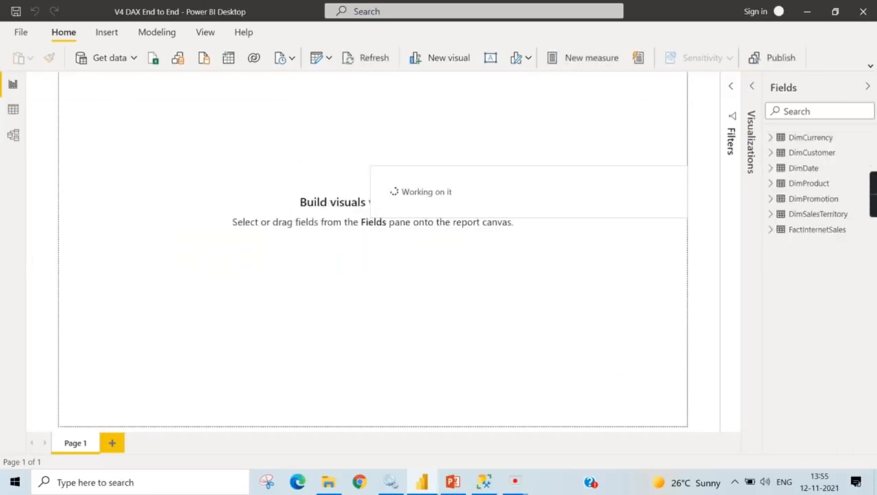
# - Show the data model diagram with the Properties and Fields panes collapsed, and move the DimPromotion table to below DimDate
pyautogui.click(14, 136)
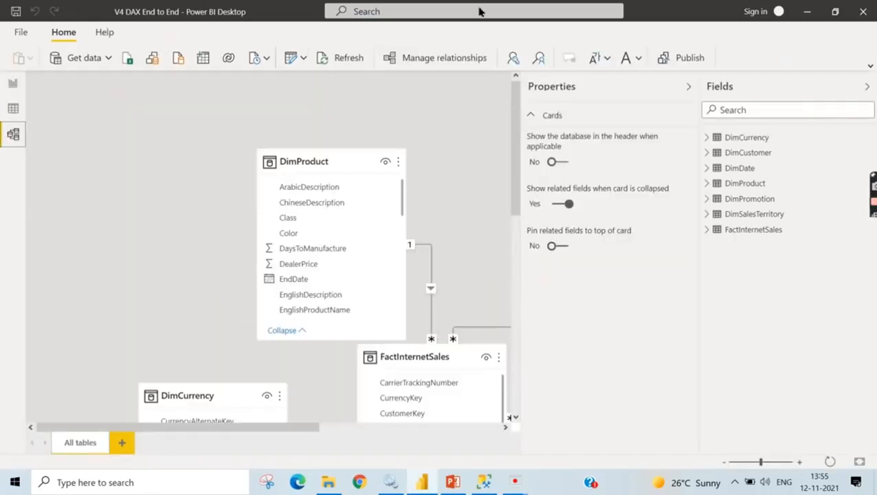
pyautogui.click(689, 87)
pyautogui.click(867, 87)
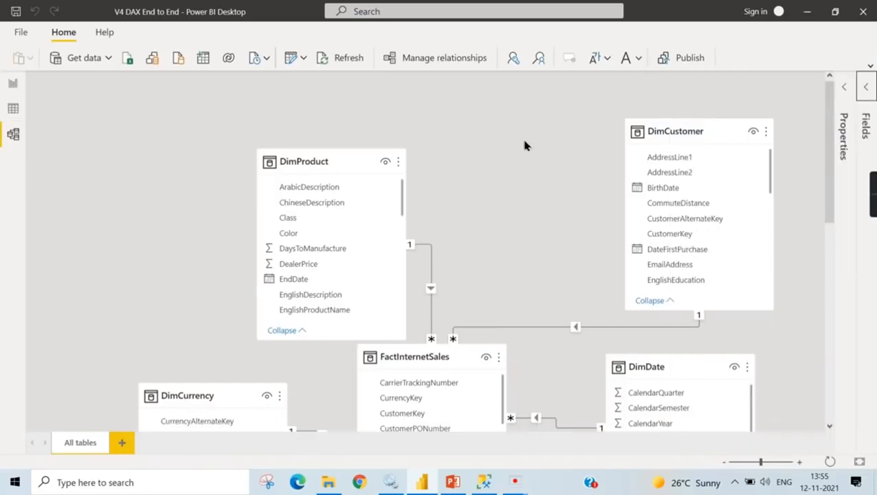
pyautogui.scroll(-2, 327, 308)
pyautogui.click(300, 284)
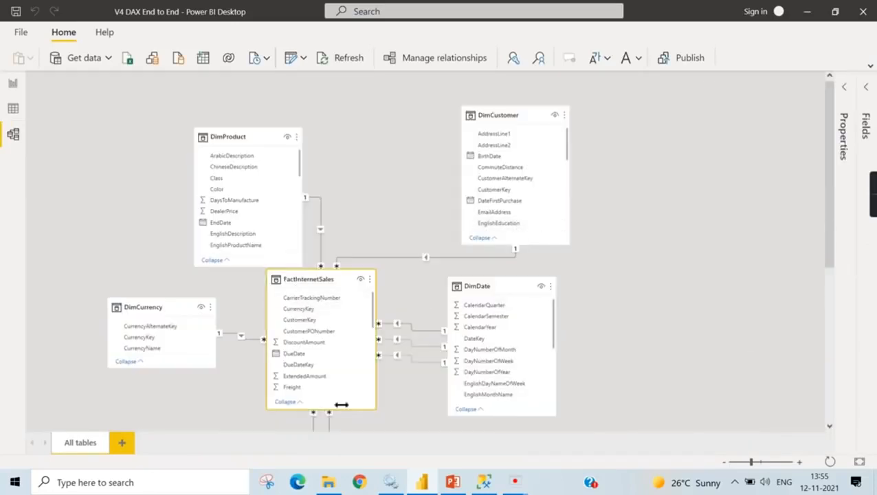
pyautogui.scroll(-3, 540, 337)
pyautogui.scroll(-5, 540, 337)
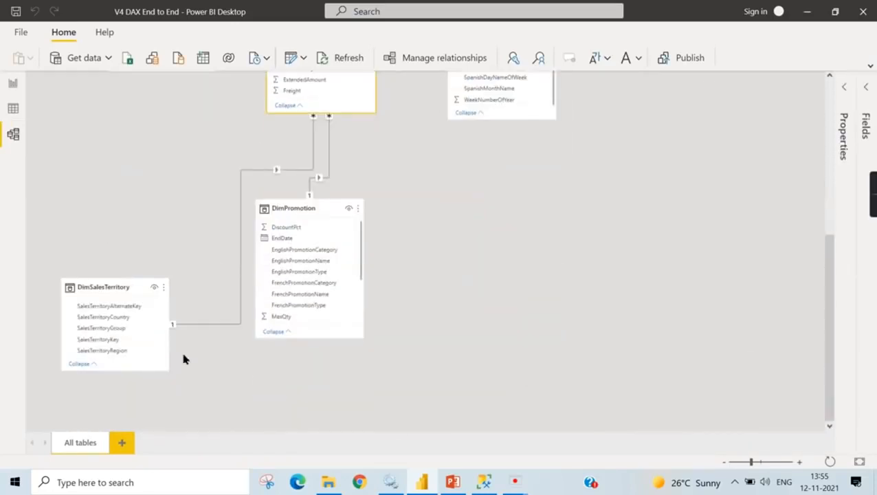
pyautogui.moveTo(337, 213); pyautogui.dragTo(502, 284)
# - Examine the relationships between FactInternetSales and the dimension tables, especially those with DimDate
pyautogui.scroll(5, 608, 268)
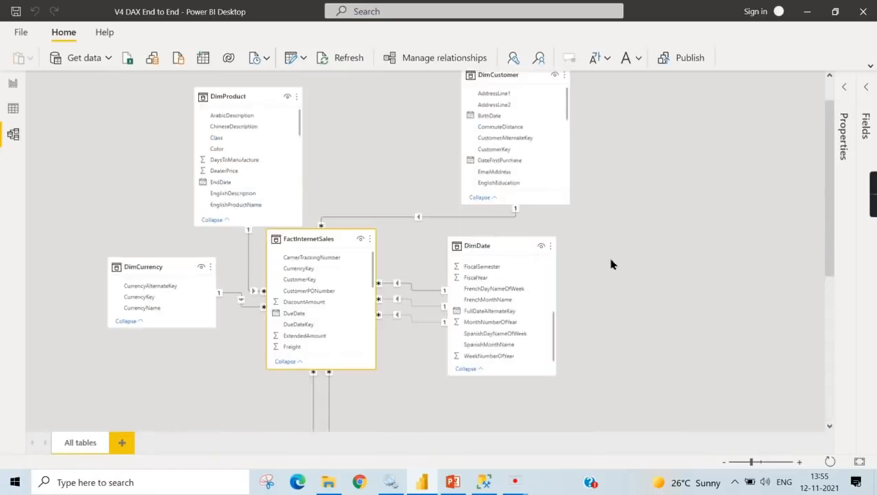
pyautogui.scroll(1, 792, 266)
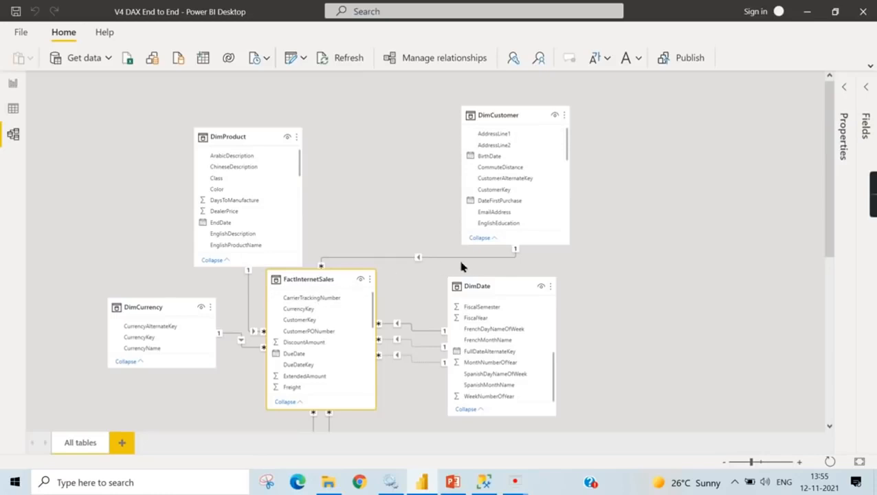
pyautogui.click(478, 292)
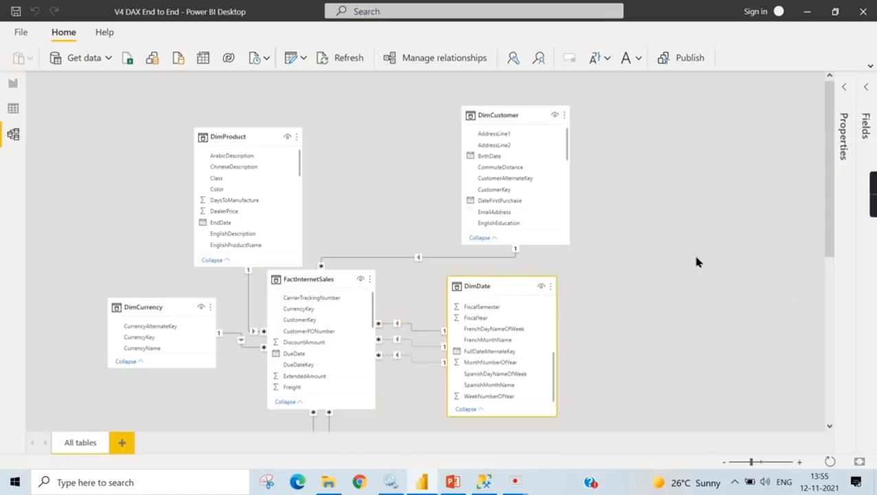
pyautogui.scroll(-2, 523, 288)
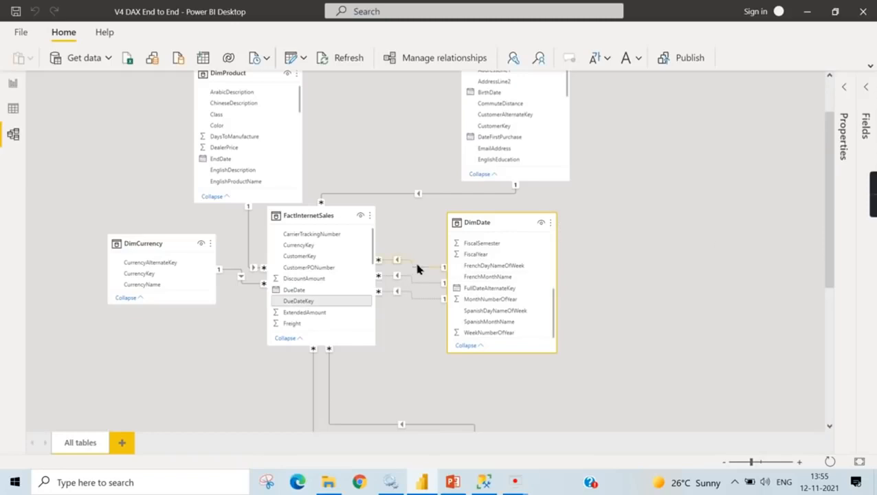
pyautogui.scroll(1, 322, 266)
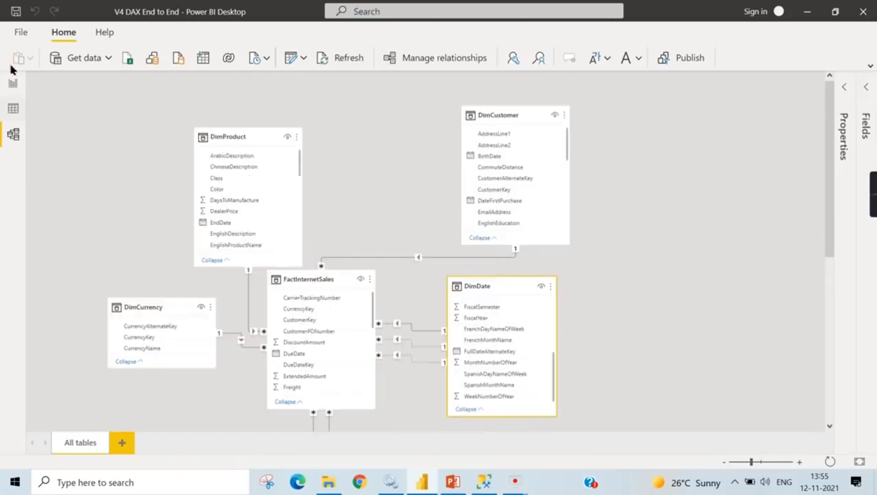
# - View the DimProduct table's data and look across all of its columns
pyautogui.click(9, 86)
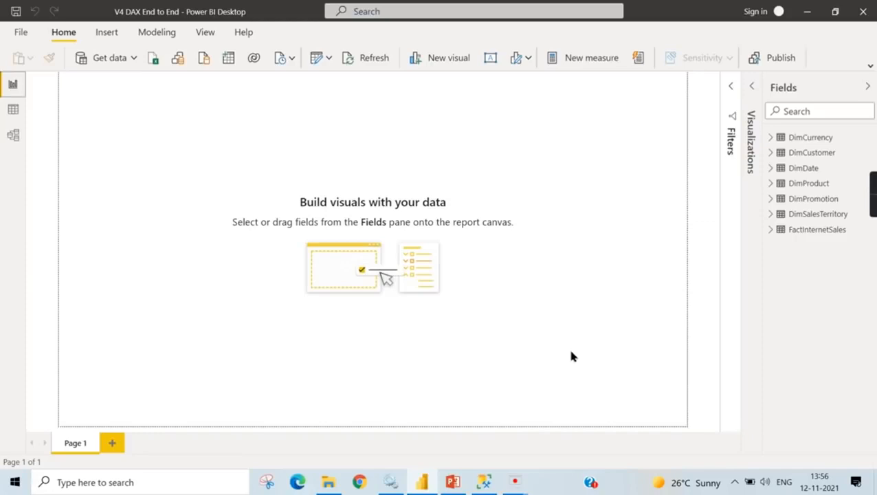
pyautogui.click(13, 109)
pyautogui.click(828, 186)
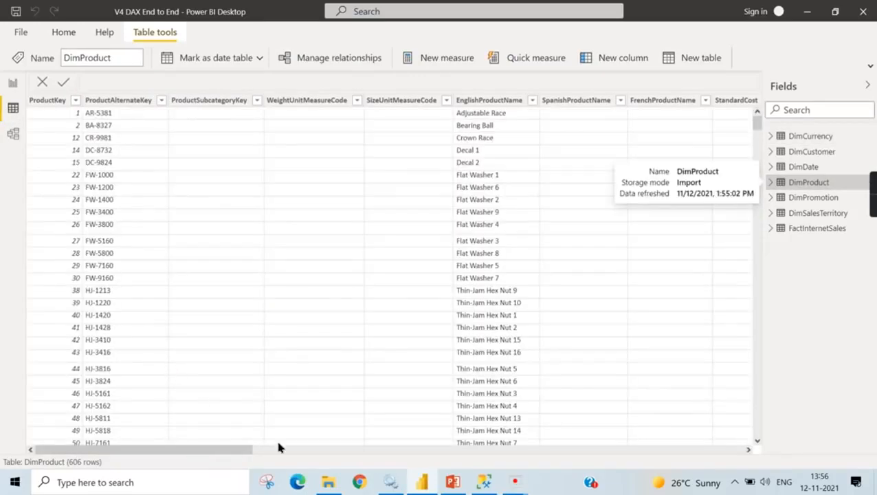
pyautogui.click(601, 431)
pyautogui.moveTo(215, 447); pyautogui.dragTo(760, 434)
pyautogui.moveTo(526, 449); pyautogui.dragTo(41, 449)
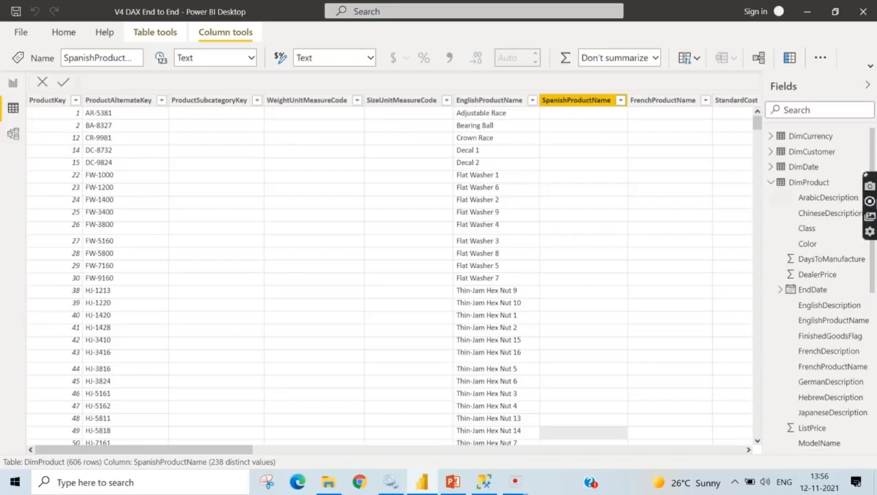
# - Add a calculated column to the DimProduct table and name it New Product Name
pyautogui.rightClick(791, 185)
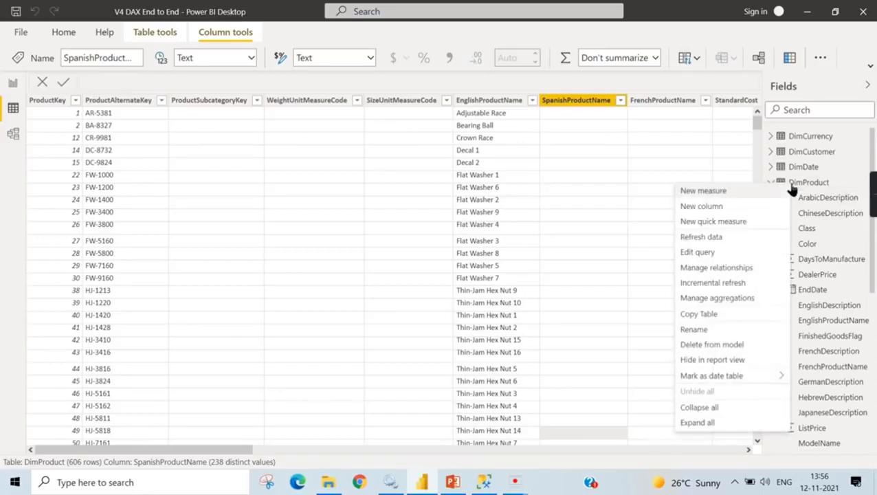
pyautogui.click(694, 207)
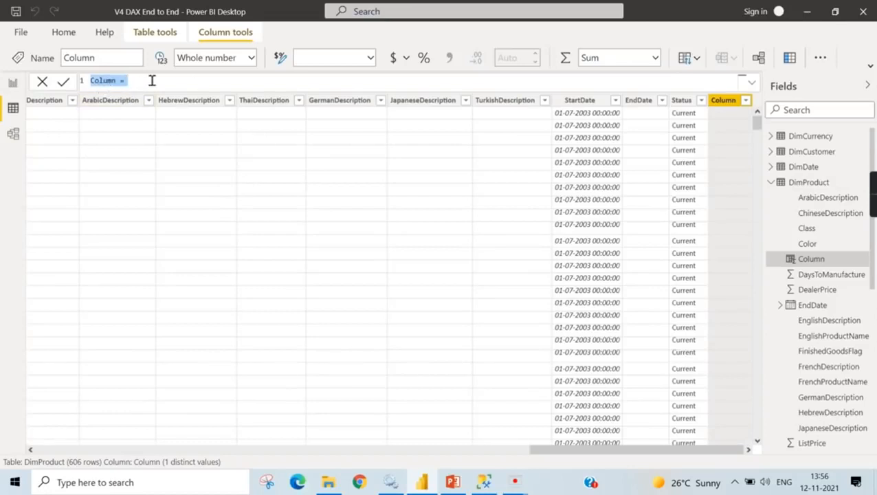
pyautogui.doubleClick(101, 82)
pyautogui.write('New ')
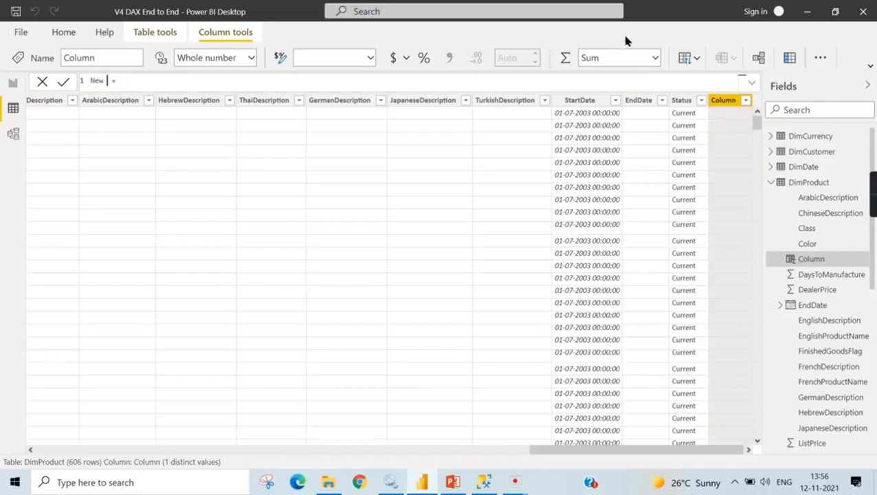
pyautogui.write('Product Name')
# - Set the New Product Name column's formula to return DimProduct[ProductAlternateKey] and commit it
pyautogui.write('Pr')
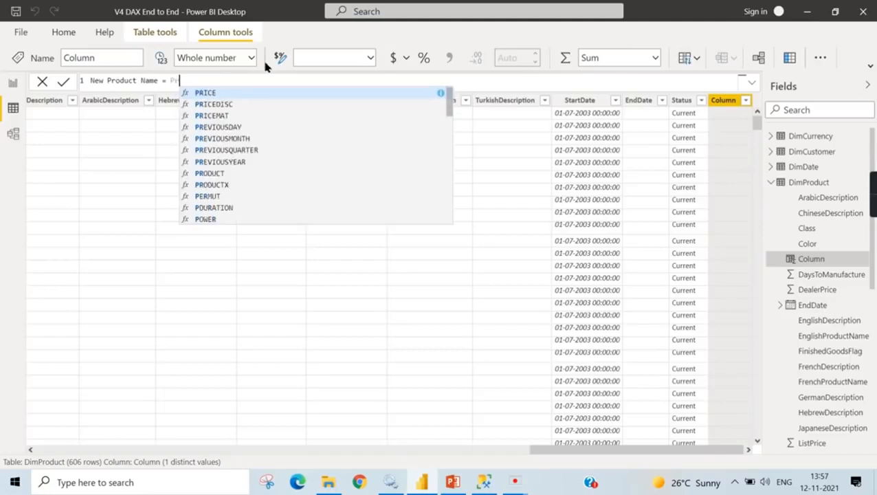
pyautogui.press('BackSpace')
pyautogui.press('BackSpace')
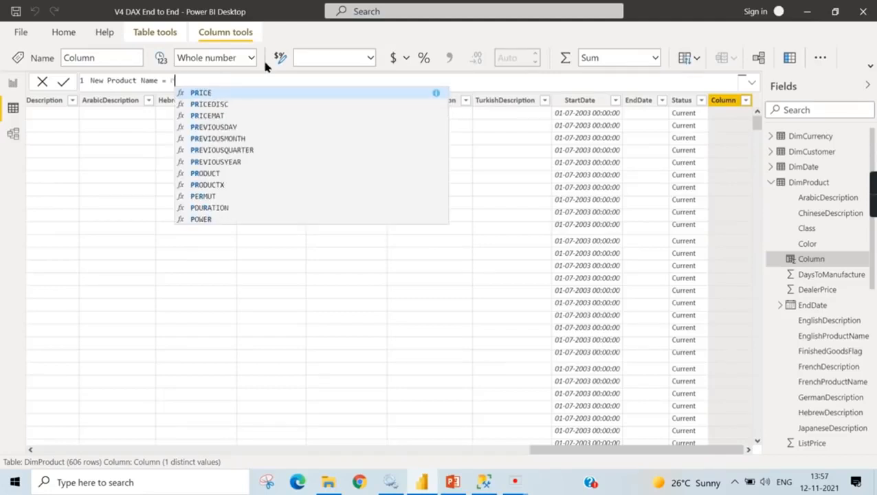
pyautogui.write('dim')
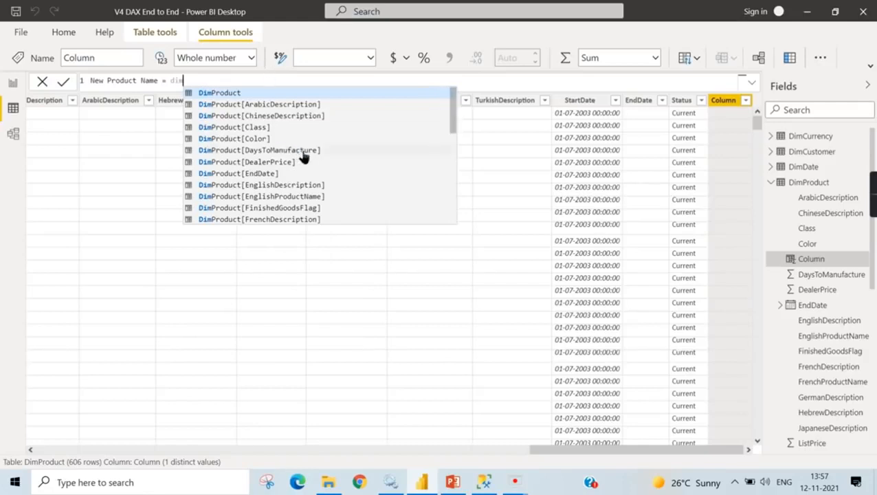
pyautogui.scroll(-2, 303, 157)
pyautogui.scroll(-2, 328, 158)
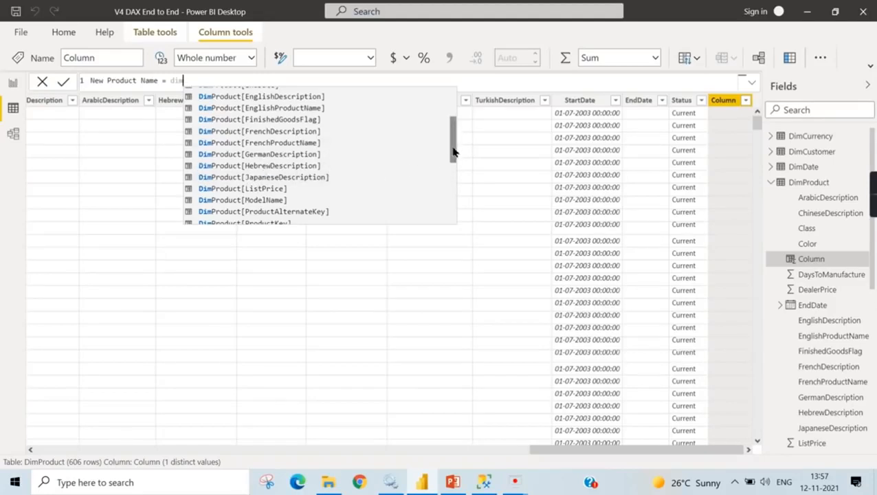
pyautogui.click(289, 212)
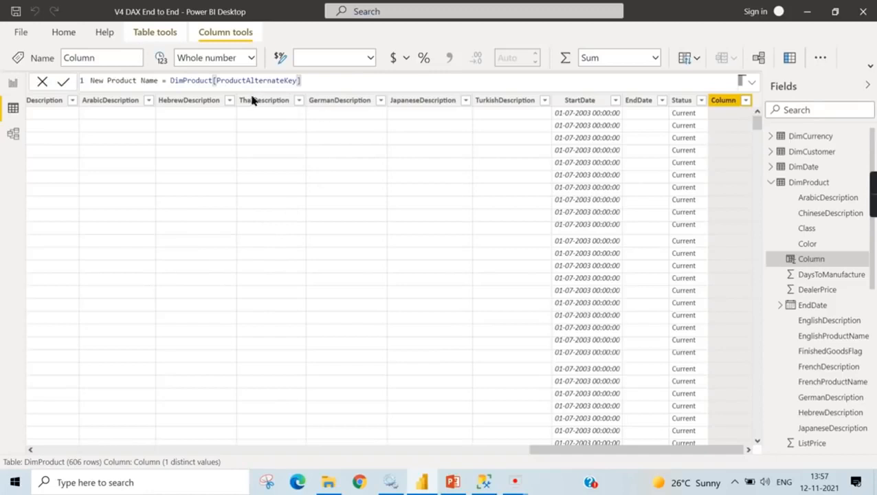
pyautogui.press('Return')
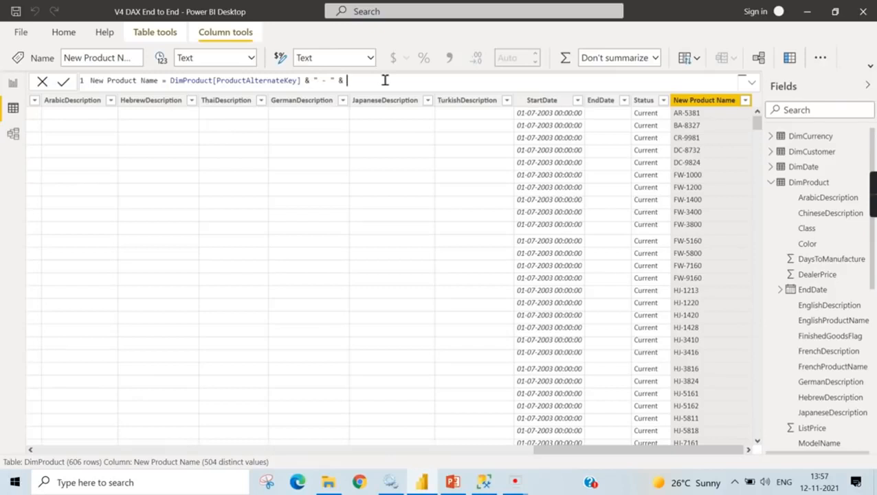
# - Extend the New Product Name formula by concatenating " - " and DimProduct[EnglishProductName] after the alternate key
pyautogui.moveTo(626, 450); pyautogui.dragTo(728, 446)
pyautogui.write('Eng')
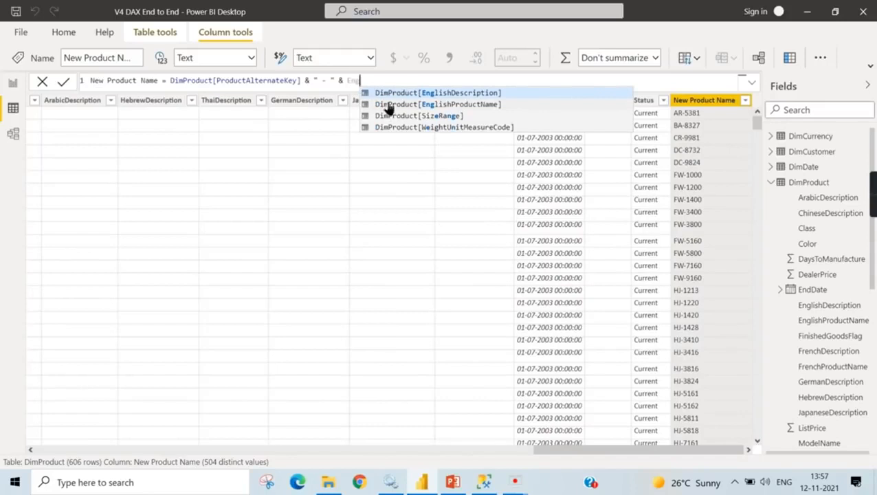
pyautogui.click(450, 105)
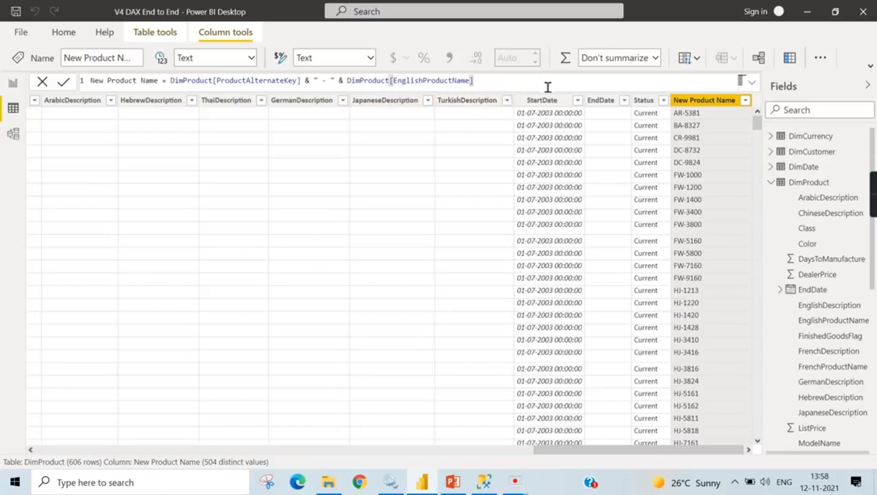
pyautogui.press('Return')
pyautogui.click(749, 451)
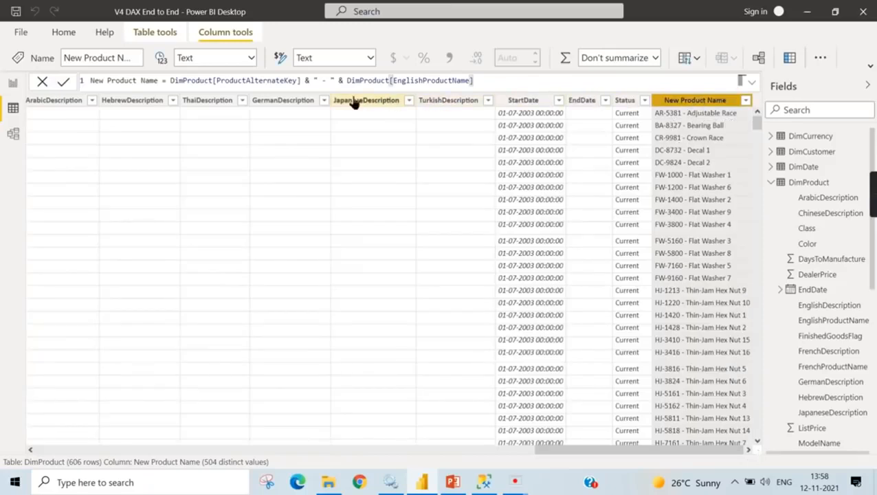
# - Compare the New Product Name values with the ProductAlternateKey and EnglishProductName columns in the DimProduct data
pyautogui.rightClick(699, 109)
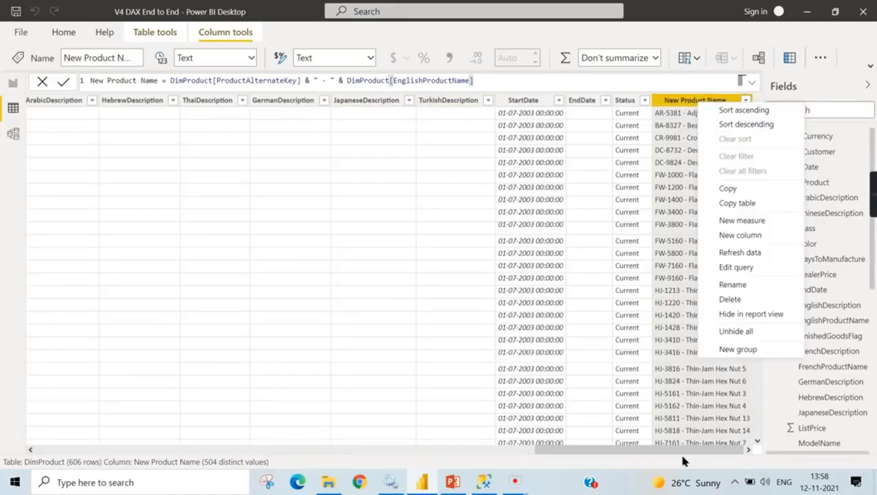
pyautogui.moveTo(685, 454); pyautogui.dragTo(220, 451)
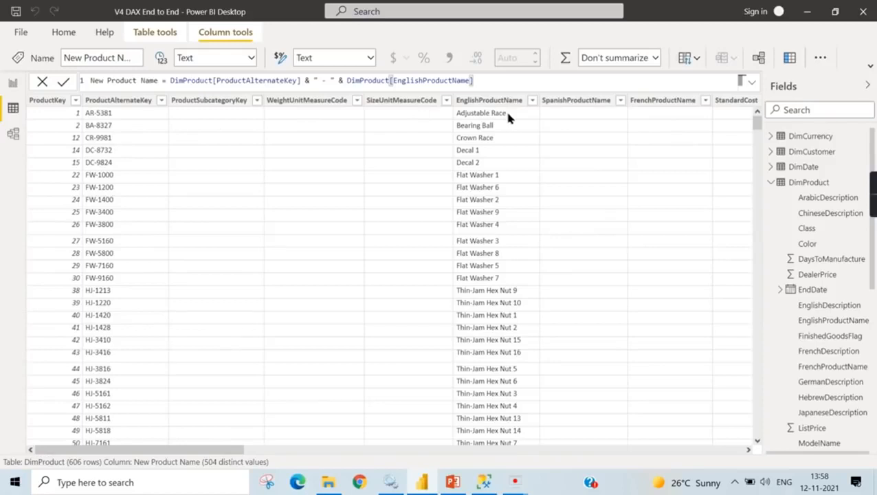
pyautogui.moveTo(234, 451); pyautogui.dragTo(750, 462)
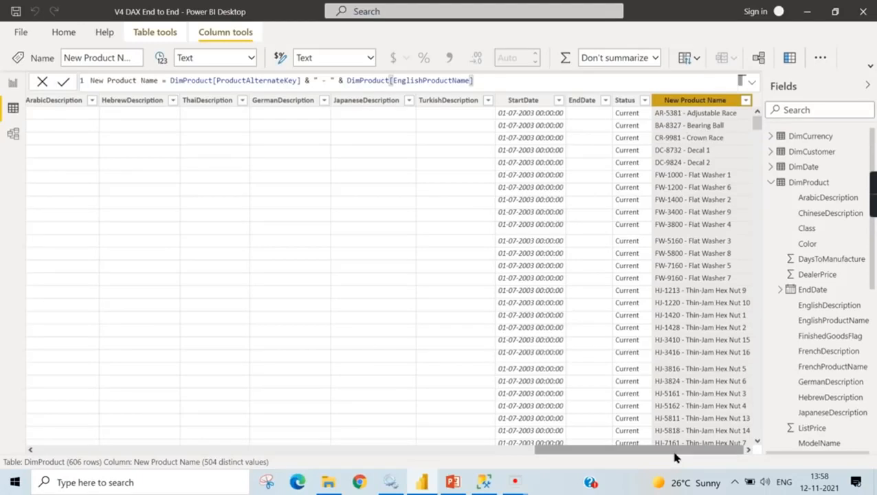
pyautogui.moveTo(675, 458); pyautogui.dragTo(175, 458)
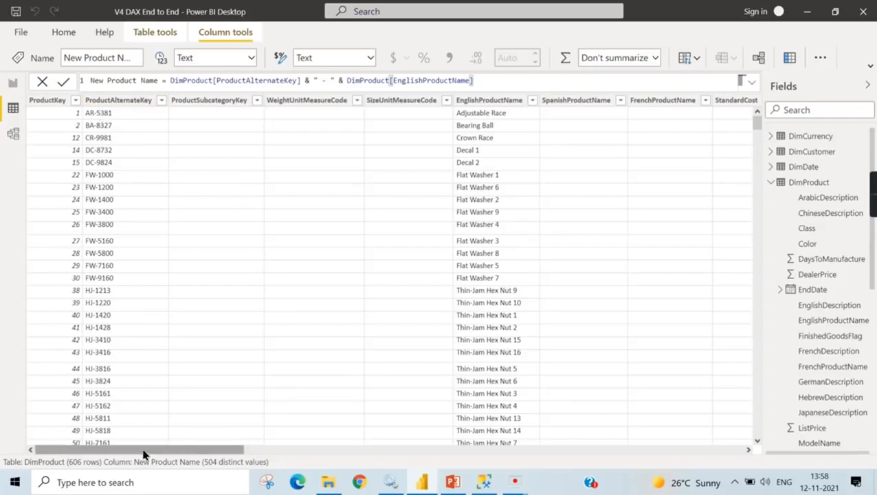
pyautogui.moveTo(144, 454); pyautogui.dragTo(681, 447)
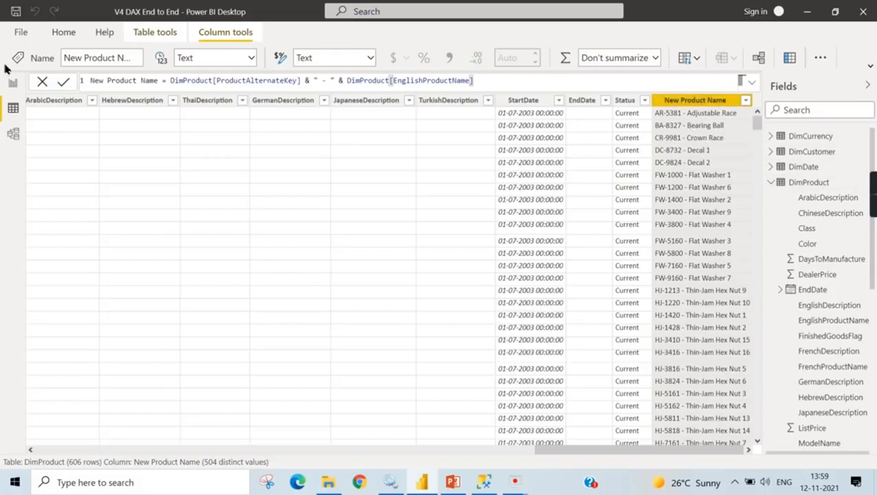
# - Show the report canvas, expand the FactInternetSales table and look through its list of fields
pyautogui.click(13, 84)
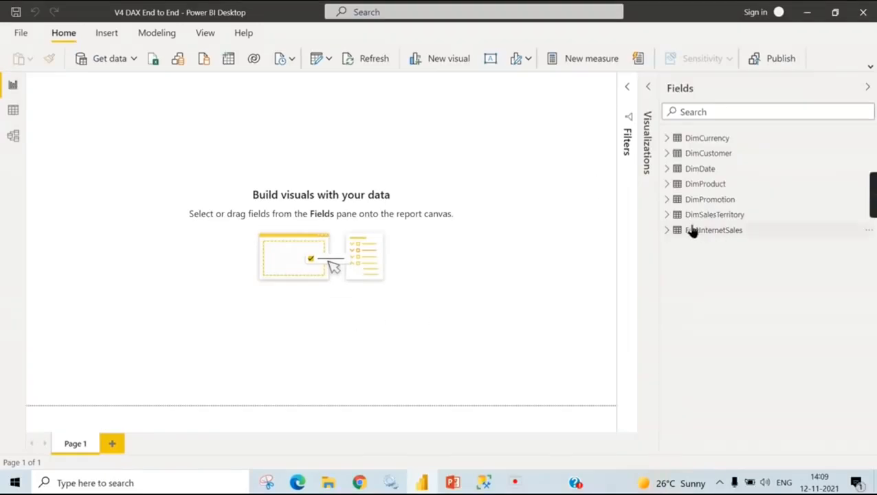
pyautogui.click(667, 229)
pyautogui.scroll(-3, 786, 337)
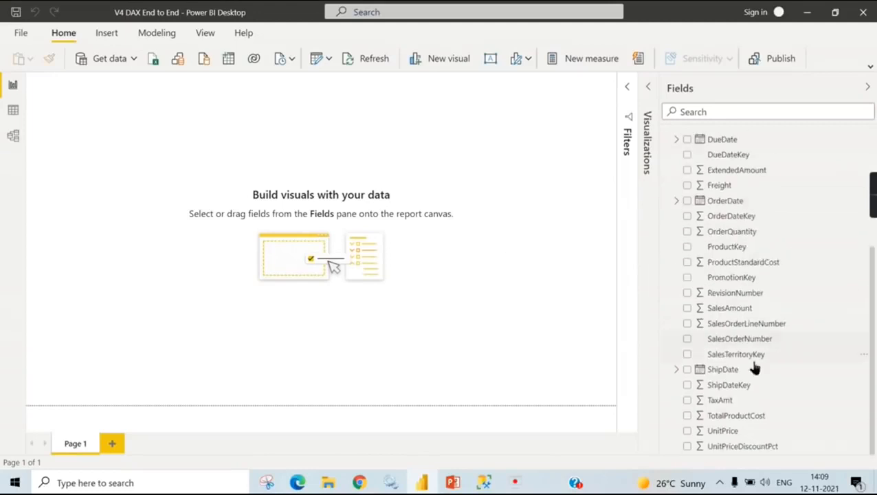
pyautogui.scroll(3, 757, 360)
pyautogui.scroll(-2, 854, 296)
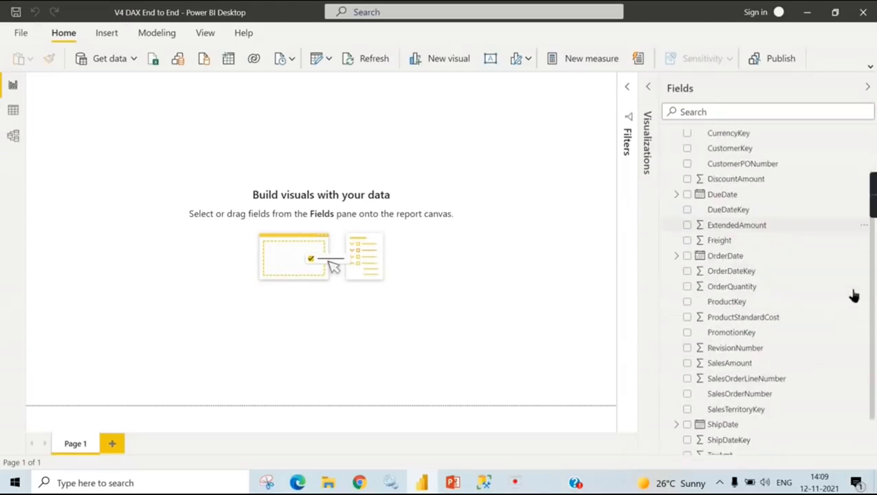
pyautogui.scroll(1, 762, 231)
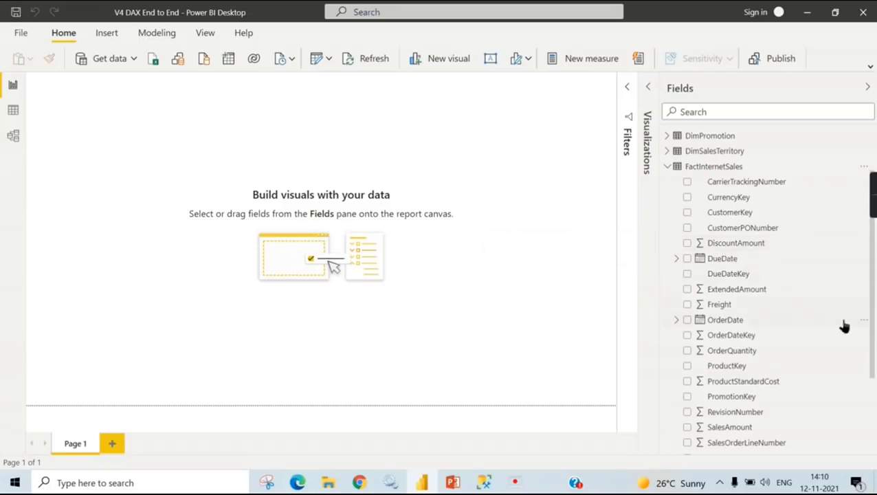
pyautogui.scroll(-3, 783, 378)
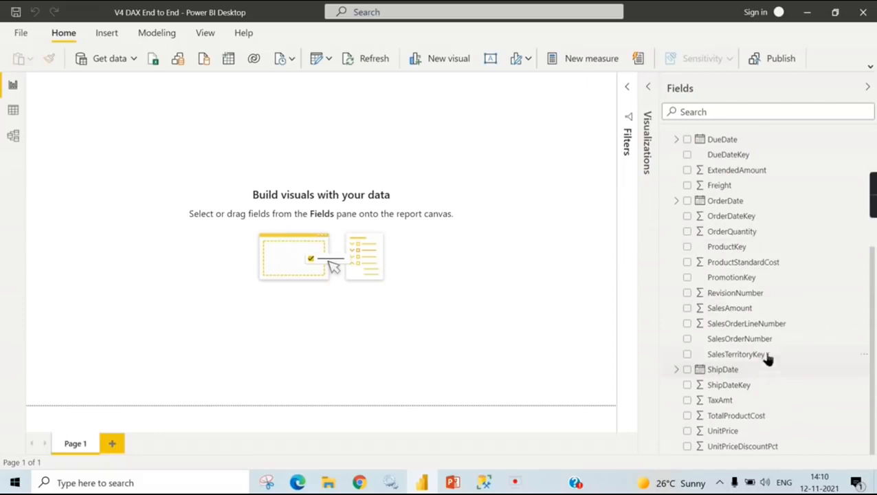
# - Set the default summarization of ShipDateKey in FactInternetSales to Don't summarize
pyautogui.rightClick(727, 389)
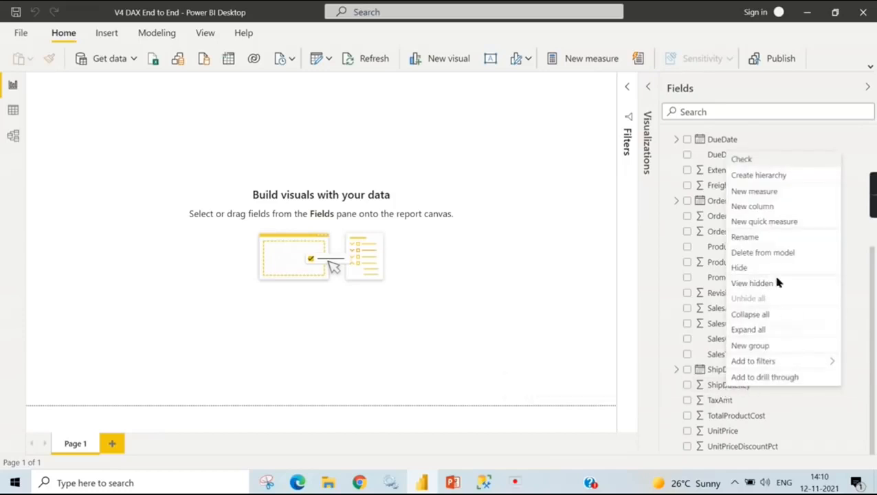
pyautogui.click(870, 71)
pyautogui.click(734, 387)
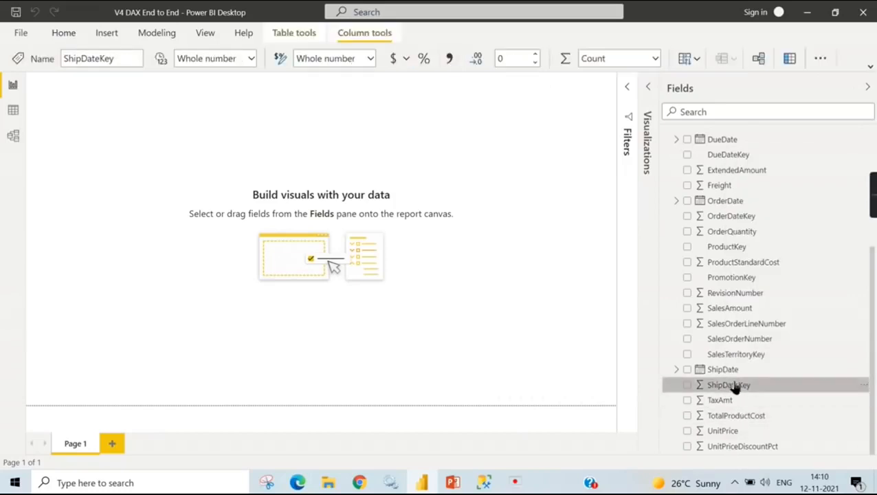
pyautogui.click(654, 60)
pyautogui.click(649, 81)
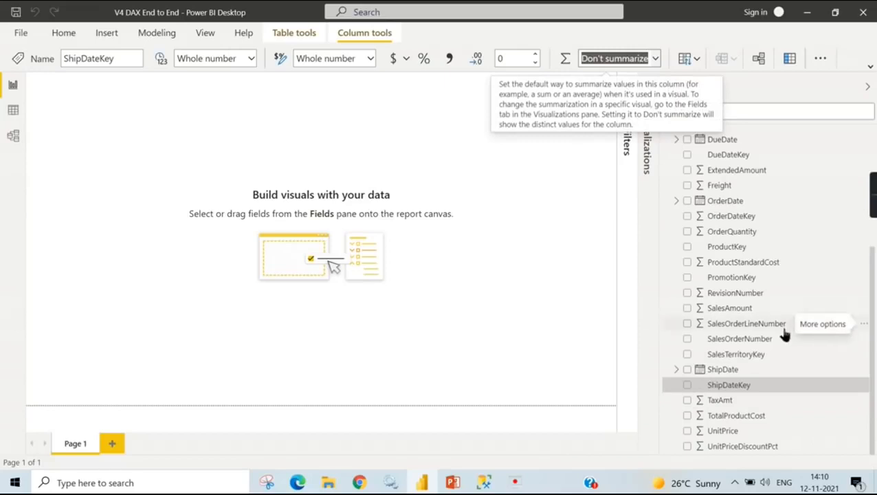
pyautogui.click(251, 130)
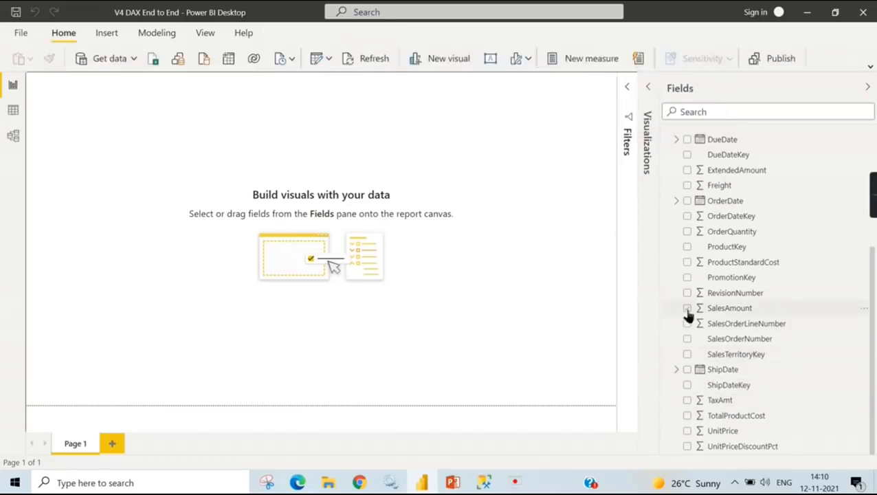
# - Create separate OrderQuantity and SalesAmount column charts on the report page and place the SalesAmount chart beside the other
pyautogui.click(689, 233)
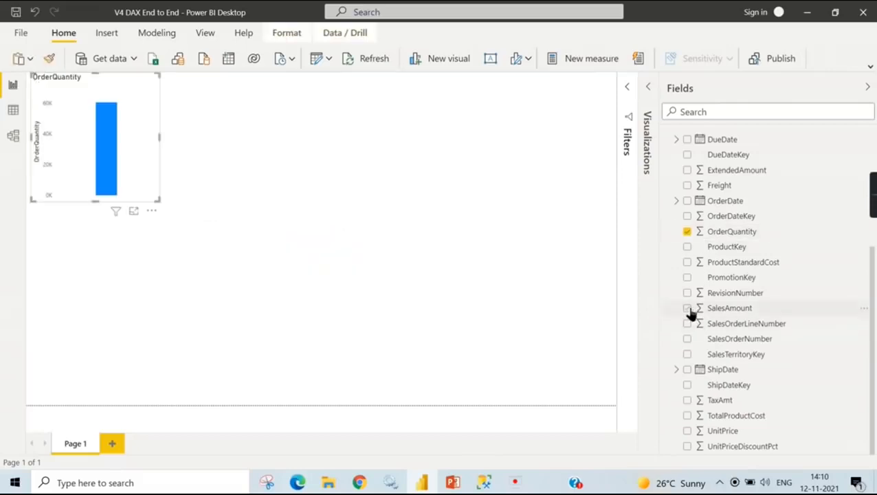
pyautogui.click(688, 308)
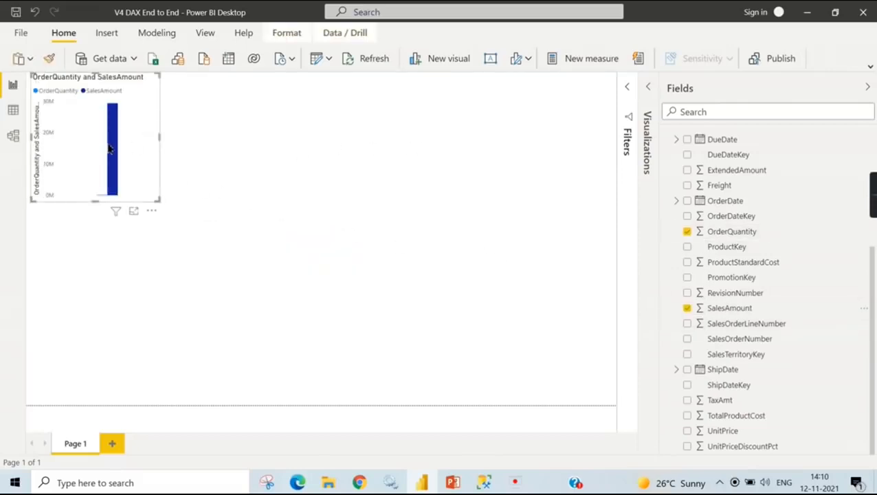
pyautogui.click(687, 308)
pyautogui.click(503, 189)
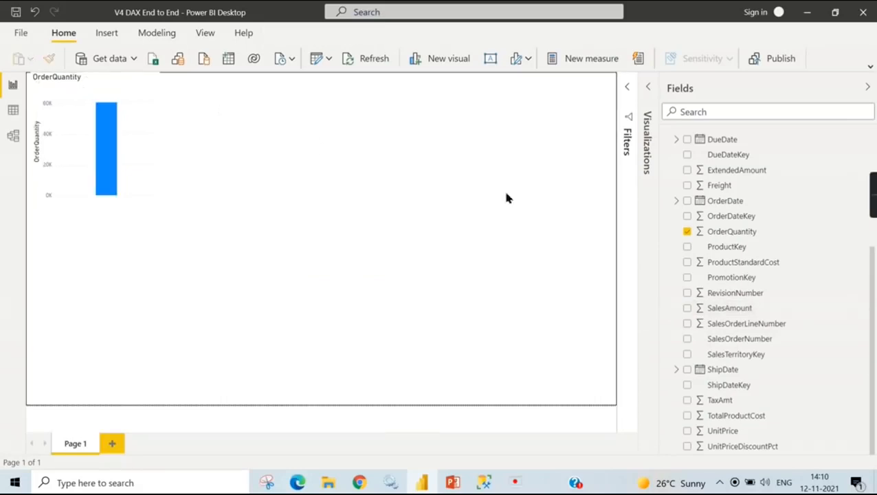
pyautogui.click(688, 308)
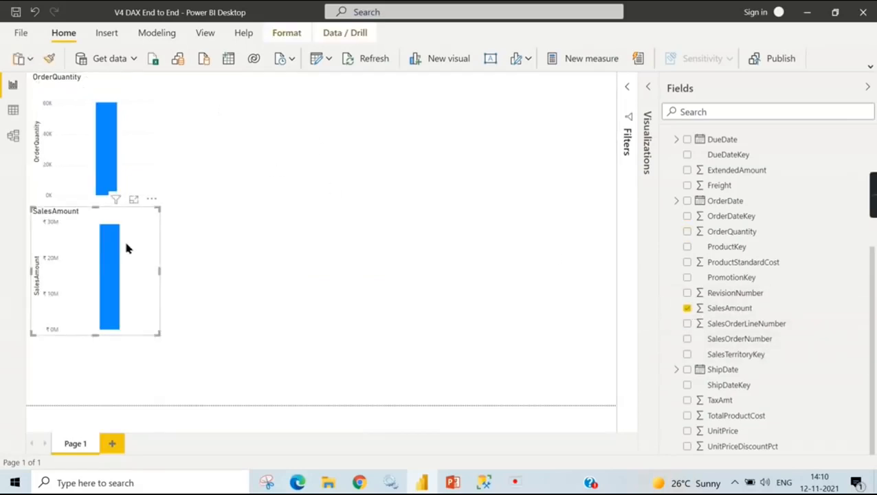
pyautogui.moveTo(193, 210); pyautogui.dragTo(358, 110)
# - Convert the SalesAmount and OrderQuantity charts to Card visuals and align the two cards in a row at the page's upper edge
pyautogui.click(648, 87)
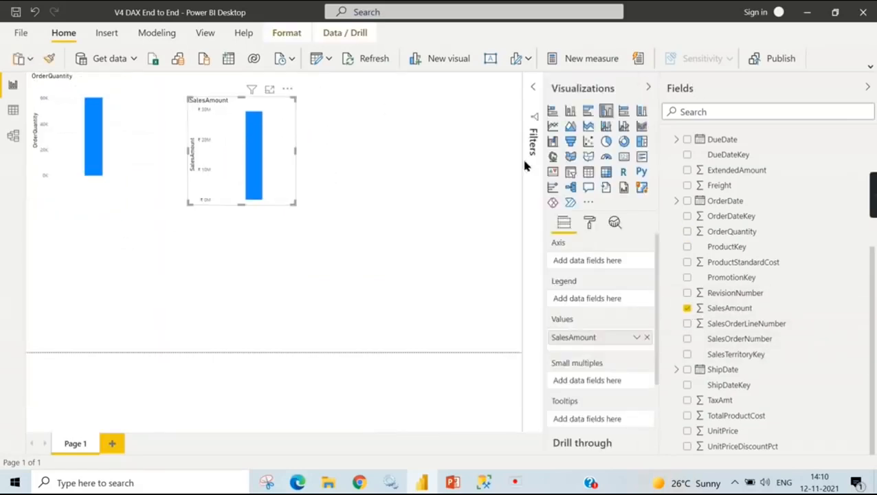
pyautogui.click(623, 157)
pyautogui.click(132, 133)
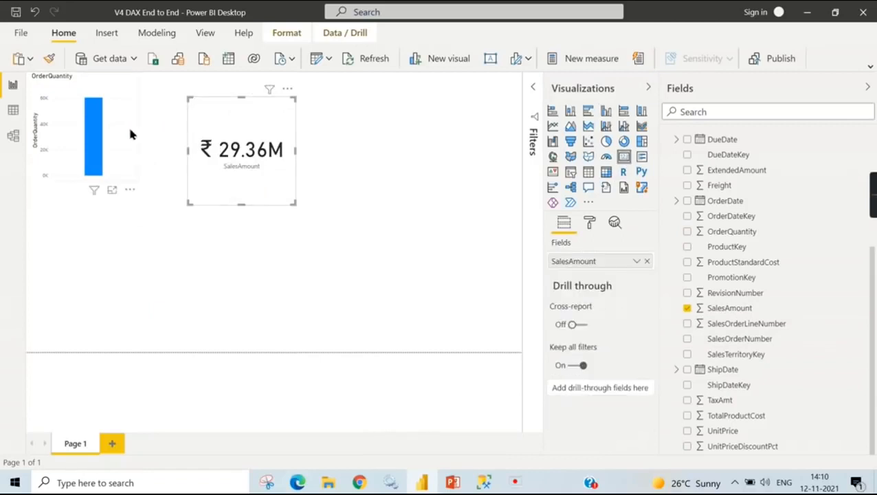
pyautogui.click(624, 157)
pyautogui.moveTo(213, 144); pyautogui.dragTo(201, 118)
pyautogui.click(80, 130)
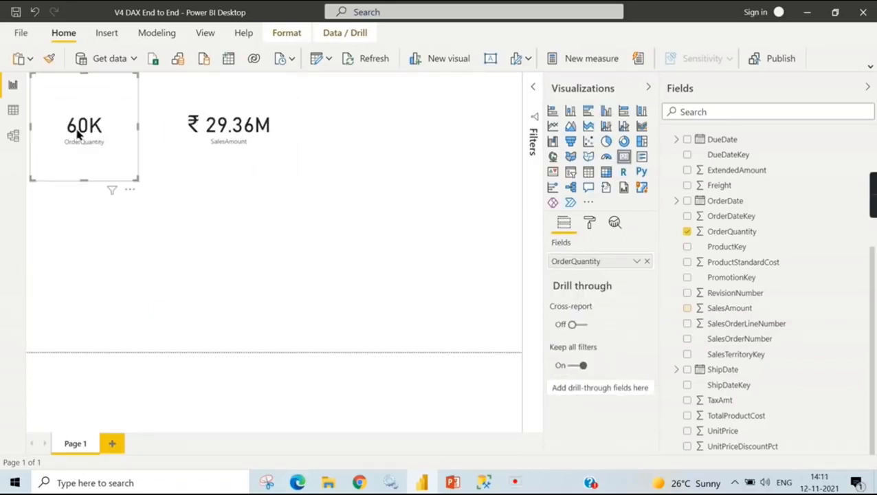
# - Set the category label text size to 17 pt on the SalesAmount and OrderQuantity cards
pyautogui.click(254, 131)
pyautogui.click(590, 223)
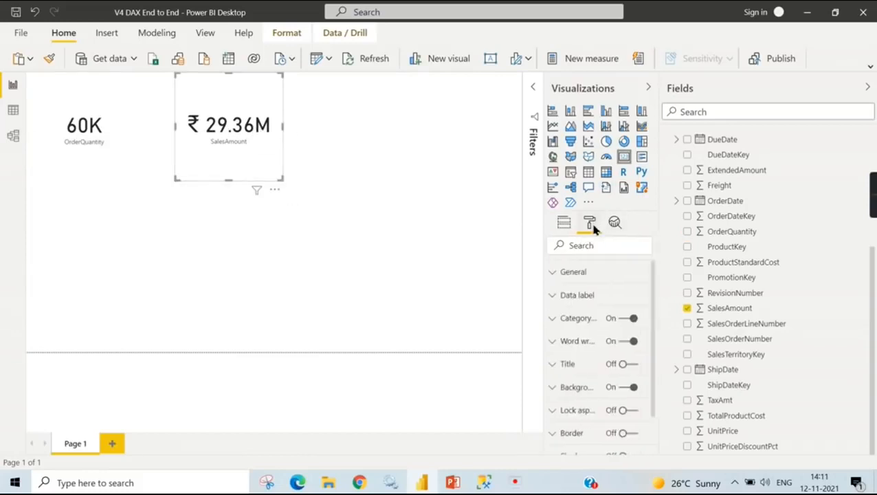
pyautogui.click(601, 302)
pyautogui.click(590, 301)
pyautogui.click(591, 323)
pyautogui.scroll(-5, 592, 340)
pyautogui.scroll(4, 591, 337)
pyautogui.click(589, 331)
pyautogui.click(589, 330)
pyautogui.click(590, 331)
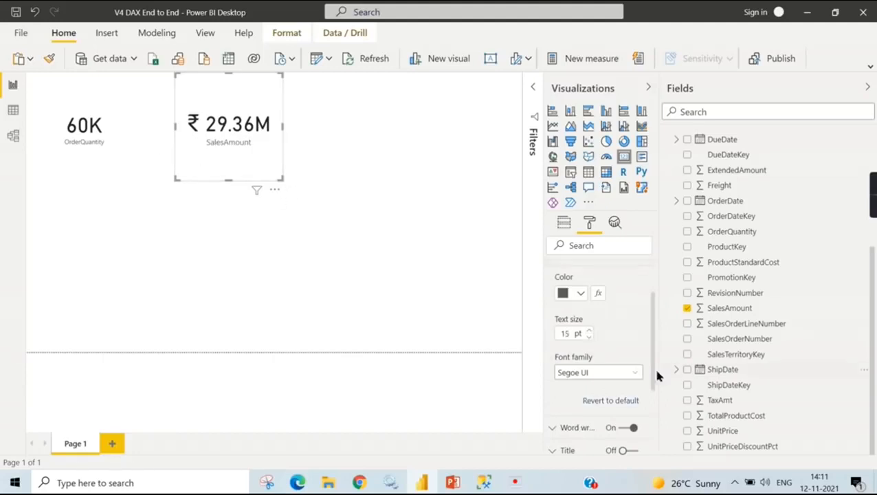
pyautogui.click(589, 331)
pyautogui.click(589, 331)
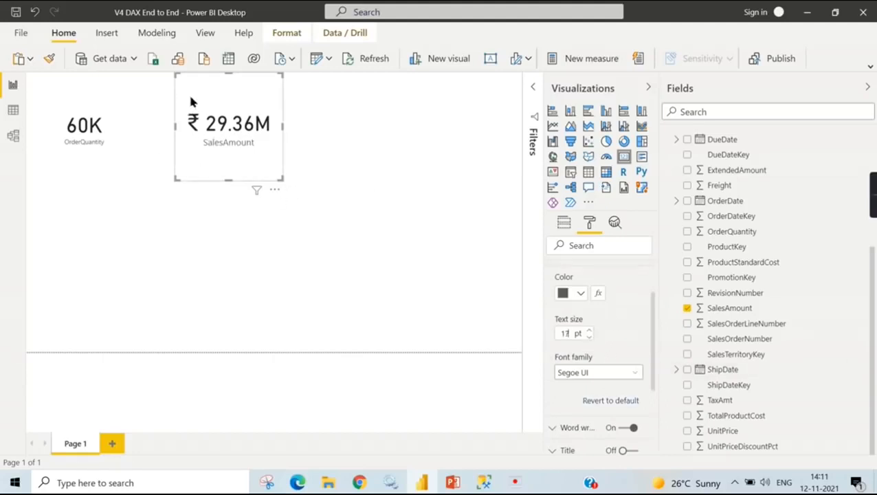
pyautogui.click(116, 144)
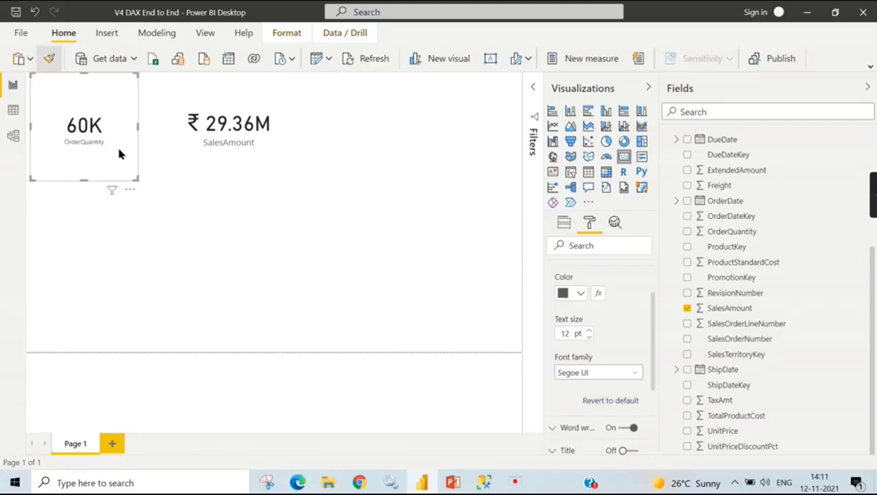
# - Set the report page background to light grey with 6% transparency
pyautogui.click(477, 148)
pyautogui.click(589, 222)
pyautogui.click(595, 318)
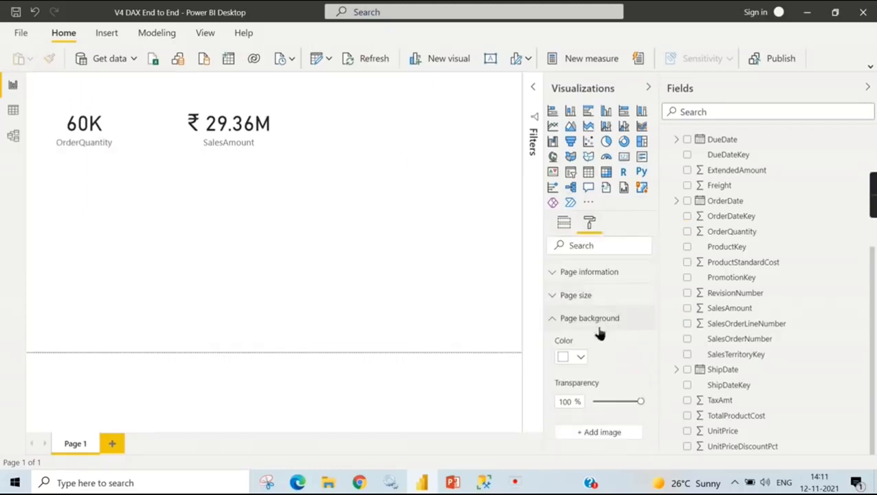
pyautogui.click(577, 357)
pyautogui.click(577, 195)
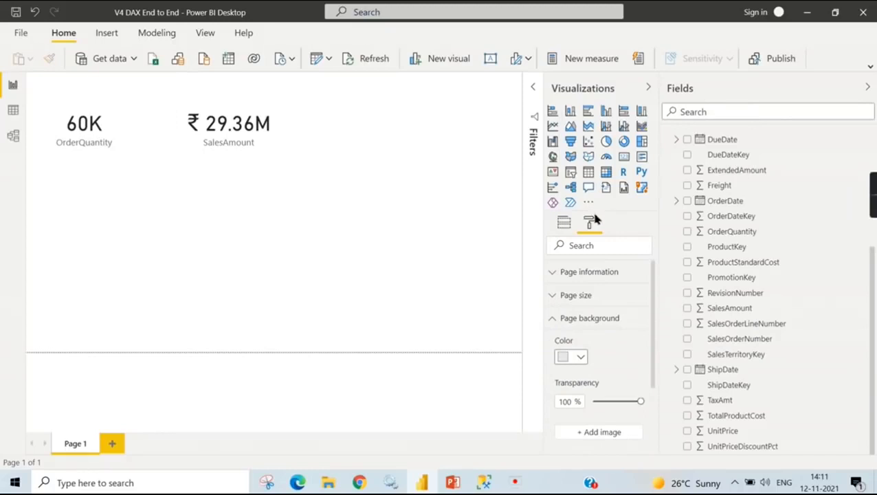
pyautogui.click(596, 404)
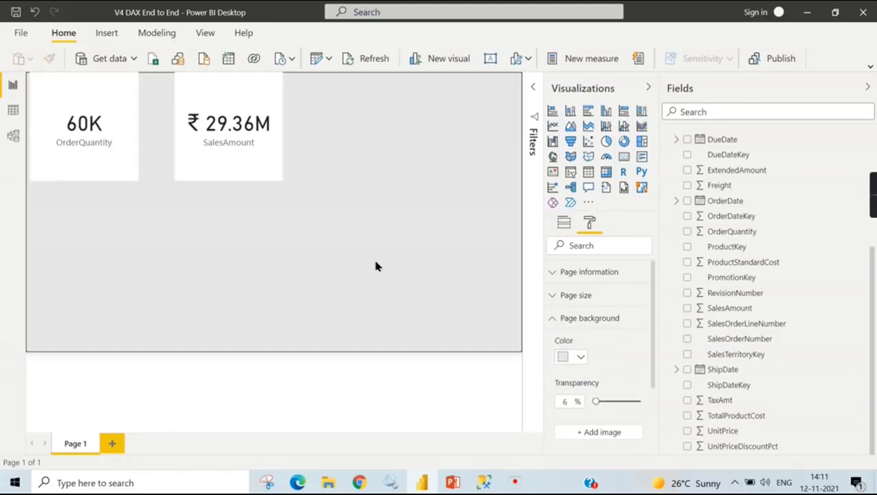
pyautogui.click(220, 141)
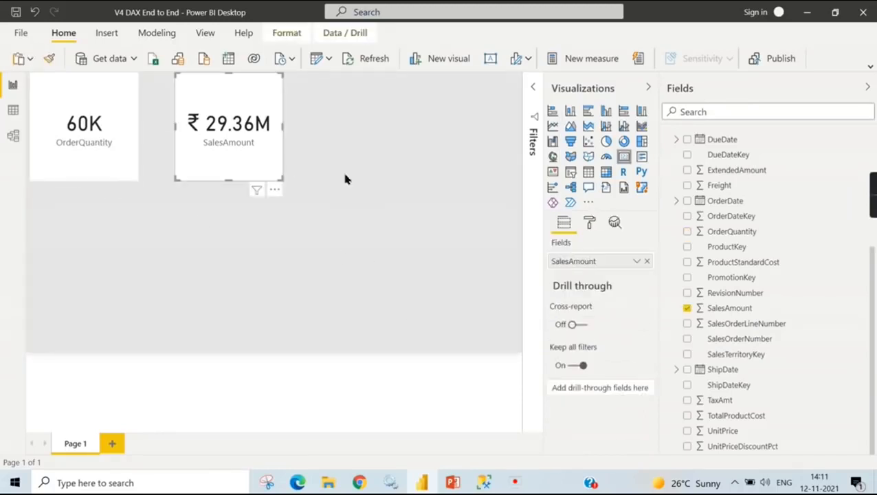
pyautogui.click(82, 151)
pyautogui.click(203, 155)
# - Create a measure in FactInternetSales with the formula Total Sales = sum(FactInternetSales[SalesAmount])
pyautogui.scroll(2, 795, 249)
pyautogui.scroll(3, 785, 319)
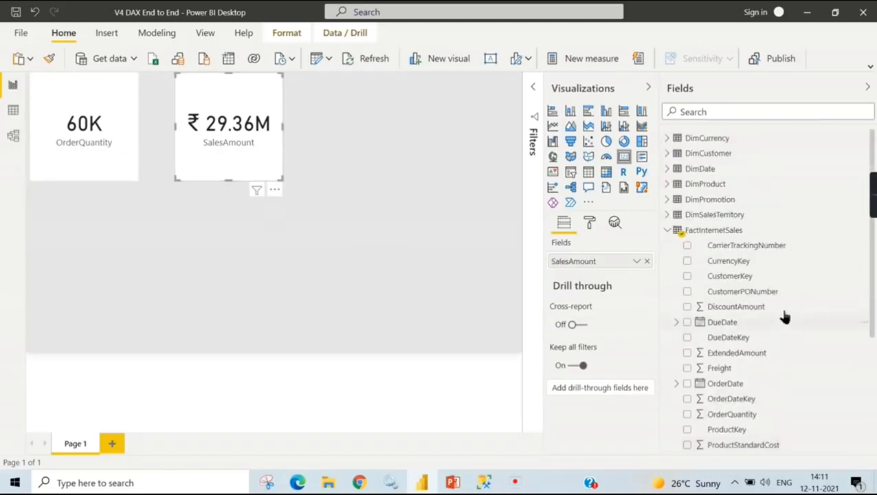
pyautogui.rightClick(722, 230)
pyautogui.click(770, 239)
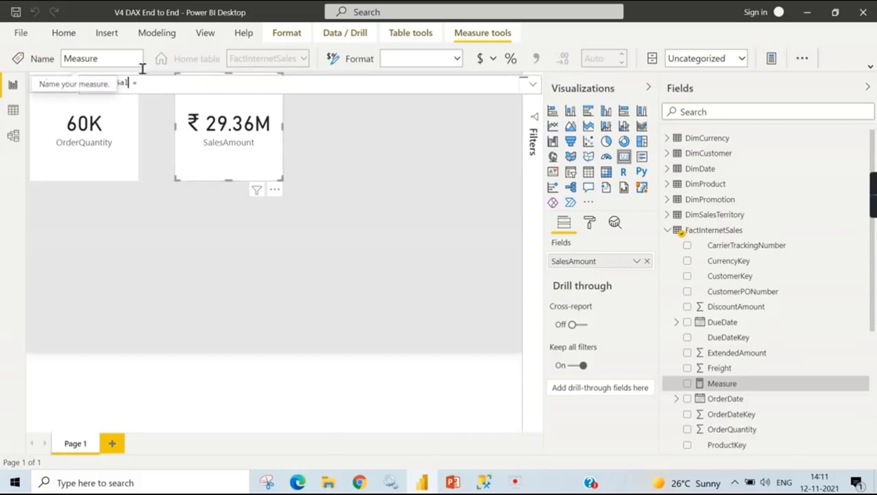
pyautogui.write('su')
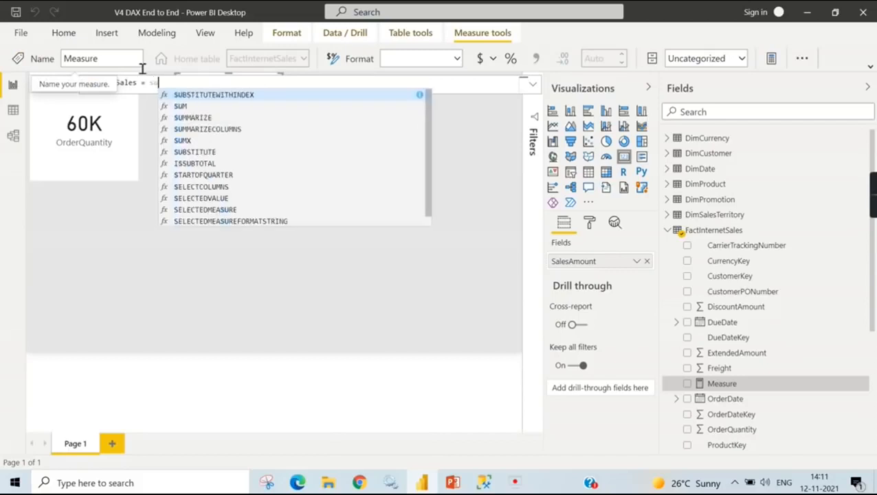
pyautogui.write('m(Sales')
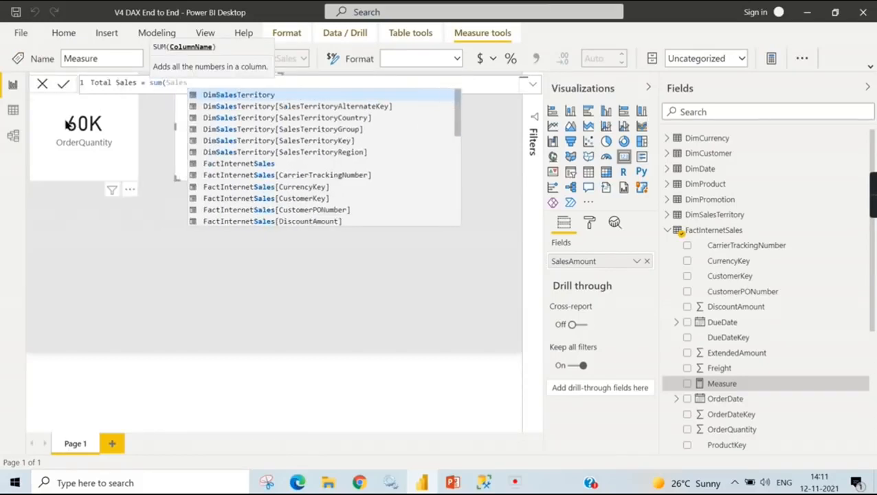
pyautogui.scroll(-2, 349, 178)
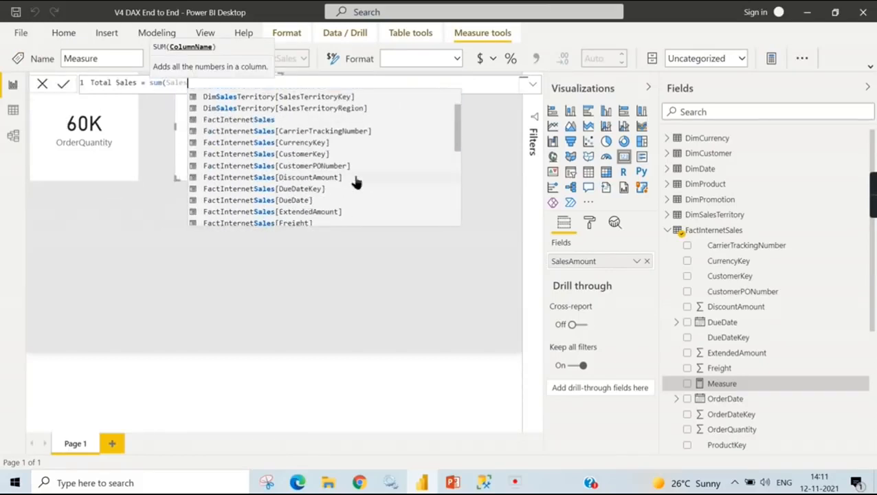
pyautogui.scroll(-2, 349, 178)
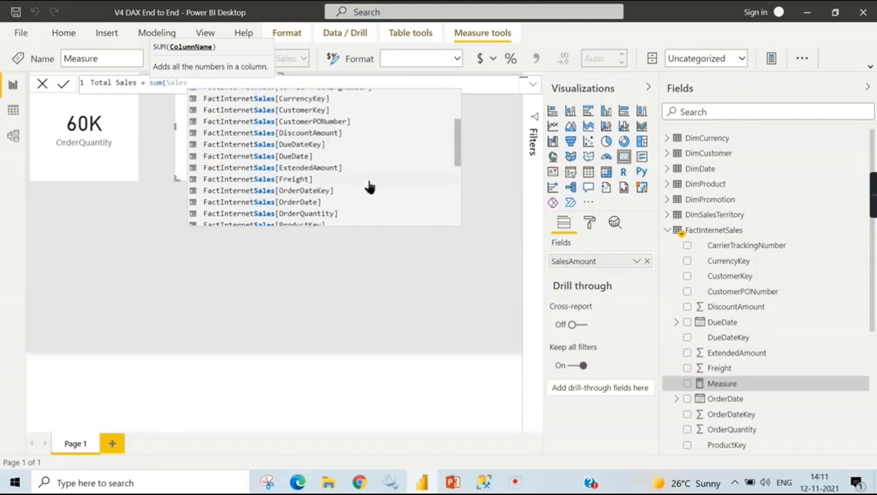
pyautogui.scroll(-3, 343, 186)
pyautogui.click(329, 182)
pyautogui.write(')')
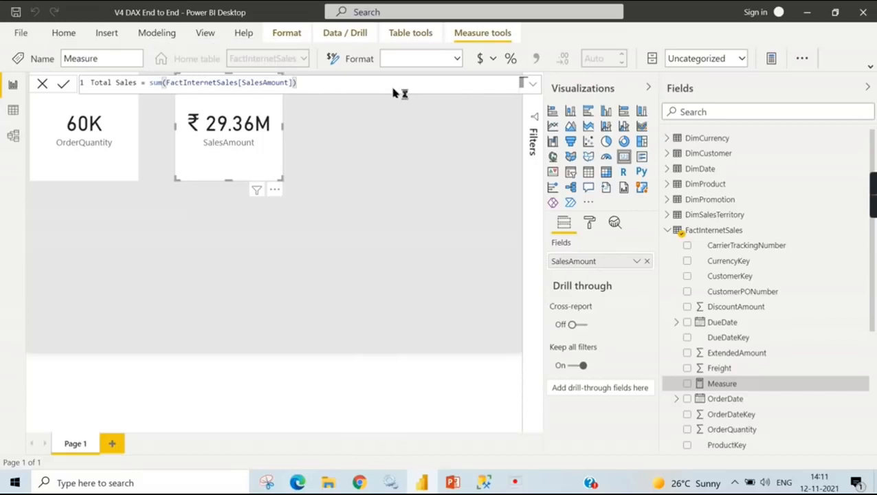
pyautogui.press('Return')
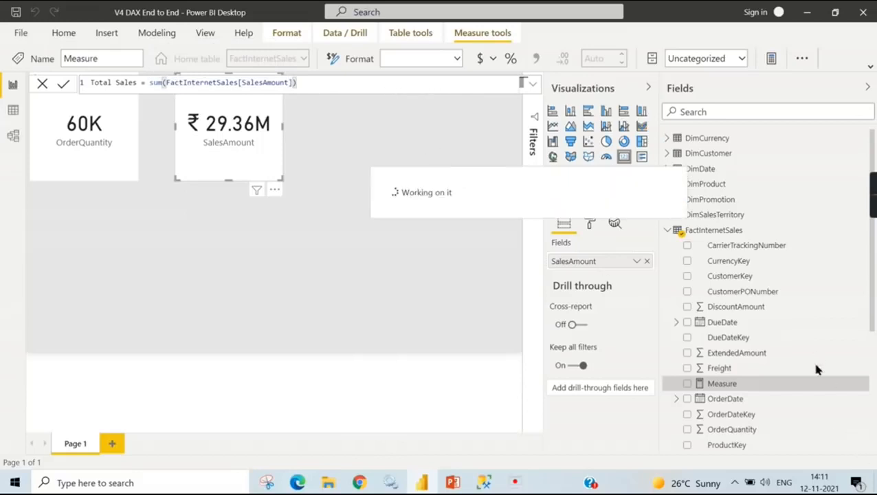
# - Add a Card visual showing the Total Sales measure and place it directly below the SalesAmount card
pyautogui.scroll(-5, 783, 399)
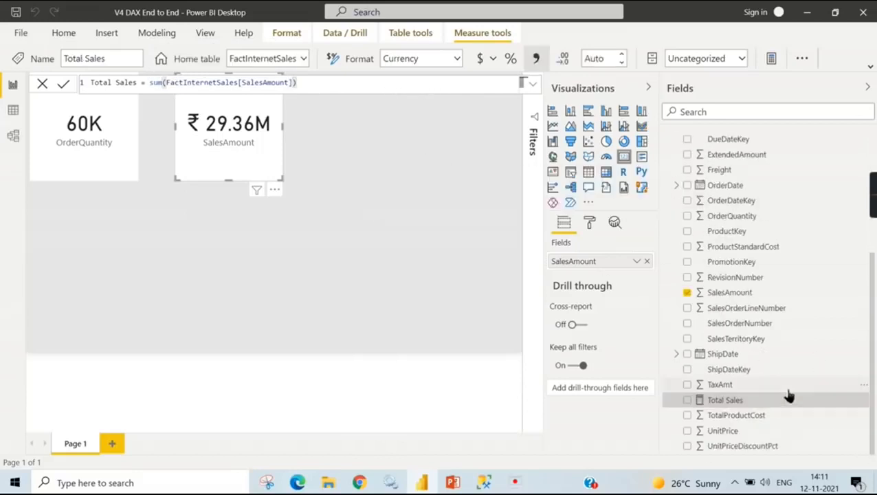
pyautogui.click(475, 270)
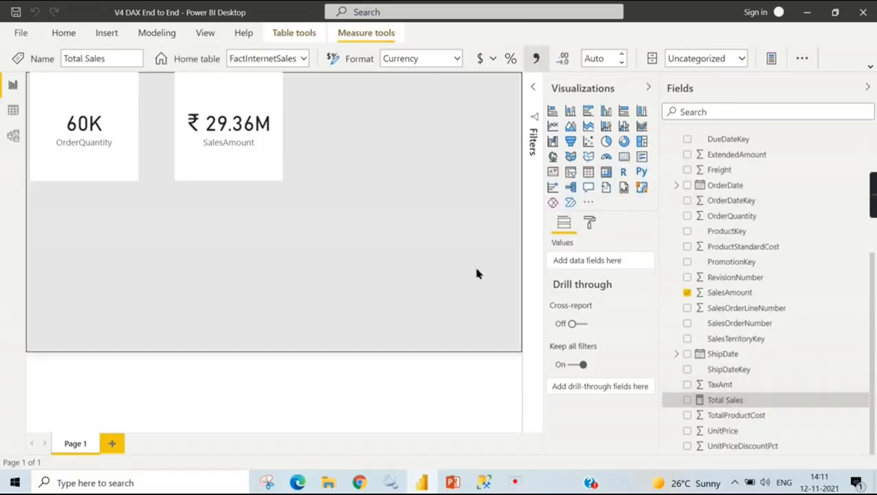
pyautogui.click(688, 401)
pyautogui.click(624, 157)
pyautogui.moveTo(122, 223); pyautogui.dragTo(268, 235)
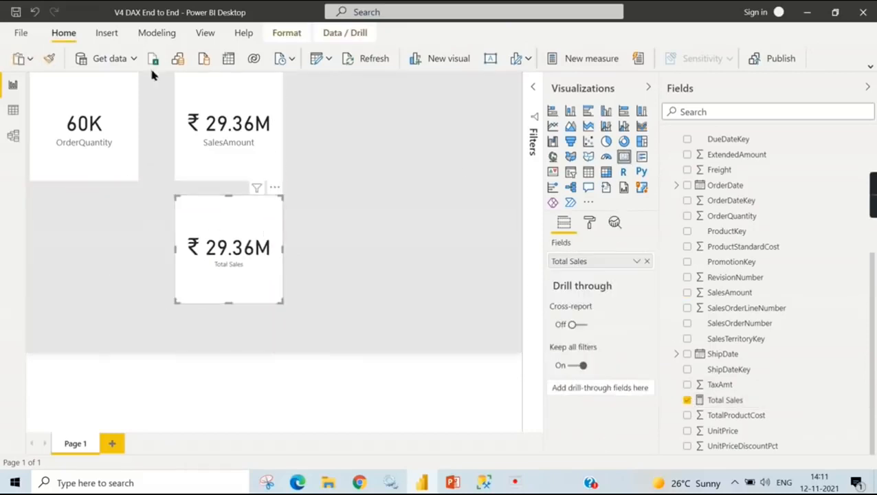
# - Copy the SalesAmount card's formatting to the Total Sales card with Format Painter
pyautogui.click(178, 97)
pyautogui.click(49, 58)
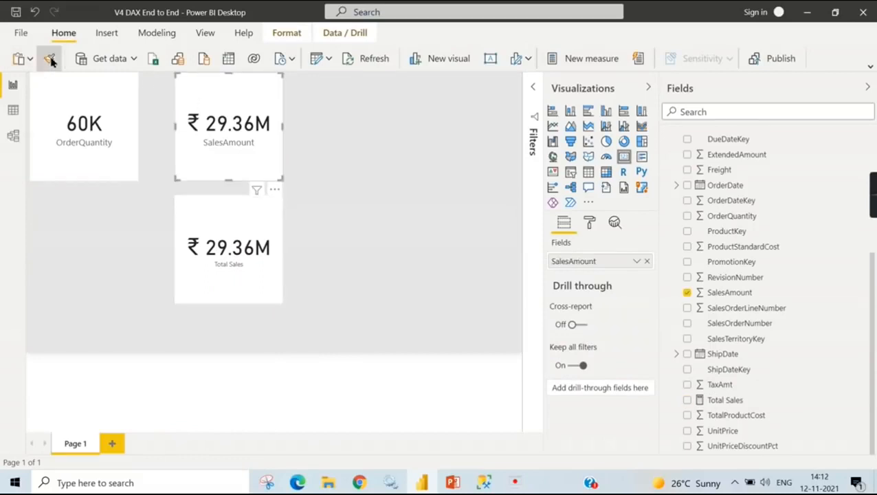
pyautogui.click(221, 248)
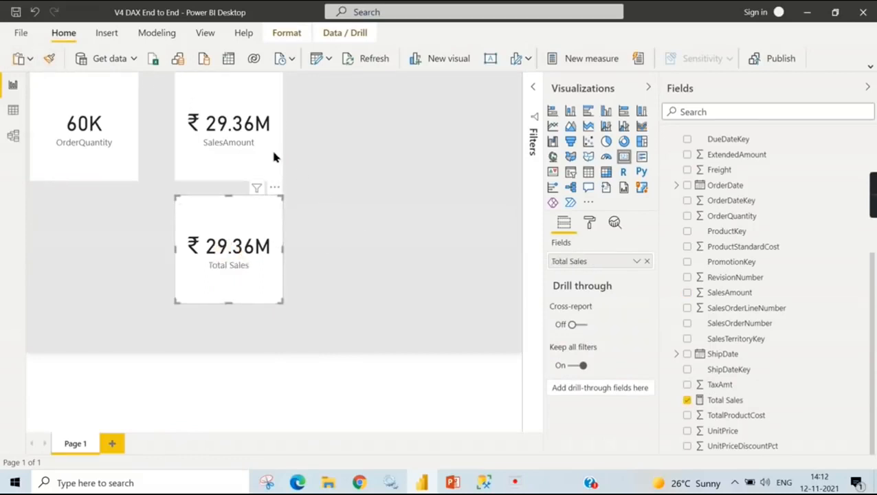
# - Compare the SalesAmount column with the Total Sales measure, checking their cards, properties and the measure's formula
pyautogui.click(230, 140)
pyautogui.click(268, 289)
pyautogui.click(743, 401)
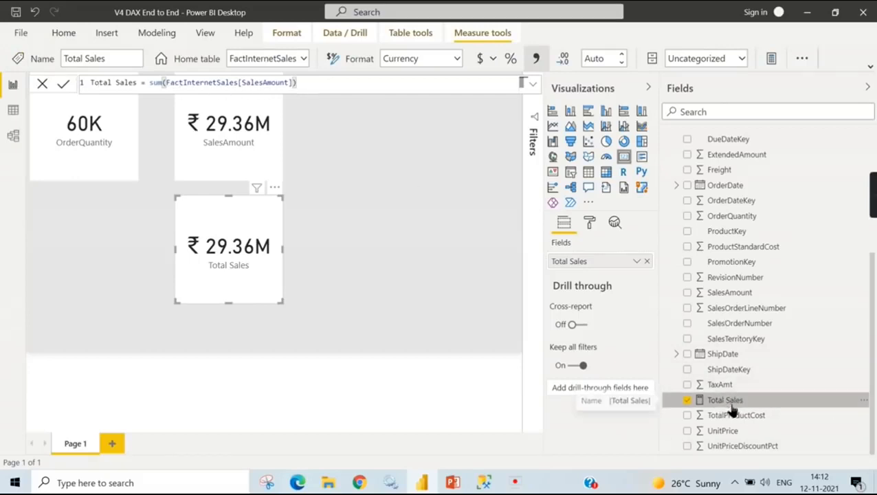
pyautogui.click(731, 292)
pyautogui.click(261, 141)
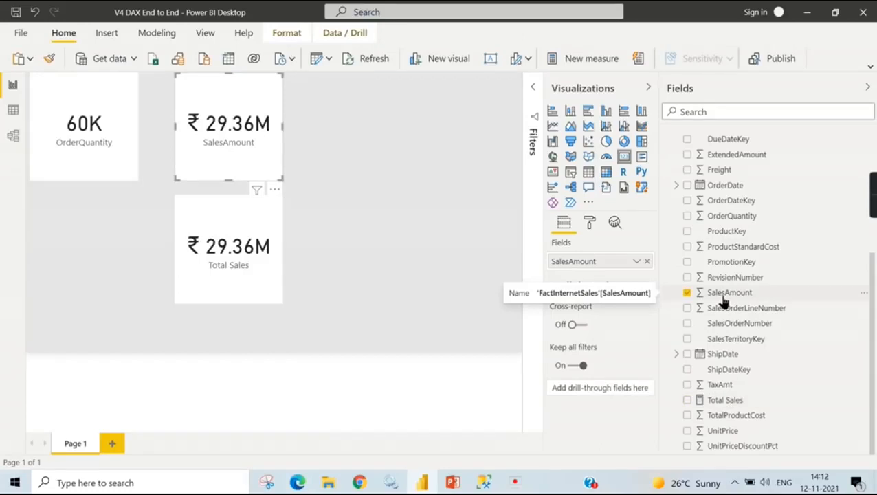
pyautogui.click(717, 400)
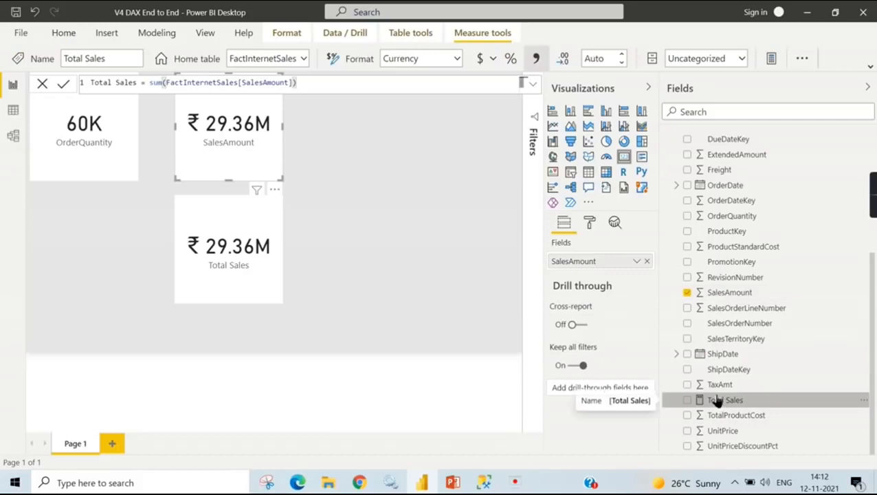
pyautogui.click(721, 295)
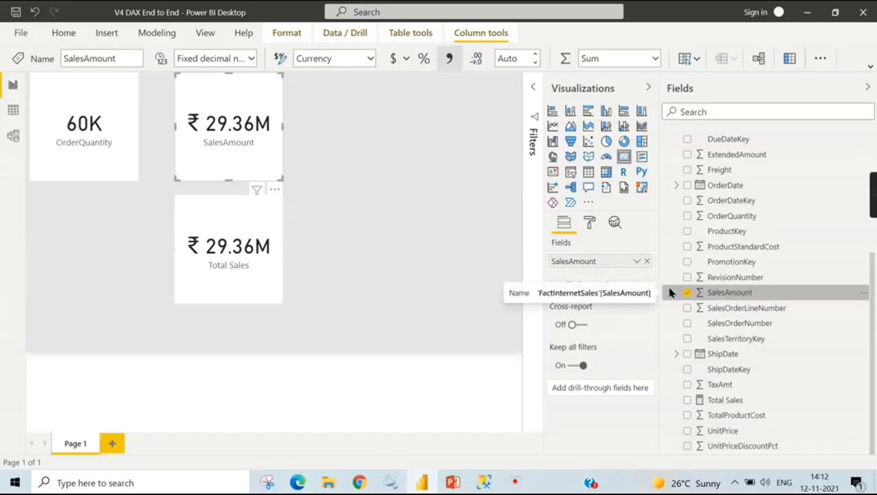
pyautogui.scroll(2, 777, 262)
pyautogui.scroll(-1, 746, 409)
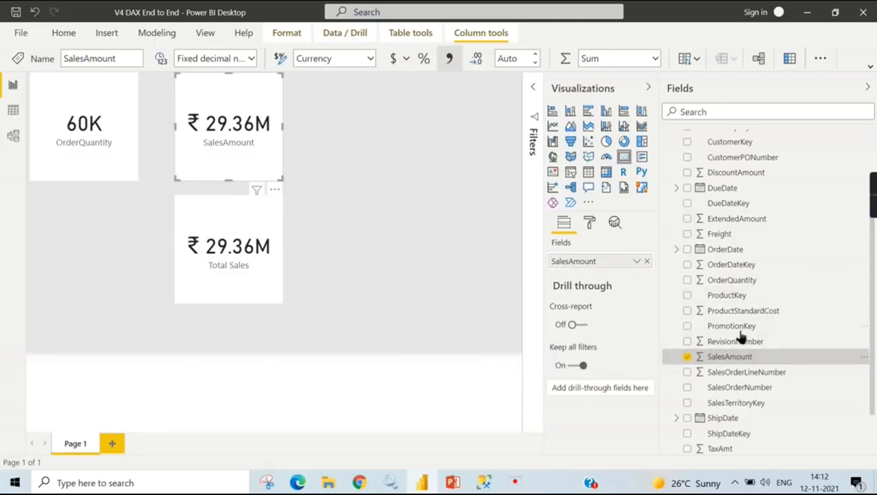
pyautogui.click(689, 355)
pyautogui.scroll(-2, 836, 336)
pyautogui.click(719, 403)
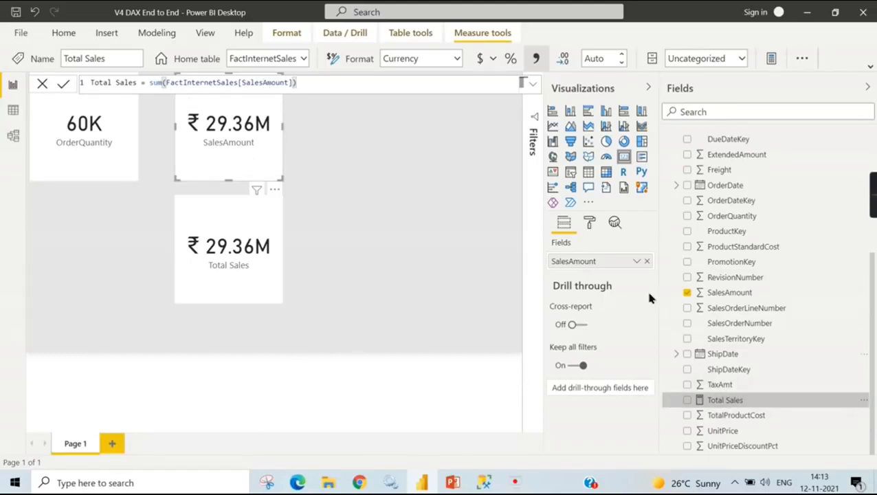
pyautogui.click(263, 86)
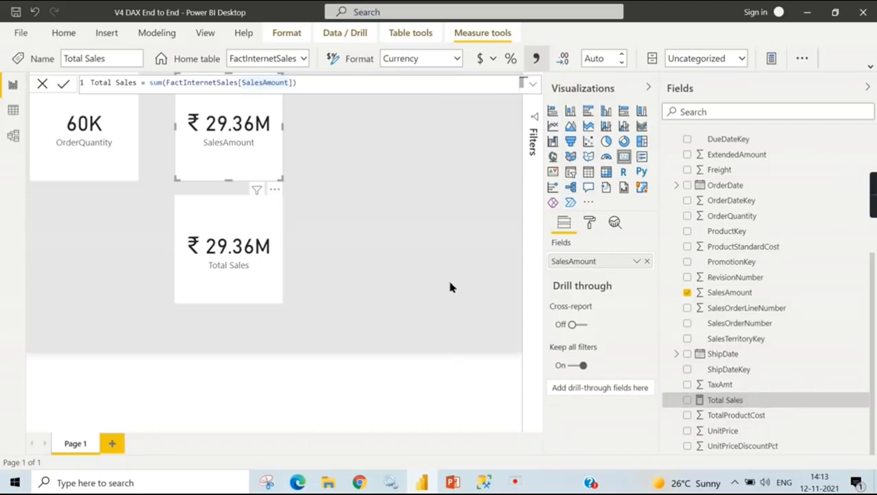
pyautogui.click(261, 225)
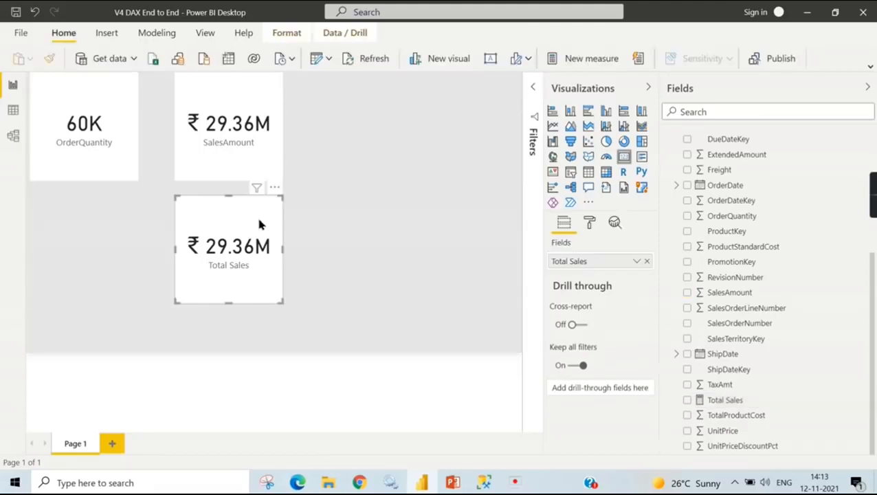
pyautogui.scroll(2, 776, 288)
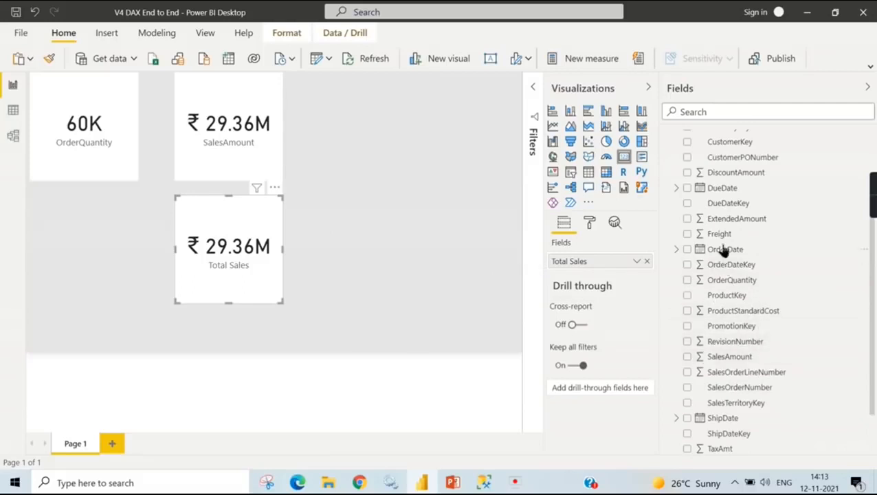
pyautogui.scroll(2, 731, 237)
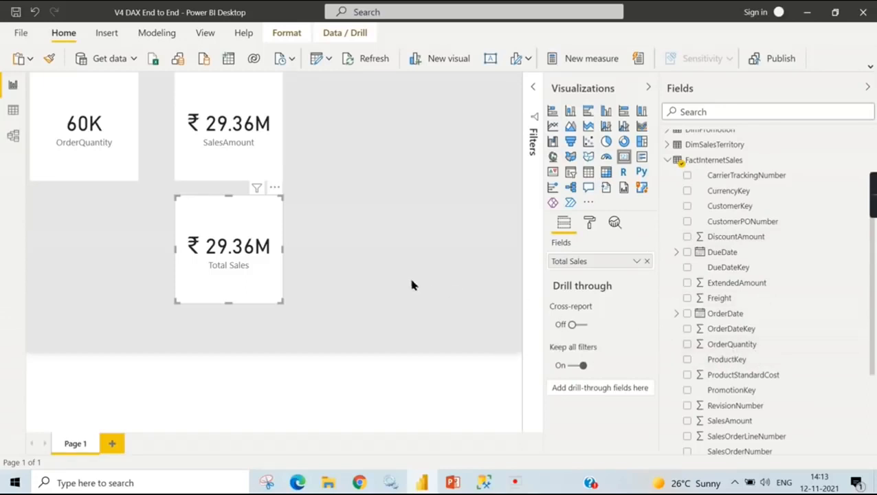
# - Examine the last columns of the DimProduct and FactInternetSales data tables and review the Total Sales measure on the report
pyautogui.click(12, 110)
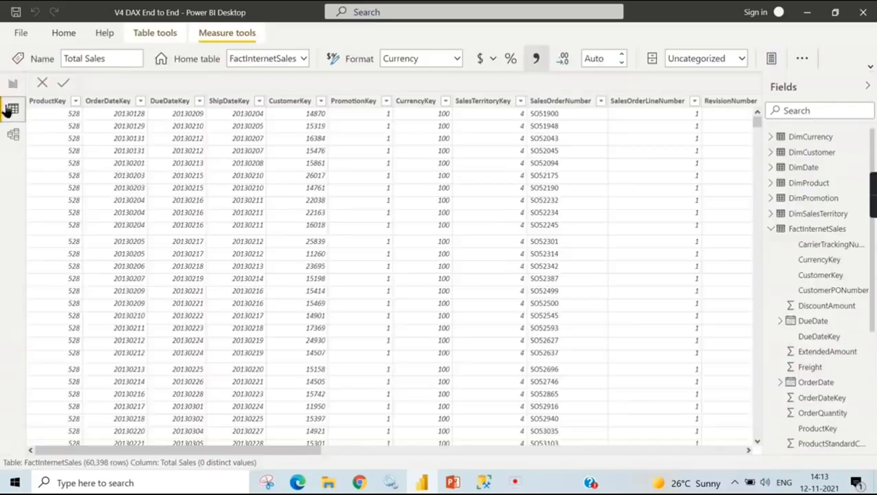
pyautogui.click(772, 230)
pyautogui.click(808, 169)
pyautogui.click(803, 185)
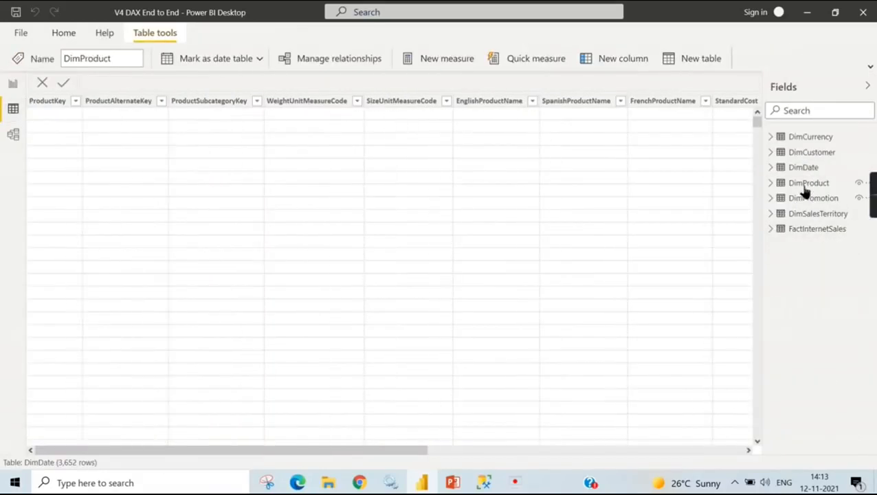
pyautogui.moveTo(230, 453); pyautogui.dragTo(756, 449)
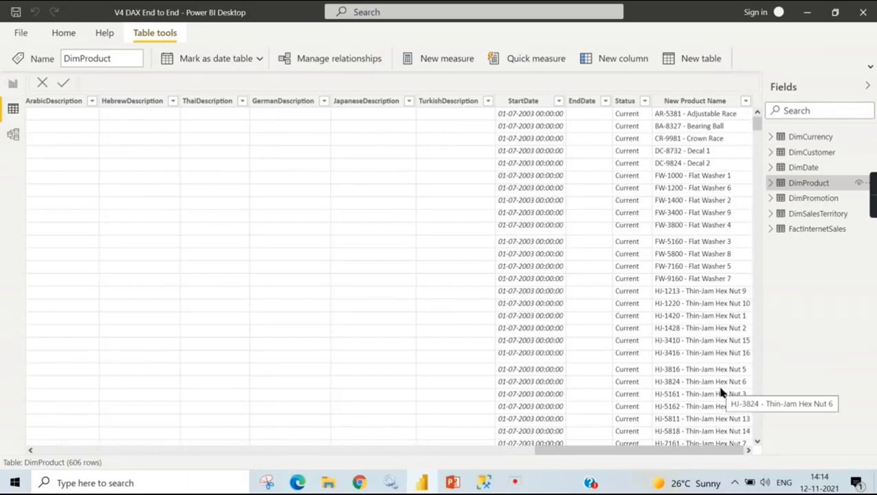
pyautogui.click(815, 230)
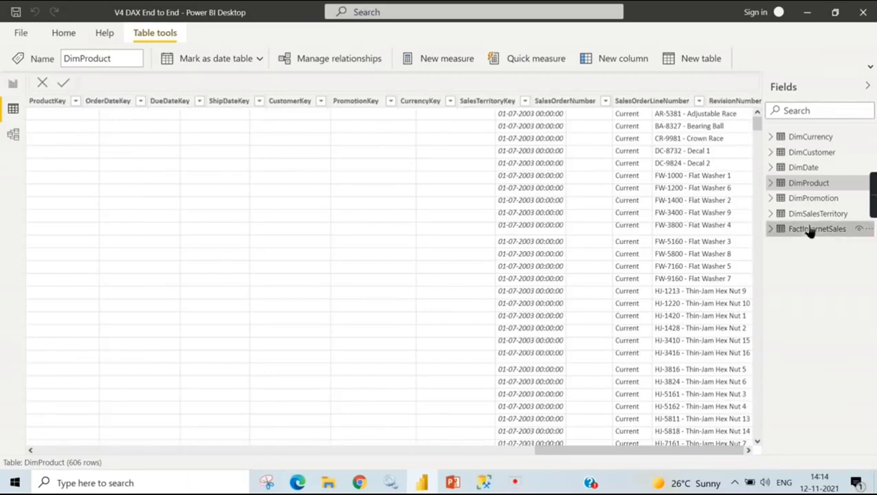
pyautogui.moveTo(288, 455); pyautogui.dragTo(758, 442)
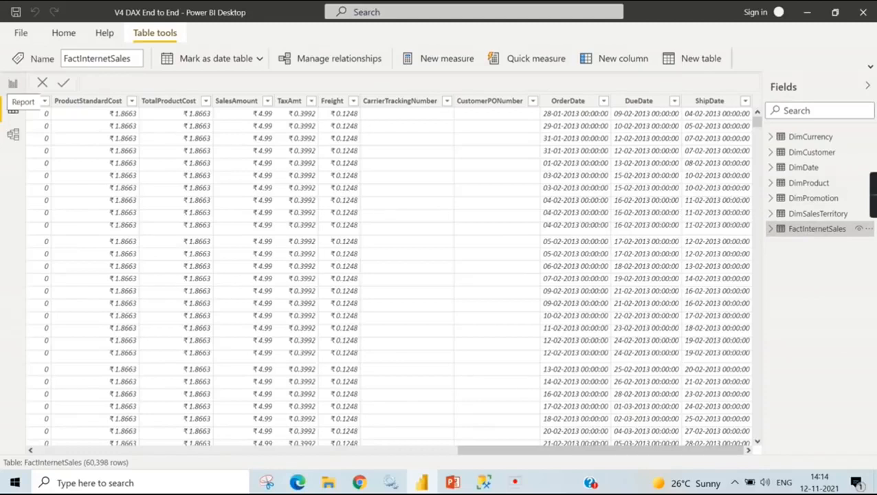
pyautogui.click(13, 84)
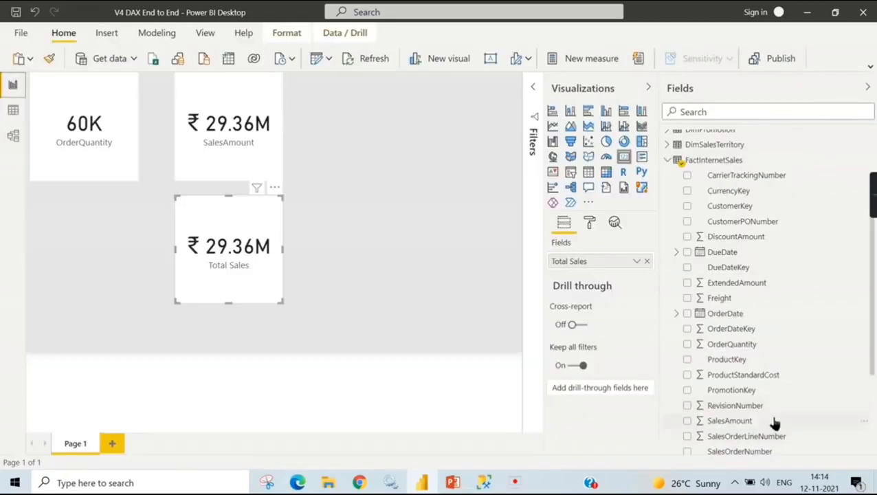
pyautogui.scroll(-4, 765, 430)
pyautogui.click(717, 401)
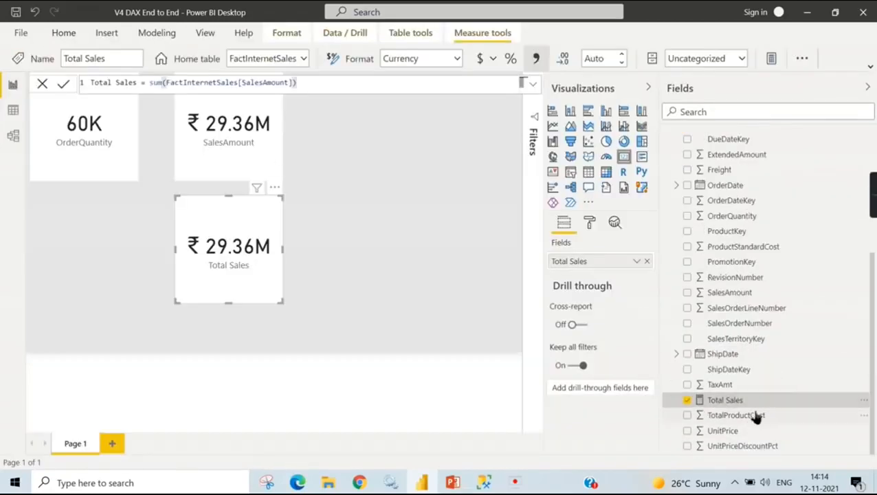
# - Add an empty Table visual to the report page and place it beside the cards, near the page's right edge
pyautogui.click(317, 239)
pyautogui.click(589, 172)
pyautogui.moveTo(143, 207); pyautogui.dragTo(300, 177)
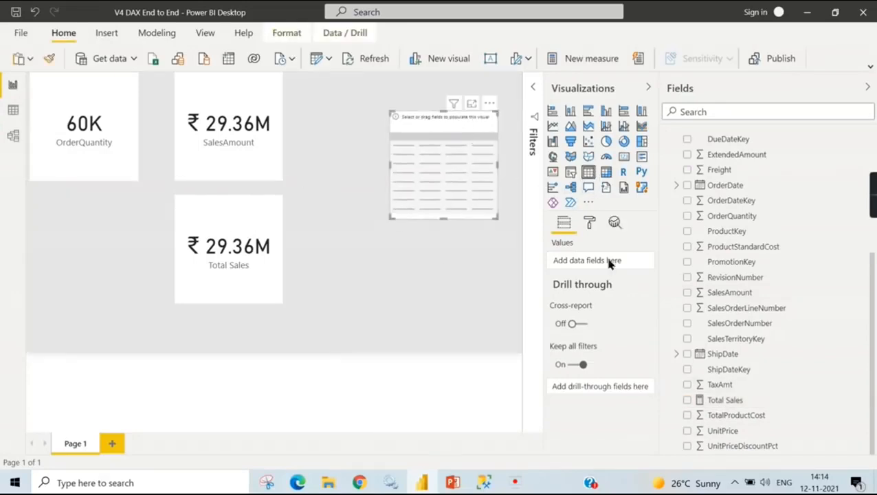
# - Add Total Sales and SalesTerritoryGroup from DimSalesTerritory to the table visual and enlarge it to fit both columns
pyautogui.click(687, 400)
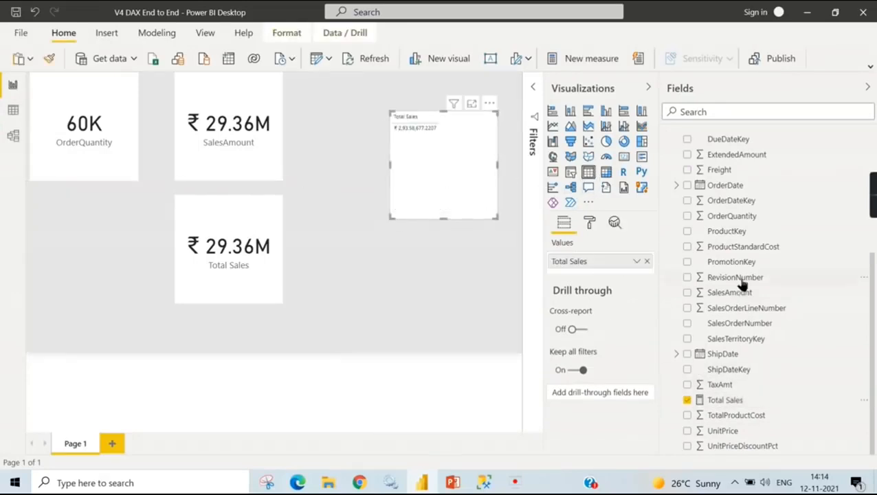
pyautogui.scroll(4, 699, 158)
pyautogui.click(668, 231)
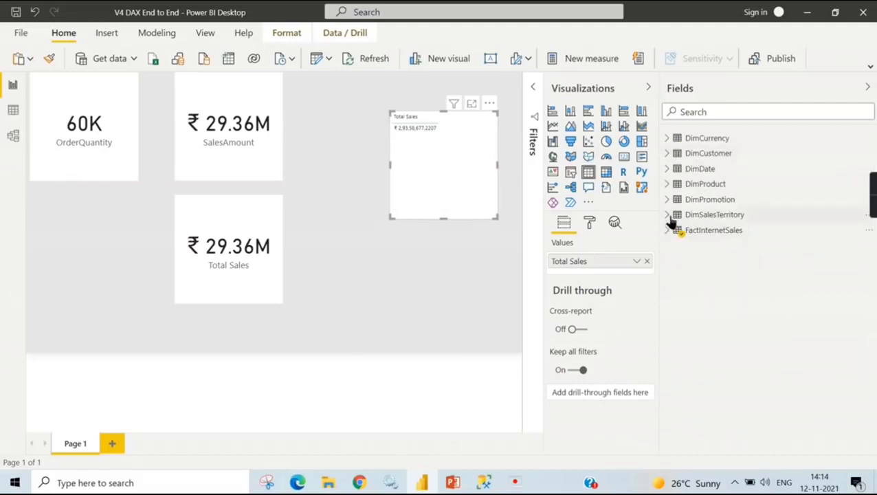
pyautogui.click(667, 215)
pyautogui.click(687, 262)
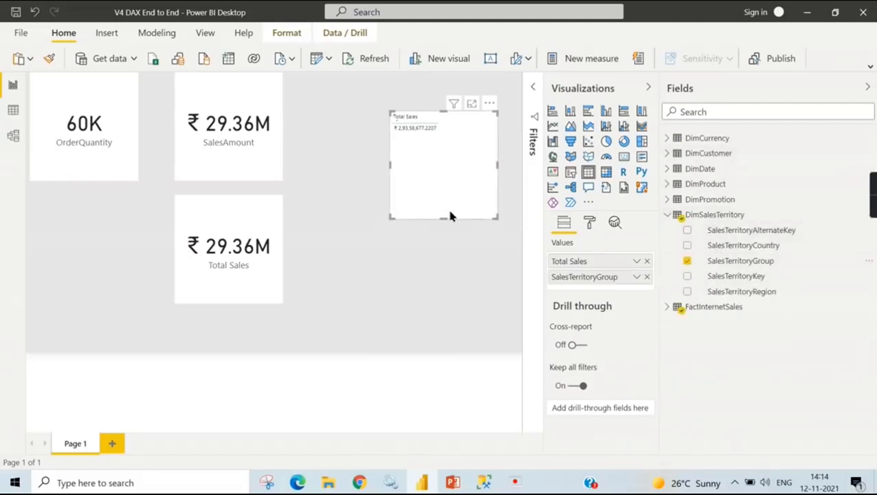
pyautogui.moveTo(394, 217); pyautogui.dragTo(328, 259)
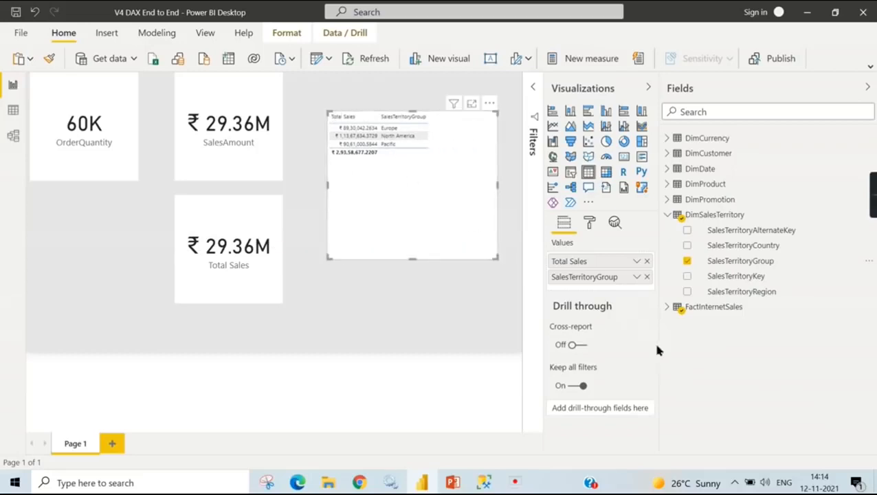
# - Set the text size of the table visual's values to 16 pt and enlarge the visual slightly
pyautogui.click(590, 222)
pyautogui.click(613, 349)
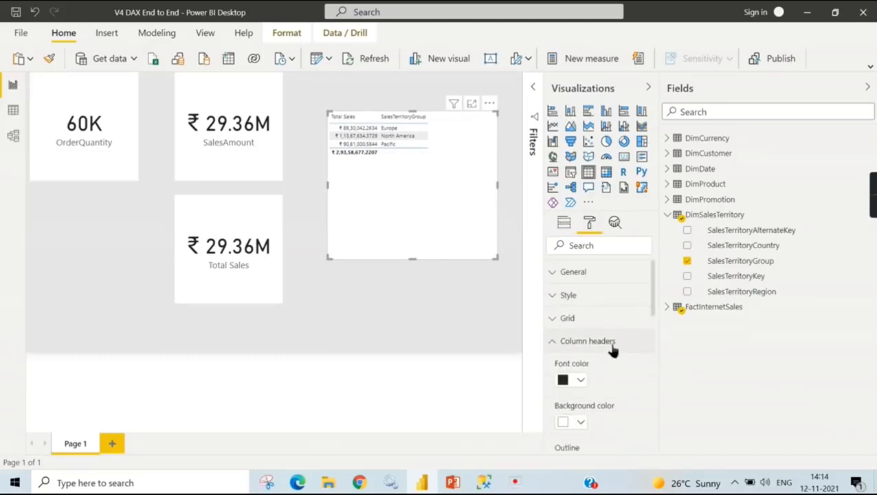
pyautogui.click(611, 351)
pyautogui.click(616, 366)
pyautogui.scroll(-4, 616, 368)
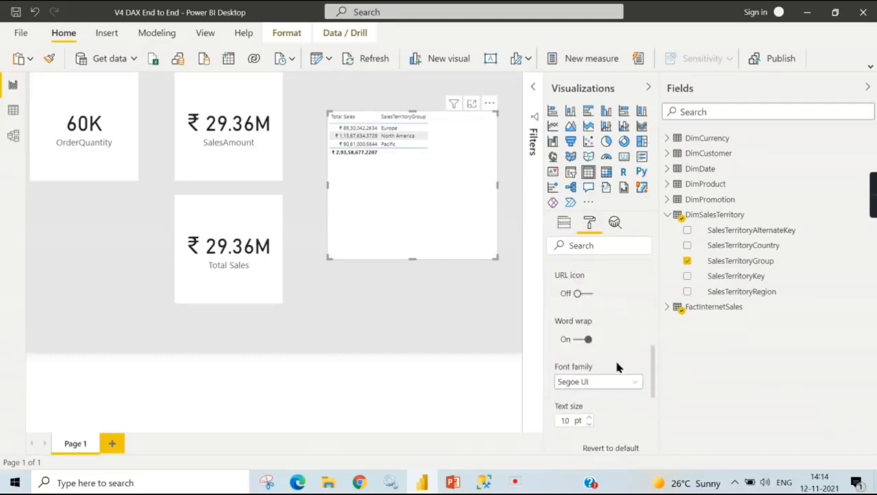
pyautogui.click(589, 417)
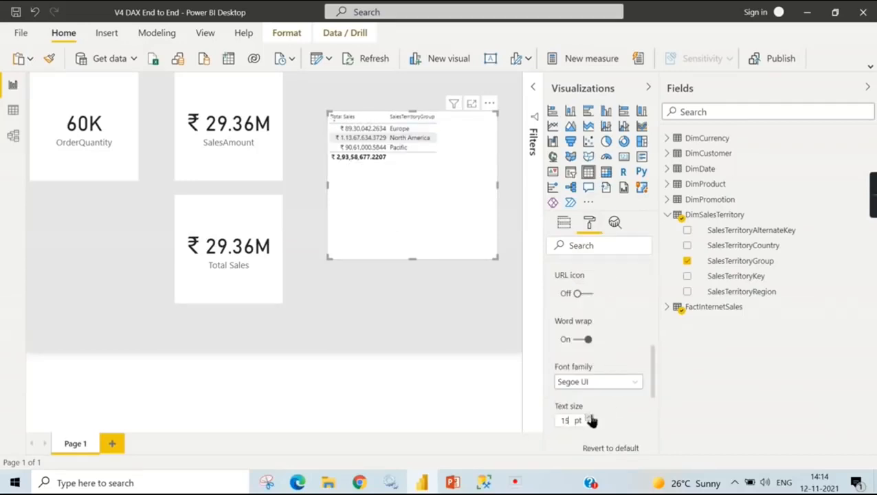
pyautogui.click(589, 417)
pyautogui.click(589, 417)
pyautogui.click(589, 418)
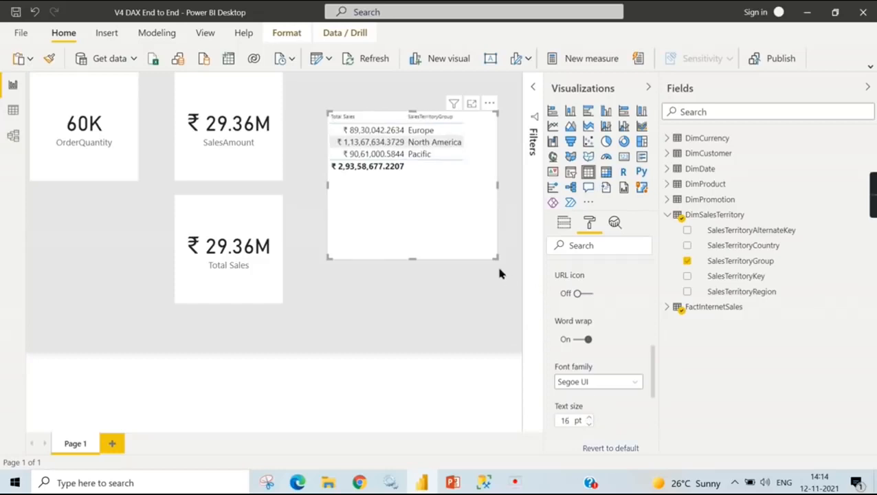
pyautogui.moveTo(498, 259); pyautogui.dragTo(506, 281)
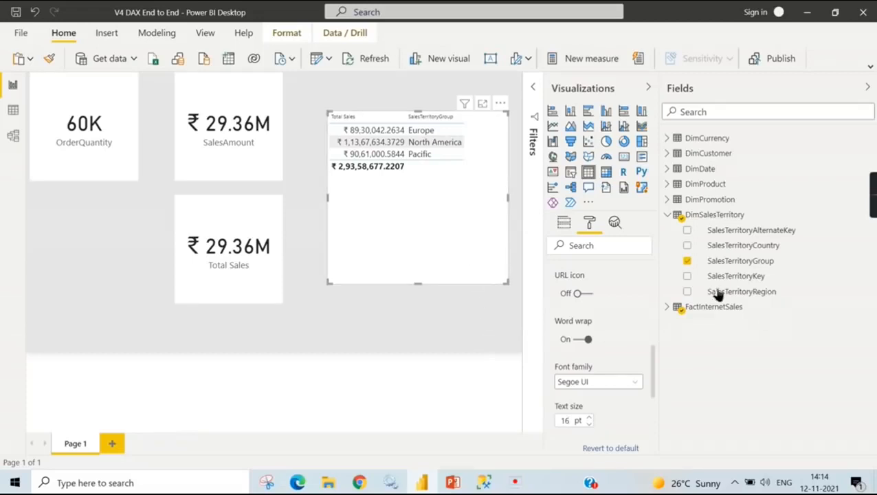
# - Examine the New Product Name calculated column in the DimProduct data table and return to the report
pyautogui.click(13, 112)
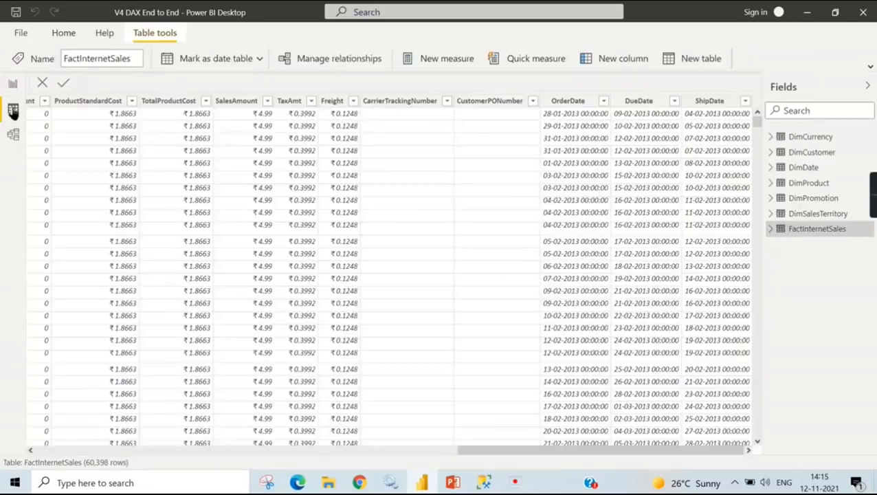
pyautogui.click(814, 183)
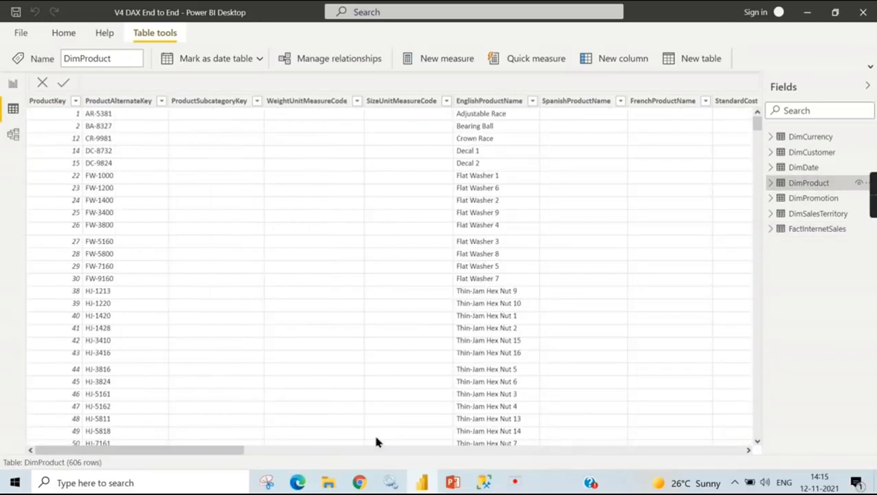
pyautogui.moveTo(203, 452); pyautogui.dragTo(865, 454)
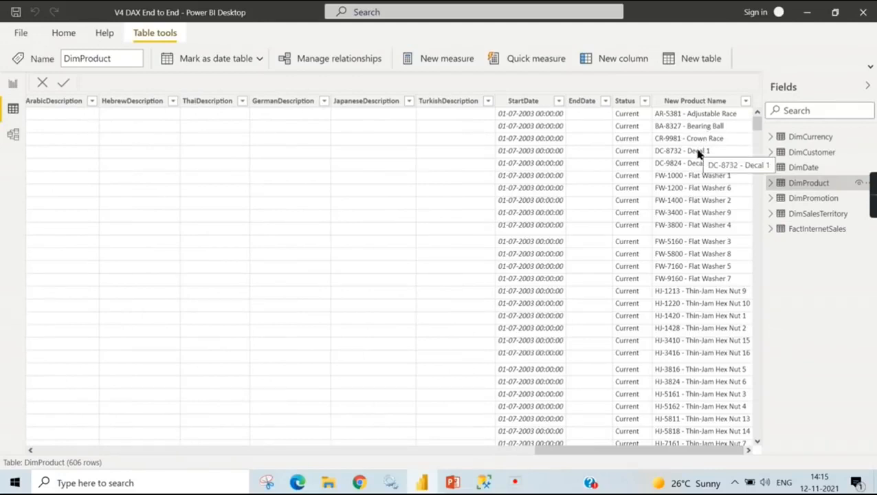
pyautogui.click(14, 83)
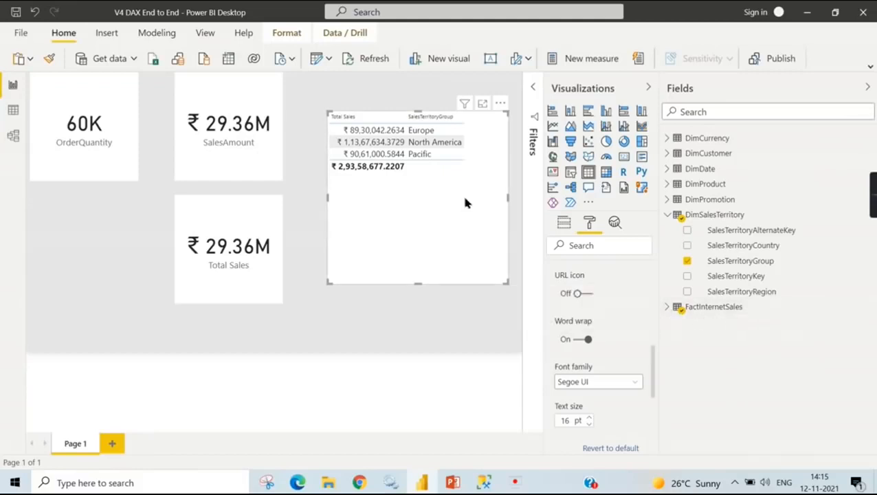
# - Reorder the table visual's columns by removing Total Sales and adding it again after SalesTerritoryGroup
pyautogui.click(564, 222)
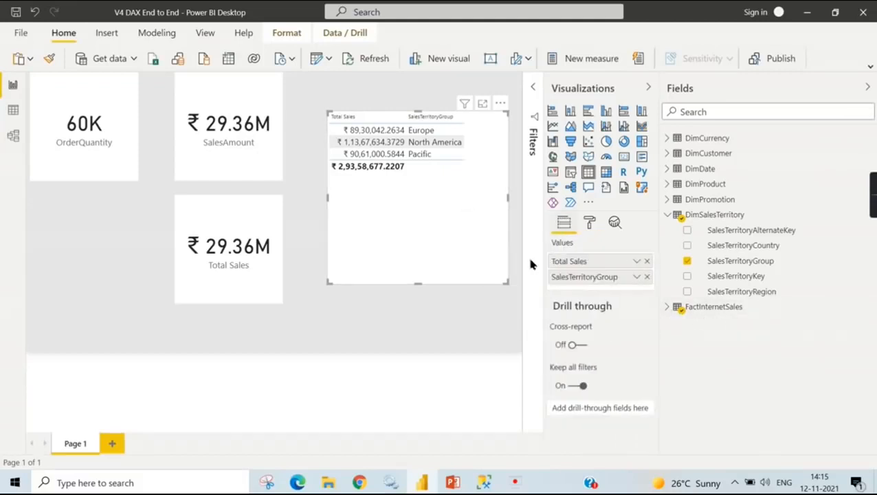
pyautogui.click(647, 262)
pyautogui.click(679, 306)
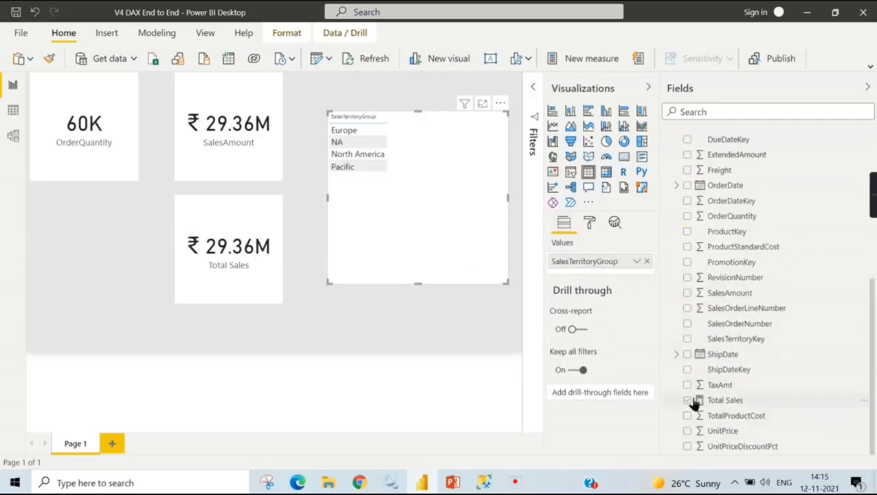
pyautogui.moveTo(716, 401); pyautogui.dragTo(611, 273)
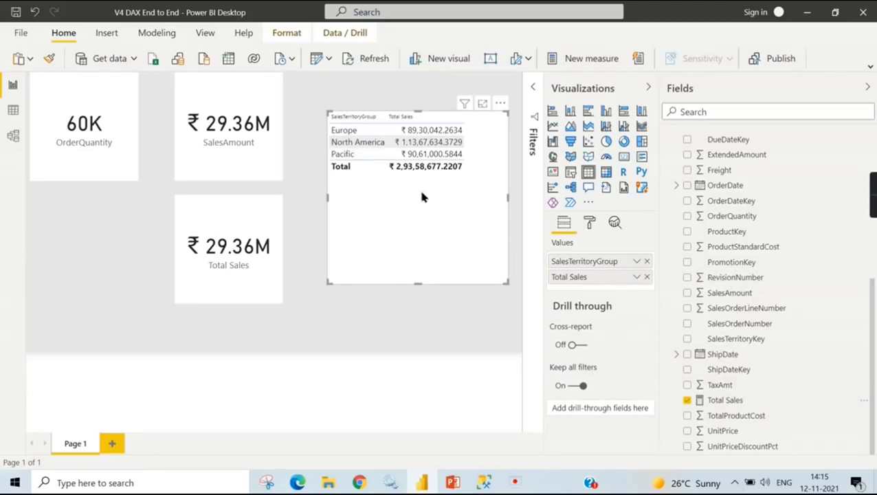
pyautogui.click(504, 343)
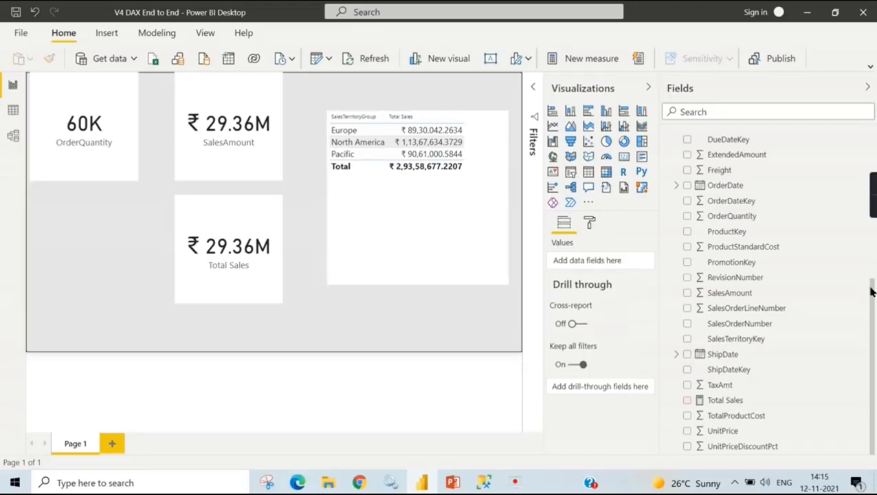
# - Collapse the expanded DimSalesTerritory and FactInternetSales tables in the field list
pyautogui.scroll(6, 870, 293)
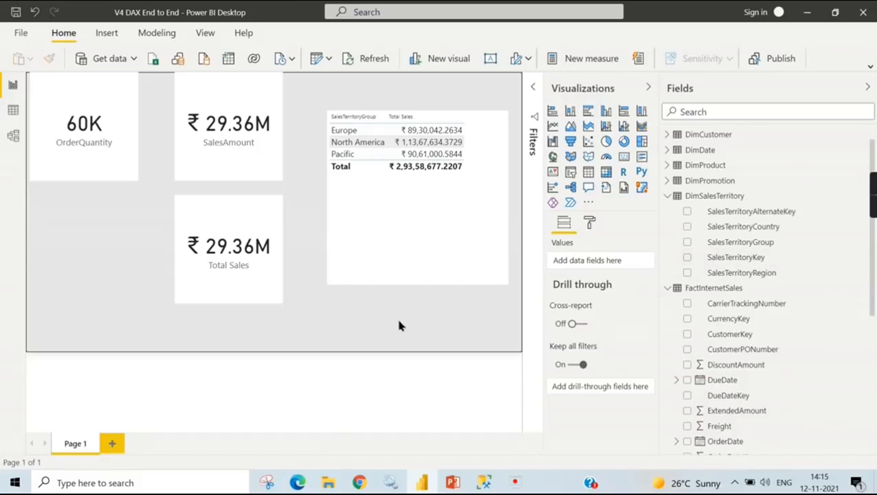
pyautogui.click(668, 198)
pyautogui.click(669, 212)
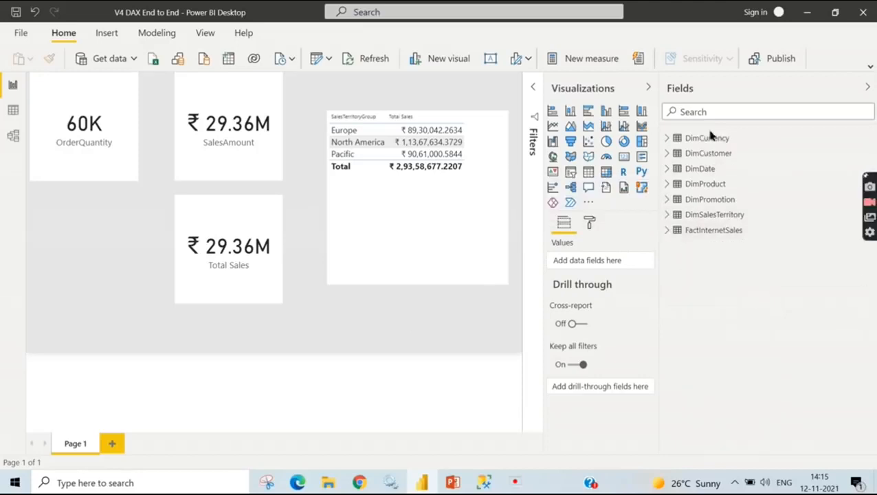
# - Delete the two inactive relationships between FactInternetSales and DimDate in the data model
pyautogui.click(12, 110)
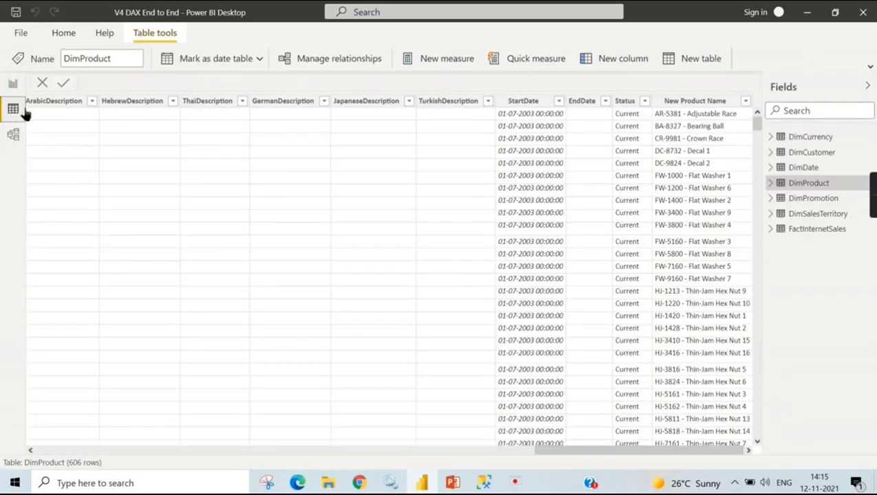
pyautogui.click(12, 134)
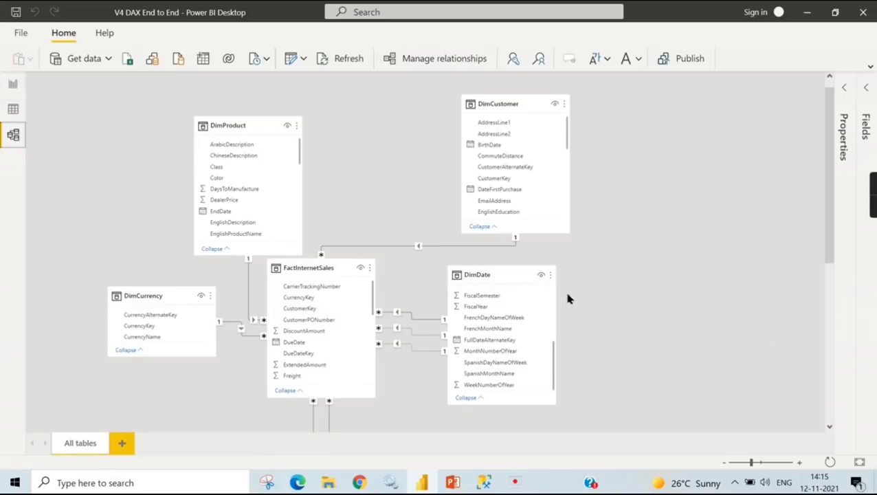
pyautogui.scroll(-3, 618, 234)
pyautogui.scroll(-2, 639, 220)
pyautogui.scroll(3, 633, 244)
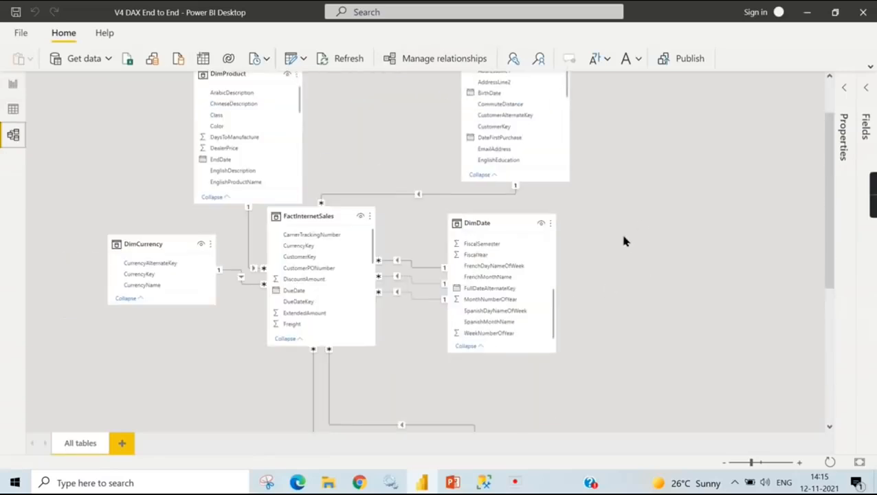
pyautogui.rightClick(415, 286)
pyautogui.click(430, 290)
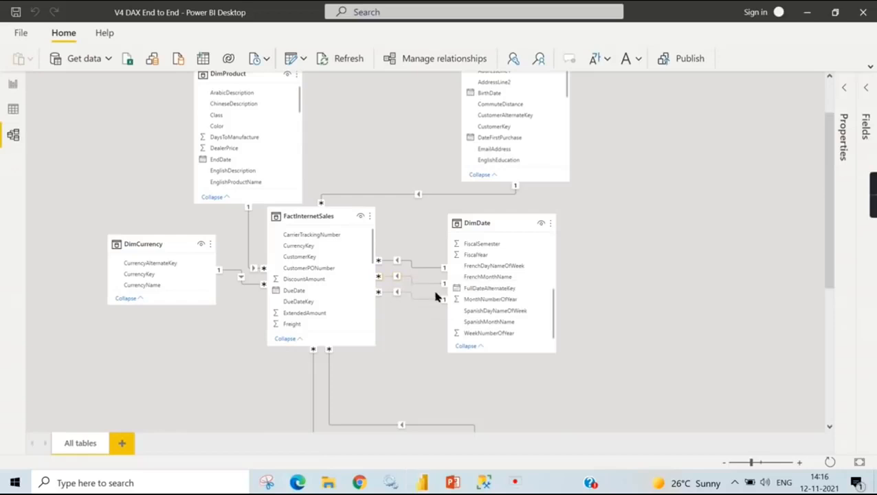
pyautogui.click(445, 278)
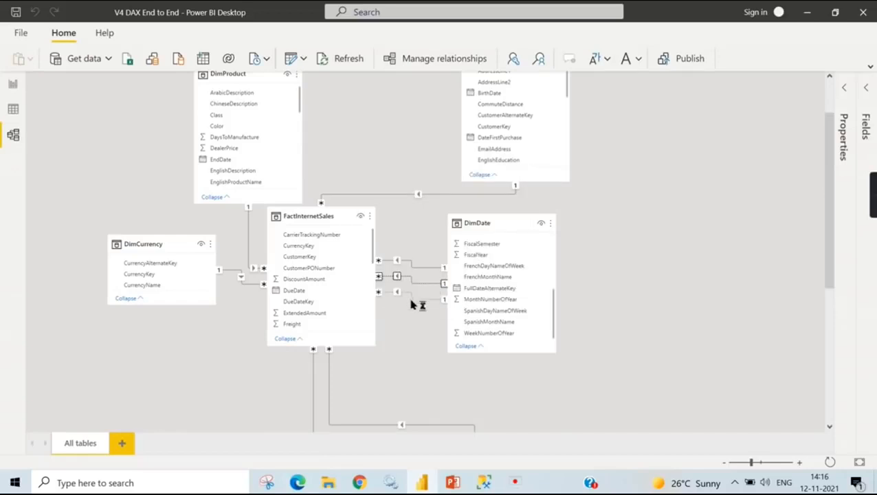
pyautogui.rightClick(409, 294)
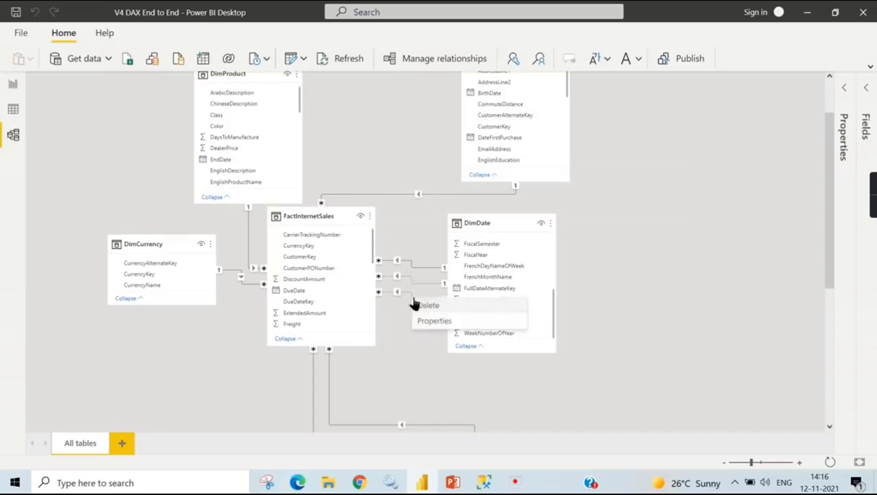
pyautogui.click(426, 305)
pyautogui.click(444, 277)
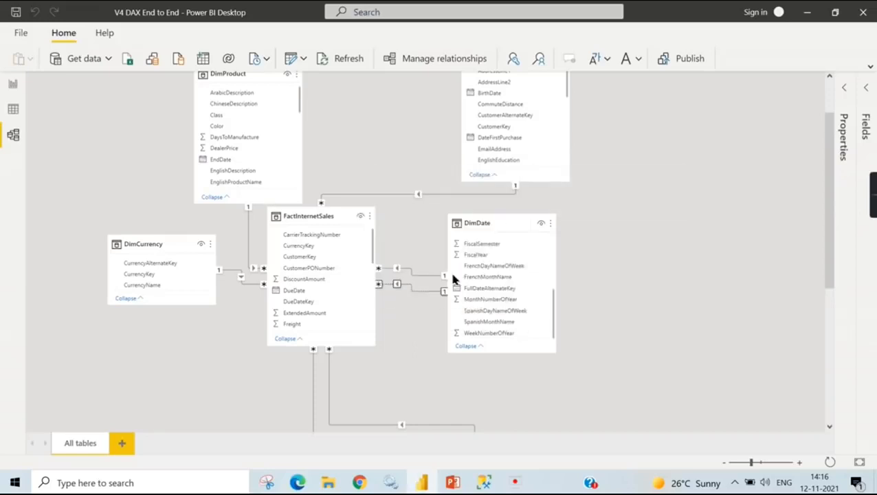
# - Base the remaining FactInternetSales to DimDate relationship on OrderDateKey and move the DimDate table farther away from FactInternetSales
pyautogui.doubleClick(411, 282)
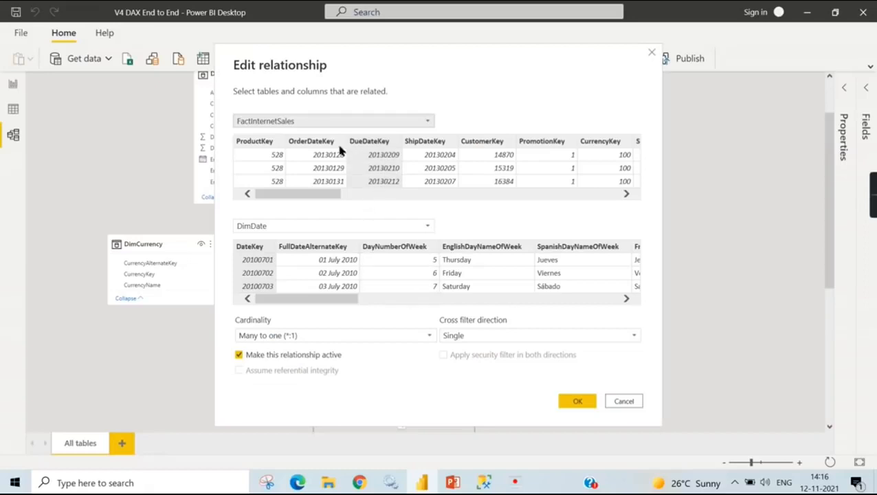
pyautogui.click(321, 150)
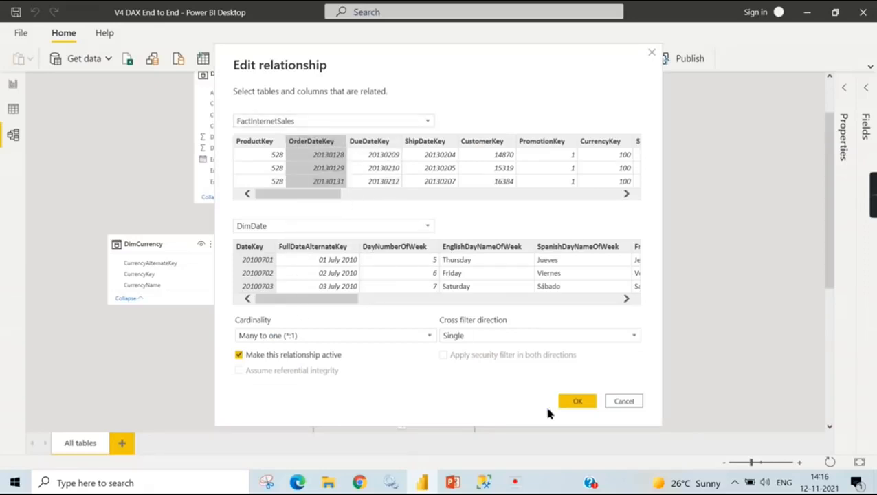
pyautogui.click(574, 401)
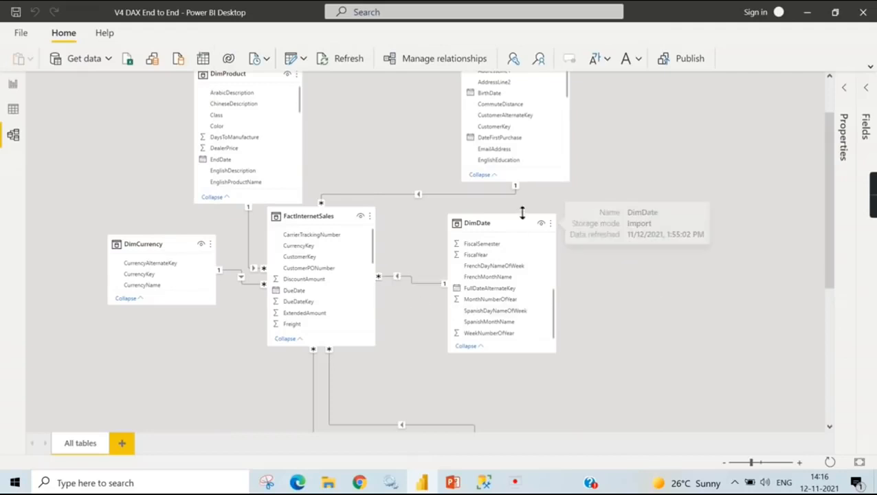
pyautogui.moveTo(510, 232); pyautogui.dragTo(647, 204)
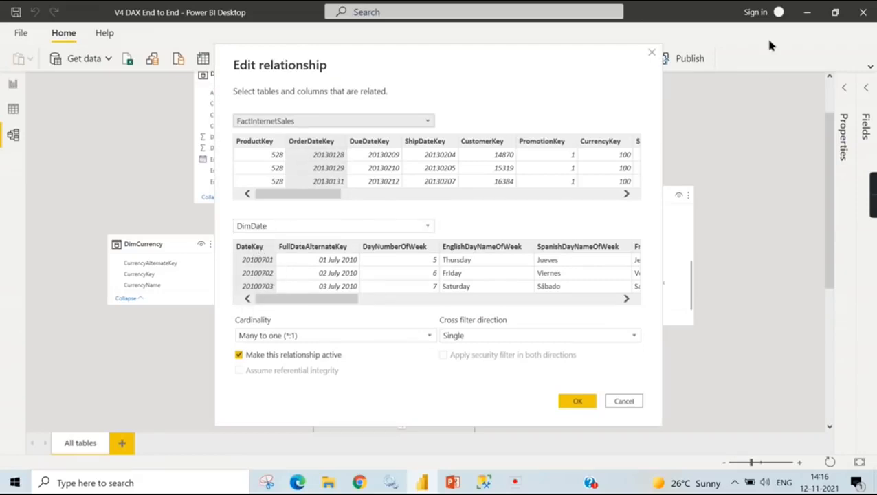
pyautogui.click(652, 53)
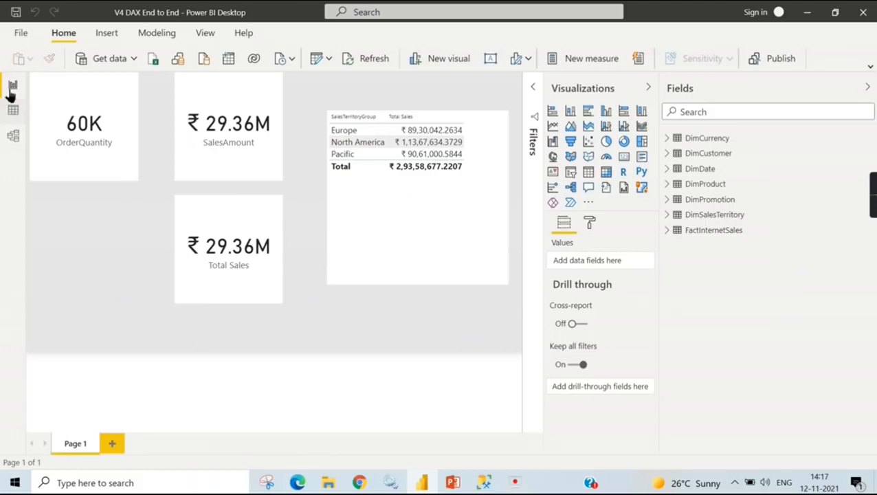
# - Start a new calculated table from the report view and name it DimDate_DueDate
pyautogui.click(13, 86)
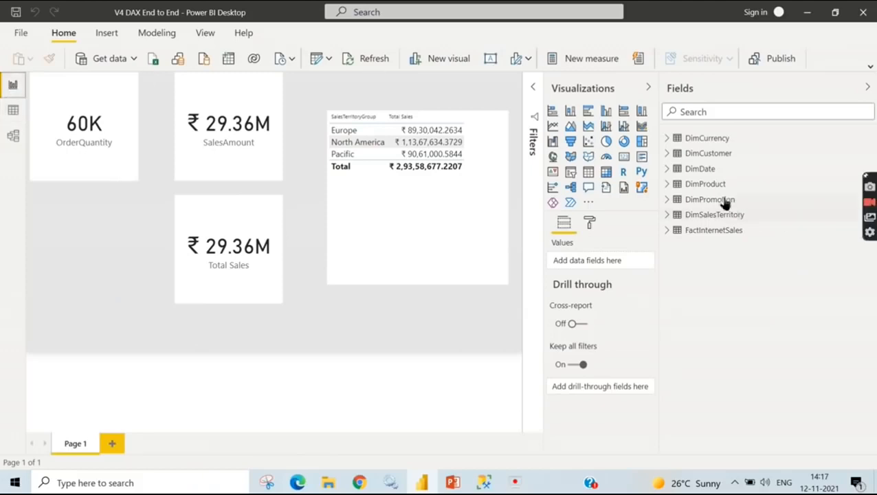
pyautogui.rightClick(691, 173)
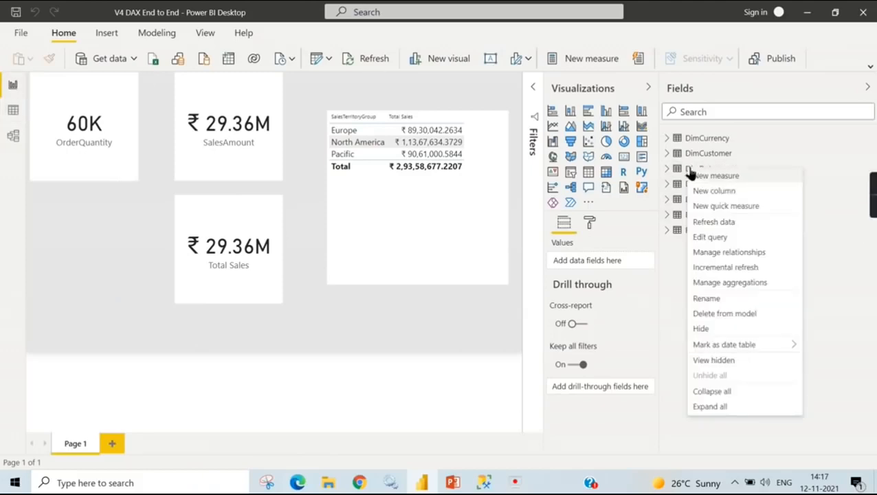
pyautogui.click(807, 142)
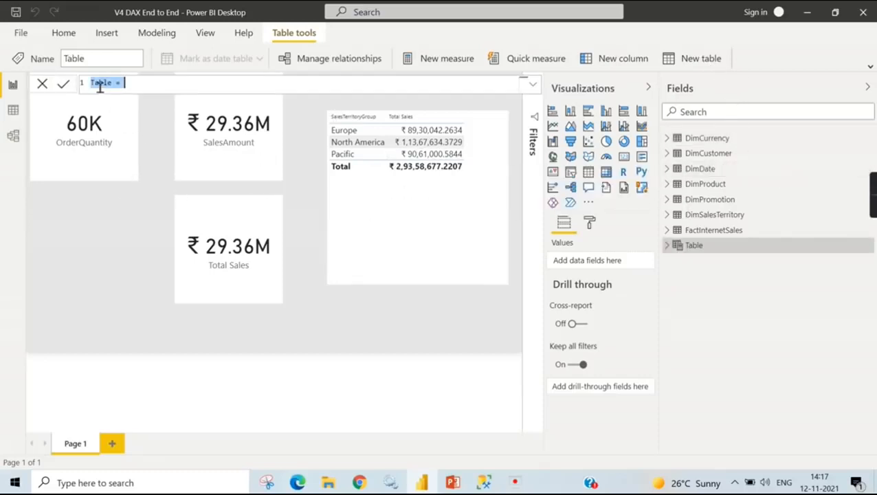
pyautogui.click(100, 85)
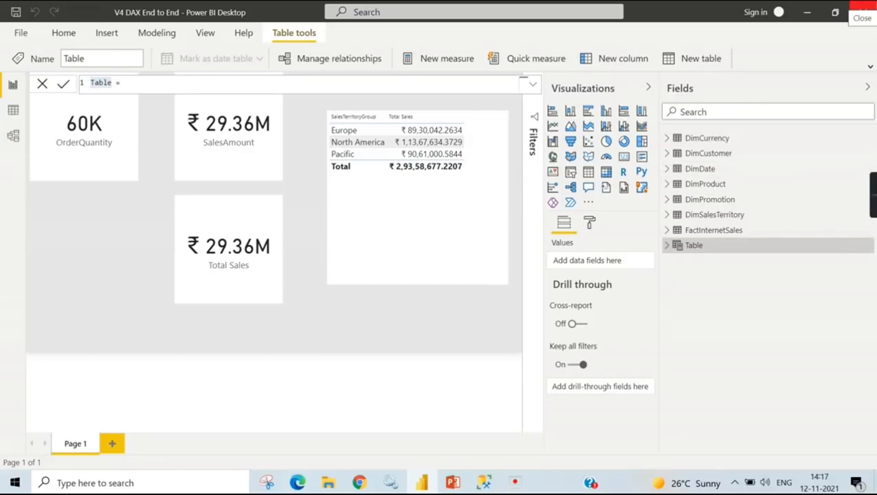
pyautogui.doubleClick(101, 82)
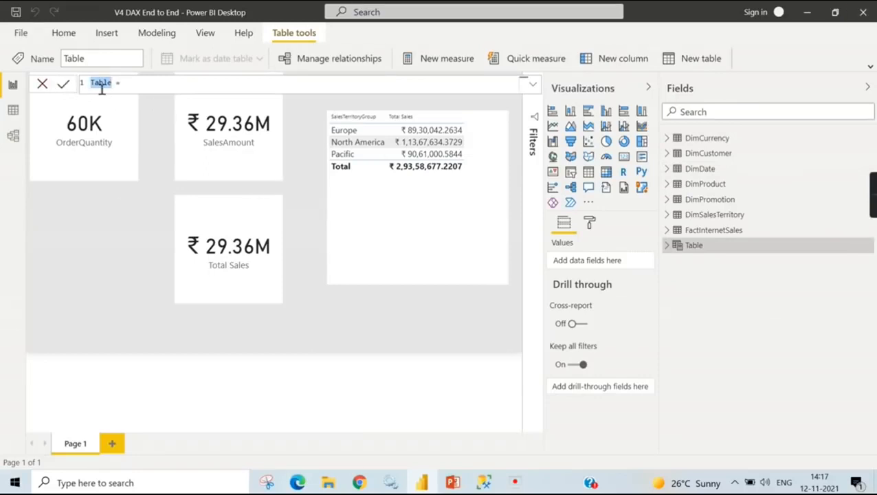
pyautogui.write('mDate_due')
pyautogui.press('BackSpace')
pyautogui.press('BackSpace')
pyautogui.press('BackSpace')
pyautogui.write('DueDate = ')
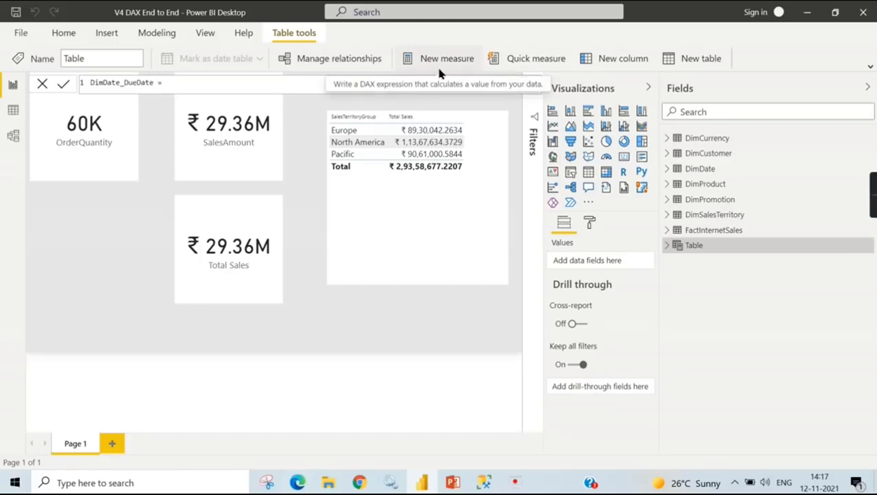
pyautogui.write('date')
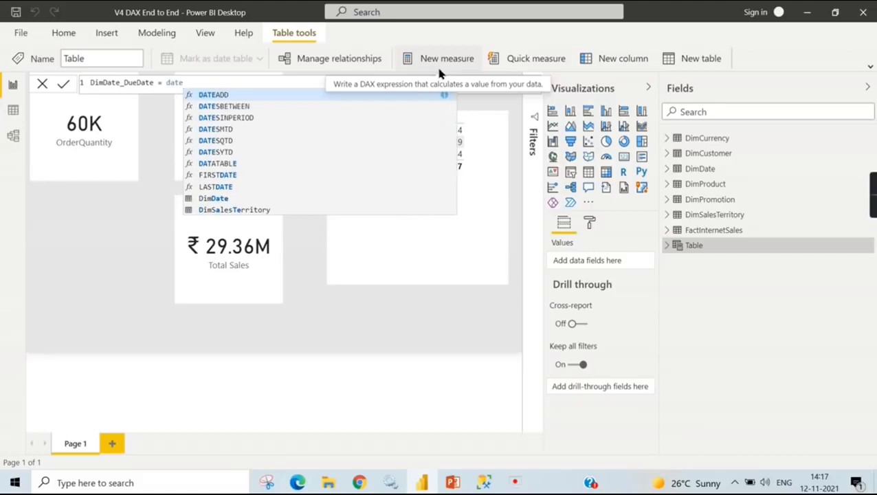
# - Define DimDate_DueDate as a copy of the DimDate table and commit the formula
pyautogui.click(208, 199)
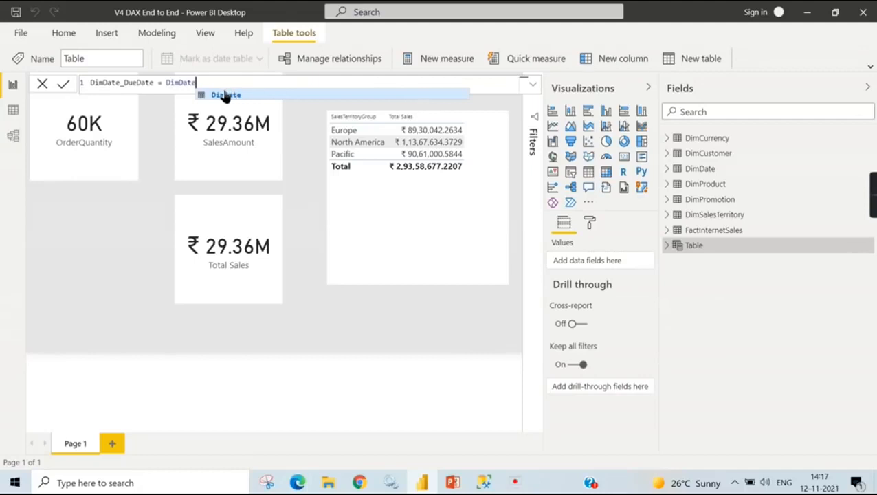
pyautogui.click(153, 261)
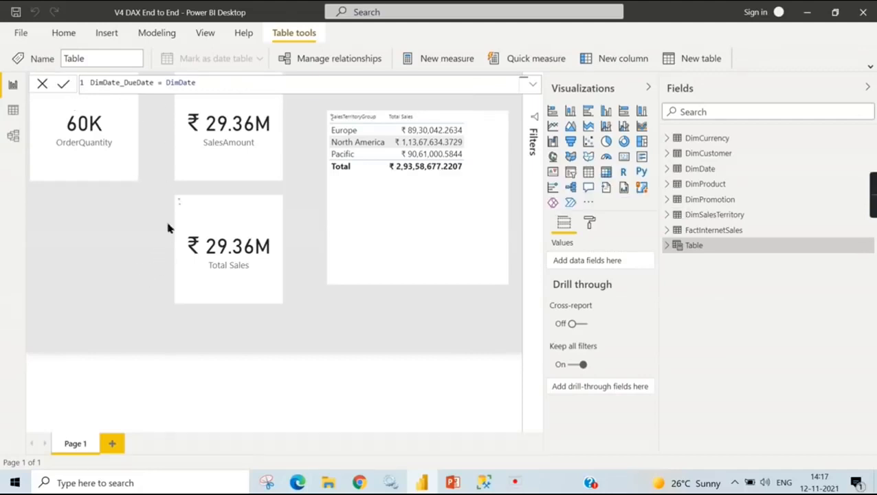
# - Compare the rows and columns of DimDate_DueDate with those of the original DimDate table in the data view
pyautogui.click(12, 112)
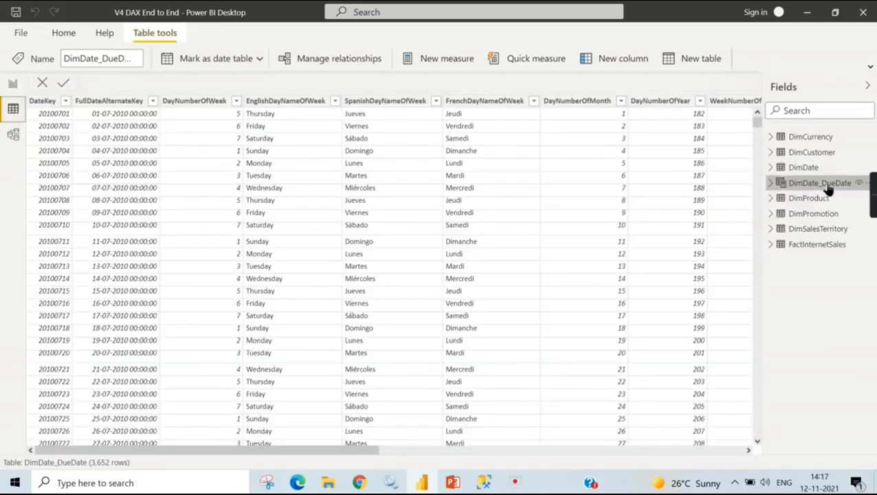
pyautogui.click(803, 168)
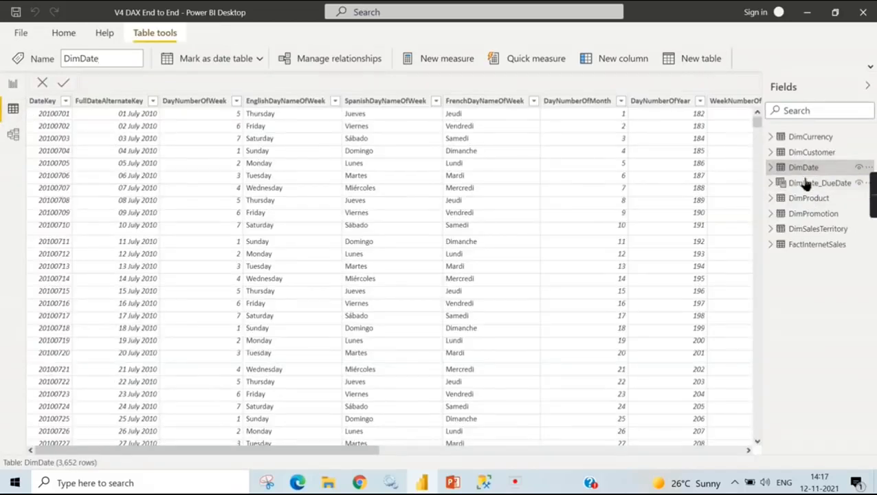
pyautogui.click(807, 185)
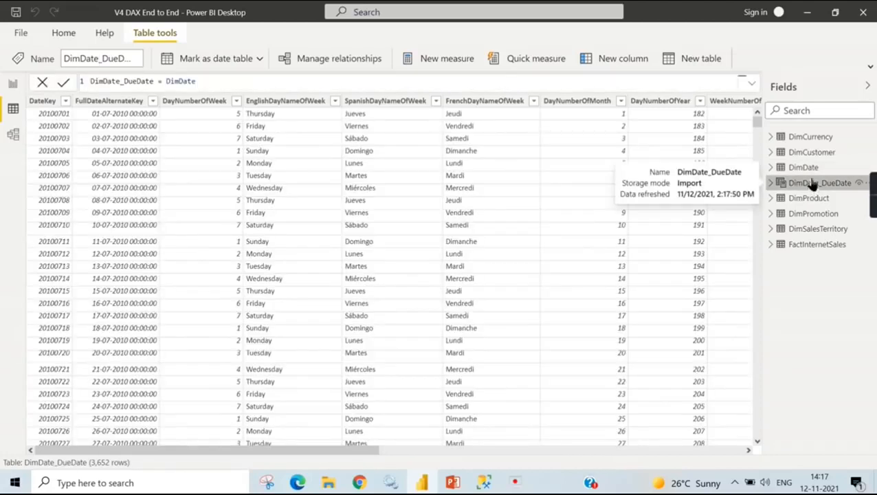
pyautogui.click(809, 169)
pyautogui.click(818, 185)
# - Return to the report view and start another calculated table named Dimdate_ShipDate
pyautogui.click(14, 86)
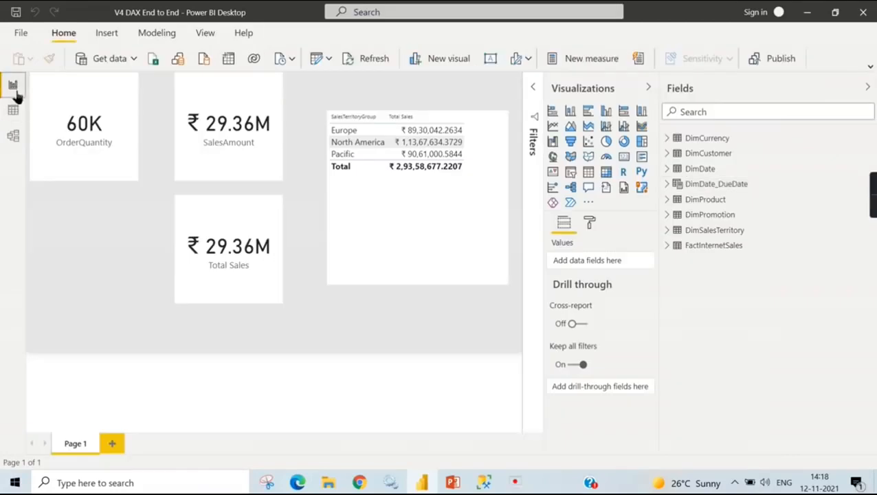
pyautogui.rightClick(700, 185)
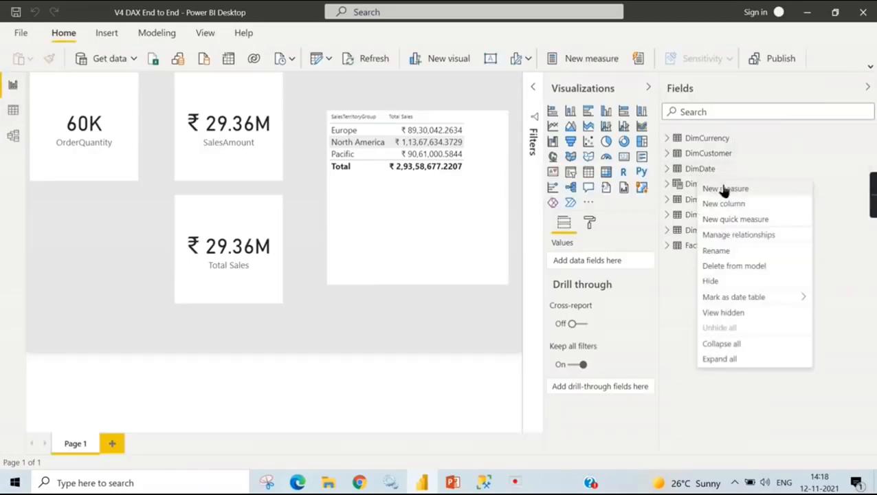
pyautogui.click(760, 388)
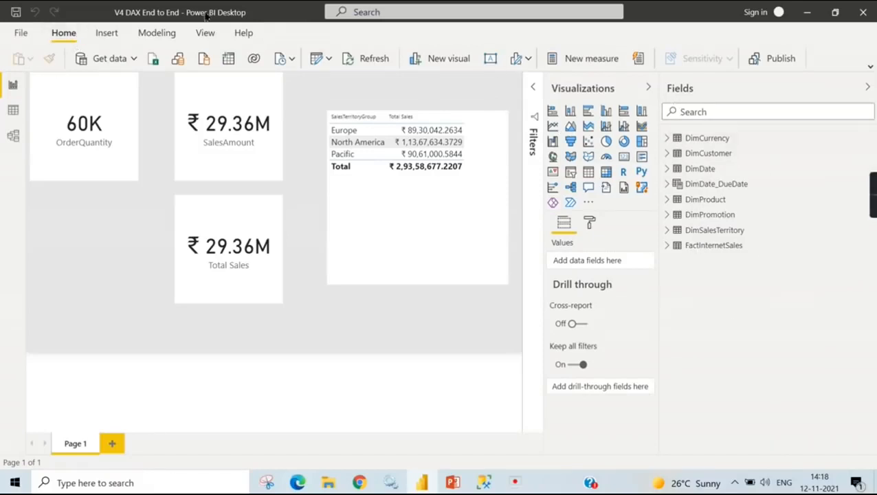
pyautogui.click(731, 138)
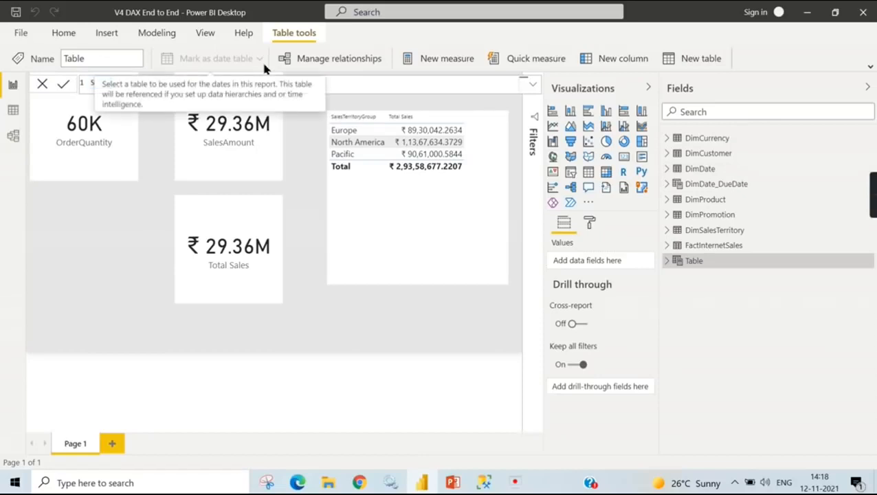
pyautogui.write('Dimdate_ShipDate =')
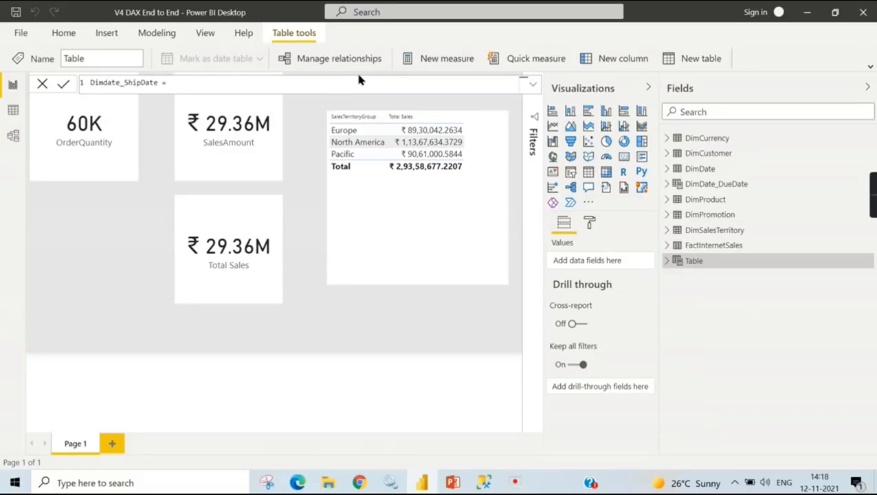
pyautogui.write('Date')
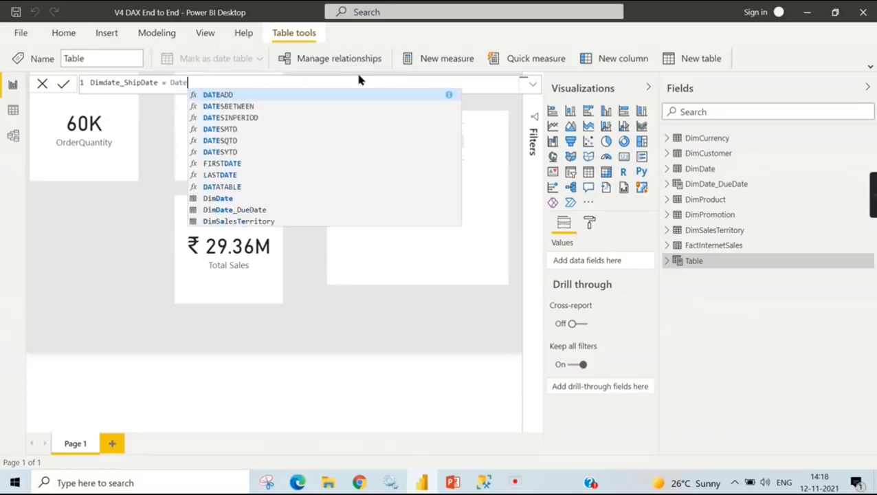
pyautogui.write('(')
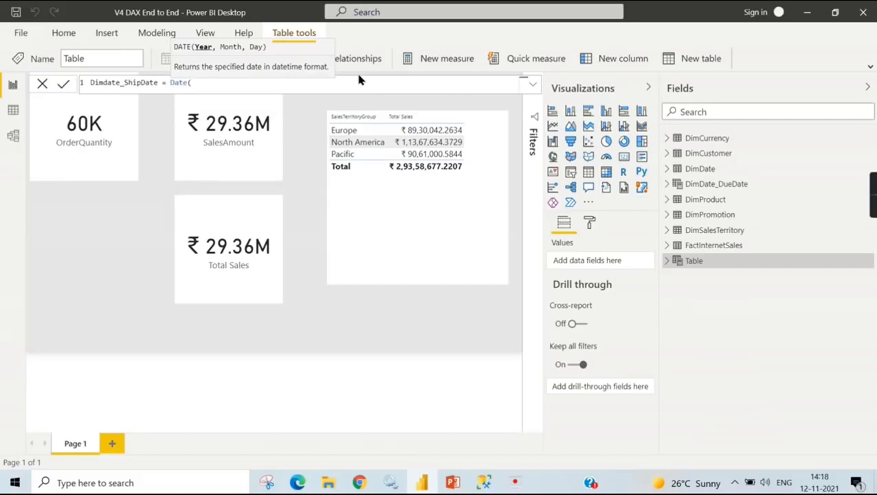
pyautogui.press('BackSpace')
pyautogui.press('BackSpace')
pyautogui.press('BackSpace')
pyautogui.press('BackSpace')
pyautogui.press('BackSpace')
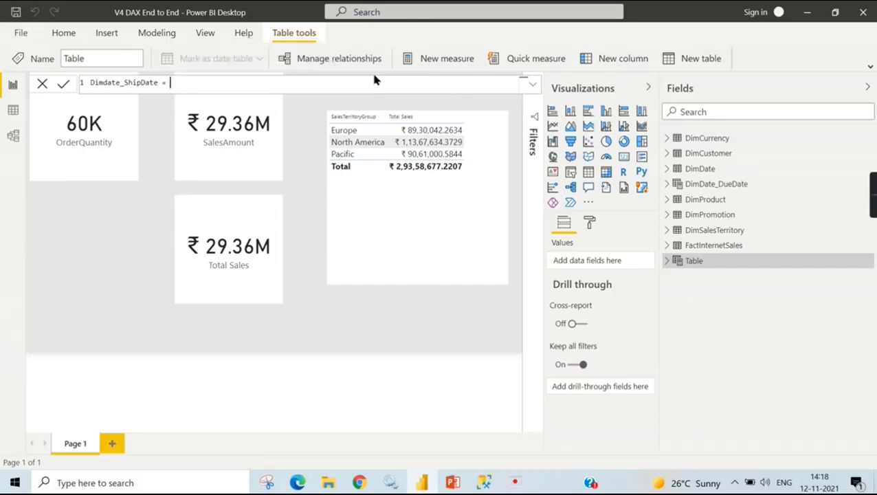
# - Begin the Dimdate_ShipDate formula with the CALENDAR function and the start date date(2020,1,1)
pyautogui.write('cal')
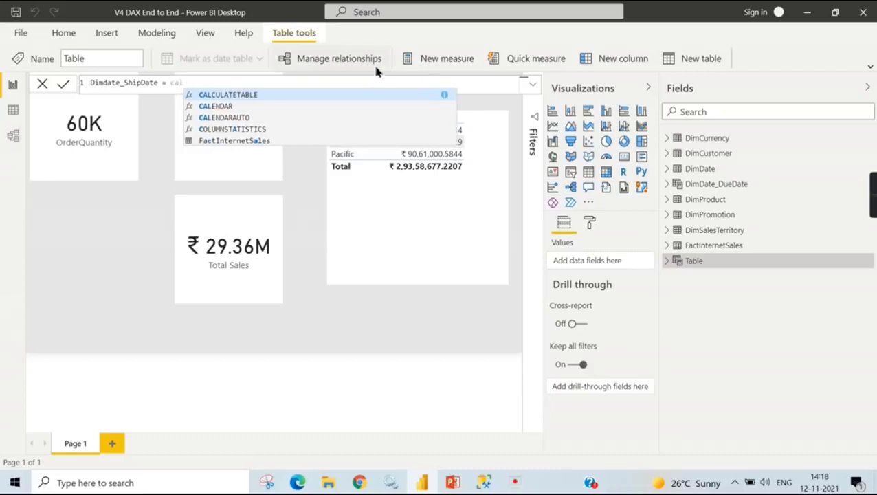
pyautogui.click(227, 108)
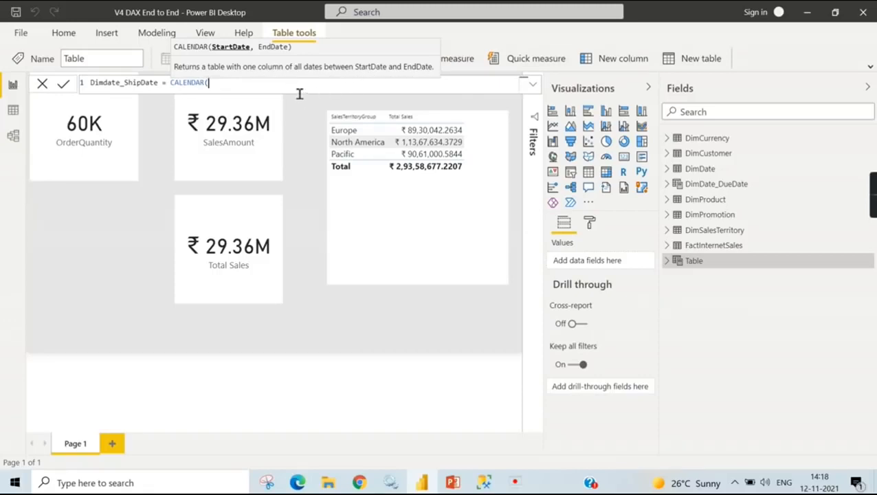
pyautogui.write('date')
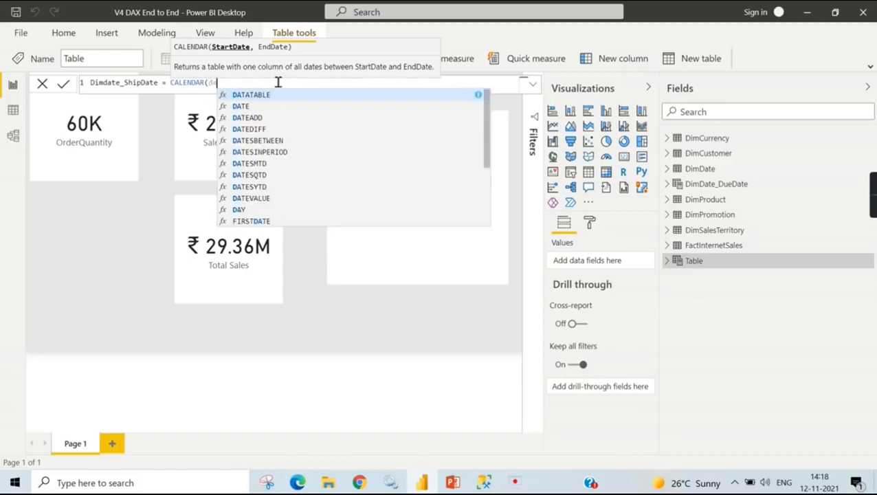
pyautogui.write('(')
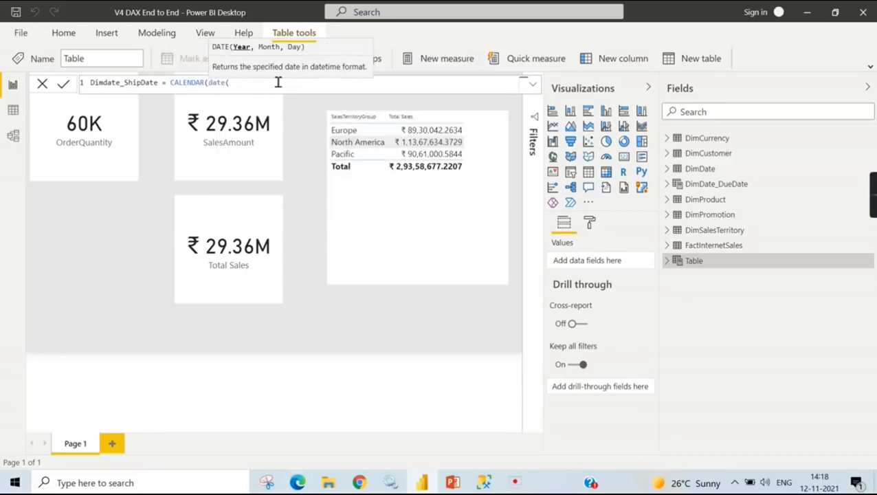
pyautogui.write('20')
pyautogui.write('20,1,1)')
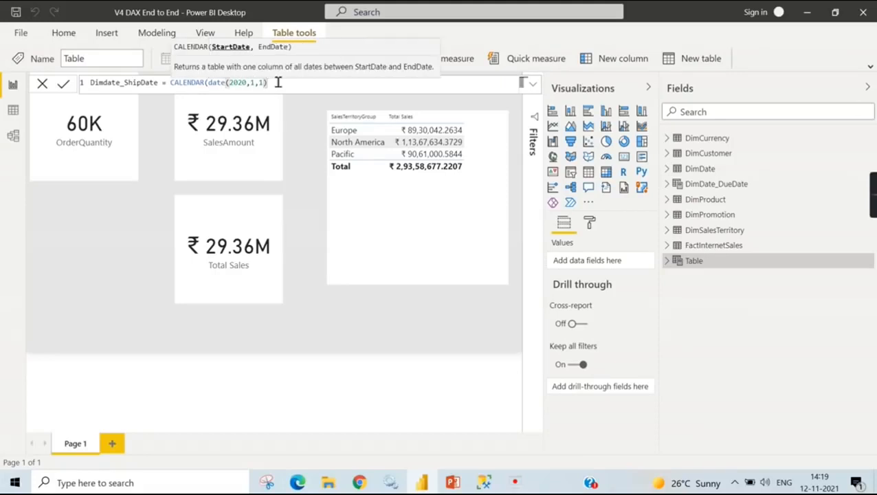
pyautogui.write(' , ')
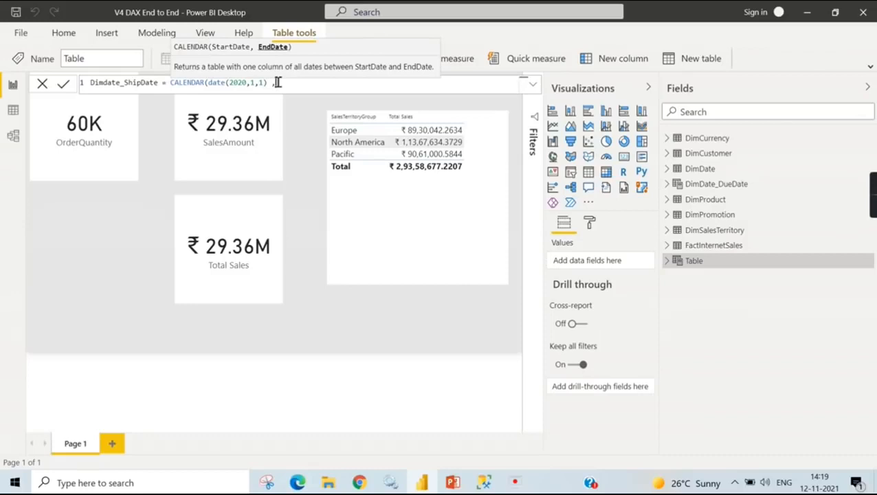
pyautogui.write('date')
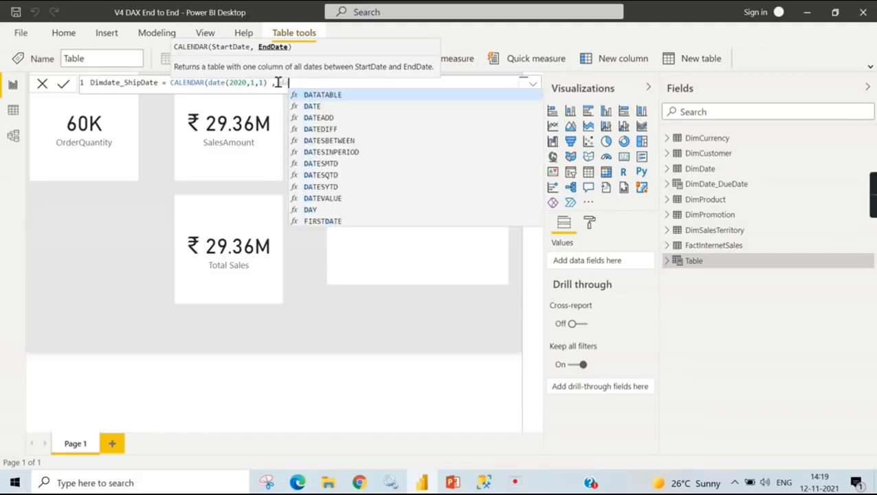
pyautogui.write('(2')
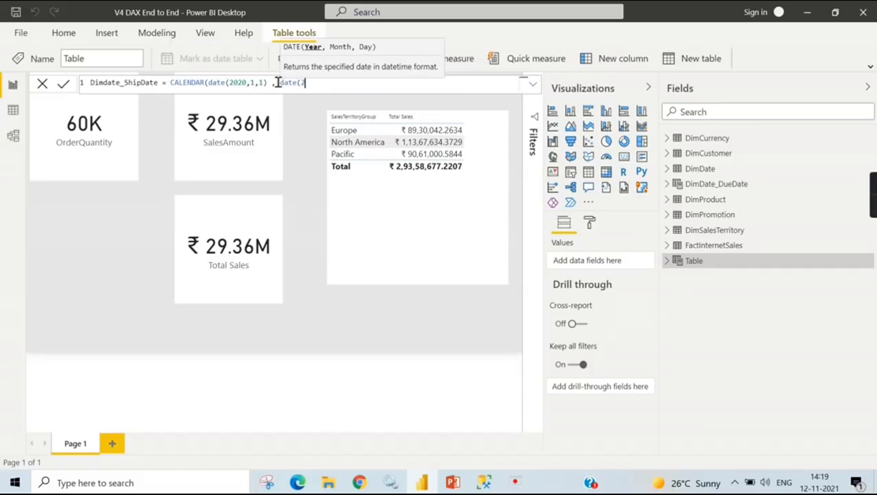
pyautogui.write('021,12,31')
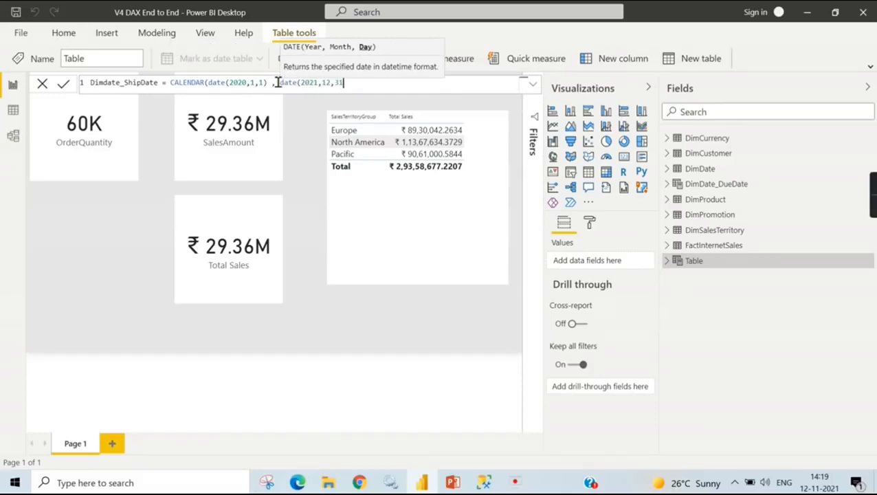
pyautogui.write(')')
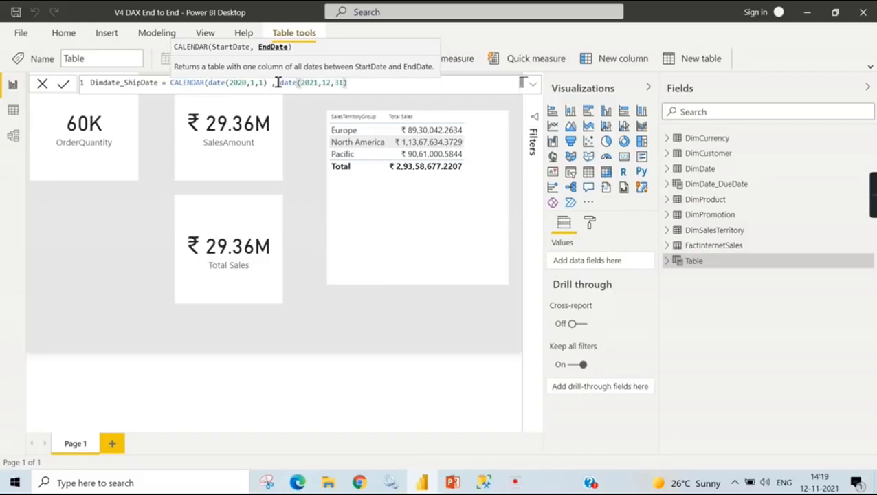
pyautogui.write(')')
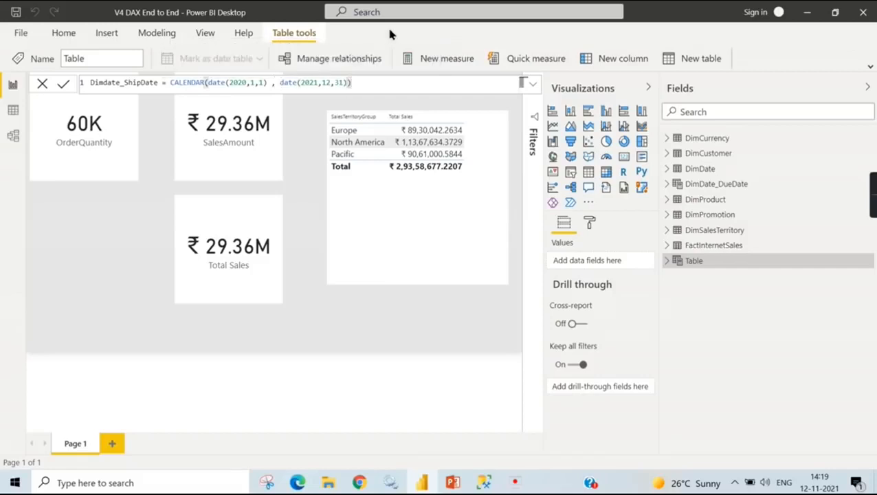
# - Add date(2021,12,31) as the CALENDAR end date, close the Dimdate_ShipDate formula and commit it
pyautogui.press('Return')
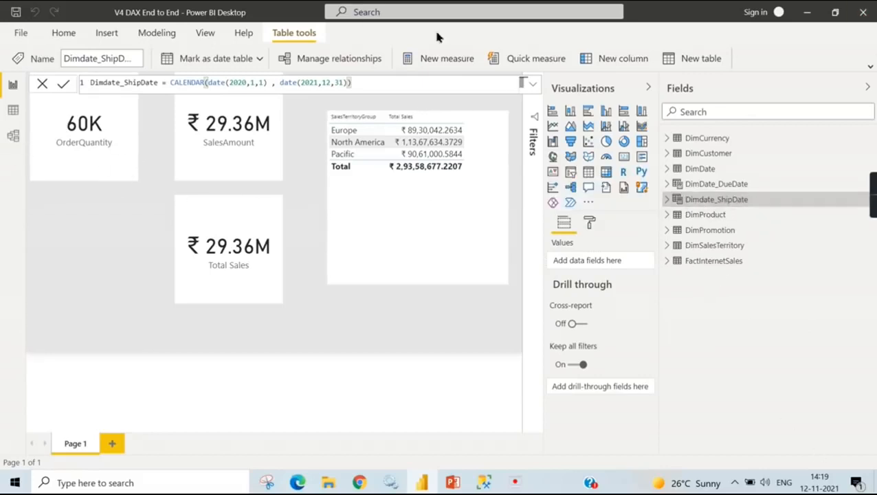
# - In the data view, add a calculated column named Year to Dimdate_ShipDate with the formula year(Date) and commit it
pyautogui.click(13, 110)
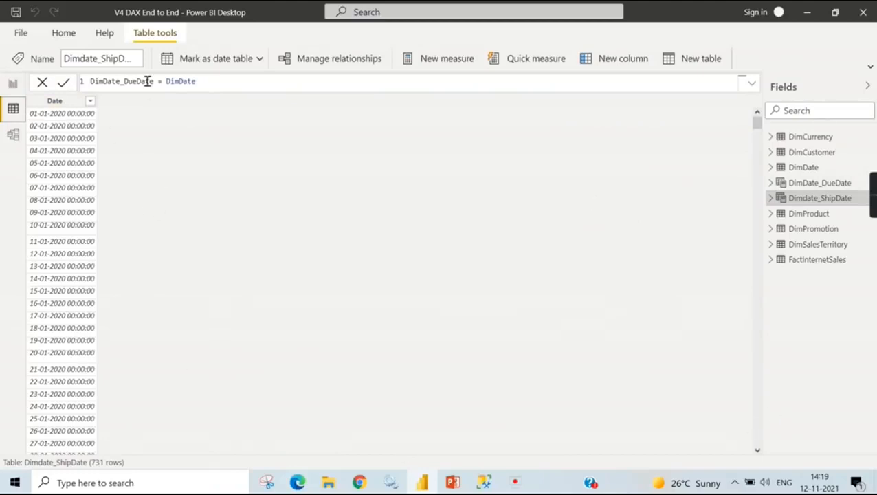
pyautogui.rightClick(67, 106)
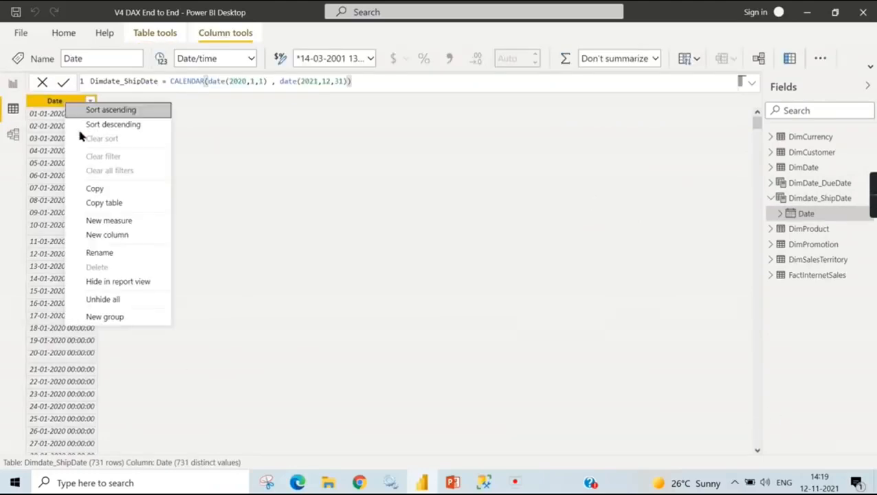
pyautogui.click(108, 236)
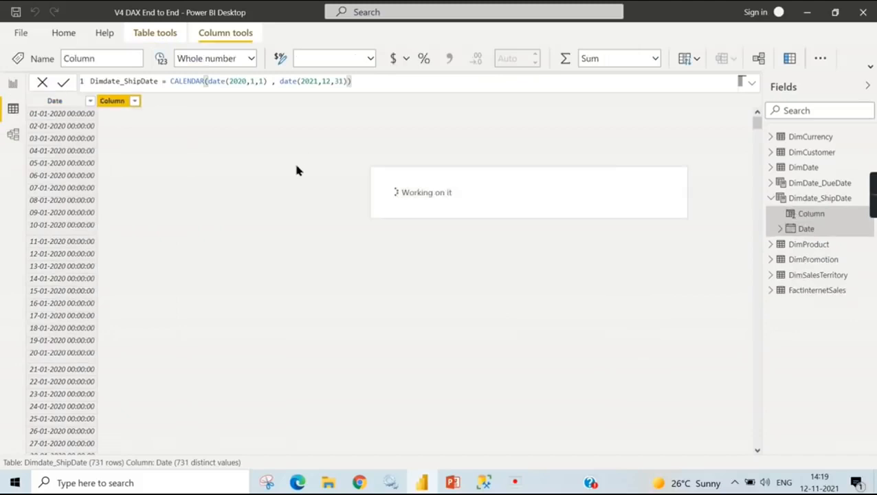
pyautogui.press('BackSpace')
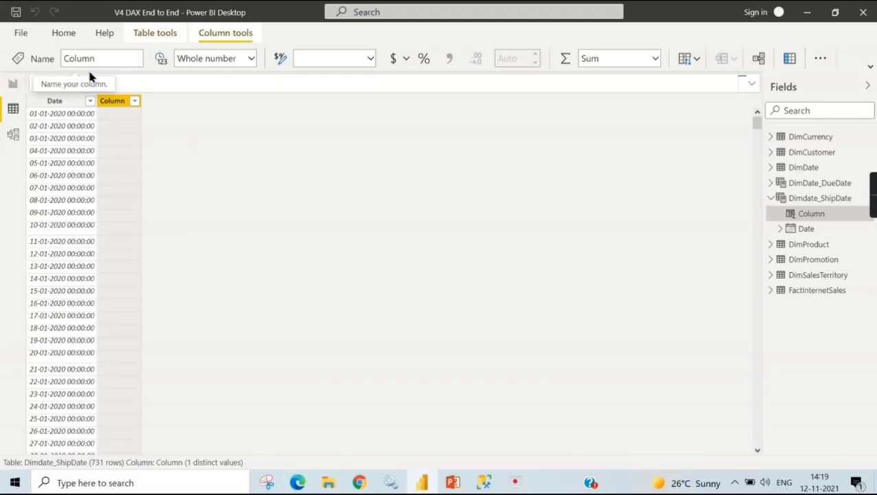
pyautogui.write('year')
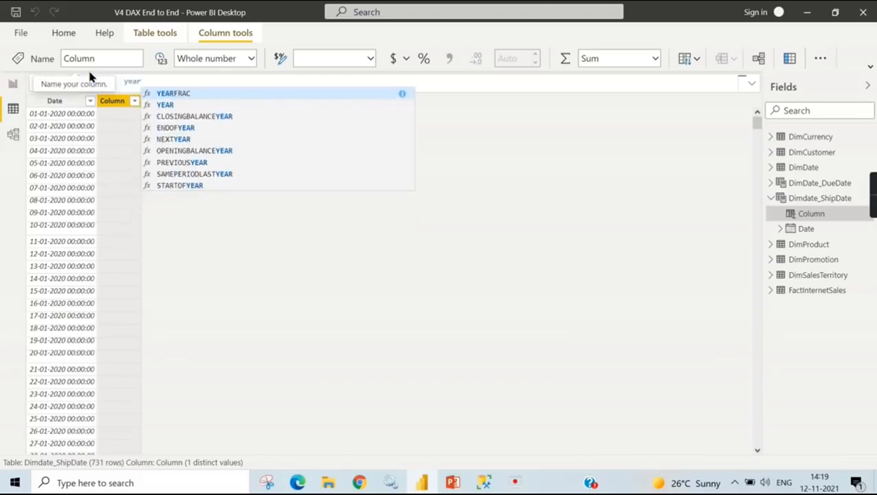
pyautogui.write('(Date')
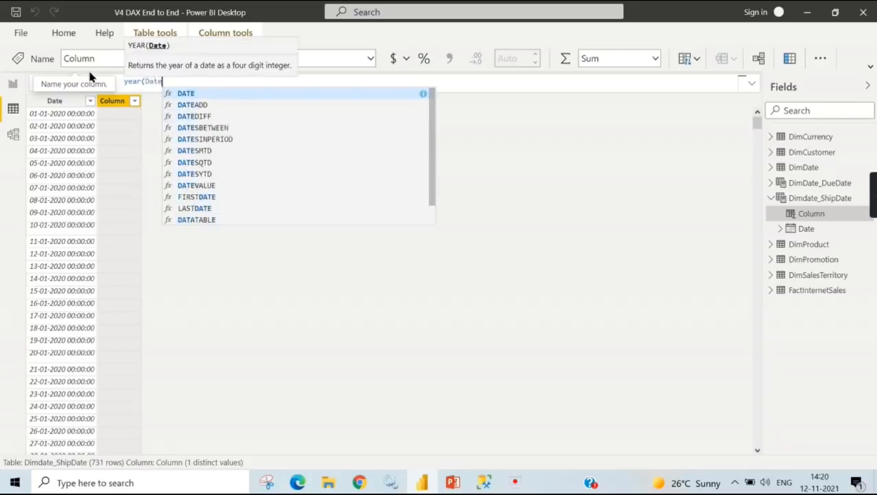
pyautogui.press('BackSpace')
pyautogui.write('e)')
pyautogui.press('Return')
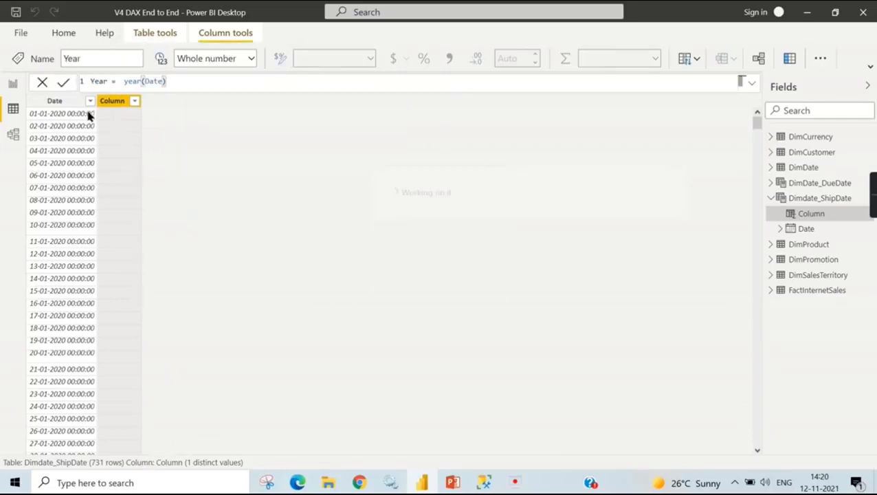
# - Correct the Year column's formula to use Dimdate_ShipDate[Date] as the year function's argument and commit it
pyautogui.click(108, 85)
pyautogui.write('_')
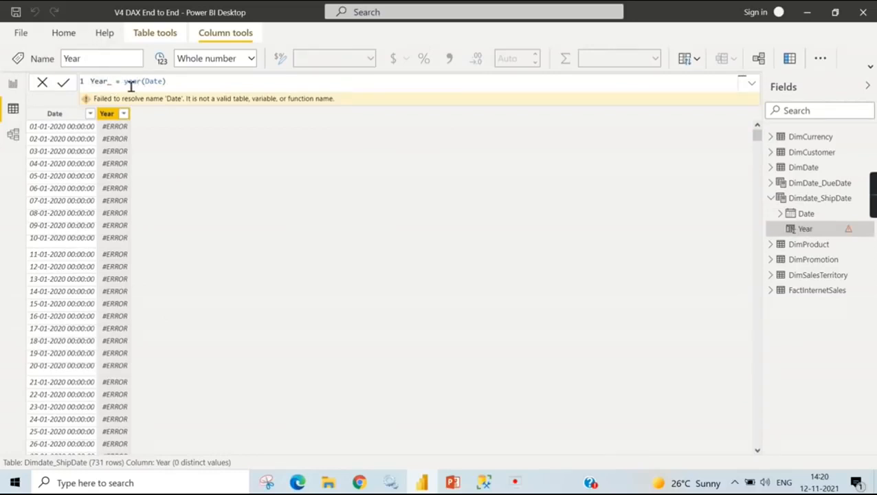
pyautogui.press('BackSpace')
pyautogui.click(158, 81)
pyautogui.doubleClick(151, 81)
pyautogui.write('Dim')
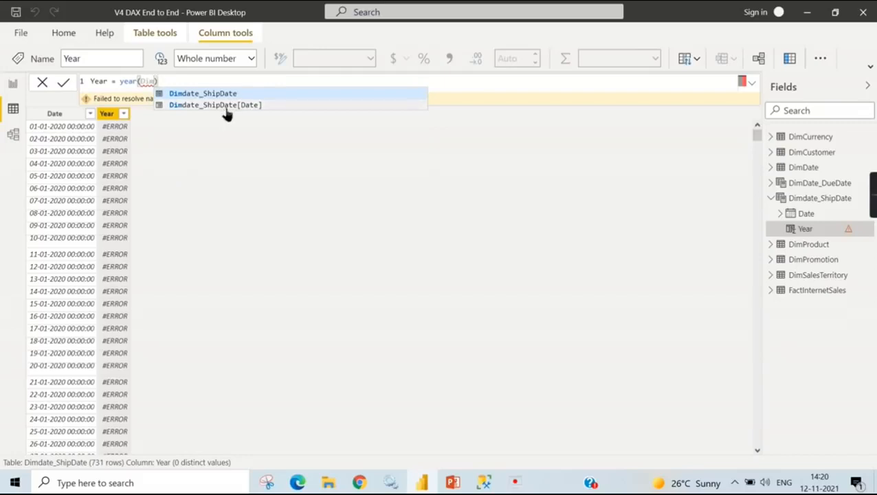
pyautogui.click(227, 114)
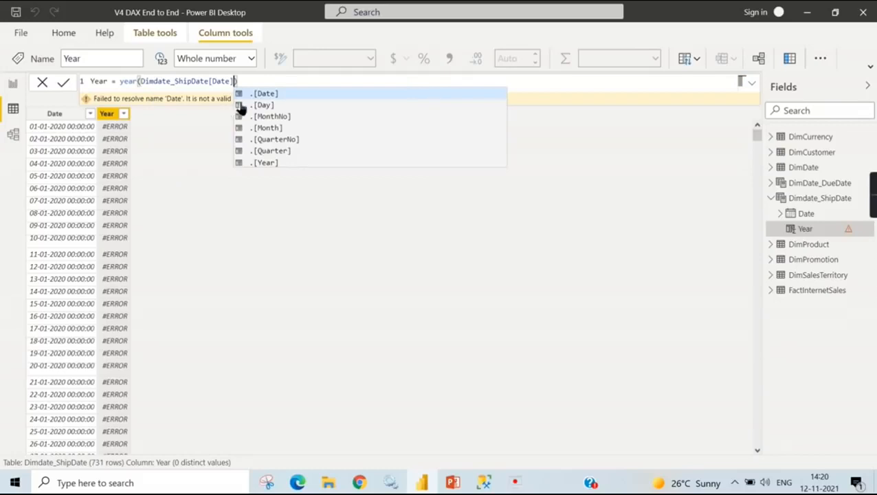
pyautogui.click(255, 82)
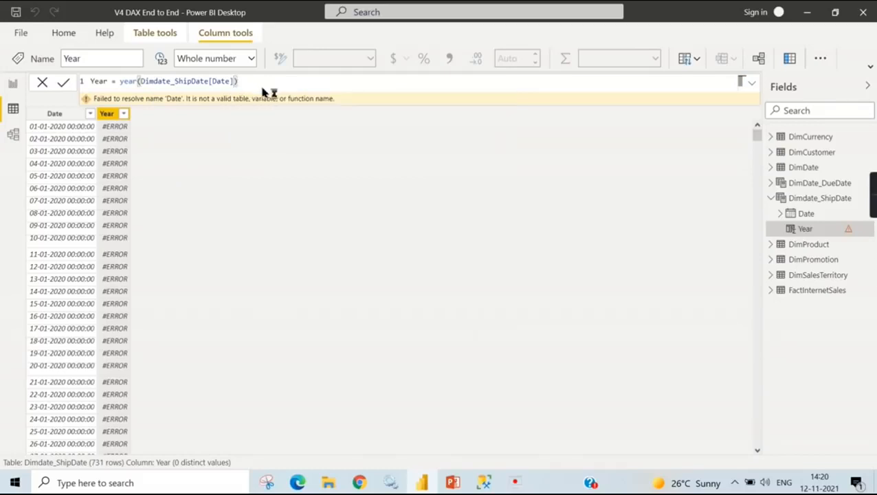
pyautogui.press('Return')
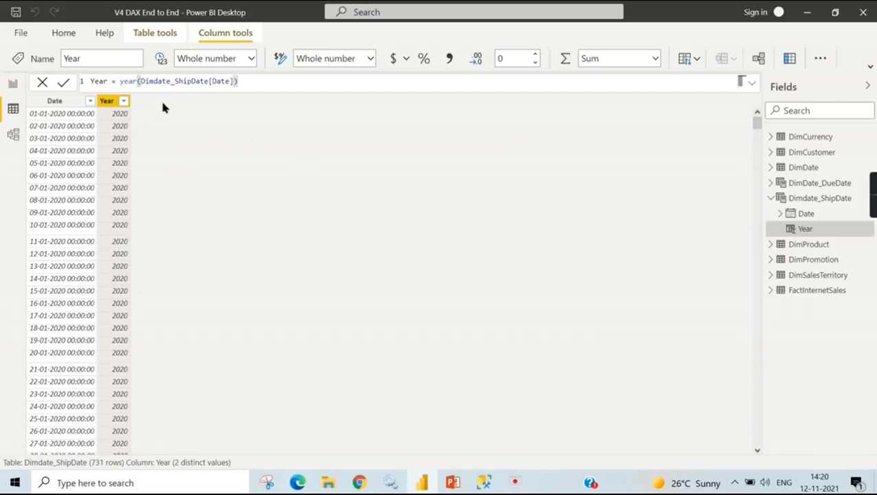
# - Rename the Year column of Dimdate_ShipDate as Year_n_nm in its formula and commit the change
pyautogui.doubleClick(99, 81)
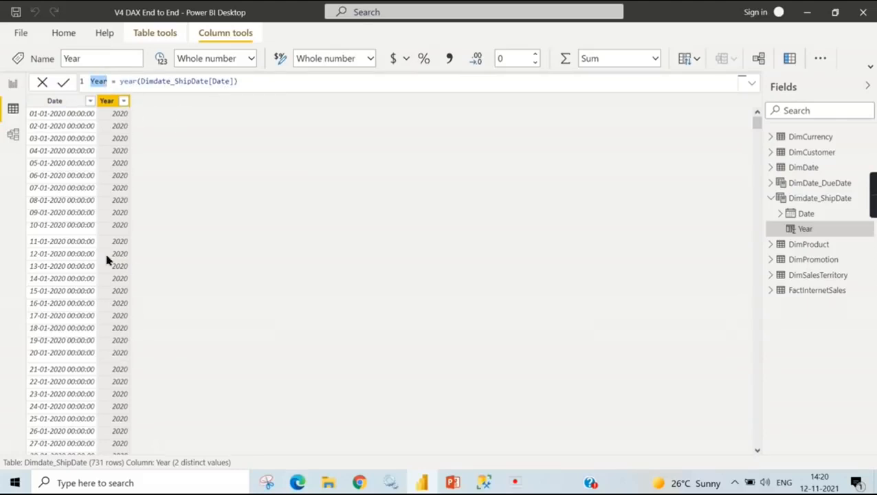
pyautogui.click(110, 82)
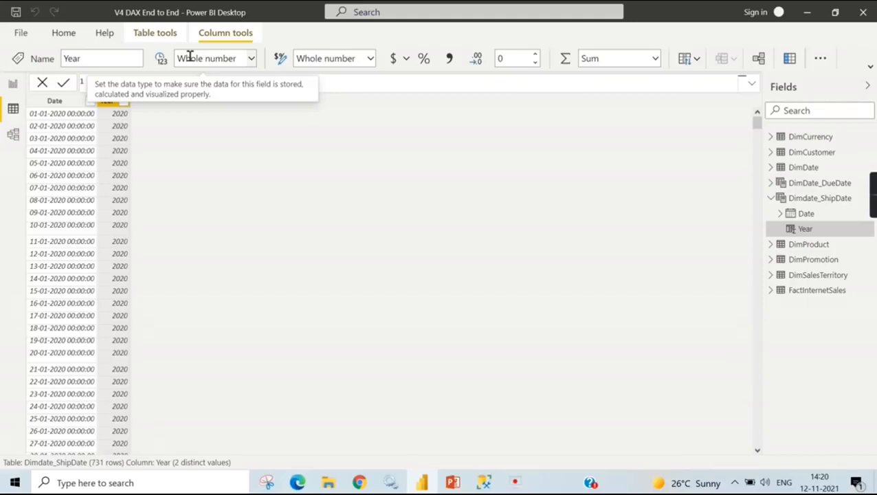
pyautogui.write('_n_nm')
pyautogui.press('Return')
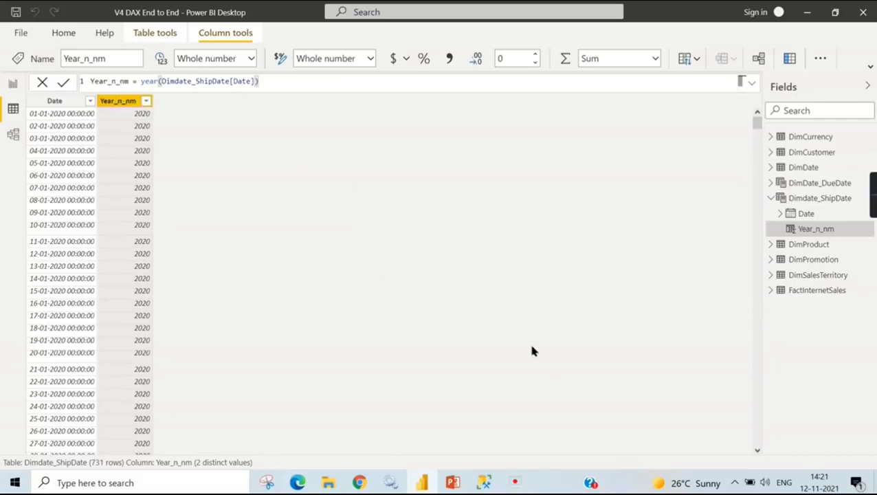
# - Compare the defining formulas and data of the calculated tables Dimdate_ShipDate and DimDate_DueDate
pyautogui.click(771, 198)
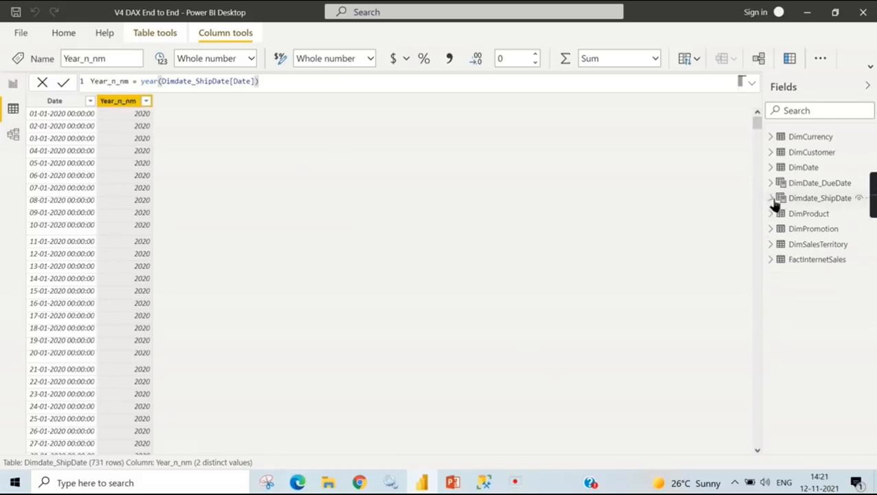
pyautogui.click(821, 200)
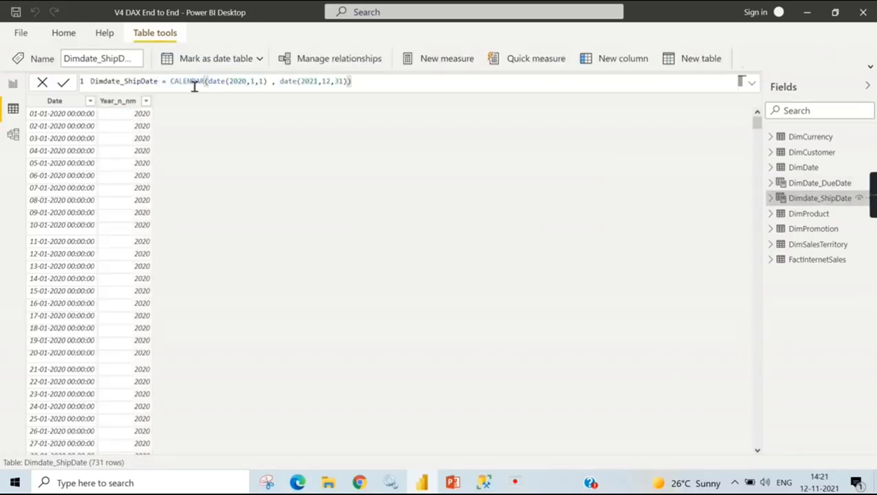
pyautogui.click(820, 183)
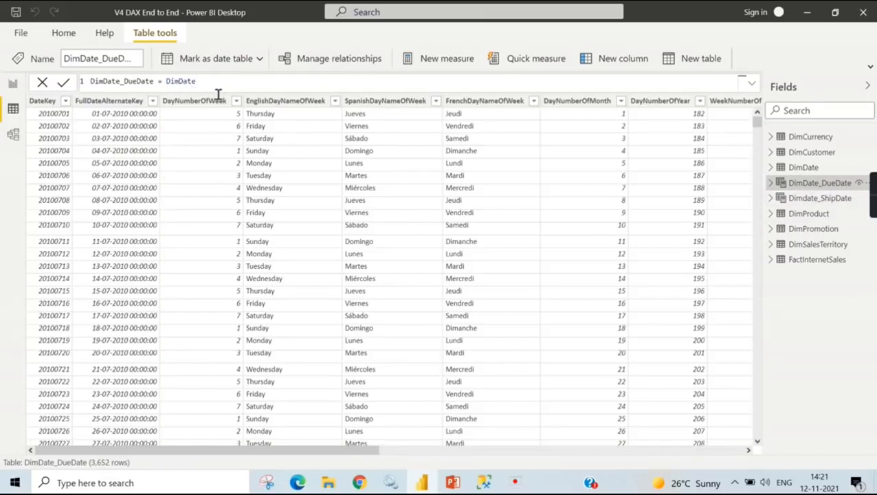
pyautogui.click(810, 198)
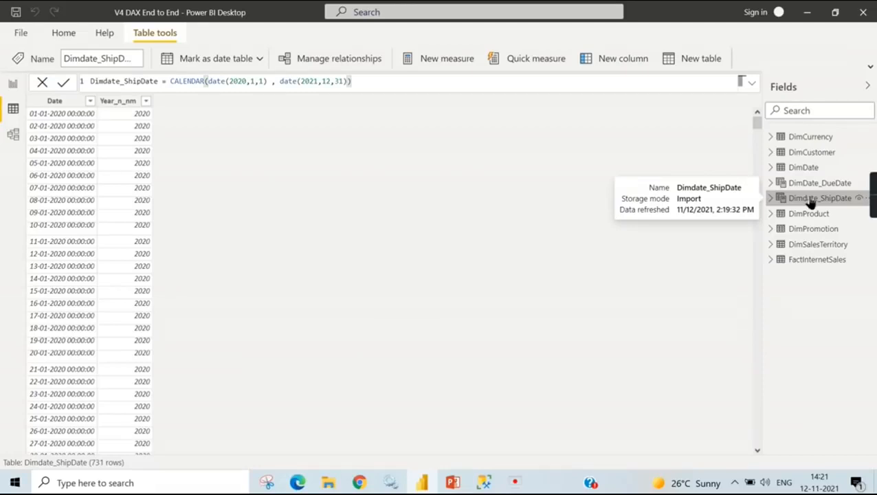
# - Return to the report view, show the model's fields and look through the columns of the DimProduct table
pyautogui.click(13, 84)
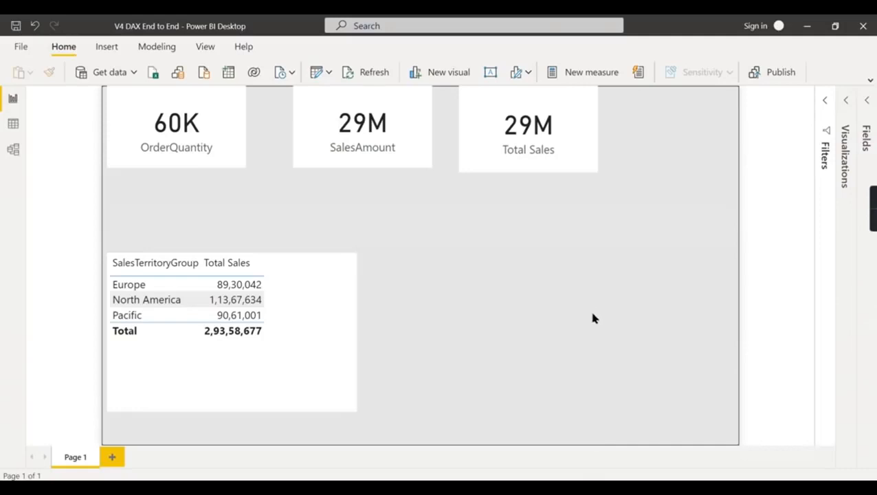
pyautogui.click(868, 101)
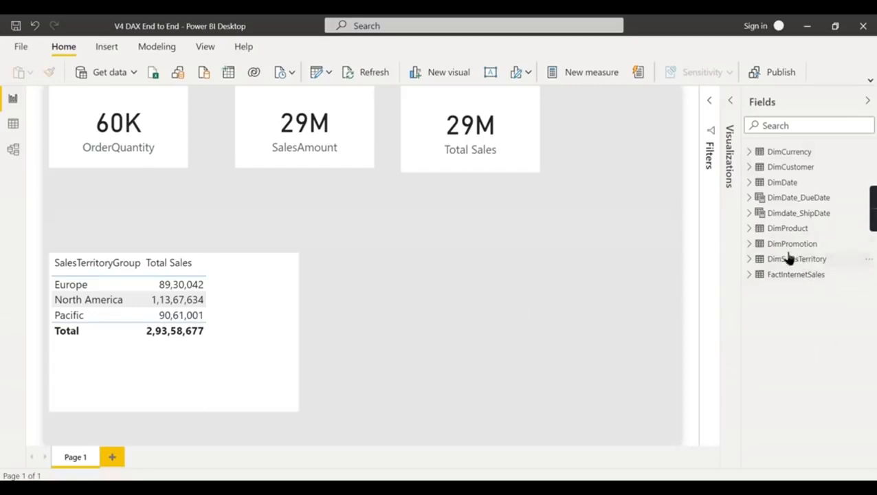
pyautogui.click(770, 231)
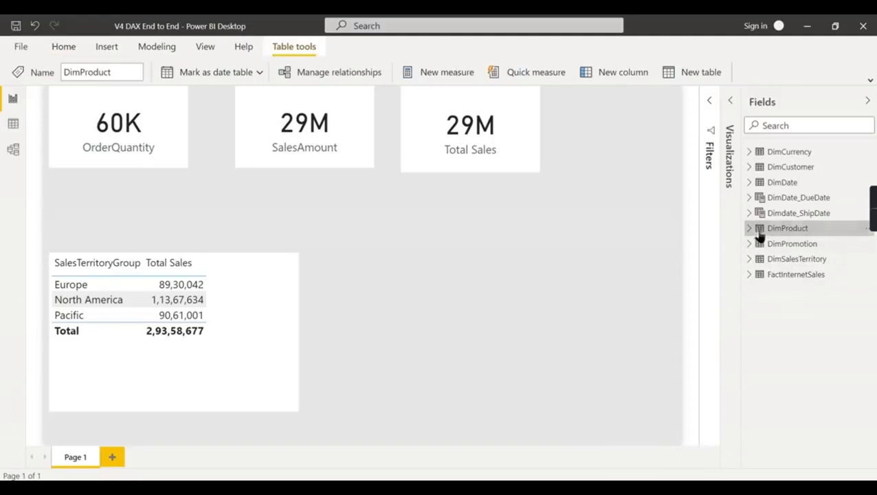
pyautogui.click(752, 228)
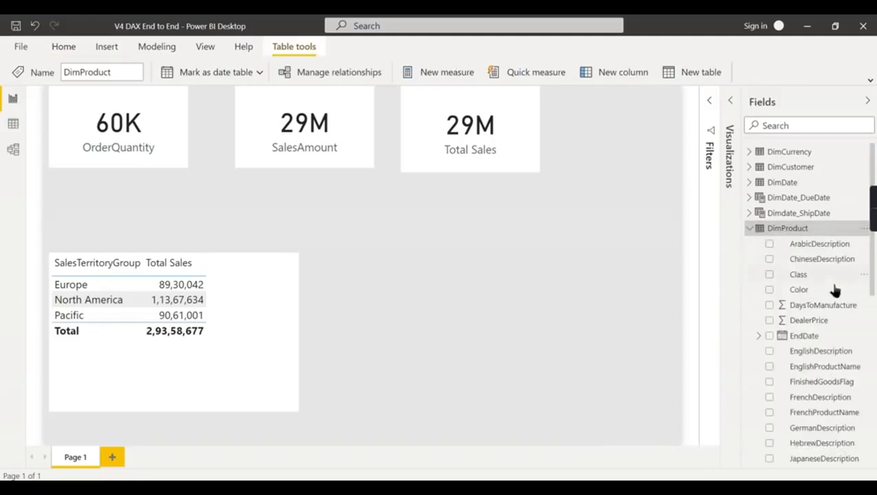
pyautogui.click(803, 312)
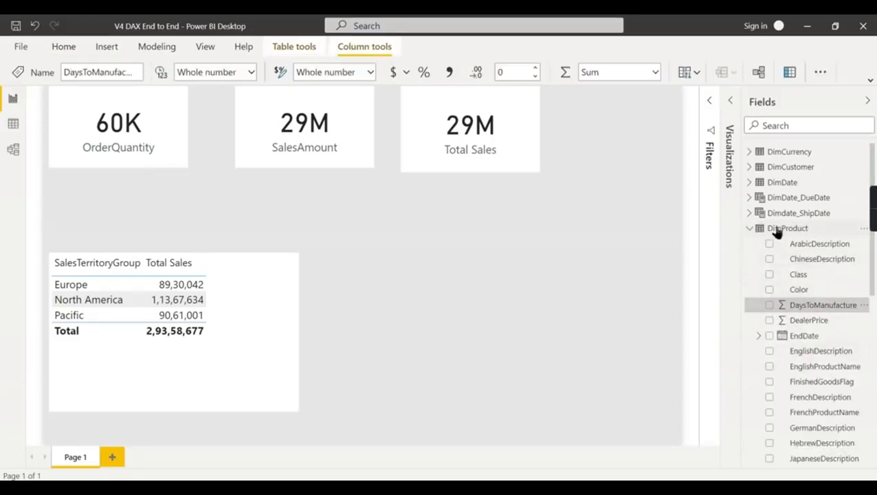
pyautogui.scroll(-1, 810, 308)
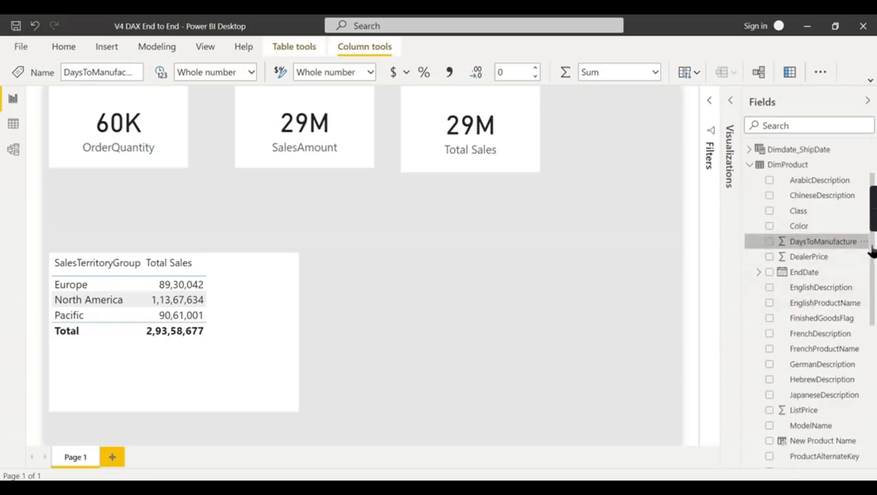
pyautogui.scroll(-3, 805, 289)
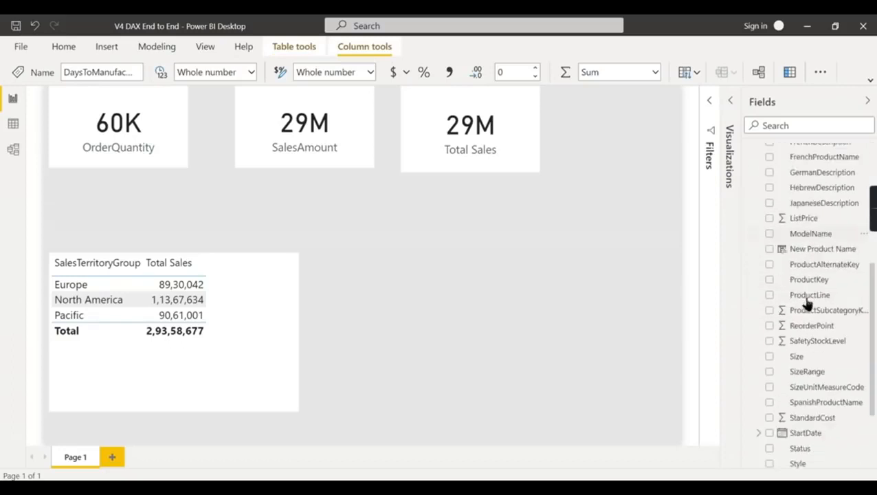
pyautogui.click(811, 158)
pyautogui.scroll(1, 823, 296)
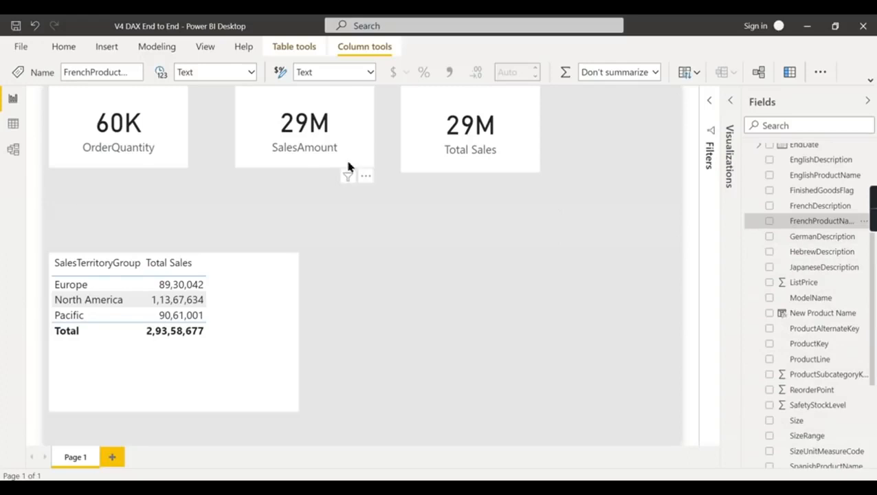
# - Expand the ribbon and examine the data types available for the EnglishProductName column of DimProduct
pyautogui.click(871, 81)
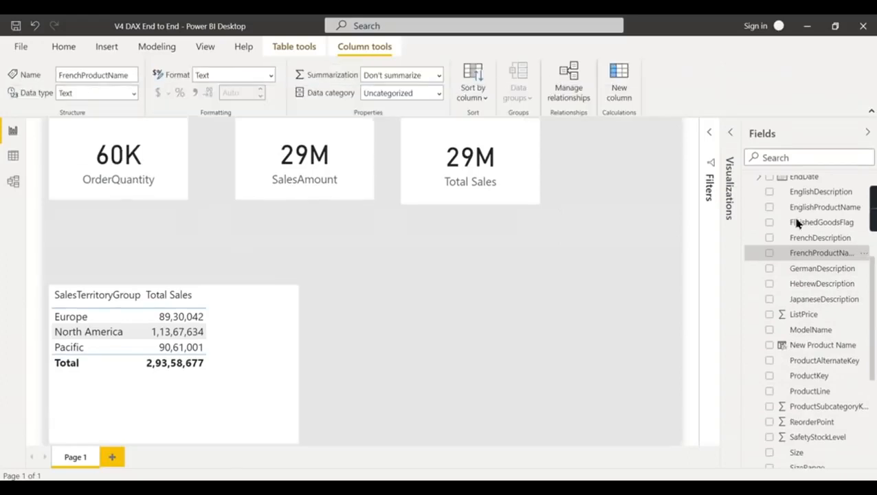
pyautogui.scroll(2, 836, 268)
pyautogui.click(818, 319)
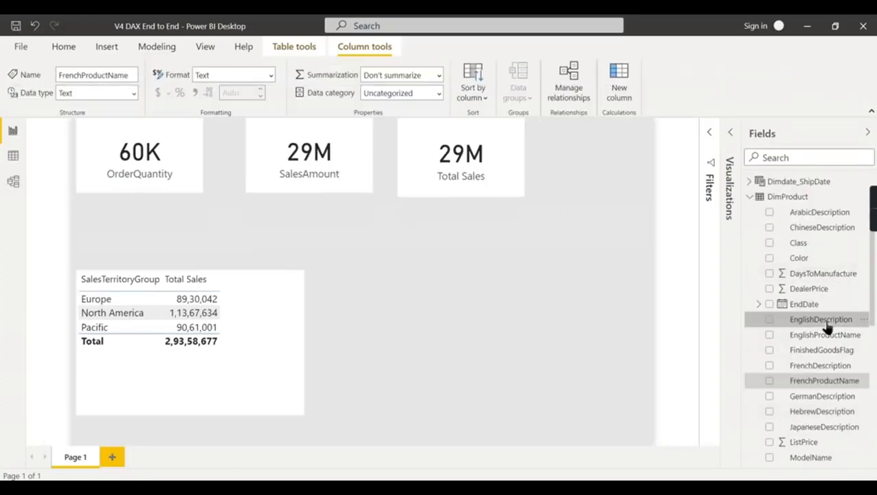
pyautogui.click(825, 335)
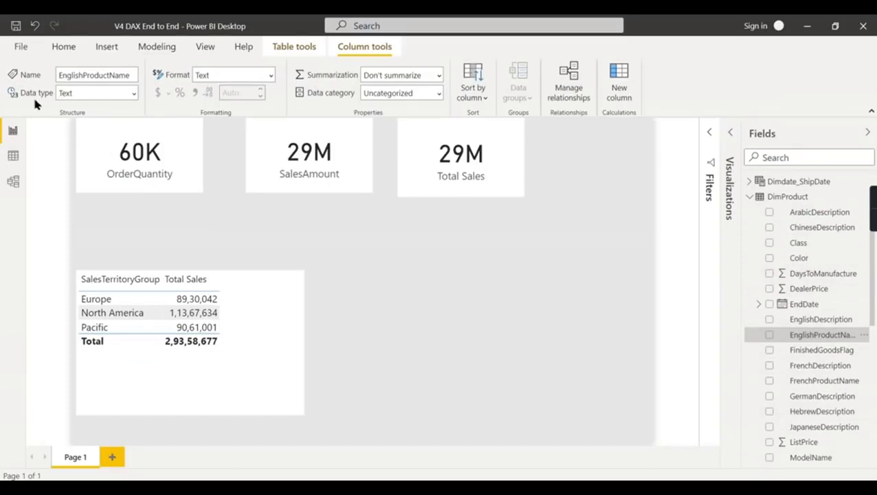
pyautogui.click(134, 93)
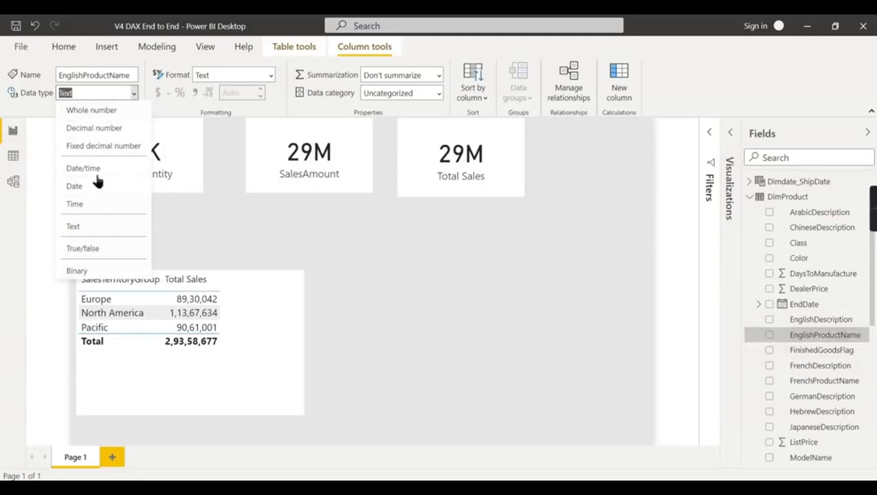
pyautogui.click(372, 252)
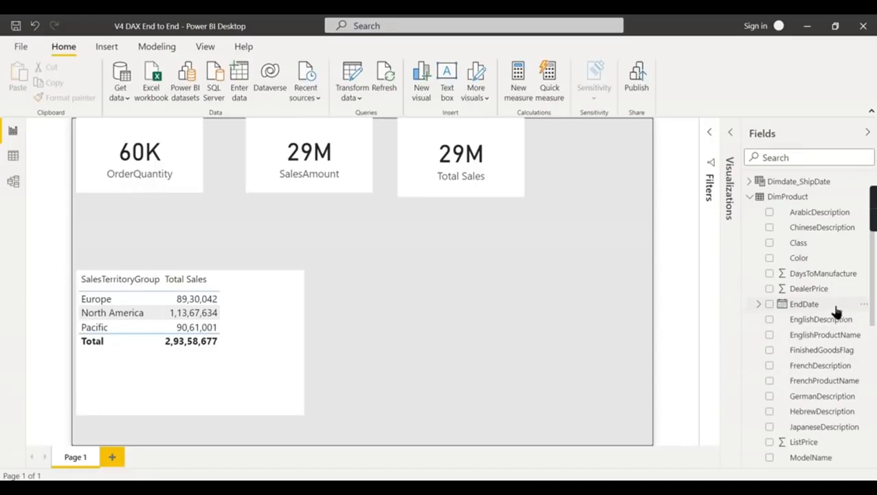
# - Examine the data type choices for DimProduct's DaysToManufacture column without changing its type
pyautogui.click(828, 275)
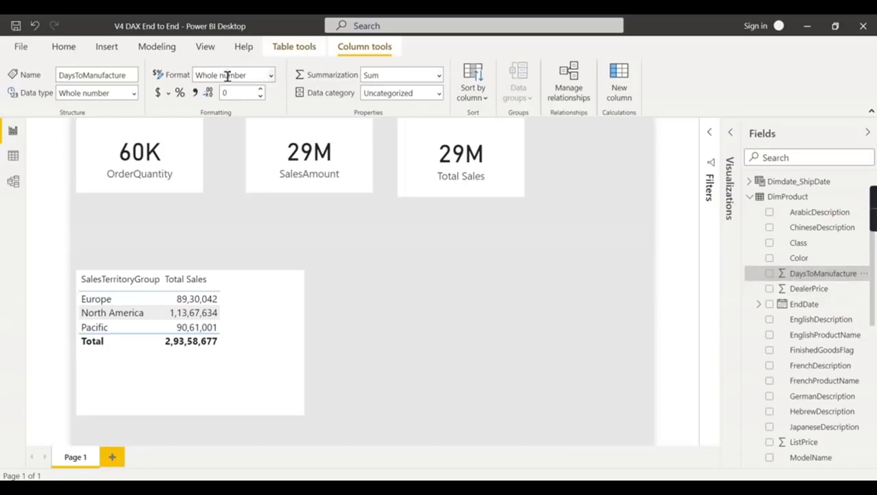
pyautogui.click(135, 93)
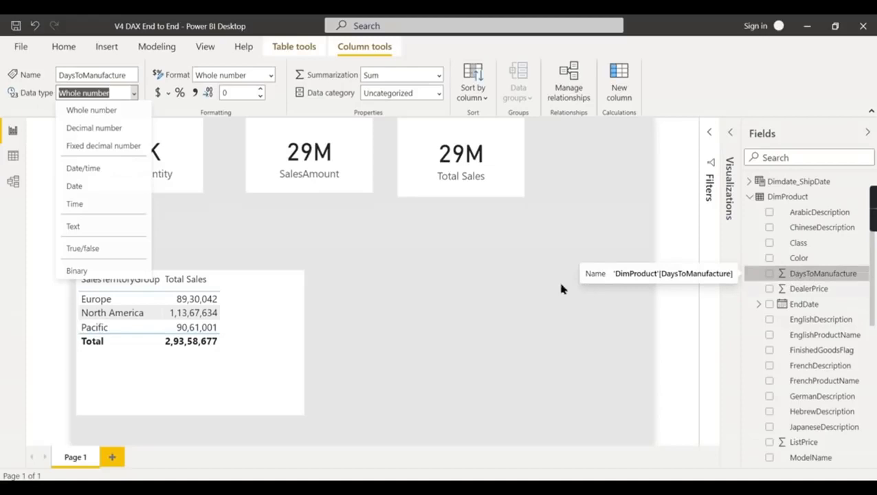
pyautogui.click(518, 281)
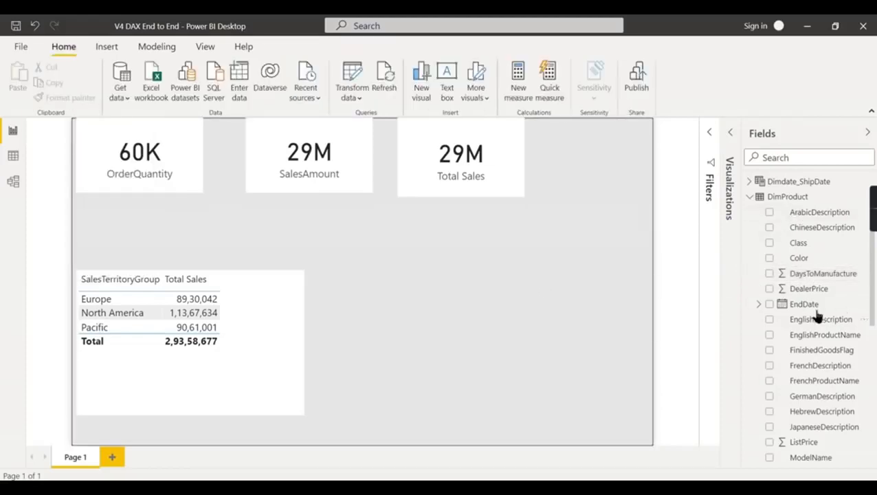
# - Check the data type of DimProduct's EndDate column and start a new measure in DimProduct named Sum Product name
pyautogui.click(801, 305)
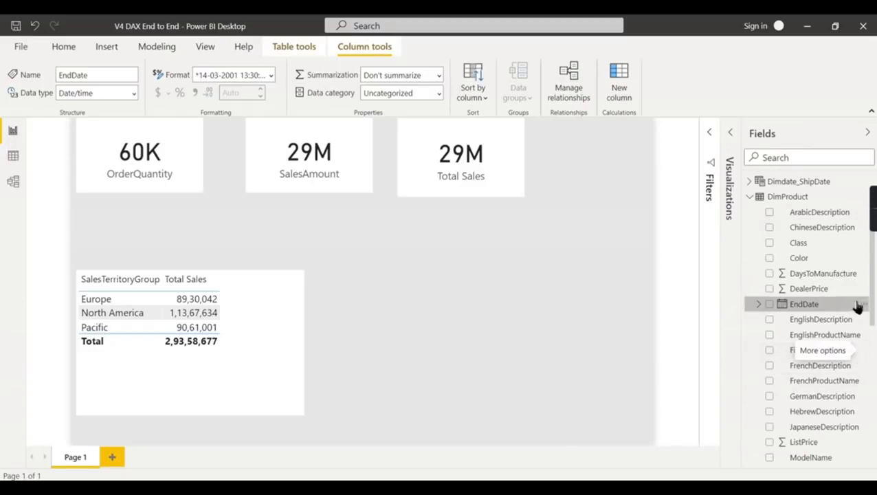
pyautogui.rightClick(797, 199)
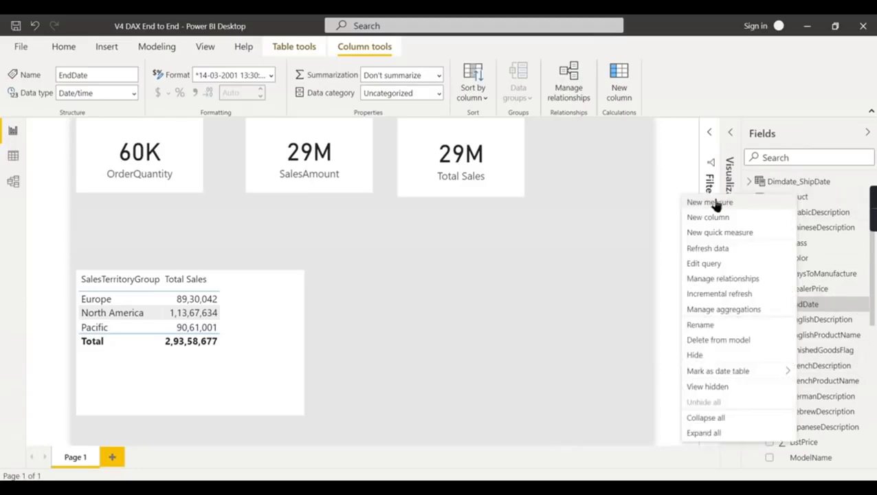
pyautogui.click(644, 217)
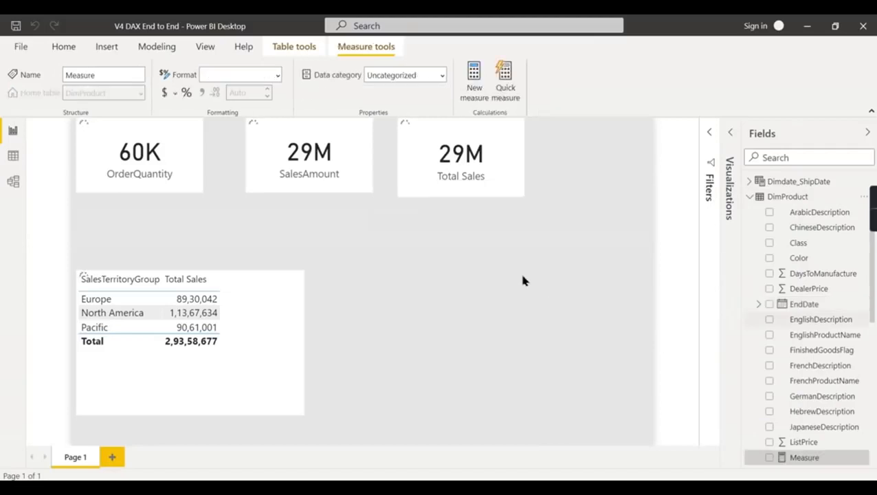
pyautogui.doubleClick(103, 128)
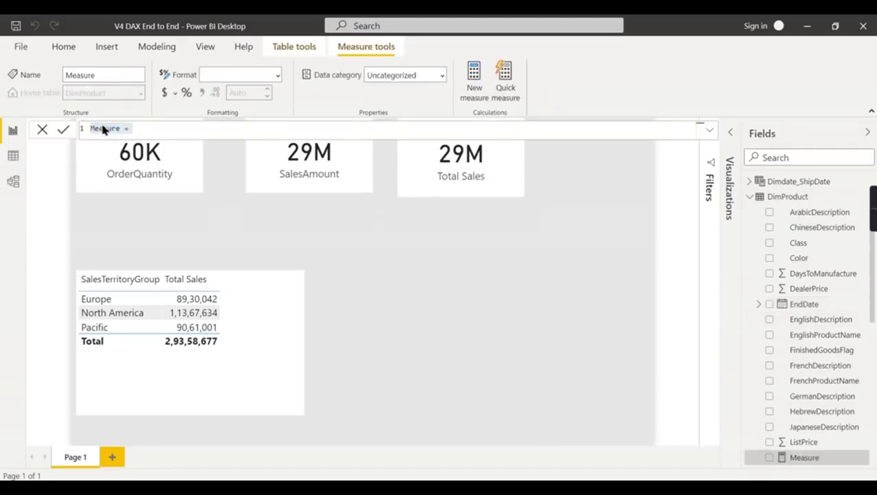
pyautogui.write('Sum P')
pyautogui.write('roduct name')
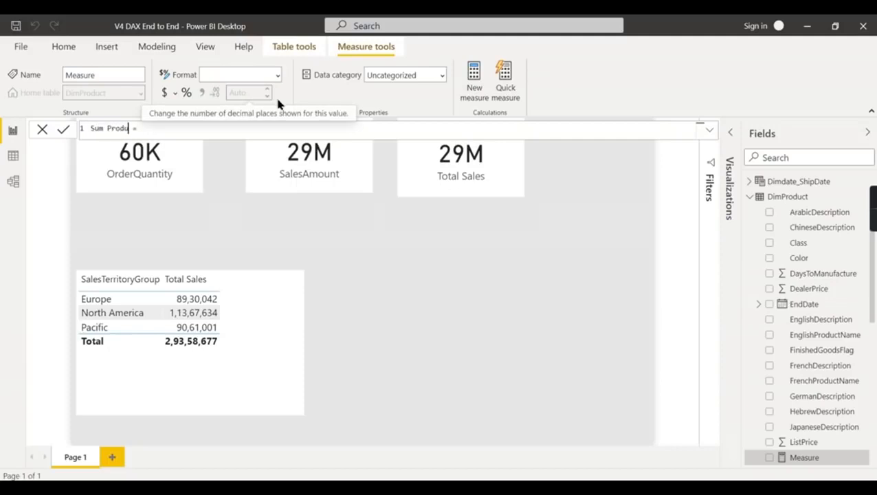
pyautogui.write(' = sum(')
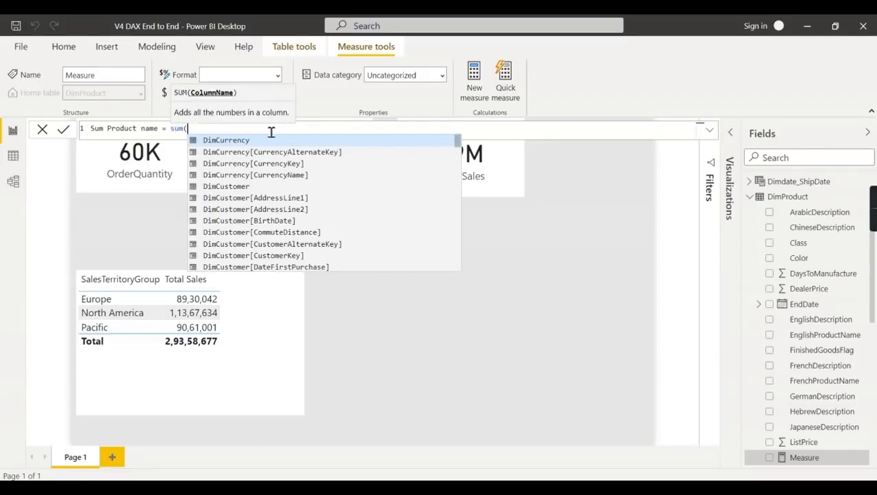
# - Define the Sum Product name measure as the sum of DimProduct[EnglishProductName]
pyautogui.write('En')
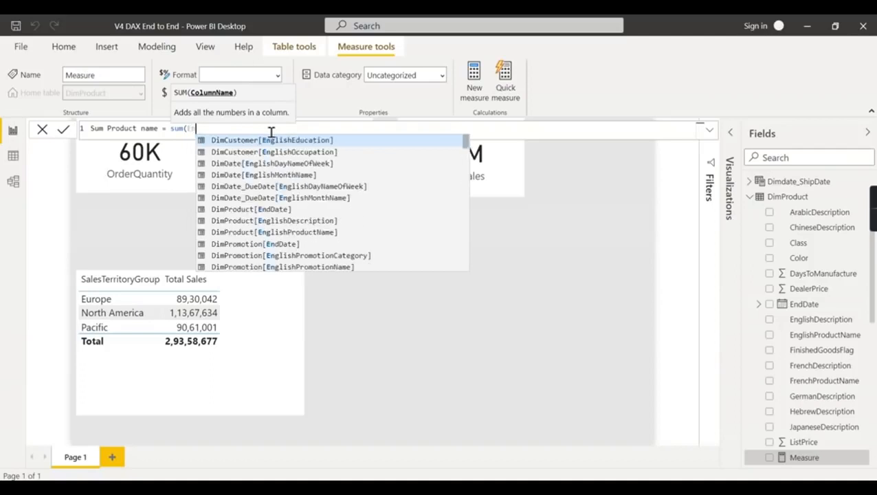
pyautogui.write('glis')
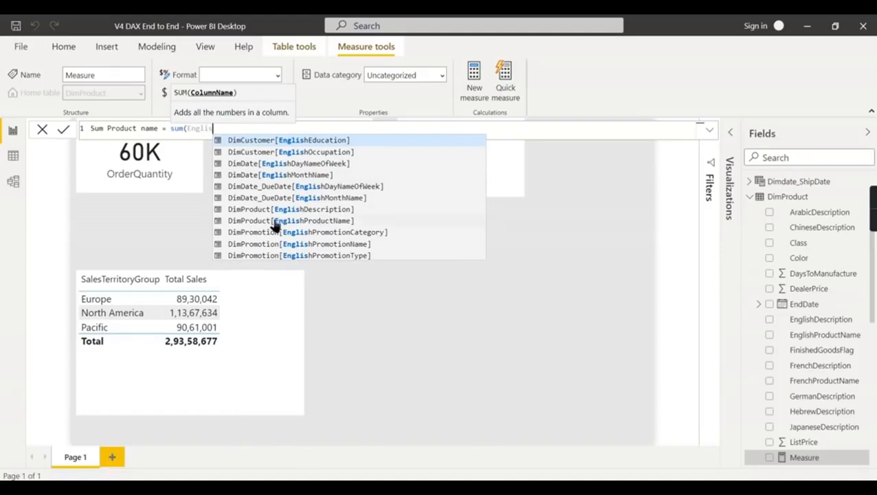
pyautogui.click(328, 221)
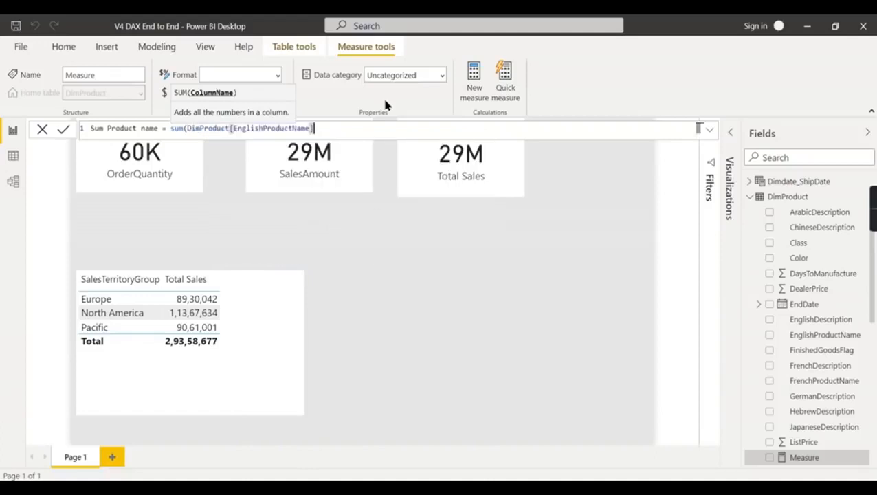
pyautogui.write(')')
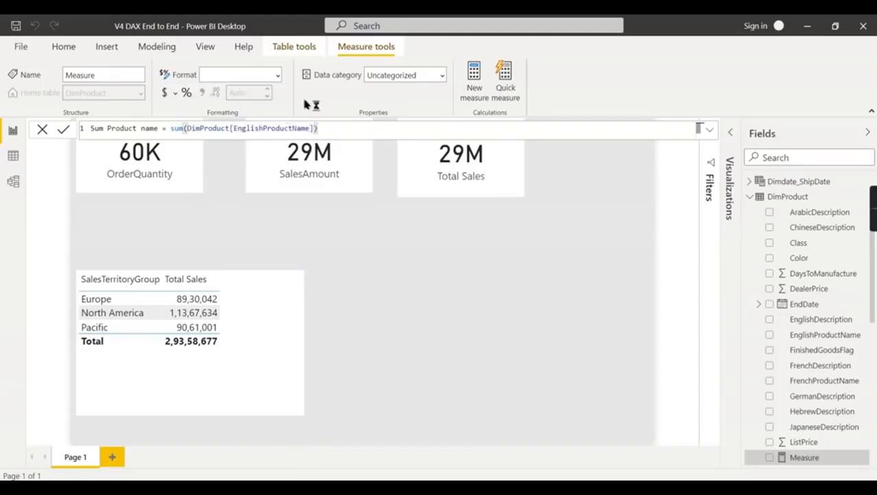
pyautogui.press('Return')
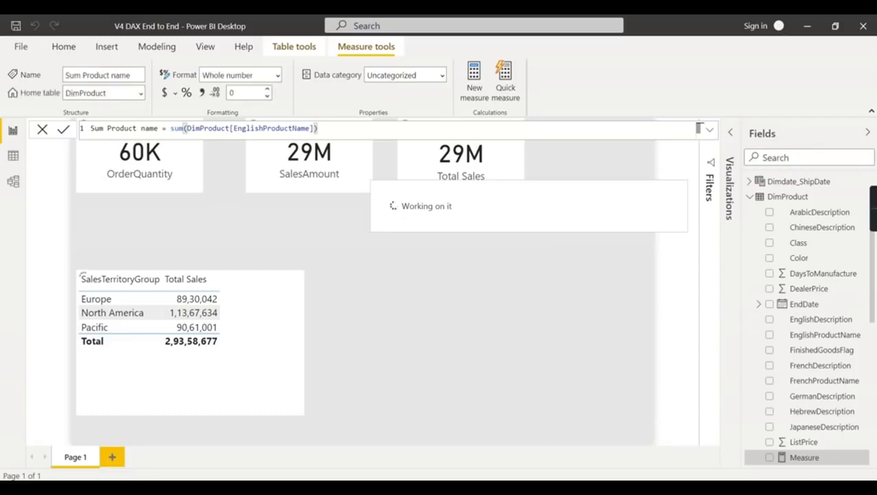
# - Add the Sum Product name measure to the report page as a visual and place it below the Total Sales card
pyautogui.scroll(-2, 836, 387)
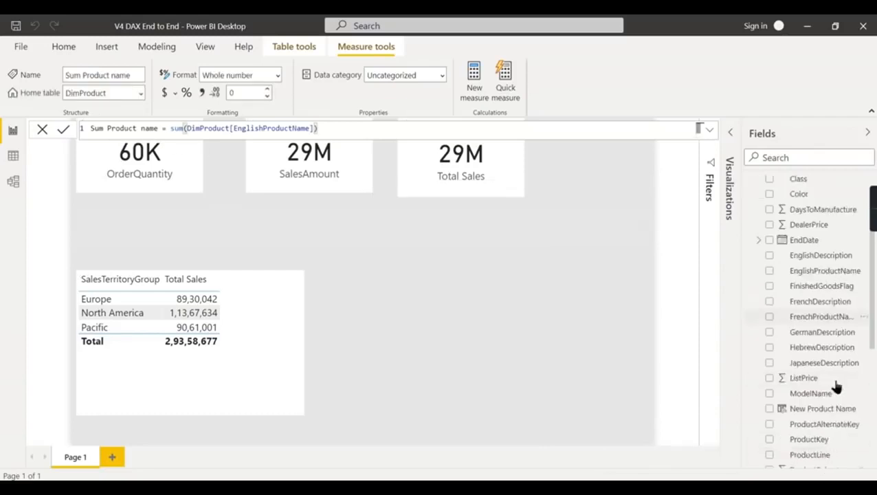
pyautogui.scroll(-4, 837, 387)
pyautogui.scroll(-2, 832, 385)
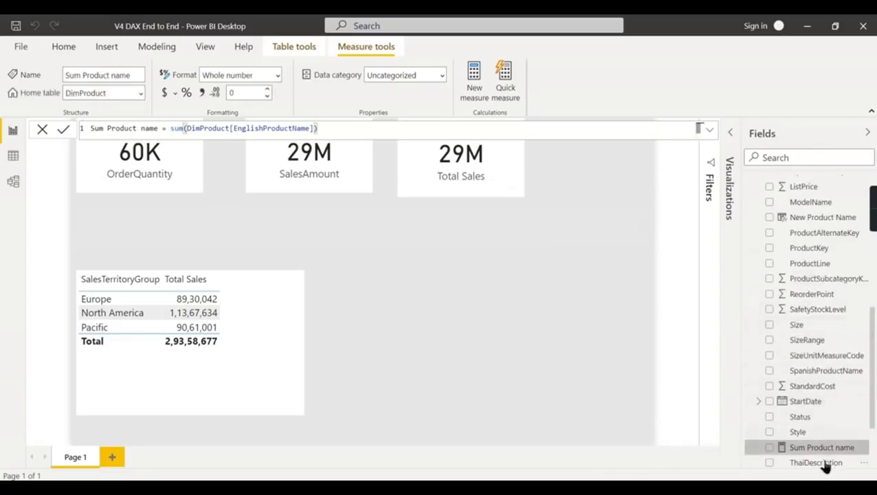
pyautogui.click(433, 255)
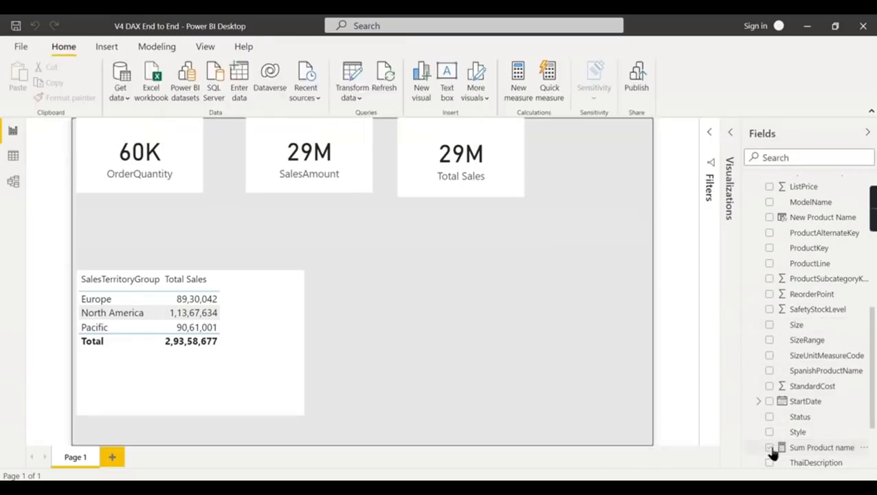
pyautogui.click(836, 448)
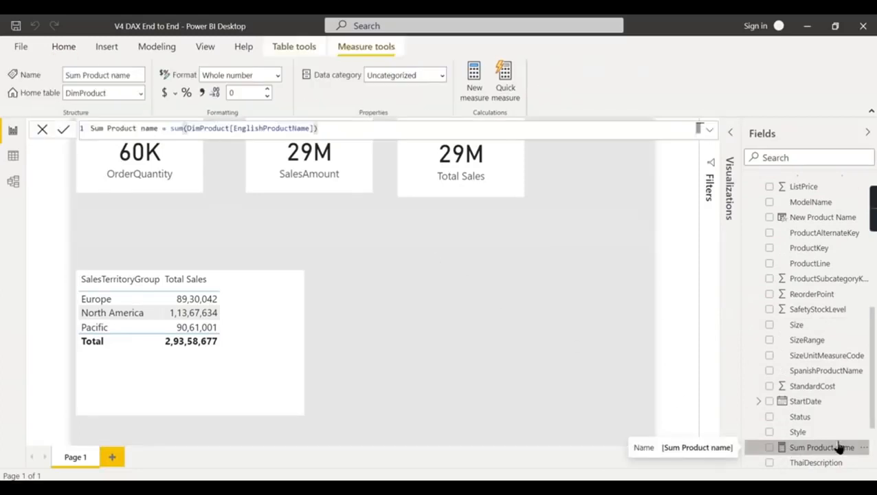
pyautogui.click(770, 448)
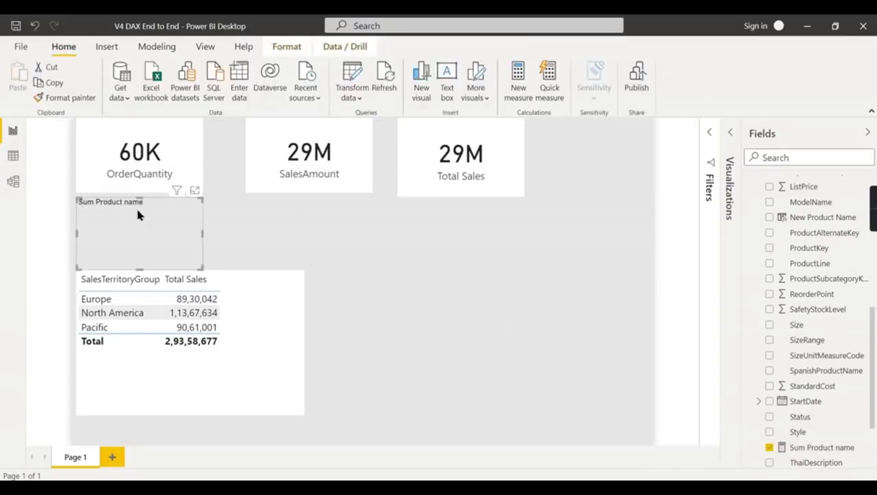
pyautogui.moveTo(131, 210); pyautogui.dragTo(472, 234)
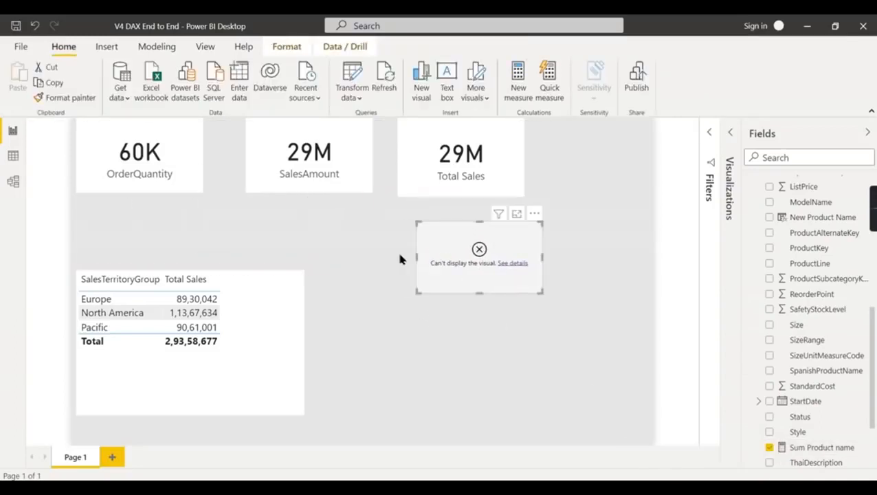
# - Read the error details of the Sum Product name visual and examine the EnglishProductName values in DimProduct's table data
pyautogui.click(517, 267)
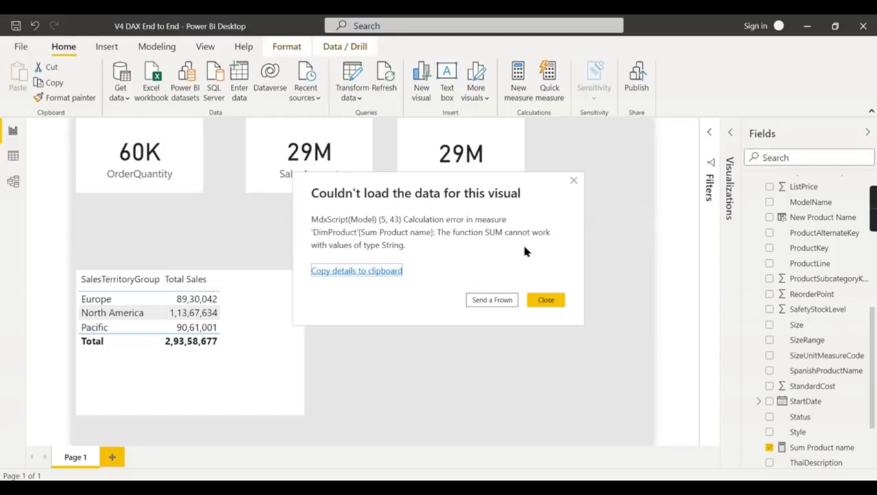
pyautogui.click(573, 181)
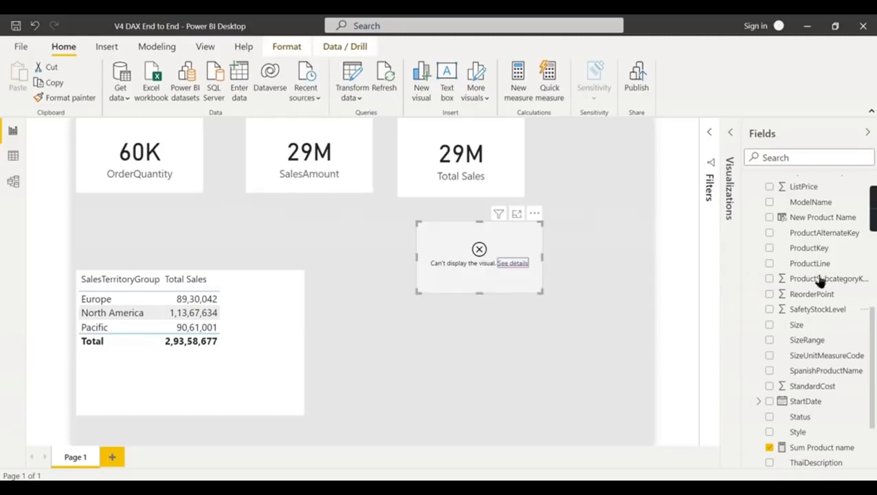
pyautogui.scroll(3, 819, 280)
pyautogui.click(13, 155)
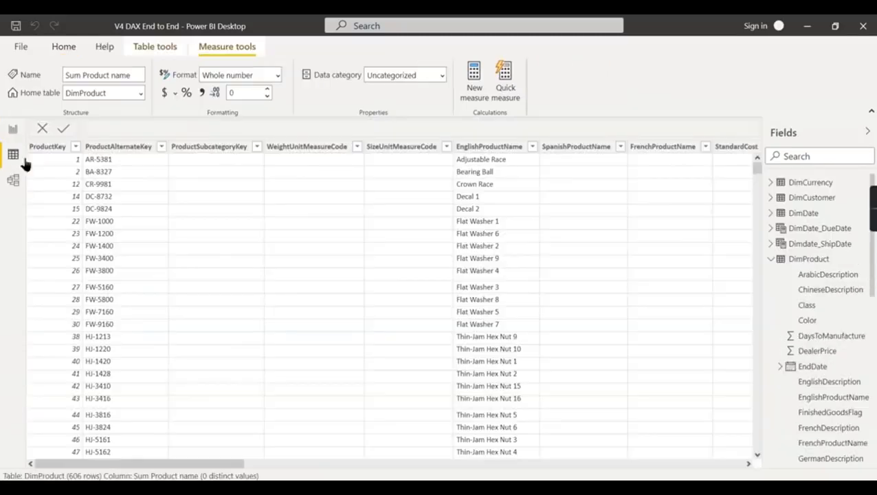
pyautogui.click(815, 260)
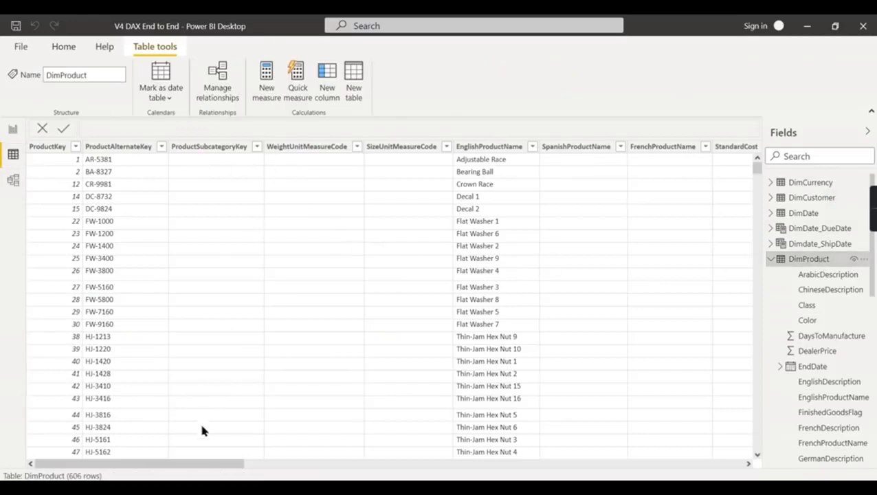
pyautogui.moveTo(200, 465); pyautogui.dragTo(224, 465)
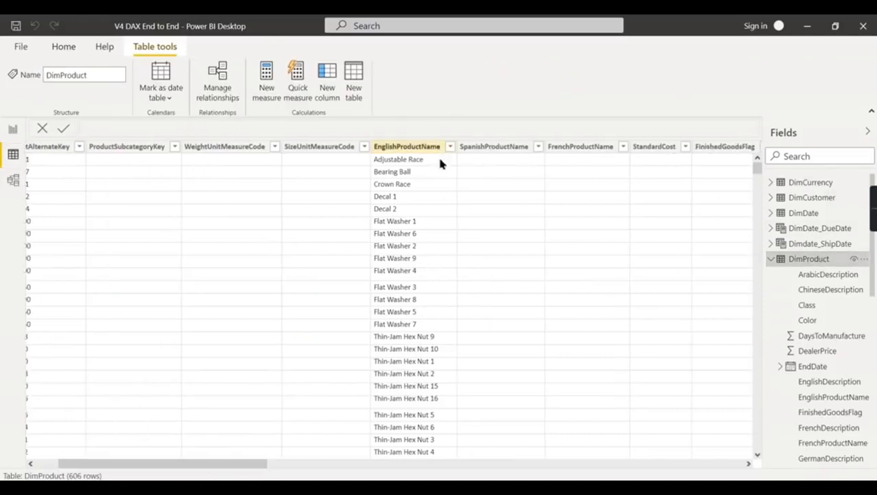
pyautogui.scroll(-20, 440, 163)
pyautogui.scroll(-5, 411, 378)
pyautogui.scroll(3, 406, 368)
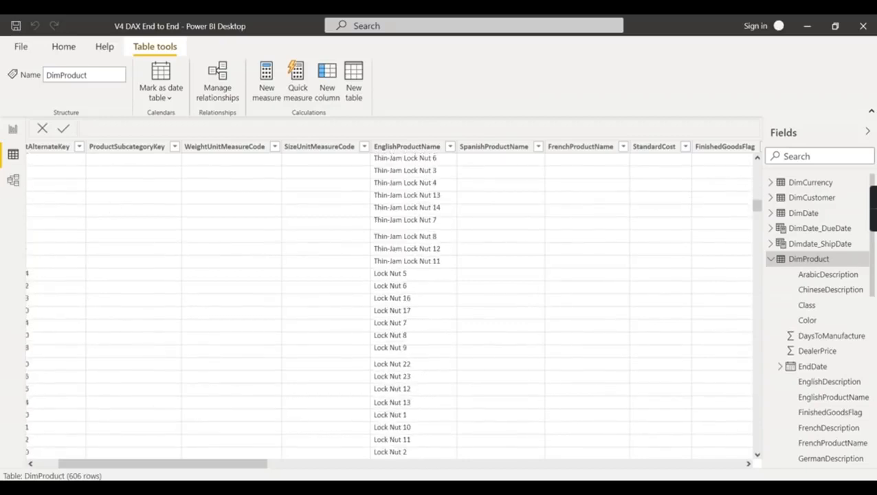
# - Return to the report and change the Sum Product name measure to sum DimProduct[ListPrice] instead
pyautogui.click(12, 129)
pyautogui.scroll(-3, 825, 437)
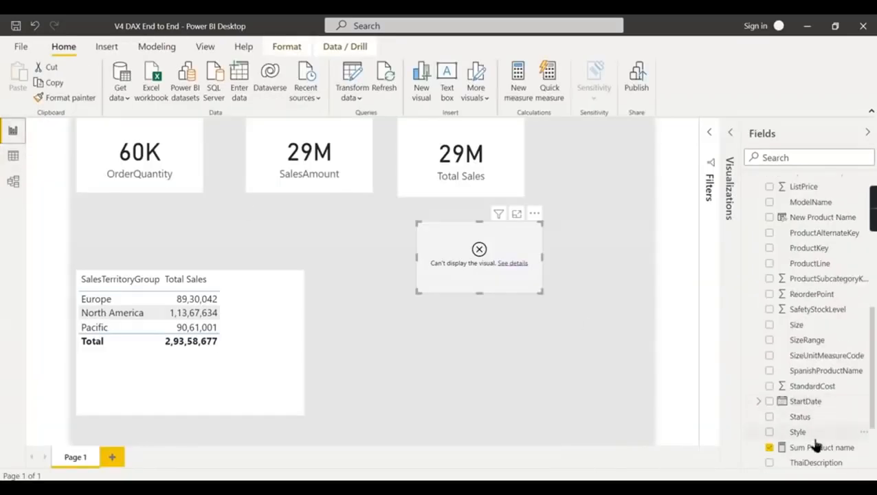
pyautogui.click(816, 447)
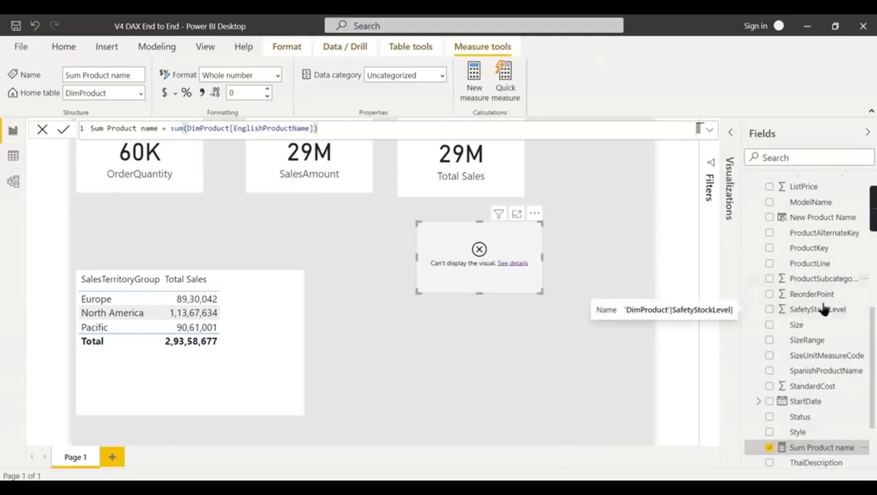
pyautogui.scroll(3, 821, 292)
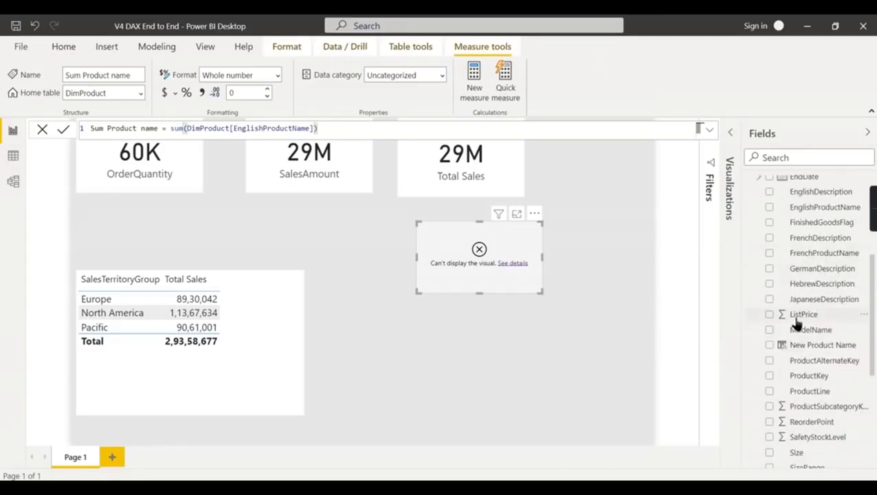
pyautogui.moveTo(187, 128); pyautogui.dragTo(317, 128)
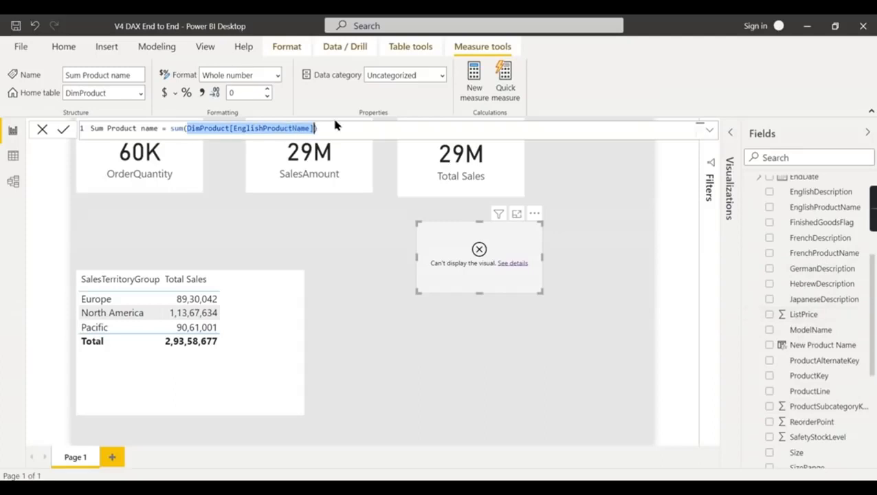
pyautogui.write('List')
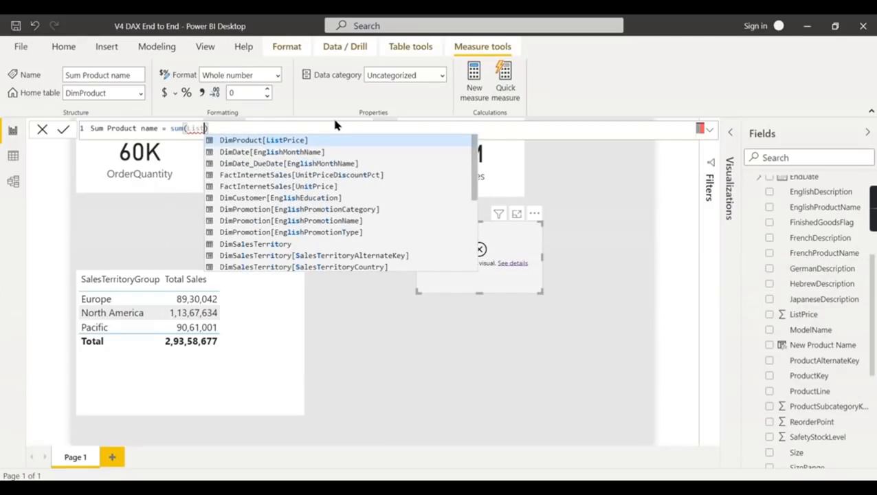
pyautogui.click(323, 143)
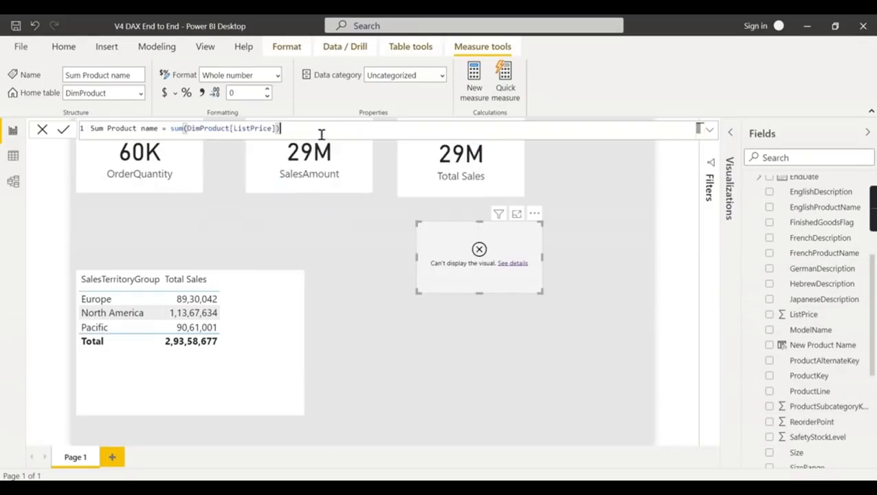
pyautogui.scroll(3, 818, 223)
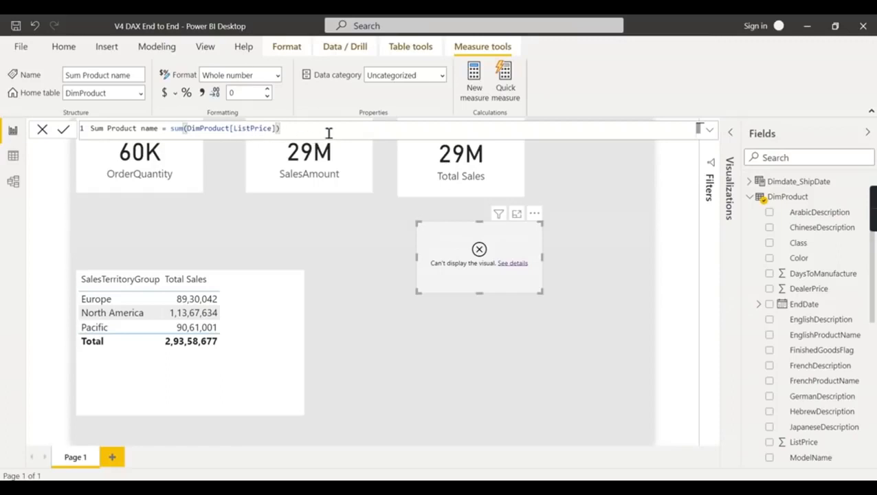
pyautogui.press('Return')
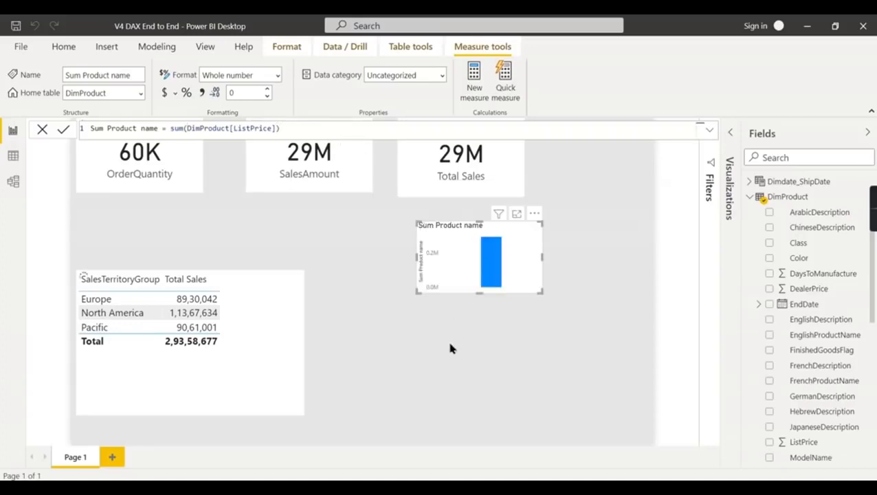
# - Convert the Sum Product name visual to a card and delete it from the page
pyautogui.click(730, 136)
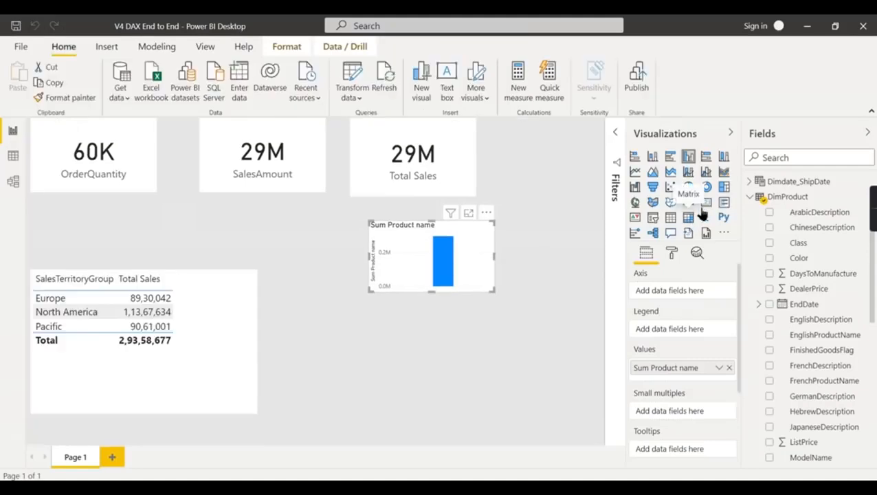
pyautogui.click(706, 202)
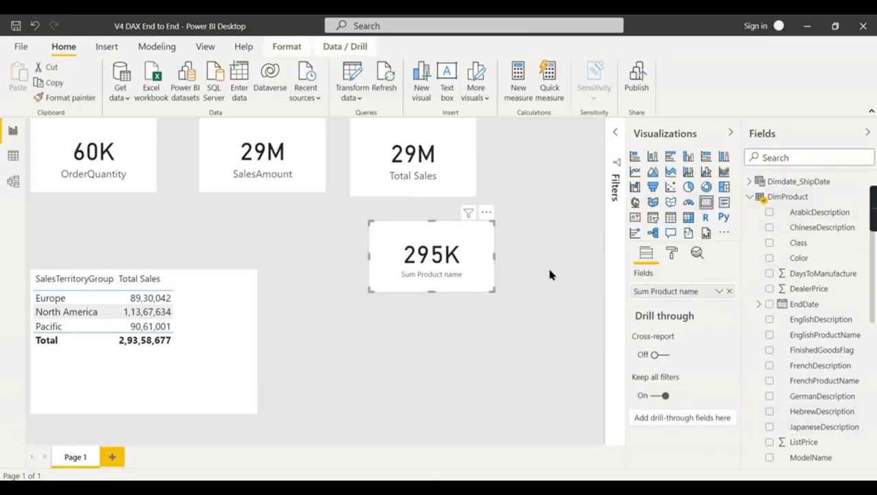
pyautogui.press('Delete')
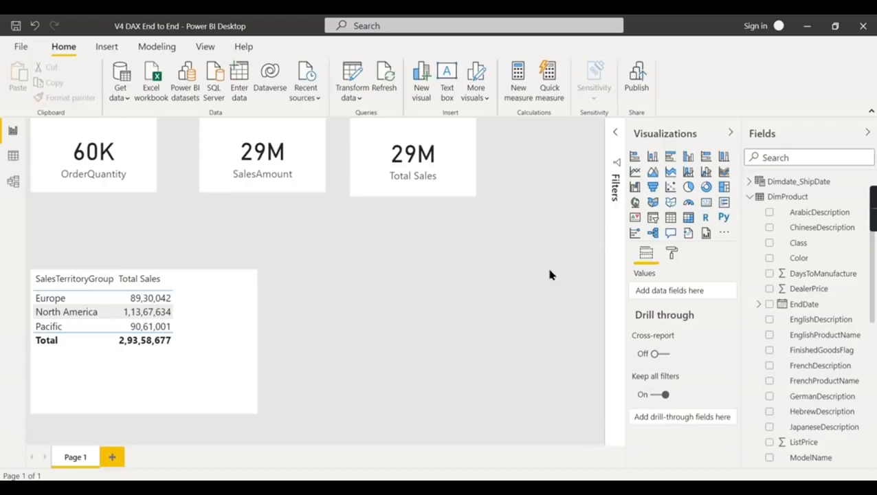
# - Compare the data types of DimProduct's EnglishProductName, DaysToManufacture, DealerPrice and EndDate columns
pyautogui.click(817, 339)
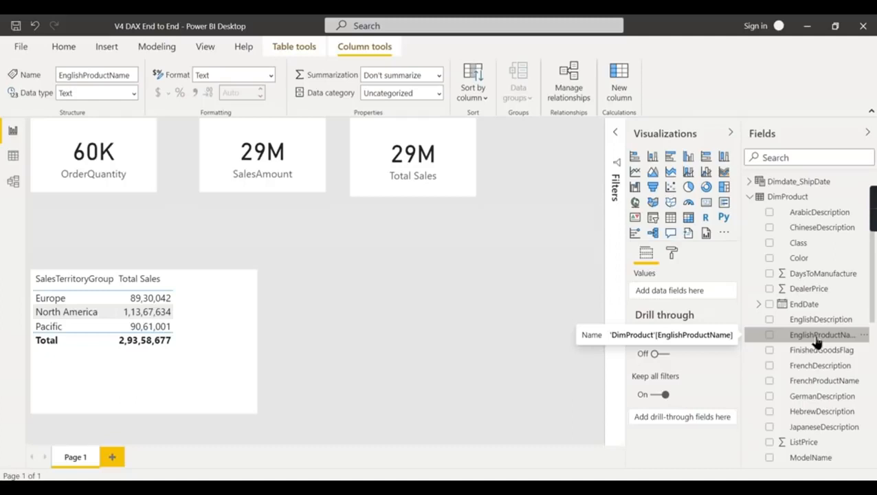
pyautogui.click(828, 275)
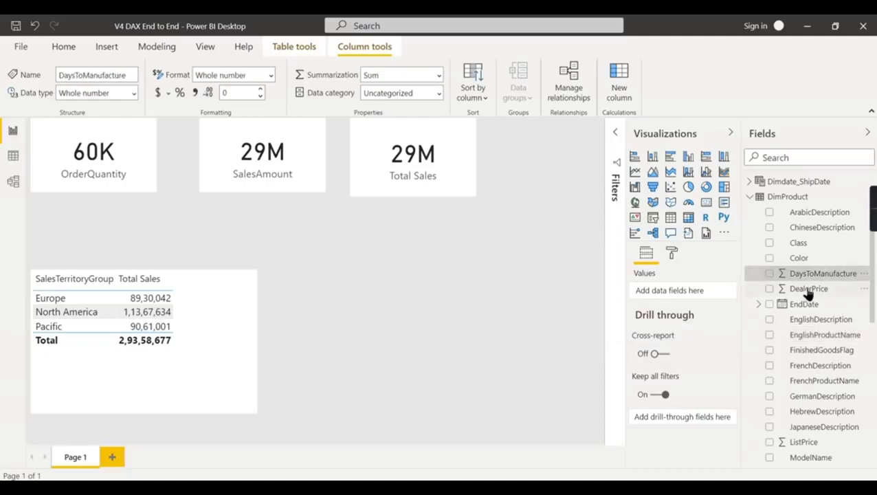
pyautogui.click(808, 293)
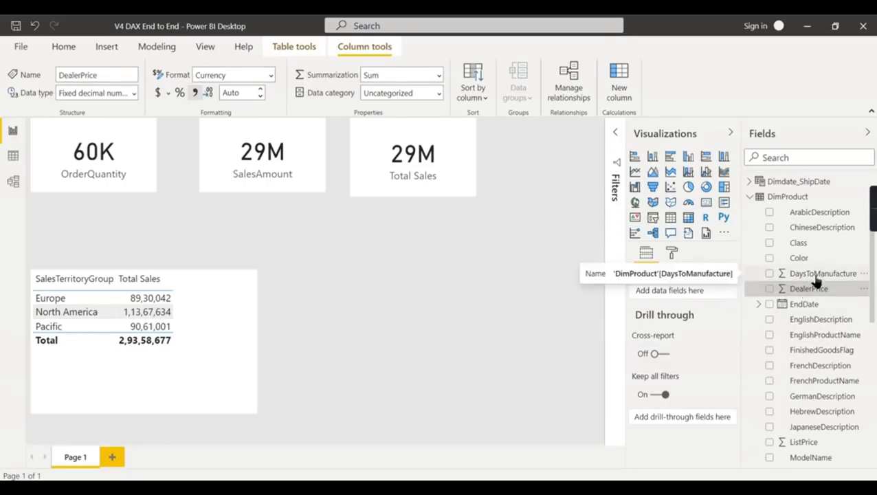
pyautogui.click(817, 276)
pyautogui.click(820, 291)
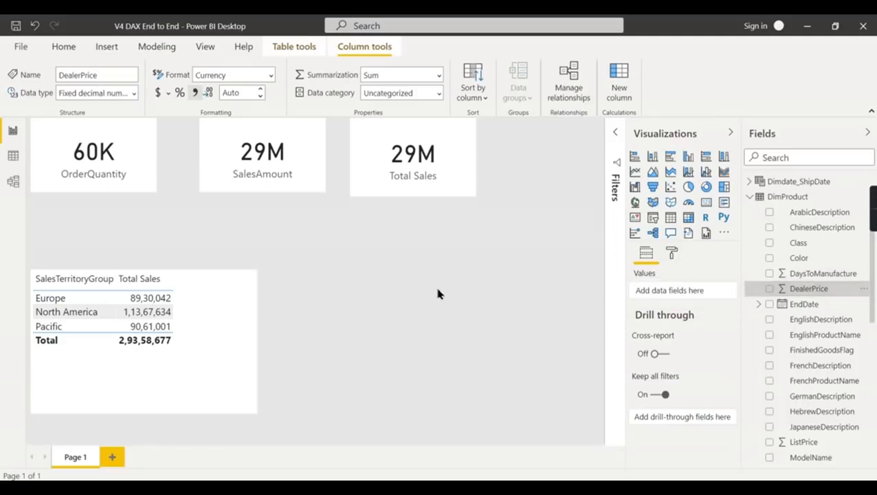
pyautogui.click(784, 308)
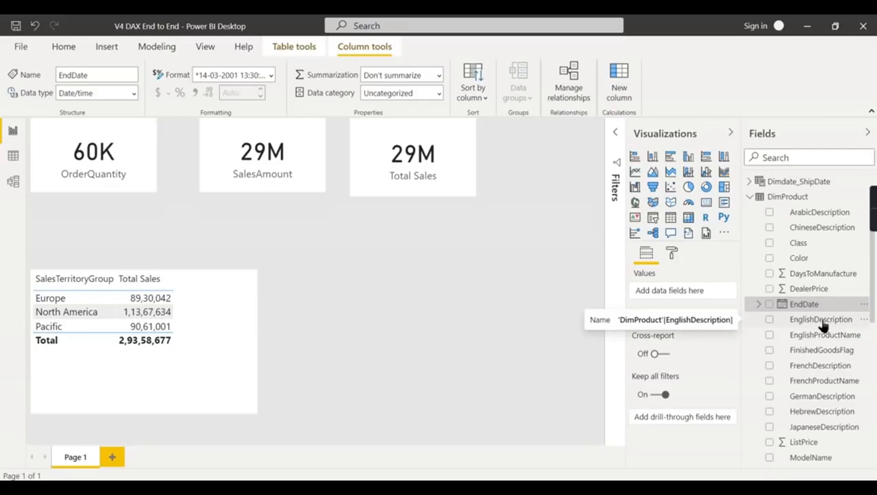
pyautogui.click(465, 377)
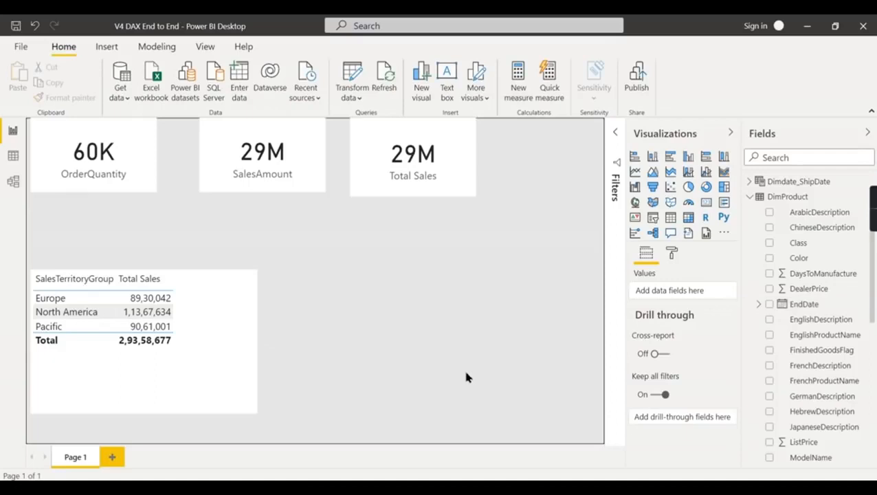
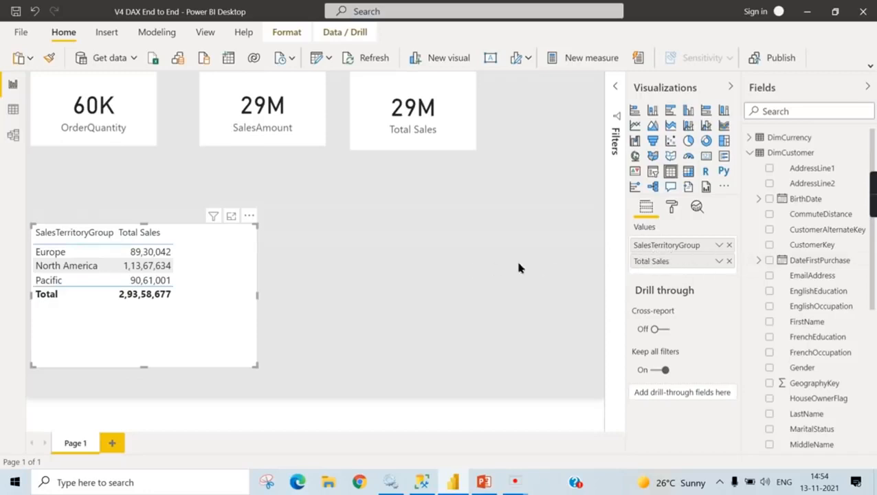
# - Add a slicer for DimCustomer's EnglishOccupation and place it below the Total Sales card, near the page's right edge
pyautogui.click(422, 214)
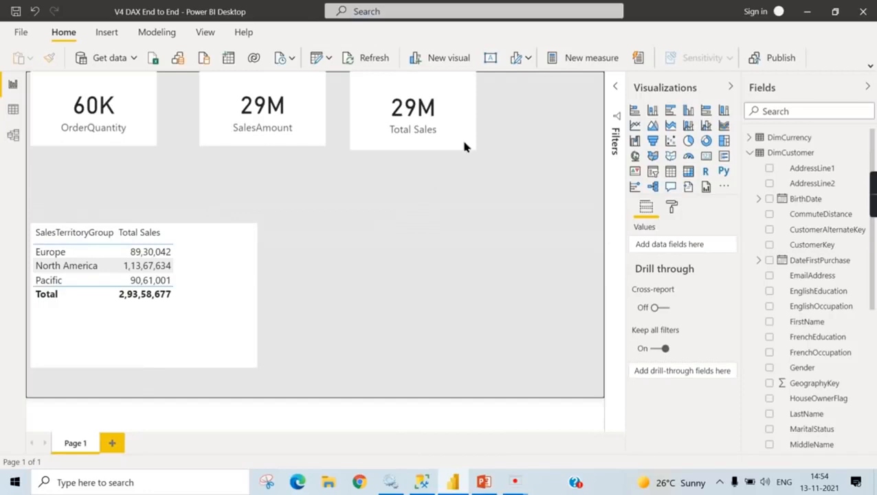
pyautogui.click(752, 154)
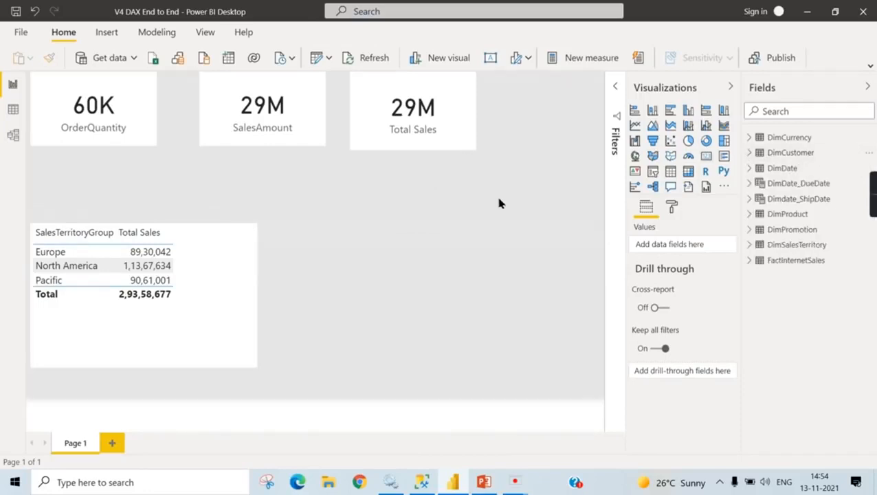
pyautogui.click(751, 154)
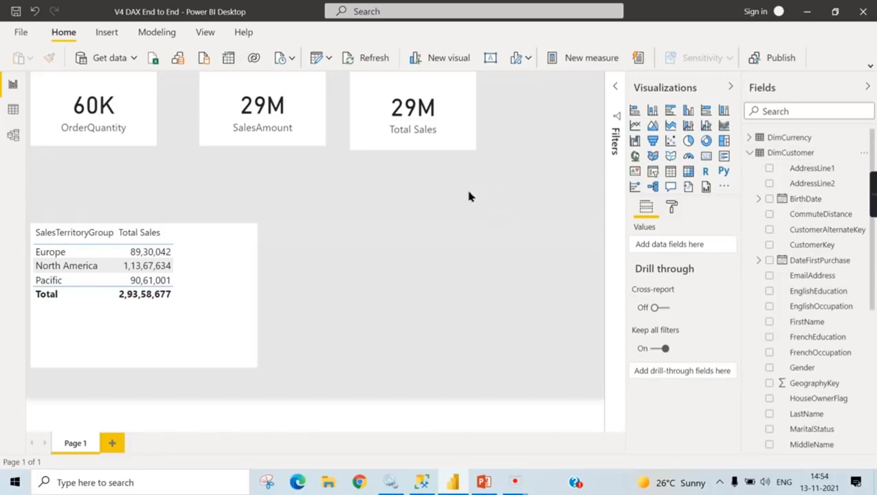
pyautogui.click(787, 153)
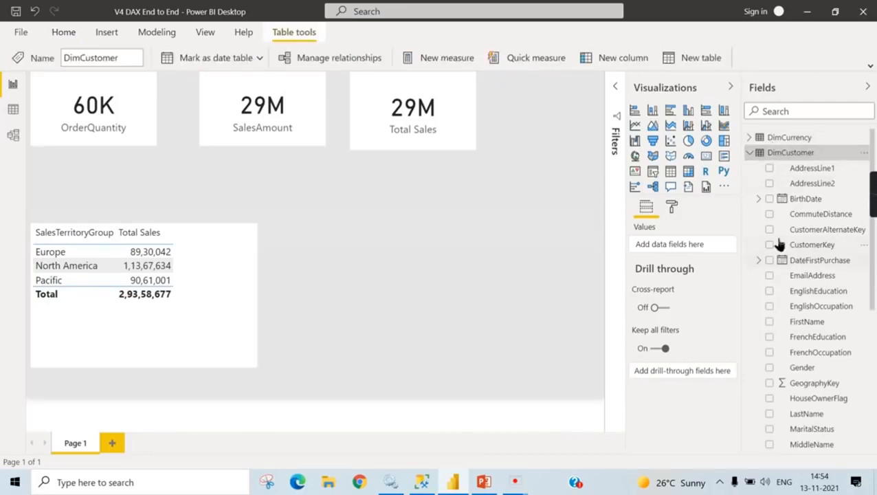
pyautogui.click(769, 291)
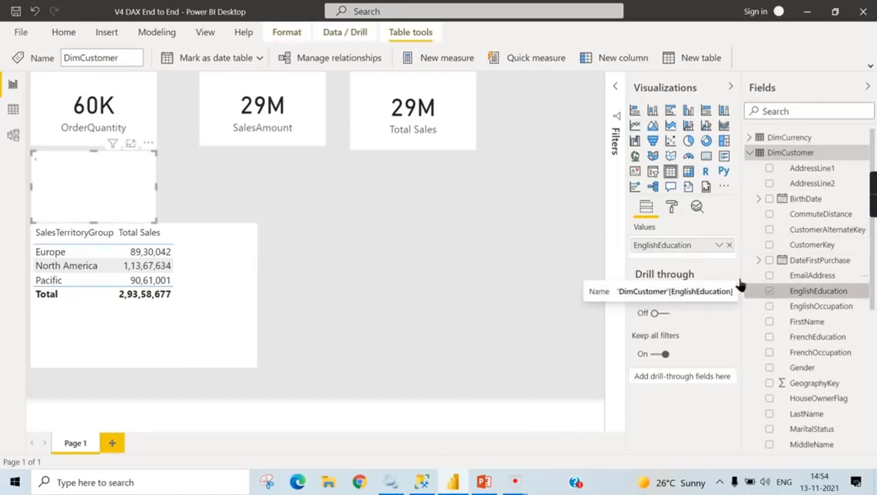
pyautogui.click(770, 307)
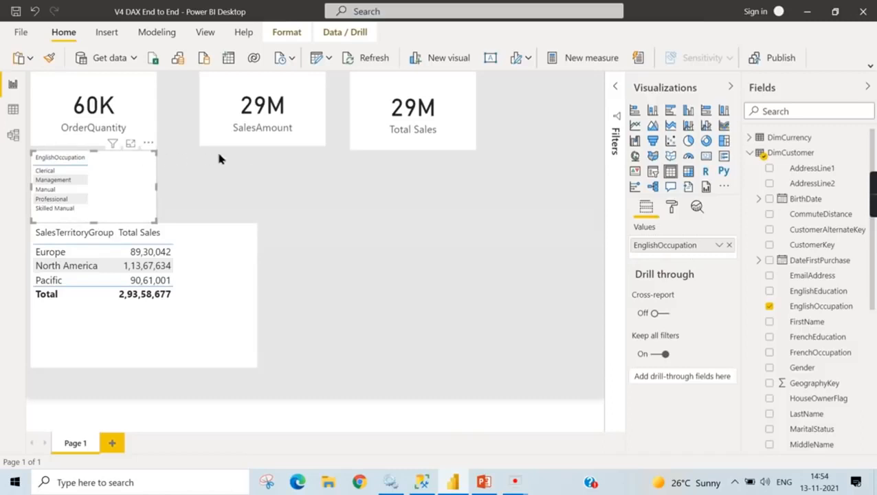
pyautogui.moveTo(136, 144); pyautogui.dragTo(570, 166)
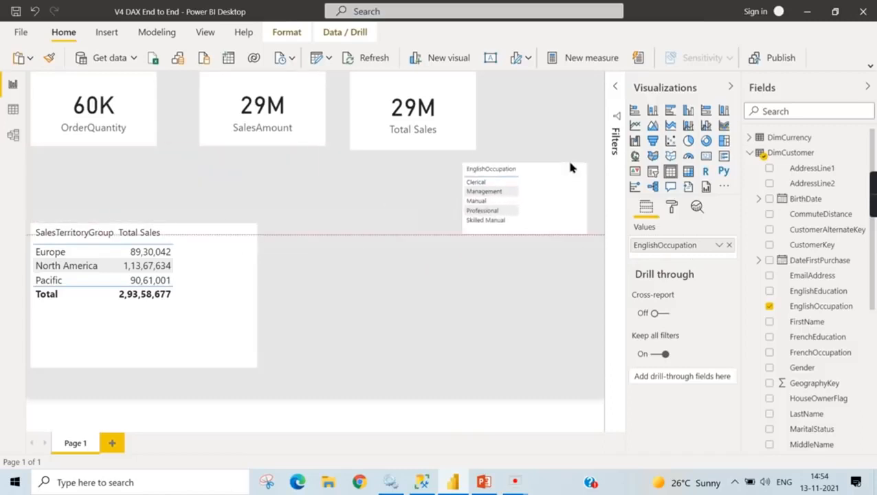
pyautogui.click(653, 172)
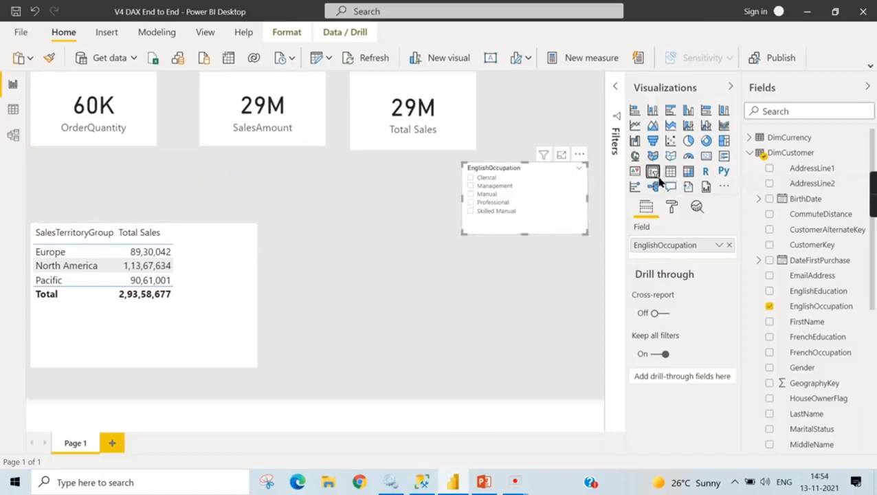
# - Set the text size of the EnglishOccupation slicer's items to 16 pt
pyautogui.click(671, 208)
pyautogui.click(661, 329)
pyautogui.scroll(-3, 667, 337)
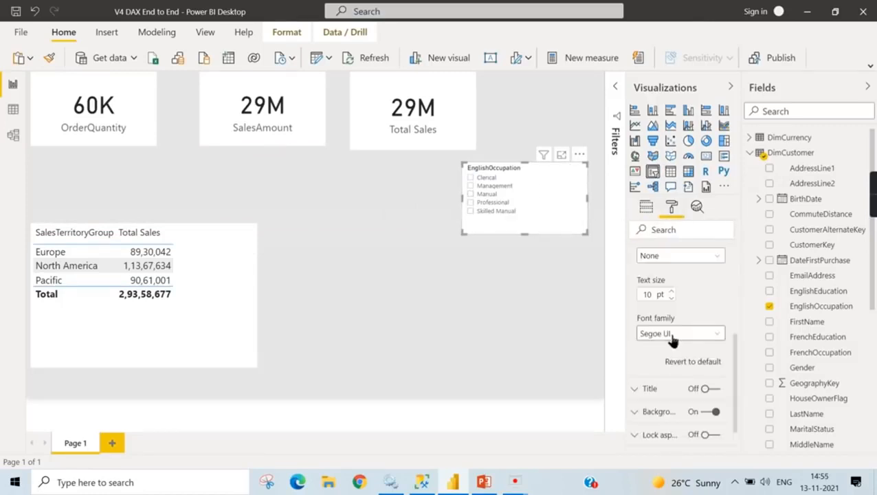
pyautogui.click(672, 293)
pyautogui.click(672, 293)
pyautogui.click(672, 293)
pyautogui.scroll(3, 680, 291)
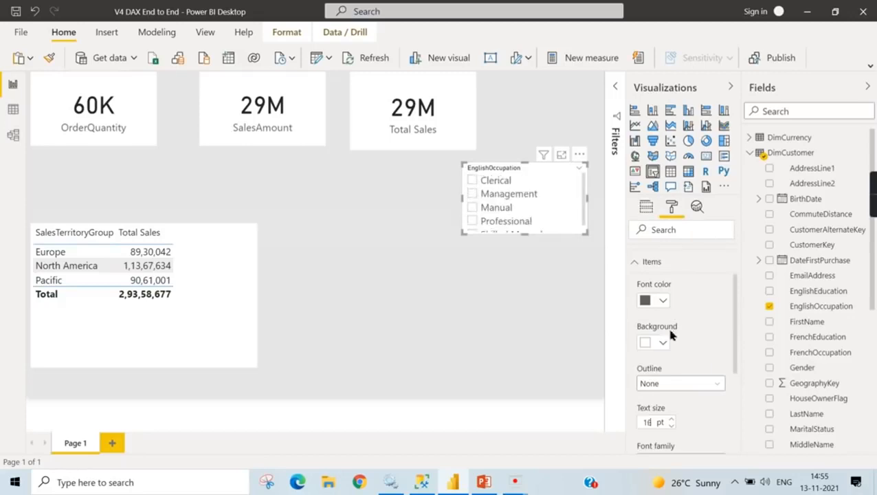
# - Set the EnglishOccupation slicer's header text size to 15 pt and make the slicer tall enough to list every occupation
pyautogui.scroll(3, 681, 302)
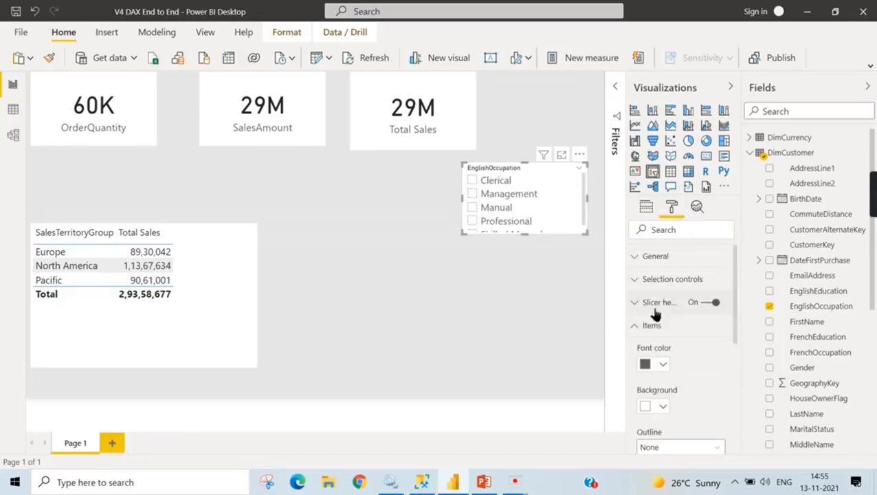
pyautogui.click(654, 305)
pyautogui.scroll(-1, 687, 337)
pyautogui.scroll(-2, 673, 353)
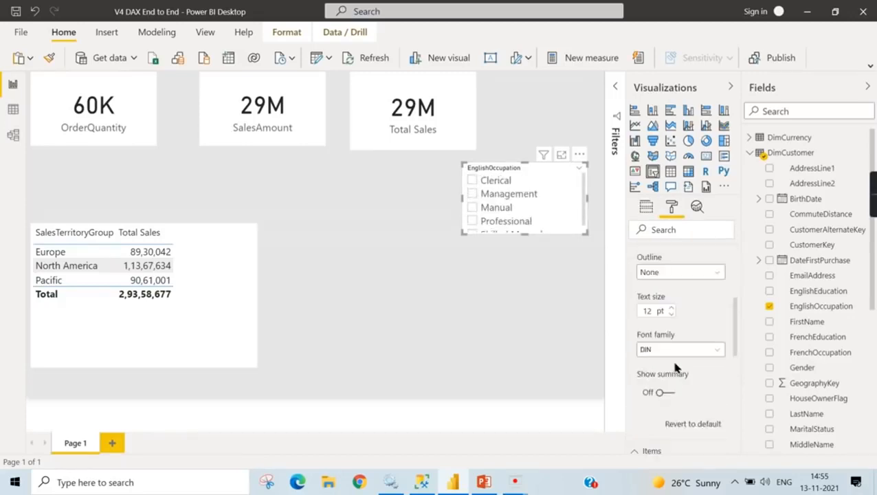
pyautogui.click(672, 308)
pyautogui.click(672, 308)
pyautogui.click(672, 308)
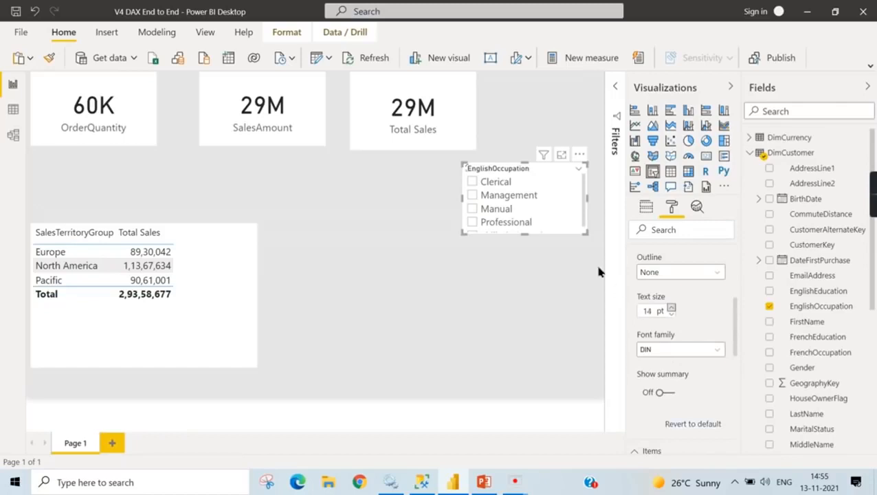
pyautogui.moveTo(525, 234); pyautogui.dragTo(525, 302)
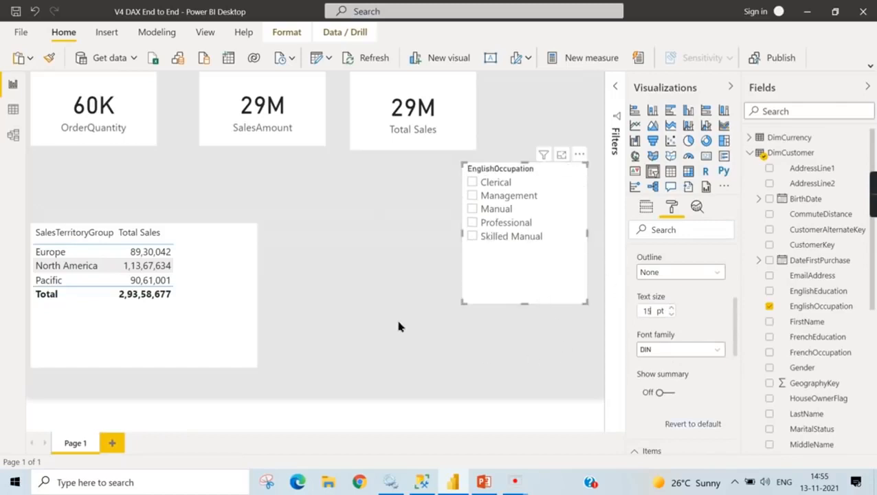
# - Inspect the Total Sales card and the SalesTerritoryGroup table, and filter the report page to the Clerical occupation
pyautogui.click(396, 133)
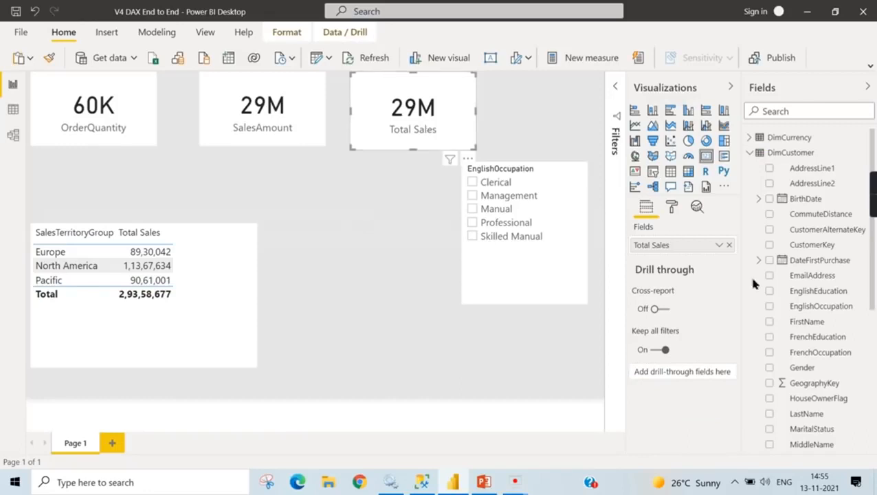
pyautogui.scroll(-5, 852, 337)
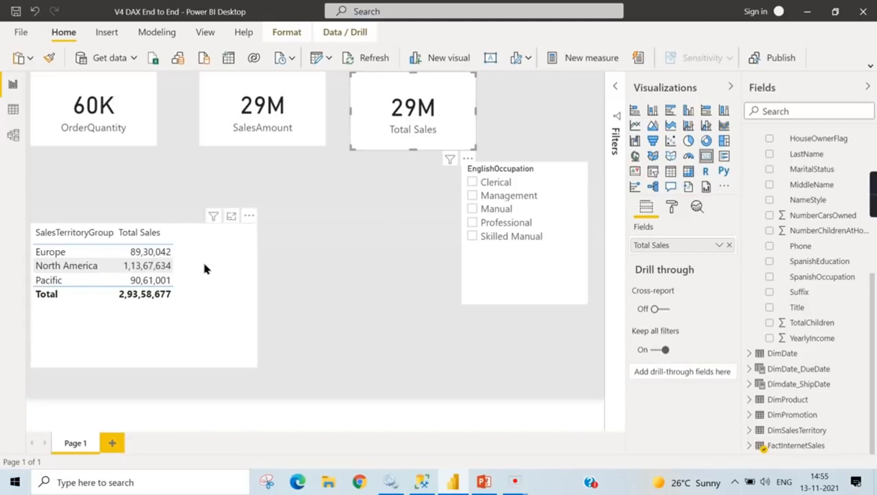
pyautogui.click(227, 262)
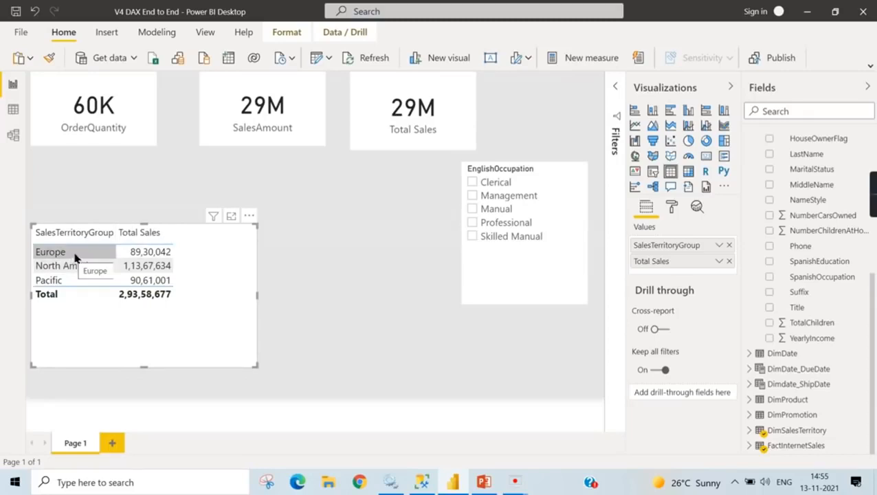
pyautogui.click(473, 183)
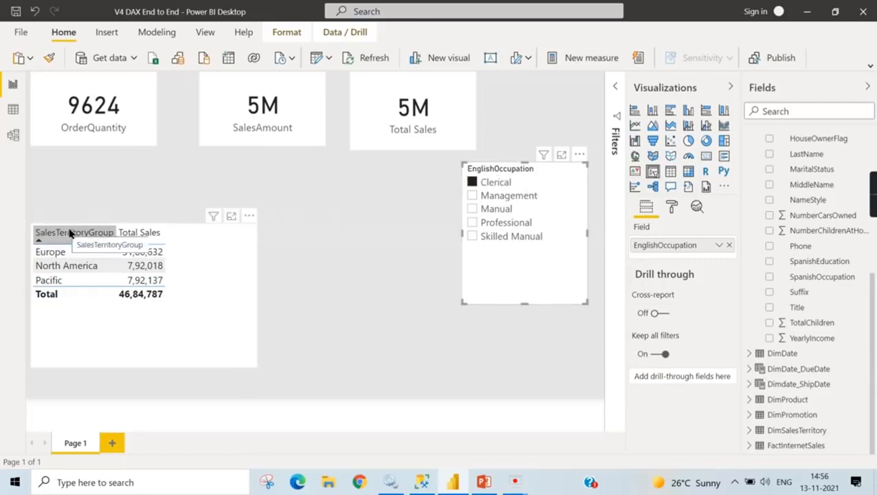
# - Check the slicer's filters, and collapse the Filters, Visualizations and Fields panes to enlarge the report canvas
pyautogui.click(614, 88)
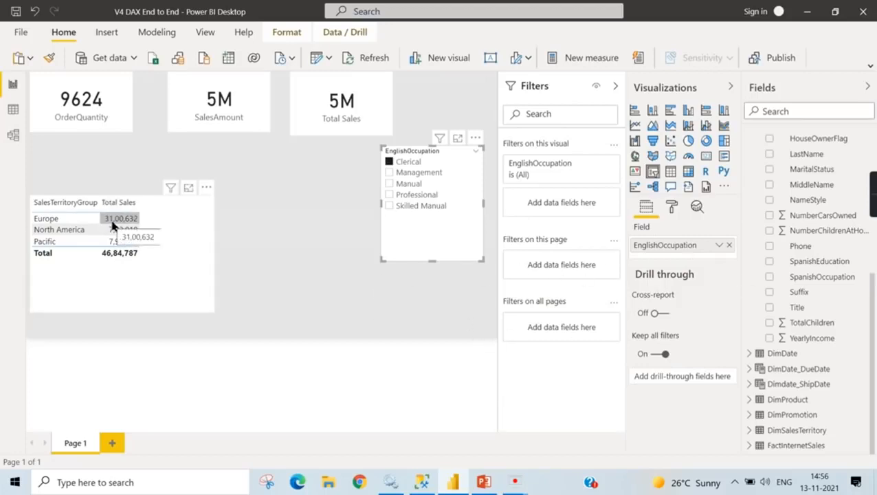
pyautogui.click(731, 87)
pyautogui.click(869, 87)
pyautogui.click(825, 90)
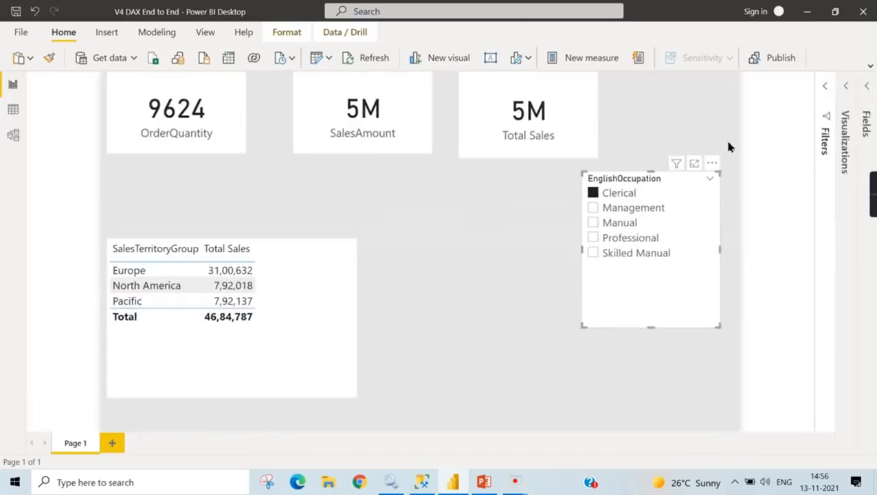
pyautogui.click(477, 271)
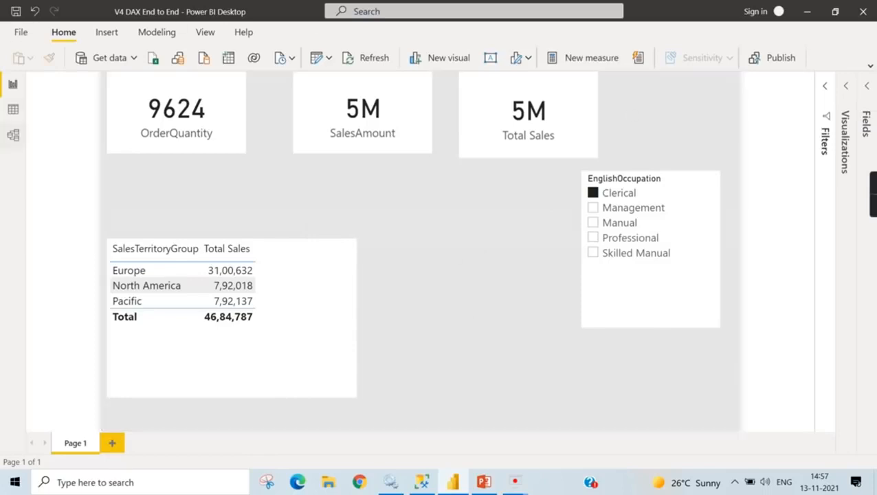
# - Examine the SalesAmount column in FactInternetSales, and compare the report visuals with the Clerical filter cleared and reapplied
pyautogui.click(12, 111)
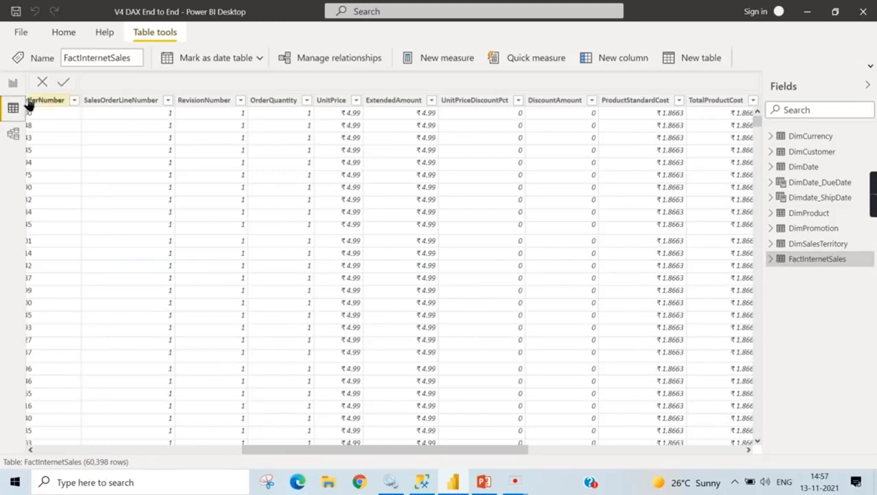
pyautogui.moveTo(337, 458); pyautogui.dragTo(397, 454)
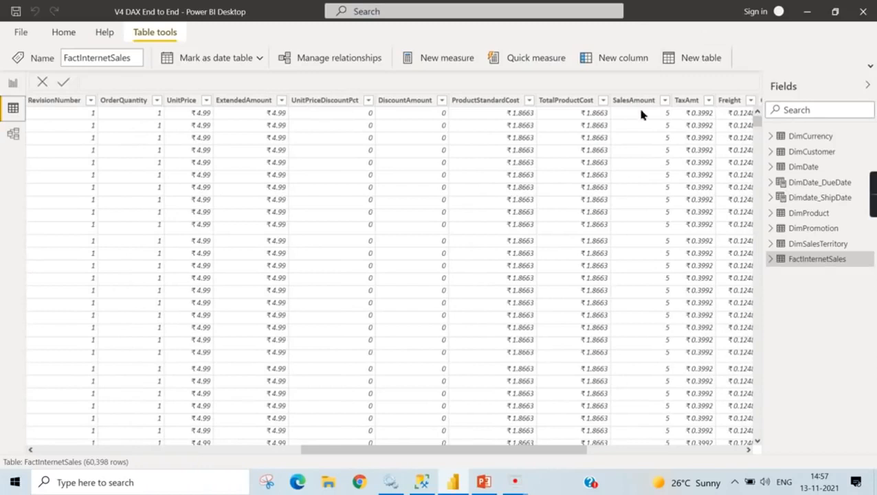
pyautogui.click(12, 82)
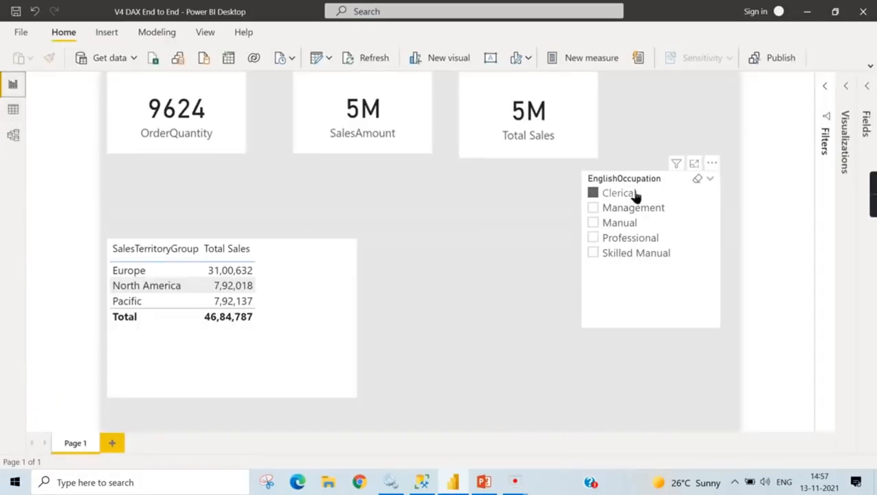
pyautogui.click(593, 193)
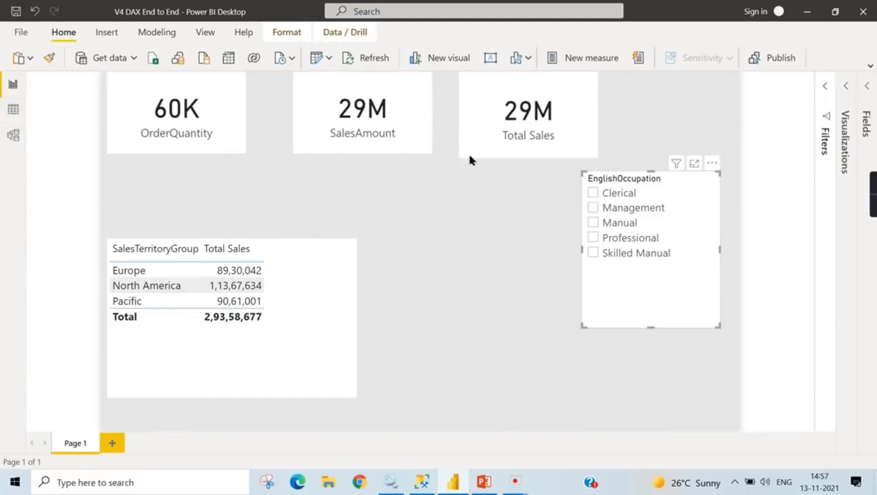
pyautogui.click(594, 193)
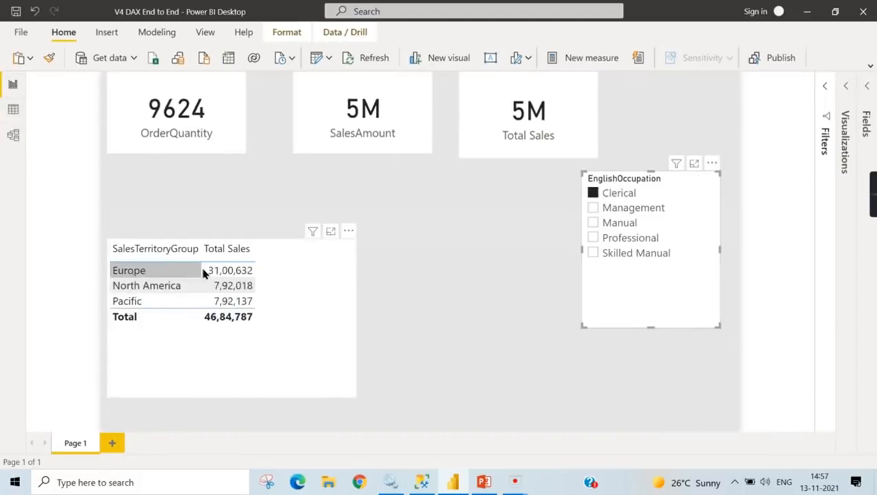
# - Review FactInternetSales' table data, and open the model diagram with the Properties and Fields panes collapsed
pyautogui.click(14, 110)
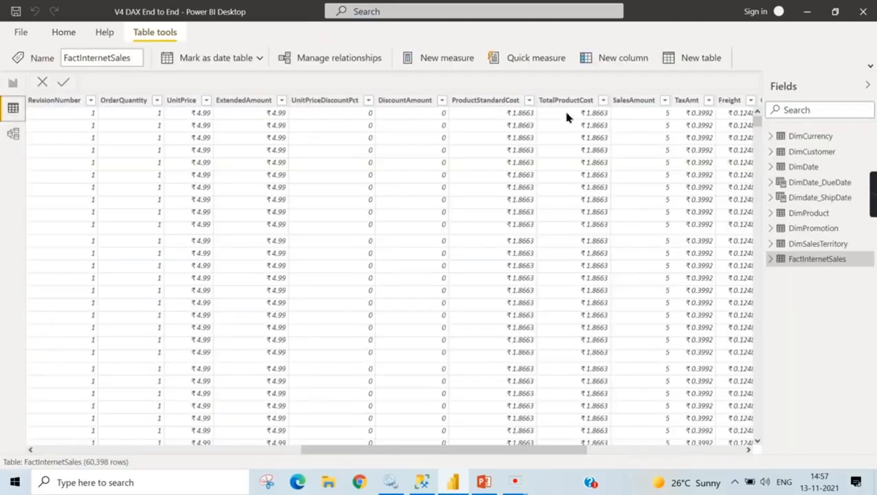
pyautogui.moveTo(462, 451); pyautogui.dragTo(574, 451)
pyautogui.click(13, 134)
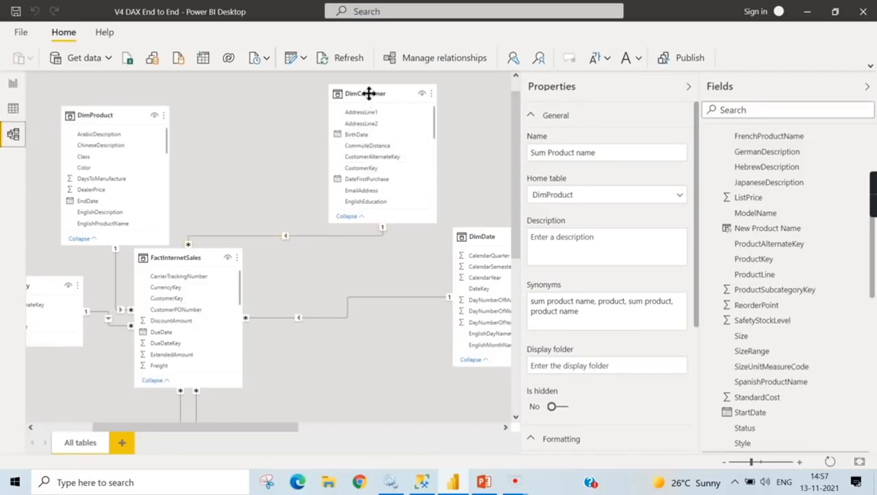
pyautogui.scroll(-4, 380, 158)
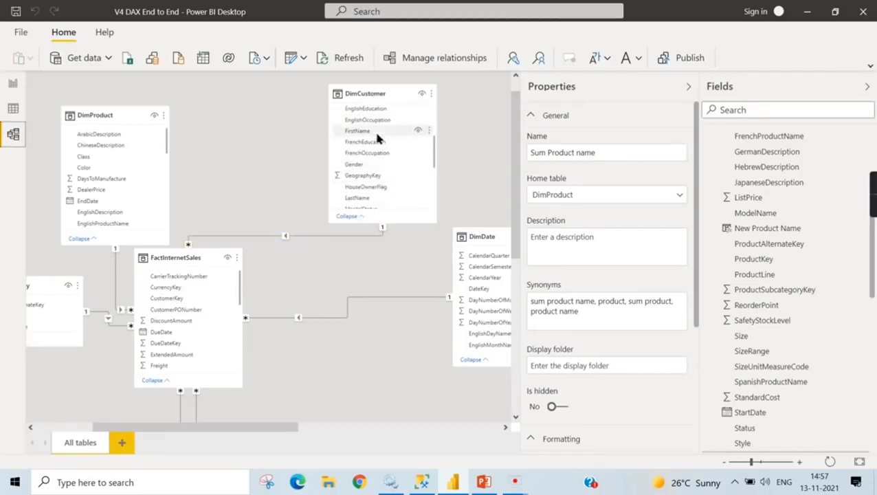
pyautogui.click(689, 86)
pyautogui.click(869, 88)
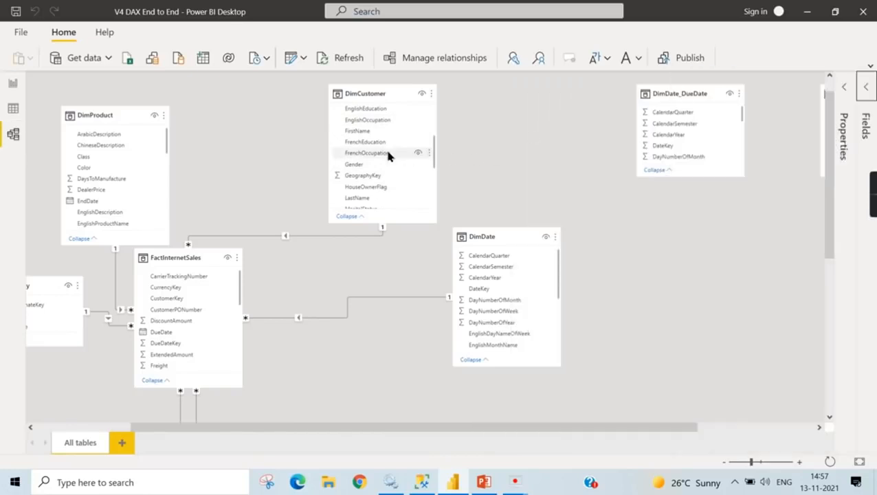
# - Locate EnglishOccupation in DimCustomer and trace the relationship from DimCustomer to FactInternetSales in the model diagram
pyautogui.scroll(4, 511, 147)
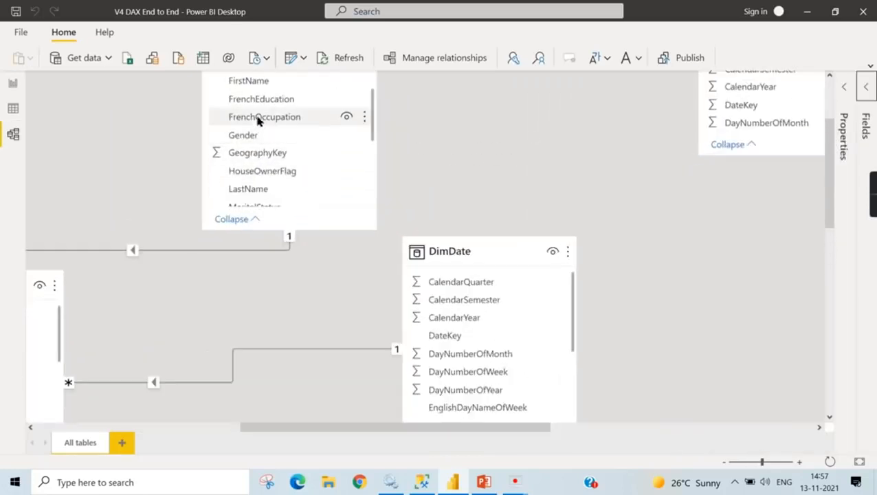
pyautogui.scroll(2, 268, 131)
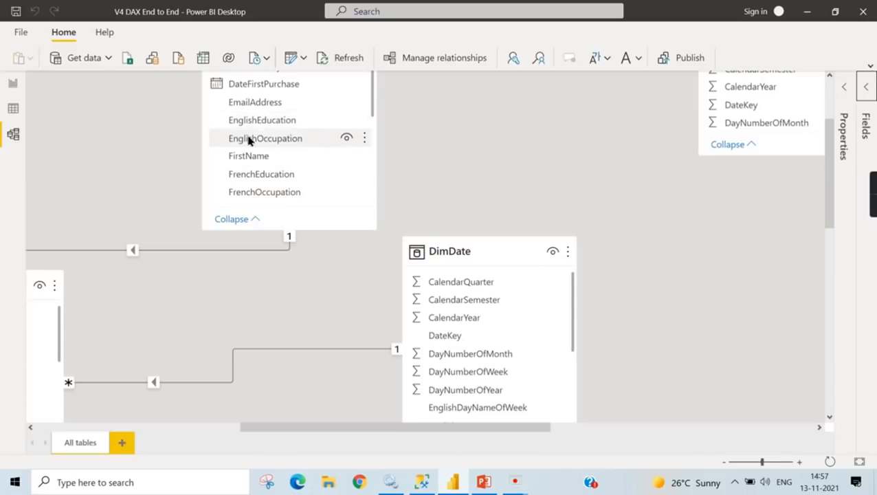
pyautogui.scroll(2, 270, 145)
pyautogui.scroll(-3, 289, 275)
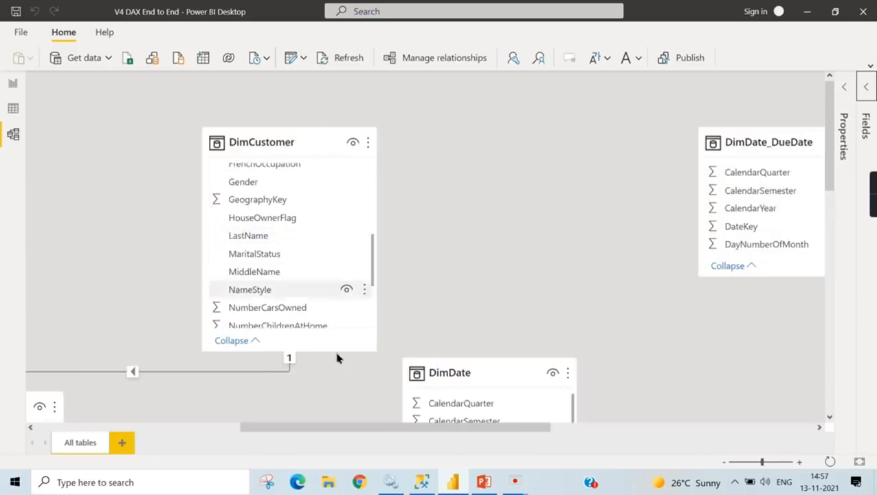
pyautogui.hscroll(-5, 327, 433)
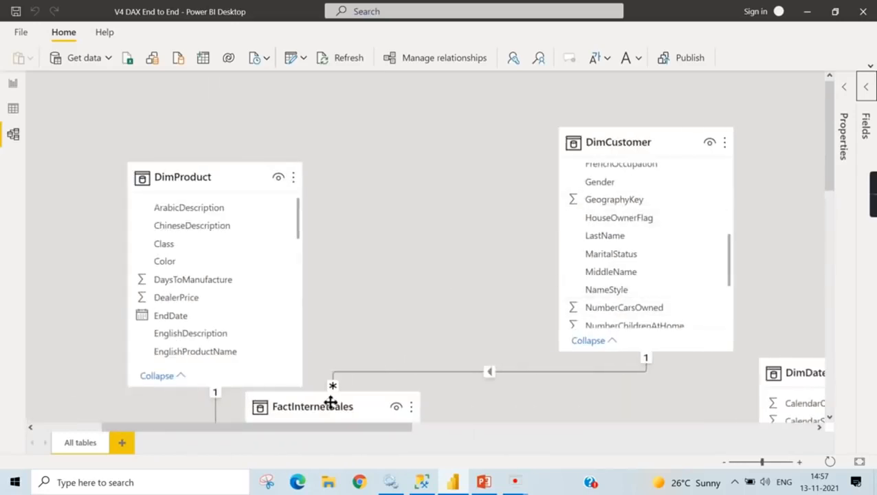
pyautogui.scroll(-1, 333, 402)
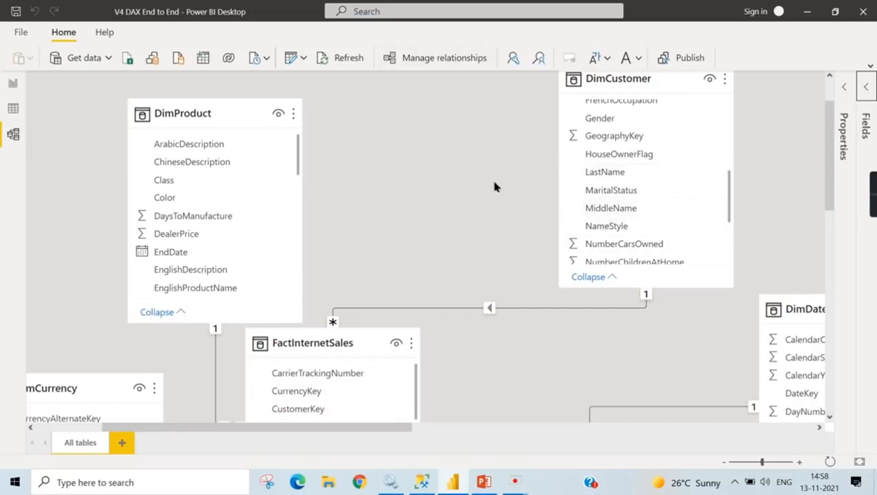
# - Locate SalesTerritoryGroup in DimSalesTerritory and trace the relationship from DimSalesTerritory to FactInternetSales in the model diagram
pyautogui.click(12, 83)
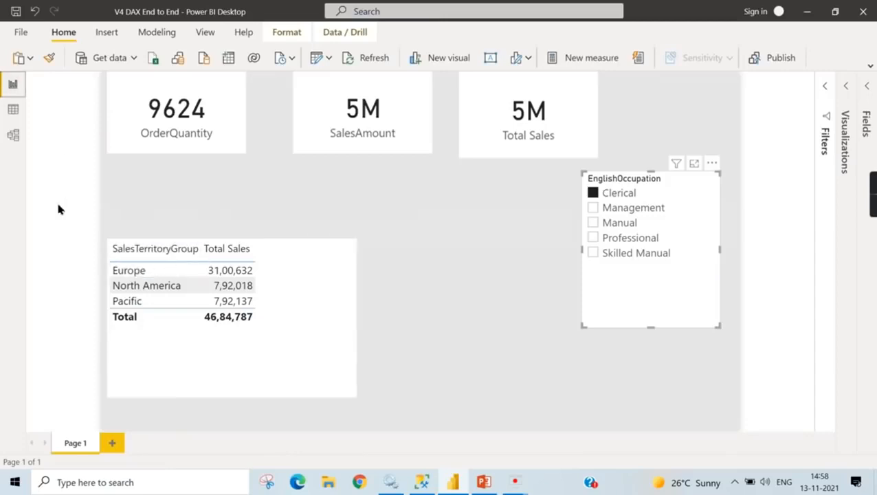
pyautogui.click(12, 134)
pyautogui.scroll(-3, 714, 324)
pyautogui.moveTo(382, 435); pyautogui.dragTo(451, 444)
pyautogui.scroll(-3, 604, 376)
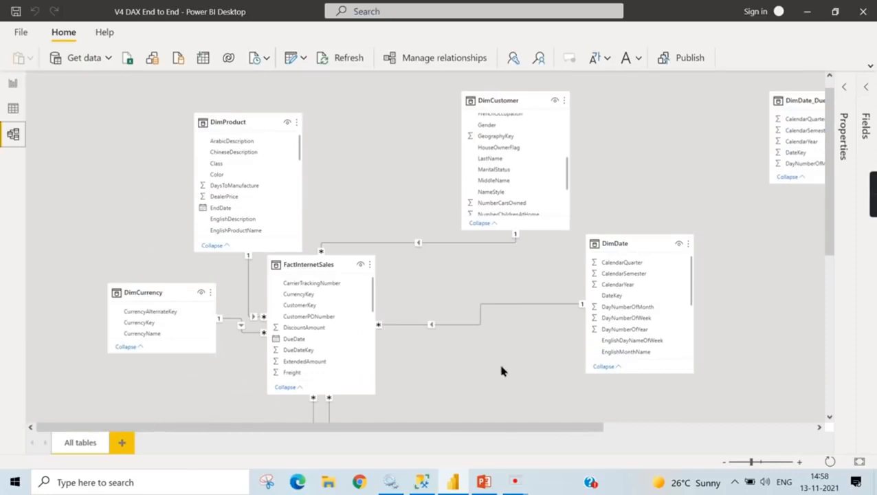
pyautogui.scroll(-4, 508, 372)
pyautogui.scroll(2, 113, 306)
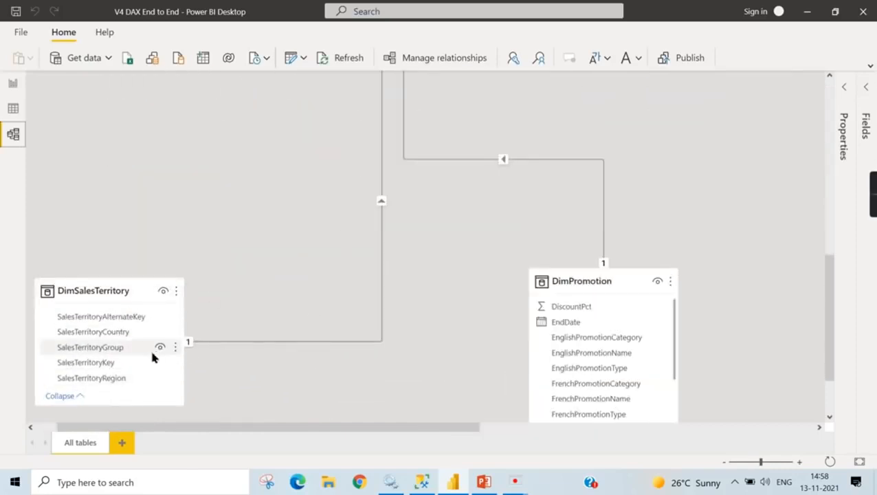
pyautogui.scroll(3, 389, 283)
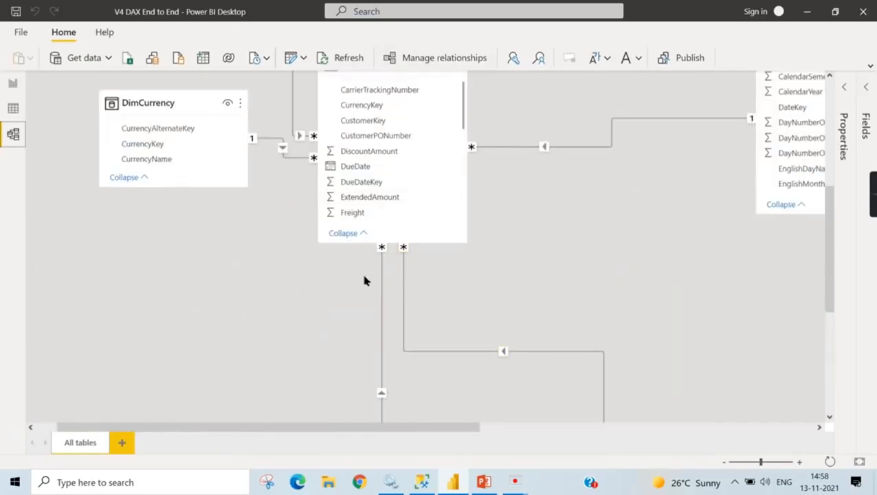
pyautogui.scroll(2, 616, 117)
# - Review DimCustomer's fields around EnglishOccupation, and compare its link to FactInternetSales with those of DimSalesTerritory and DimPromotion
pyautogui.scroll(4, 620, 120)
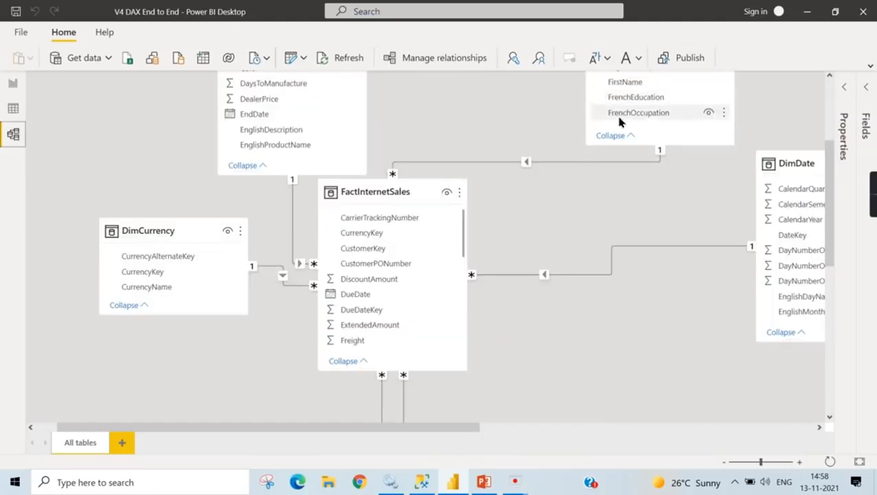
pyautogui.scroll(3, 804, 121)
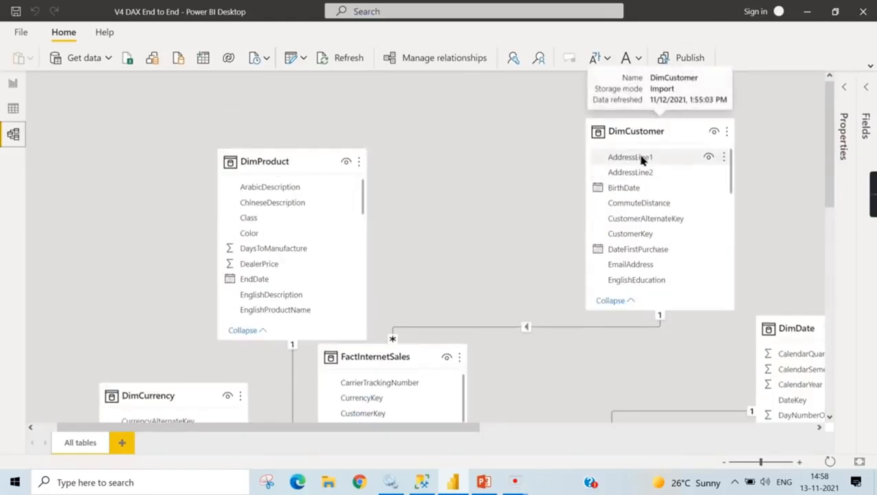
pyautogui.scroll(-2, 673, 286)
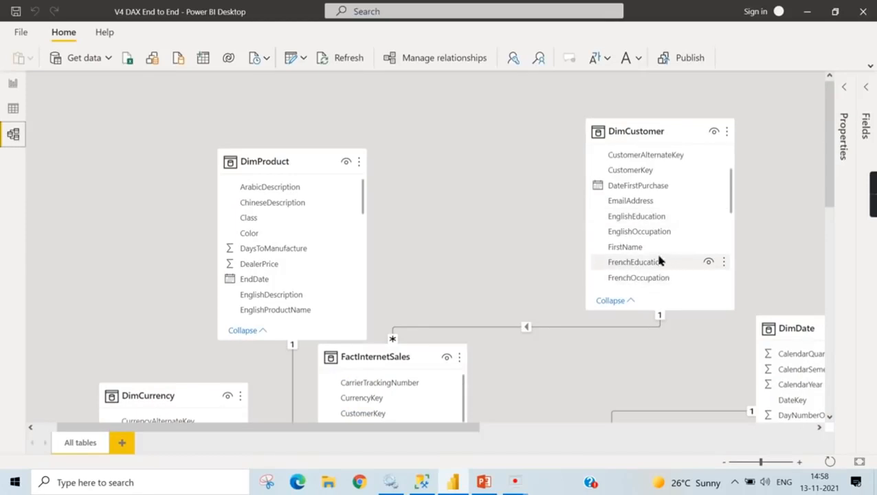
pyautogui.scroll(-2, 661, 258)
pyautogui.scroll(-10, 313, 374)
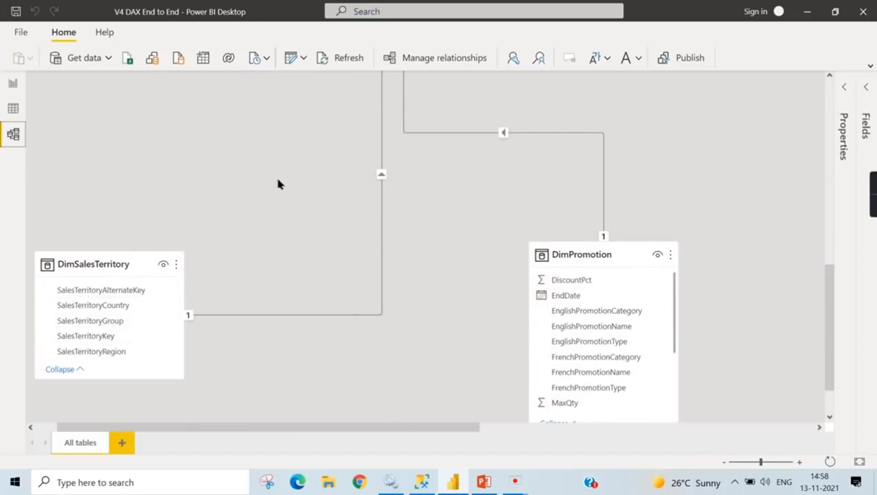
# - Clear the Clerical filter from the report's EnglishOccupation slicer, and expand the Fields pane
pyautogui.click(12, 83)
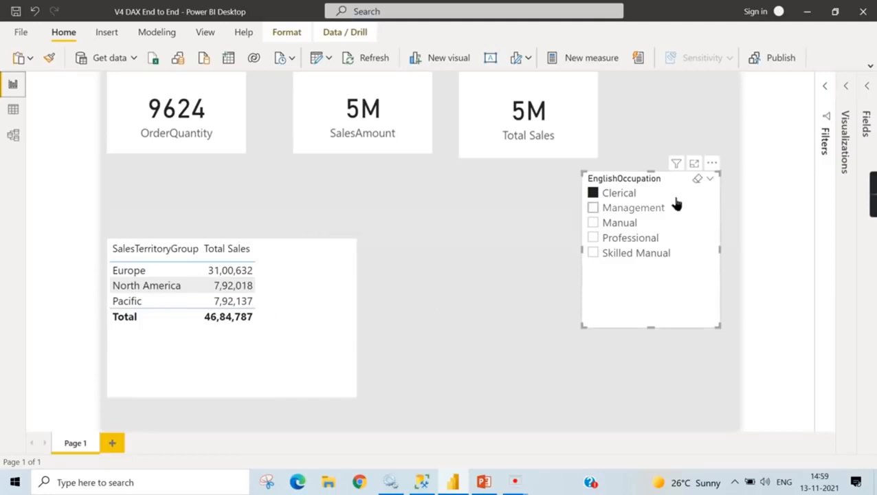
pyautogui.click(627, 196)
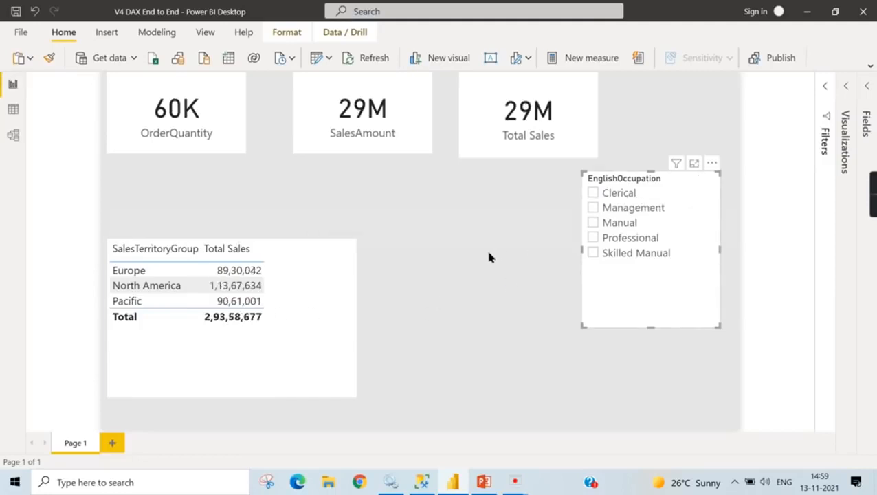
pyautogui.click(426, 283)
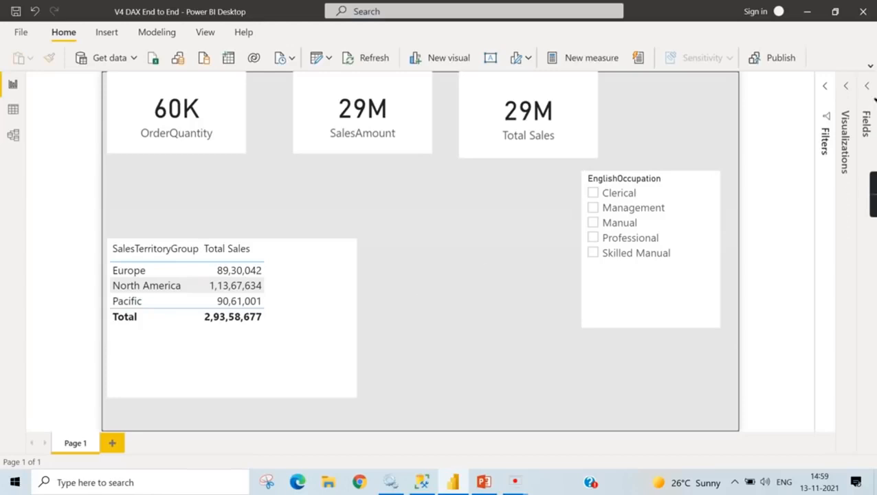
pyautogui.click(868, 88)
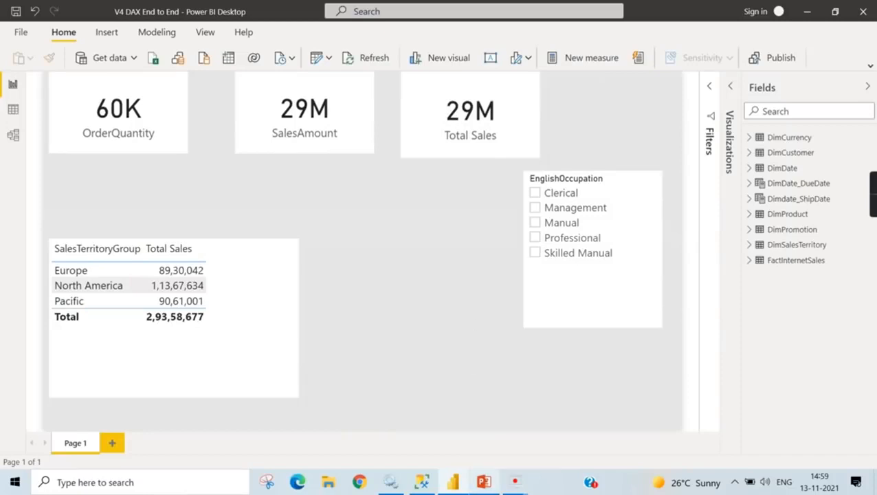
# - Switch to PowerPoint to review the Row Context vs Filter Context slide with its Profit formula, and return to the Power BI report
pyautogui.click(484, 482)
pyautogui.click(103, 219)
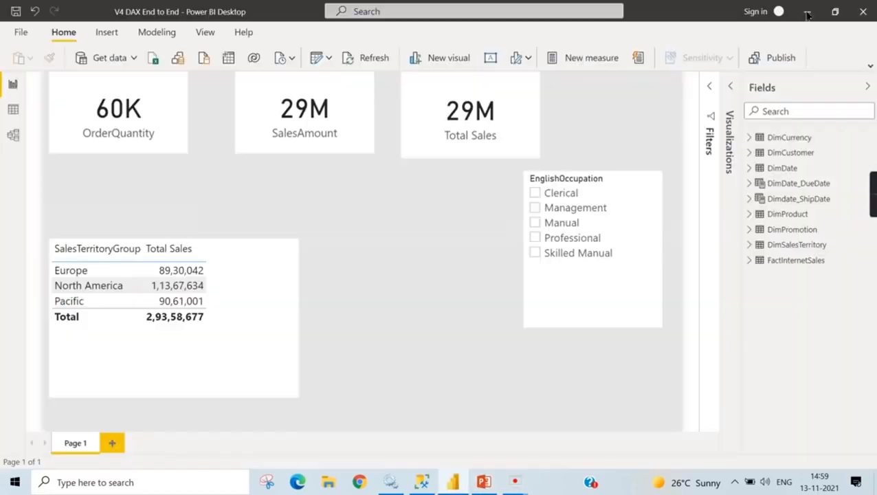
pyautogui.click(809, 9)
# - Create a measure in FactInternetSales named Profit, starting its formula with SUMX over the FactInternetSales table
pyautogui.click(750, 260)
pyautogui.scroll(-5, 825, 307)
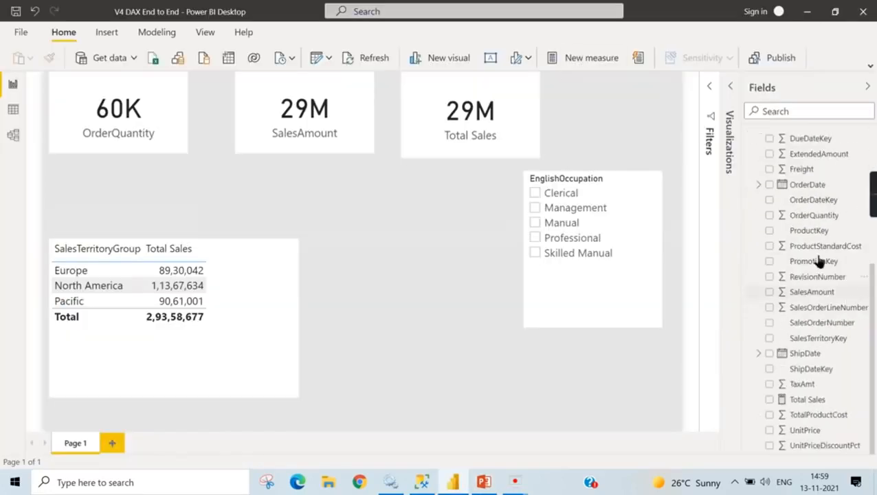
pyautogui.rightClick(808, 401)
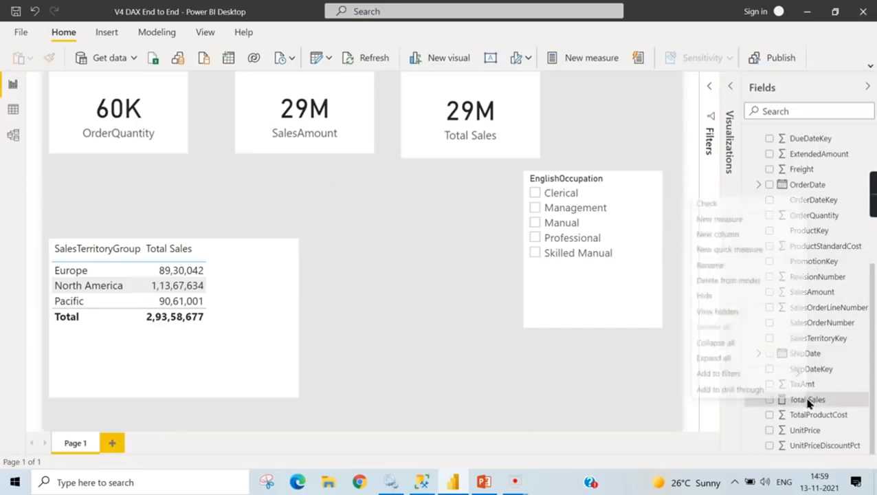
pyautogui.click(720, 220)
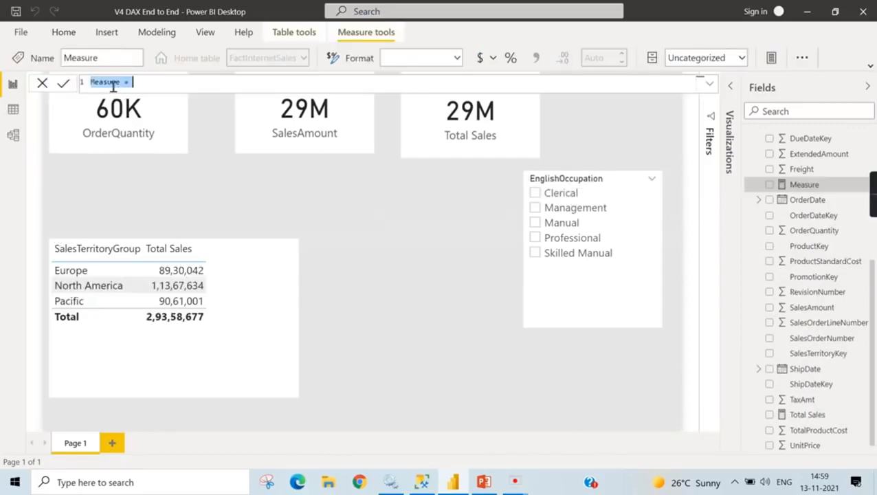
pyautogui.write('rofit')
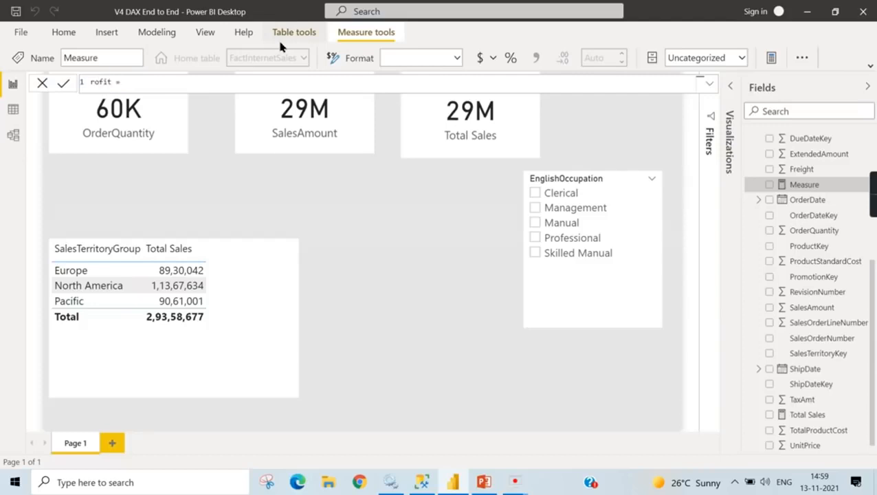
pyautogui.write('P')
pyautogui.press('End')
pyautogui.write('sum')
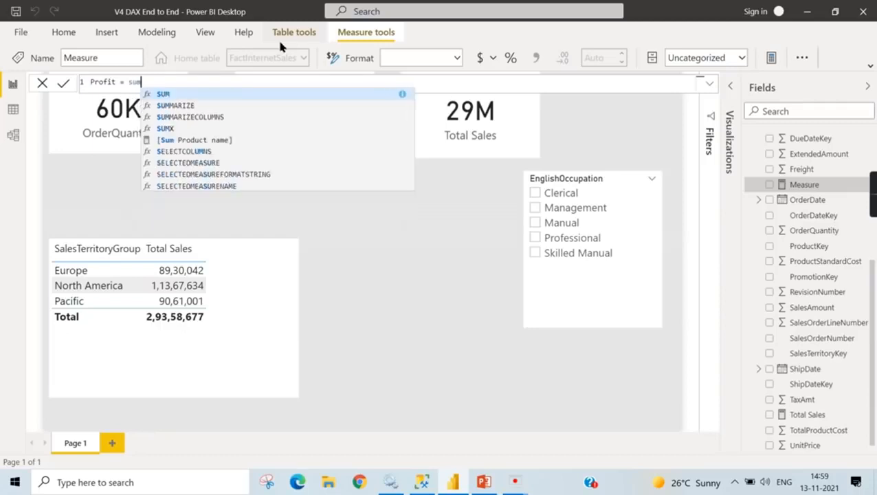
pyautogui.write('x(')
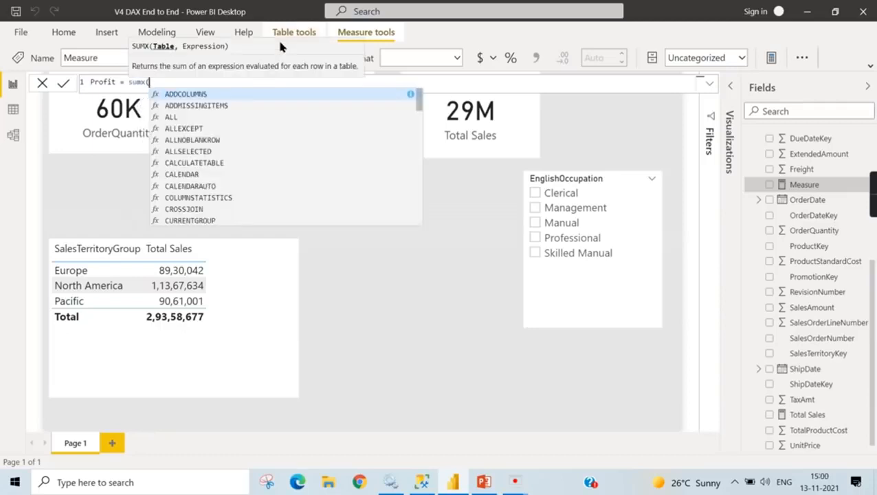
pyautogui.write('Fact')
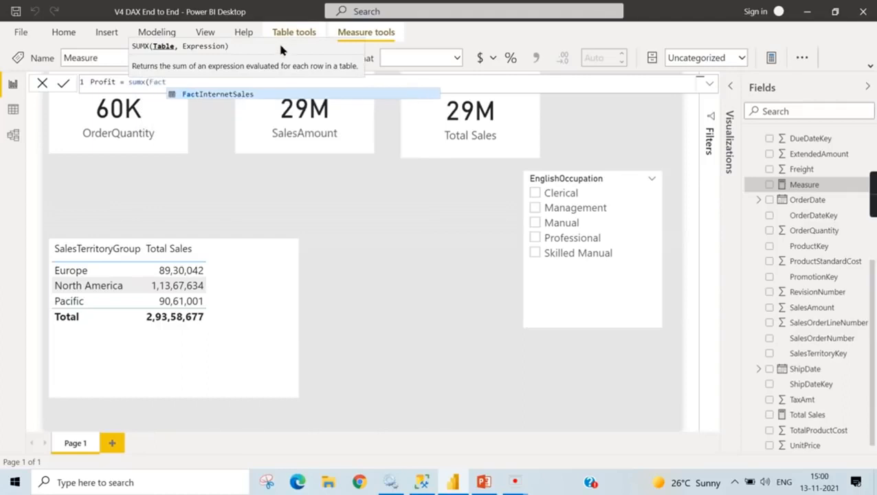
pyautogui.click(221, 97)
pyautogui.write(', ')
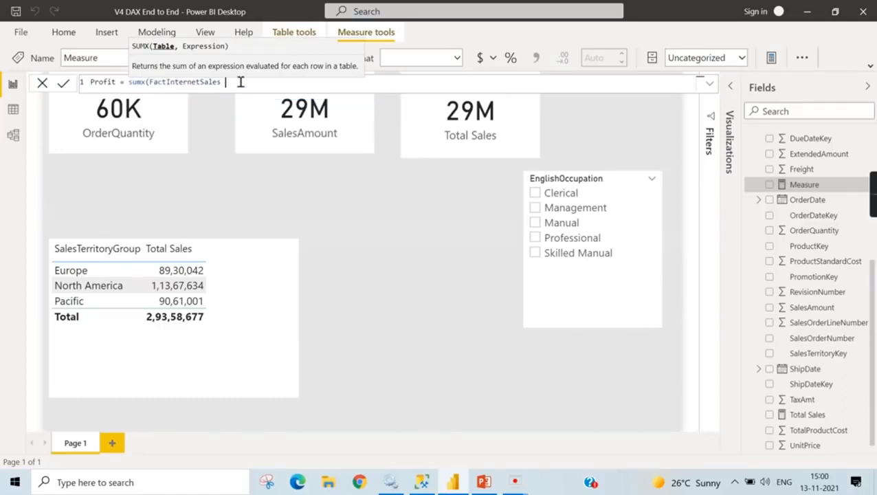
pyautogui.write('Sales')
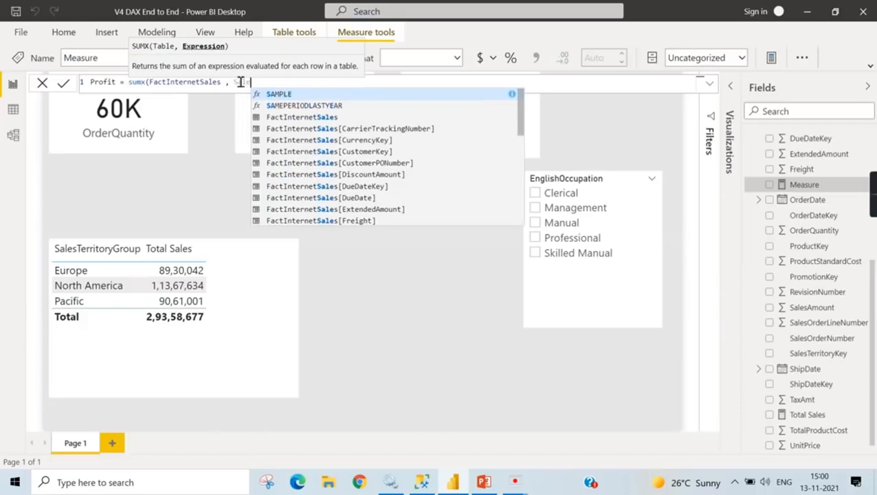
# - Complete the Profit measure with the expression FactInternetSales[SalesAmount] - FactInternetSales[TotalProductCost], and commit it
pyautogui.scroll(-4, 399, 192)
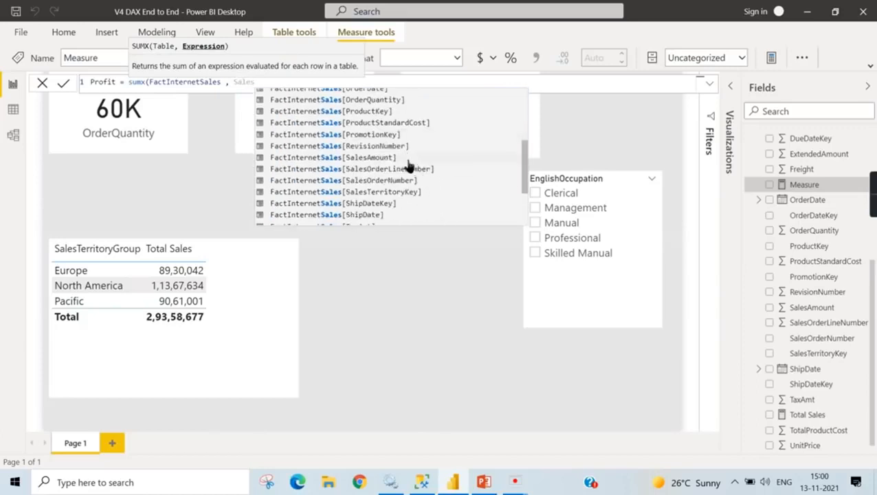
pyautogui.click(405, 158)
pyautogui.write('-')
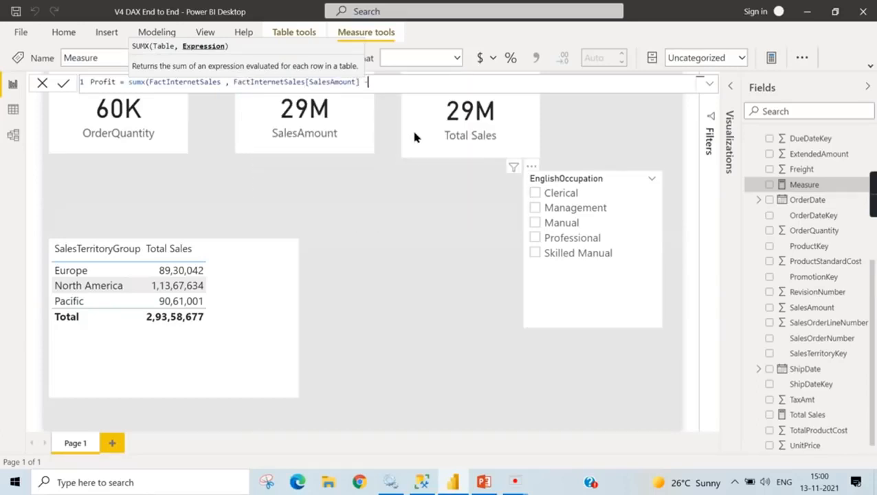
pyautogui.write(' Product')
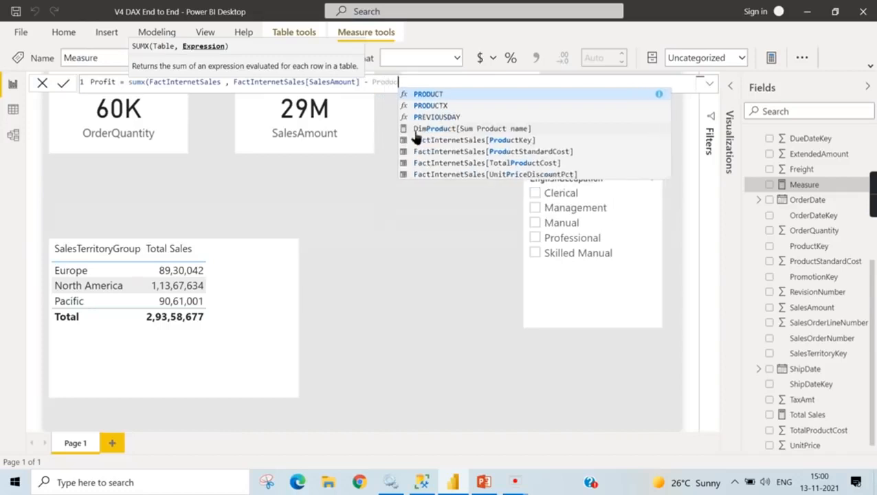
pyautogui.click(552, 157)
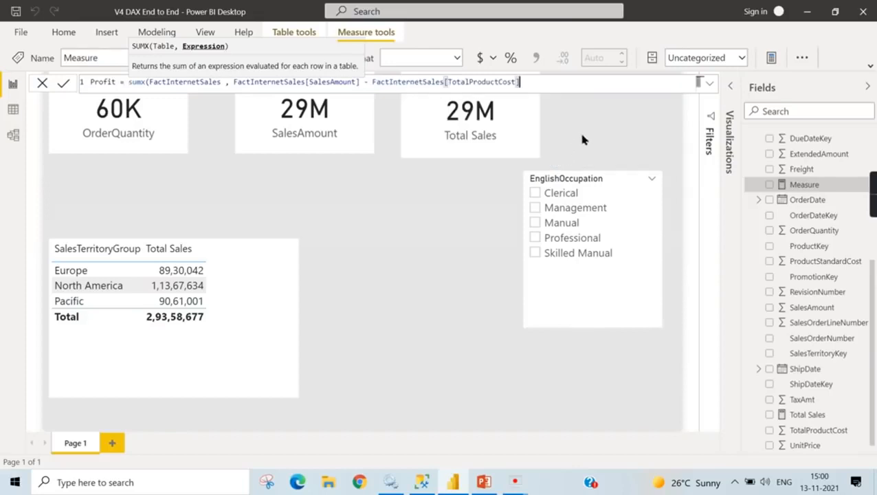
pyautogui.write(')')
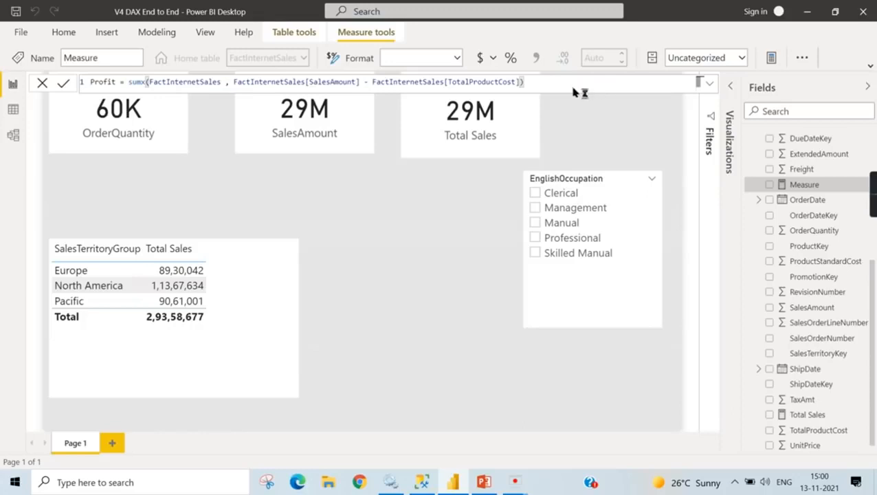
pyautogui.press('Return')
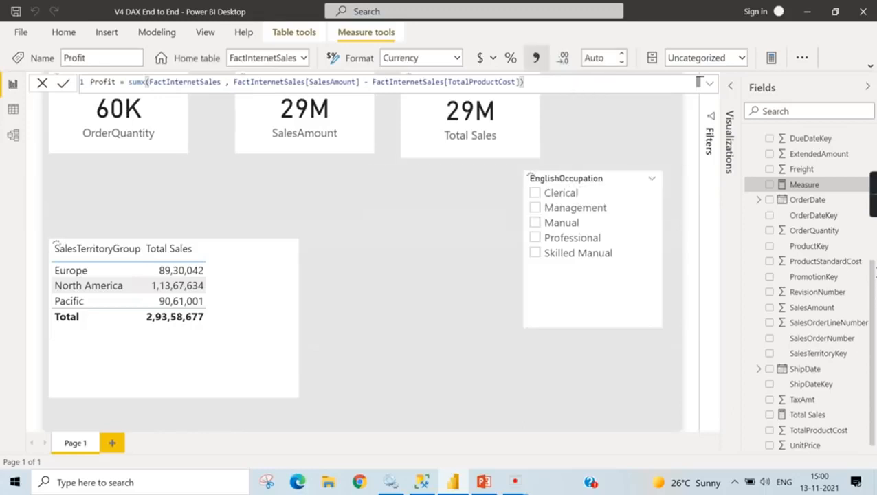
# - Add the Profit measure to the SalesTerritoryGroup table visual, and enlarge the visual to fit the new column
pyautogui.click(289, 324)
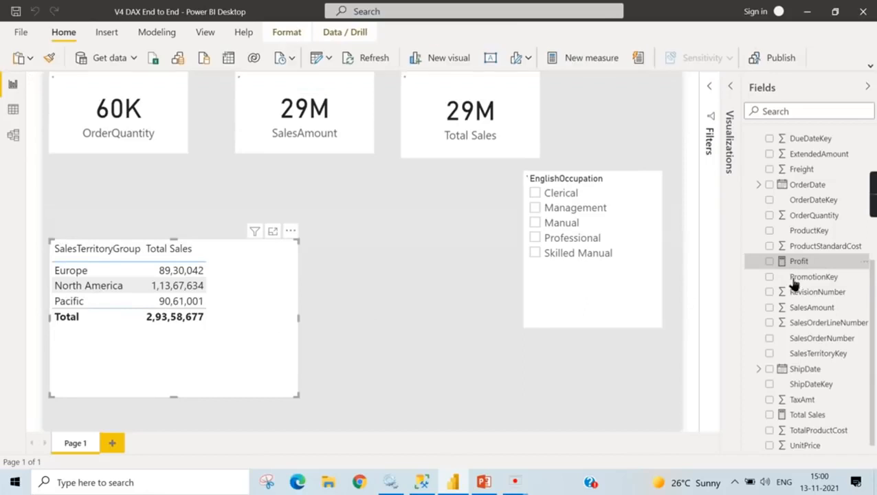
pyautogui.click(769, 262)
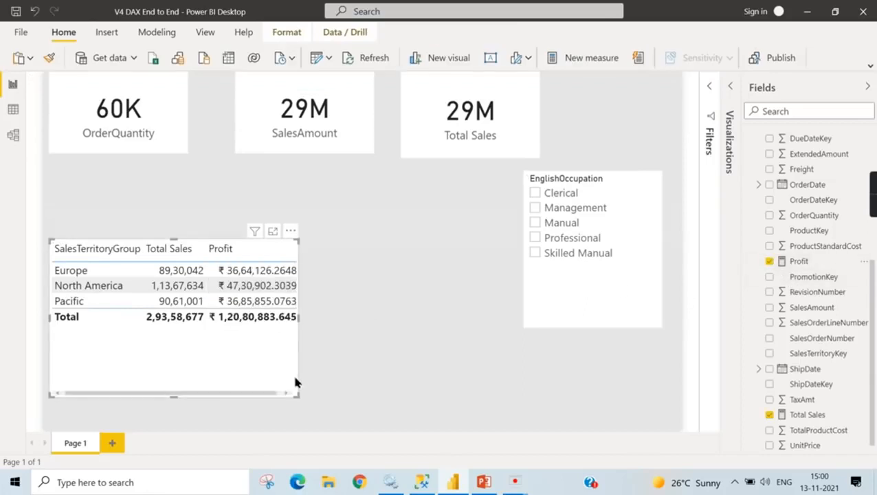
pyautogui.moveTo(298, 397); pyautogui.dragTo(435, 406)
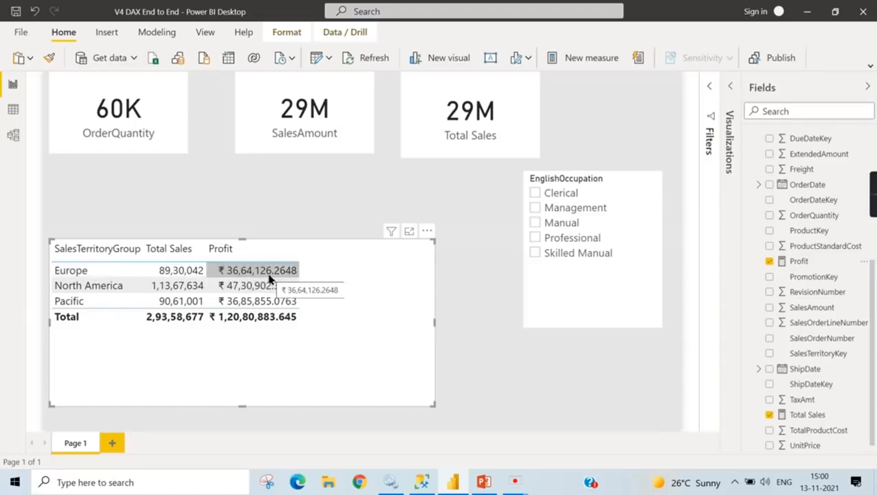
# - Examine the TotalProductCost and SalesAmount columns row by row in FactInternetSales' table data
pyautogui.click(12, 115)
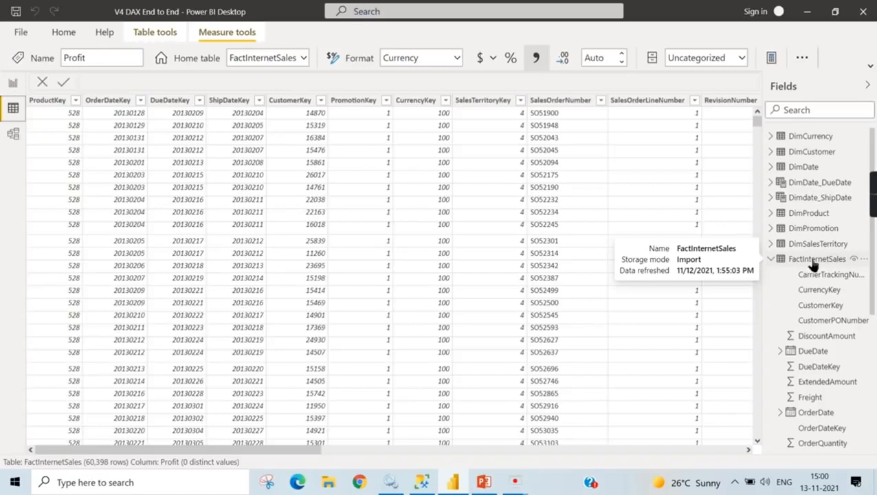
pyautogui.moveTo(192, 452); pyautogui.dragTo(391, 454)
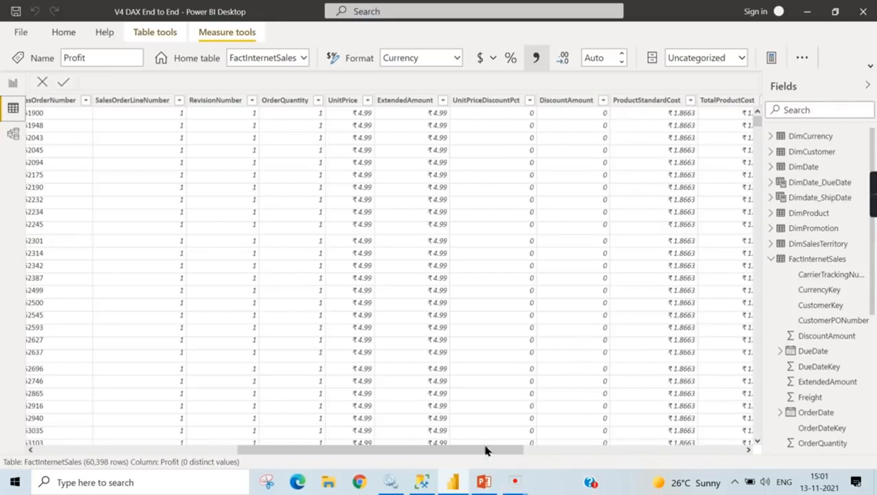
pyautogui.moveTo(615, 457); pyautogui.dragTo(626, 458)
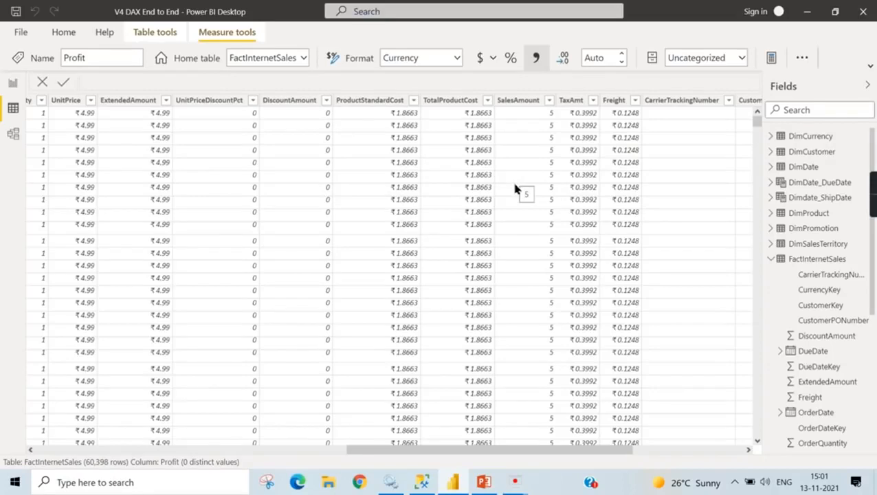
# - Return to the report page and display the Profit measure's formula at a larger text size to examine its SUMX expression
pyautogui.click(8, 85)
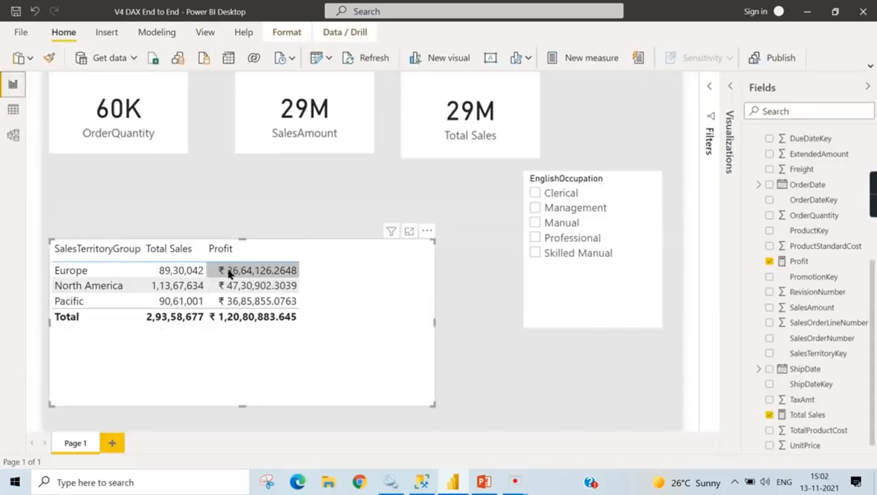
pyautogui.click(814, 266)
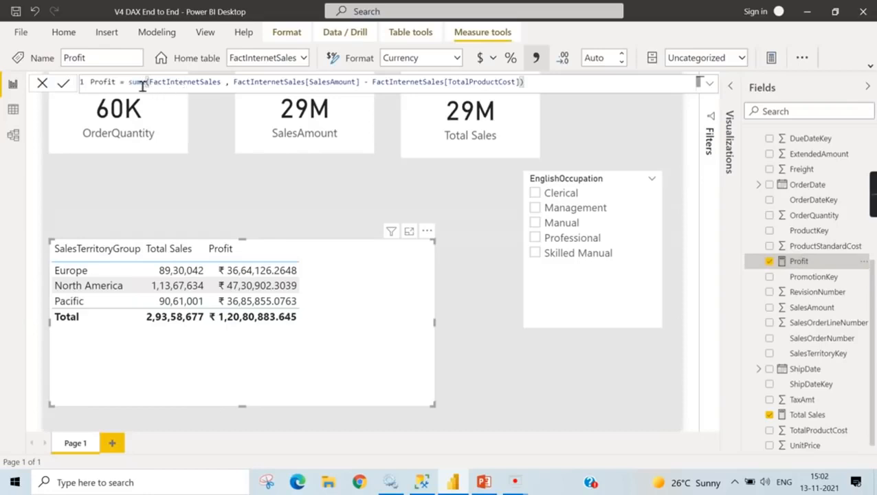
pyautogui.scroll(1, 142, 86)
pyautogui.scroll(2, 156, 86)
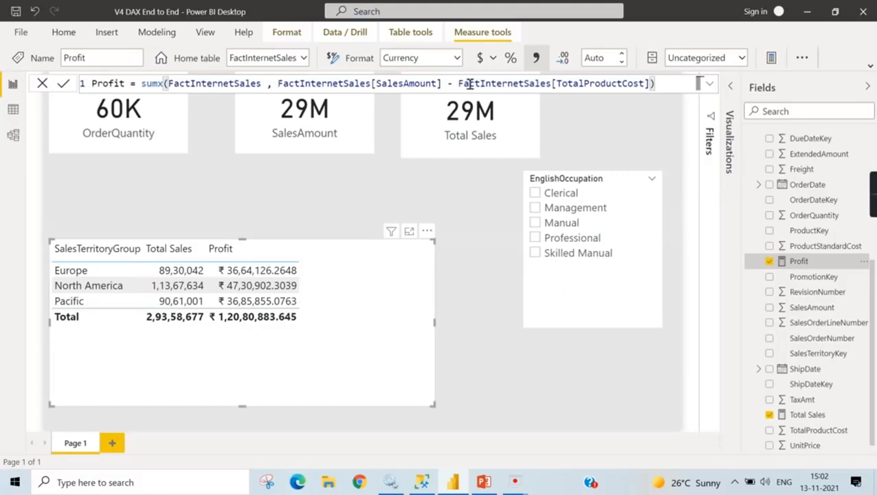
pyautogui.click(261, 82)
# - Filter the report to the Clerical occupation to check Profit by sales territory group, and clear the filter again
pyautogui.click(535, 193)
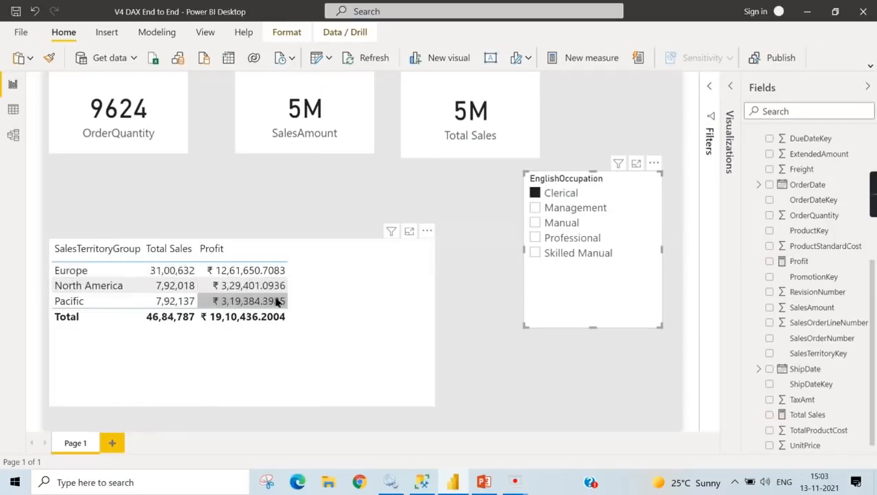
pyautogui.click(557, 196)
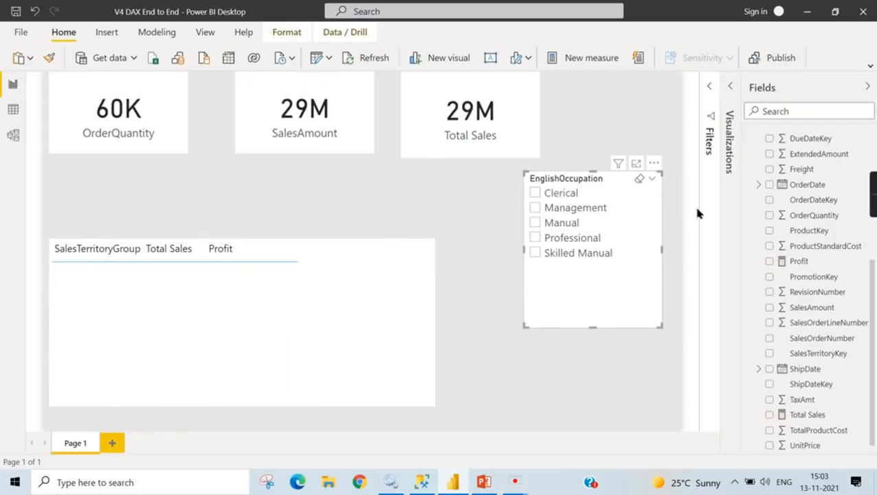
pyautogui.click(658, 117)
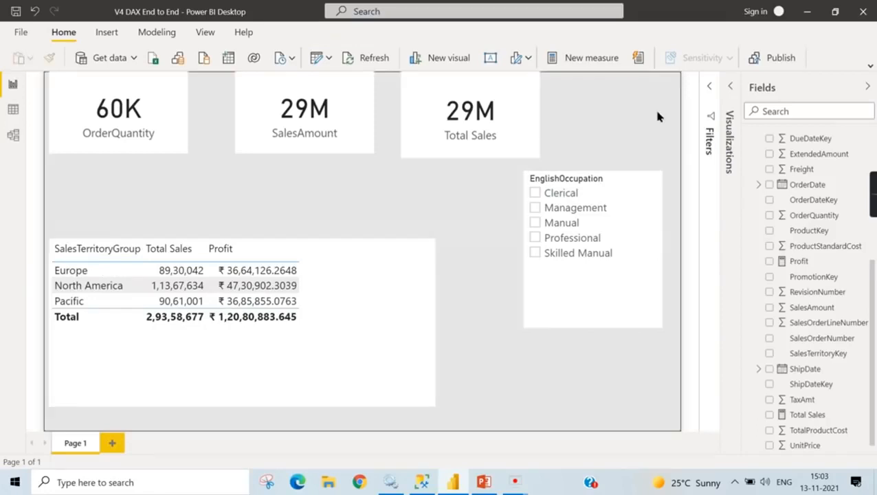
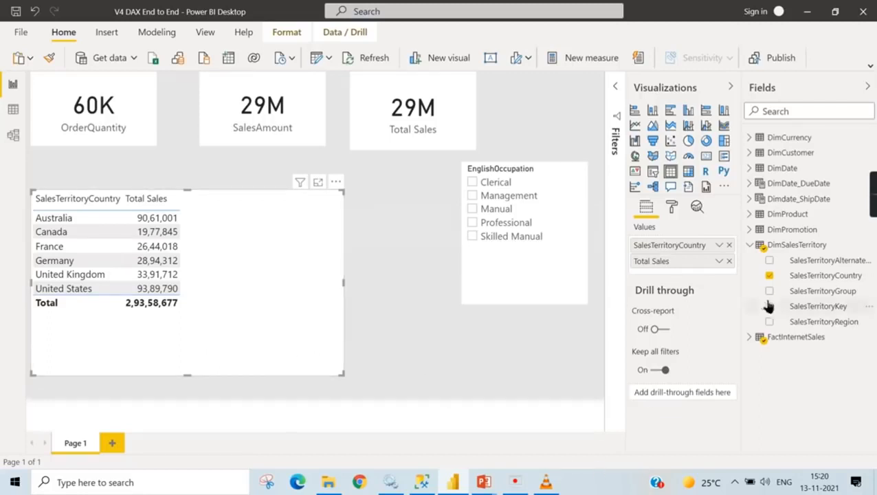
# - Create a new measure named US Sales in the FactInternetSales table
pyautogui.click(751, 246)
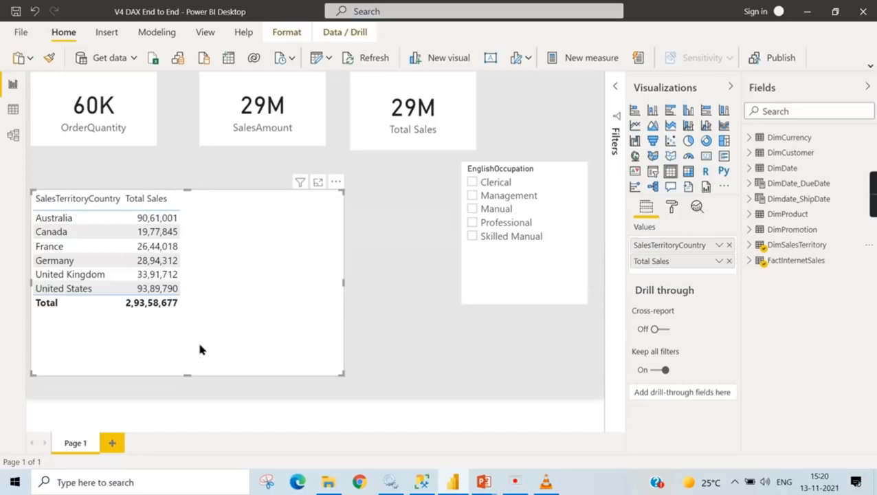
pyautogui.click(749, 260)
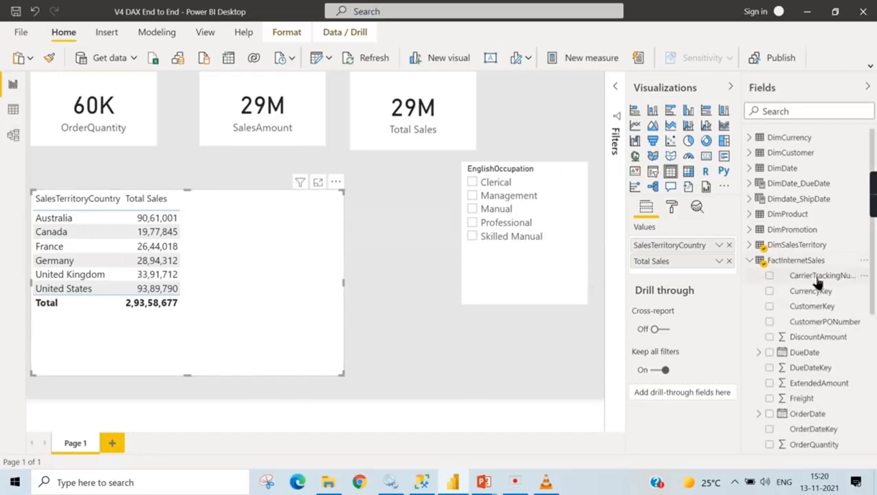
pyautogui.rightClick(801, 261)
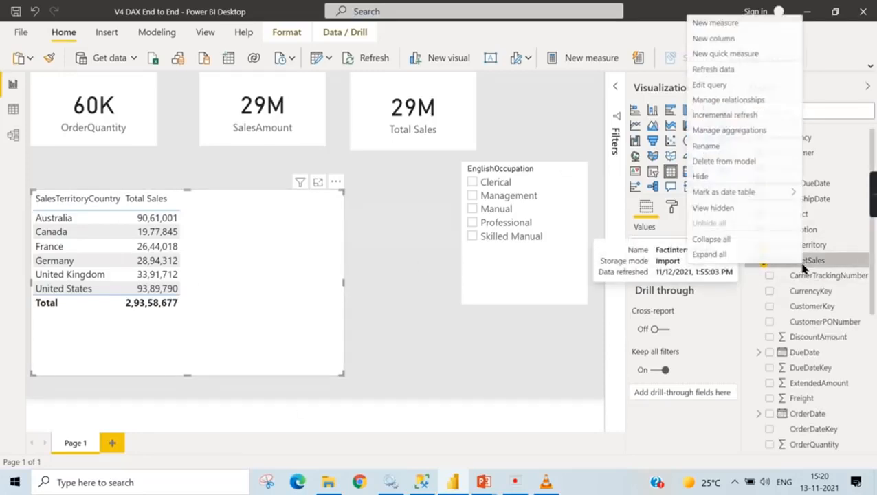
pyautogui.click(733, 26)
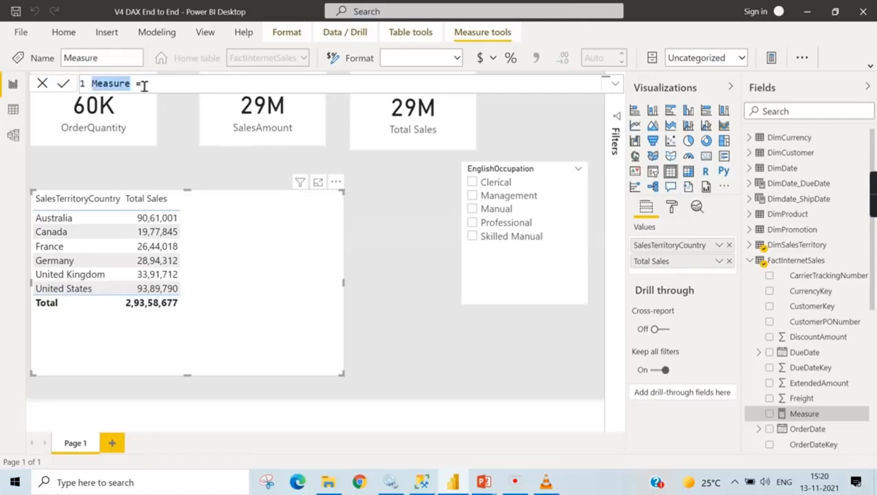
pyautogui.write('US Sales')
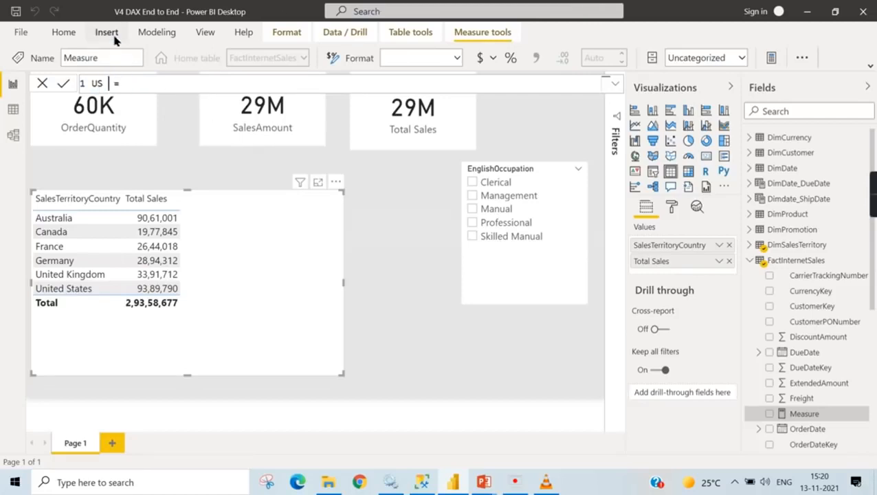
pyautogui.write('      = Calc')
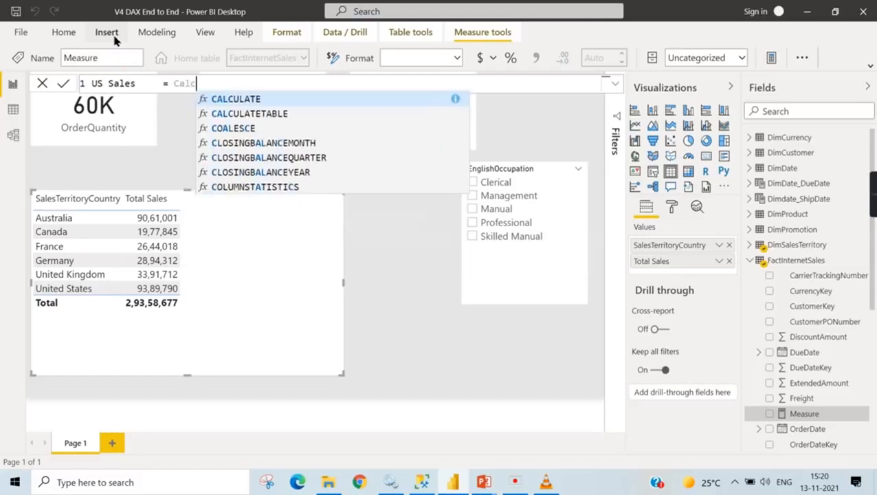
# - Begin the US Sales formula with the CALCULATE function, enlarging the formula text and expanding the formula editor
pyautogui.press('Escape')
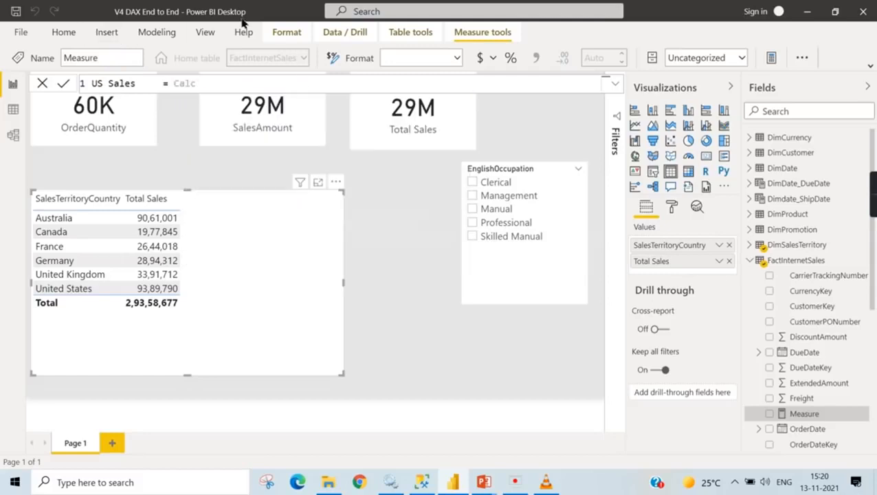
pyautogui.write('u')
pyautogui.press('Escape')
pyautogui.keyDown('ctrl'); pyautogui.scroll(1, 212, 83); pyautogui.keyUp('ctrl')
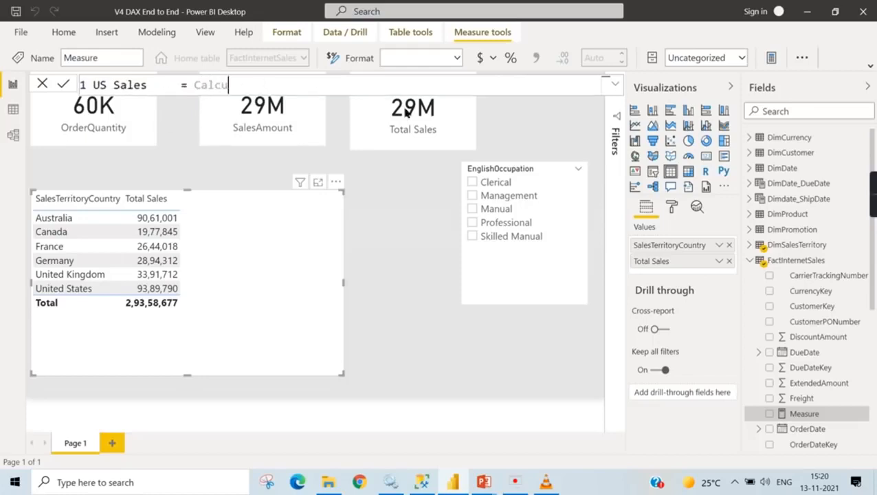
pyautogui.click(615, 83)
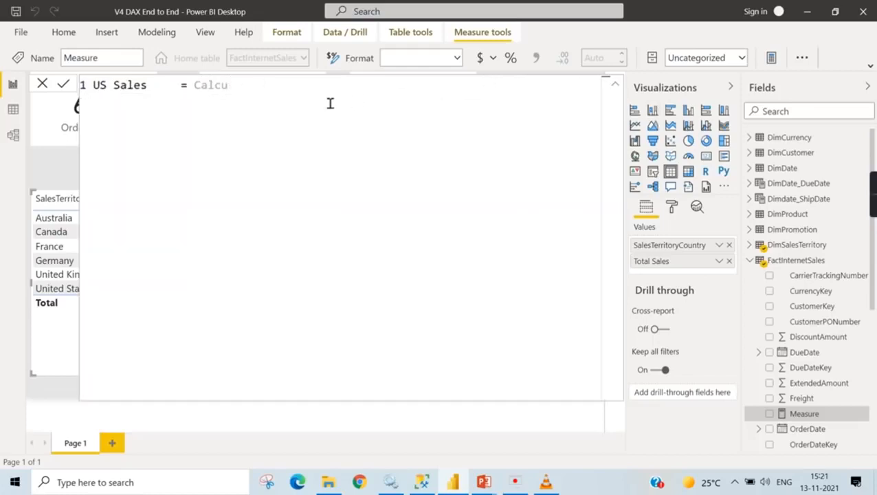
pyautogui.write('la')
pyautogui.click(329, 104)
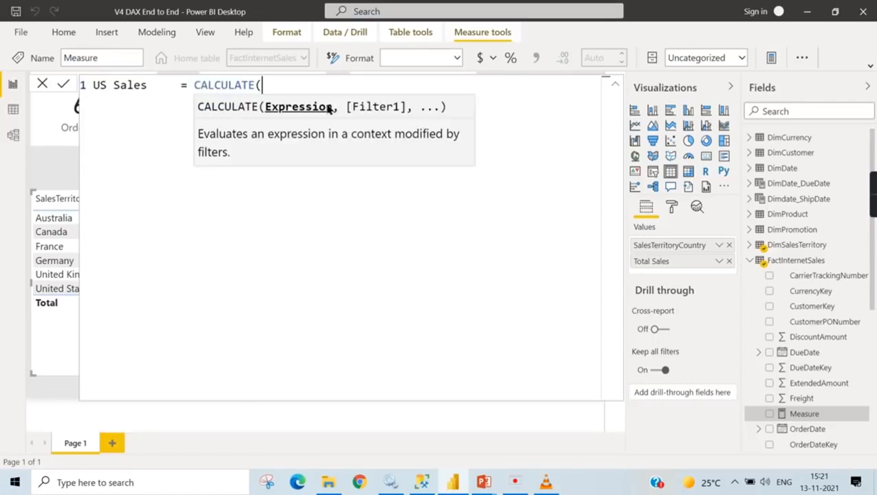
# - Enter sum(FactInternetSales[SalesAmount]) as the expression argument of CALCULATE
pyautogui.write('sum')
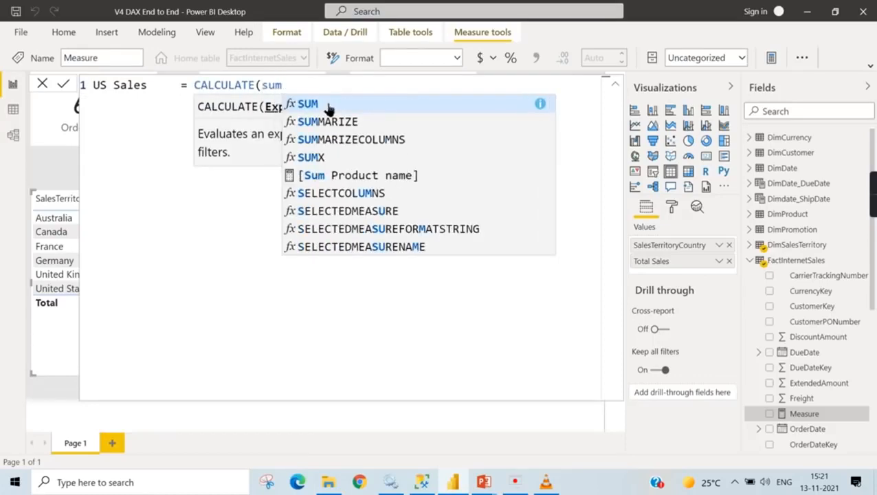
pyautogui.write('(Sales')
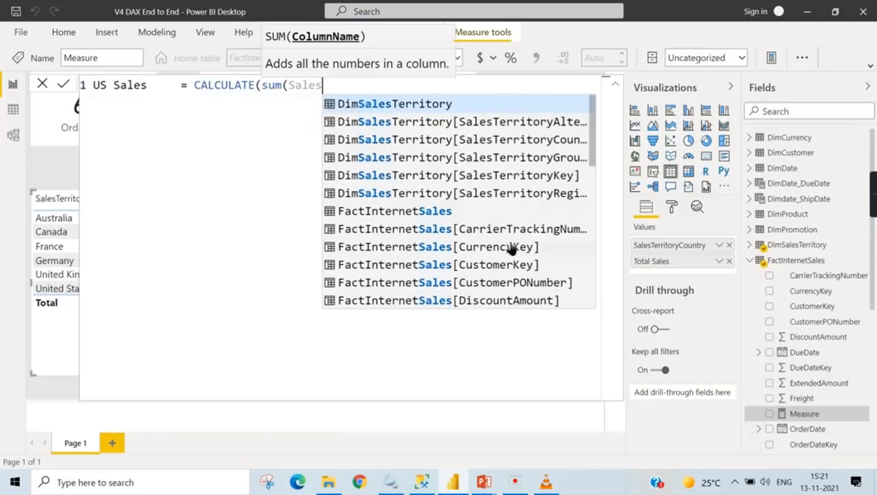
pyautogui.scroll(-3, 512, 251)
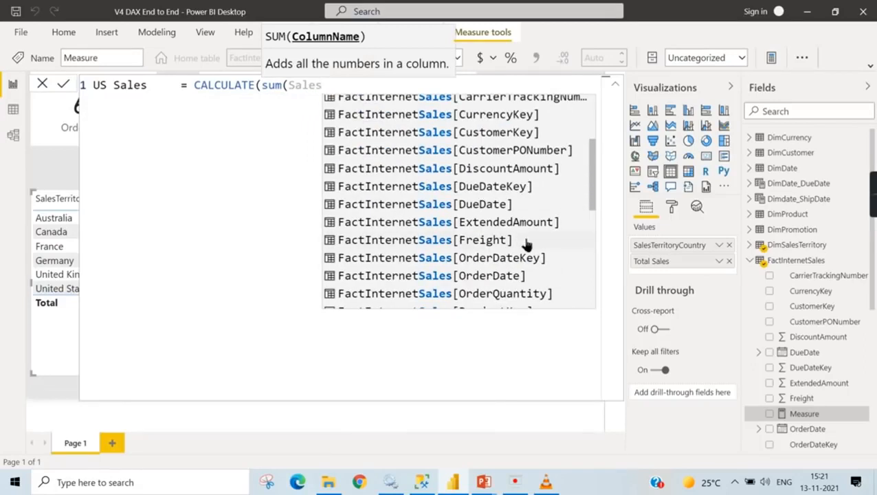
pyautogui.write('A')
pyautogui.click(543, 105)
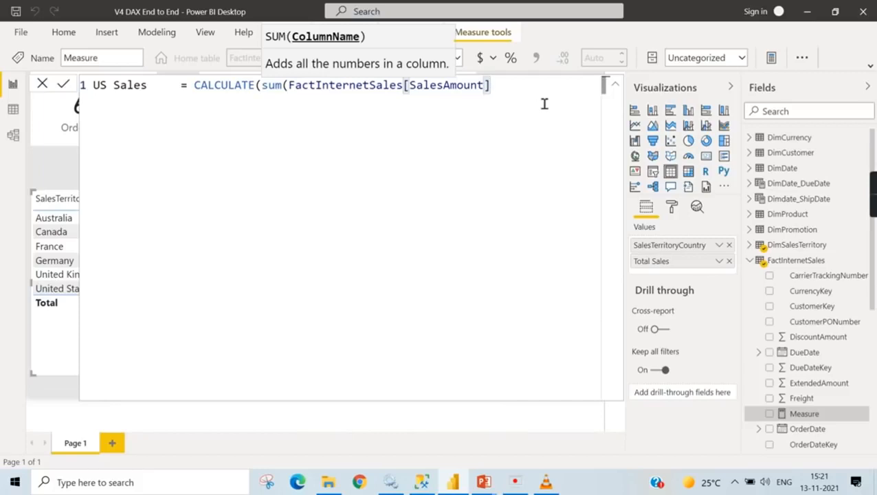
pyautogui.write('),')
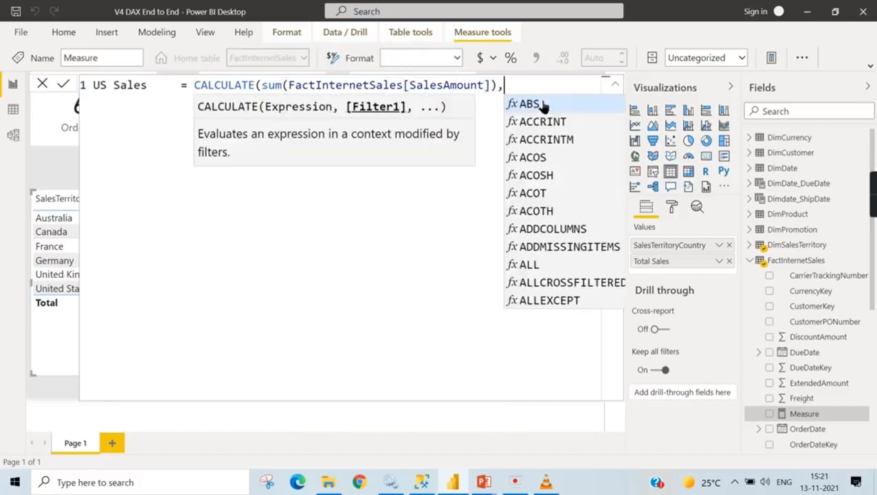
# - Add the filter DimSalesTerritory[SalesTerritoryCountry]="United States" on a second line, close the formula and save the US Sales measure
pyautogui.hotkey('shift', 'Return')
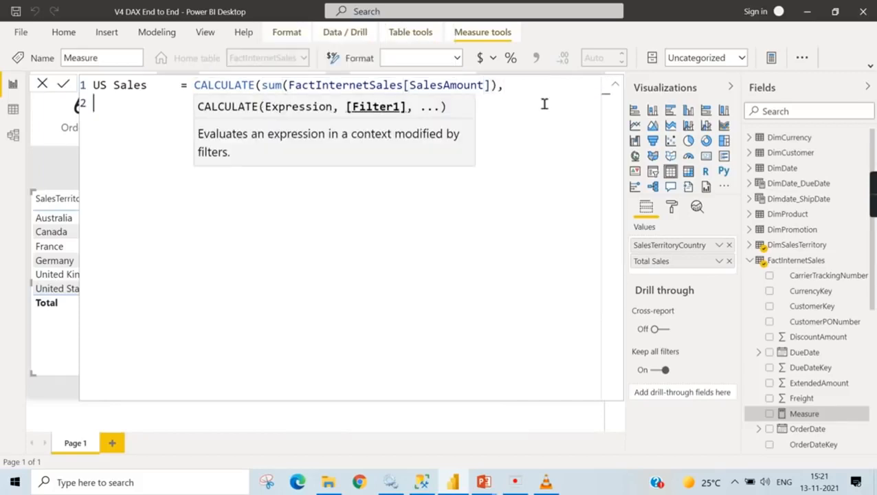
pyautogui.press('Tab')
pyautogui.write('Sale')
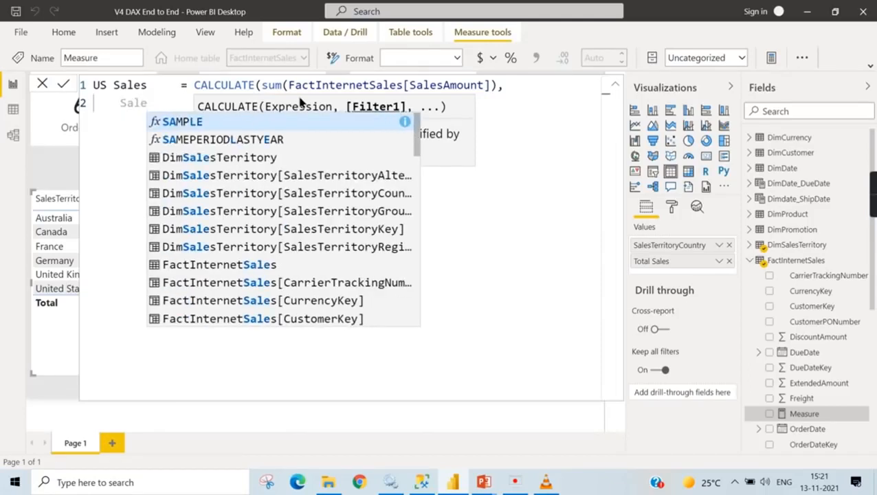
pyautogui.write('Te')
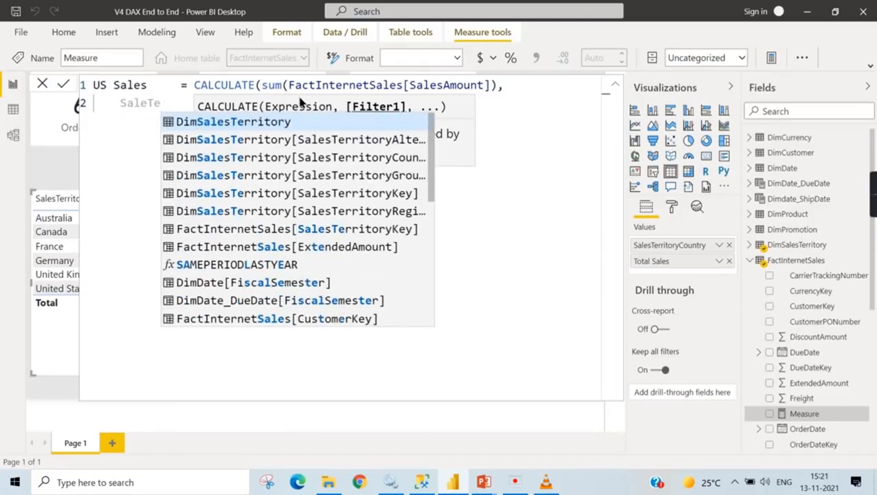
pyautogui.click(394, 157)
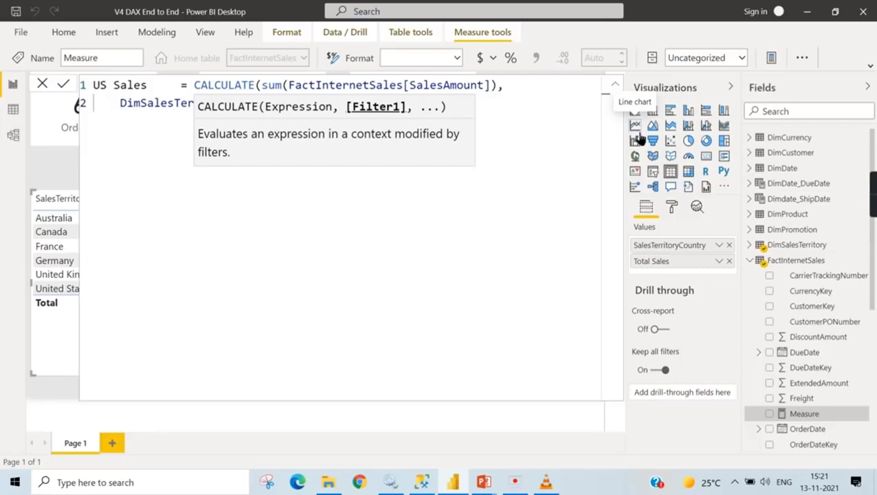
pyautogui.write('es")')
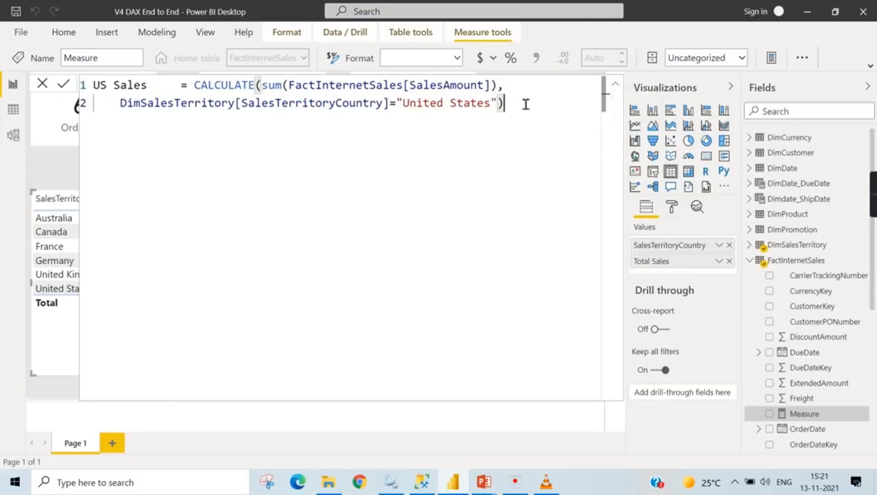
pyautogui.write(' )')
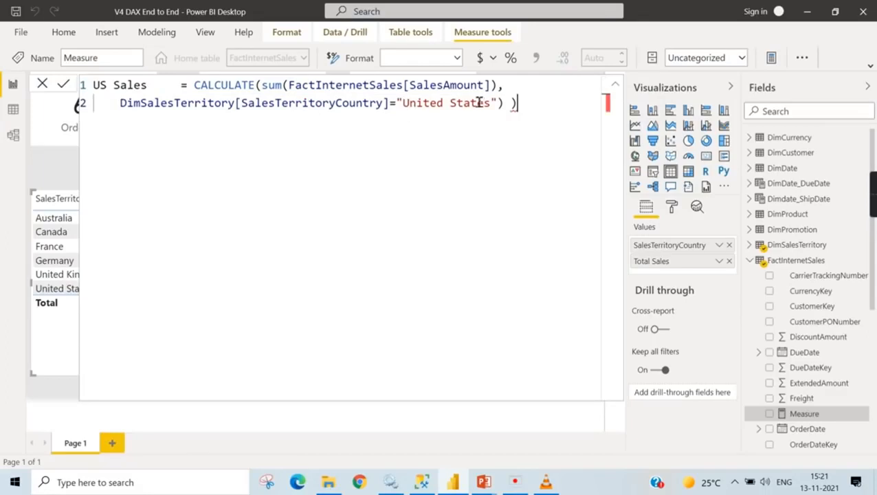
pyautogui.moveTo(512, 104); pyautogui.dragTo(531, 105)
pyautogui.press('BackSpace')
pyautogui.click(854, 417)
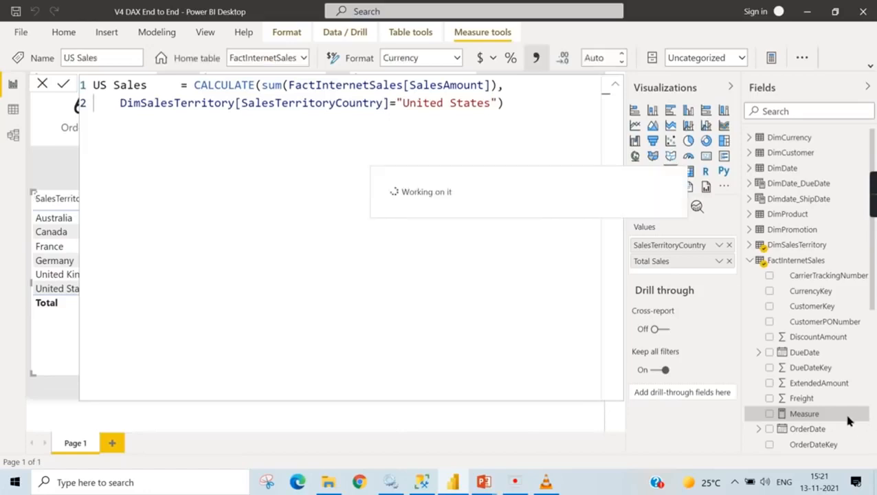
# - Collapse the formula editor and add the US Sales measure to the SalesTerritoryCountry table visual
pyautogui.click(618, 88)
pyautogui.scroll(-8, 832, 343)
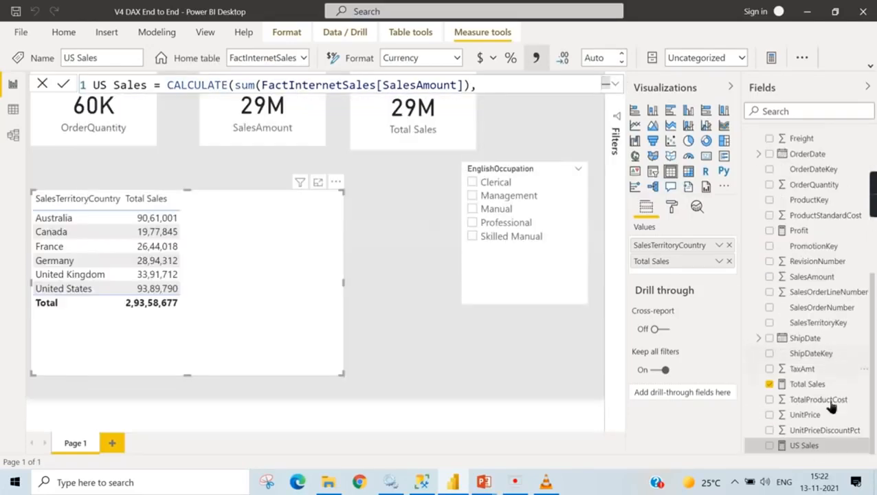
pyautogui.click(769, 446)
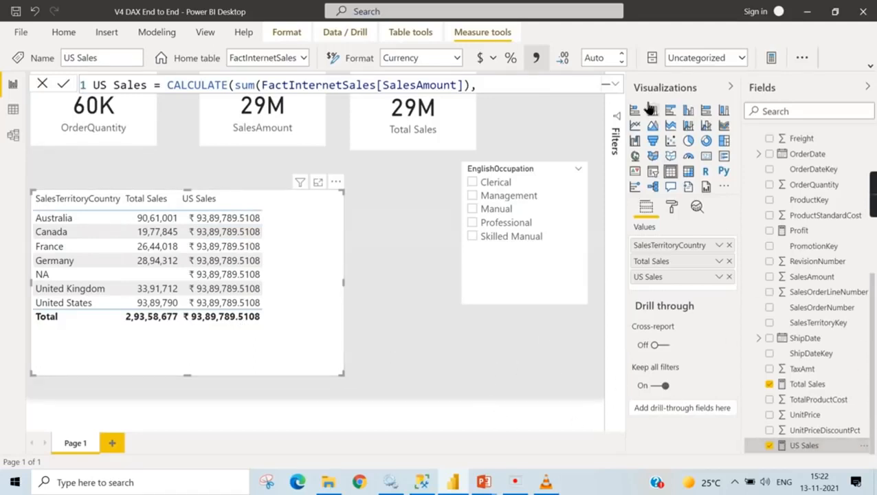
# - Filter the report to the Clerical occupation and compare the US Sales column by country with the measure's CALCULATE formula
pyautogui.click(615, 83)
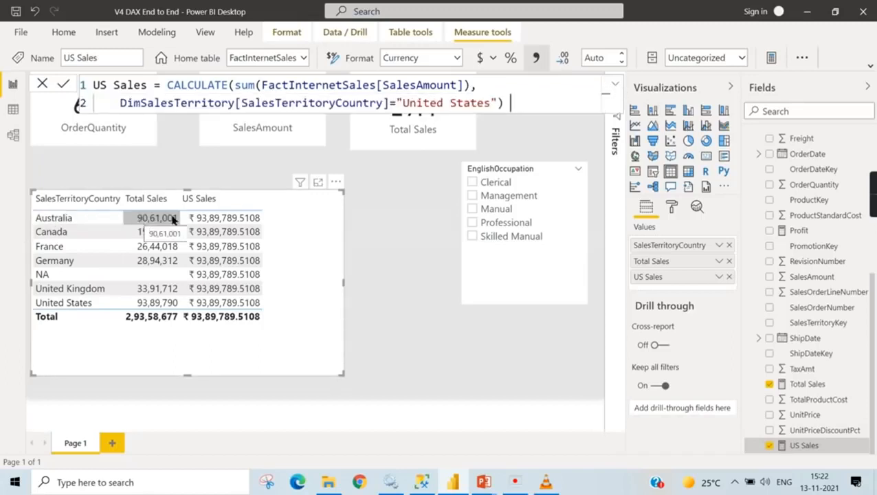
pyautogui.click(473, 183)
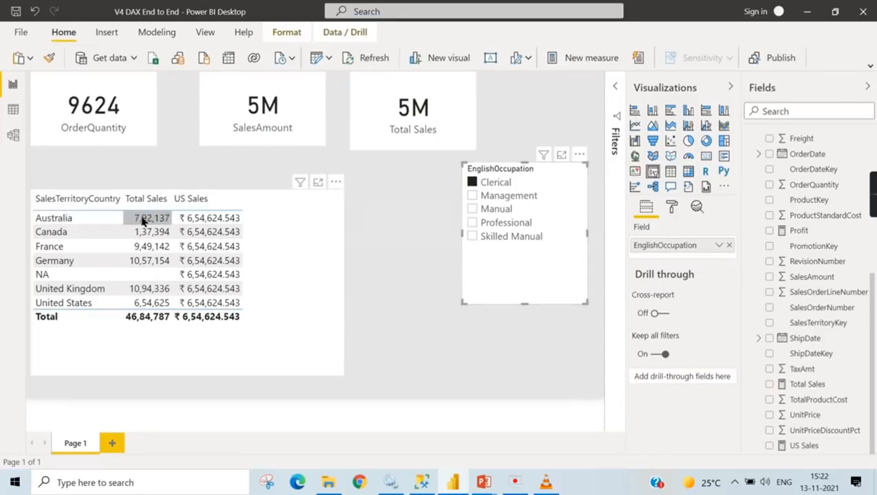
pyautogui.click(192, 201)
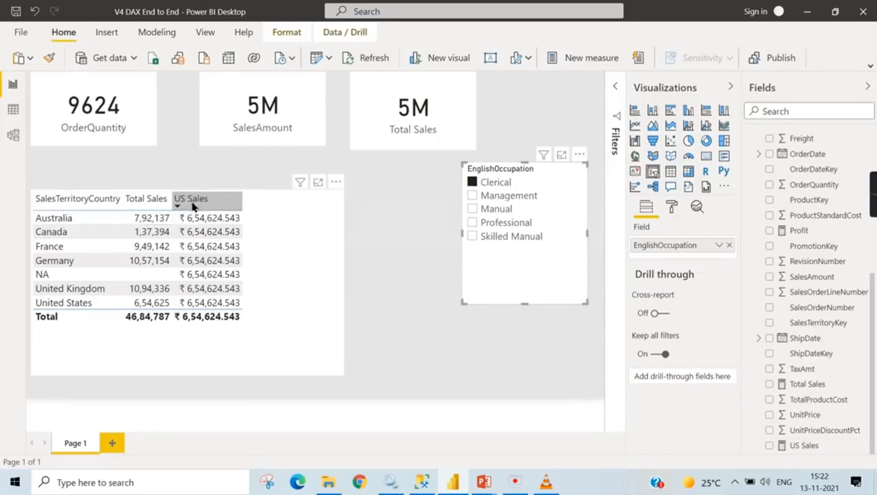
pyautogui.click(806, 446)
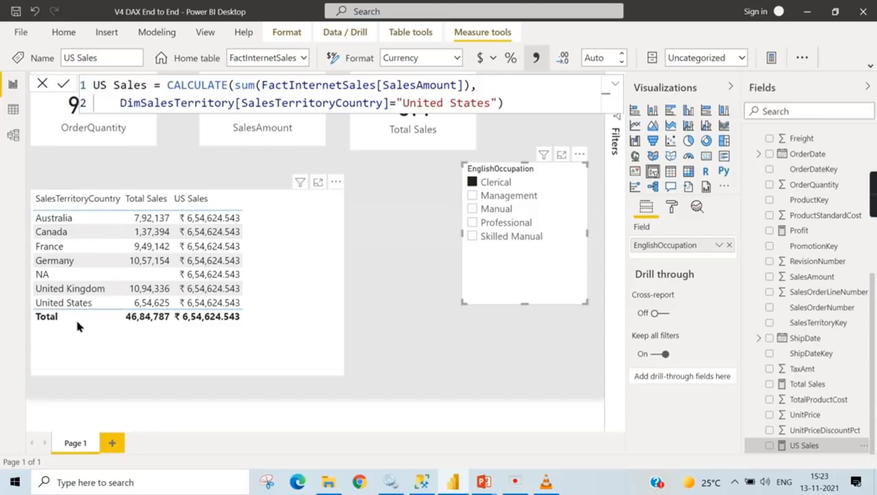
pyautogui.click(261, 338)
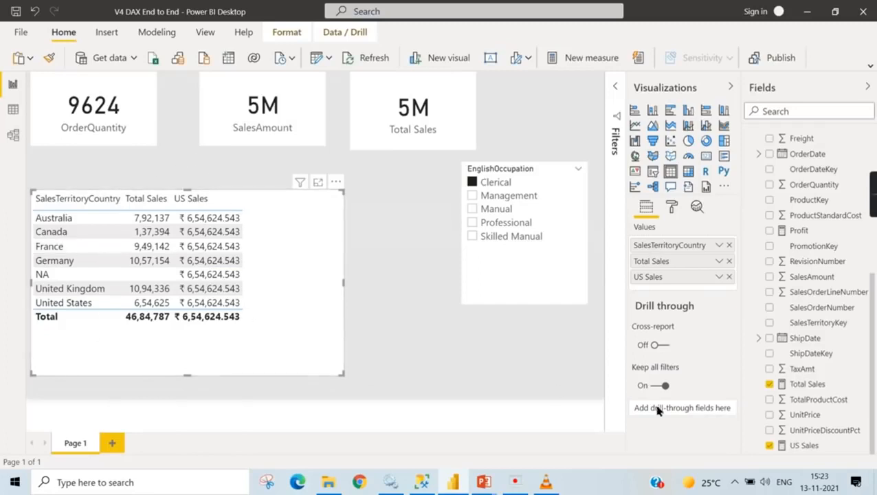
pyautogui.click(804, 445)
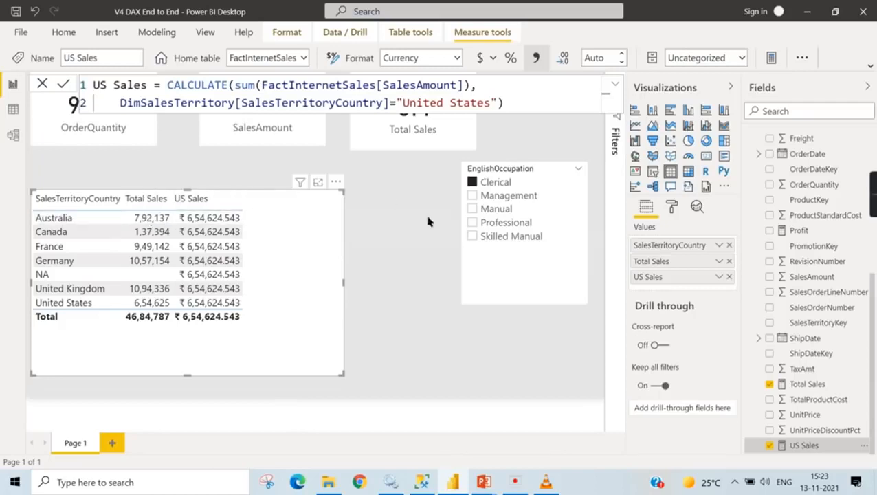
# - Create and save a measure Diff Sales = [US Sales] - FactInternetSales[Total Sales] in FactInternetSales
pyautogui.rightClick(821, 446)
pyautogui.click(749, 266)
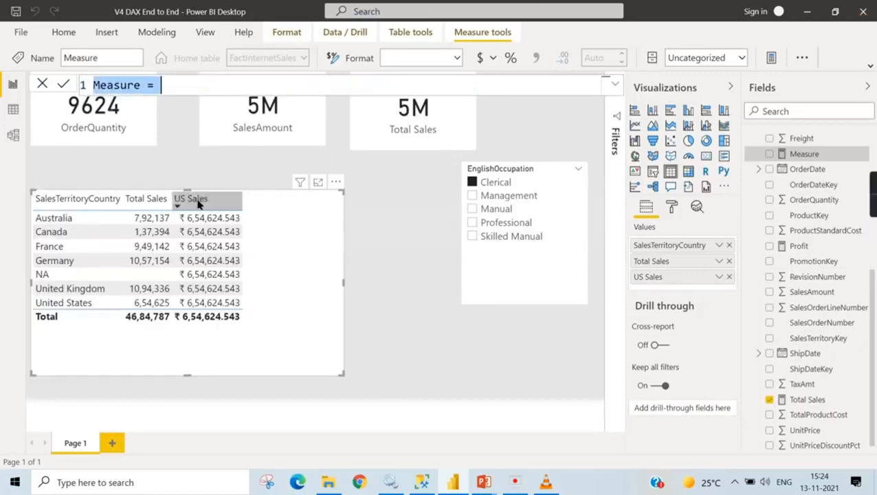
pyautogui.write('Diff')
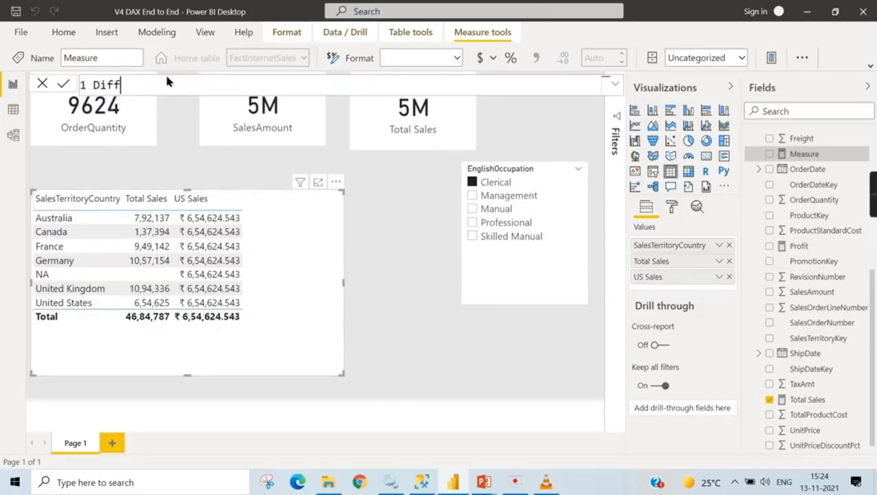
pyautogui.write(' Sales =US')
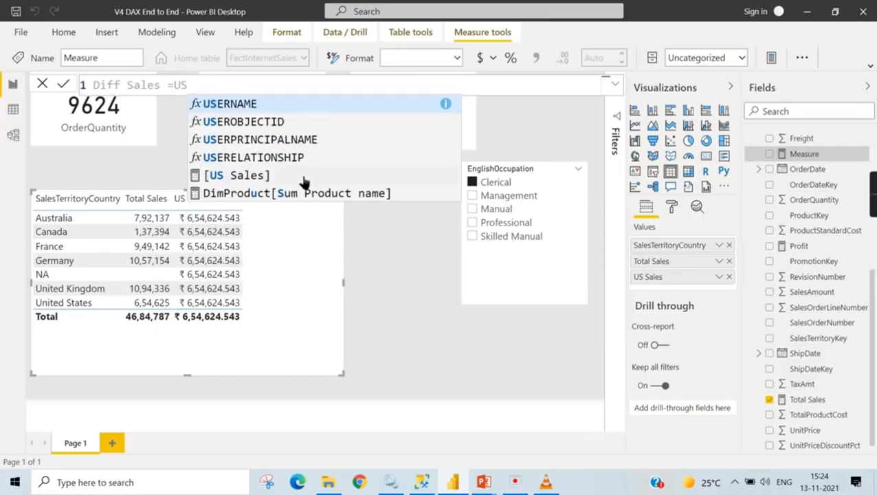
pyautogui.click(306, 175)
pyautogui.write('-')
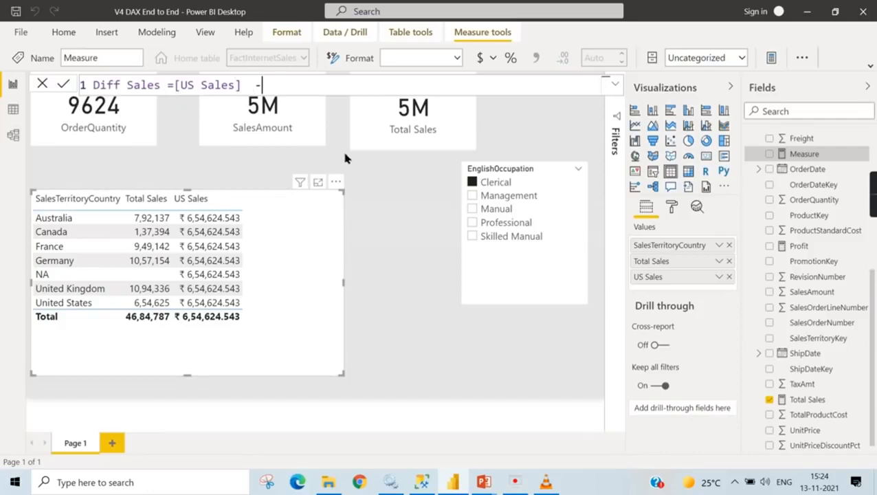
pyautogui.write(' Tota')
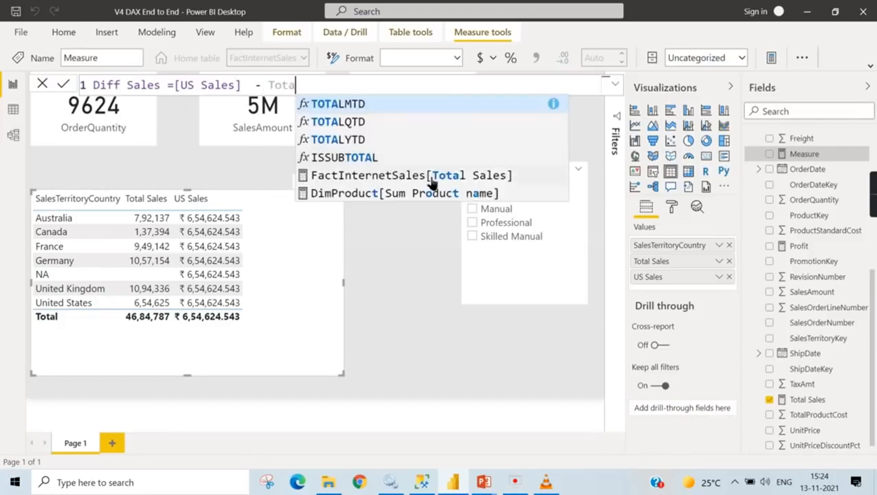
pyautogui.click(470, 177)
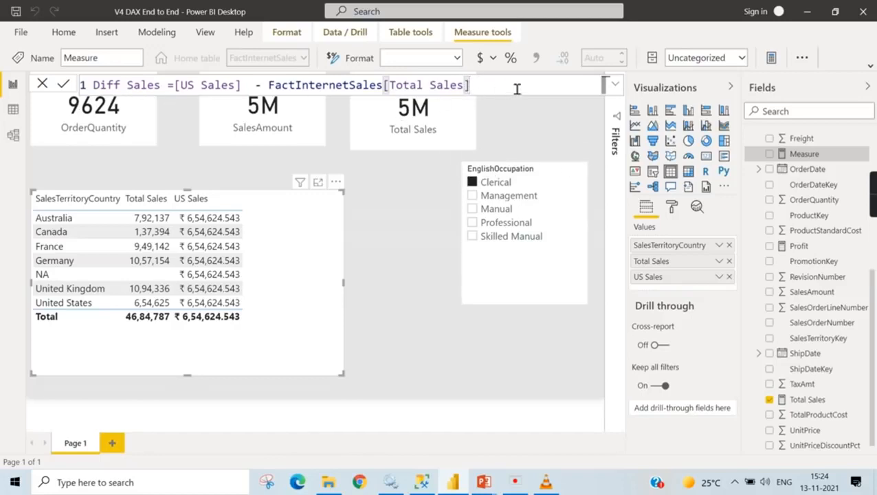
pyautogui.press('Return')
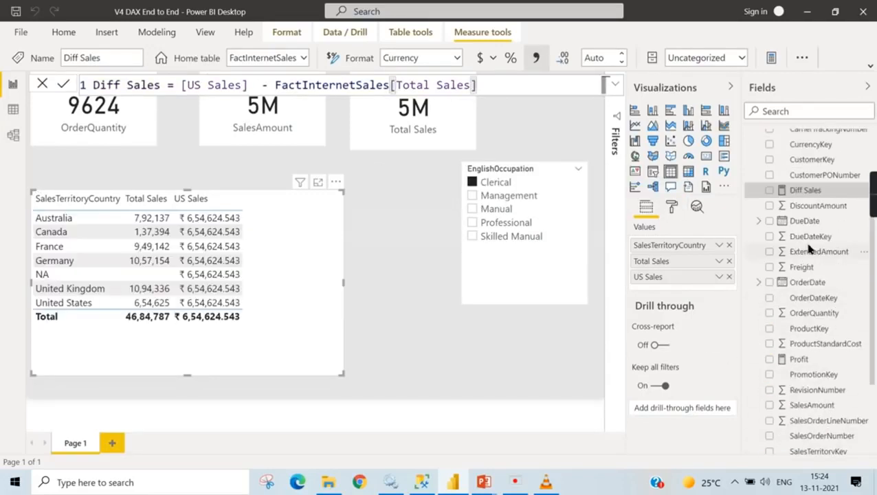
# - Add Diff Sales to the SalesTerritoryCountry table, widen the visual to fit the column and format the measure with 2 decimal places
pyautogui.click(770, 191)
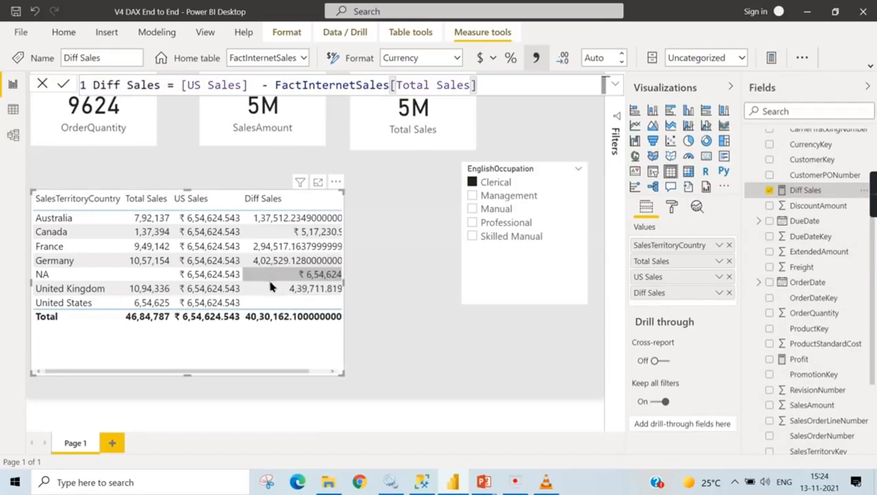
pyautogui.moveTo(342, 374); pyautogui.dragTo(423, 375)
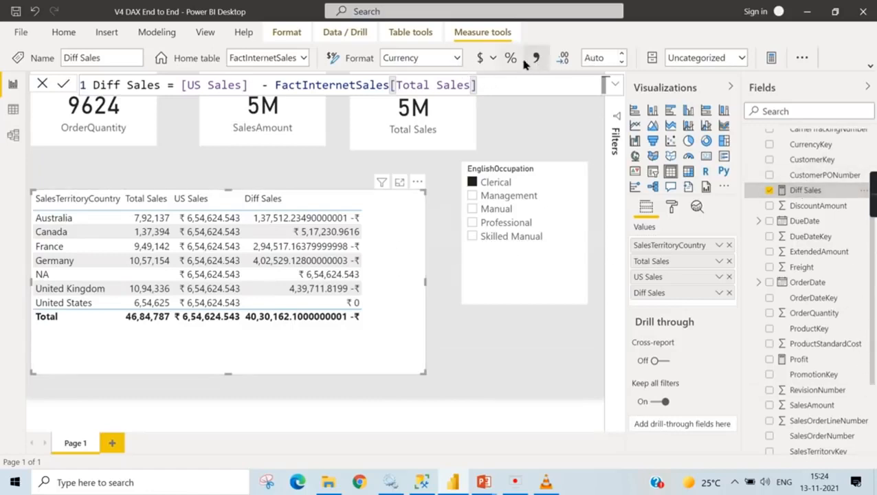
pyautogui.click(594, 58)
pyautogui.write('2')
pyautogui.click(423, 309)
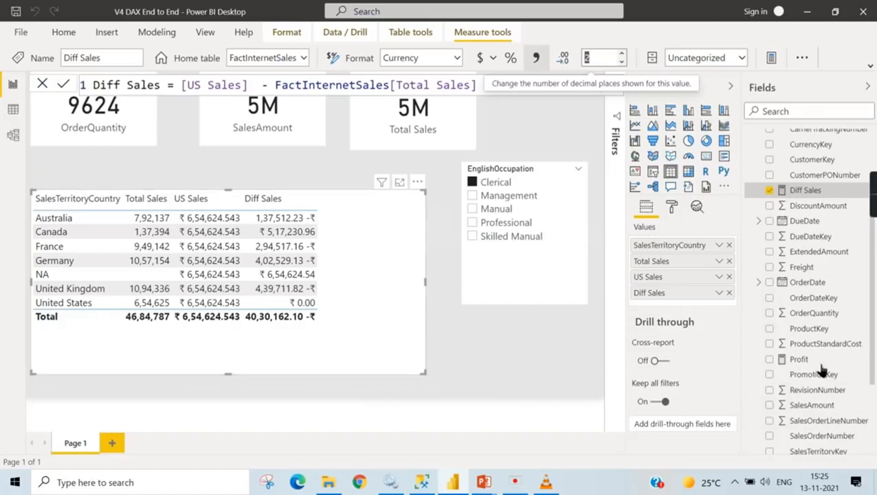
# - Display the US Sales measure's formula and remove the Diff Sales and US Sales columns from the table visual
pyautogui.scroll(-3, 856, 427)
pyautogui.click(812, 448)
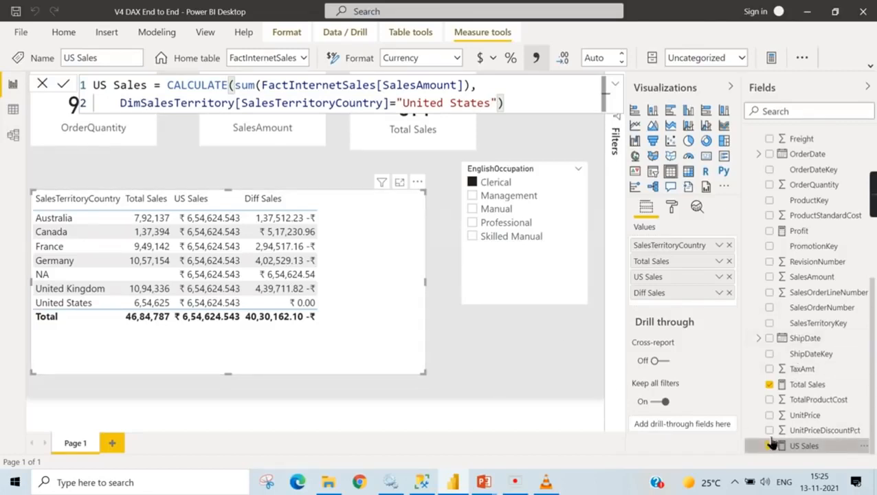
pyautogui.click(728, 293)
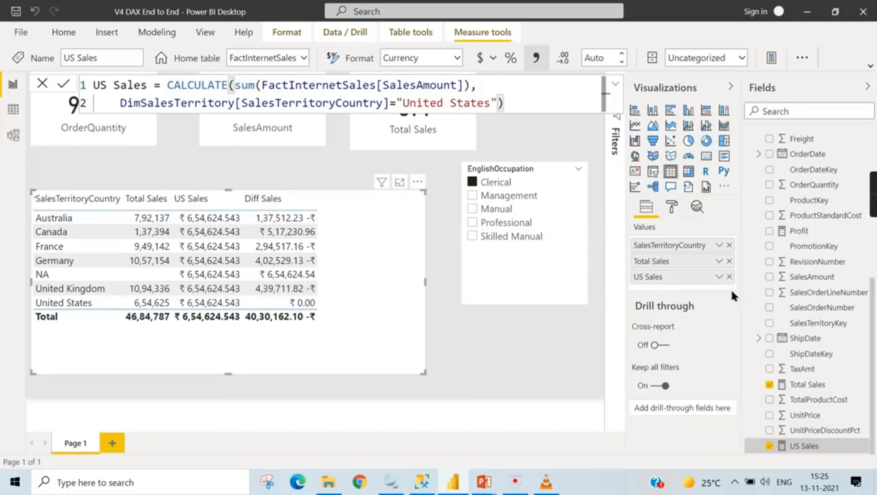
pyautogui.click(728, 276)
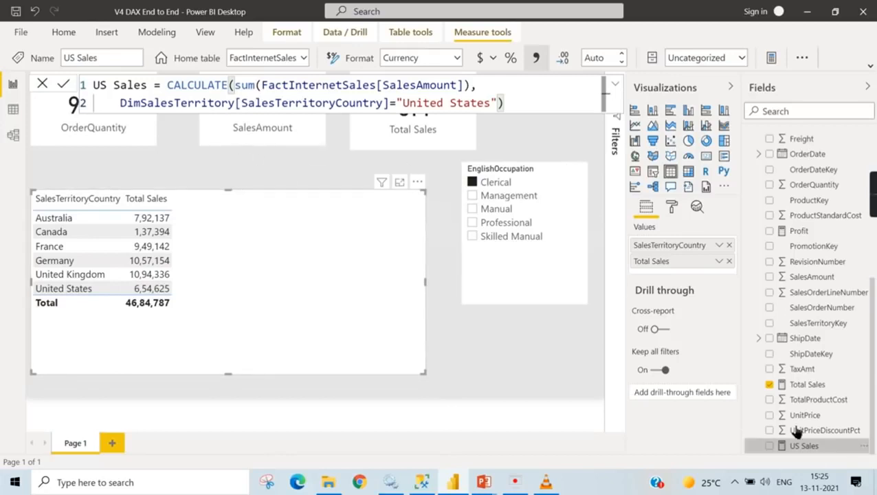
# - Copy the US Sales formula text and create a new measure in FactInternetSales
pyautogui.hotkey('ctrl', 'a')
pyautogui.hotkey('ctrl', 'c')
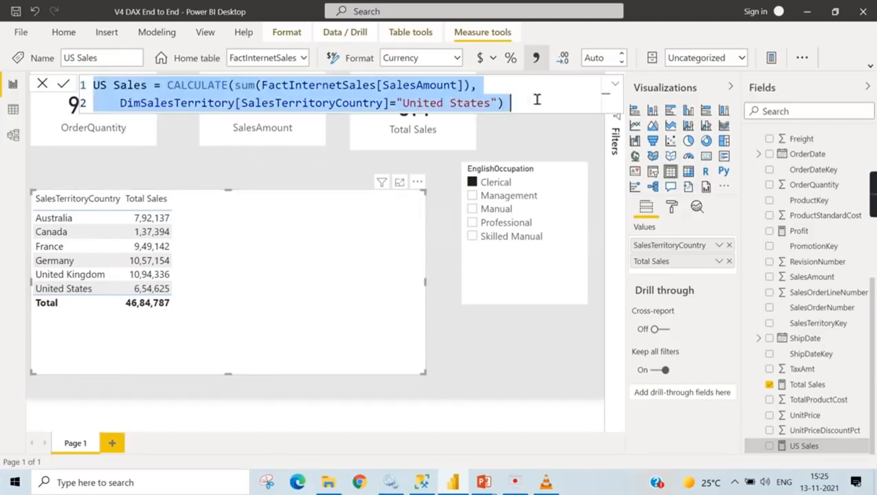
pyautogui.rightClick(802, 421)
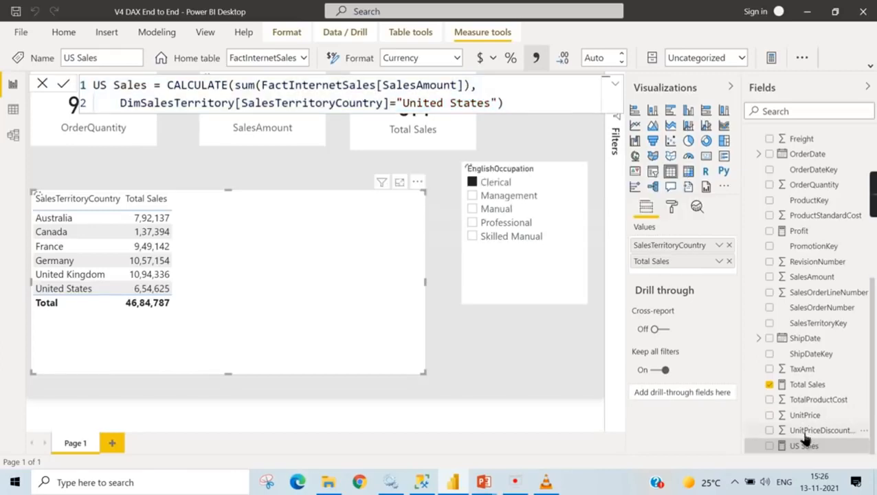
pyautogui.rightClick(804, 436)
pyautogui.click(725, 241)
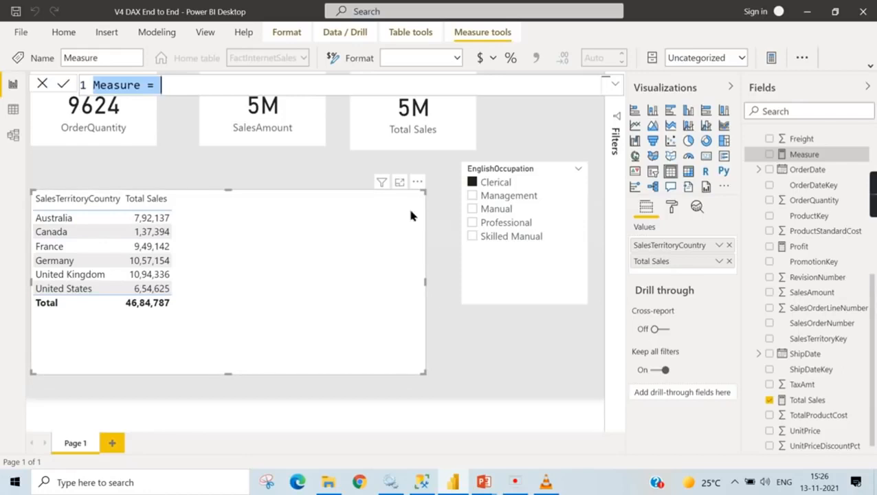
# - Name the new measure All country Sales and paste the copied CALCULATE expression after its equals sign, removing the duplicate US Sales name
pyautogui.doubleClick(114, 88)
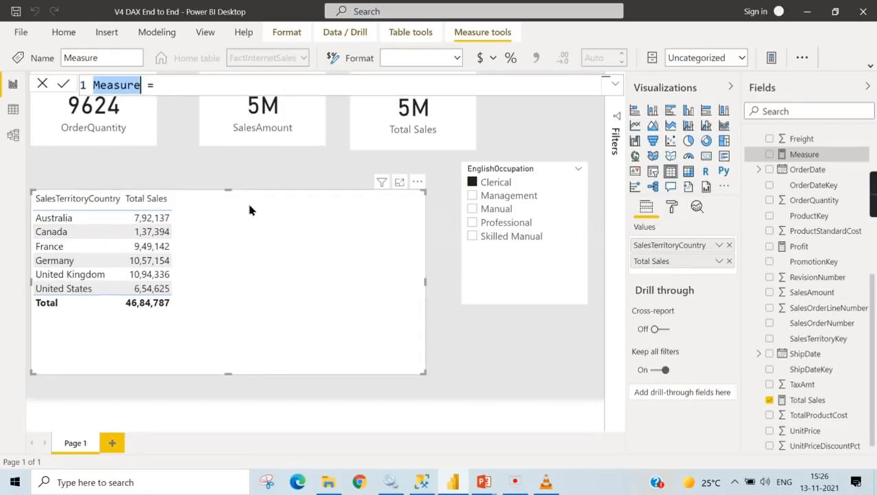
pyautogui.write('All country Sales')
pyautogui.press('End')
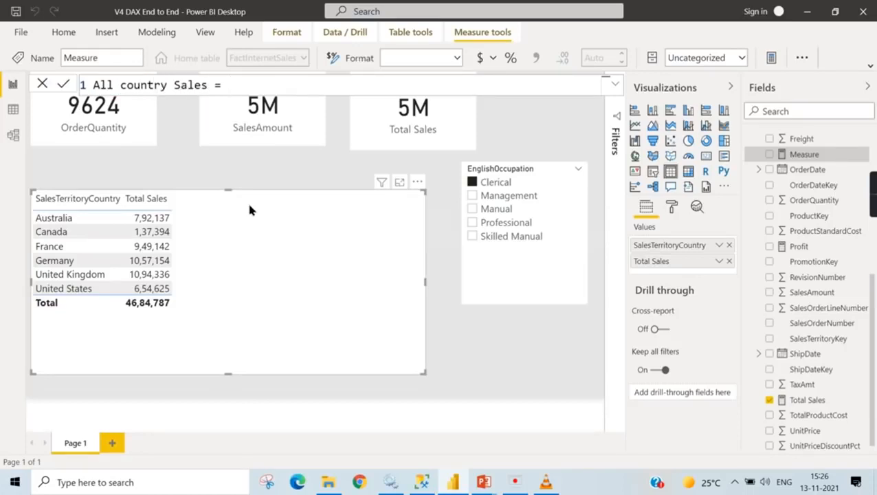
pyautogui.hotkey('ctrl', 'v')
pyautogui.moveTo(228, 85); pyautogui.dragTo(301, 85)
pyautogui.press('BackSpace')
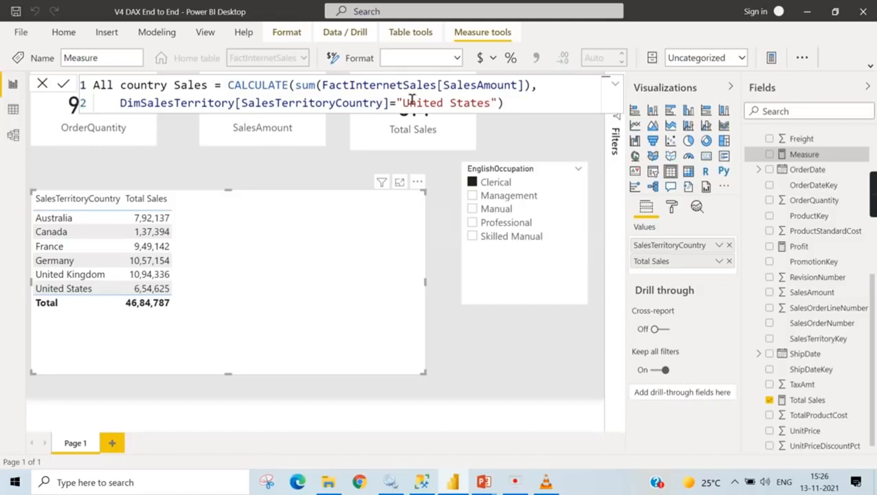
# - Remove the ="United States" condition from the CALCULATE filter and put the All( function before DimSalesTerritory[SalesTerritoryCountry]
pyautogui.moveTo(396, 102); pyautogui.dragTo(502, 103)
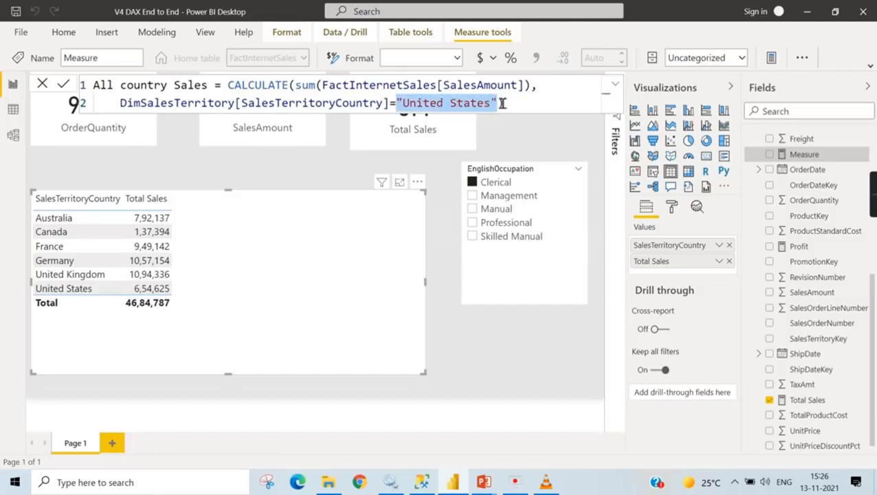
pyautogui.press('BackSpace')
pyautogui.press('BackSpace')
pyautogui.write(')')
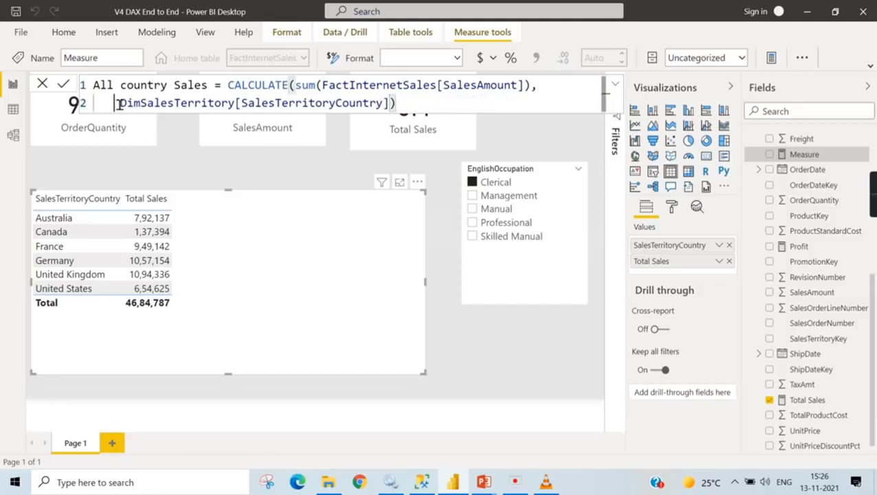
pyautogui.press('Home')
pyautogui.write('All')
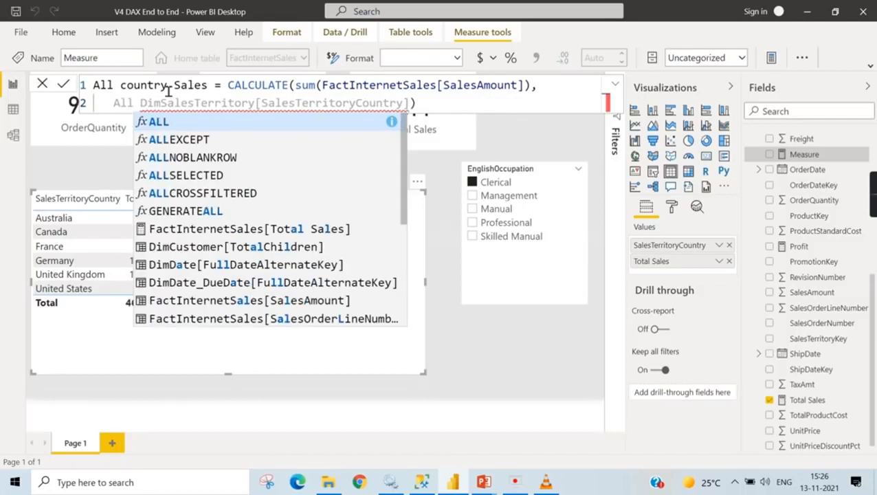
pyautogui.write('(')
pyautogui.press('Escape')
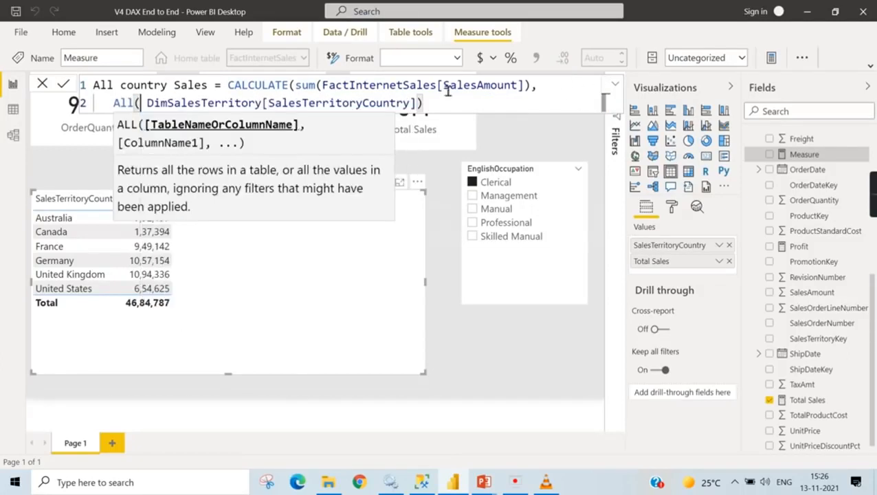
# - Close the CALCULATE formula, save the All country Sales measure and add it to the SalesTerritoryCountry table visual
pyautogui.click(437, 107)
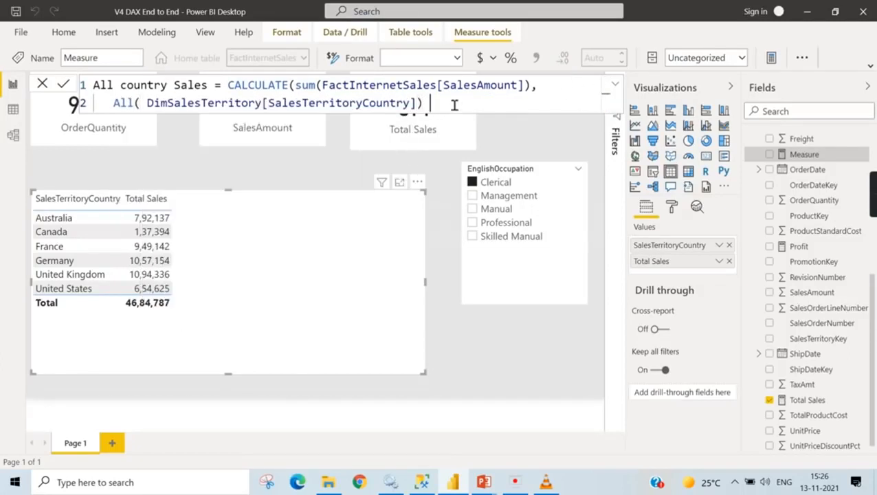
pyautogui.write(')')
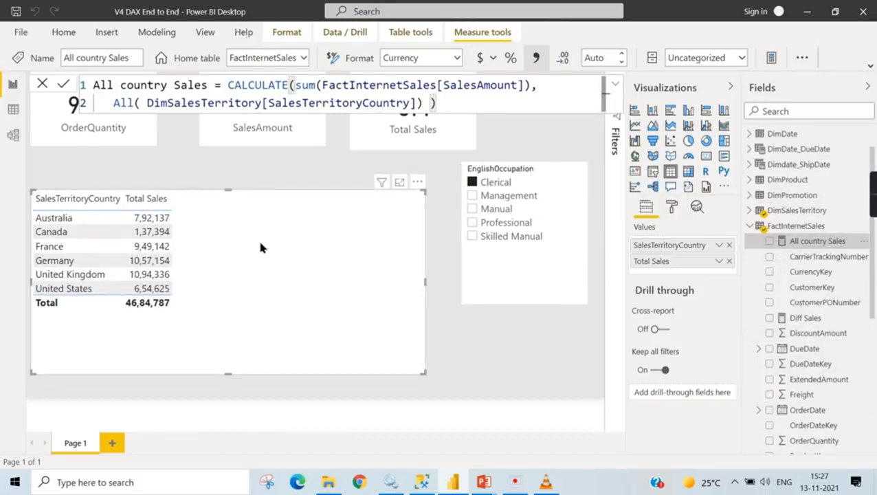
pyautogui.click(769, 241)
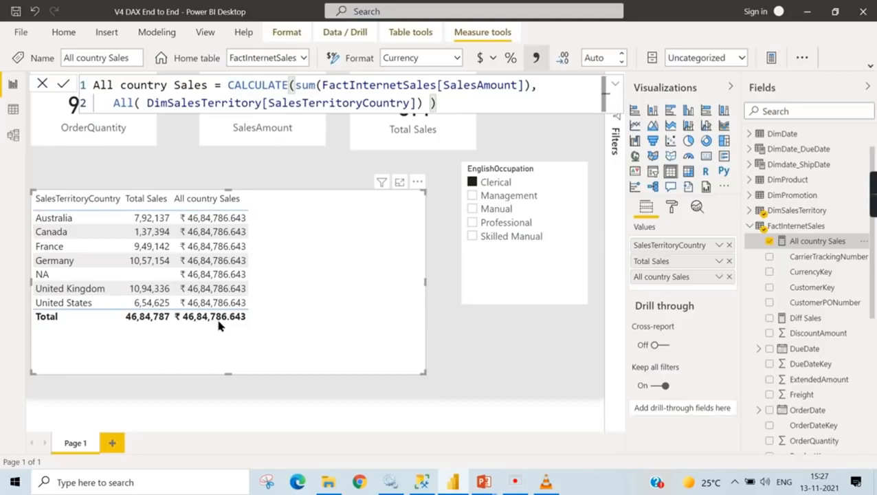
# - Create another new measure in FactInternetSales and name it % contribution
pyautogui.rightClick(820, 247)
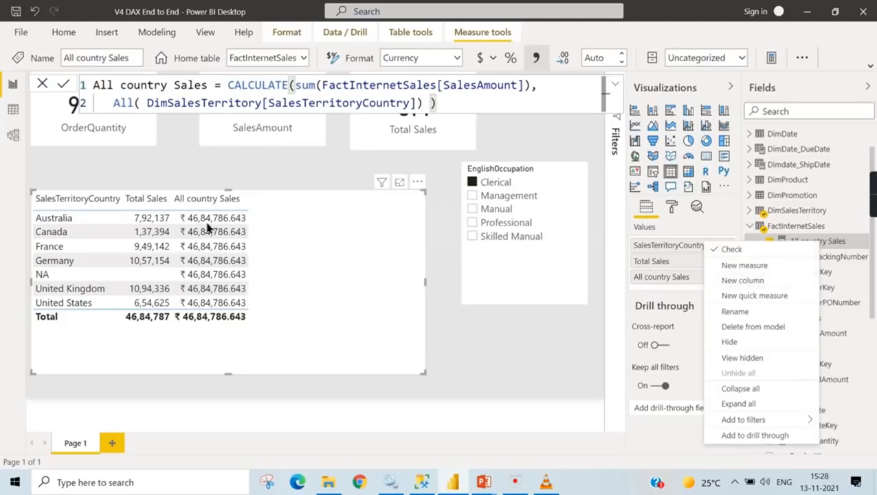
pyautogui.click(724, 264)
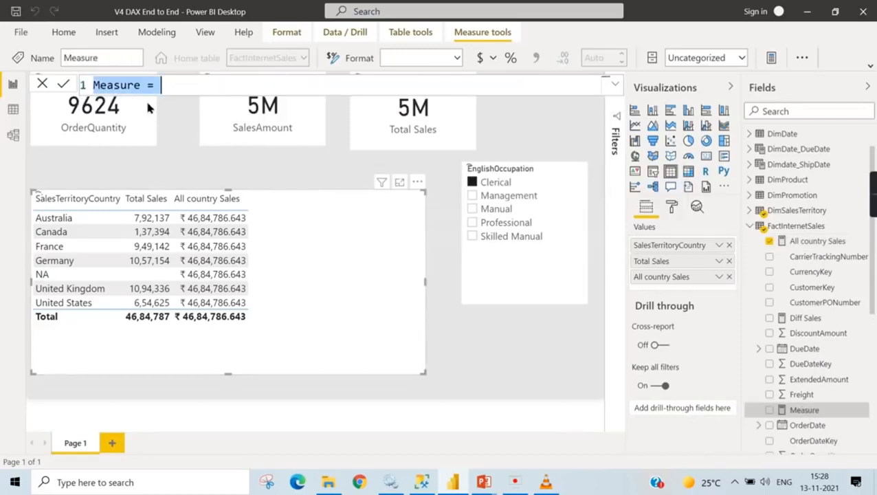
pyautogui.doubleClick(100, 88)
pyautogui.write('% cont')
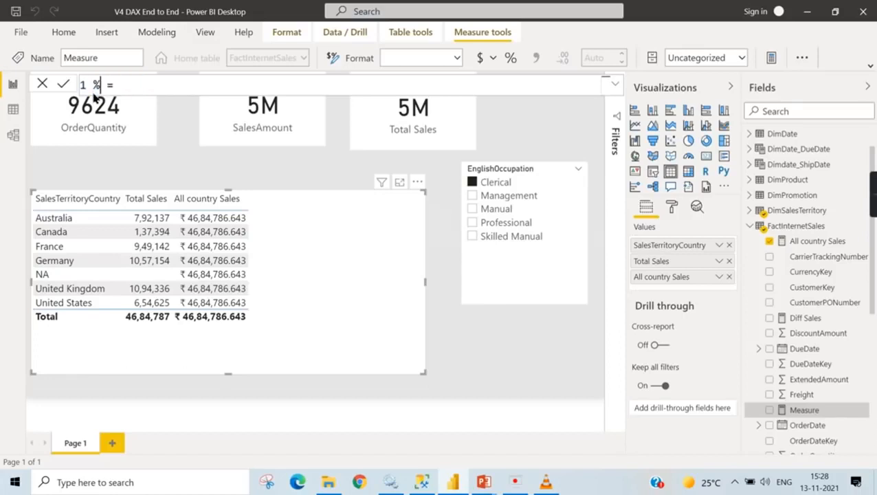
pyautogui.write('ribution')
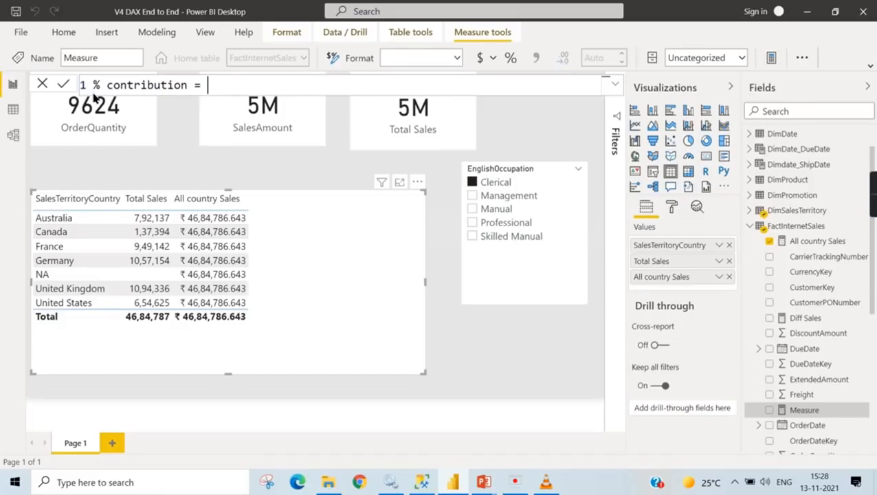
# - Enter FactInternetSales[Total Sales] / FactInternetSales[All country Sales] as the expression of the % contribution measure
pyautogui.write('t')
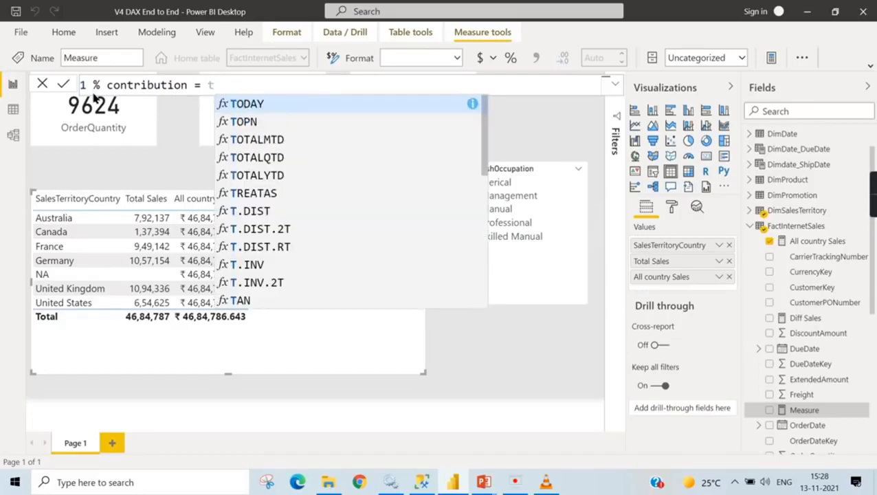
pyautogui.write('otal')
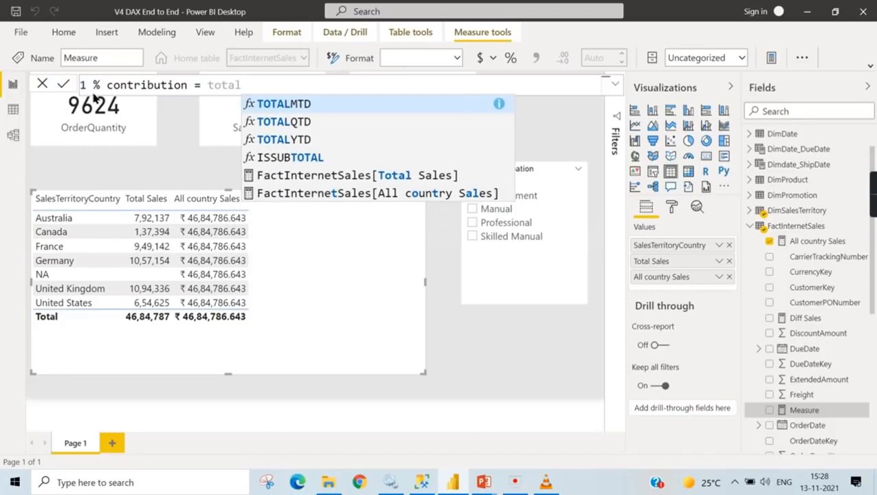
pyautogui.click(337, 176)
pyautogui.write('/Al')
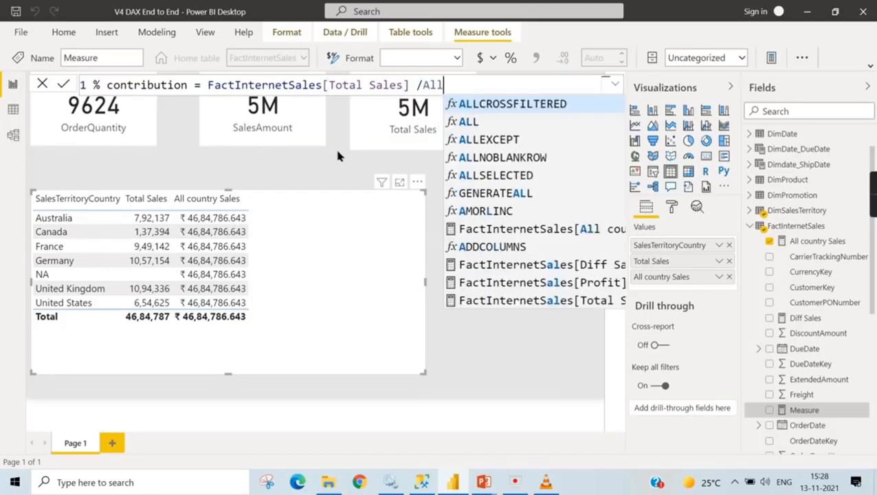
pyautogui.write('l')
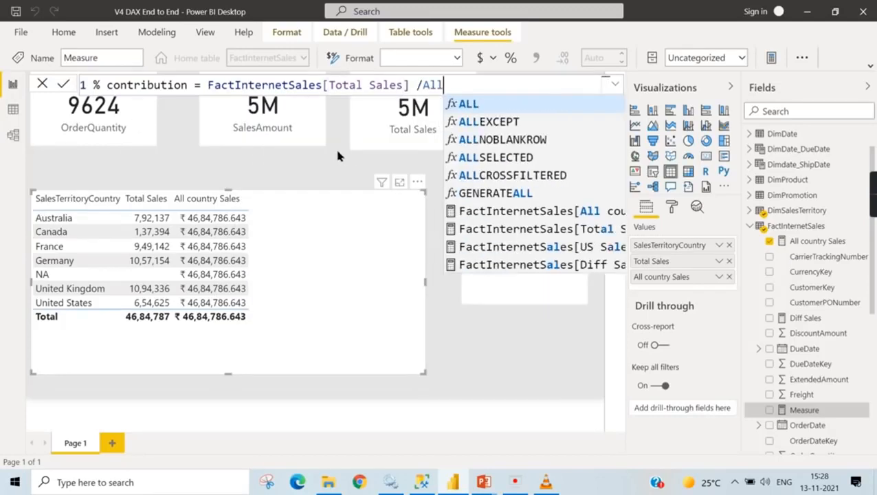
pyautogui.click(560, 213)
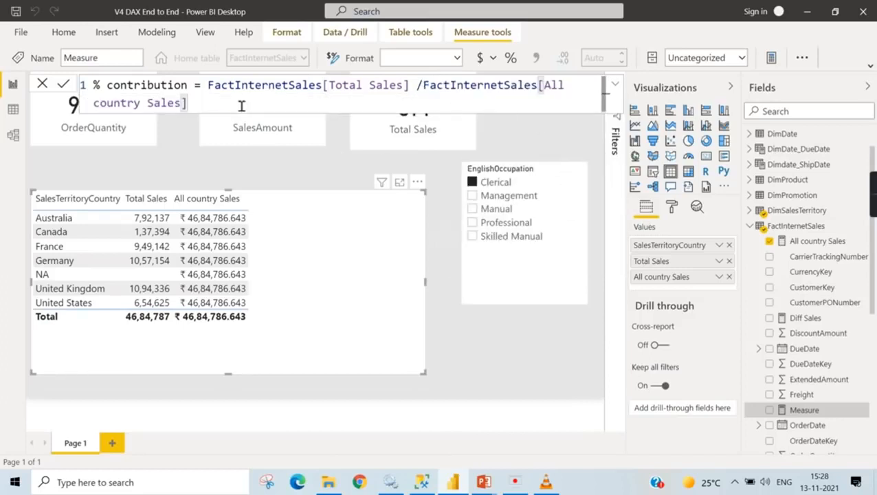
# - Format the % contribution measure as a percentage and add it to the SalesTerritoryCountry table visual
pyautogui.click(512, 60)
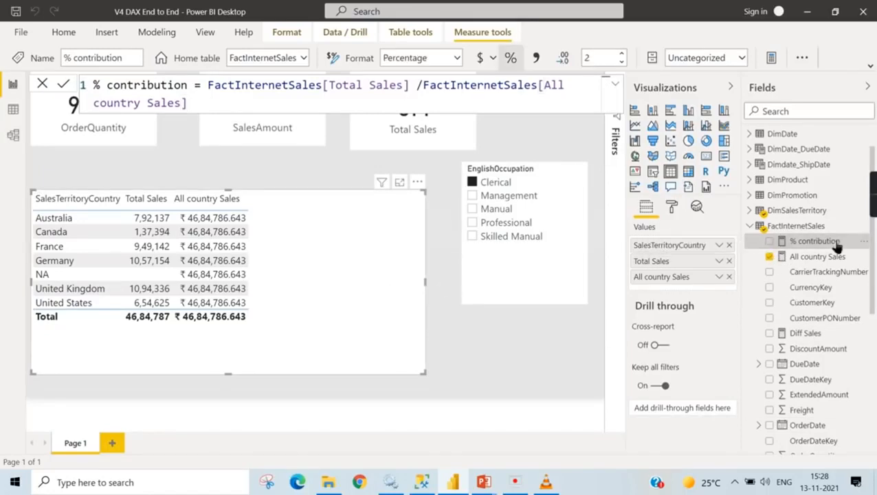
pyautogui.click(769, 242)
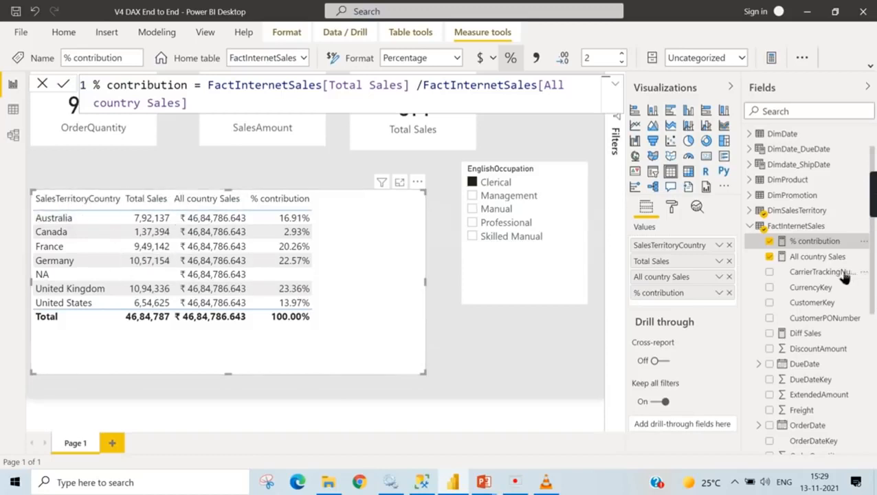
# - Compare the DAX formulas of the All country Sales and % contribution measures, and return to the report canvas
pyautogui.click(813, 257)
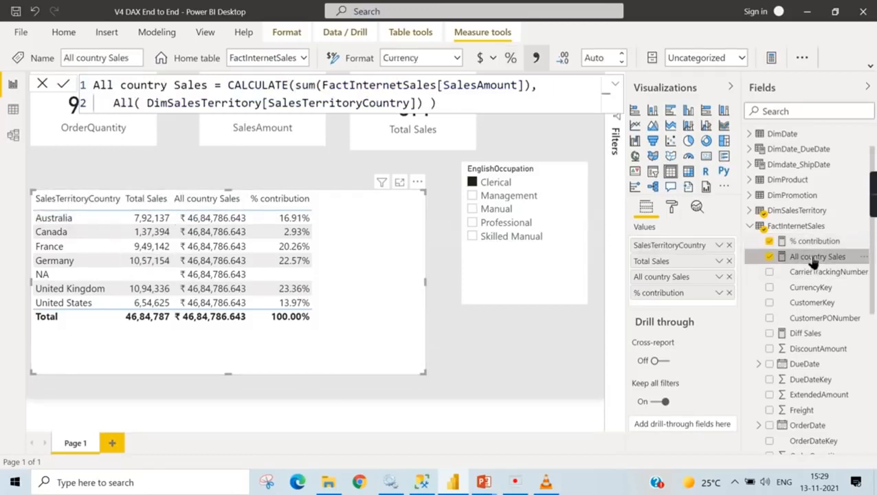
pyautogui.click(816, 242)
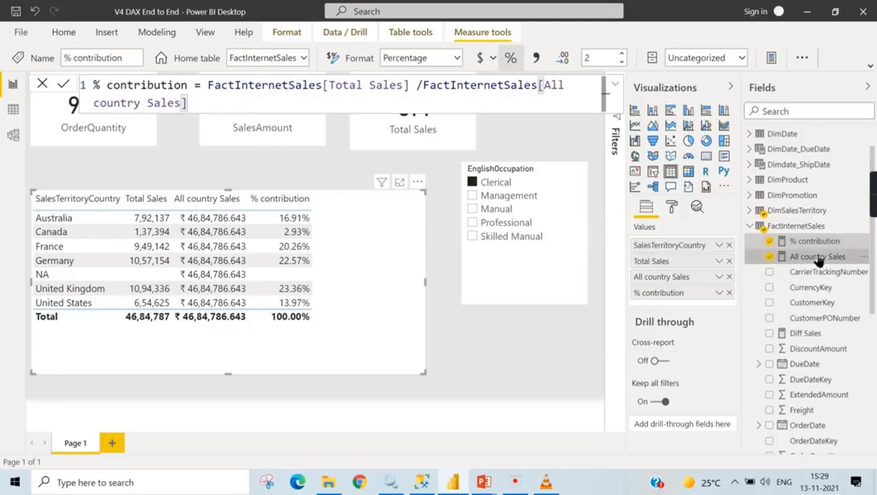
pyautogui.click(818, 258)
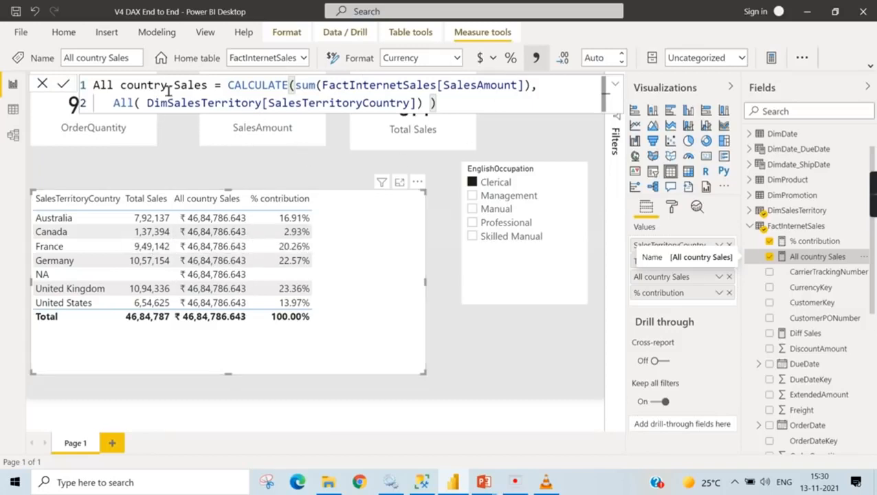
pyautogui.click(451, 341)
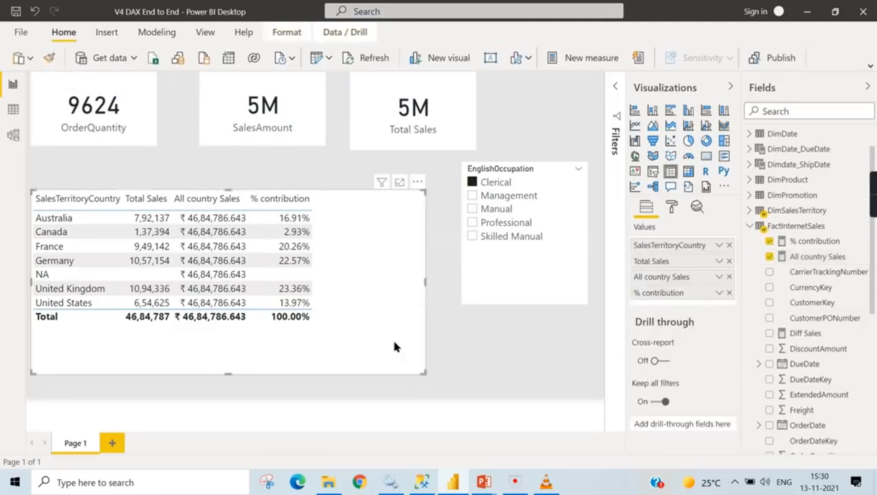
# - Switch the EnglishOccupation slicer from Clerical to Management and show the All country Sales formula
pyautogui.click(500, 182)
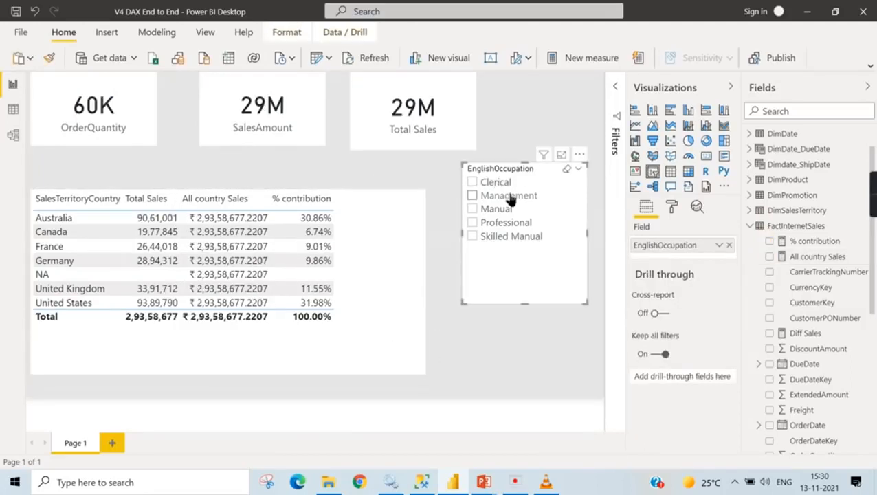
pyautogui.click(509, 197)
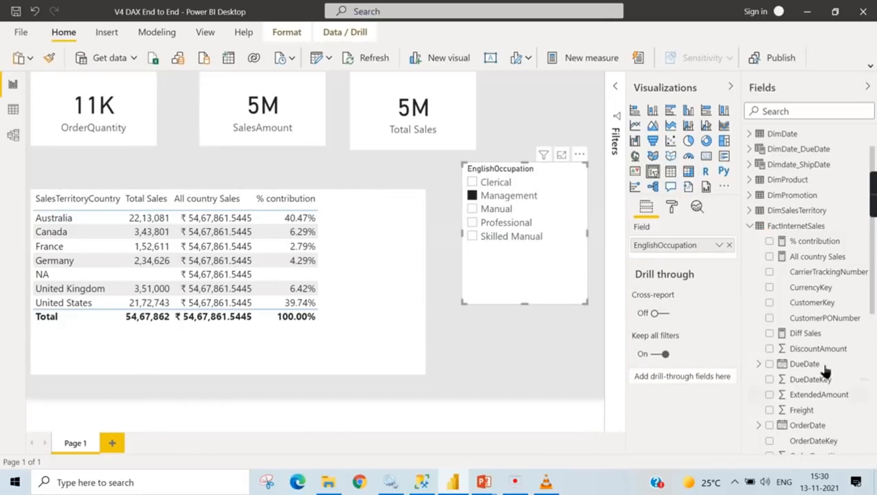
pyautogui.click(817, 257)
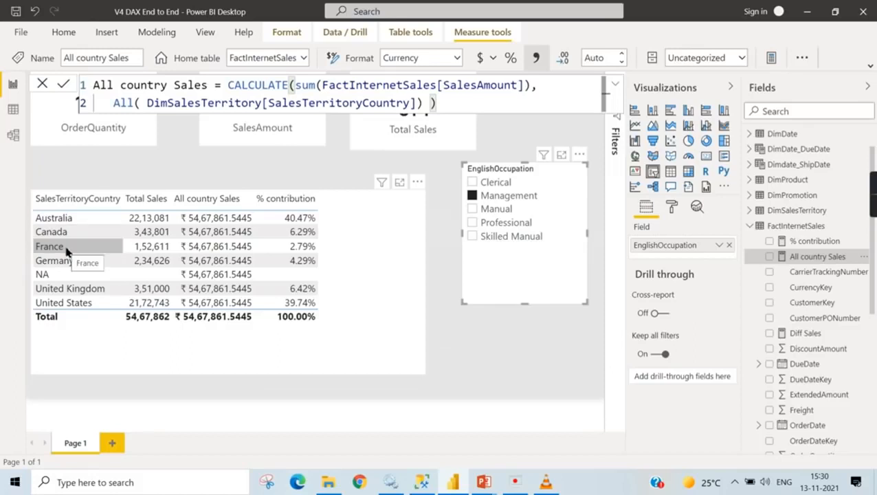
# - Clear the Management selection from the EnglishOccupation slicer and deselect all visuals on the page
pyautogui.click(525, 196)
pyautogui.click(542, 377)
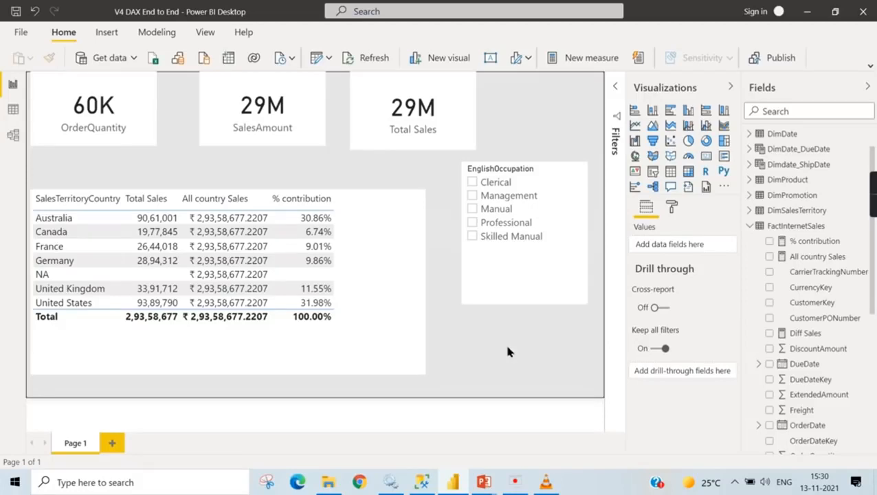
pyautogui.moveTo(873, 201)
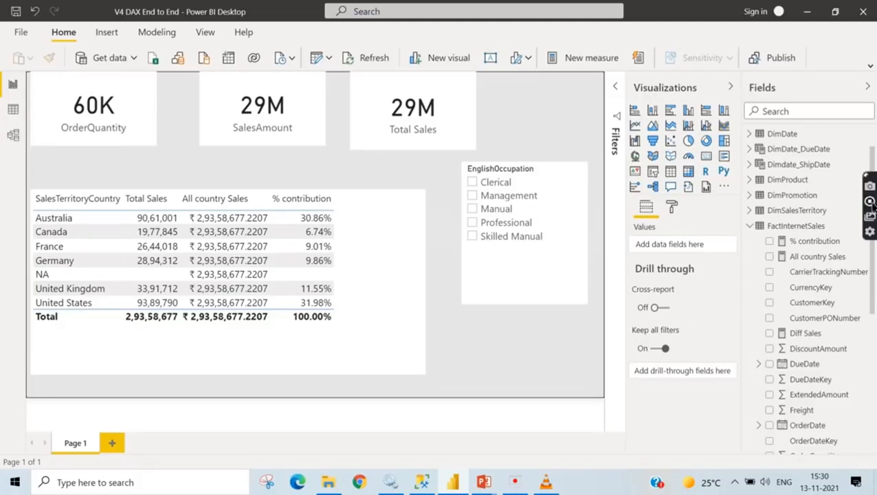
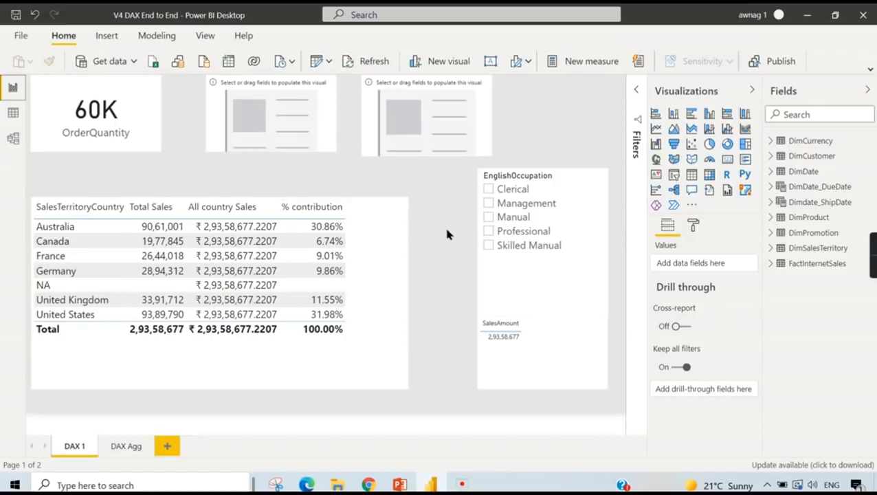
# - Add SalesAmount from FactInternetSales to the empty card beside the OrderQuantity card
pyautogui.click(286, 106)
pyautogui.click(772, 266)
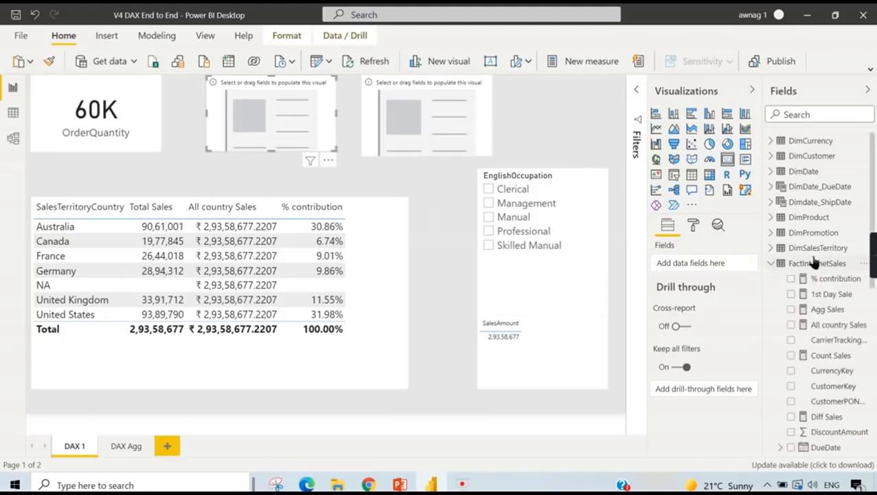
pyautogui.scroll(-5, 833, 399)
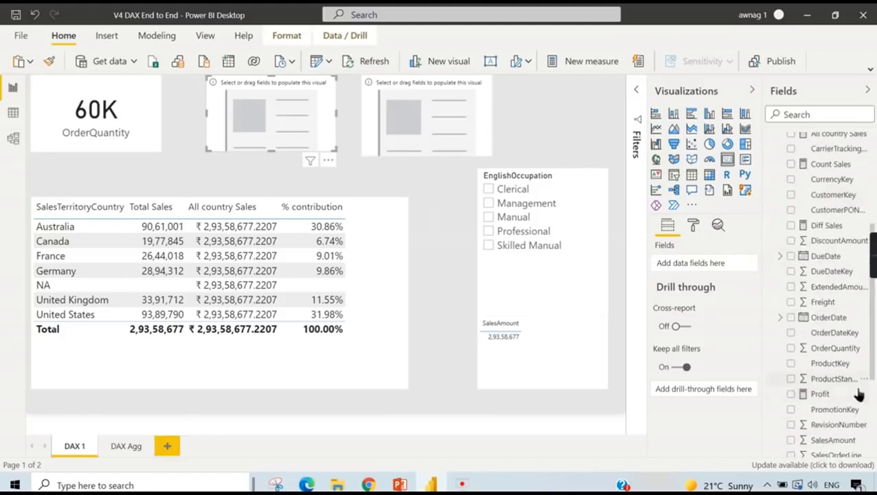
pyautogui.scroll(-2, 846, 393)
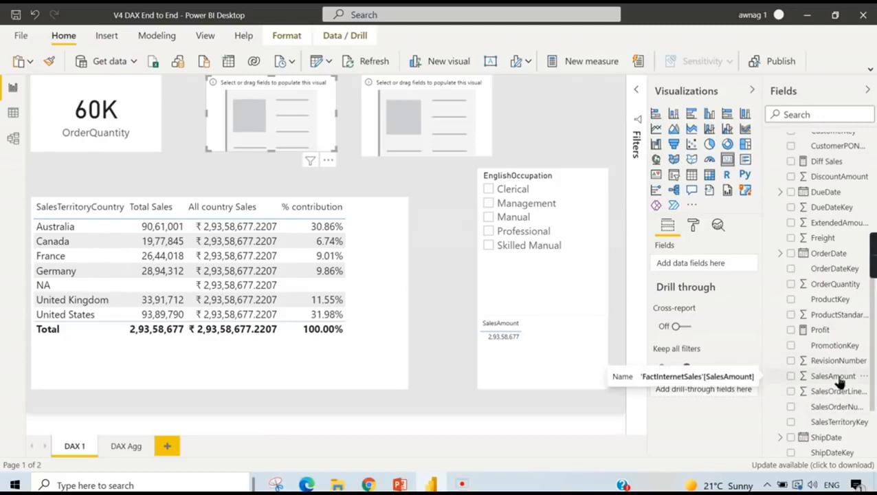
pyautogui.moveTo(840, 382); pyautogui.dragTo(696, 261)
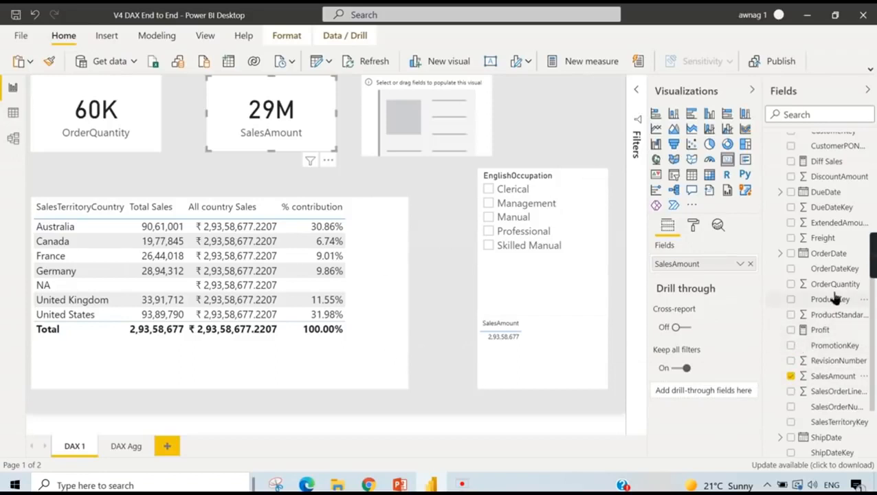
pyautogui.scroll(2, 829, 233)
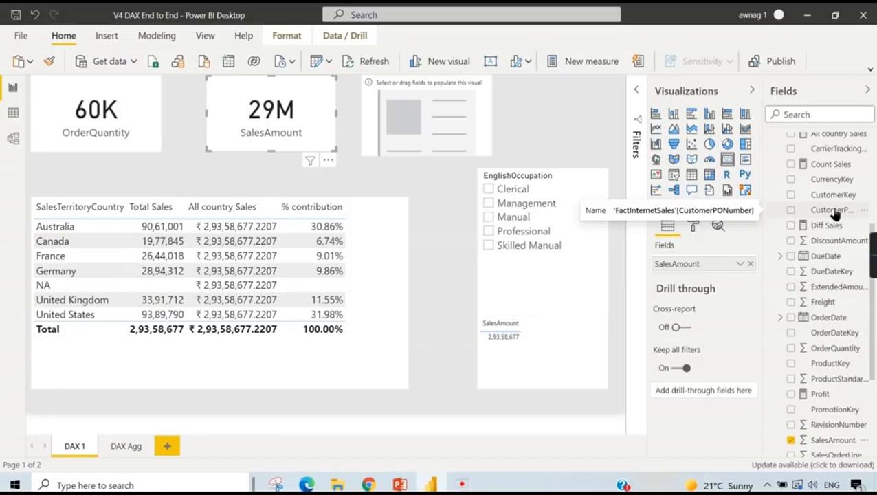
pyautogui.click(392, 84)
pyautogui.moveTo(833, 210); pyautogui.dragTo(716, 264)
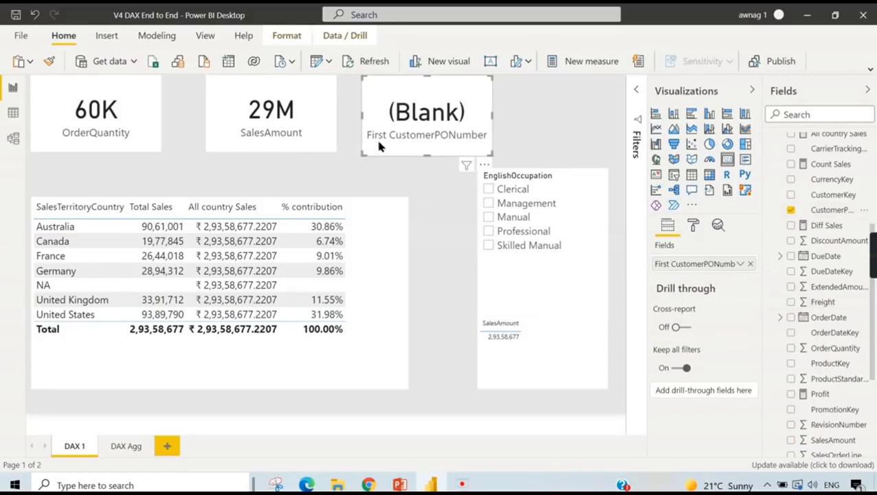
pyautogui.click(751, 263)
# - Review the aggregation options available for the SalesAmount field in its card
pyautogui.click(308, 128)
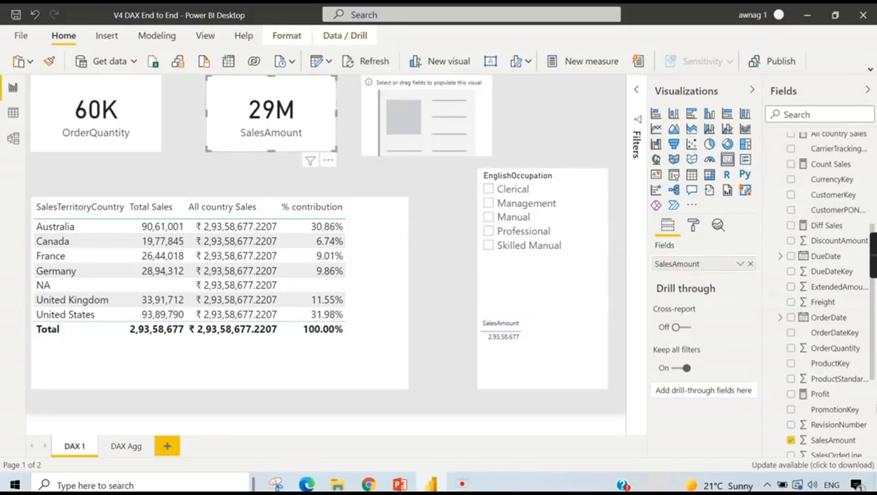
pyautogui.scroll(-3, 821, 288)
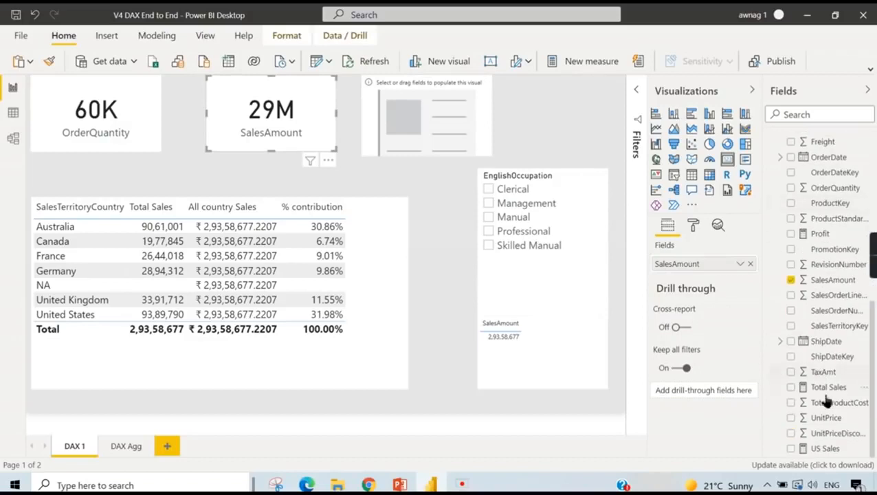
pyautogui.click(819, 282)
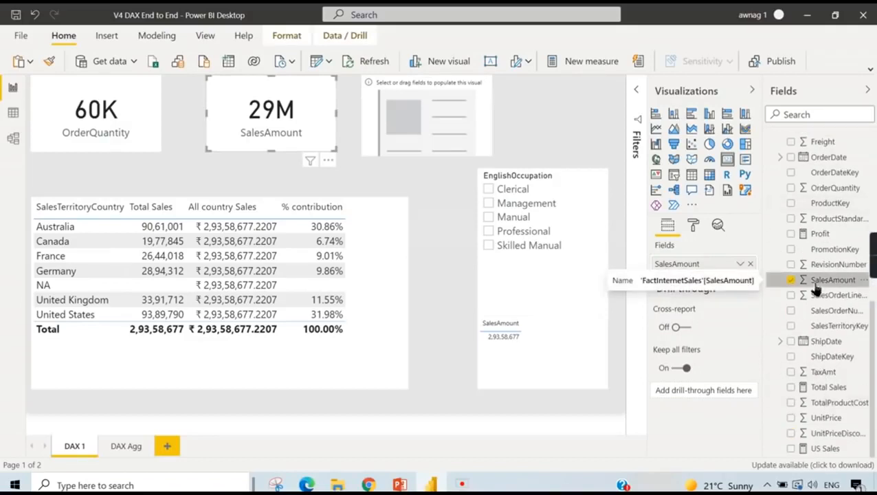
pyautogui.click(740, 264)
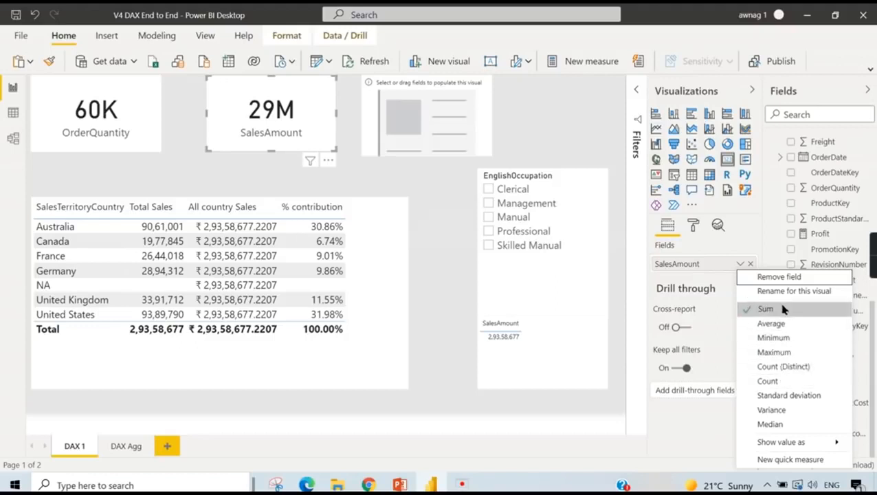
pyautogui.click(825, 192)
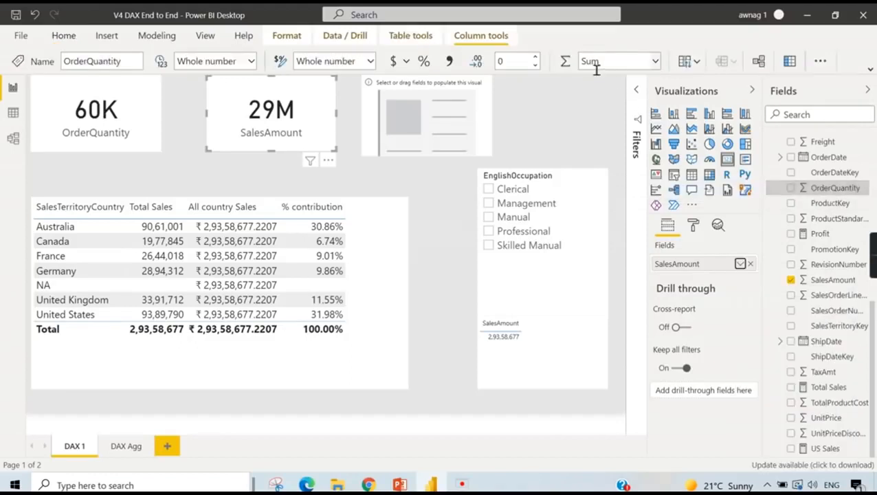
# - Expand the ribbon and examine the default summarization options of the SalesAmount column
pyautogui.click(870, 71)
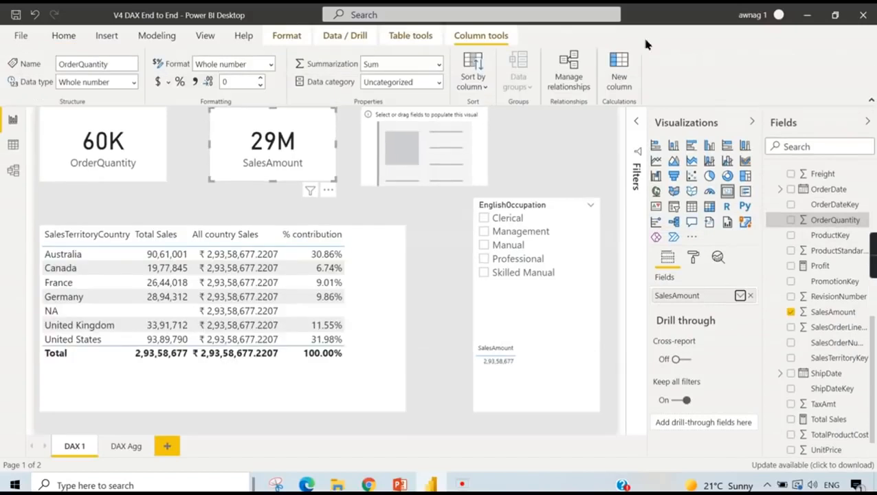
pyautogui.click(833, 312)
pyautogui.click(439, 64)
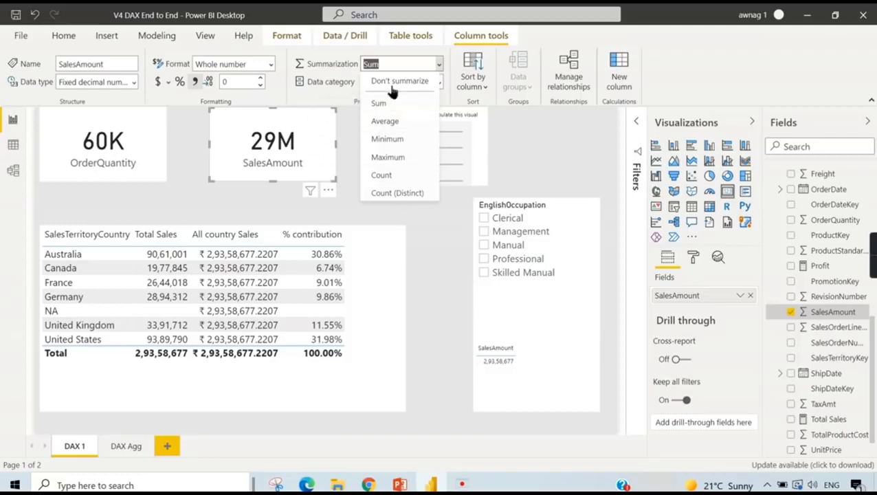
pyautogui.scroll(-1, 823, 317)
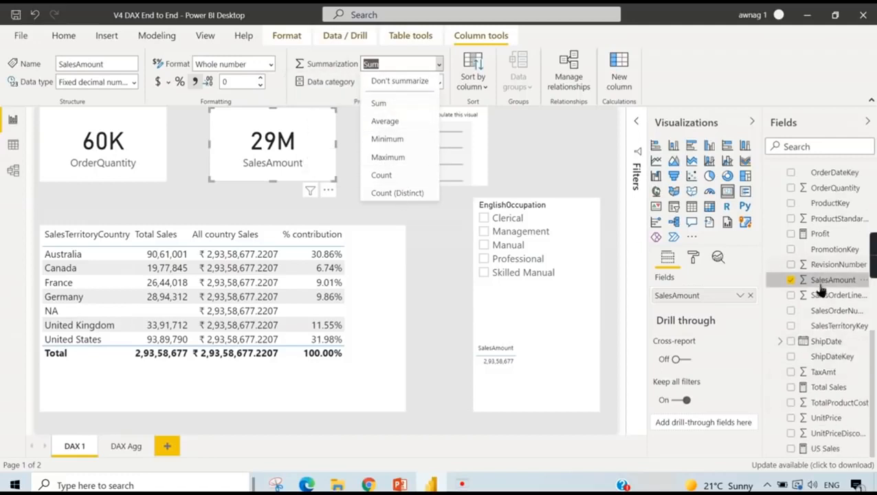
pyautogui.click(822, 282)
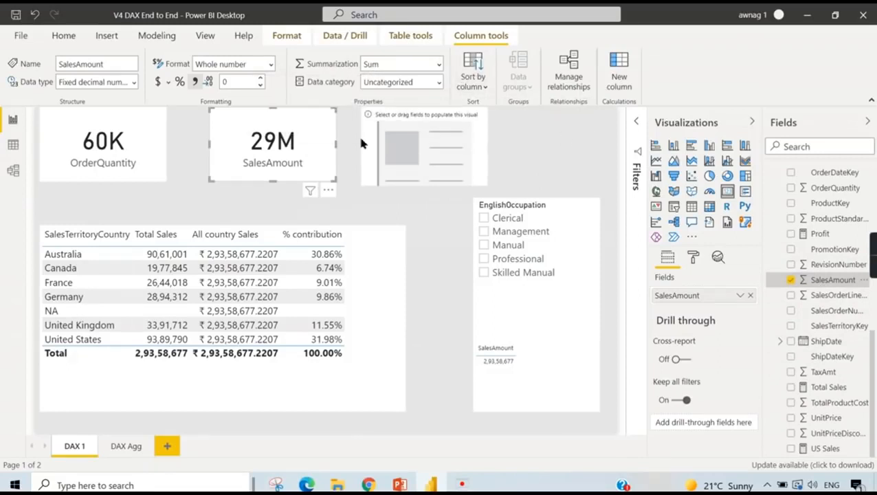
# - Examine the default summarization options of the OrderQuantity column, and reselect the SalesAmount card
pyautogui.click(843, 193)
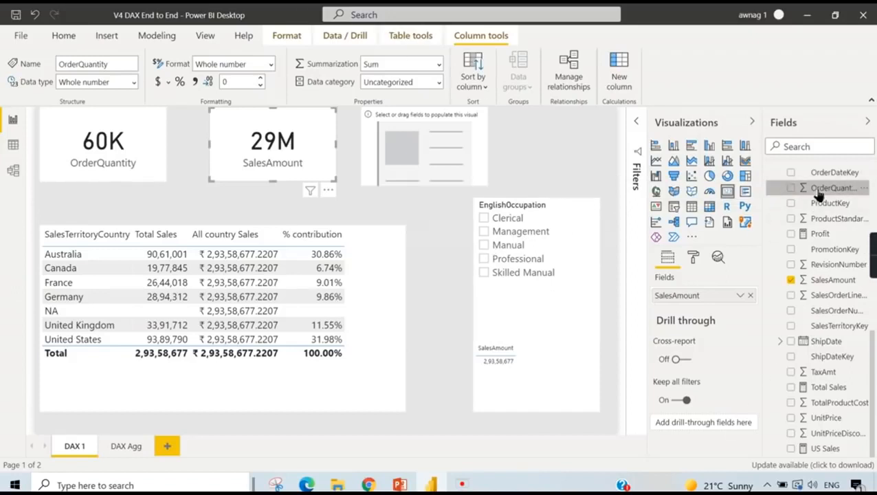
pyautogui.click(438, 64)
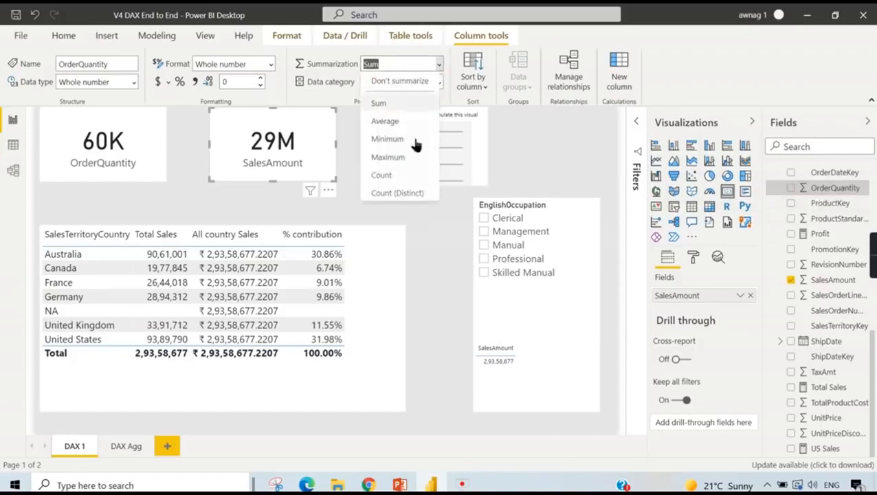
pyautogui.click(549, 137)
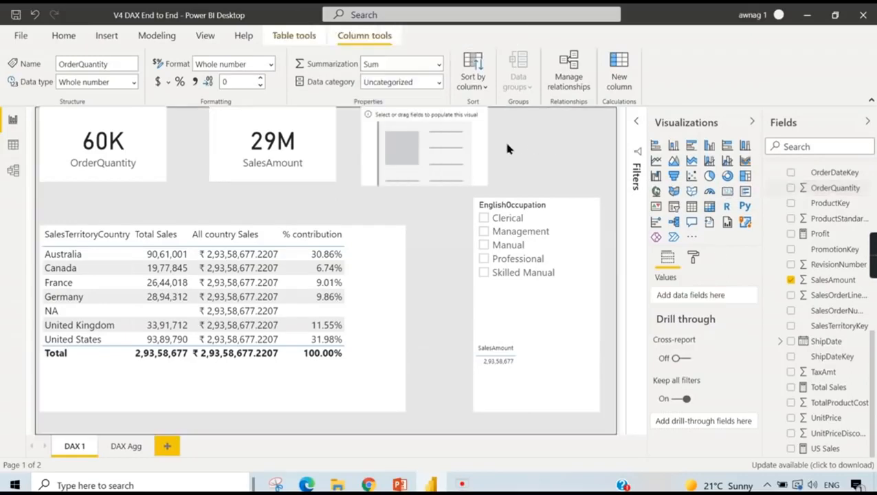
pyautogui.click(474, 156)
pyautogui.click(308, 162)
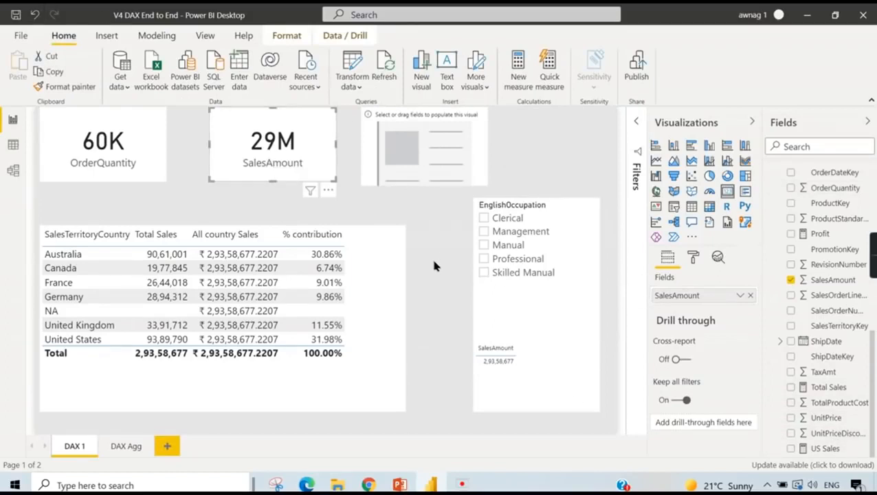
# - Show the DAX formula of the Total Sales measure and enlarge its text for reading
pyautogui.click(830, 389)
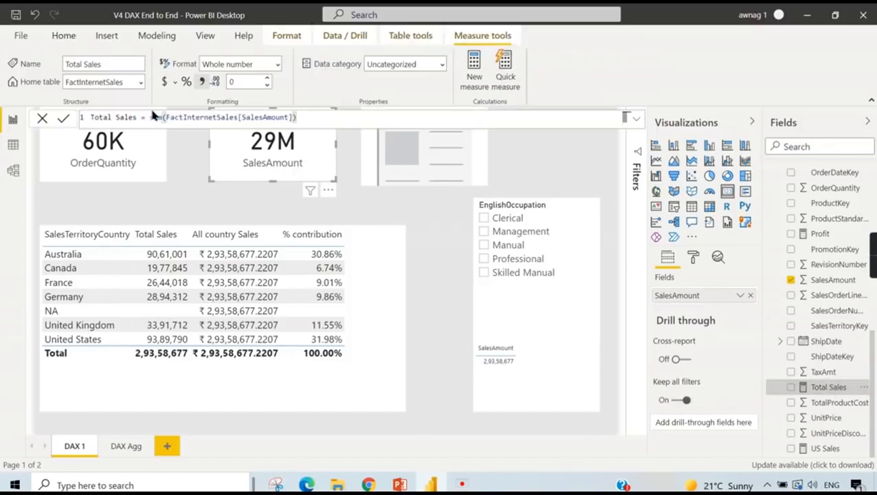
pyautogui.scroll(4, 343, 122)
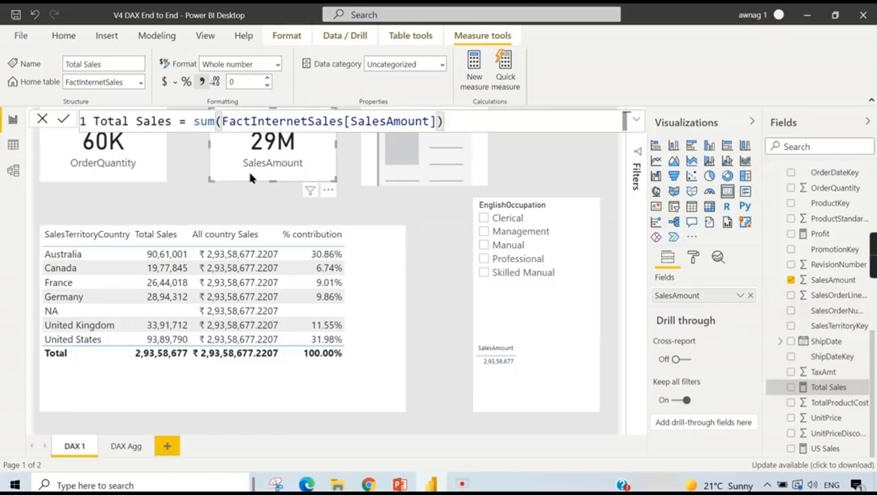
pyautogui.click(187, 126)
pyautogui.click(194, 128)
# - Add the Total Sales measure to the remaining empty card
pyautogui.click(428, 166)
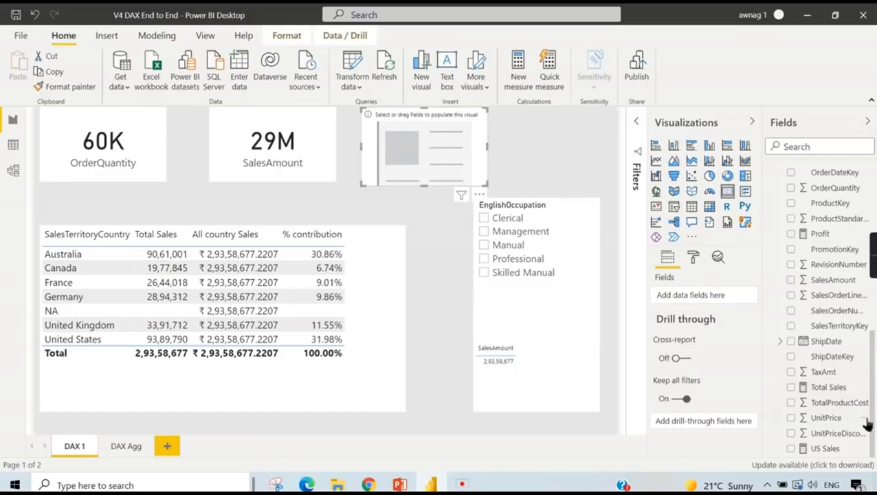
pyautogui.moveTo(829, 388); pyautogui.dragTo(715, 297)
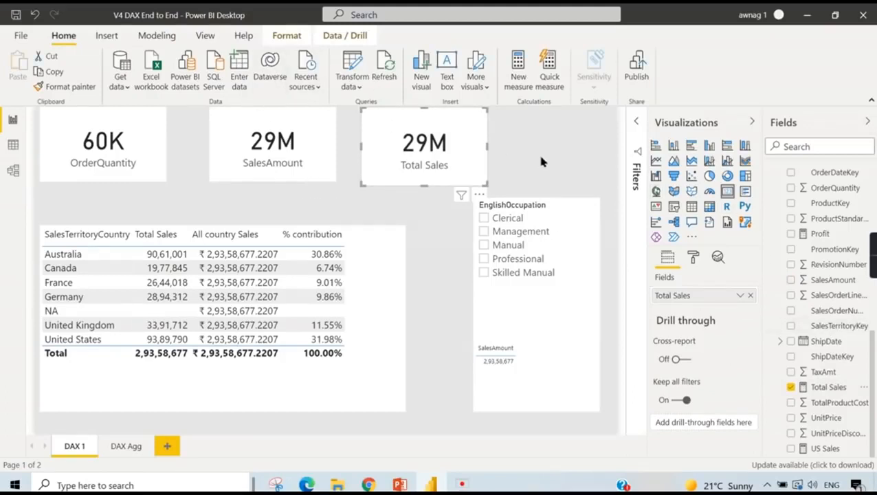
# - Inspect the Total Sales formula and compare it with the column properties of SalesAmount in its card
pyautogui.click(829, 387)
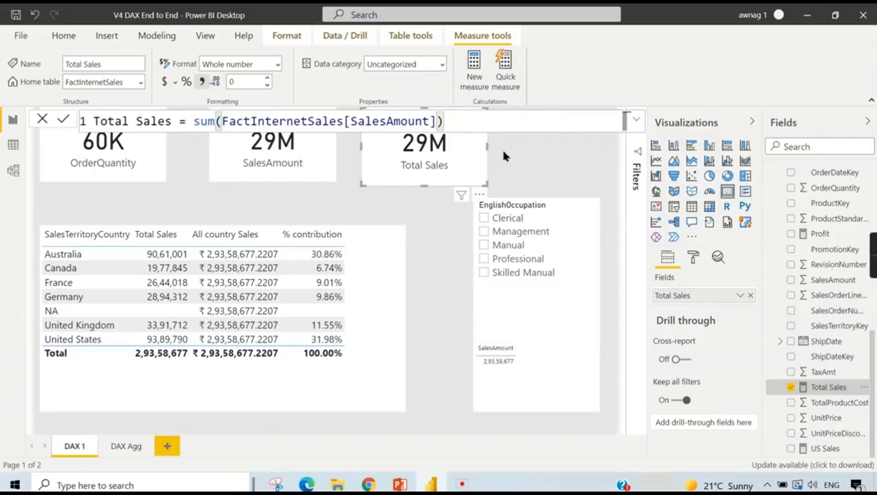
pyautogui.click(550, 155)
pyautogui.click(309, 176)
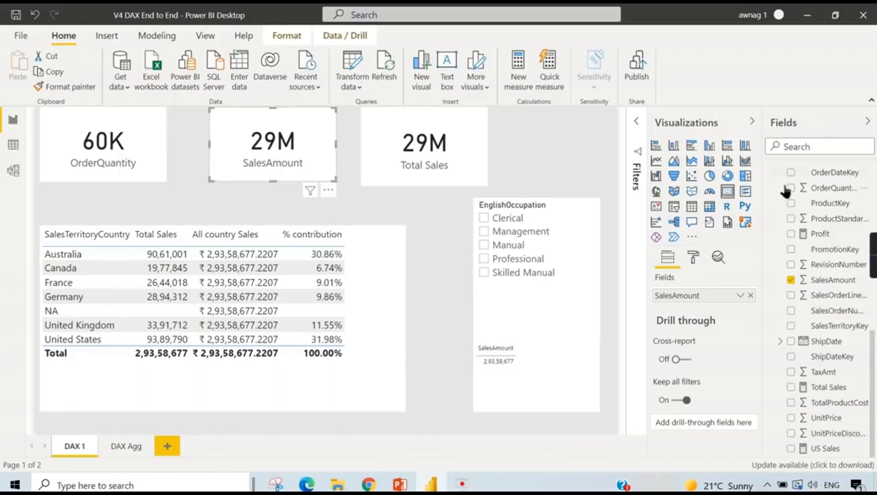
pyautogui.click(836, 281)
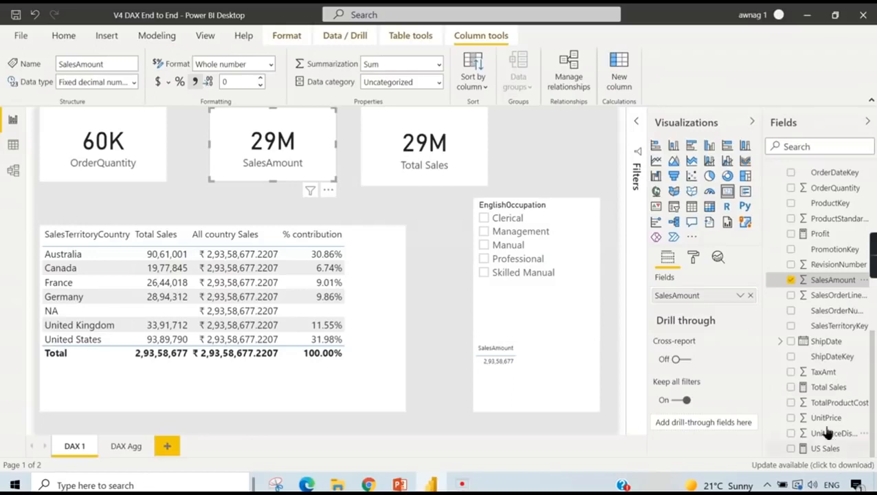
# - Try the column reference as Sales_Amount in the Total Sales formula, and restore it to SalesAmount
pyautogui.click(828, 388)
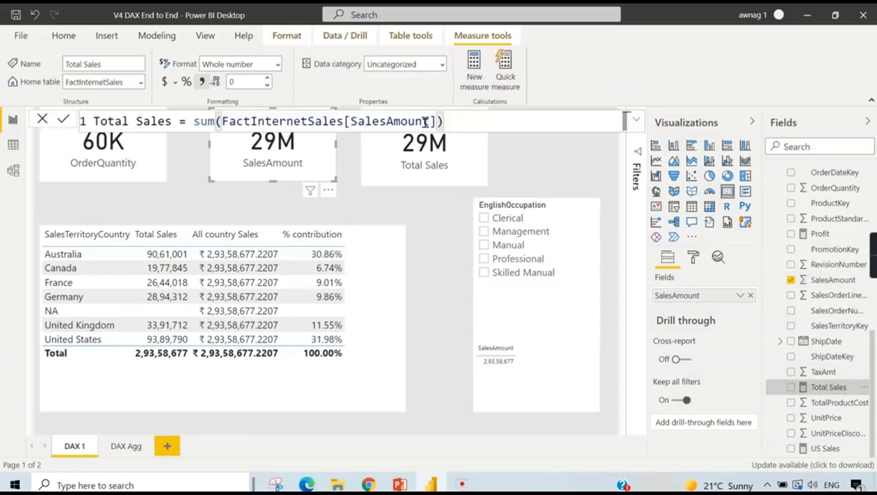
pyautogui.doubleClick(403, 121)
pyautogui.write('_')
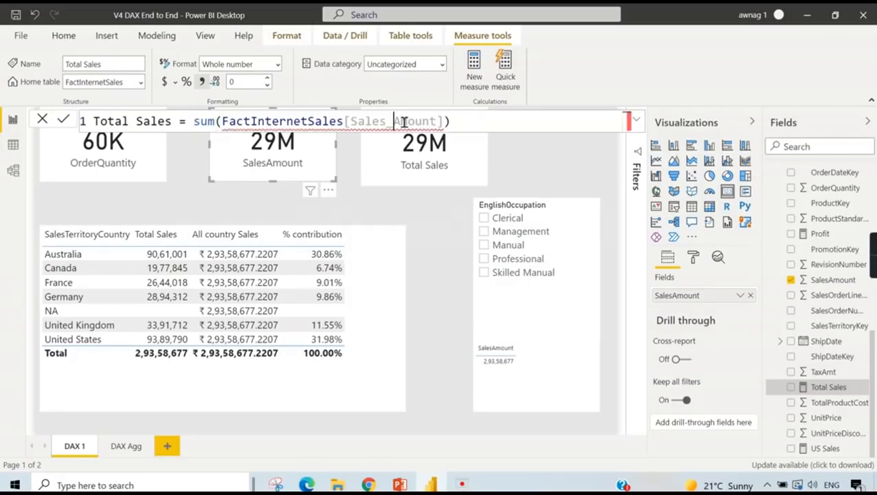
pyautogui.press('BackSpace')
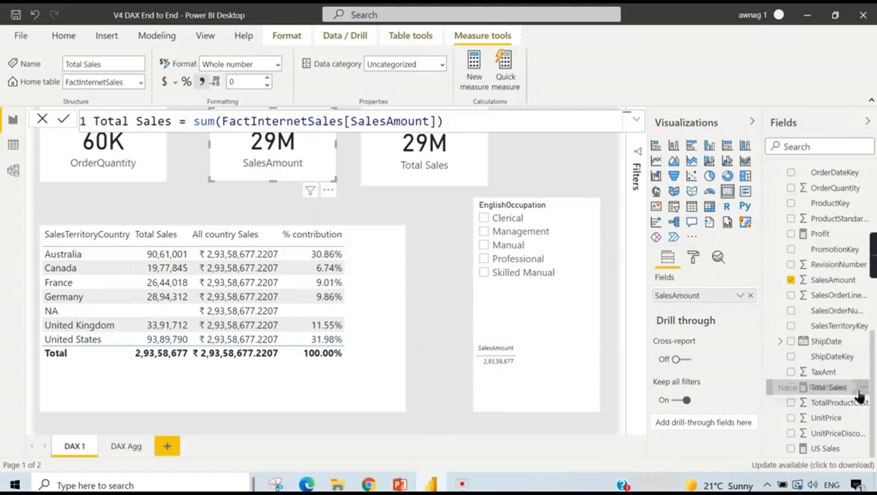
# - Show the Total Sales formula again and check the options offered for the SalesAmount column
pyautogui.click(819, 392)
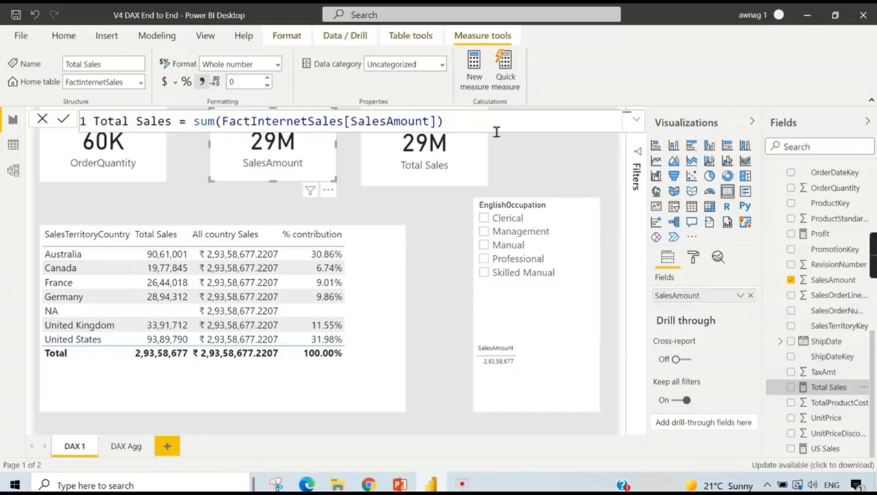
pyautogui.rightClick(832, 280)
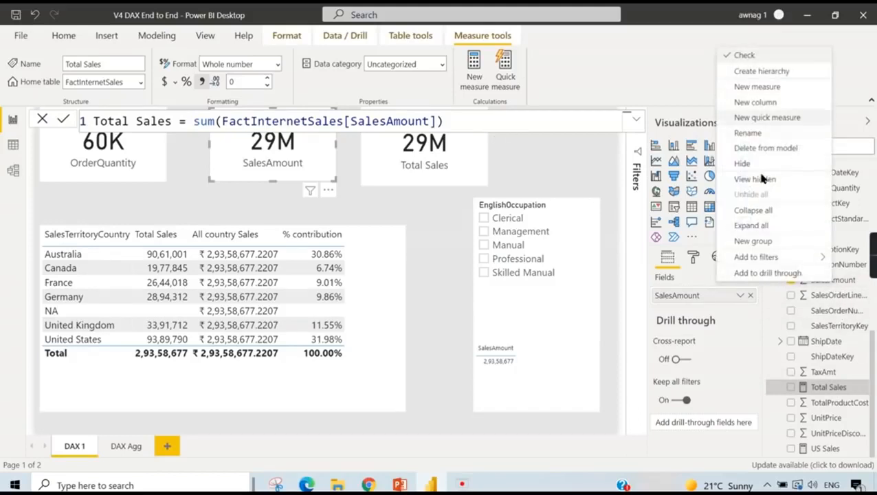
pyautogui.click(605, 171)
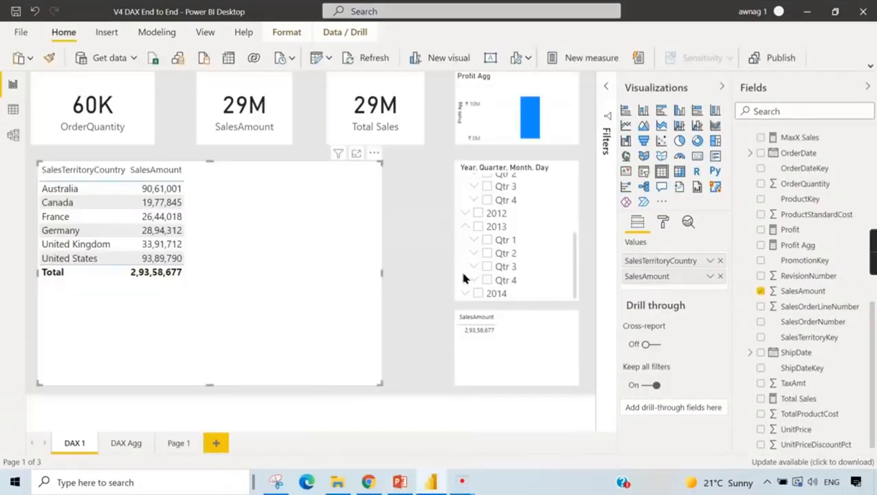
# - Review the aggregation options of SalesAmount in the SalesTerritoryCountry table, and select the Total Sales measure for comparison
pyautogui.click(441, 282)
pyautogui.click(334, 231)
pyautogui.click(710, 275)
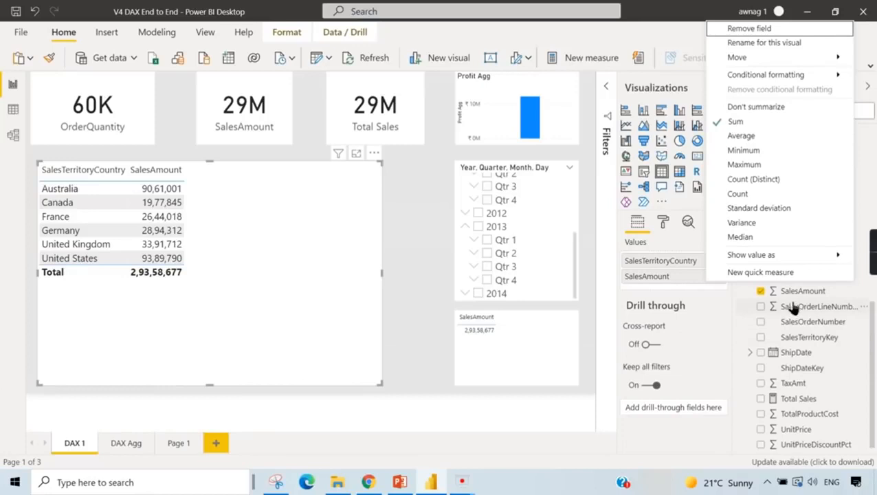
pyautogui.click(706, 300)
pyautogui.scroll(-1, 808, 320)
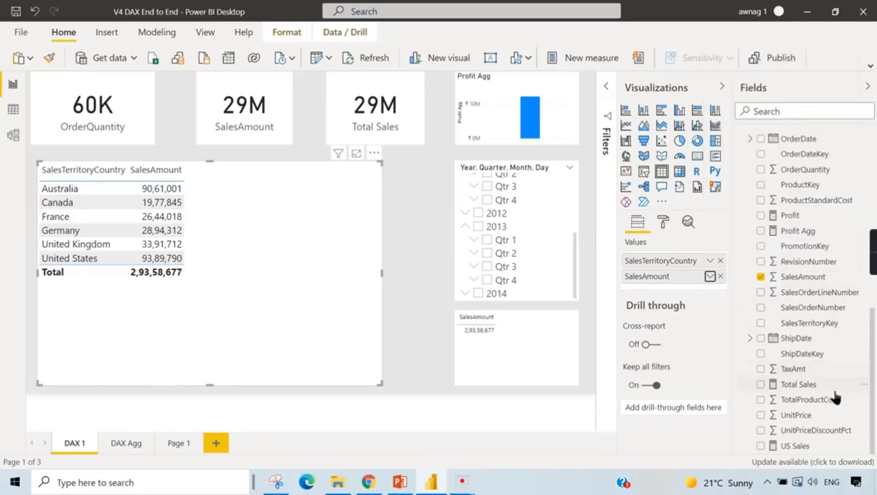
pyautogui.click(797, 385)
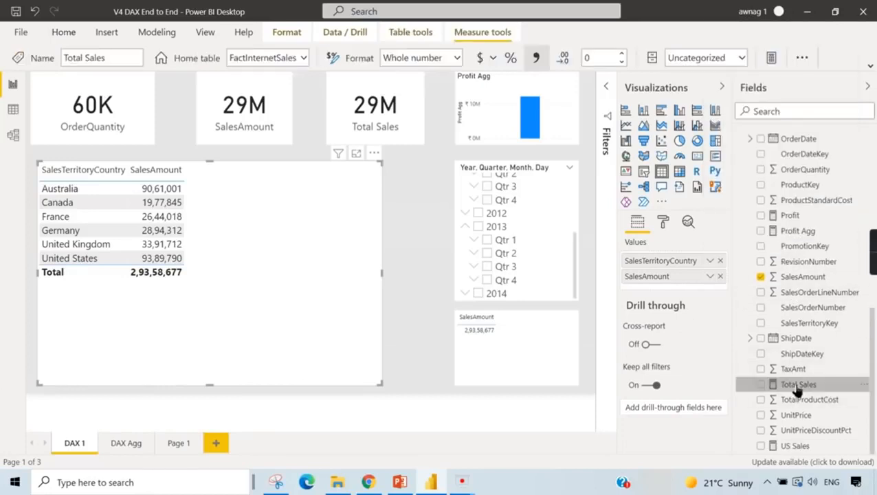
# - Set the SalesAmount aggregation in the SalesTerritoryCountry table to Average, and test it with the 2013 slicer filter on and off
pyautogui.click(400, 299)
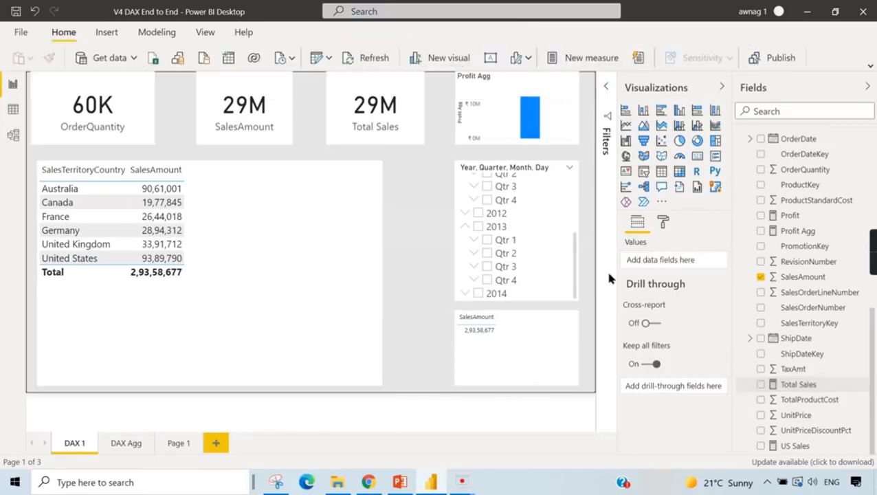
pyautogui.click(352, 245)
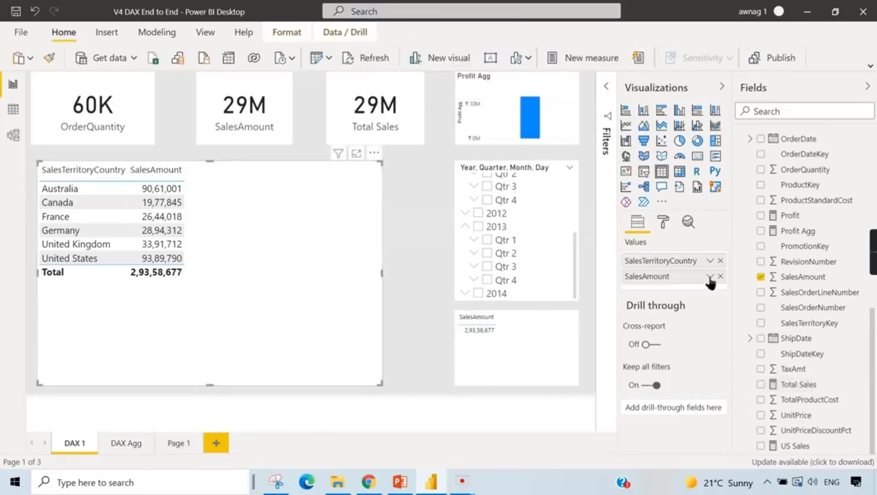
pyautogui.click(711, 278)
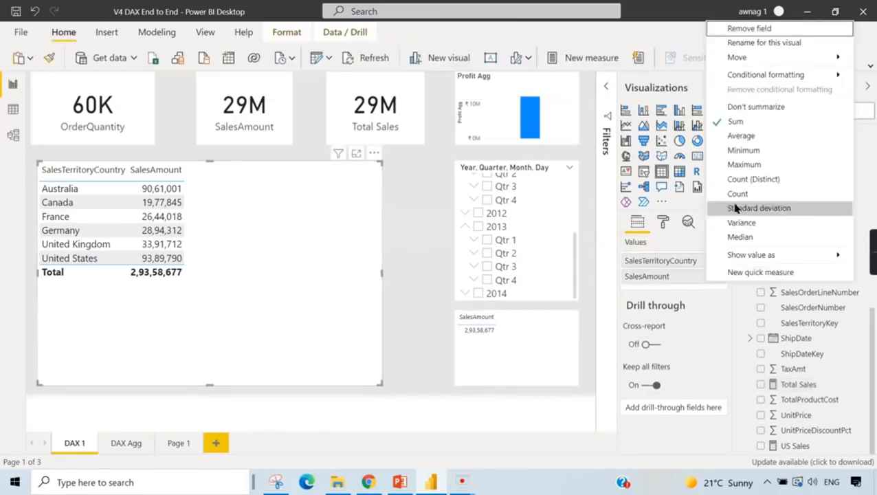
pyautogui.click(742, 137)
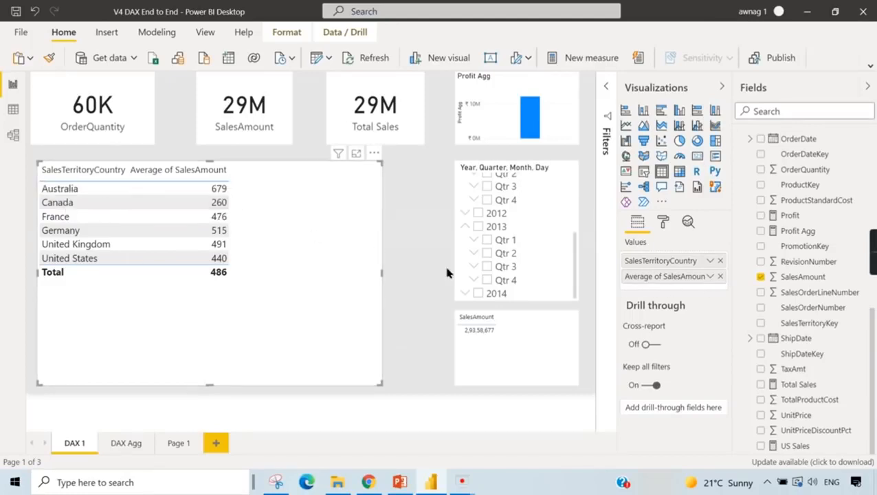
pyautogui.click(478, 227)
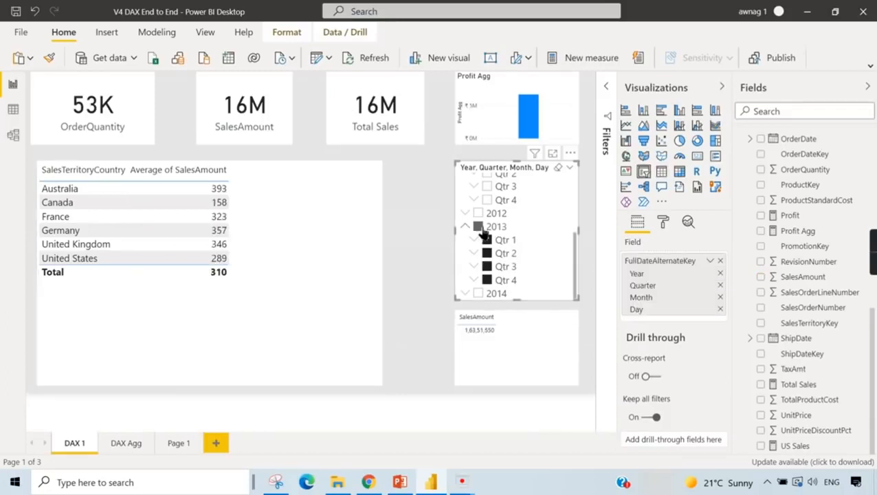
pyautogui.click(480, 228)
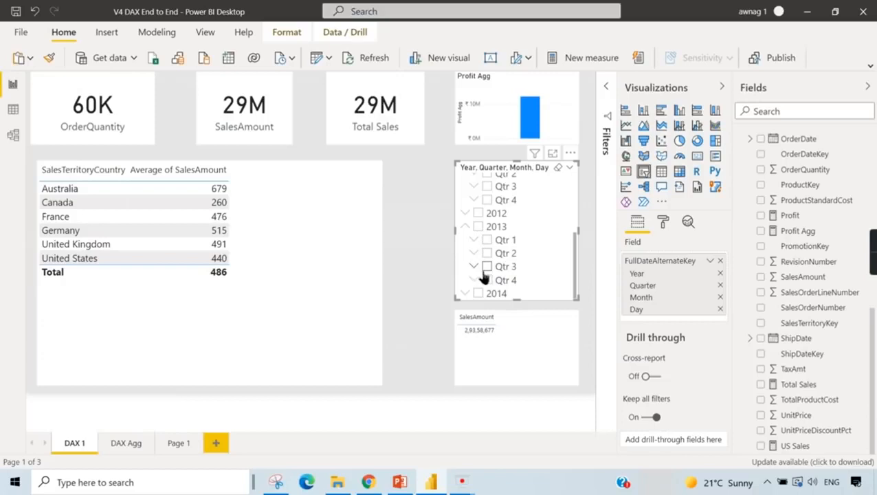
# - Set the SalesAmount aggregation in the country table to Minimum, test it with 2013 and 2014 selected, and clear the year filter
pyautogui.click(288, 263)
pyautogui.click(711, 276)
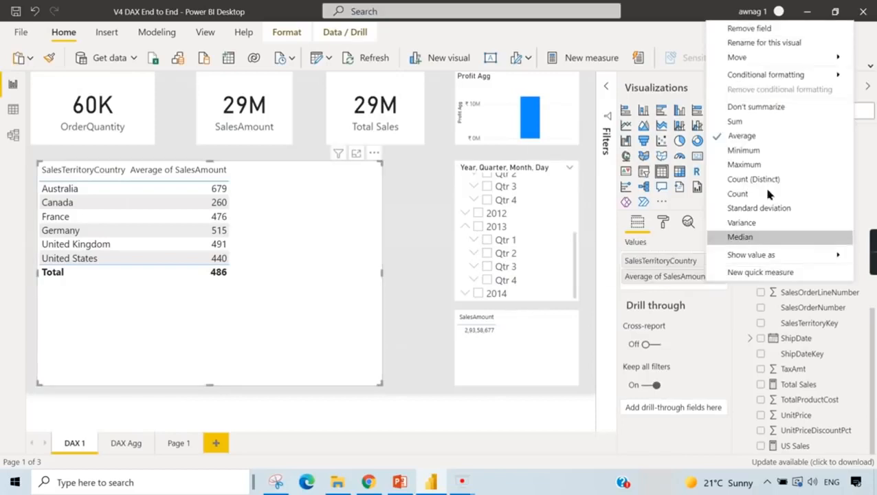
pyautogui.click(744, 150)
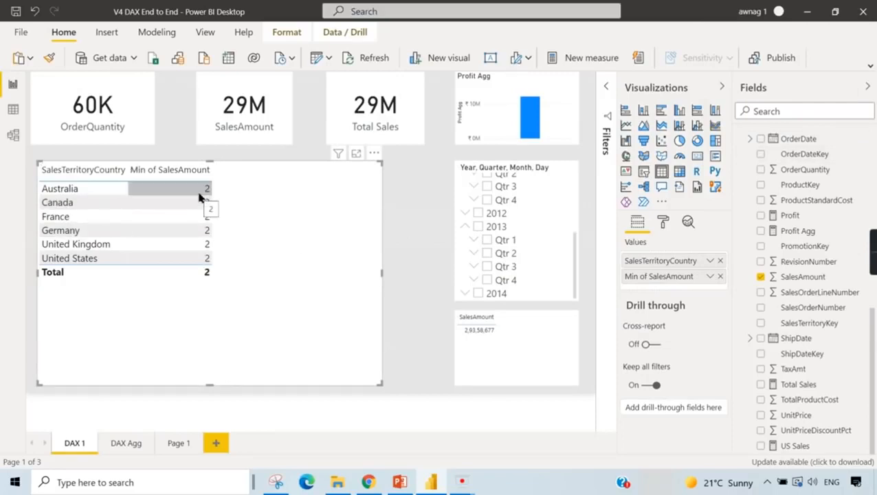
pyautogui.click(478, 228)
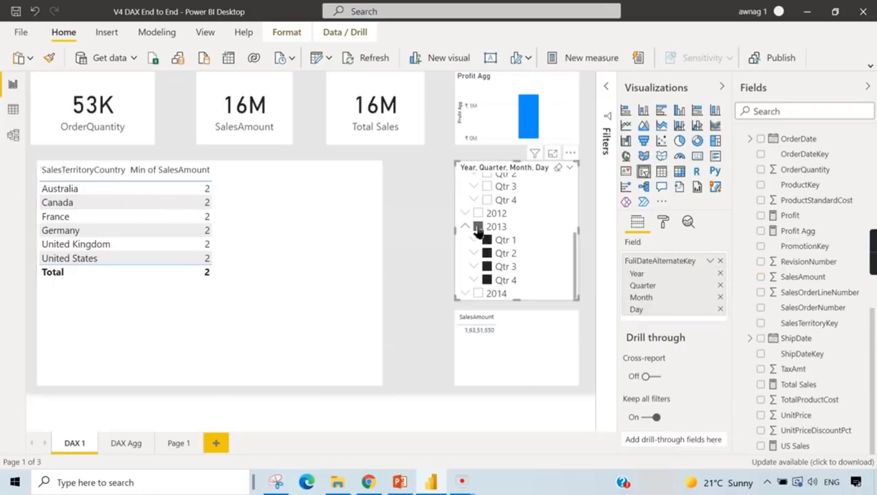
pyautogui.click(478, 293)
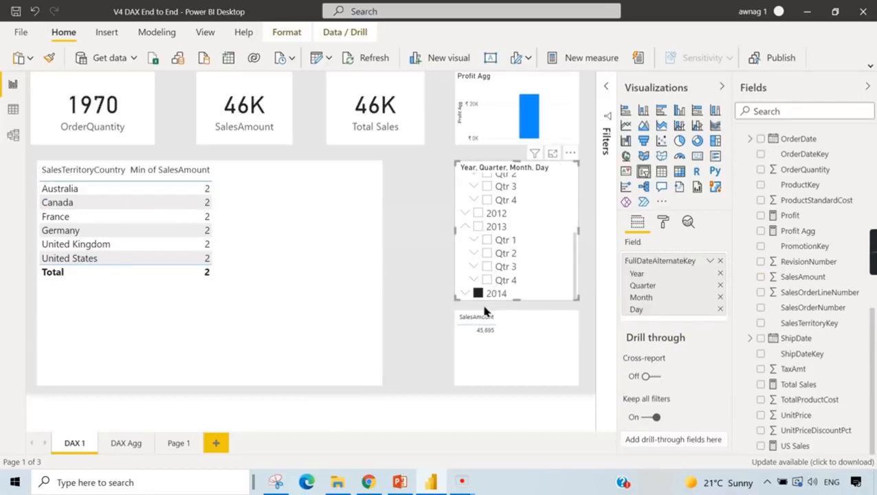
pyautogui.click(479, 296)
# - Switch SalesAmount in the country table to Maximum, check it for 2013 and 2014, and clear the year filter
pyautogui.click(268, 231)
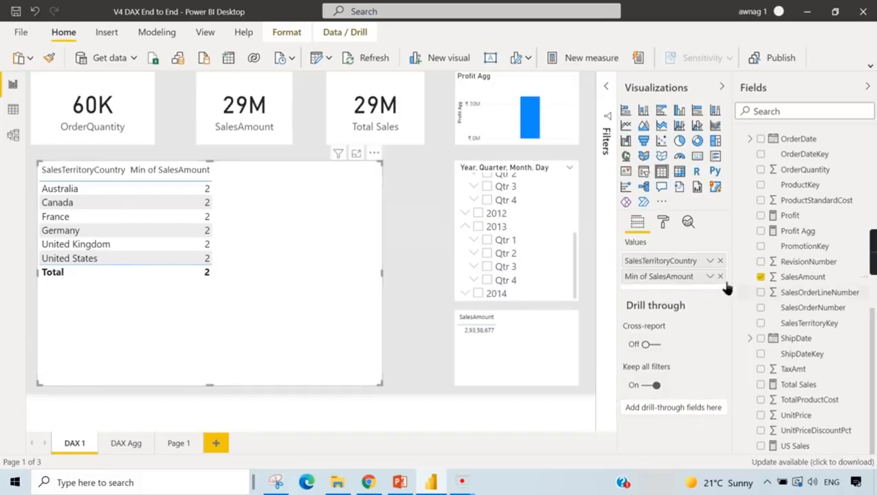
pyautogui.click(710, 277)
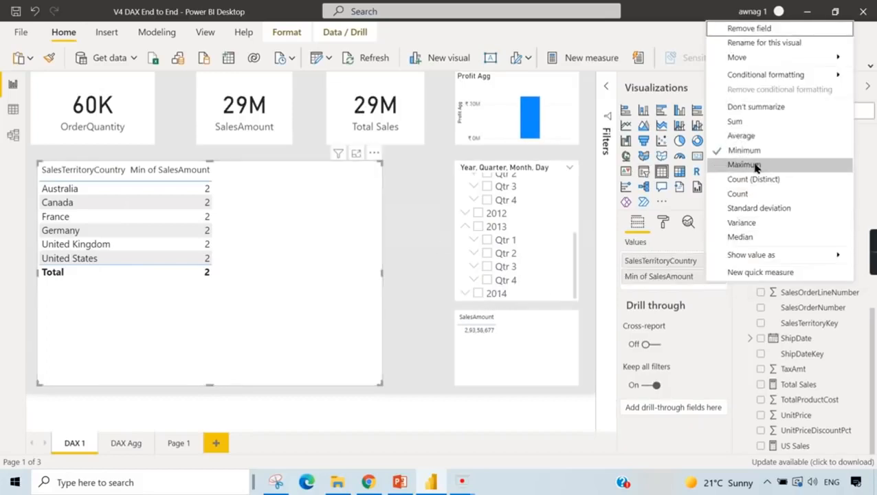
pyautogui.click(754, 167)
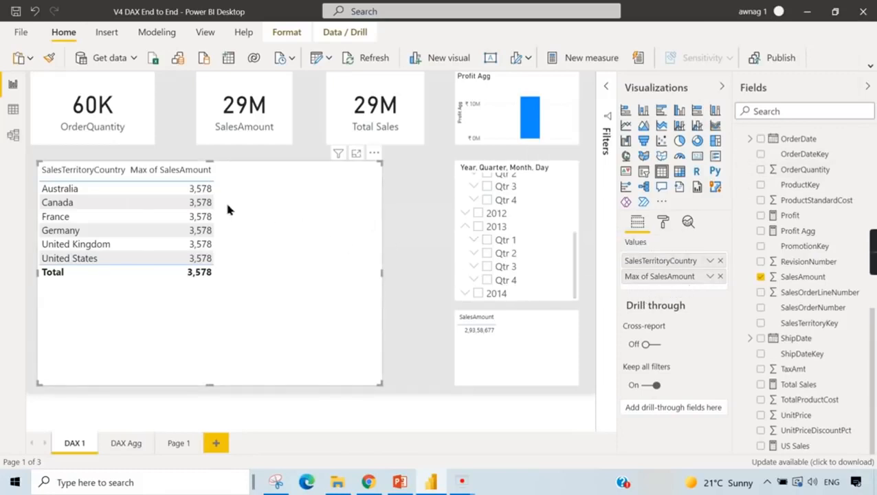
pyautogui.click(479, 227)
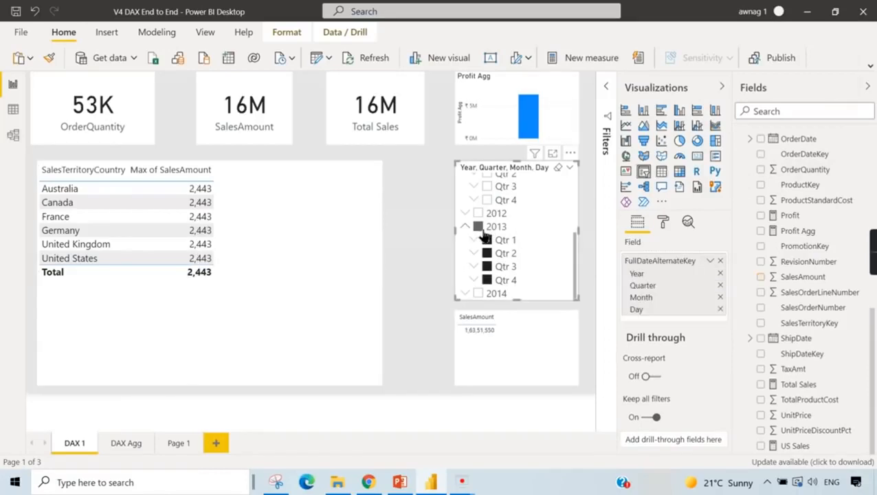
pyautogui.click(480, 294)
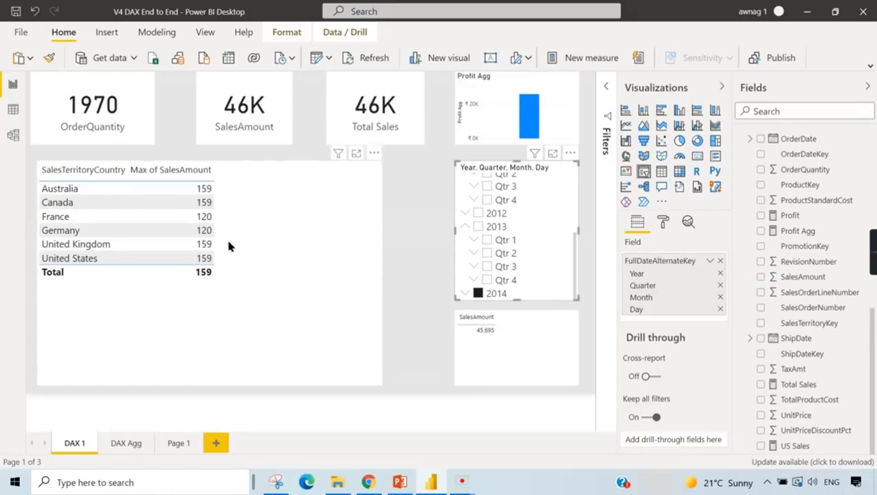
pyautogui.click(479, 294)
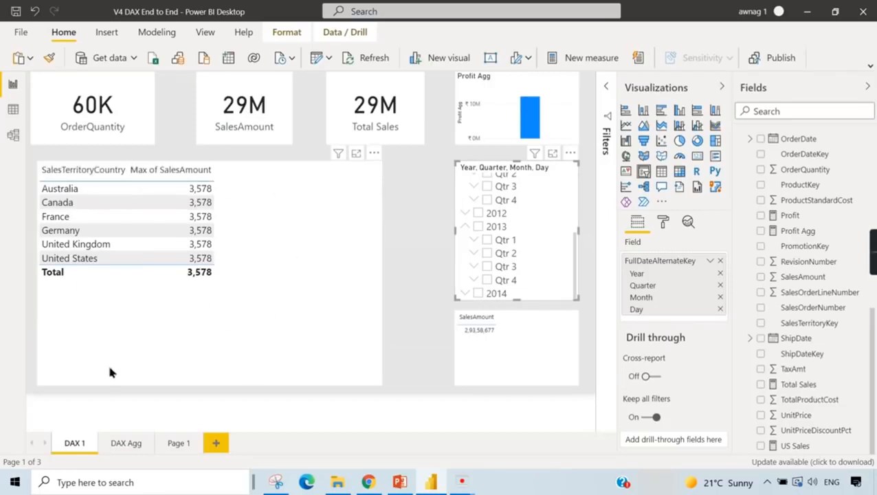
# - Compare the maximum SalesAmount per country for 2014, 2013 and 2012 by filtering one year at a time
pyautogui.click(479, 293)
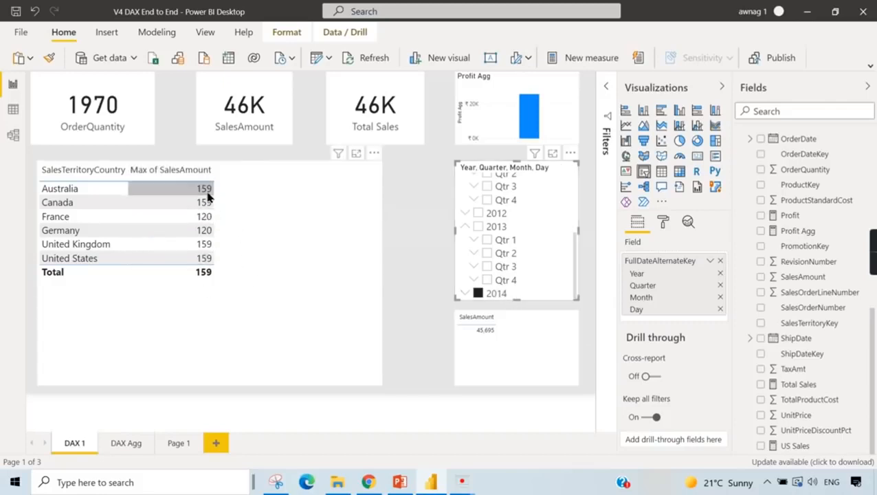
pyautogui.click(478, 293)
pyautogui.click(480, 227)
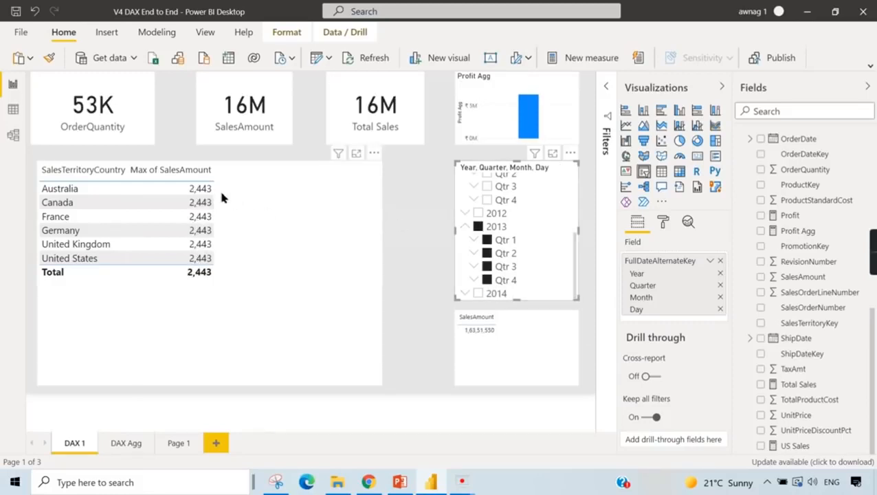
pyautogui.click(478, 226)
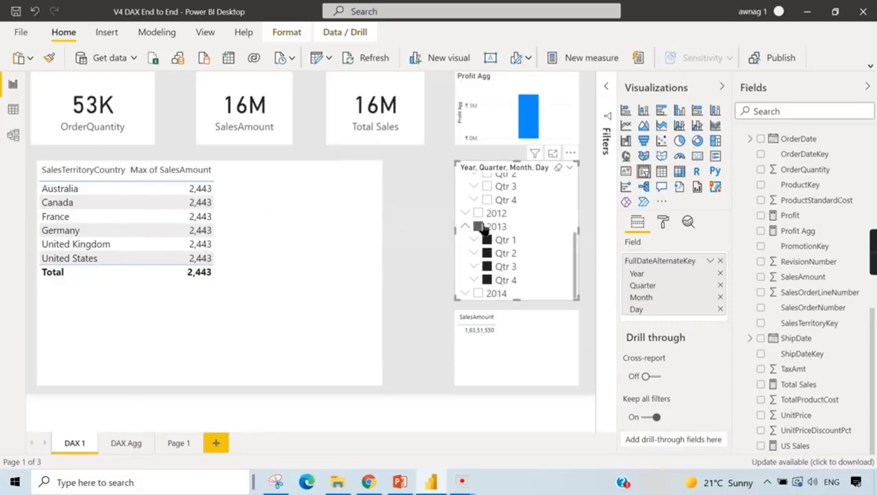
pyautogui.click(478, 213)
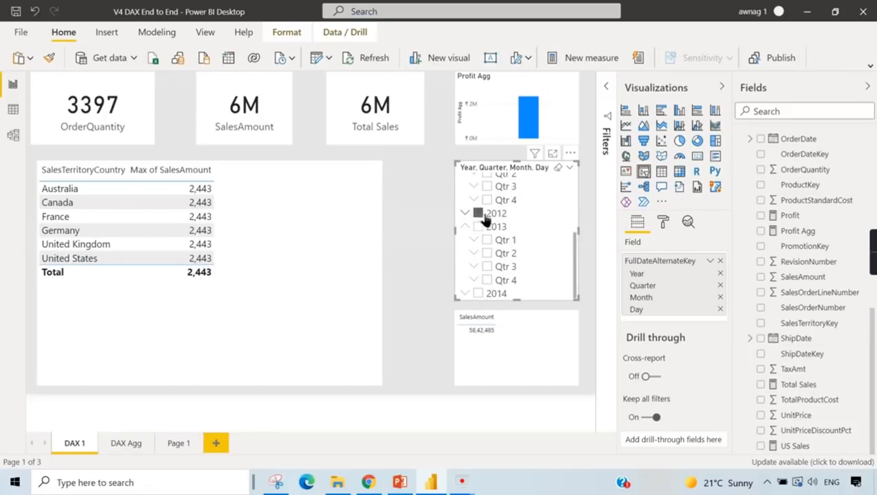
pyautogui.click(478, 213)
# - Filter the report by individual quarters of 2013, and leave it filtered to 2014
pyautogui.click(487, 268)
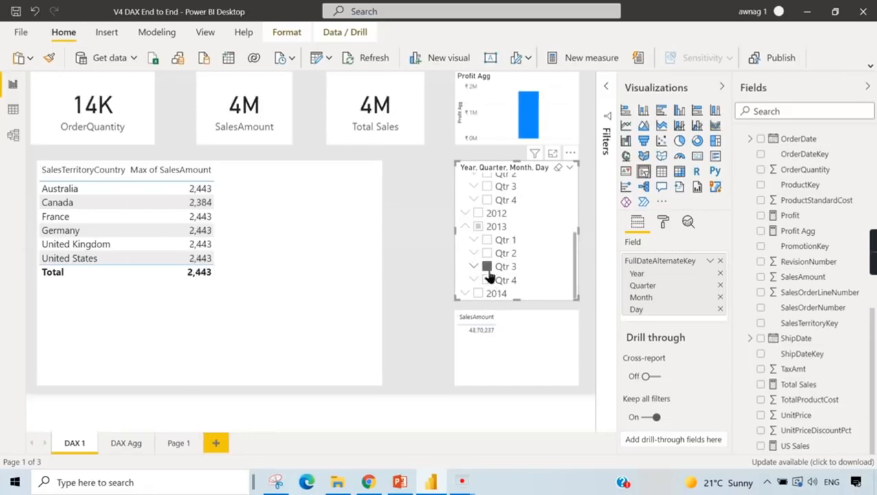
pyautogui.click(486, 280)
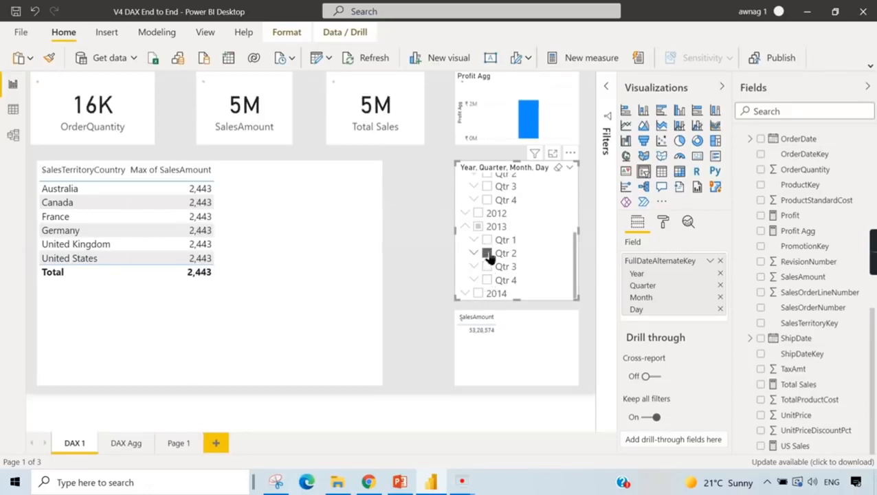
pyautogui.click(487, 239)
pyautogui.click(478, 293)
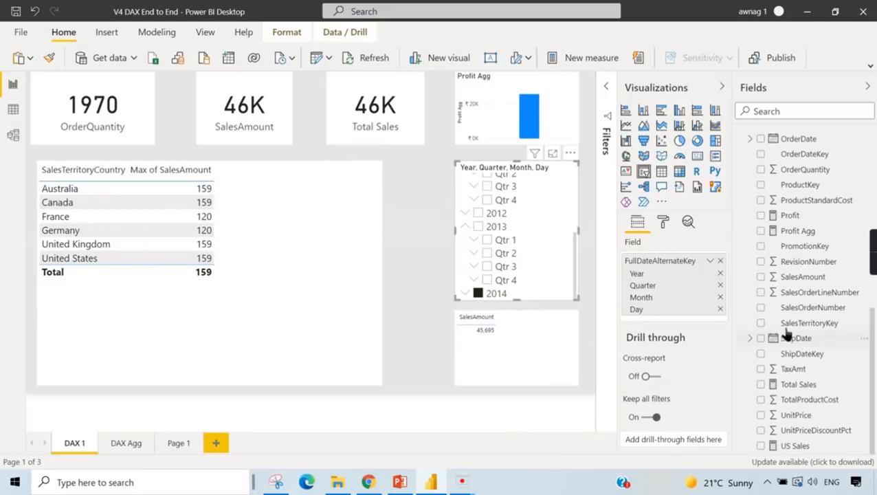
# - Try Count as the SalesAmount aggregation in the country table, and return it to Sum
pyautogui.click(346, 292)
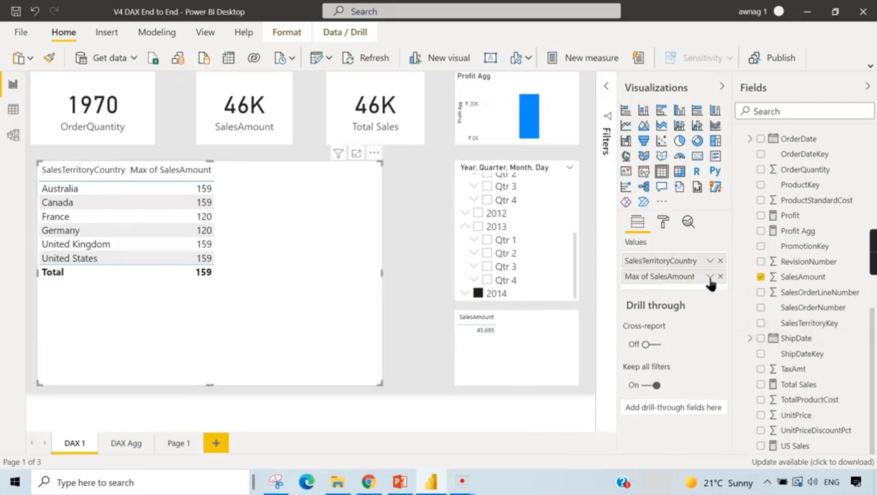
pyautogui.click(710, 277)
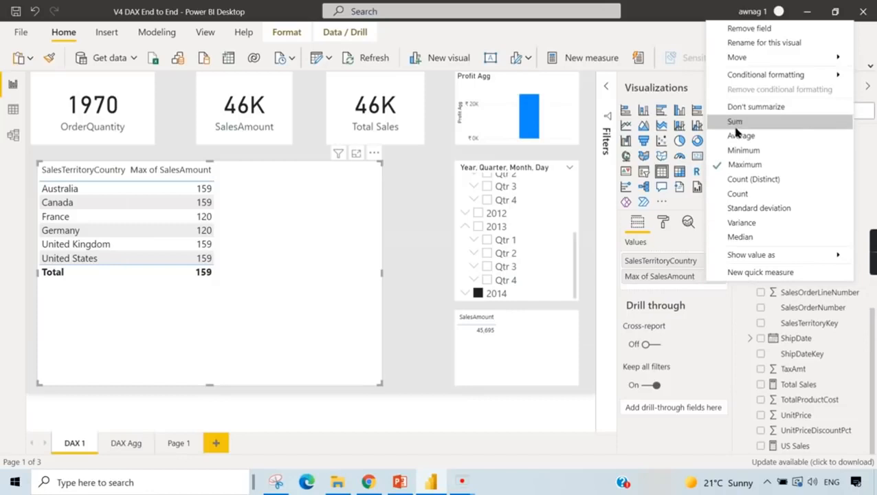
pyautogui.click(738, 194)
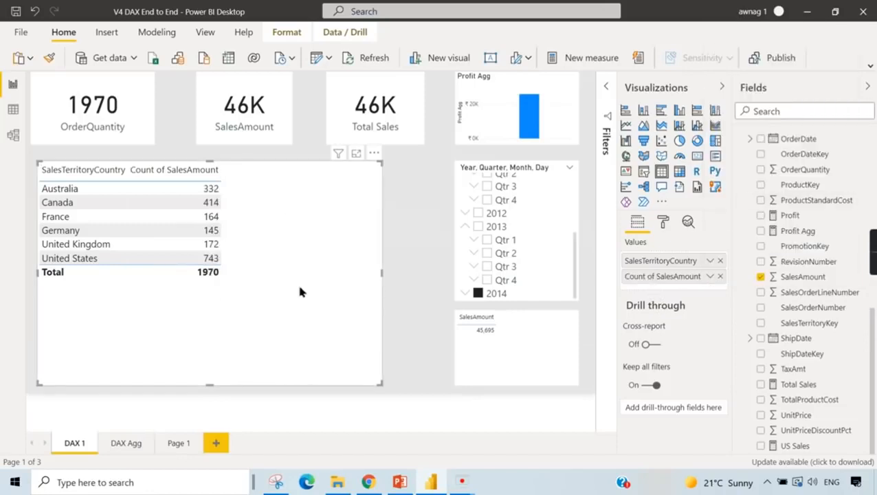
pyautogui.click(710, 277)
pyautogui.click(746, 120)
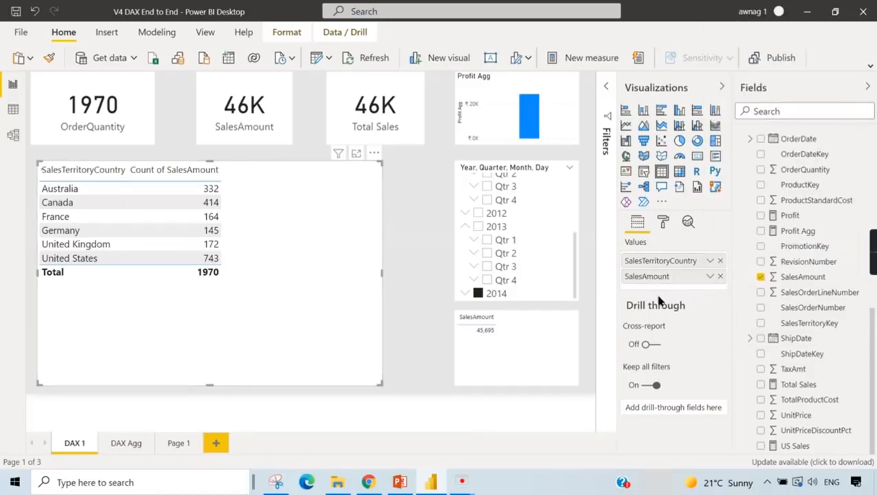
# - Add SalesOrderLineNumber to the country table and set the column's default summarization to Count
pyautogui.scroll(5, 816, 303)
pyautogui.scroll(2, 820, 271)
pyautogui.scroll(-5, 822, 254)
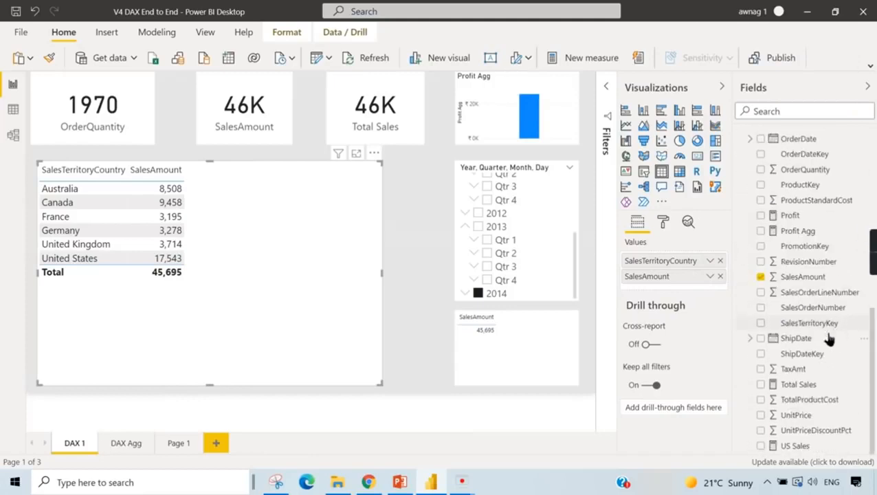
pyautogui.moveTo(820, 301); pyautogui.dragTo(691, 292)
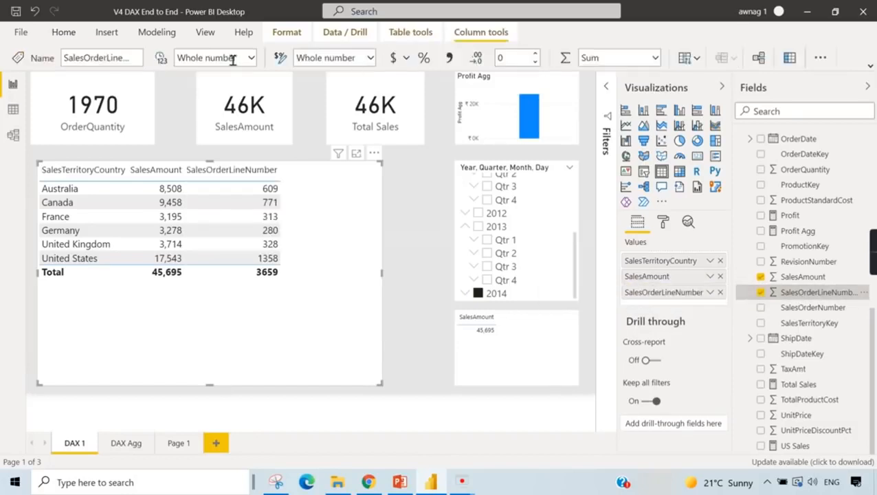
pyautogui.click(653, 59)
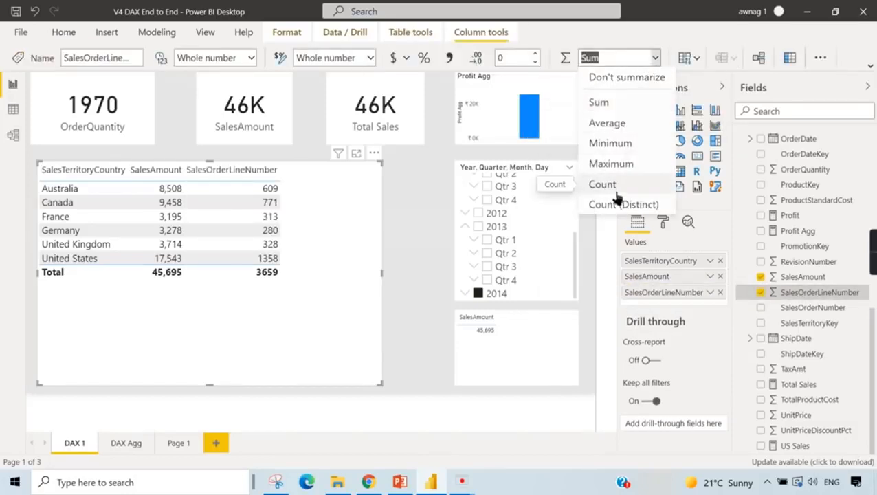
pyautogui.click(616, 190)
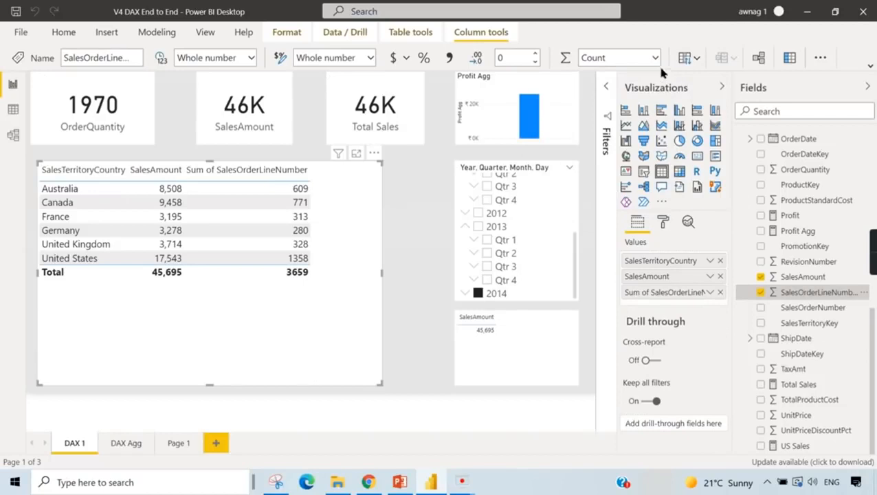
# - Remove and re-add SalesOrderLineNumber in the country table to apply its default summarization, and review its aggregation options
pyautogui.click(720, 291)
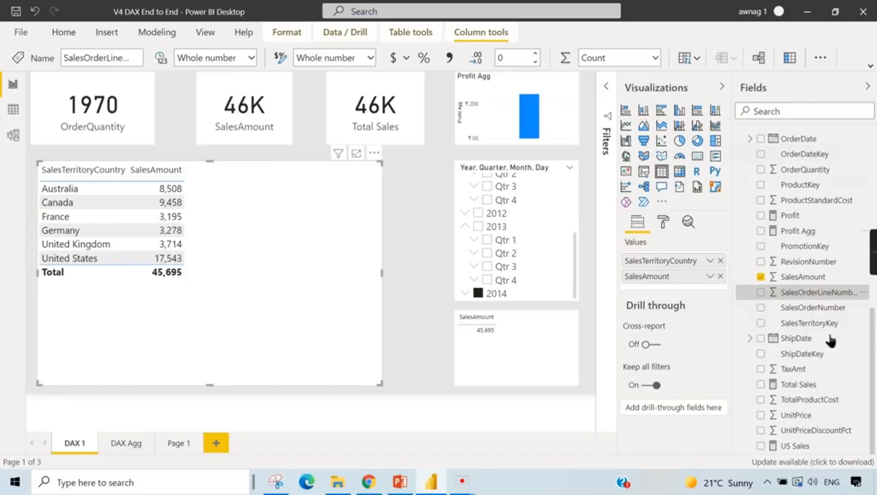
pyautogui.moveTo(834, 300); pyautogui.dragTo(660, 300)
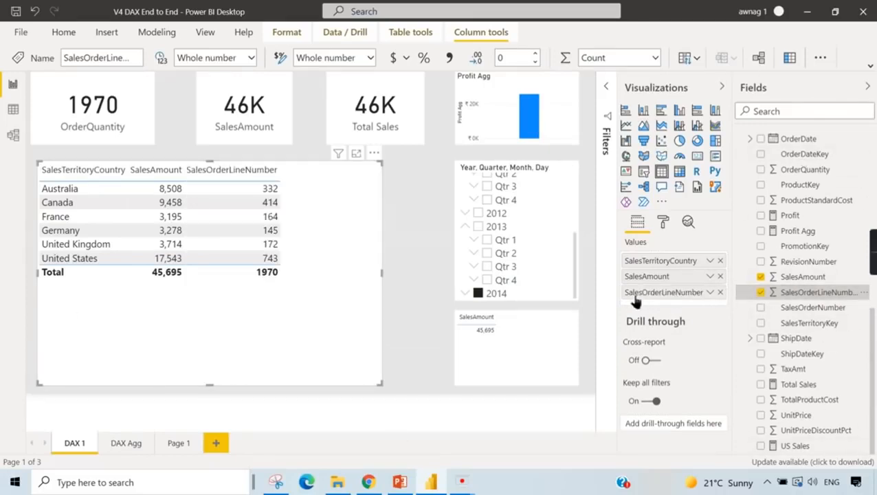
pyautogui.click(710, 293)
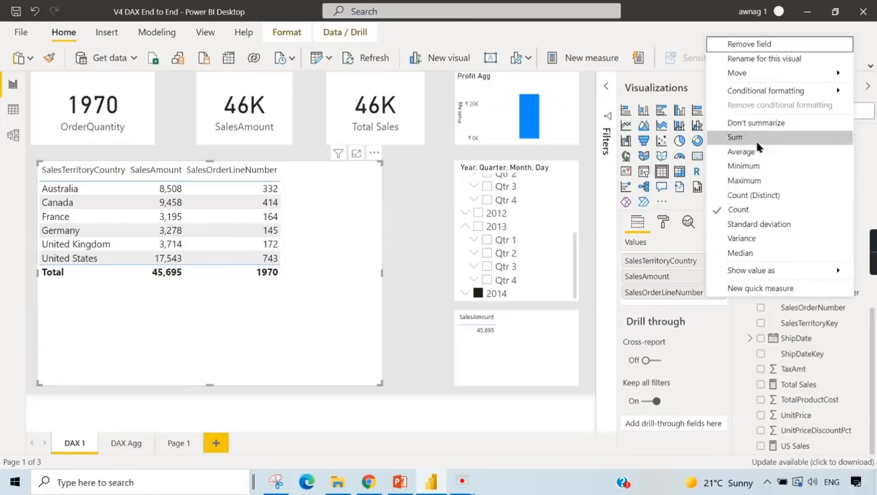
pyautogui.click(696, 324)
pyautogui.click(820, 294)
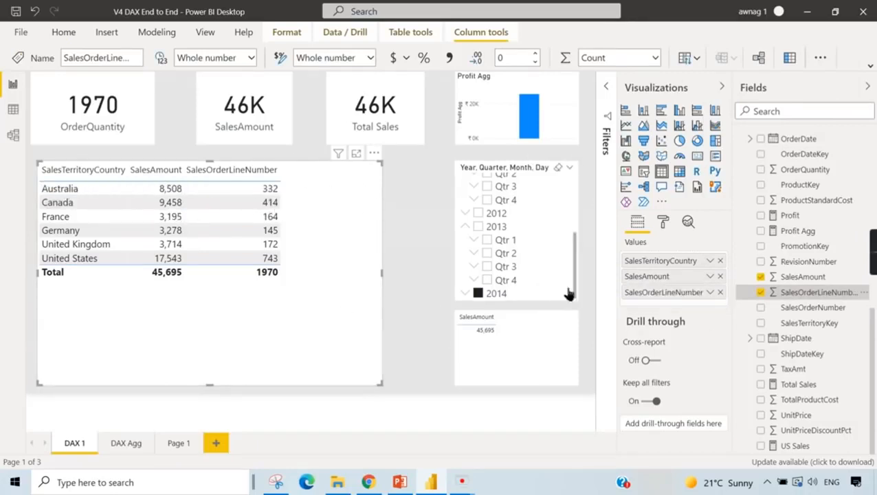
# - Clear the 2014 filter from the report, and review the aggregation options of SalesOrderLineNumber in the country table
pyautogui.click(478, 293)
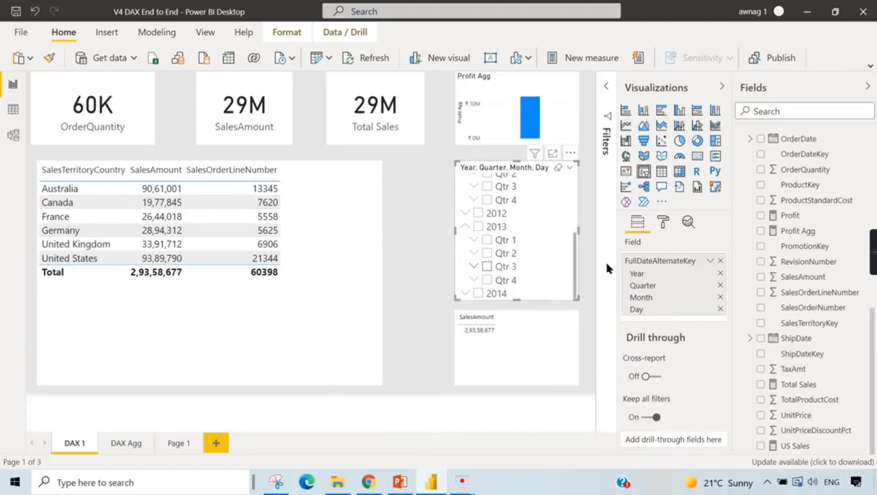
pyautogui.click(350, 263)
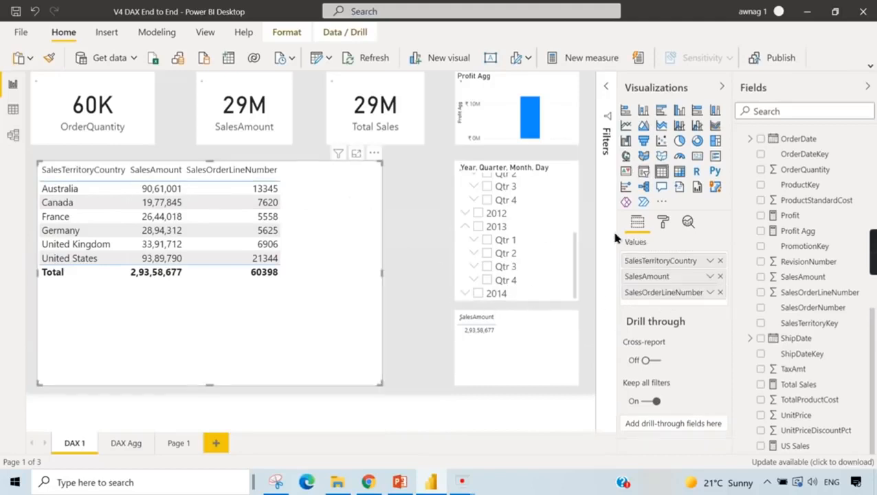
pyautogui.click(710, 292)
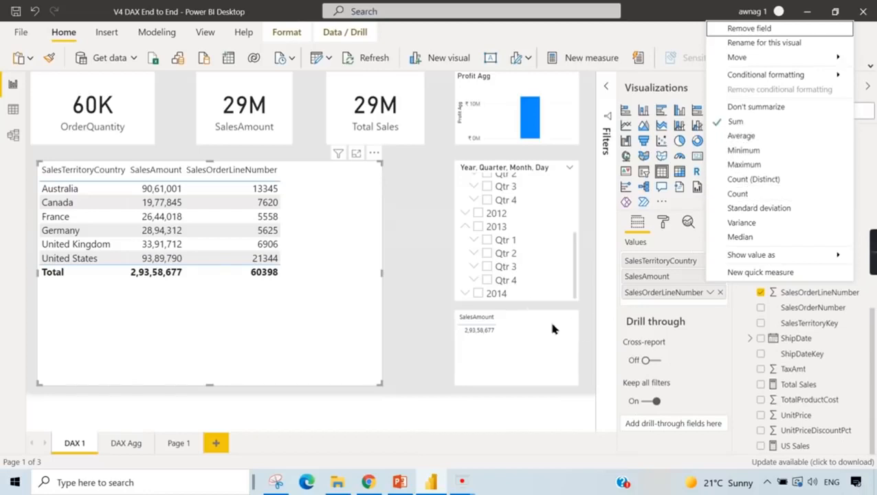
pyautogui.click(359, 286)
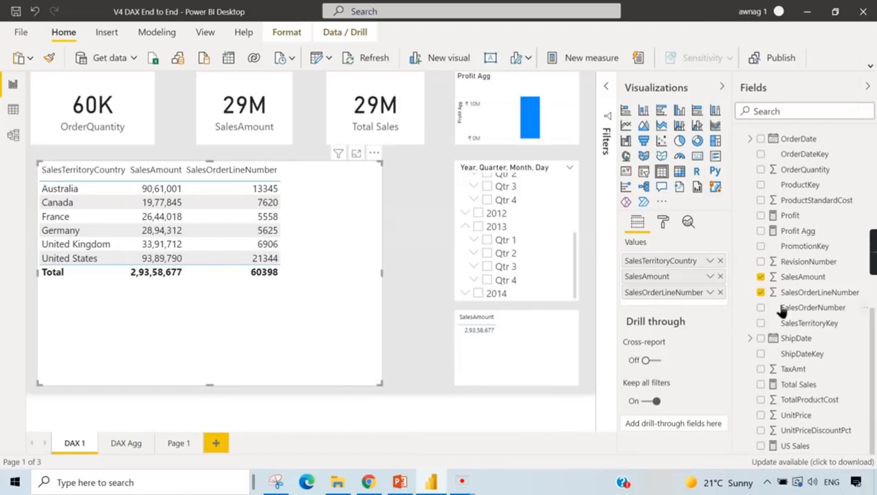
# - Add ProductKey to the country table and aggregate it by Count (Distinct)
pyautogui.scroll(3, 825, 275)
pyautogui.scroll(2, 825, 254)
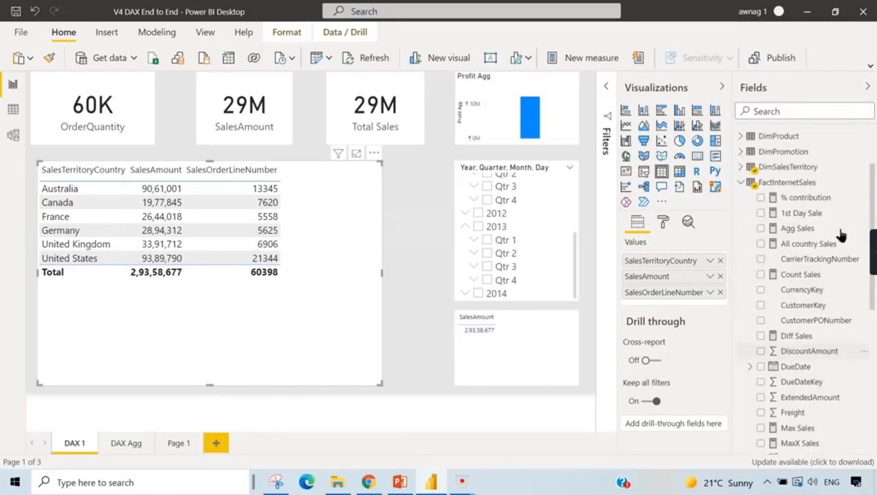
pyautogui.scroll(-2, 834, 289)
pyautogui.scroll(-3, 834, 289)
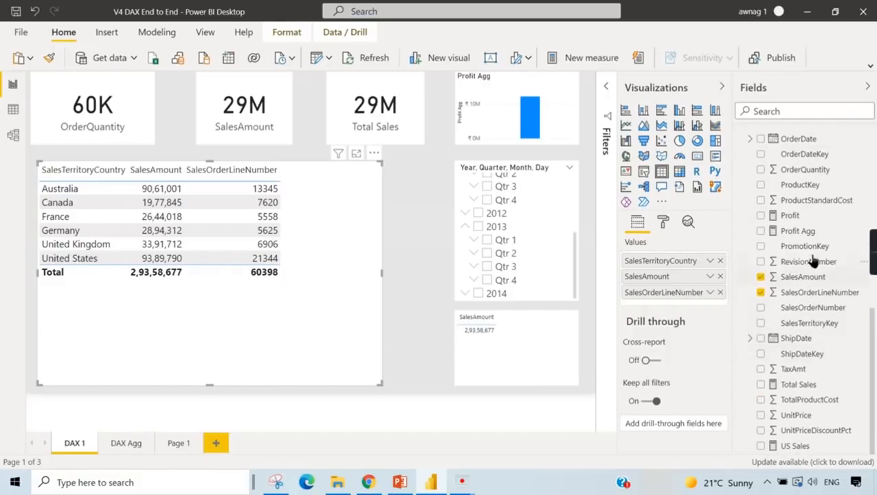
pyautogui.moveTo(810, 190); pyautogui.dragTo(693, 301)
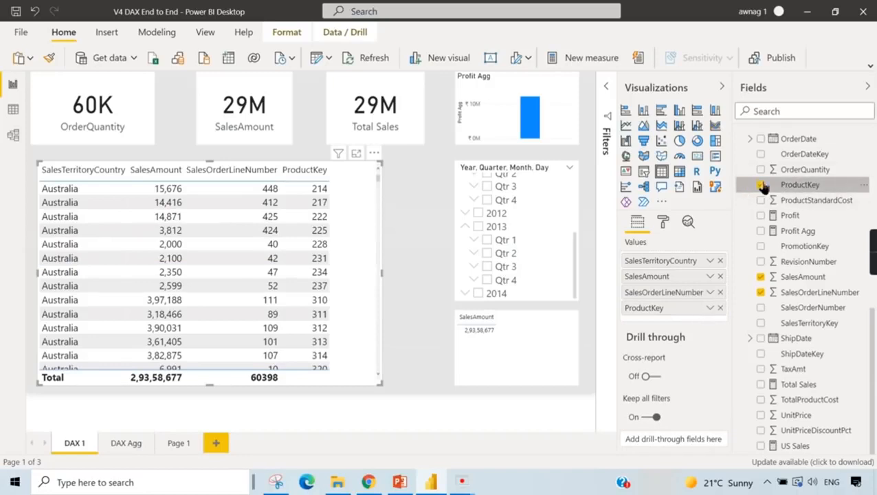
pyautogui.click(710, 308)
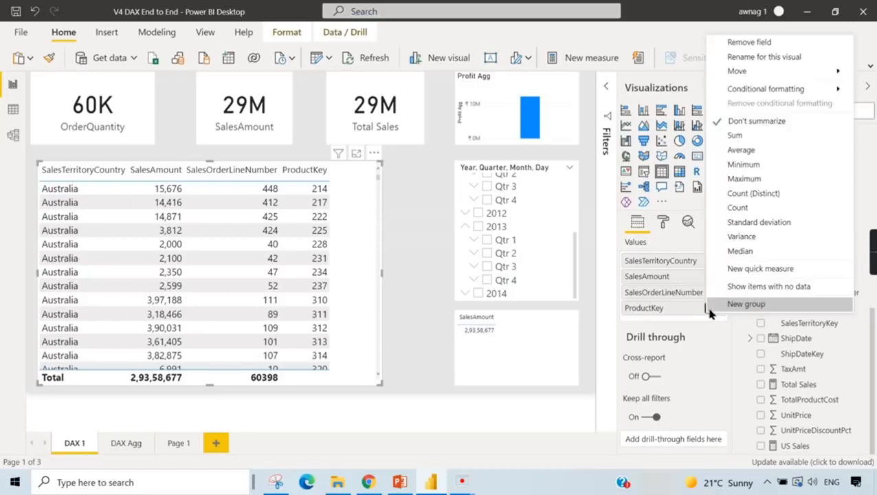
pyautogui.click(747, 195)
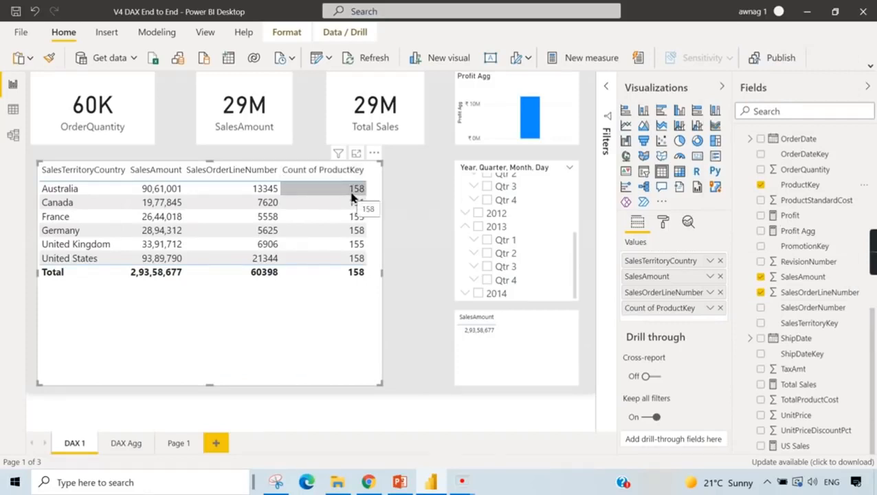
# - Filter the report to 2013, and review the aggregation options of SalesAmount in the country table
pyautogui.click(480, 227)
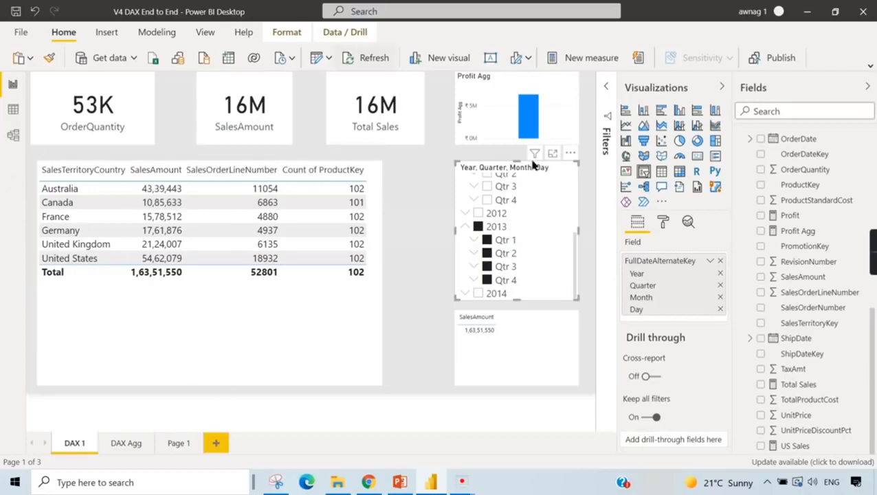
pyautogui.click(365, 339)
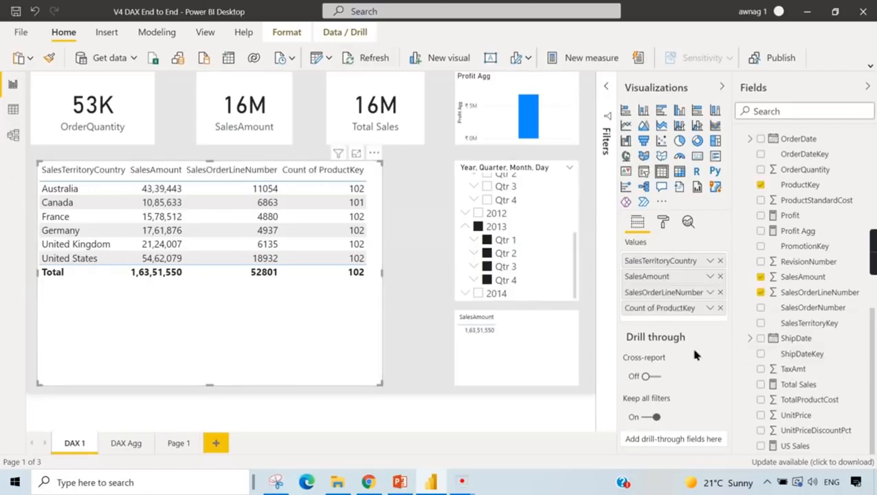
pyautogui.click(709, 277)
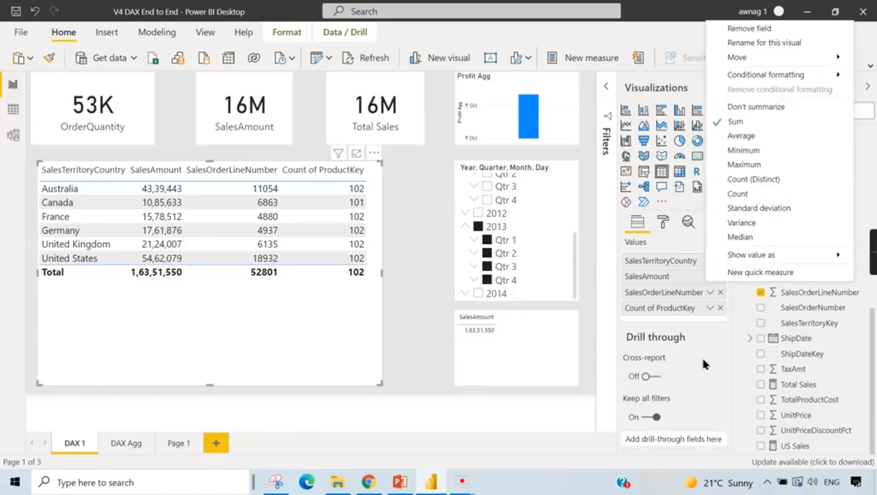
pyautogui.click(423, 359)
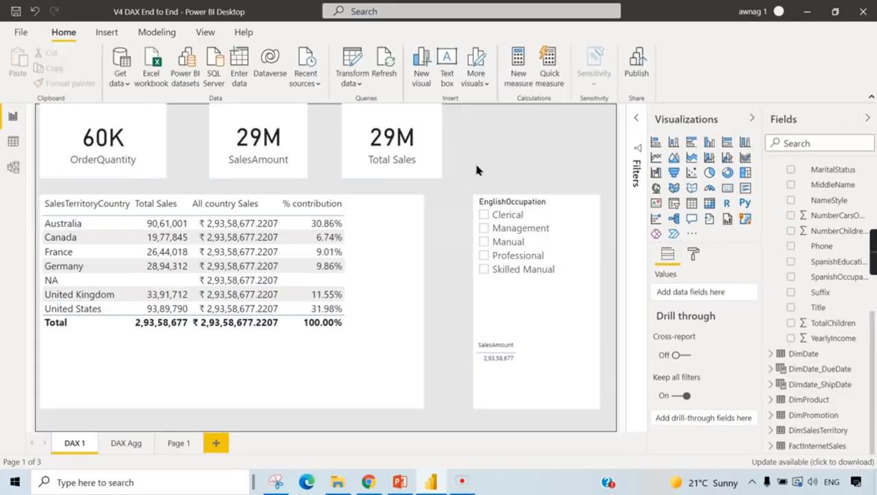
# - Switch to PowerPoint to view the Aggregation Functions in DAX slide, and return to the SalesAmount card in Power BI
pyautogui.click(401, 483)
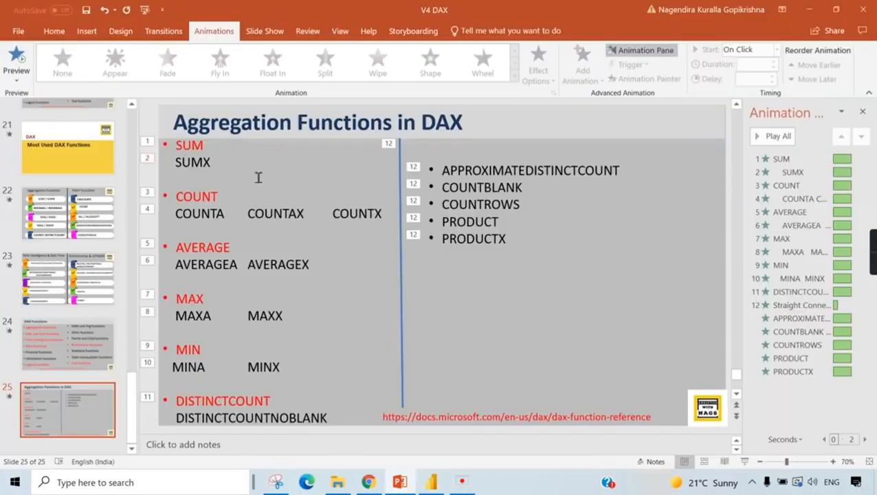
pyautogui.hotkey('alt', 'Tab')
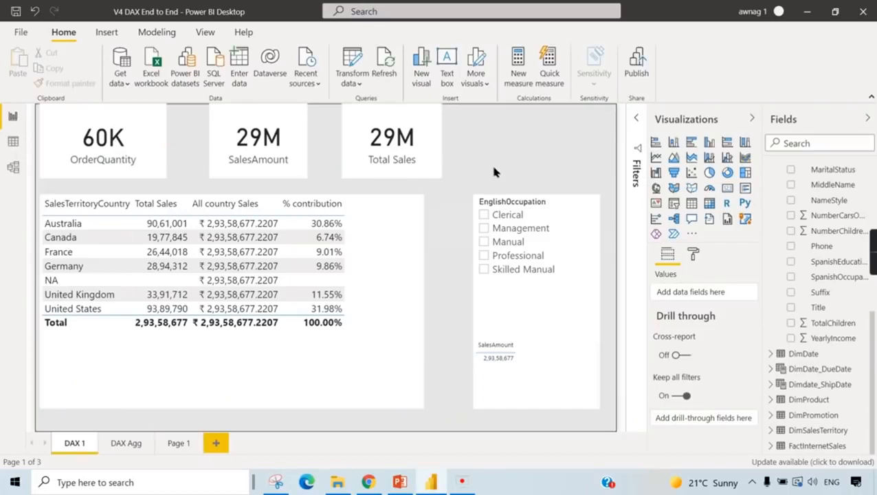
pyautogui.click(406, 308)
pyautogui.click(257, 134)
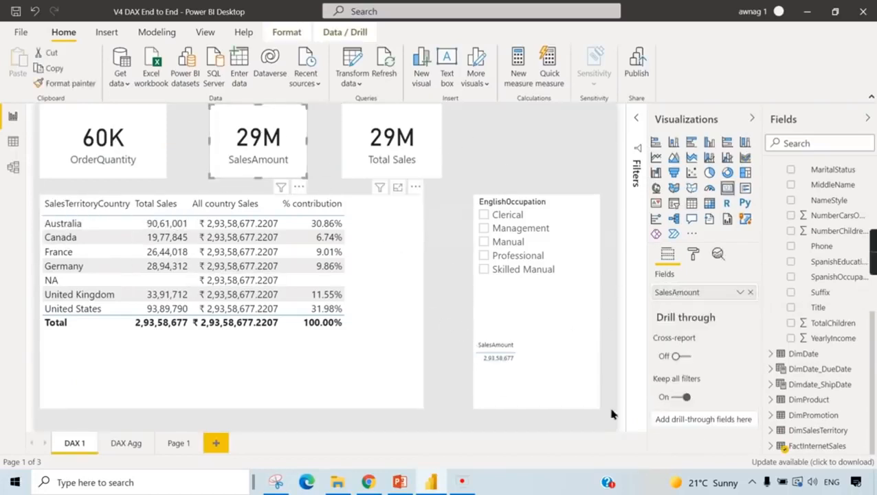
# - Remove % contribution and All country Sales from the country table
pyautogui.click(400, 363)
pyautogui.click(750, 340)
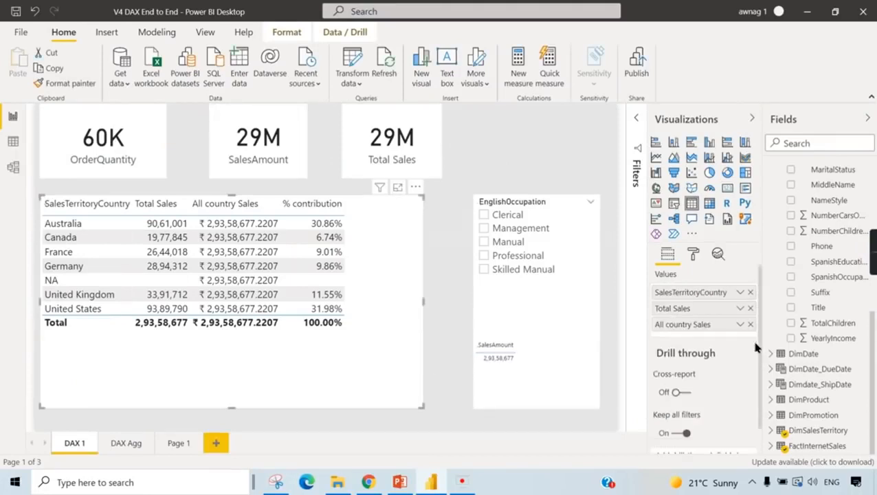
pyautogui.click(750, 324)
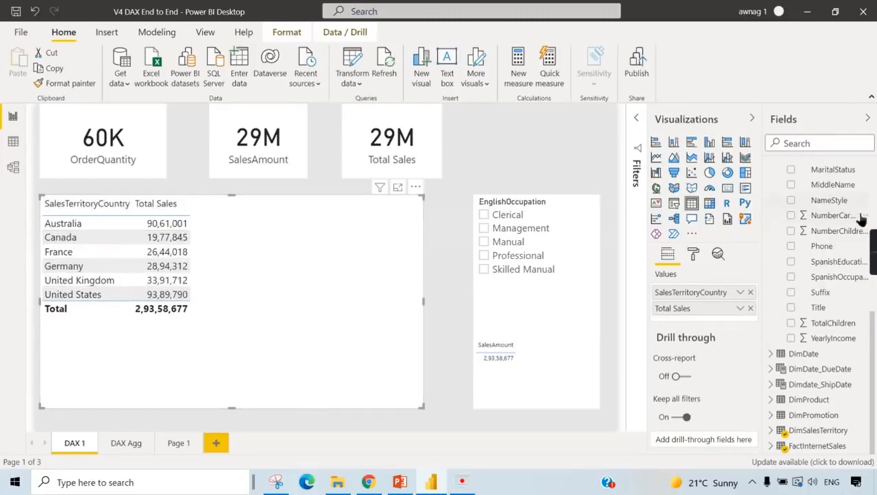
# - Search the fields for "prof" and select the Profit measure
pyautogui.scroll(5, 842, 300)
pyautogui.scroll(-8, 840, 297)
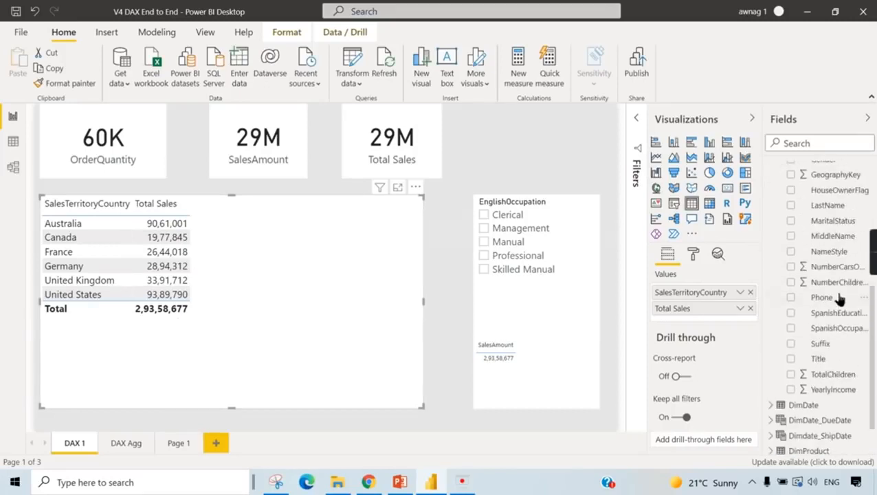
pyautogui.click(852, 138)
pyautogui.write('prof')
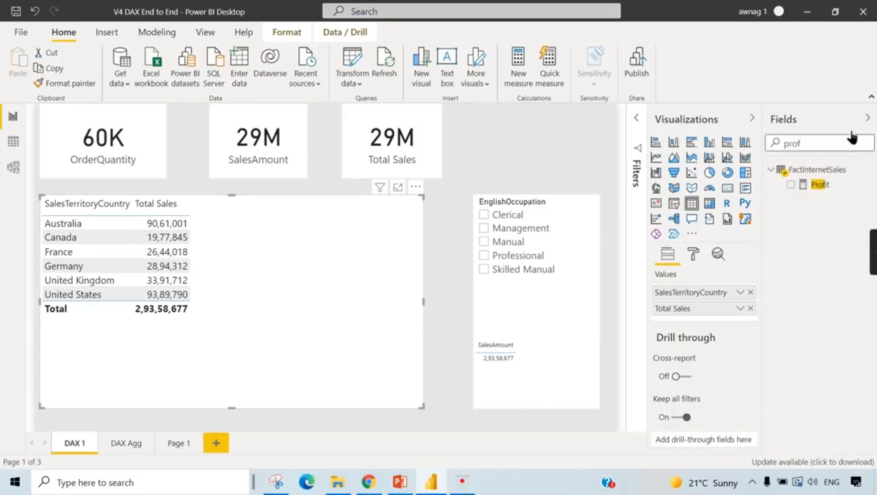
pyautogui.click(811, 184)
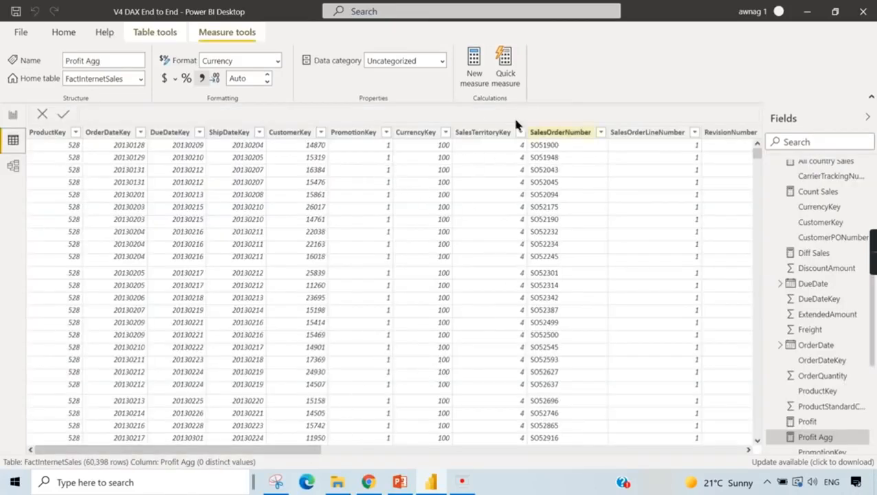
# - Examine the Profit measure's SUMX formula alongside the row-level columns of the FactInternetSales data
pyautogui.moveTo(296, 450); pyautogui.dragTo(326, 450)
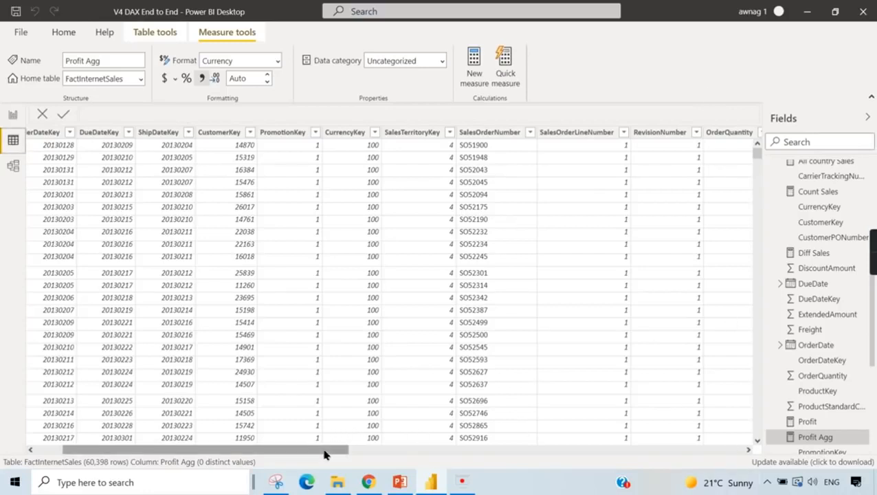
pyautogui.click(12, 114)
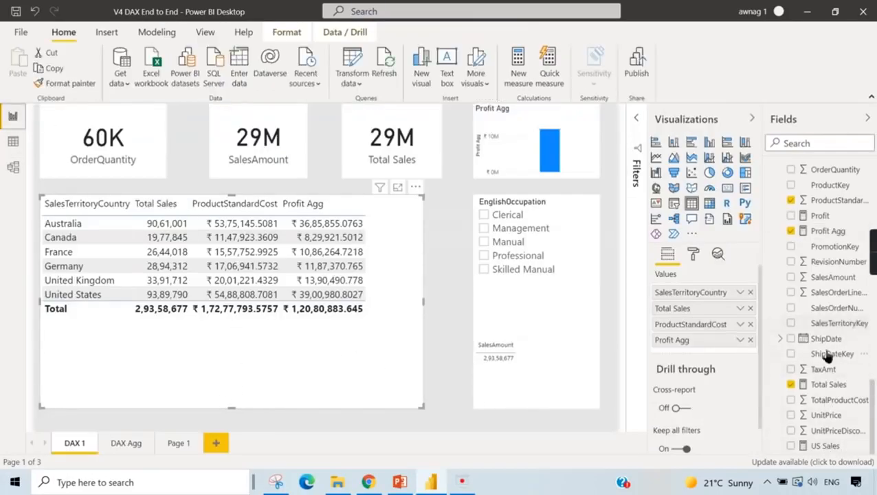
pyautogui.scroll(4, 826, 354)
pyautogui.click(820, 410)
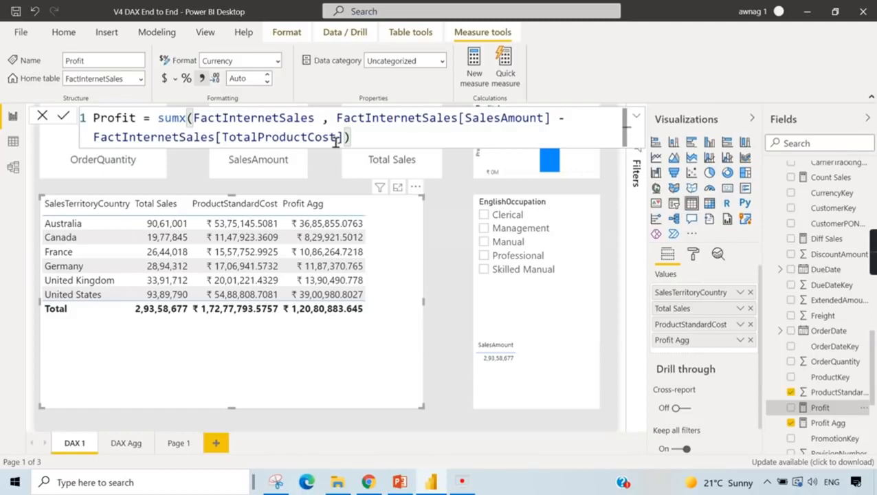
pyautogui.scroll(2, 190, 129)
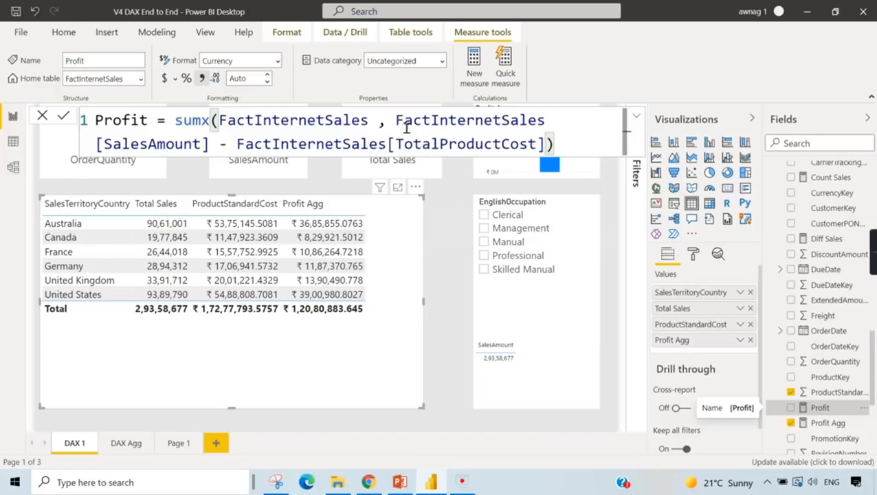
pyautogui.click(12, 141)
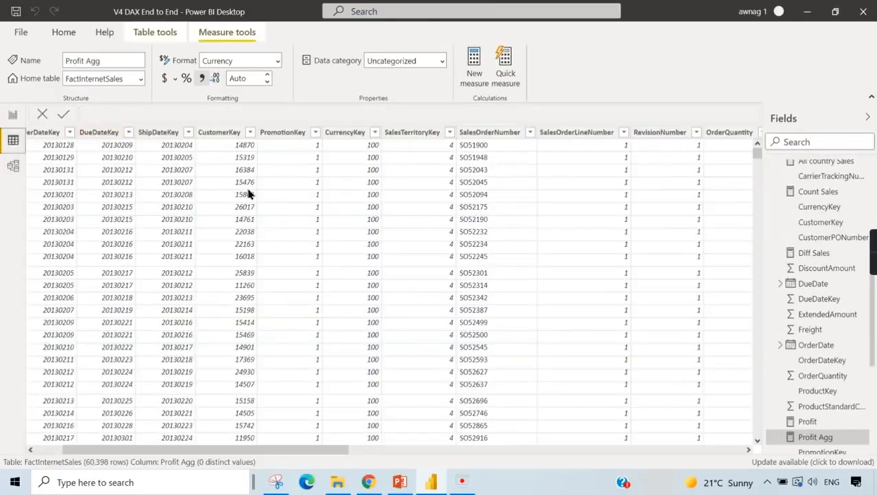
pyautogui.moveTo(268, 448); pyautogui.dragTo(521, 448)
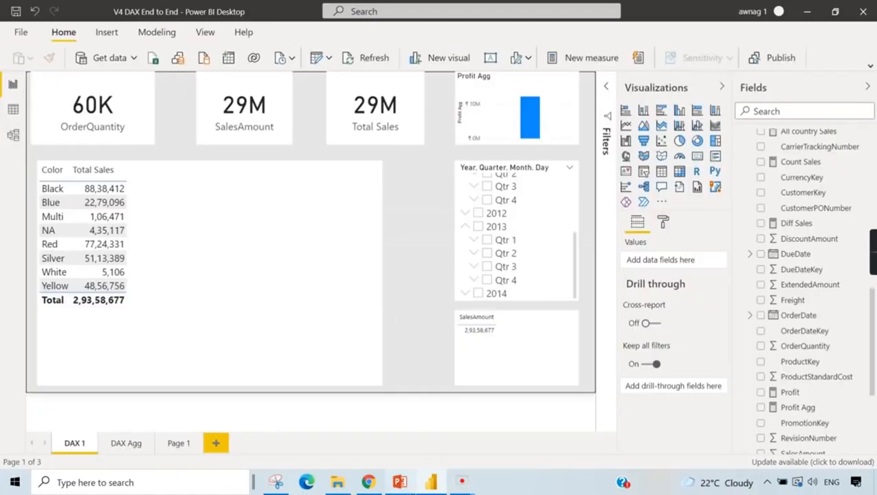
# - Check the DAX aggregation functions slide in PowerPoint, and return to the color table in the Power BI report
pyautogui.click(403, 486)
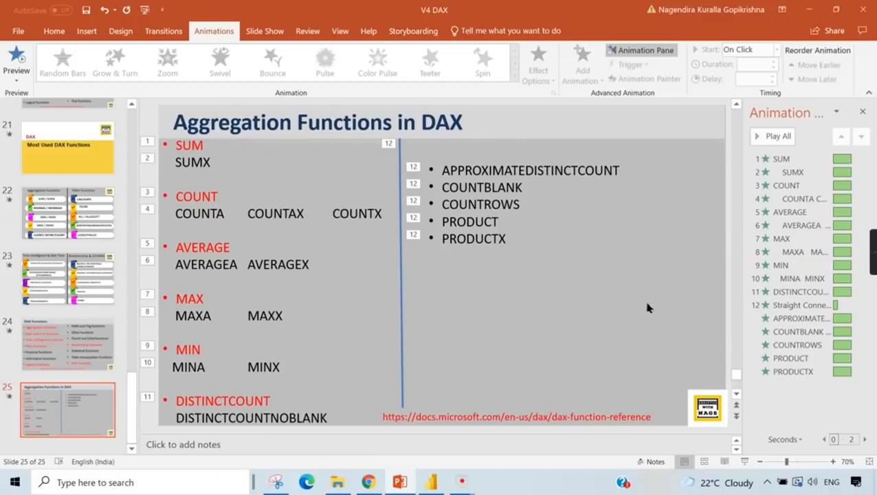
pyautogui.click(431, 483)
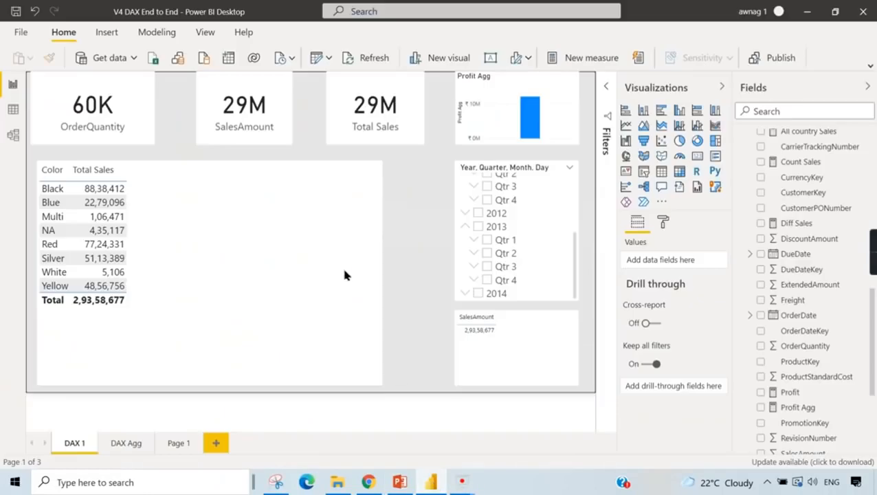
pyautogui.click(346, 228)
# - Create a new measure in FactInternetSales with the formula Max(FactInternetSales[SalesAmount])
pyautogui.scroll(-5, 809, 413)
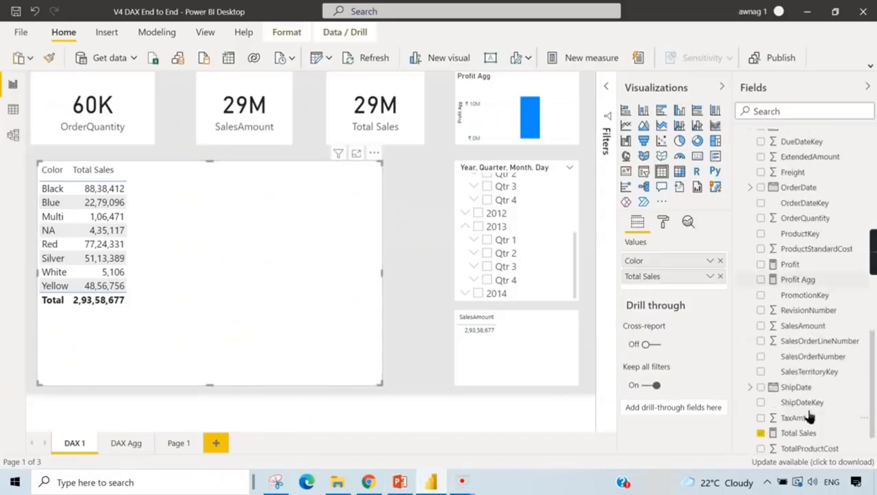
pyautogui.rightClick(784, 140)
pyautogui.click(710, 178)
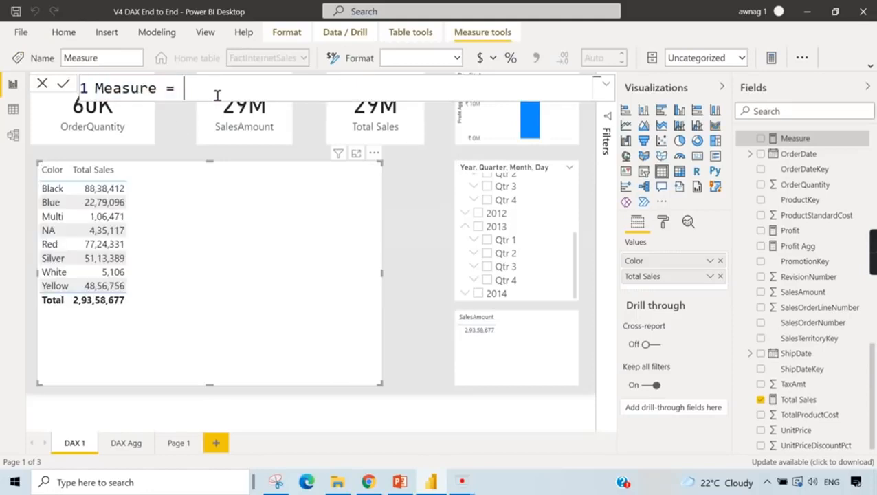
pyautogui.write('Max')
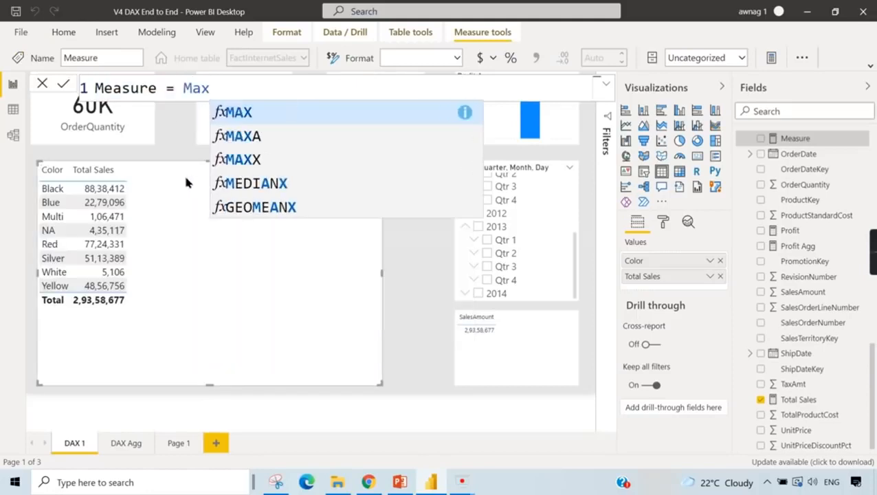
pyautogui.write('(')
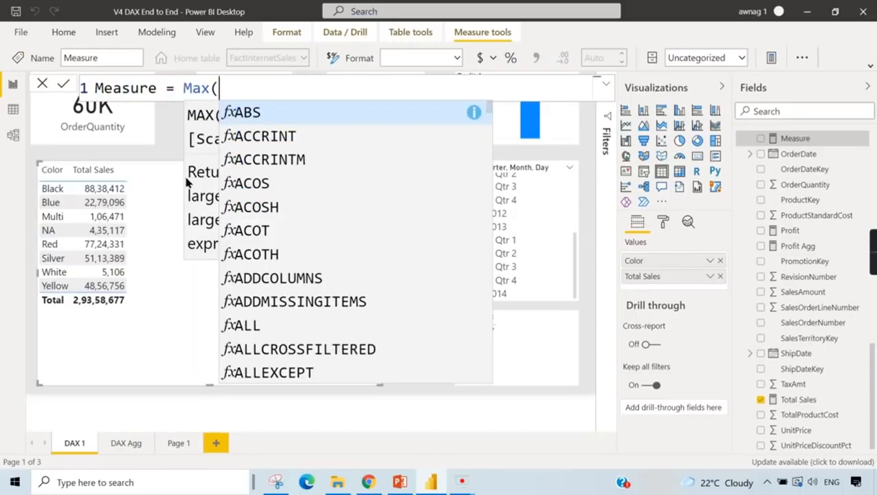
pyautogui.write('Sales')
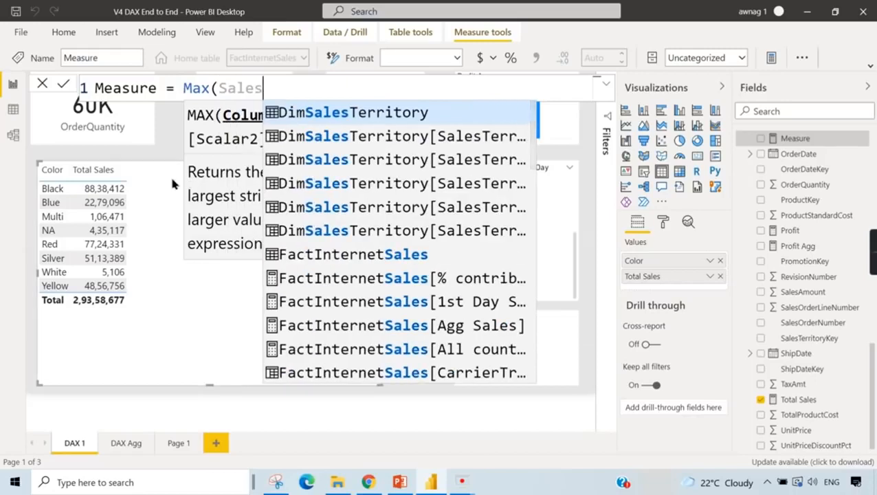
pyautogui.write('Amoun')
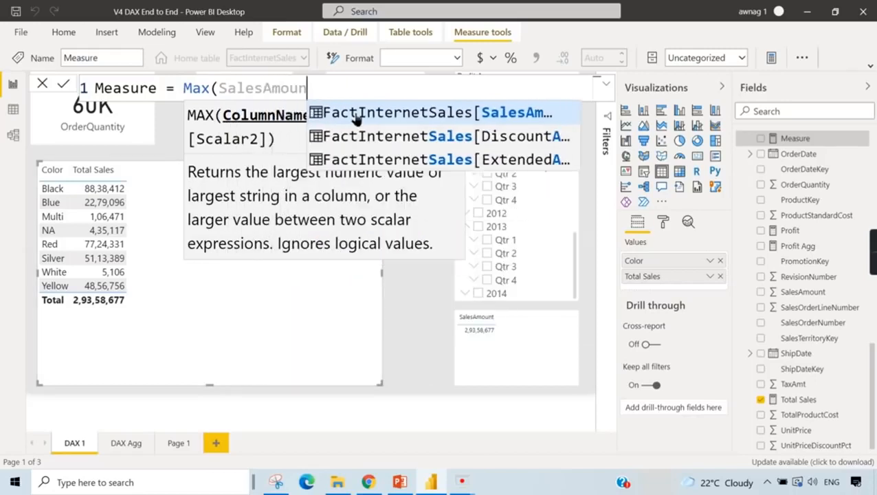
pyautogui.write('t')
pyautogui.click(395, 116)
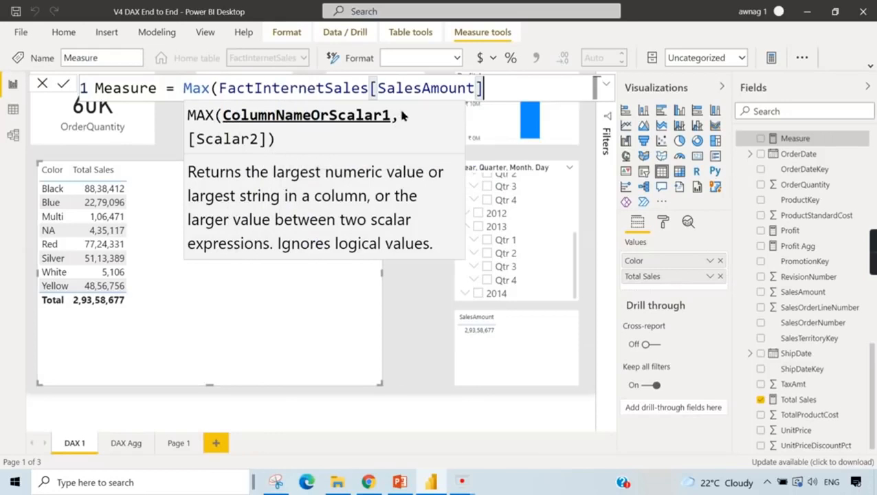
pyautogui.scroll(-4, 385, 139)
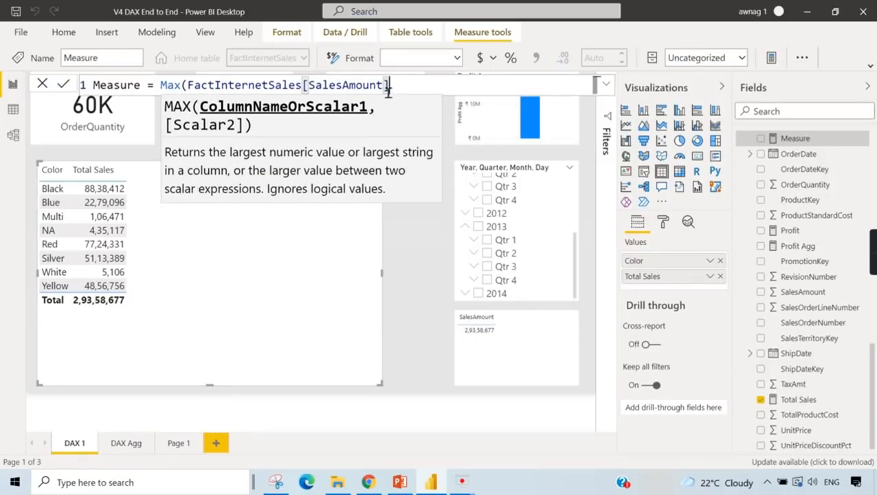
pyautogui.write(')')
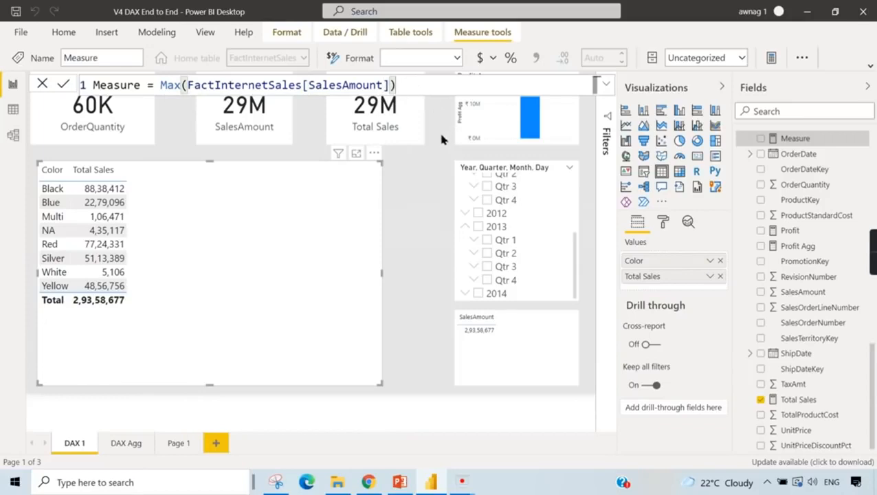
# - Name the new measure Max Sales, commit it, and add it to the color table
pyautogui.doubleClick(134, 87)
pyautogui.write('Max Sale')
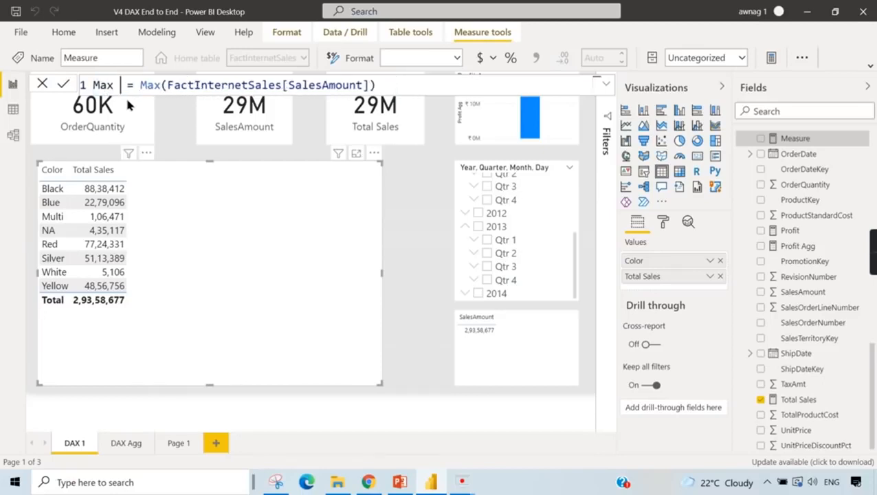
pyautogui.write('s')
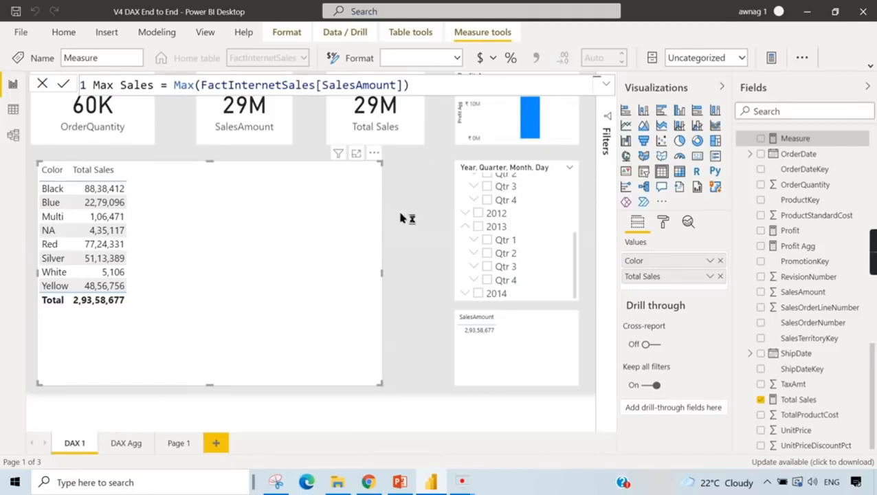
pyautogui.press('Return')
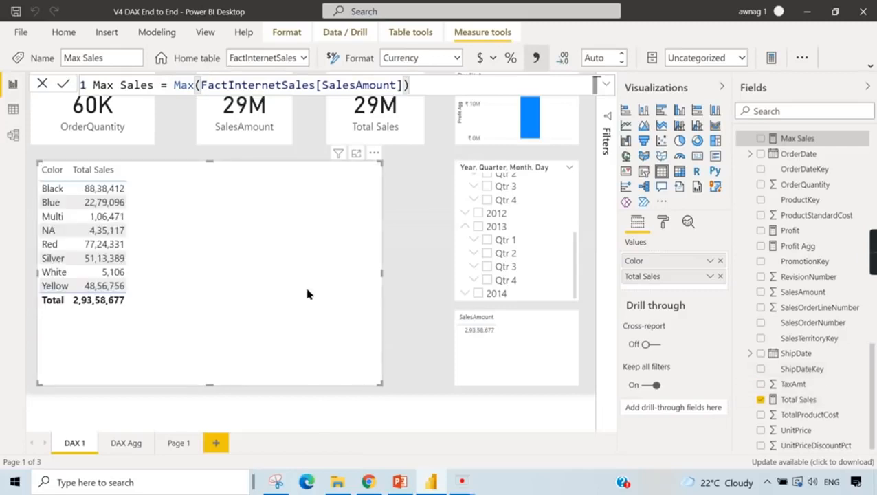
pyautogui.click(761, 139)
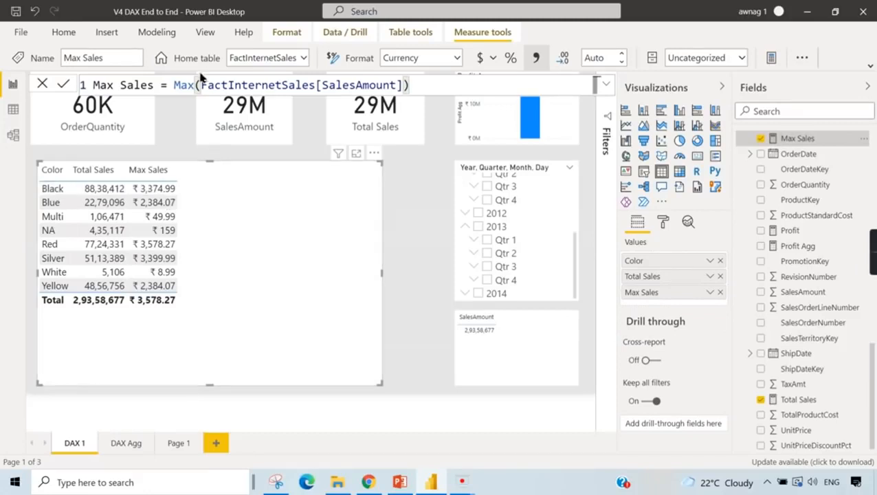
# - Try MAXA in place of Max in the Max Sales formula and display its function description
pyautogui.click(200, 85)
pyautogui.write('A')
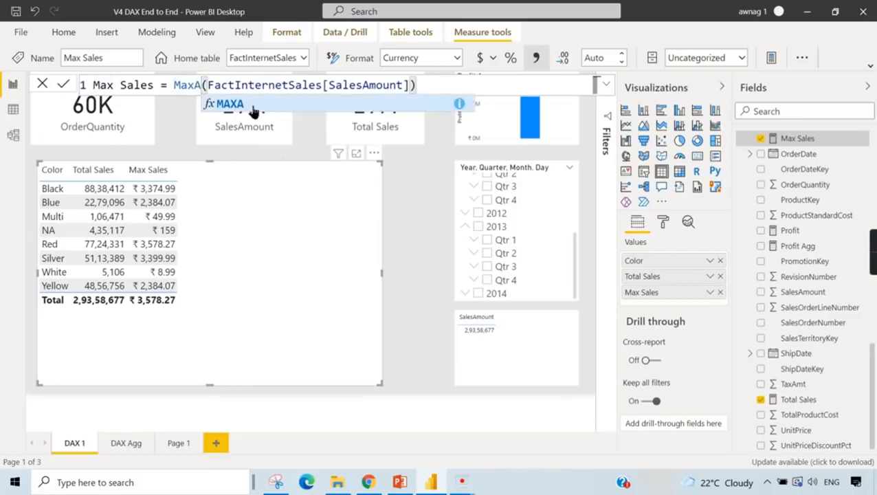
pyautogui.click(253, 104)
pyautogui.press('BackSpace')
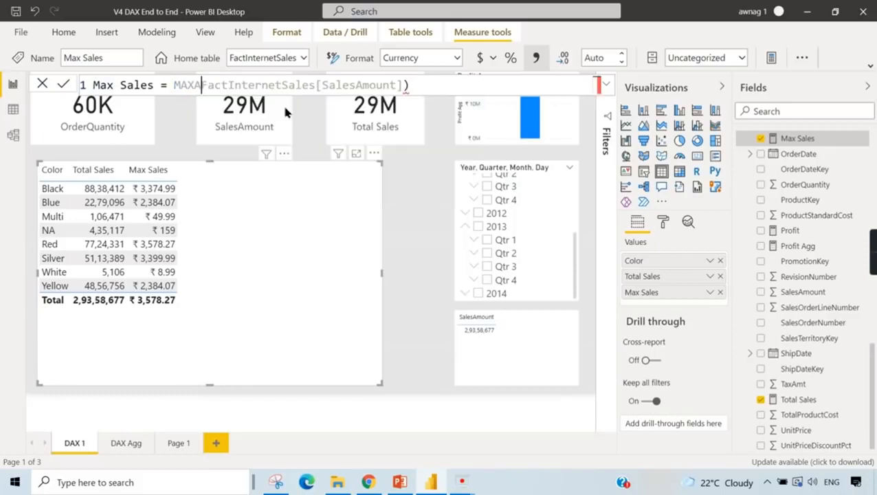
pyautogui.write('(')
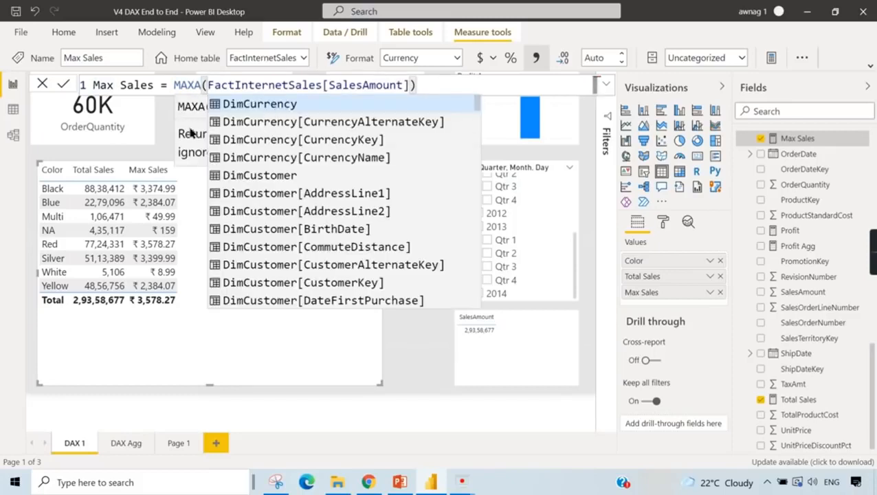
pyautogui.press('Escape')
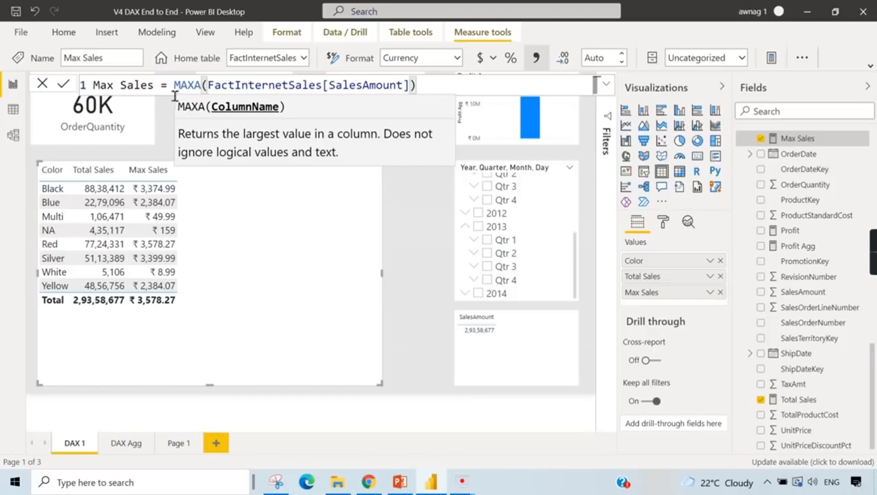
# - Replace the function and argument in the Max Sales formula with MAXX iterating over the FactInternetSales table
pyautogui.moveTo(414, 88); pyautogui.dragTo(254, 94)
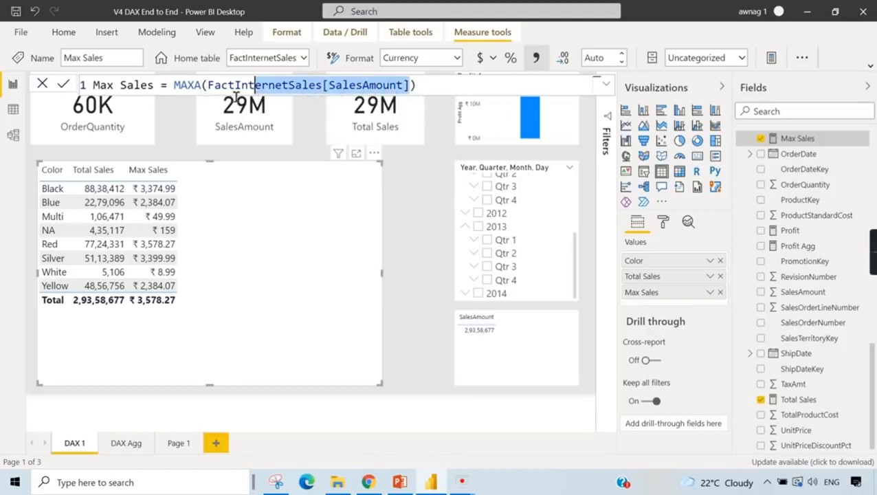
pyautogui.click(196, 87)
pyautogui.hotkey('shift', 'Home')
pyautogui.hotkey('shift', 'End')
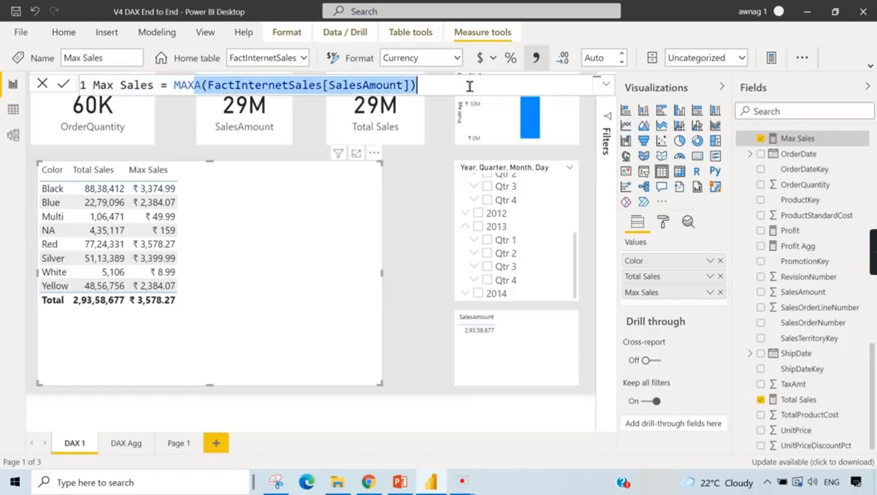
pyautogui.write('XX')
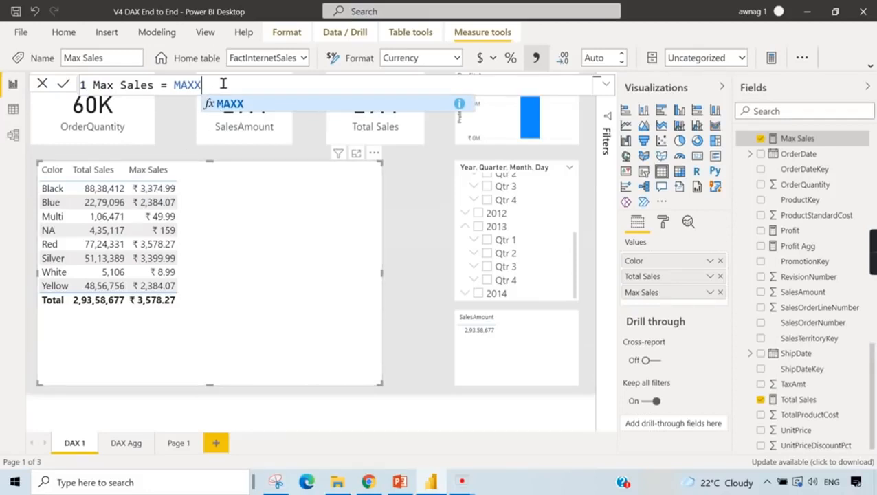
pyautogui.write('(')
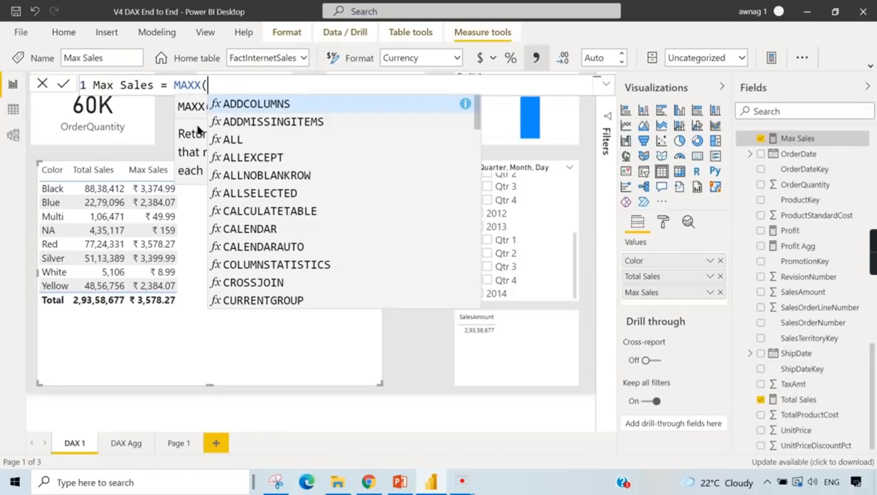
pyautogui.press('Escape')
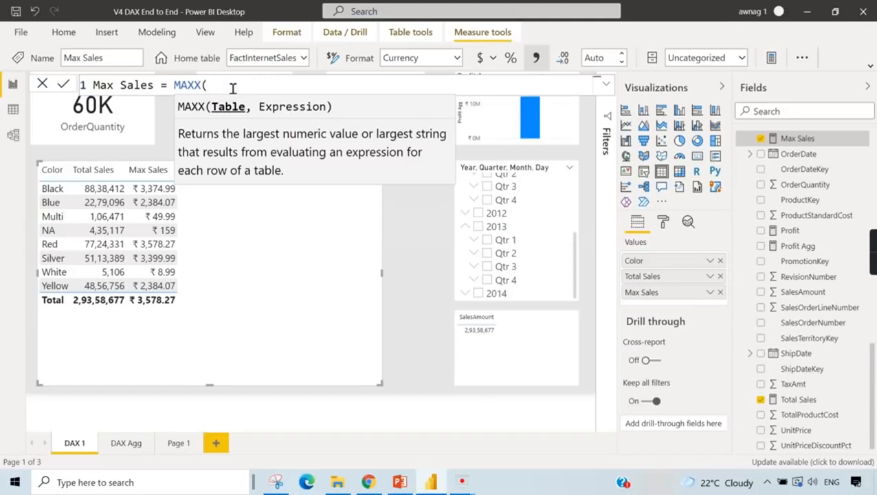
pyautogui.write('F')
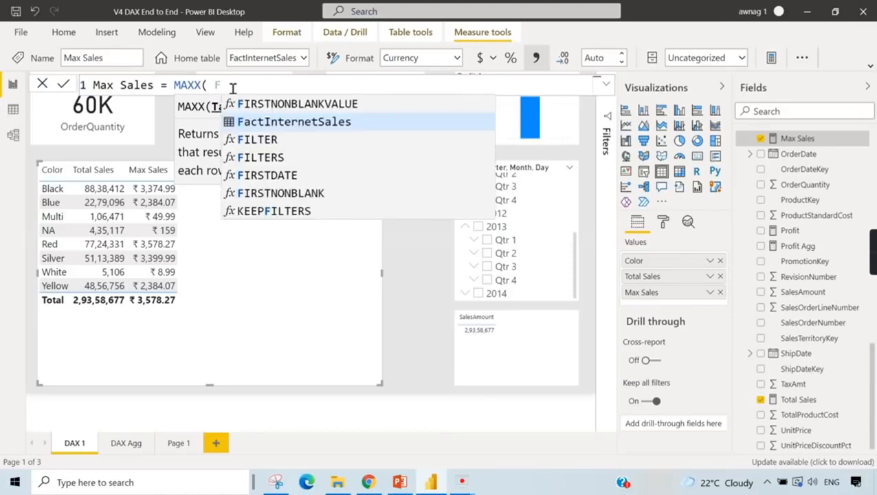
pyautogui.write('act')
pyautogui.click(291, 104)
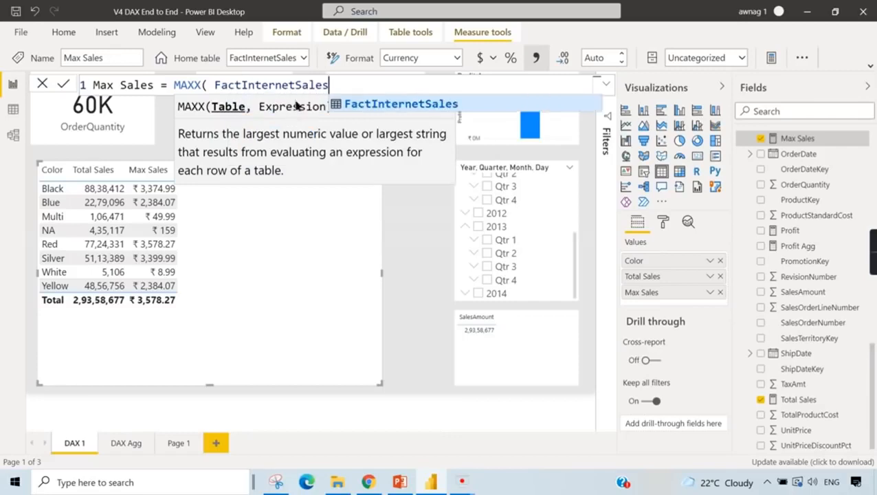
pyautogui.write(',')
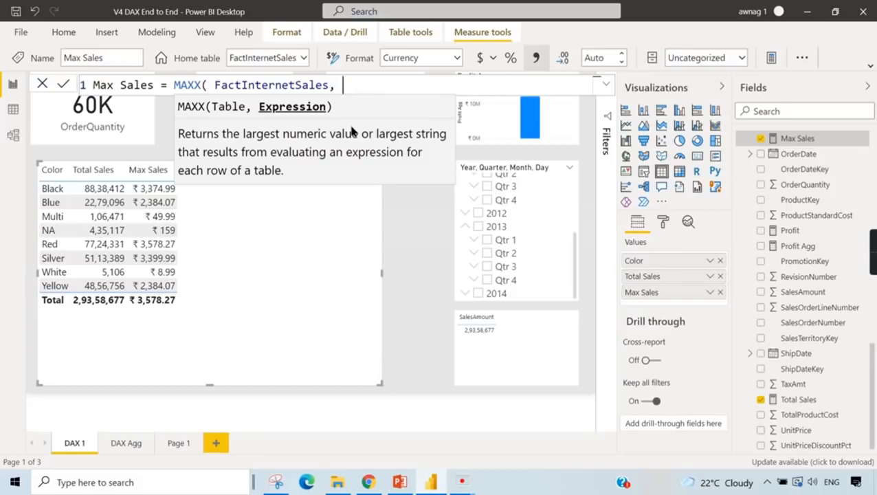
# - Use FactInternetSales[SalesAmount] as the MAXX expression, close the formula and commit the Max Sales measure
pyautogui.write('Sales')
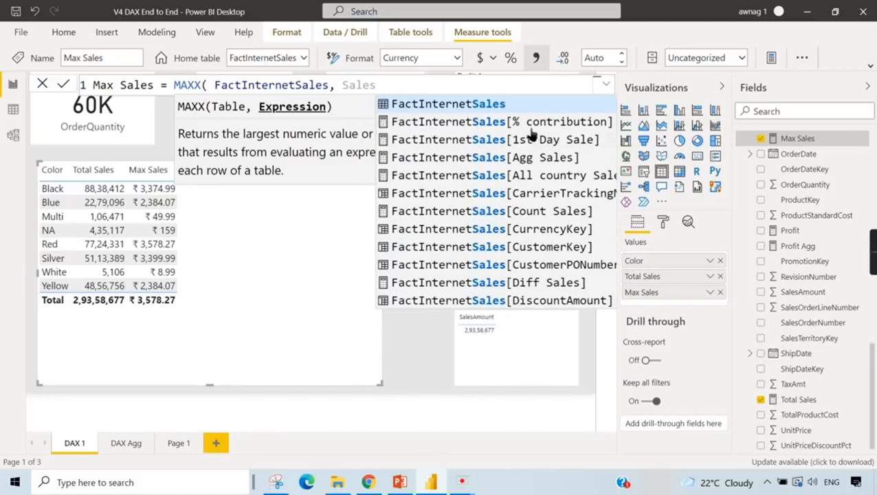
pyautogui.scroll(-3, 577, 234)
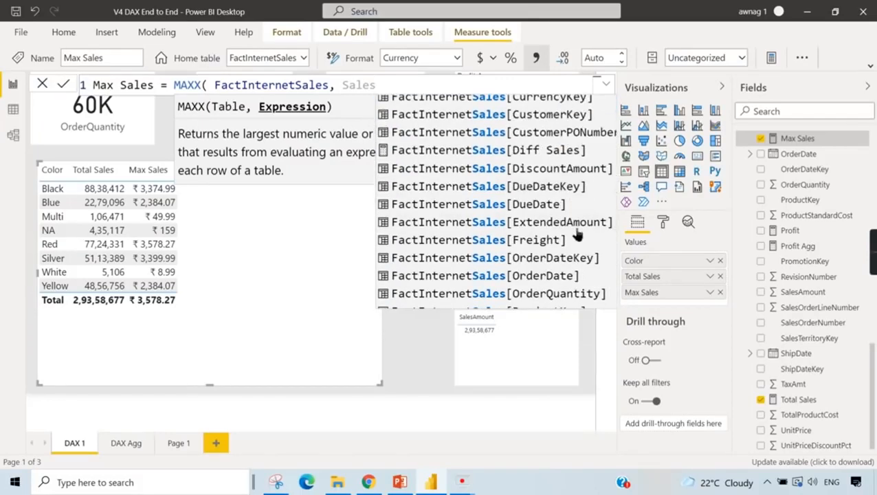
pyautogui.write('Am')
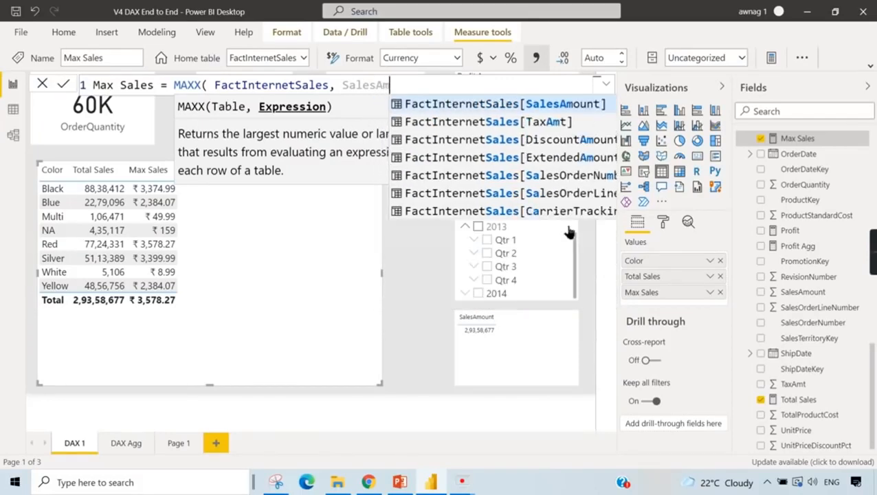
pyautogui.click(571, 104)
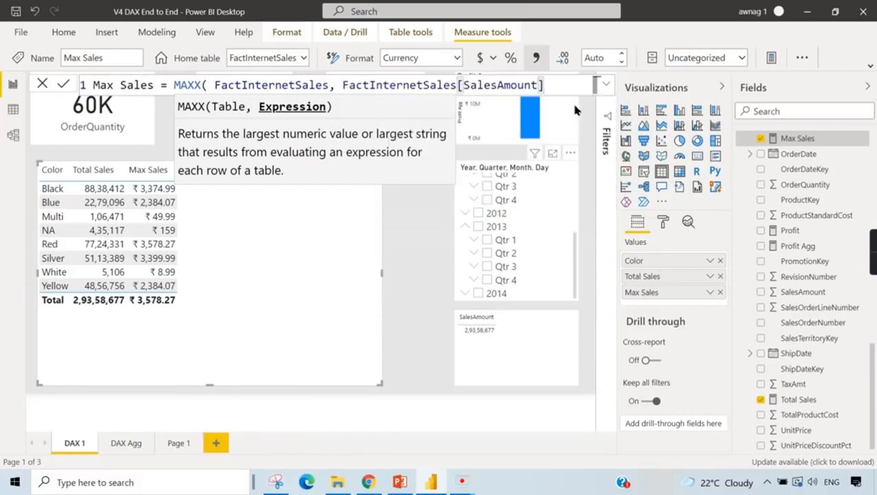
pyautogui.write(')')
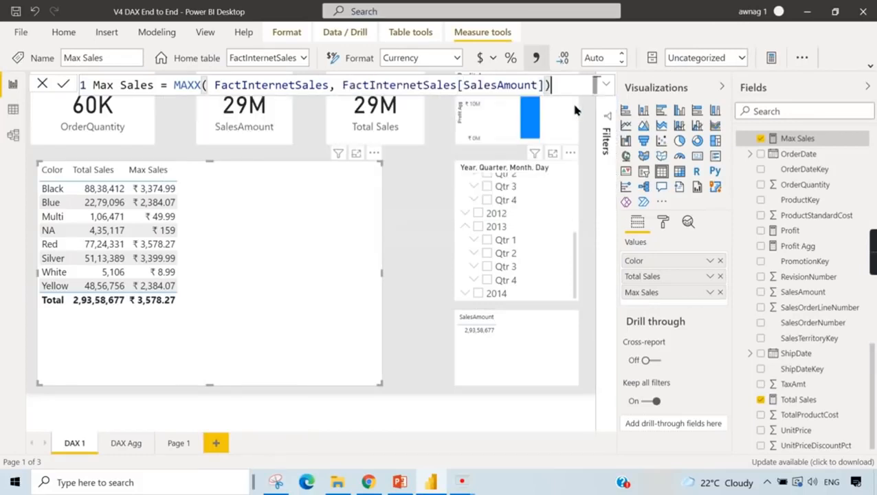
pyautogui.press('Return')
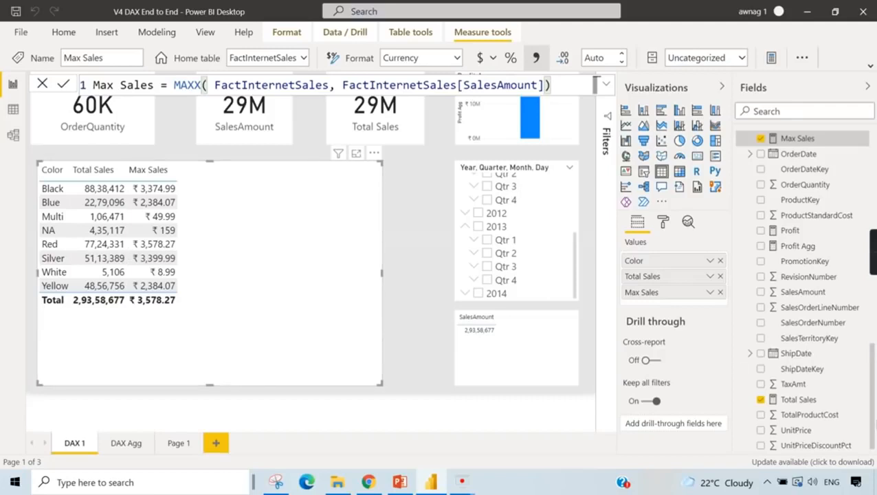
# - Compare the Total Sales formula with the Max Sales formula, and expand the Max Sales formula editor
pyautogui.click(797, 400)
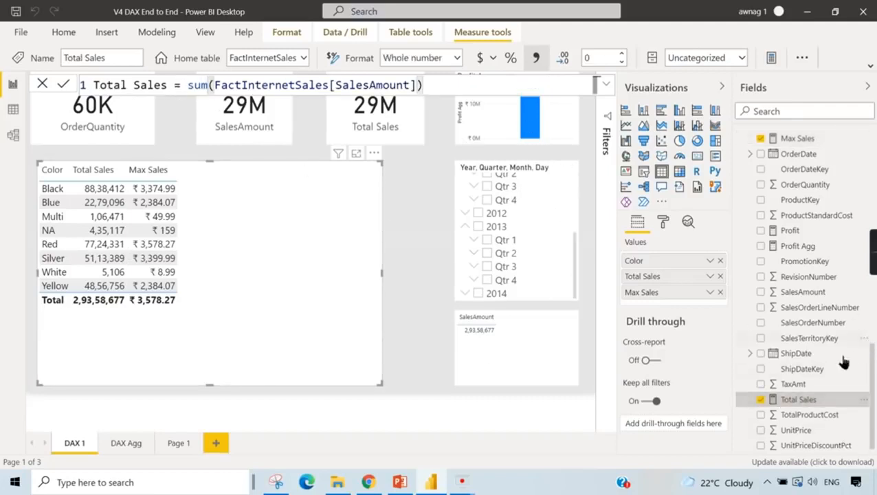
pyautogui.click(797, 139)
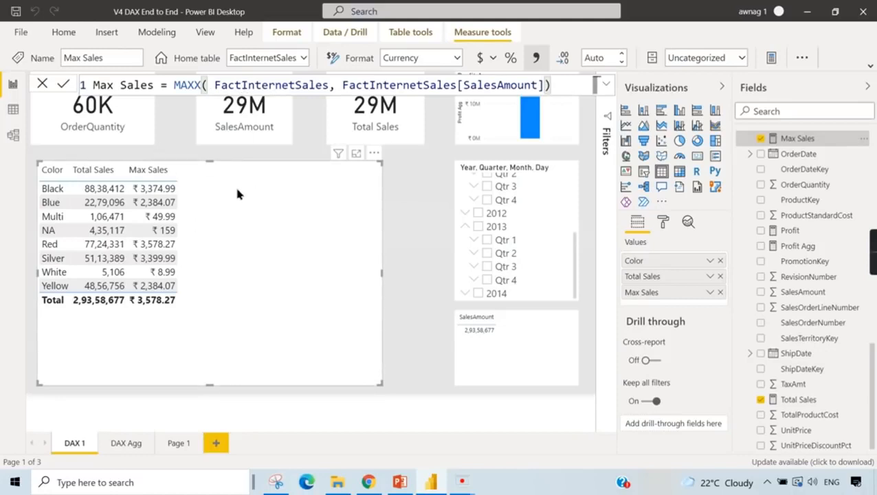
pyautogui.click(212, 85)
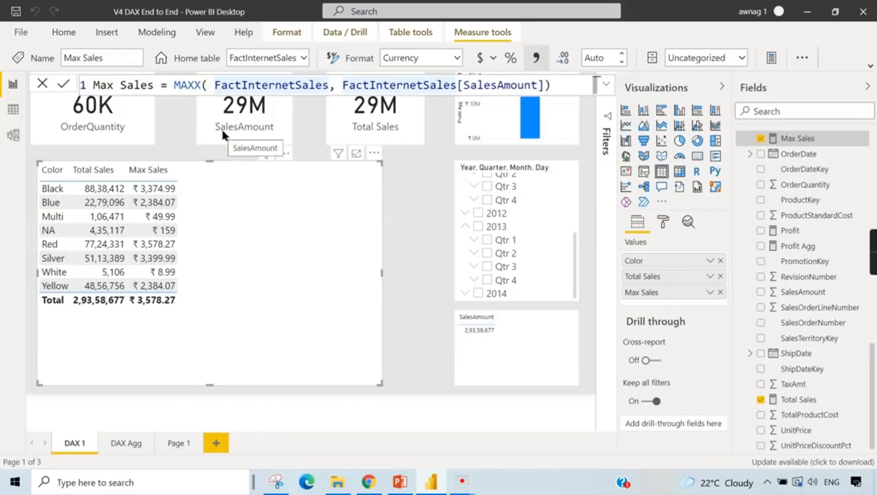
pyautogui.click(606, 84)
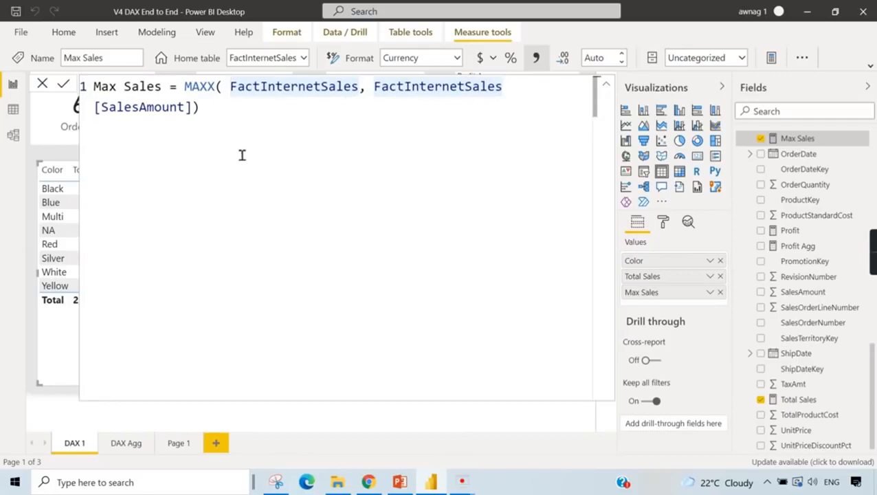
# - Copy the complete Max Sales formula with its MAXX expression for reuse in another measure
pyautogui.click(606, 84)
pyautogui.click(164, 87)
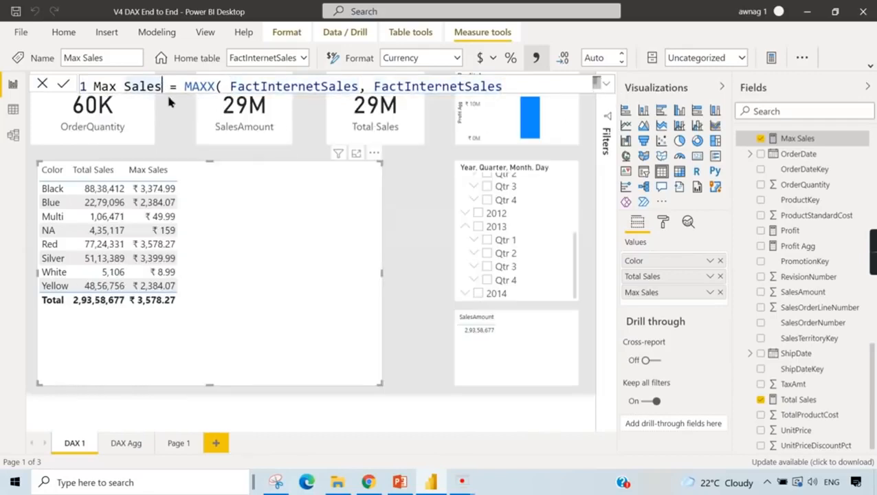
pyautogui.hotkey('ctrl', 'a')
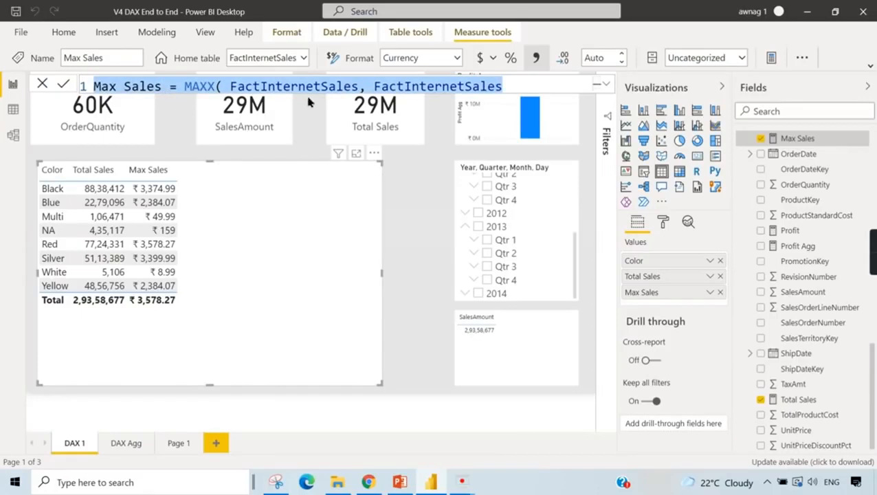
# - Change the Max Sales formula to MAX(FactInternetSales[SalesAmount]), removing the table argument, and commit it
pyautogui.click(606, 84)
pyautogui.click(207, 86)
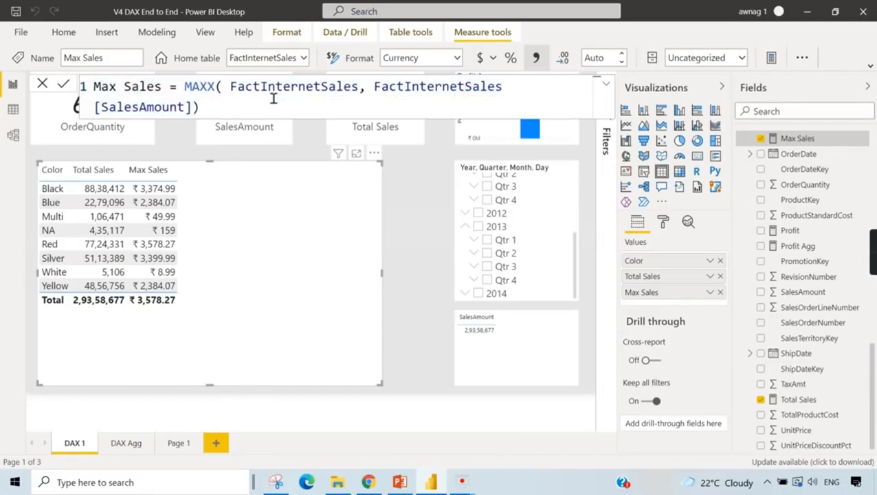
pyautogui.press('Delete')
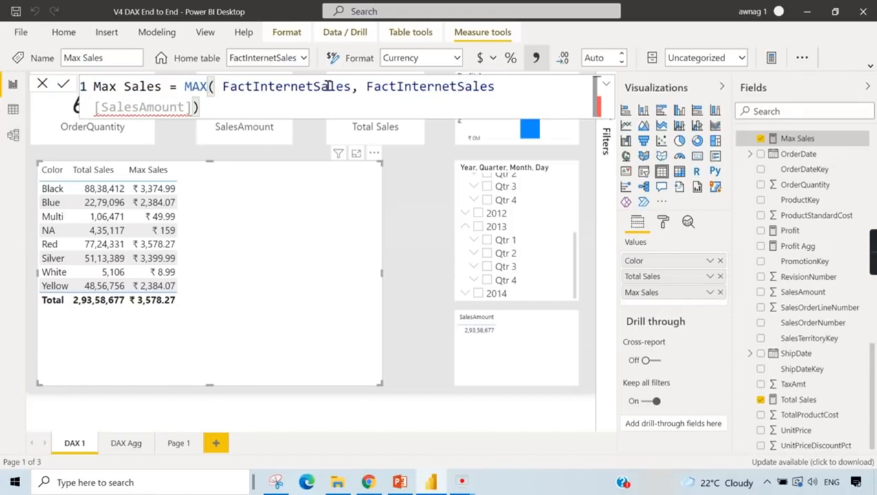
pyautogui.moveTo(359, 88); pyautogui.dragTo(222, 88)
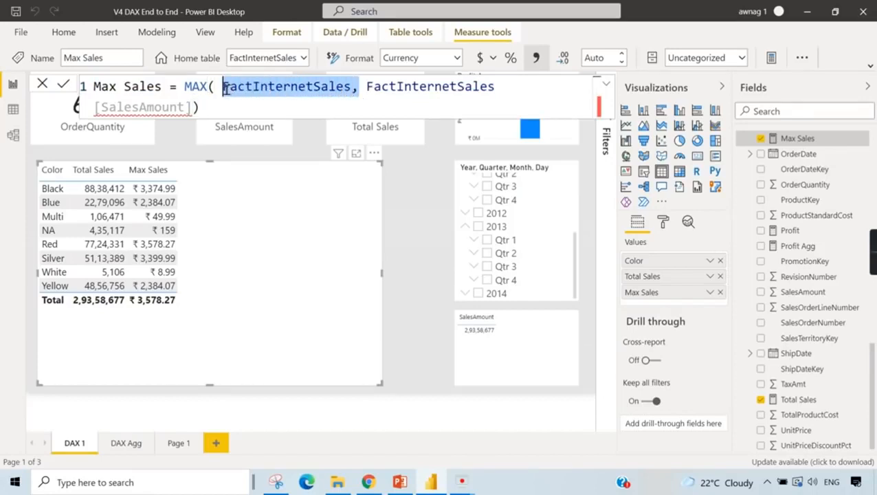
pyautogui.press('Delete')
pyautogui.click(522, 88)
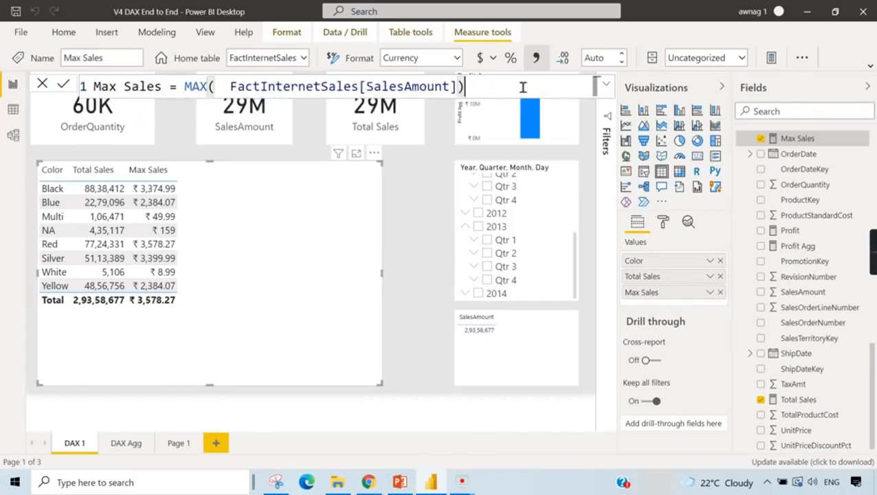
pyautogui.press('Return')
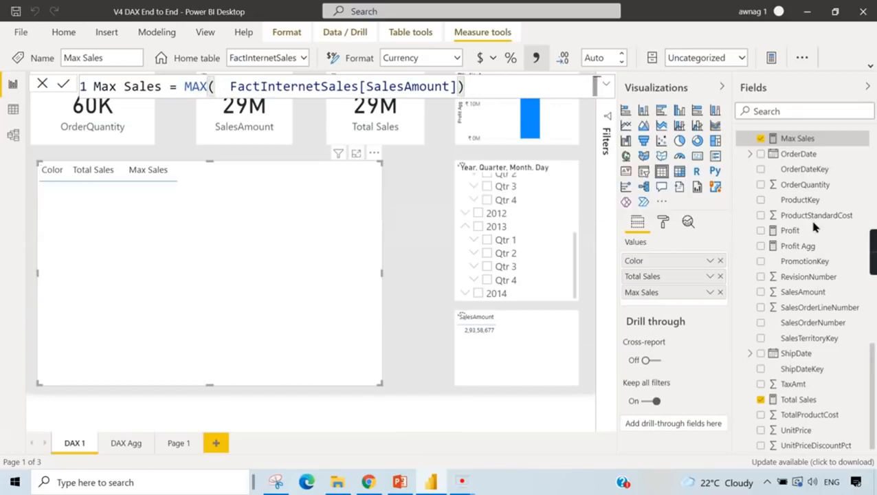
# - Create a new measure in FactInternetSales from the copied MAXX formula and name it MaxX Sales
pyautogui.rightClick(781, 141)
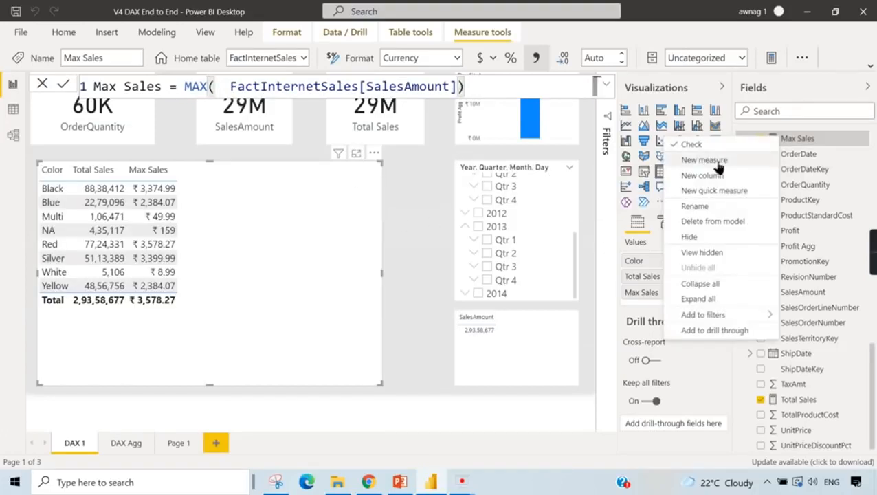
pyautogui.press('Escape')
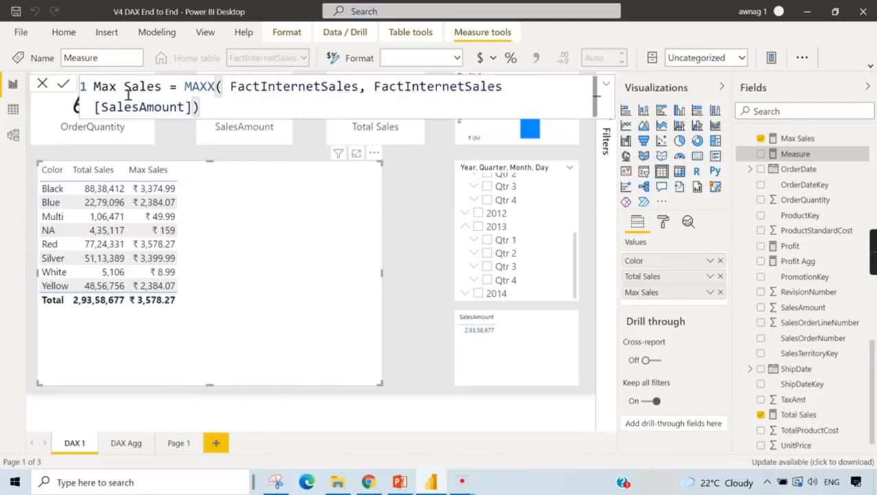
pyautogui.click(118, 91)
pyautogui.write('X')
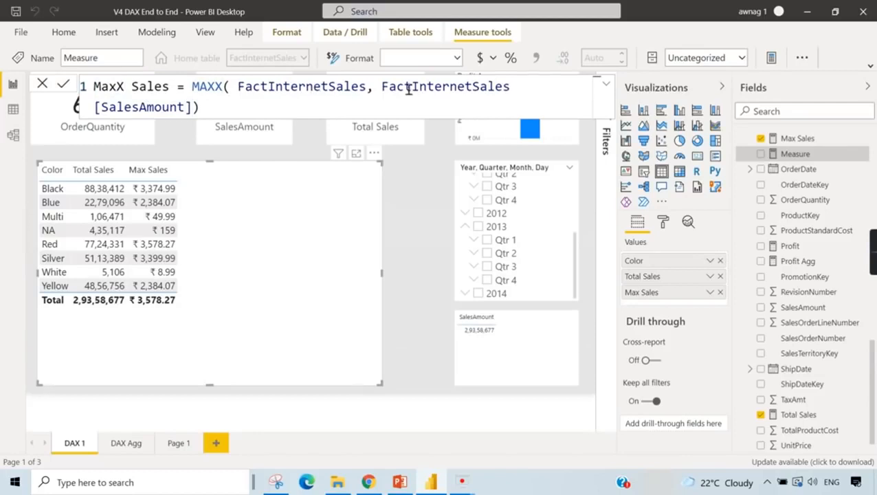
# - Wrap the FactInternetSales table argument of MAXX in a Filter function and add line breaks for its filter expression
pyautogui.click(367, 91)
pyautogui.click(239, 87)
pyautogui.write('Filter(')
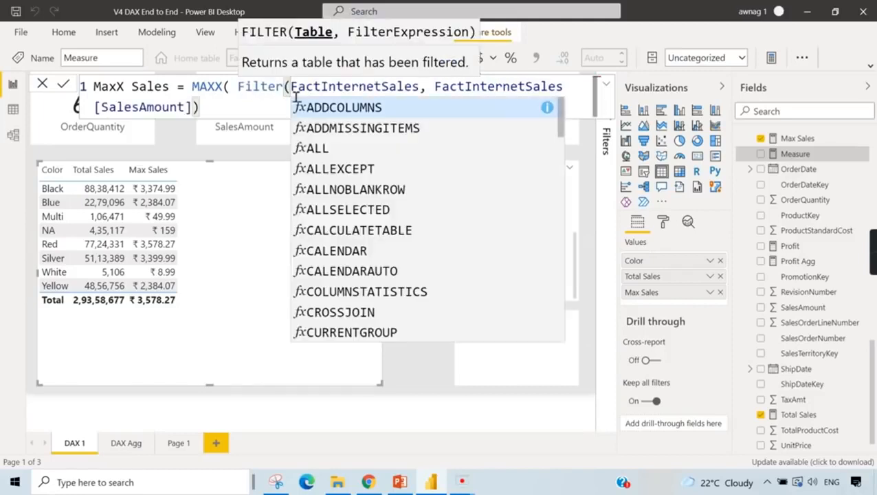
pyautogui.click(422, 89)
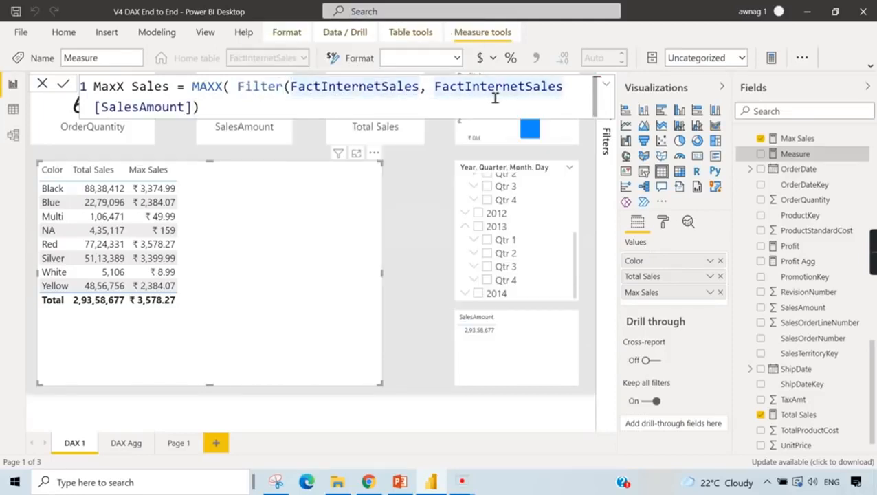
pyautogui.write(',')
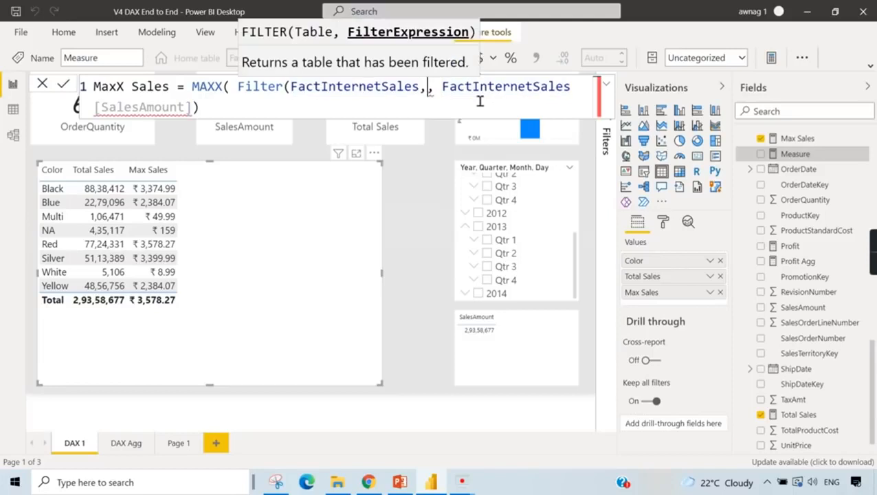
pyautogui.hotkey('shift', 'Return')
pyautogui.hotkey('shift', 'Return')
pyautogui.hotkey('shift', 'Return')
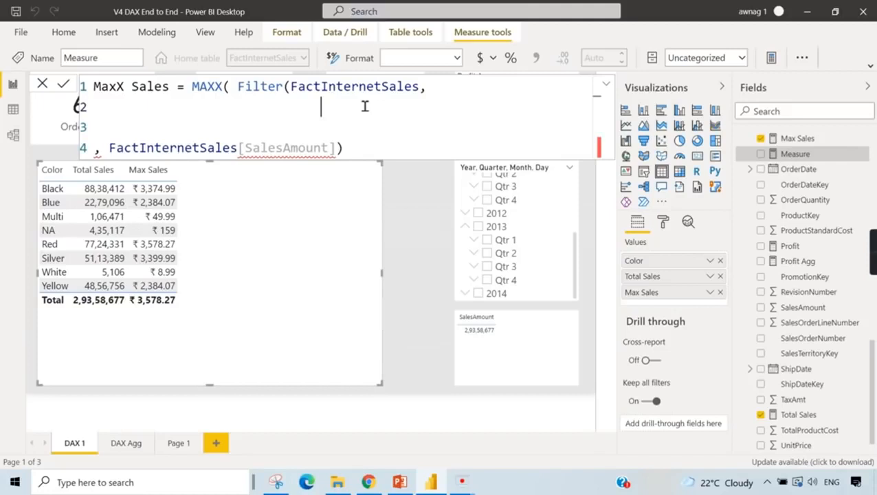
# - Enter FactInternetSales[SalesAmount]>1000 as the filter expression and close the Filter function
pyautogui.write('Sales')
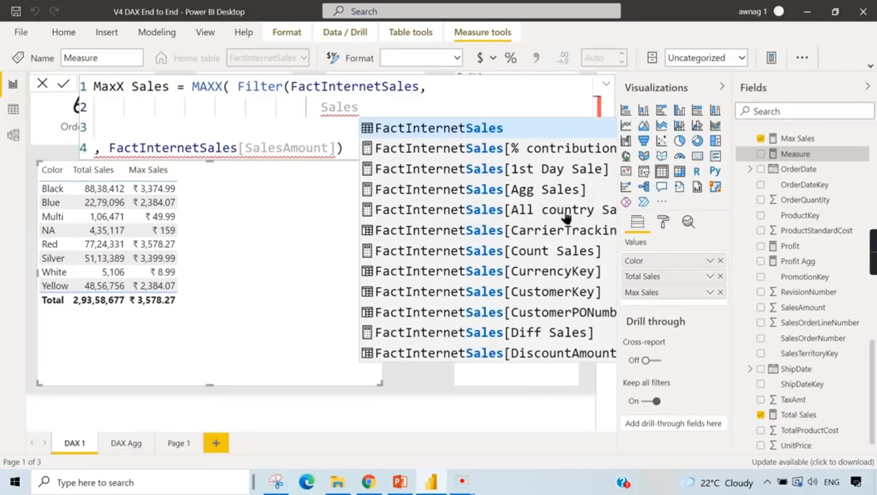
pyautogui.scroll(-2, 561, 248)
pyautogui.scroll(-3, 578, 324)
pyautogui.scroll(-2, 571, 320)
pyautogui.click(557, 220)
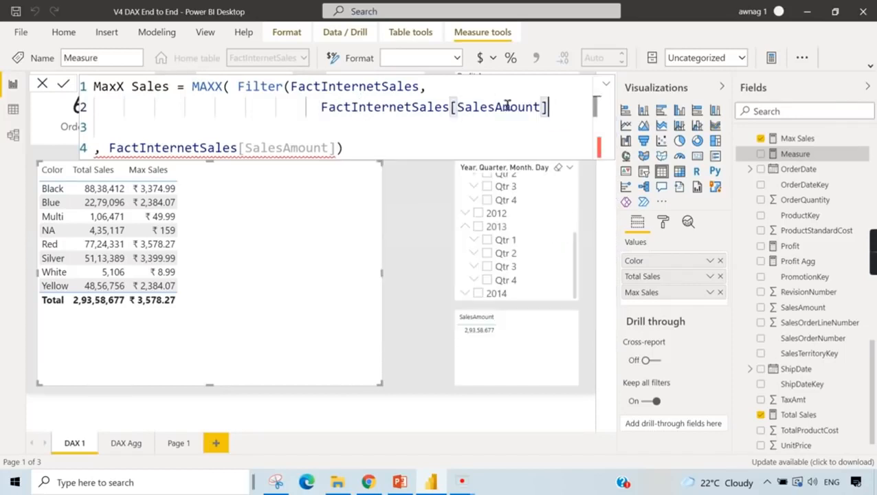
pyautogui.write('>100')
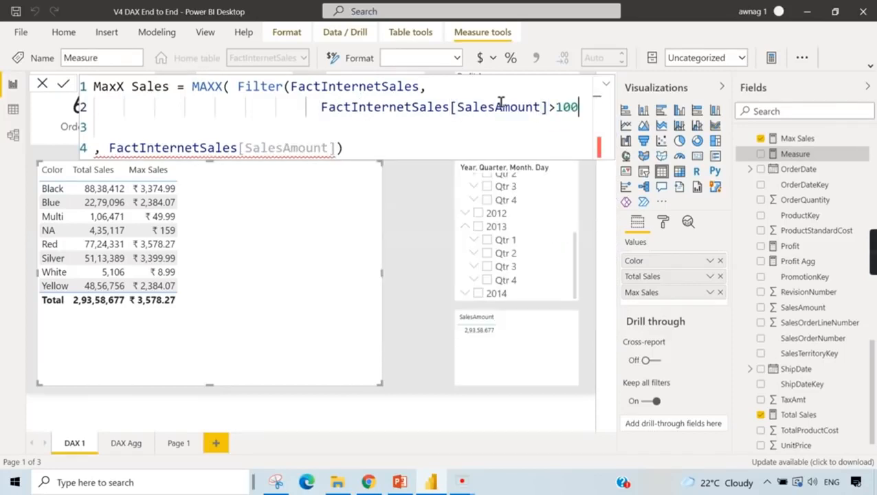
pyautogui.write('0)')
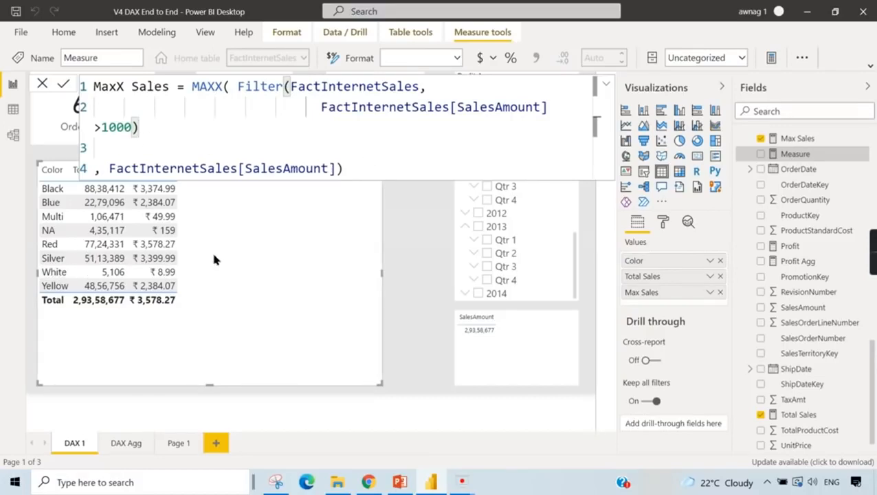
# - Commit the MaxX Sales measure and add it to the table visual grouped by Color
pyautogui.click(416, 155)
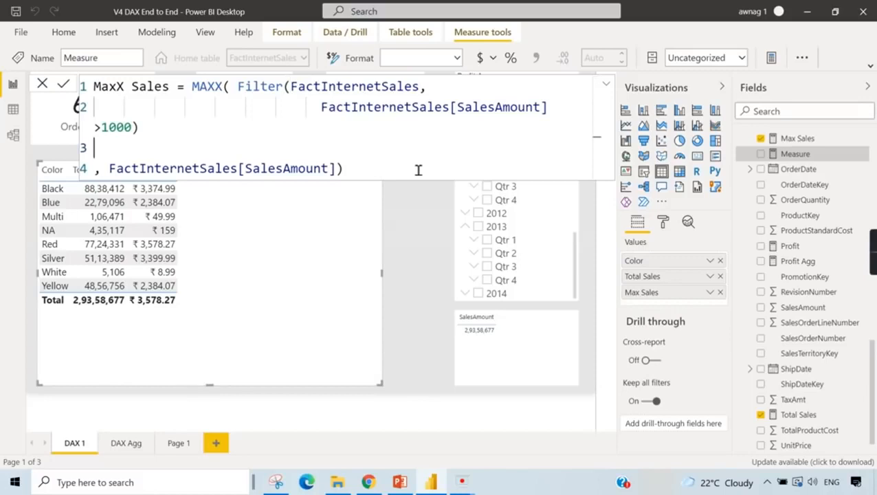
pyautogui.press('Return')
pyautogui.click(760, 154)
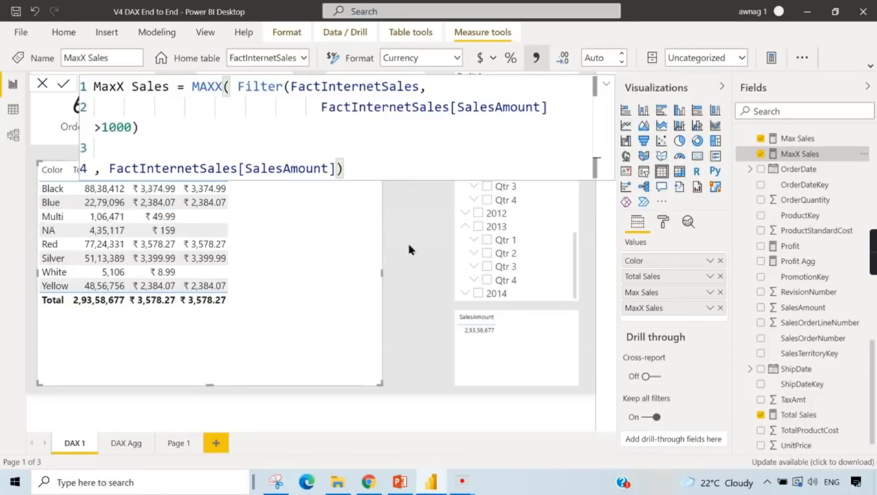
pyautogui.click(435, 254)
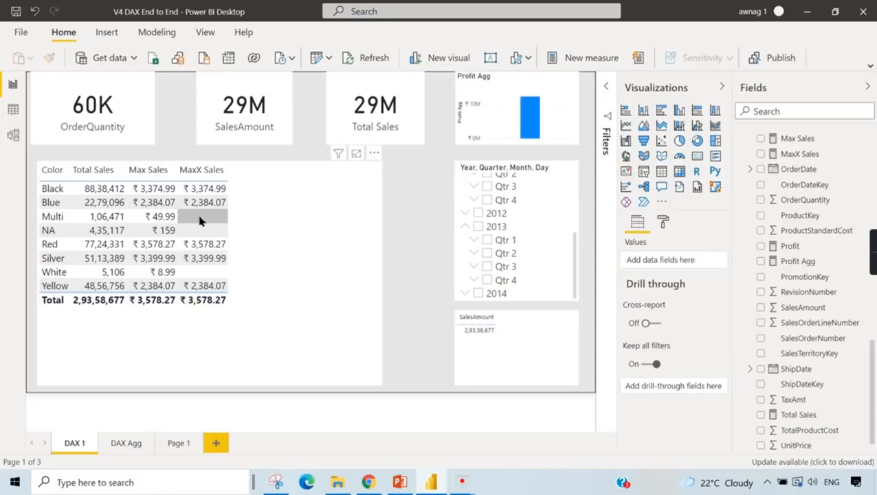
# - Review the MaxX Sales formula, and compare the table's measures with the date slicer set to 2013 and cleared again
pyautogui.click(807, 157)
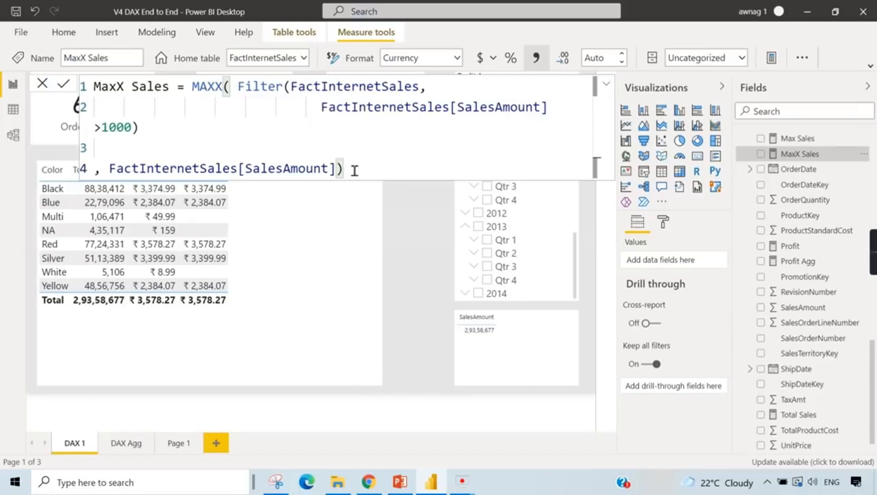
pyautogui.click(429, 206)
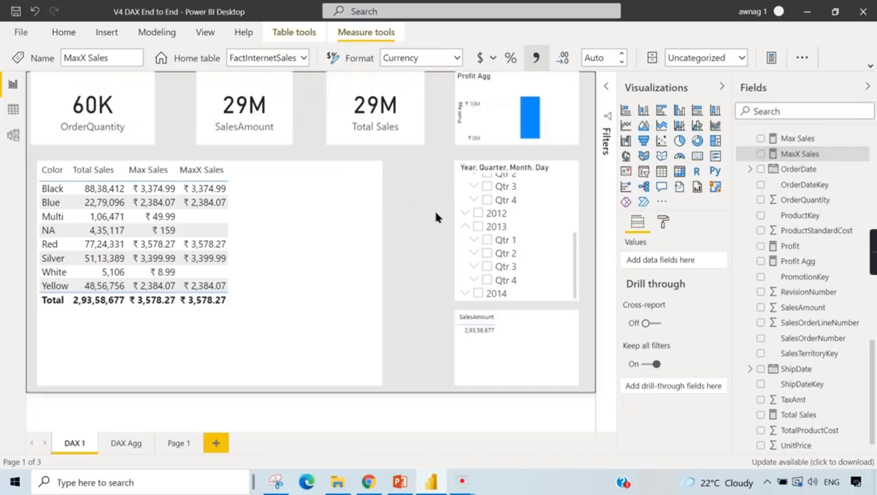
pyautogui.click(478, 226)
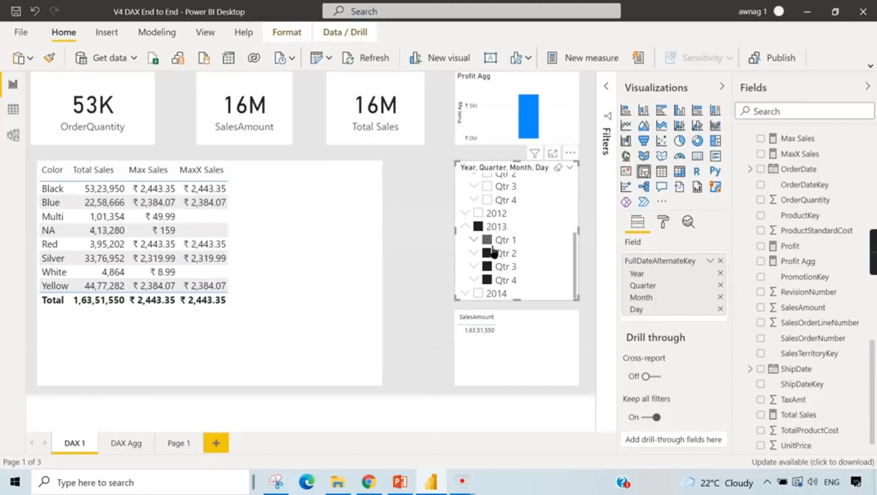
pyautogui.click(477, 228)
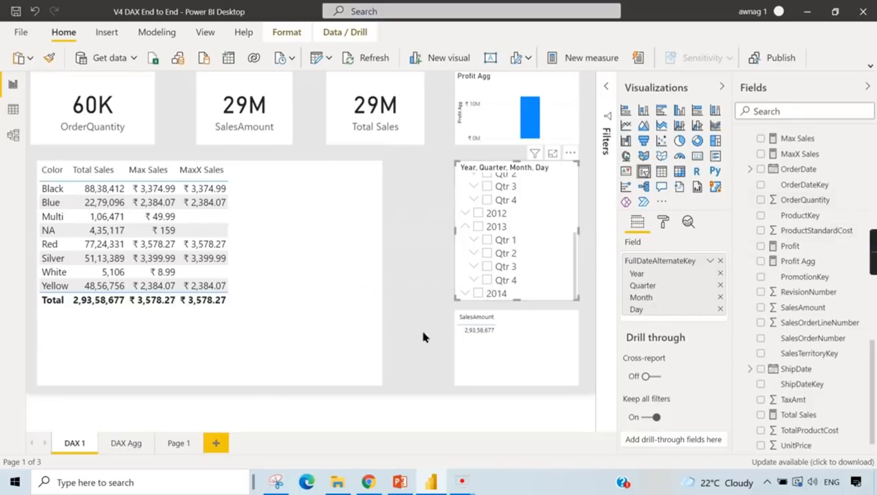
# - Switch to the PowerPoint presentation to view the slide on aggregation functions in DAX
pyautogui.click(399, 482)
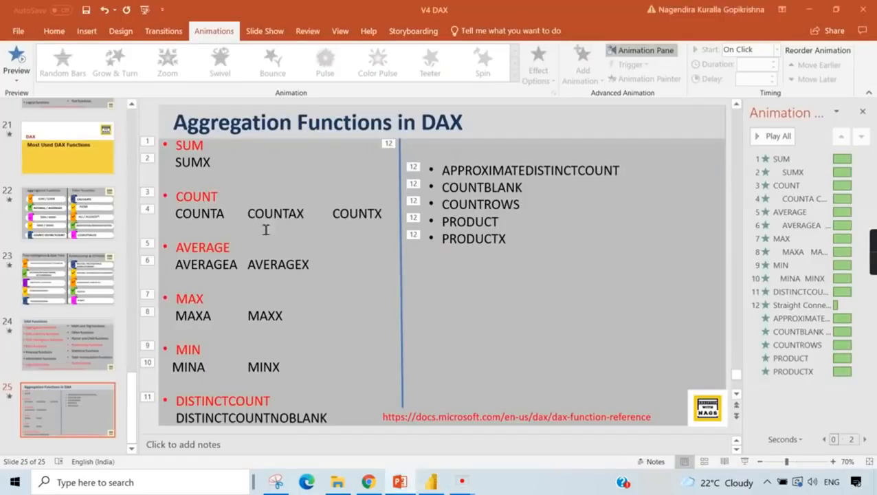
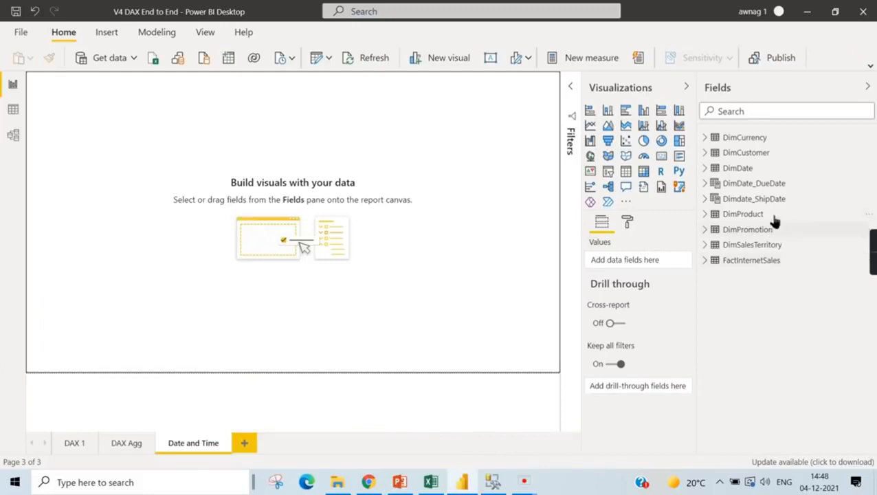
# - Open the Dimdate_ShipDate table in Data view and add a new calculated column to it
pyautogui.click(774, 198)
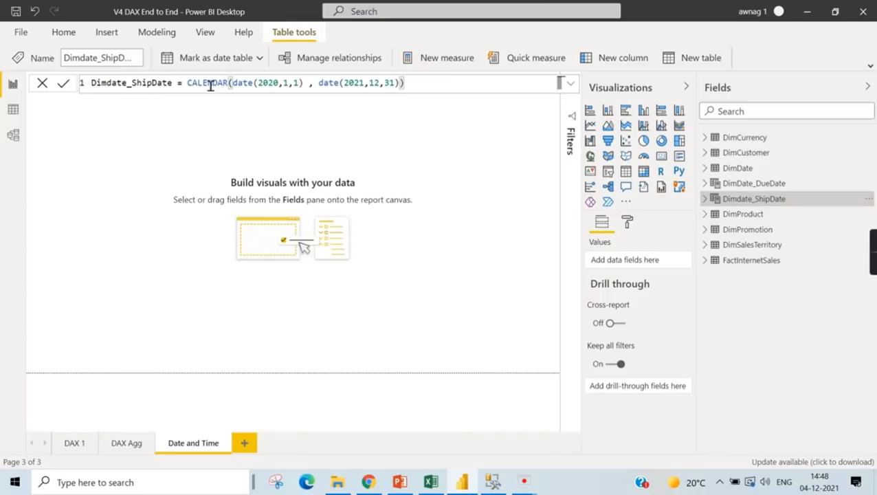
pyautogui.click(13, 110)
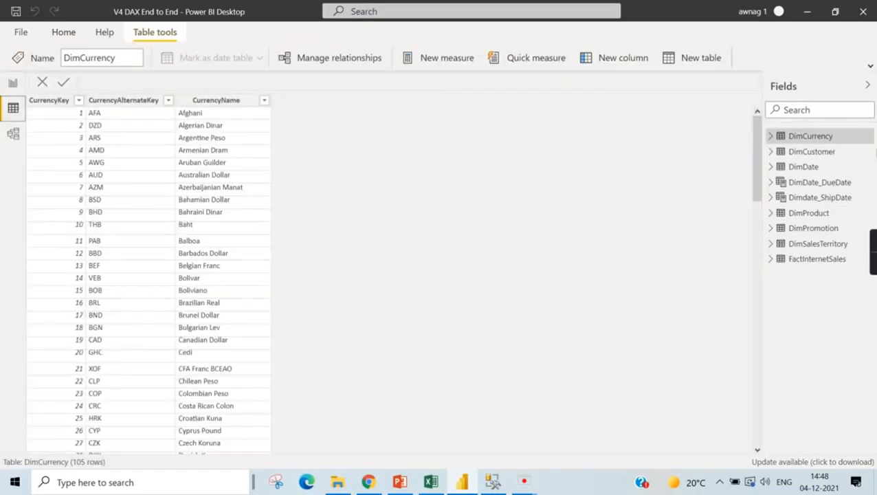
pyautogui.click(811, 197)
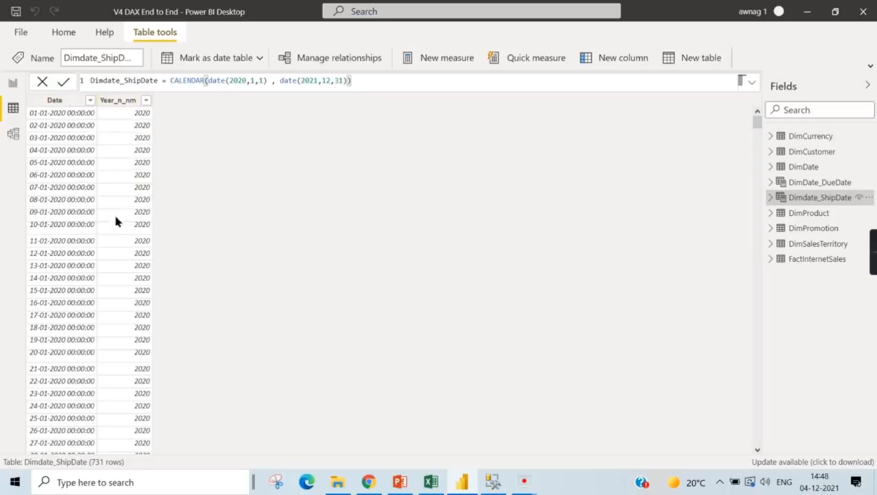
pyautogui.click(125, 101)
pyautogui.rightClick(125, 102)
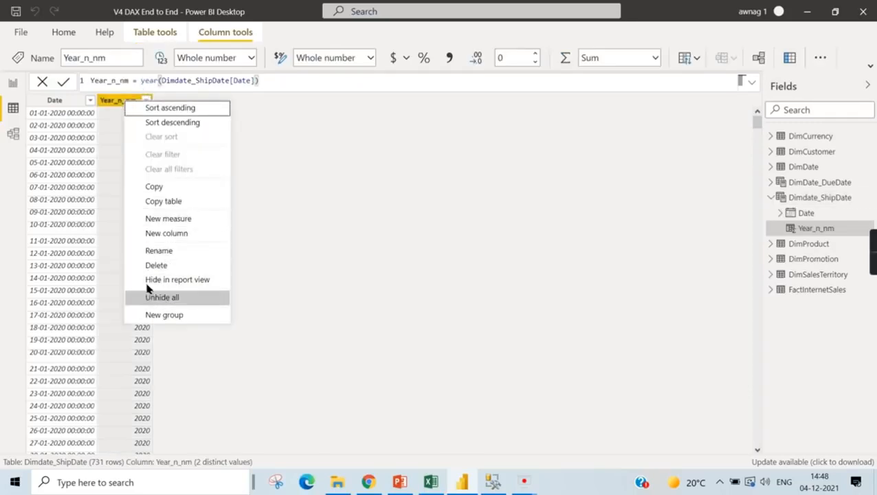
pyautogui.click(200, 233)
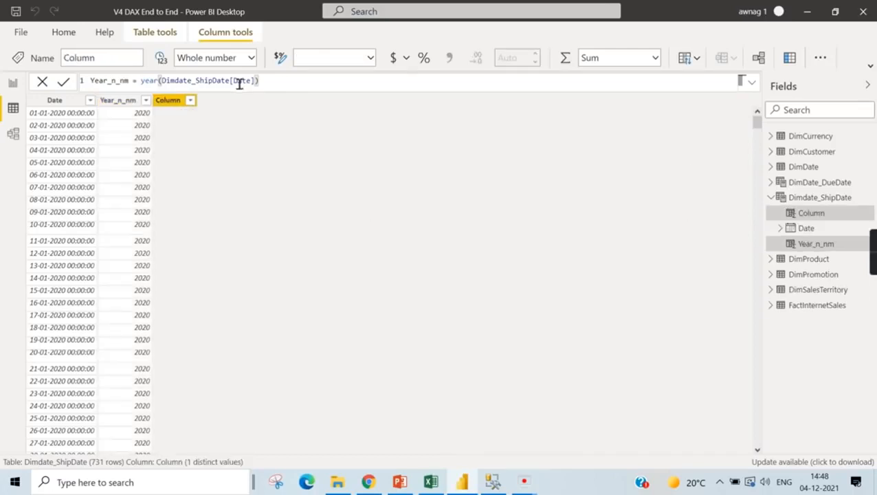
# - Name the new calculated column Quarter and begin its formula with the QUARTER function
pyautogui.click(99, 82)
pyautogui.doubleClick(99, 82)
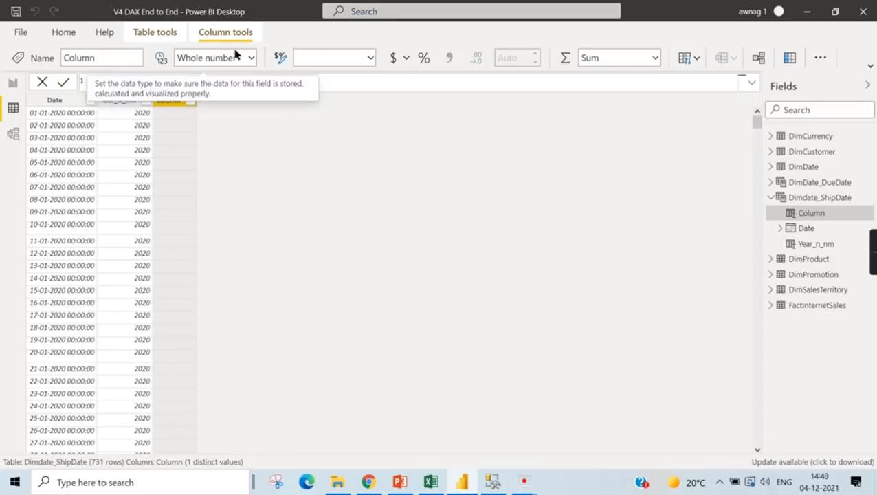
pyautogui.write('Quarter = ')
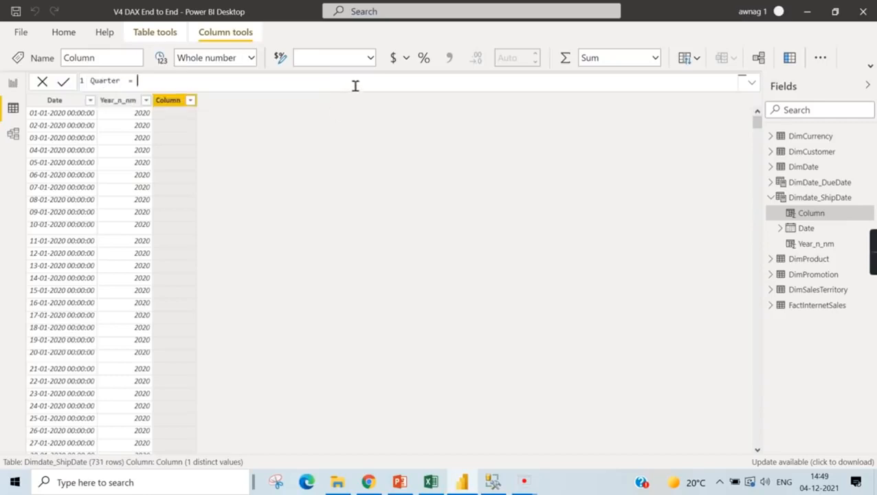
pyautogui.write('Quarter')
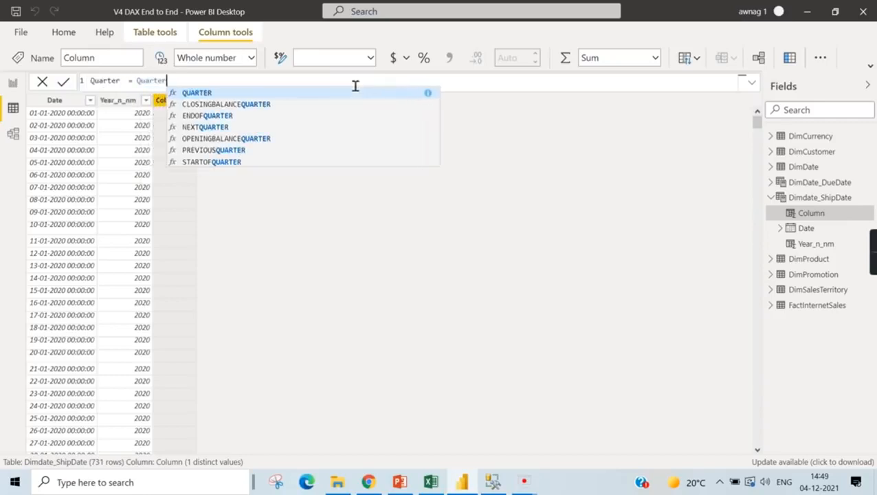
pyautogui.write('(')
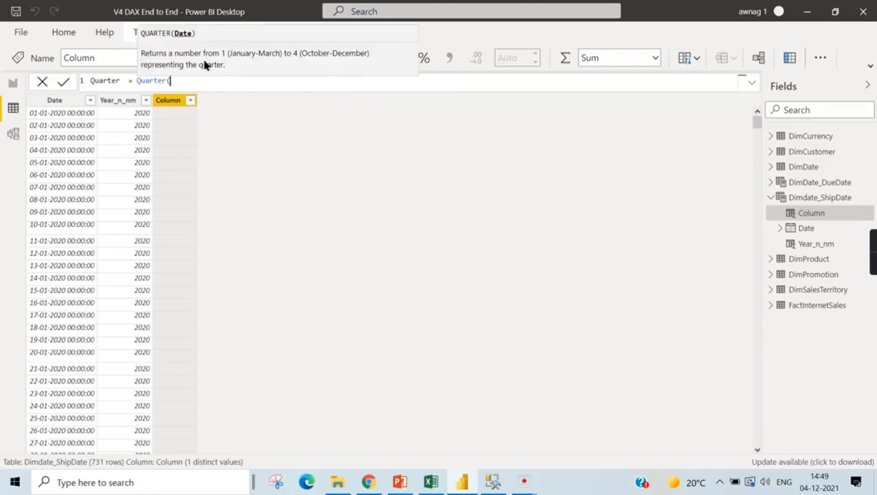
pyautogui.write('Da')
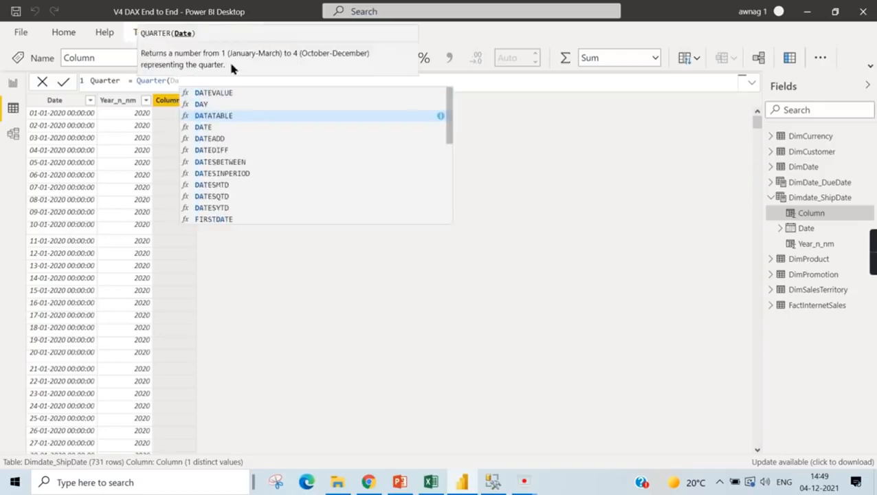
# - Use Dimdate_ShipDate[Date] as the QUARTER argument, close the function and commit the column
pyautogui.press('BackSpace')
pyautogui.press('BackSpace')
pyautogui.write('S')
pyautogui.write('e')
pyautogui.press('BackSpace')
pyautogui.press('BackSpace')
pyautogui.write('Dim')
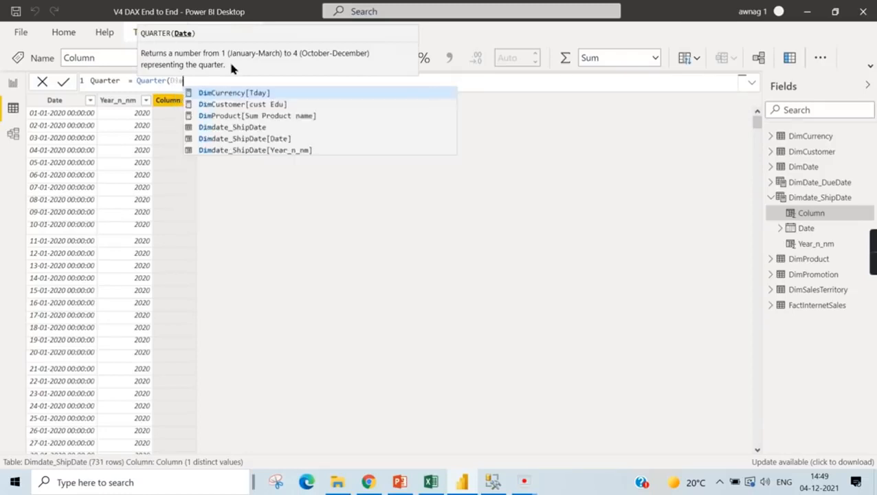
pyautogui.click(287, 141)
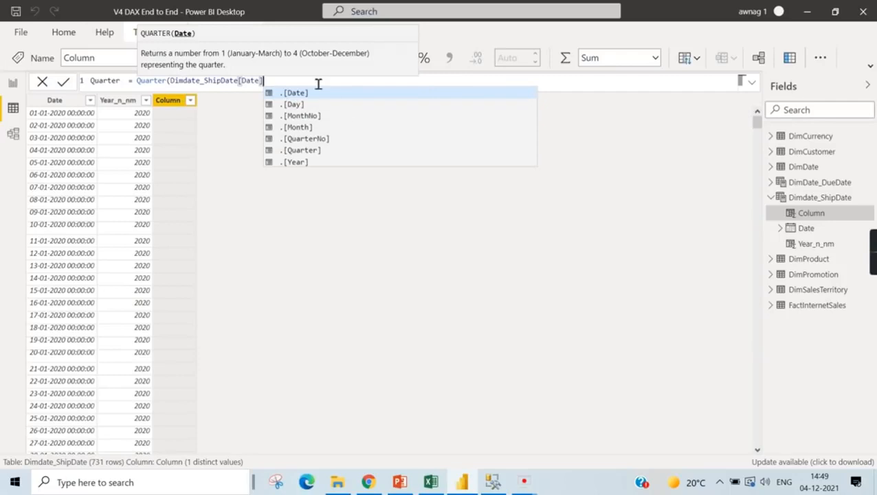
pyautogui.write(')')
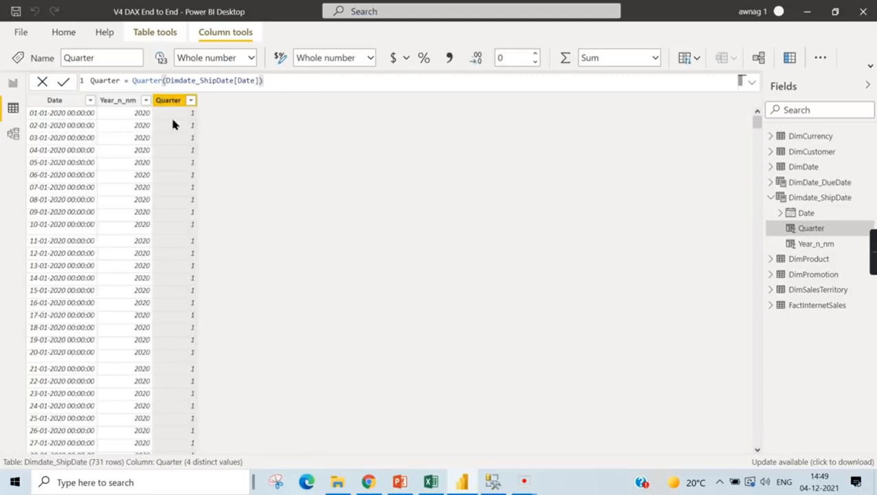
# - Compare the Quarter values with the 2020 dates, and switch to PowerPoint to view the Date and Time Functions slide
pyautogui.scroll(-20, 167, 238)
pyautogui.scroll(-20, 174, 330)
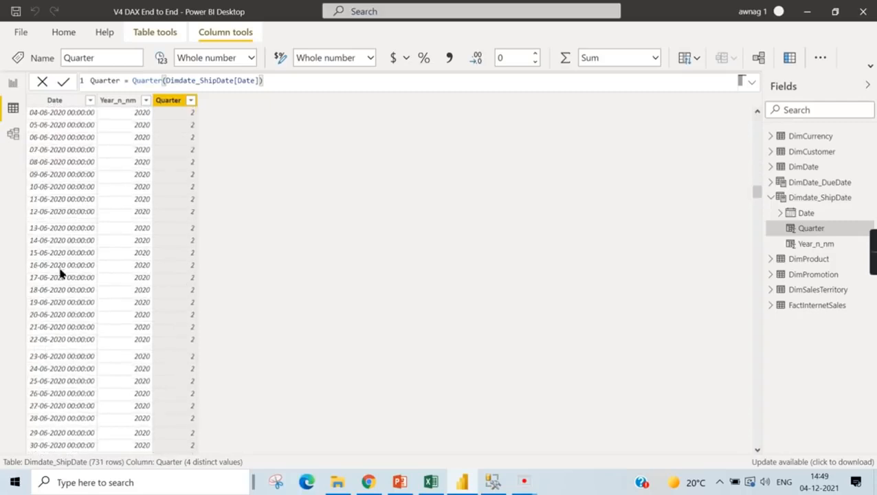
pyautogui.scroll(-8, 200, 292)
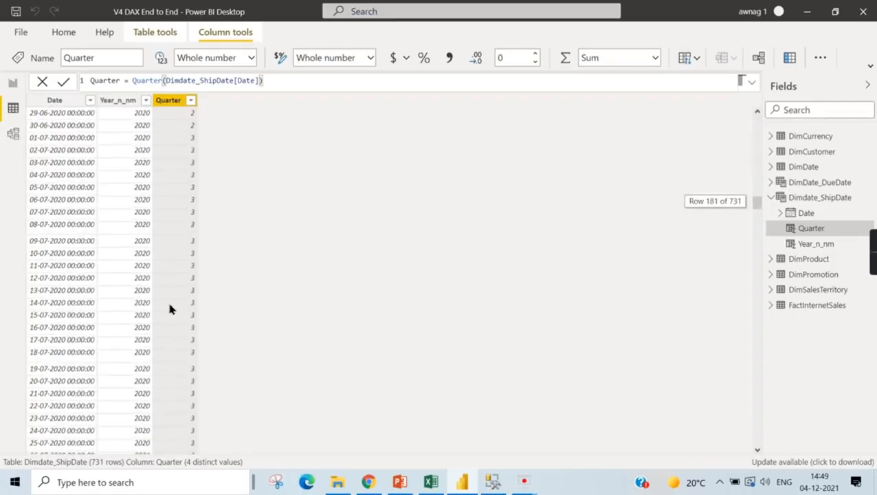
pyautogui.scroll(20, 218, 230)
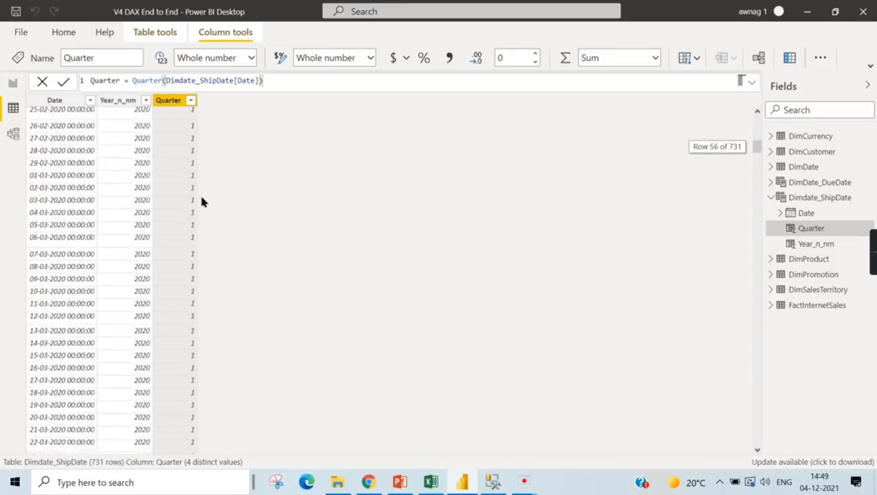
pyautogui.hotkey('alt', 'Tab')
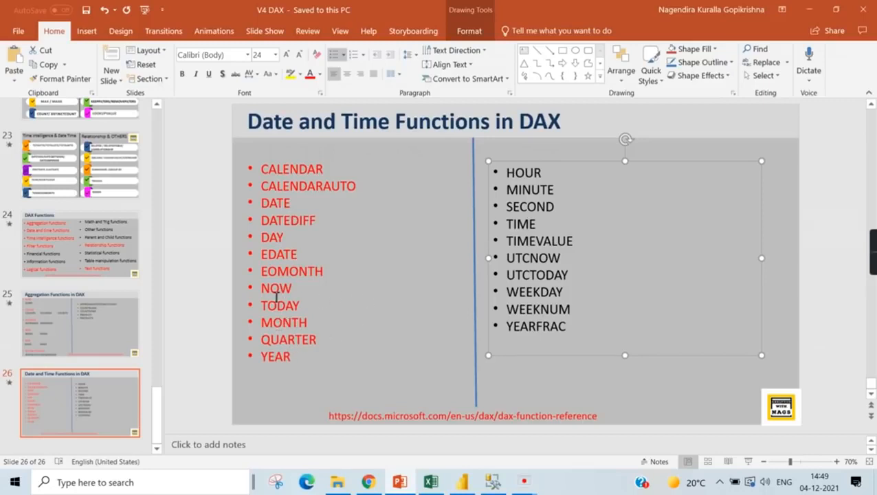
# - Switch back to Power BI and add a calculated column named now to Dimdate_ShipDate with the formula Now()
pyautogui.hotkey('alt', 'Tab')
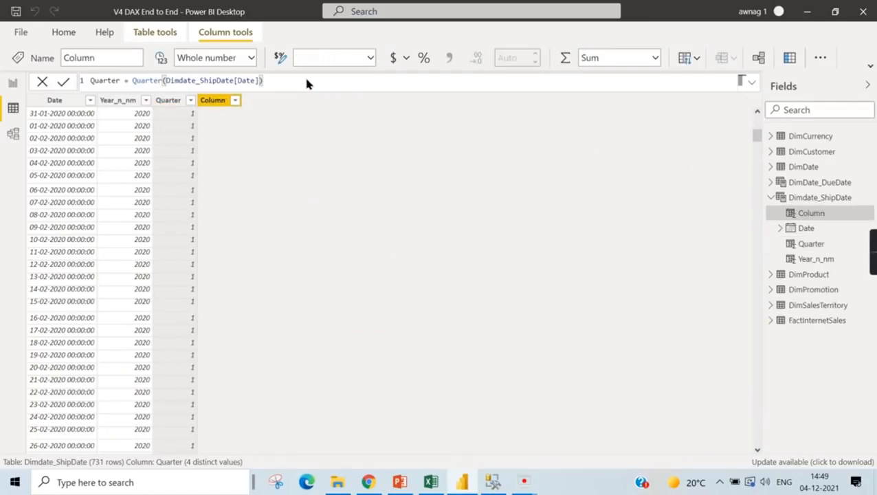
pyautogui.click(173, 83)
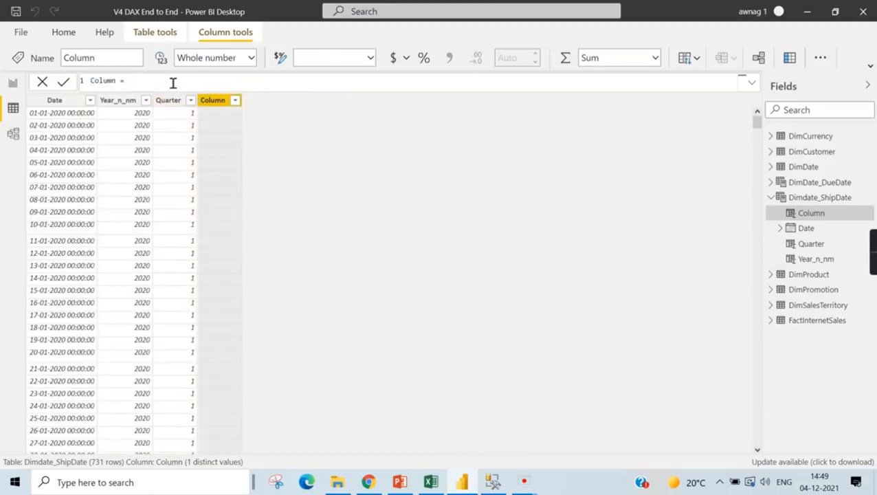
pyautogui.write('Now')
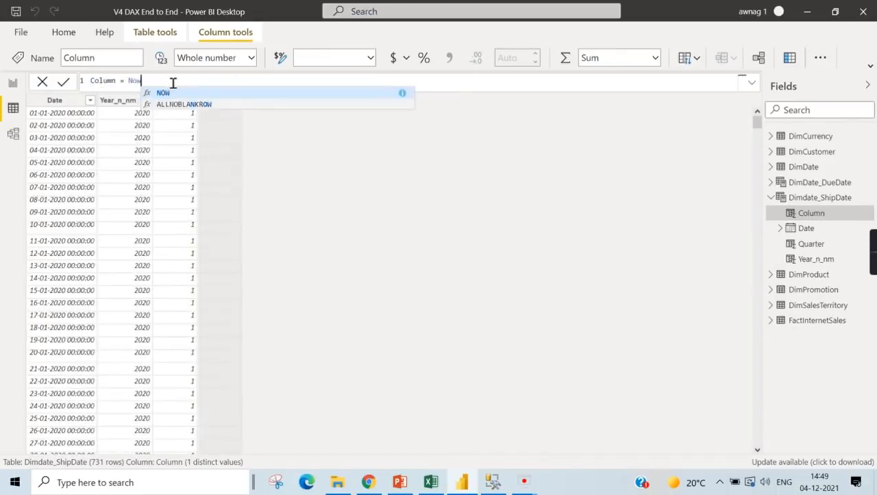
pyautogui.write('()')
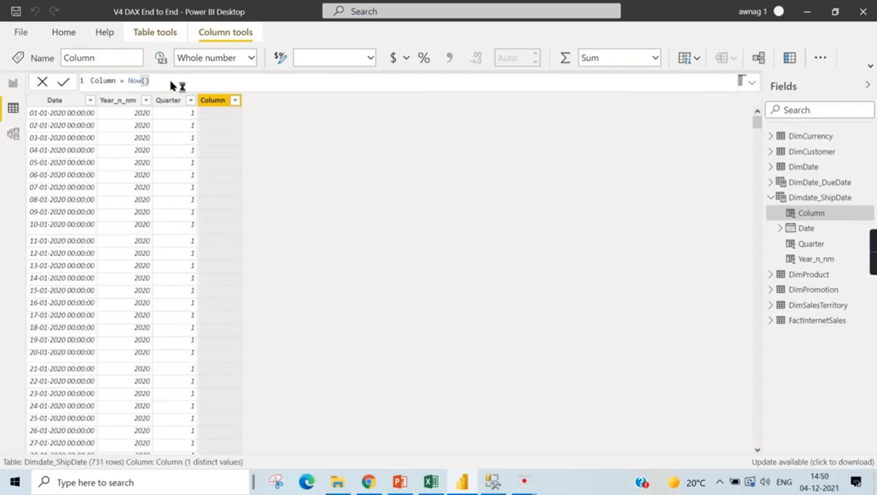
pyautogui.press('Return')
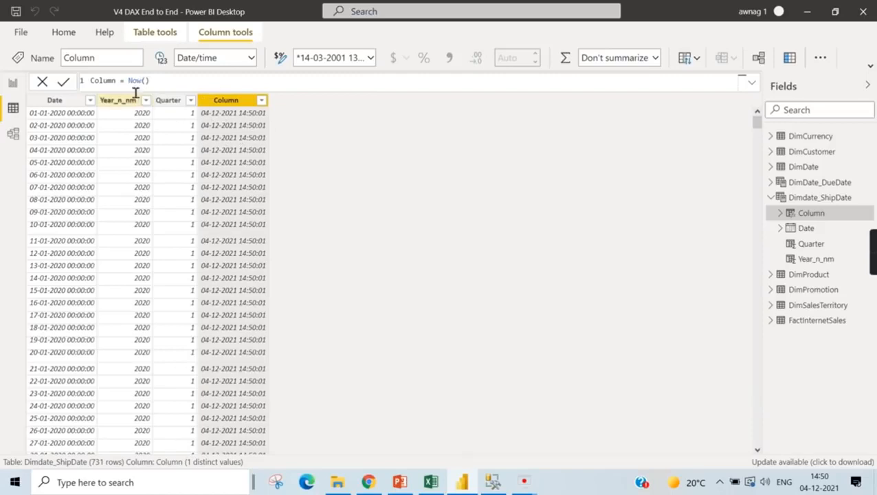
pyautogui.doubleClick(103, 81)
pyautogui.write('now')
pyautogui.press('Return')
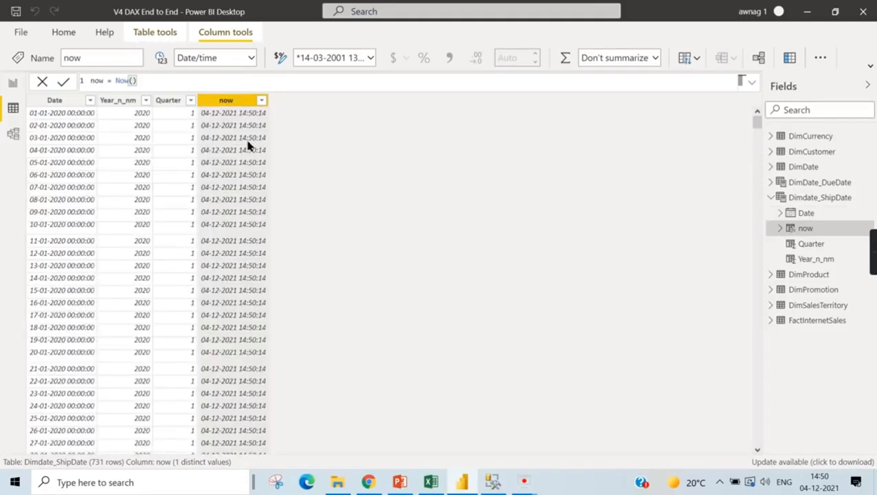
# - Add a calculated column named Current Date to Dimdate_ShipDate with the formula today()
pyautogui.click(171, 103)
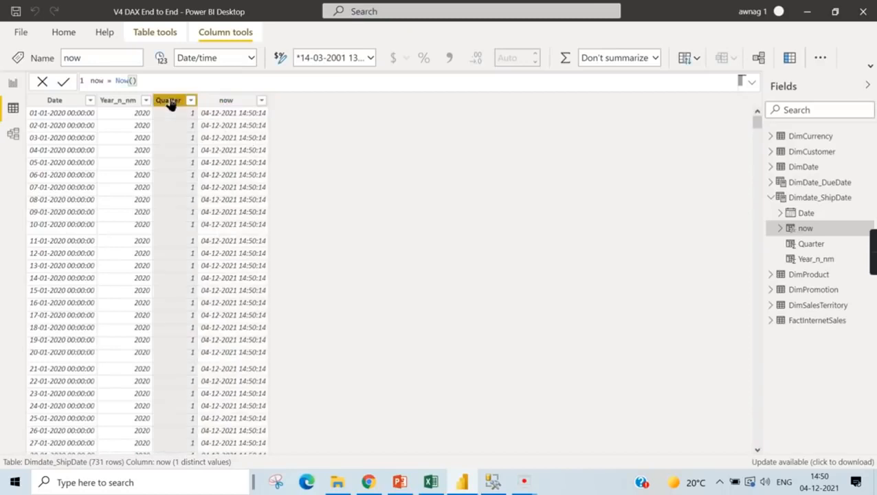
pyautogui.rightClick(170, 100)
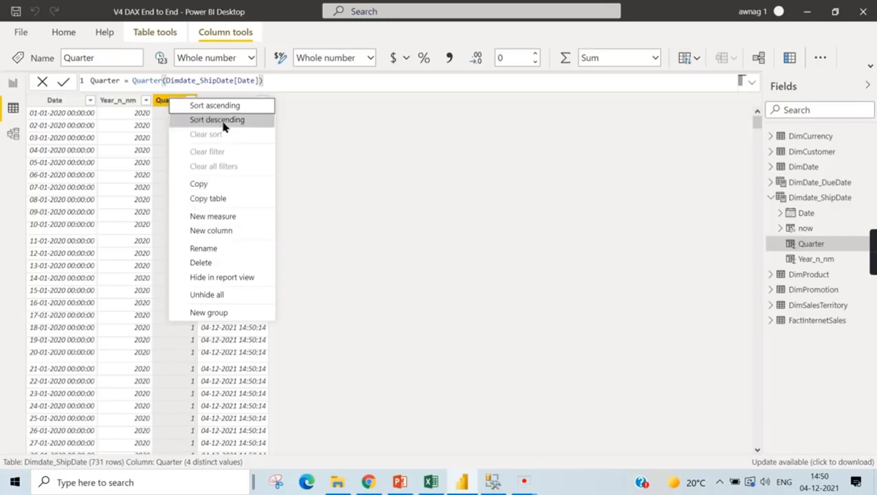
pyautogui.click(219, 229)
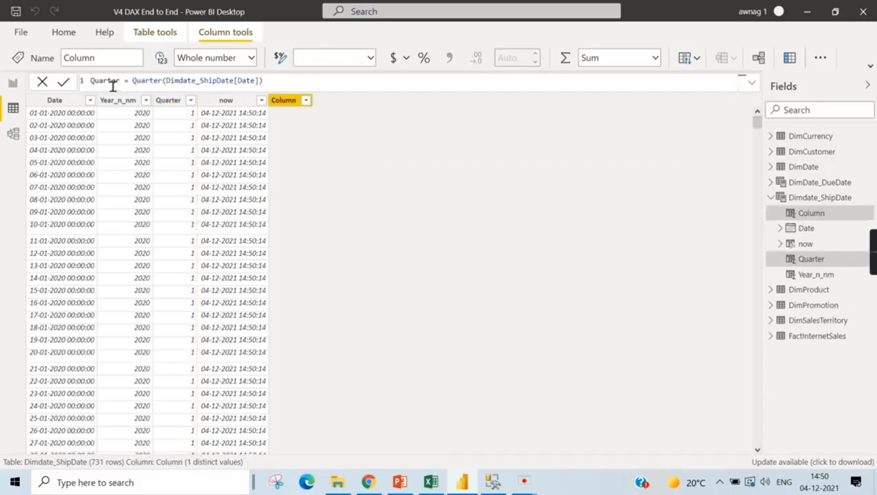
pyautogui.write('current')
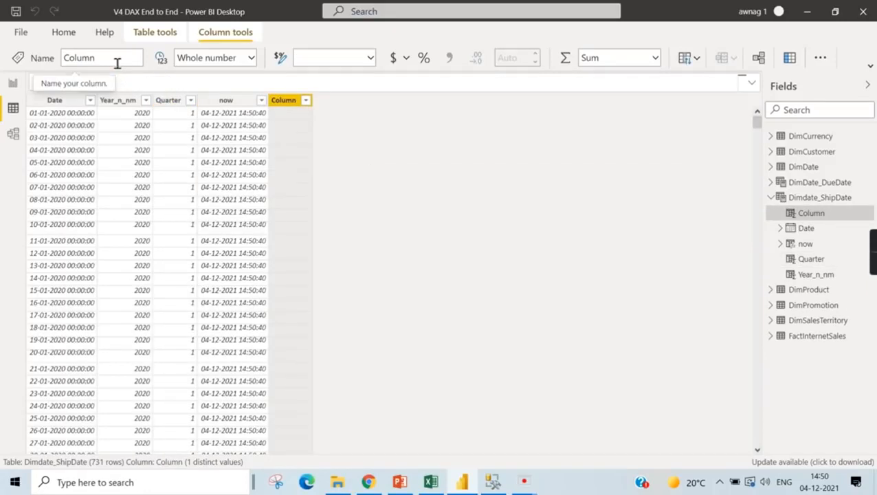
pyautogui.write(' Date = today')
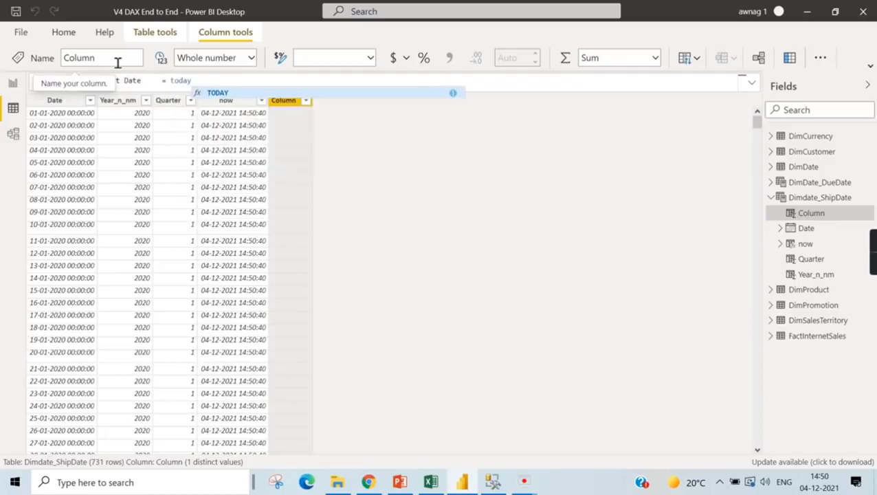
pyautogui.write('()')
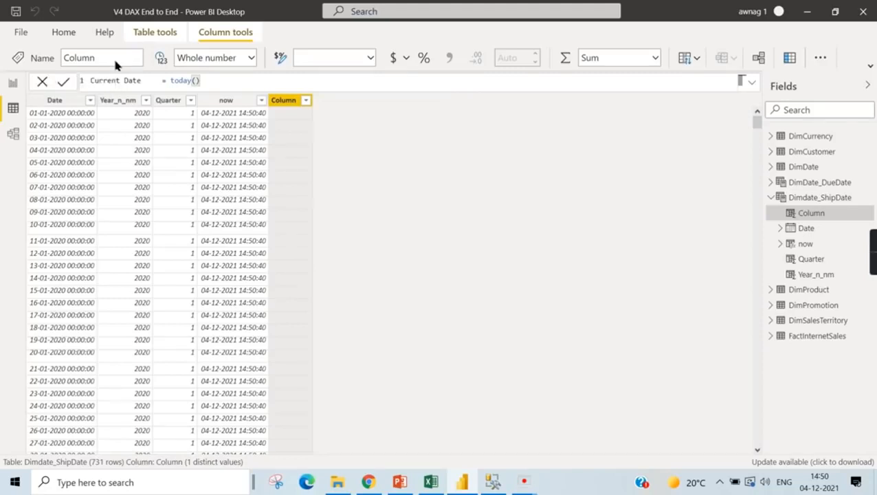
pyautogui.press('Return')
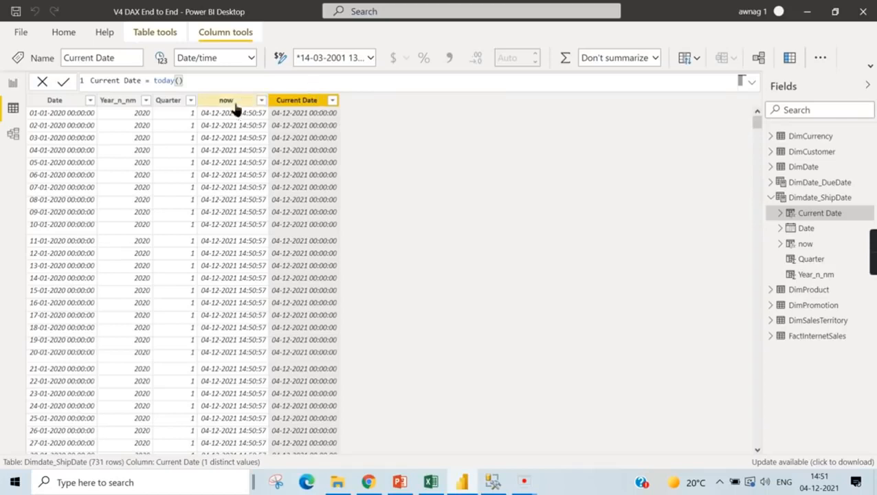
# - Check the date functions slide in PowerPoint, and back in Power BI view the OrderDate, DueDate and ShipDate columns of FactInternetSales
pyautogui.hotkey('alt', 'Tab')
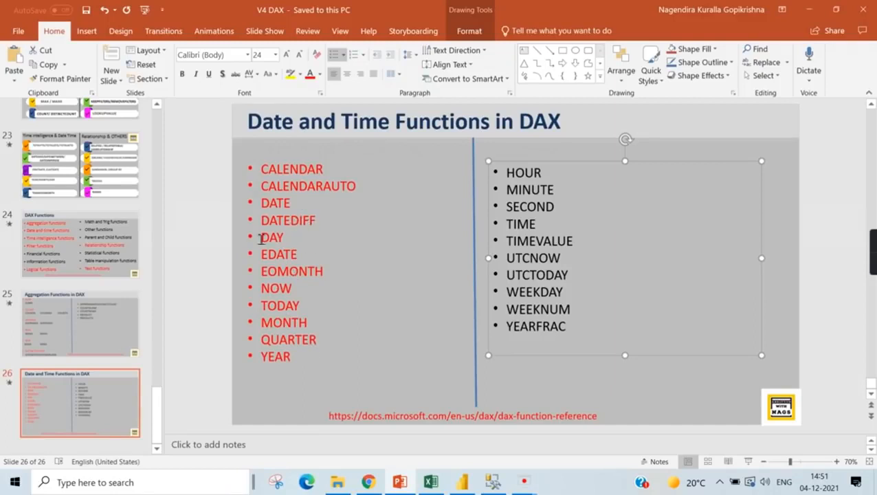
pyautogui.hotkey('alt', 'Tab')
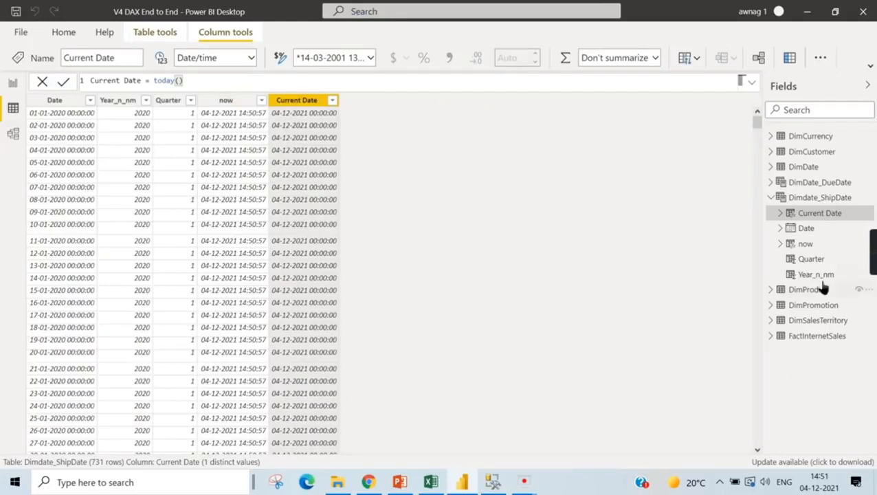
pyautogui.click(770, 199)
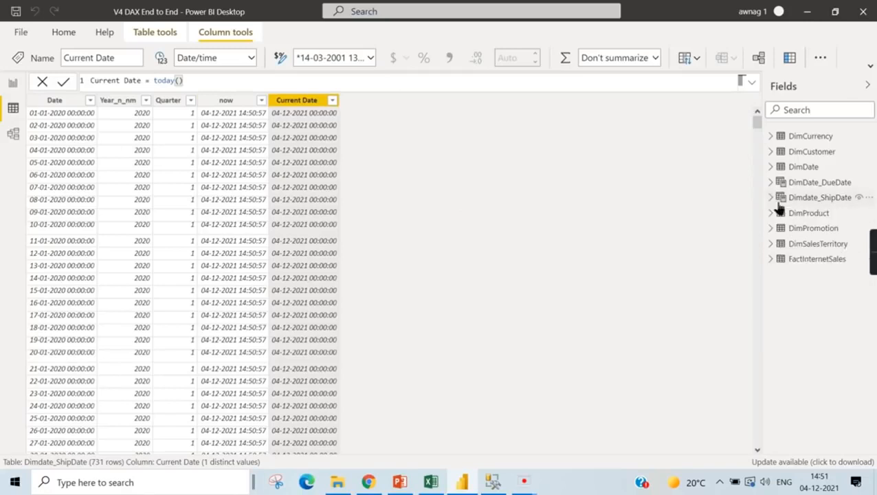
pyautogui.click(816, 260)
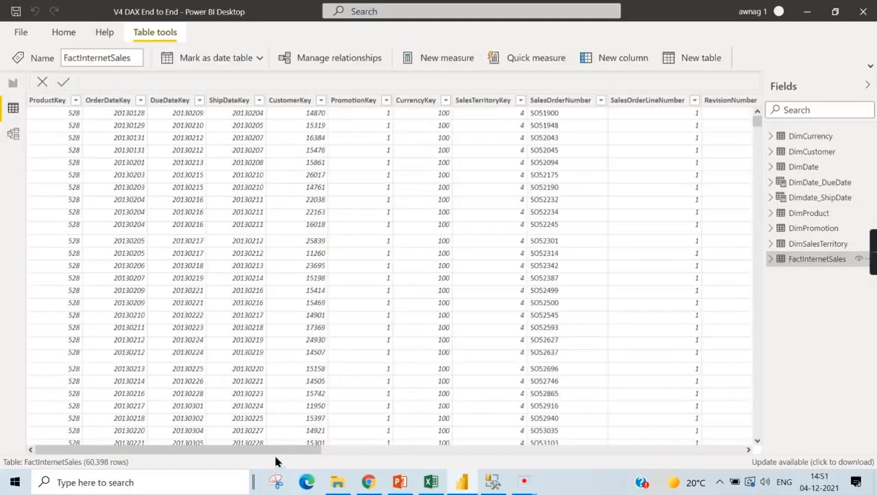
pyautogui.moveTo(275, 451); pyautogui.dragTo(742, 439)
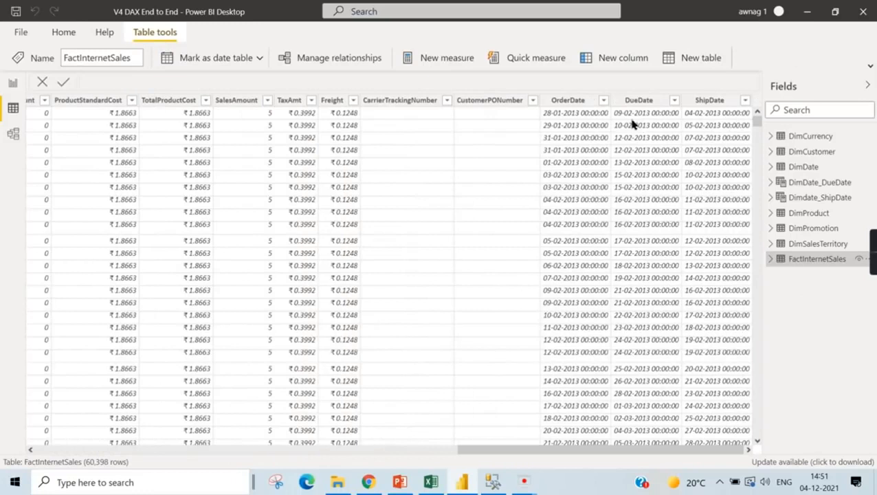
# - Add a calculated column named Shipment day to FactInternetSales and begin a DATEDIFF formula with FactInternetSales[OrderDate] as the first date
pyautogui.click(727, 105)
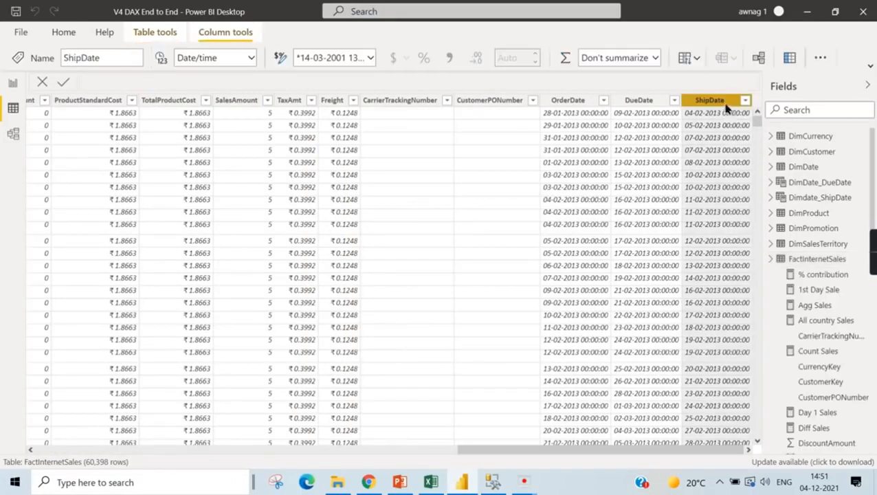
pyautogui.rightClick(726, 105)
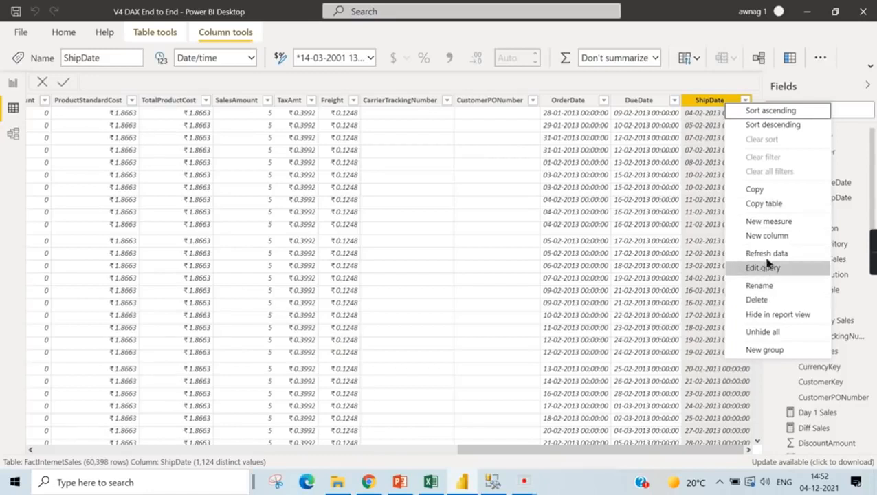
pyautogui.click(779, 238)
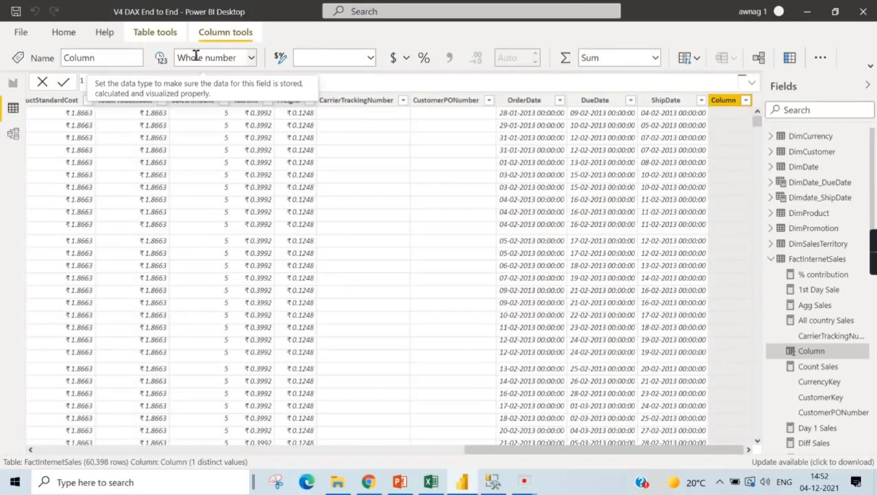
pyautogui.write('Shipment day =')
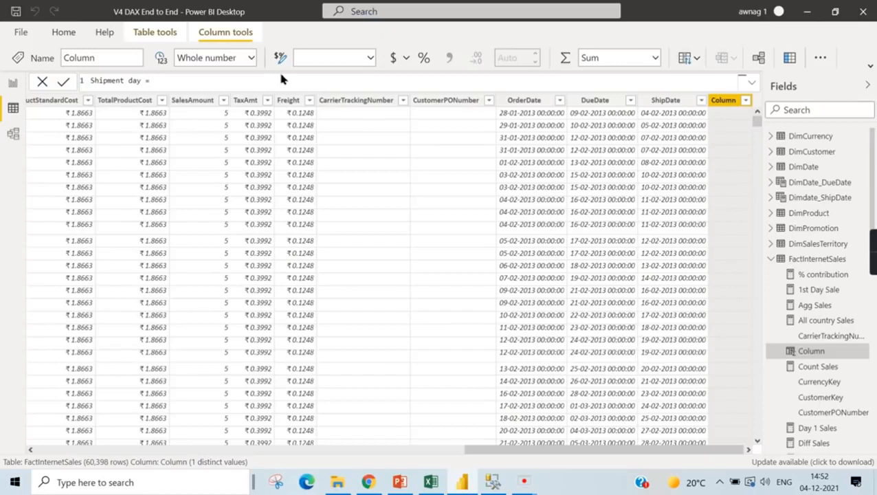
pyautogui.write('Date')
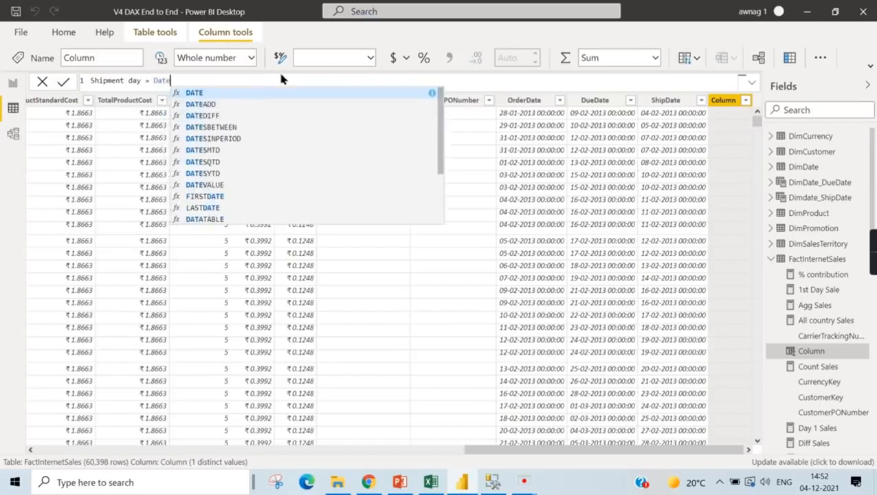
pyautogui.click(250, 119)
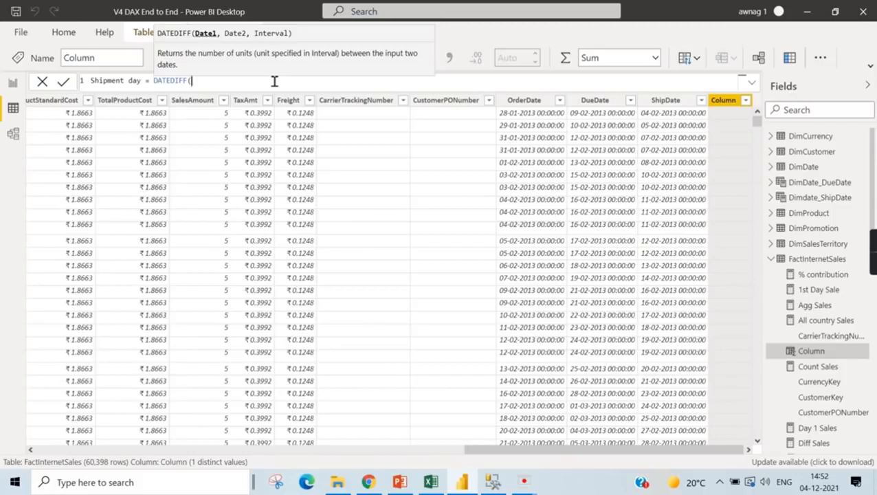
pyautogui.write('Orde')
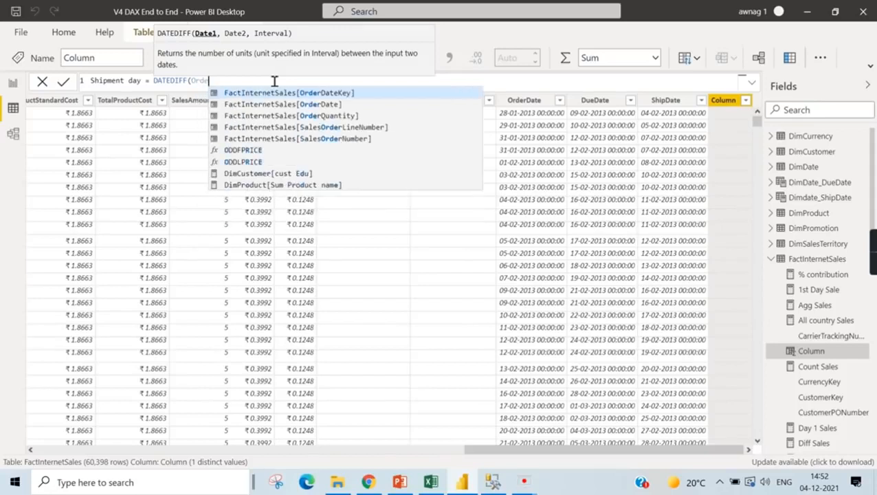
pyautogui.click(327, 105)
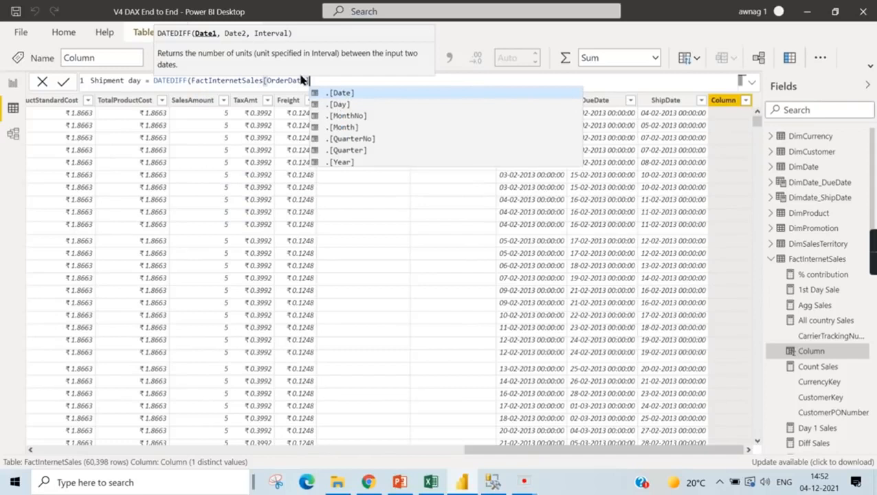
# - Complete the Shipment day formula with FactInternetSales[ShipDate] as the second date and DAY as the interval, and commit it
pyautogui.write(', ')
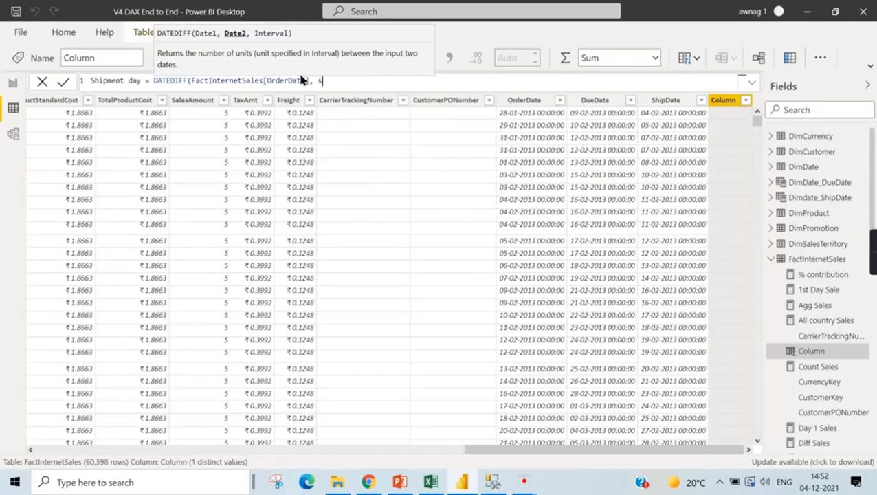
pyautogui.write('ship')
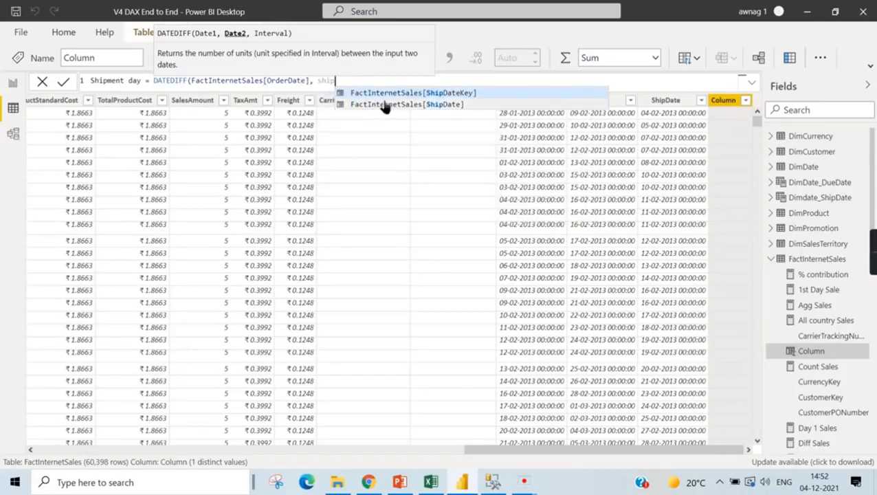
pyautogui.click(386, 104)
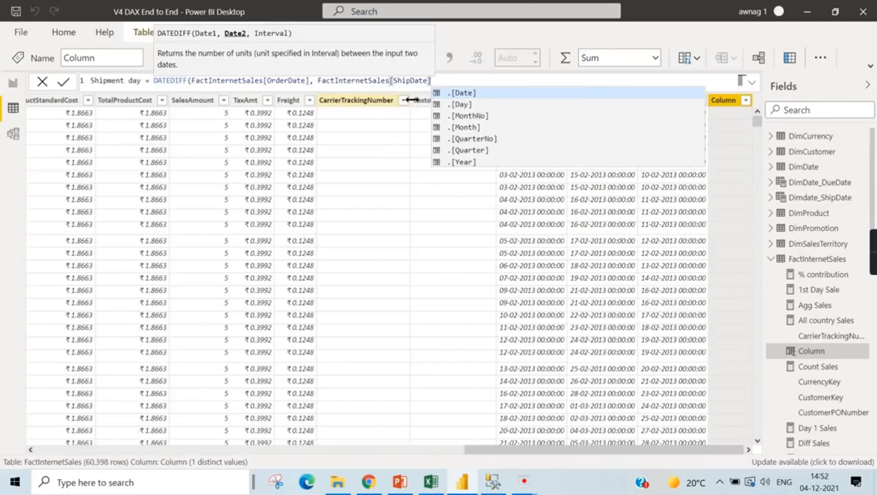
pyautogui.write(',')
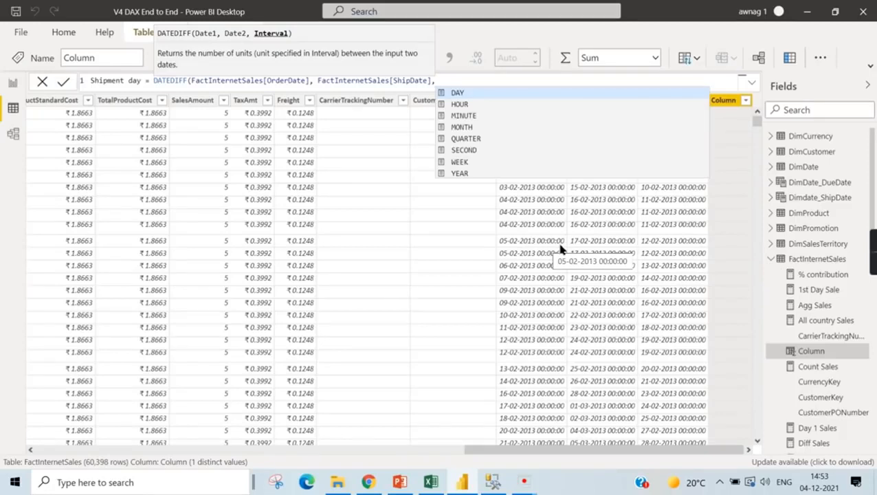
pyautogui.click(481, 95)
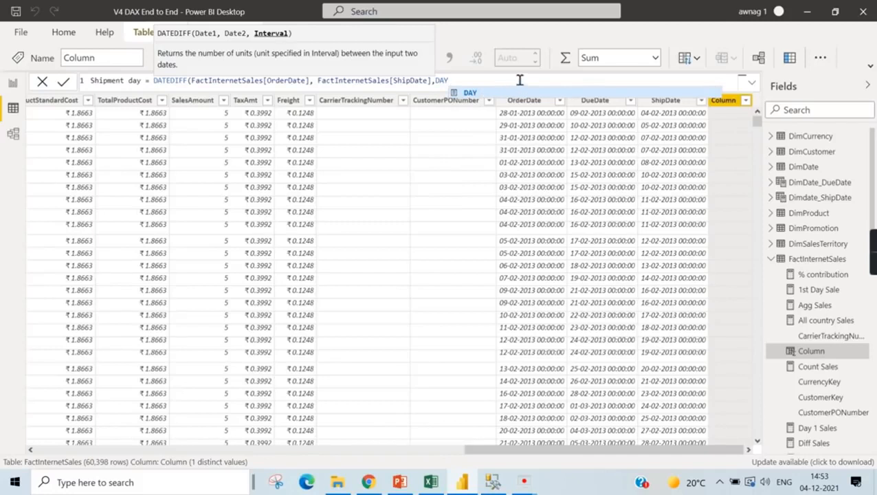
pyautogui.write(')')
pyautogui.press('Return')
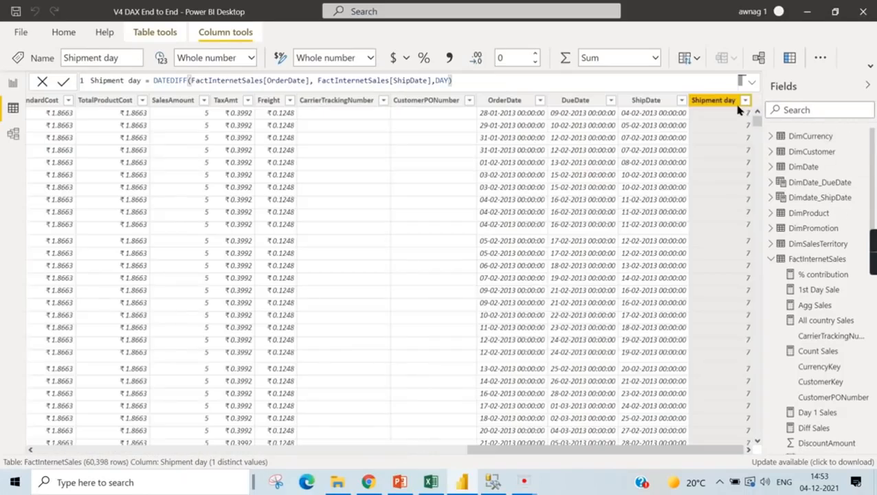
# - Examine the Shipment day values throughout FactInternetSales, including the column's list of distinct filter values
pyautogui.scroll(-15, 647, 227)
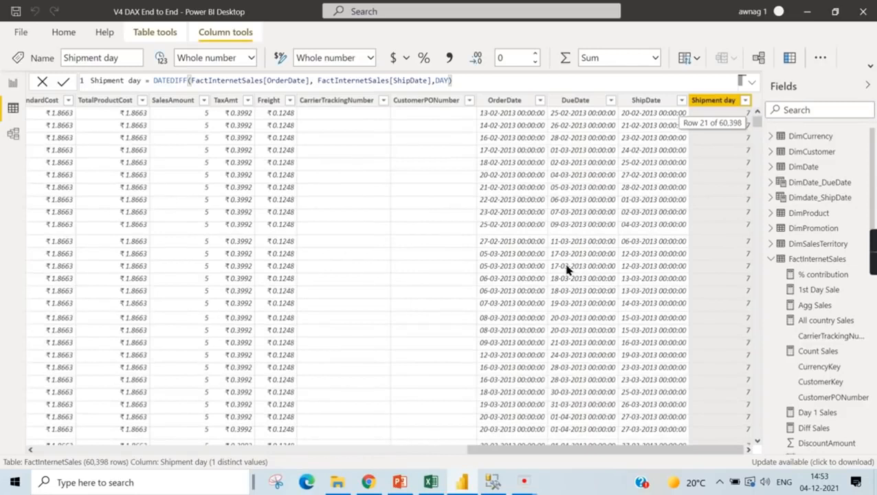
pyautogui.scroll(-20, 738, 332)
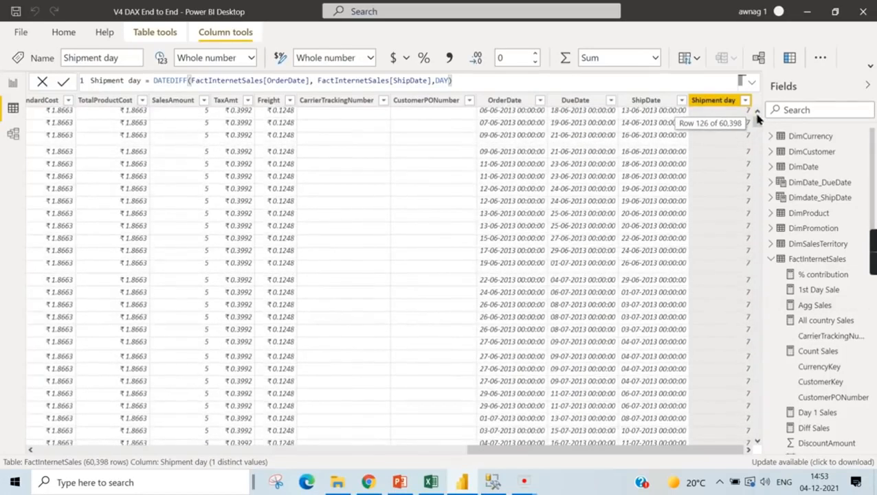
pyautogui.moveTo(757, 121); pyautogui.dragTo(765, 358)
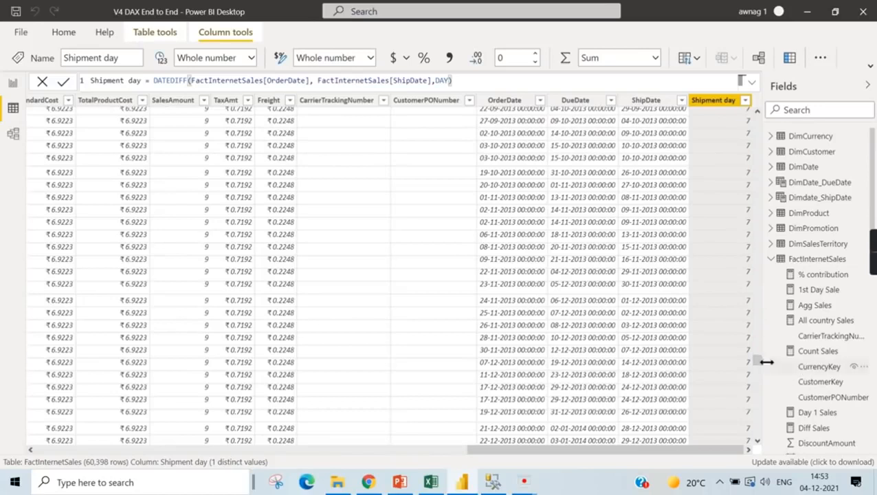
pyautogui.click(744, 101)
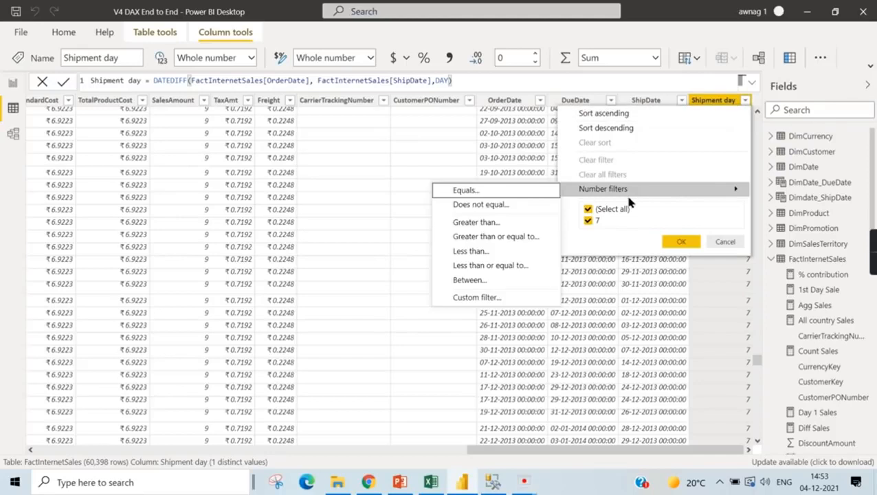
pyautogui.scroll(-9, 554, 314)
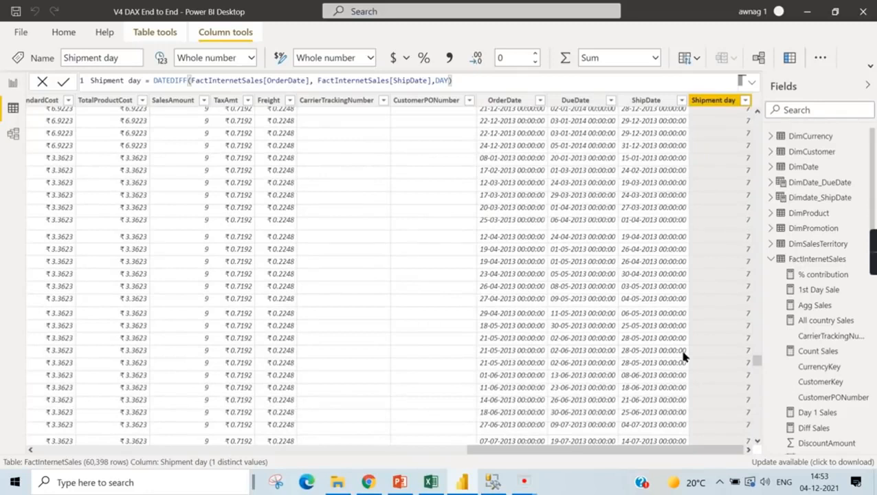
pyautogui.scroll(-9, 658, 347)
pyautogui.scroll(-5, 631, 353)
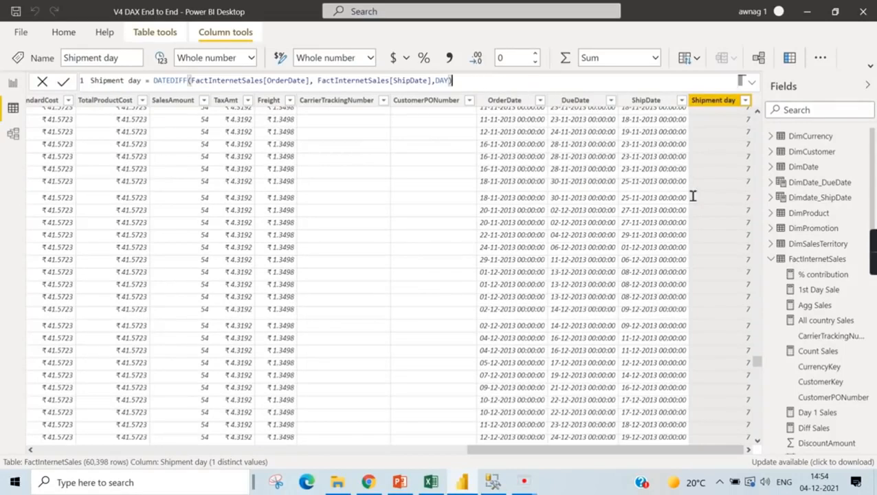
pyautogui.scroll(-7, 723, 248)
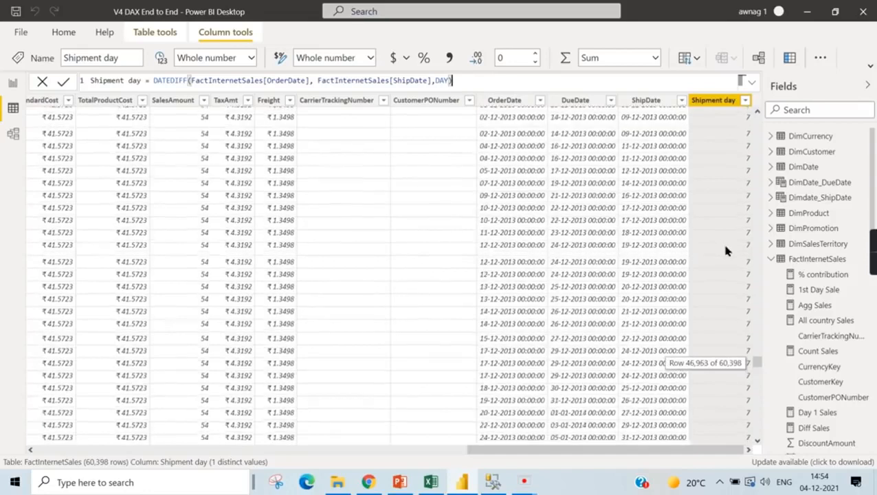
pyautogui.scroll(-10, 725, 237)
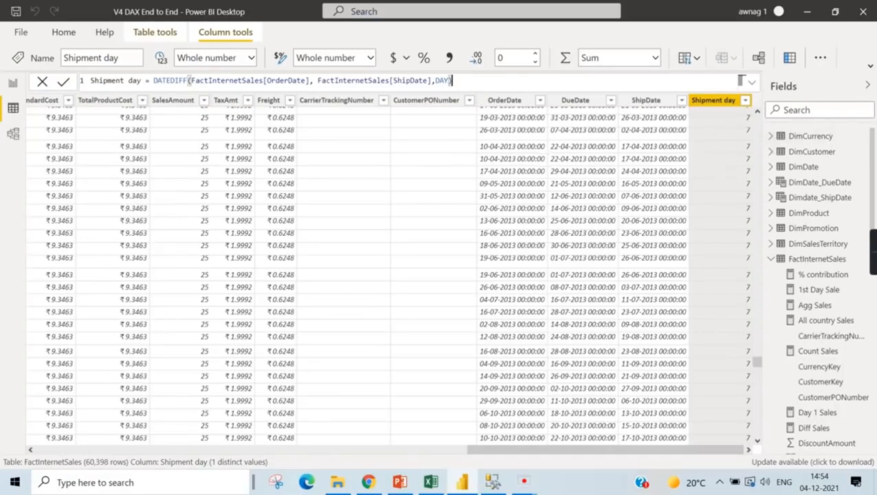
# - Switch to the report view and start a new measure in DimCurrency named Date diff Measure
pyautogui.click(63, 32)
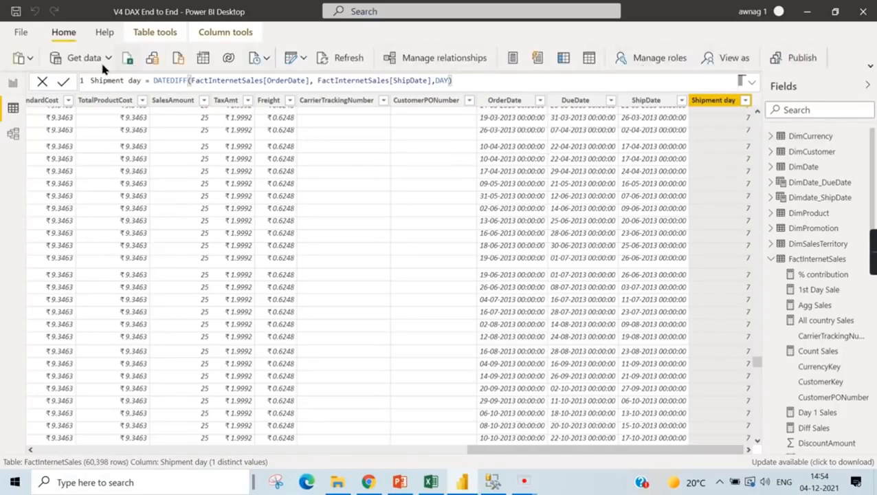
pyautogui.click(13, 85)
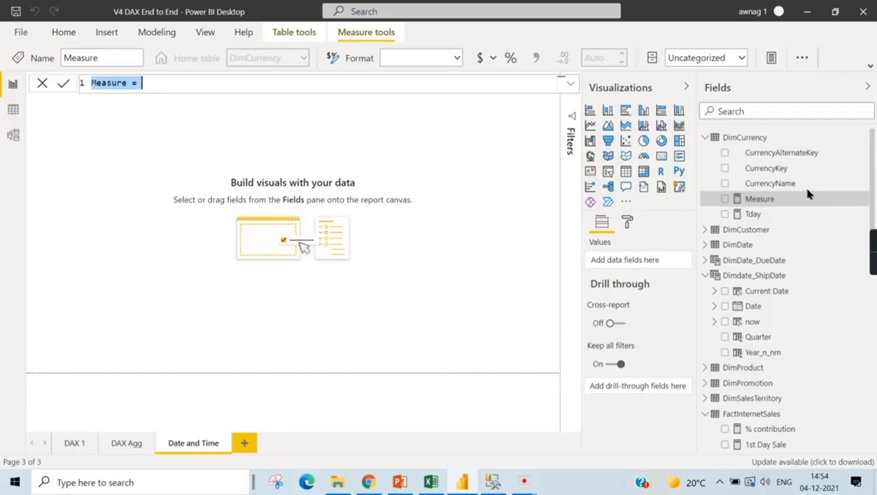
pyautogui.write('Dat')
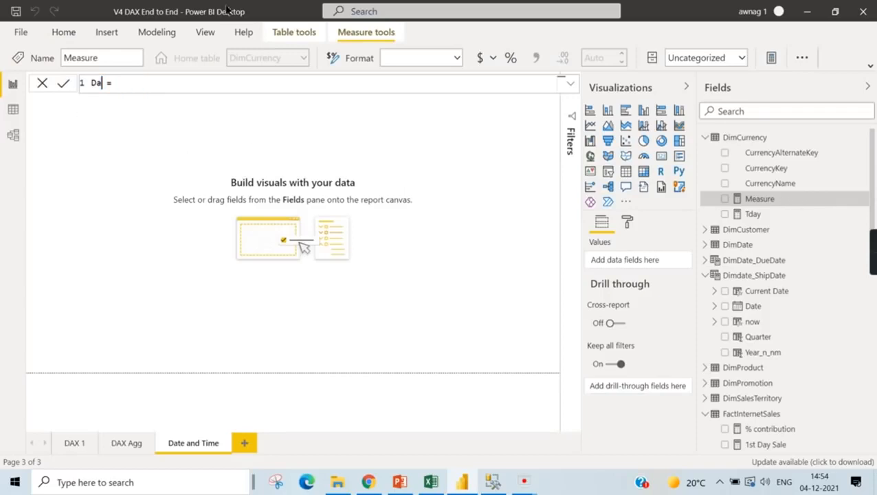
pyautogui.write('e diff Measure')
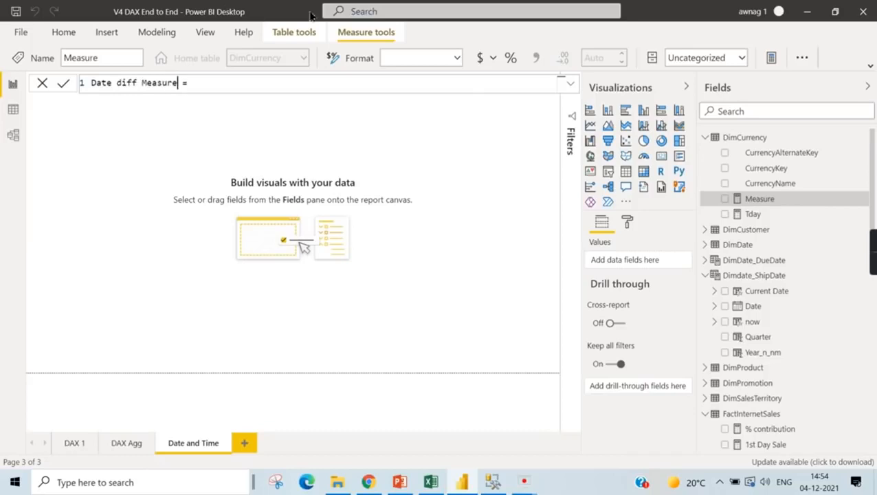
# - Try a DATEDIFF formula in the measure and look through the suggestions for fact as its first date
pyautogui.press('End')
pyautogui.write('DATEDIFF(fact')
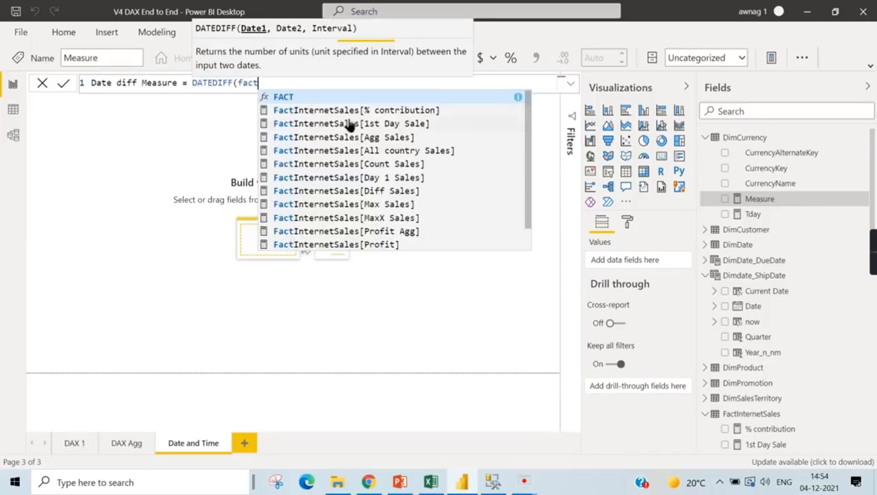
pyautogui.scroll(-1, 349, 123)
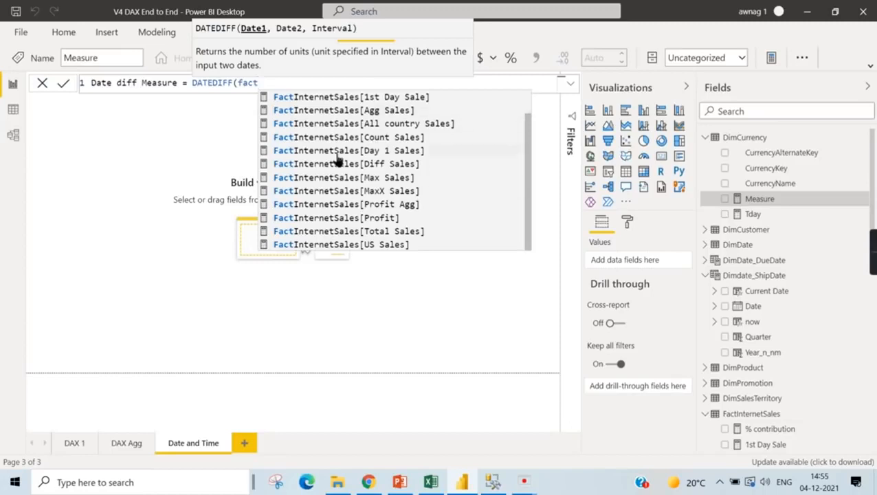
# - Replace the DATEDIFF attempt with a sum function and look through the column suggestions for Sale
pyautogui.moveTo(260, 82); pyautogui.dragTo(192, 83)
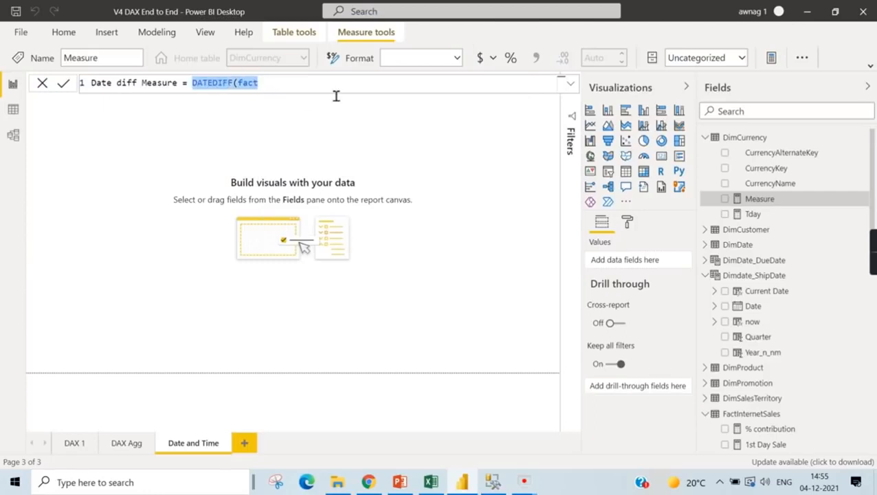
pyautogui.write('sum(')
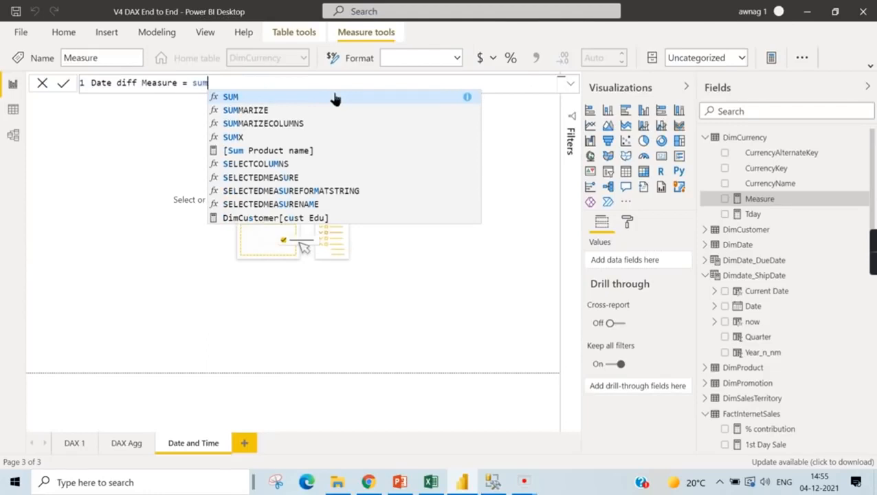
pyautogui.write('Sale')
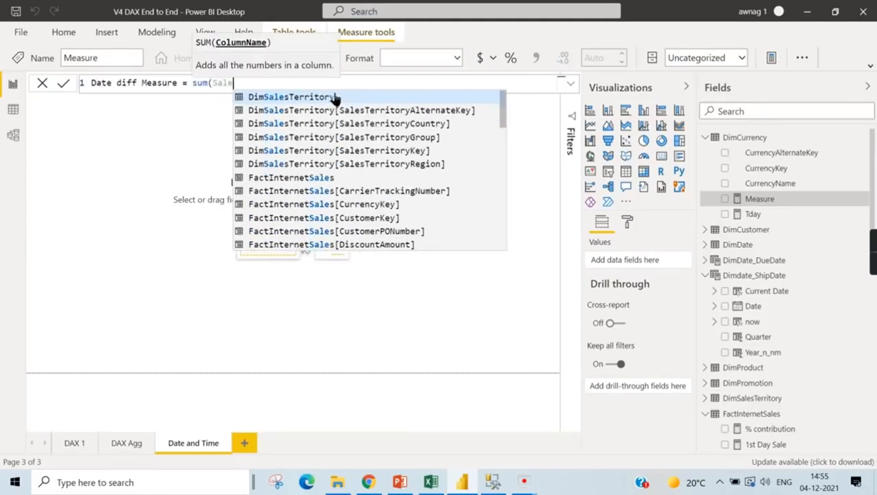
pyautogui.scroll(-2, 406, 229)
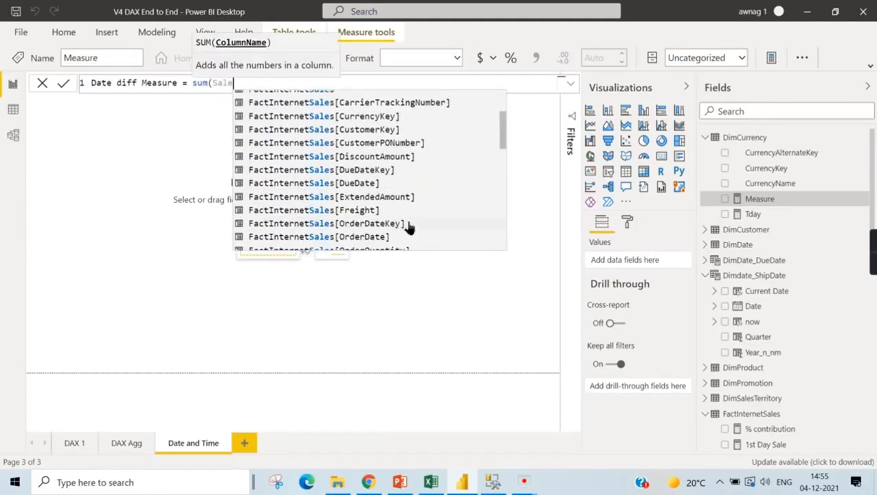
pyautogui.scroll(-2, 358, 247)
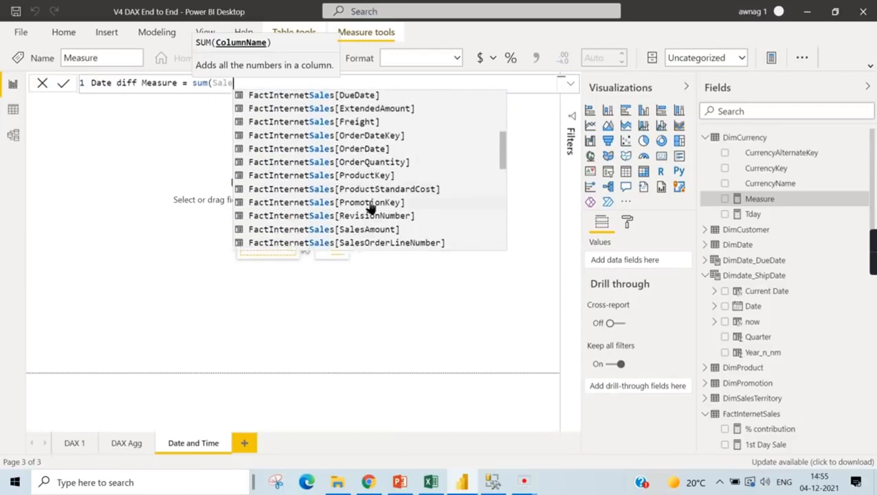
# - Replace the sum with Datediff, try to find a ship date column as its first argument, and clear the formula
pyautogui.moveTo(193, 84); pyautogui.dragTo(294, 89)
pyautogui.write('Datediff(')
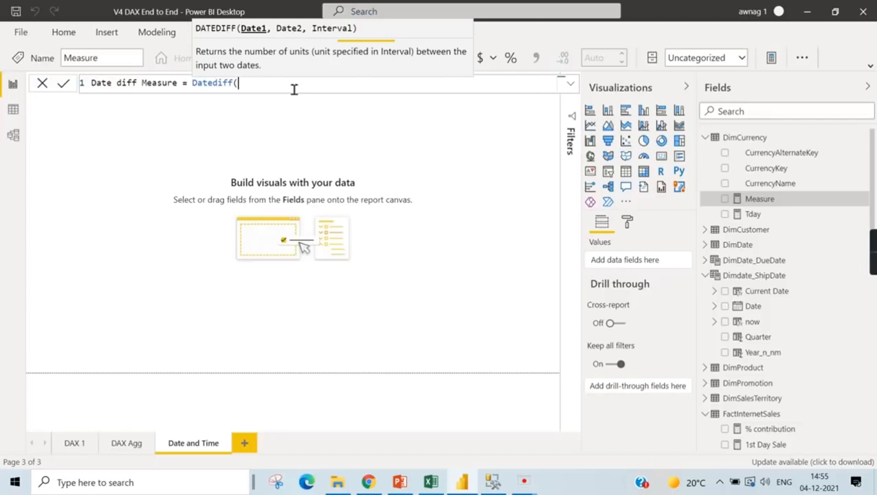
pyautogui.write('Sh')
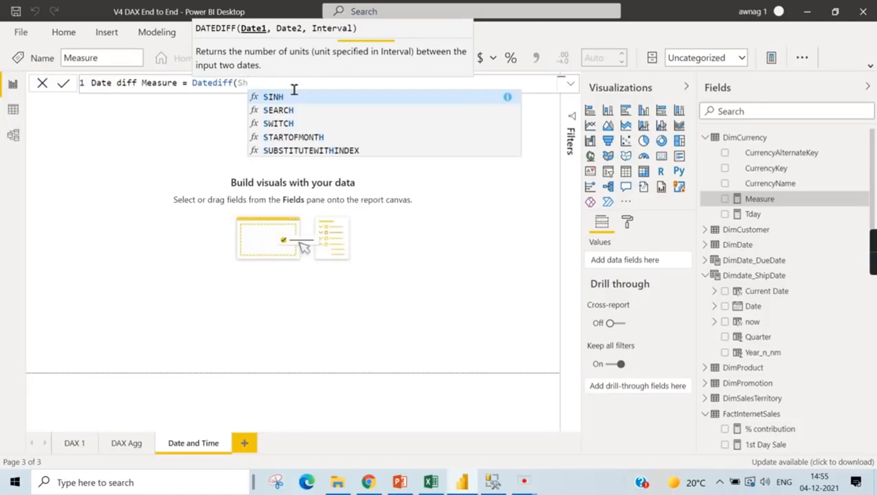
pyautogui.write('ip')
pyautogui.press('BackSpace')
pyautogui.press('BackSpace')
pyautogui.press('BackSpace')
pyautogui.press('BackSpace')
pyautogui.press('BackSpace')
pyautogui.press('BackSpace')
pyautogui.press('BackSpace')
pyautogui.press('BackSpace')
pyautogui.press('BackSpace')
pyautogui.press('BackSpace')
pyautogui.press('BackSpace')
pyautogui.press('BackSpace')
pyautogui.press('BackSpace')
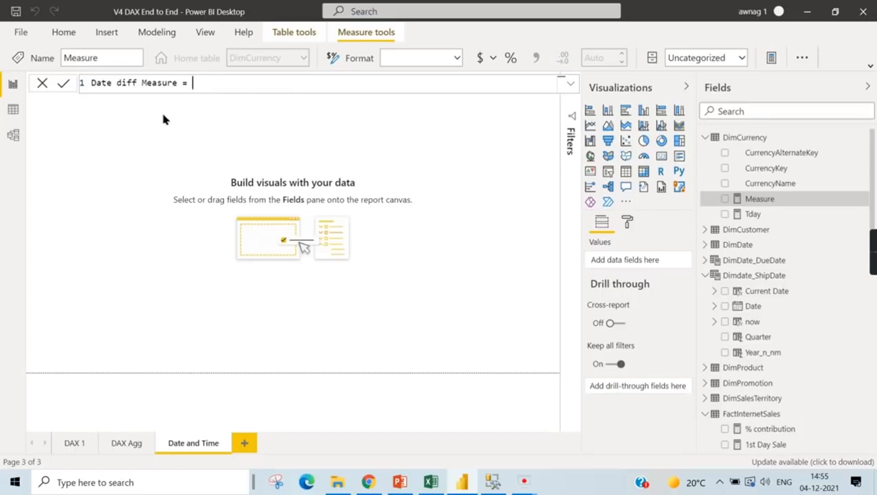
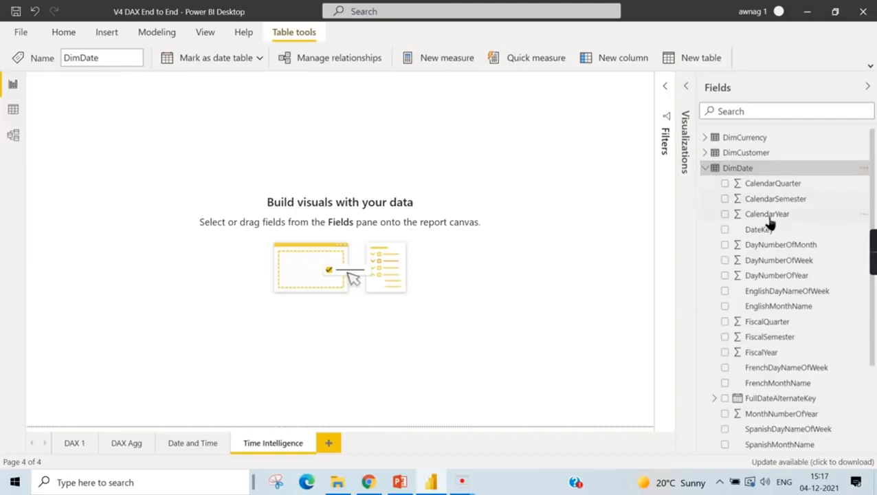
# - Create a table visual from DimDate's FullDateAlternateKey on the Time Intelligence page and enlarge it
pyautogui.scroll(-3, 756, 318)
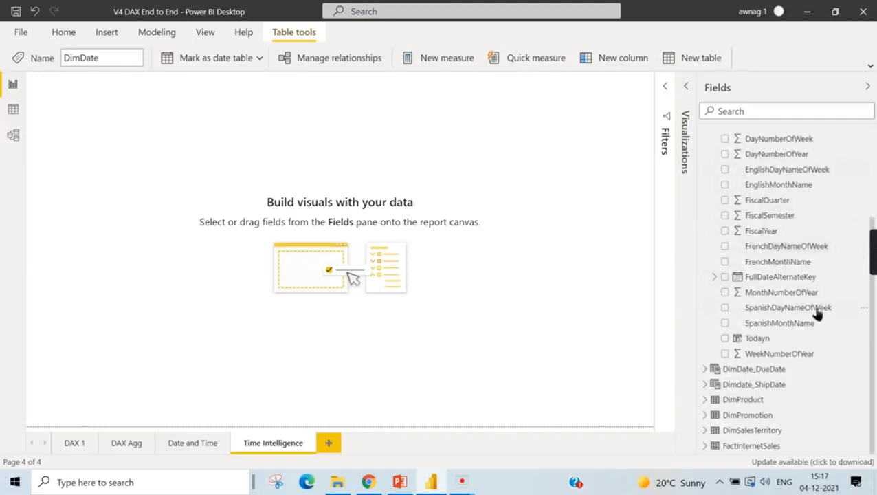
pyautogui.click(725, 276)
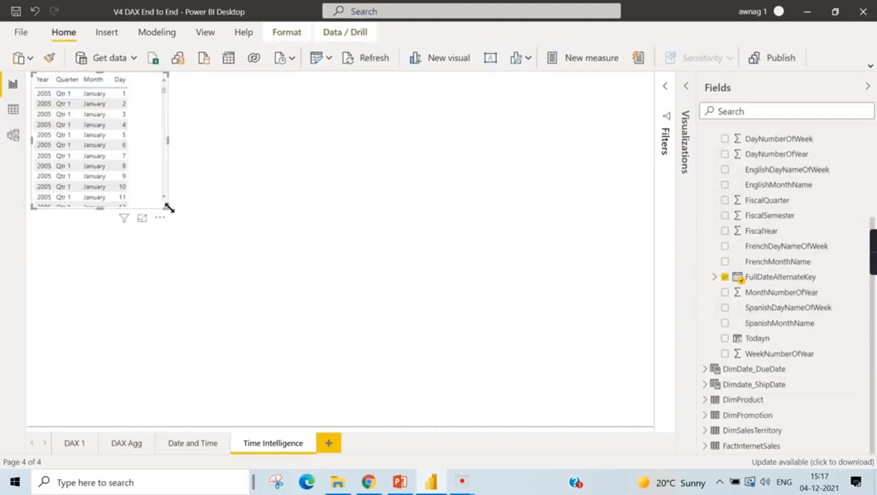
pyautogui.moveTo(168, 208); pyautogui.dragTo(391, 337)
# - Add SalesAmount from FactInternetSales to the date table, then enlarge the table and move it toward the middle of the canvas
pyautogui.scroll(3, 709, 176)
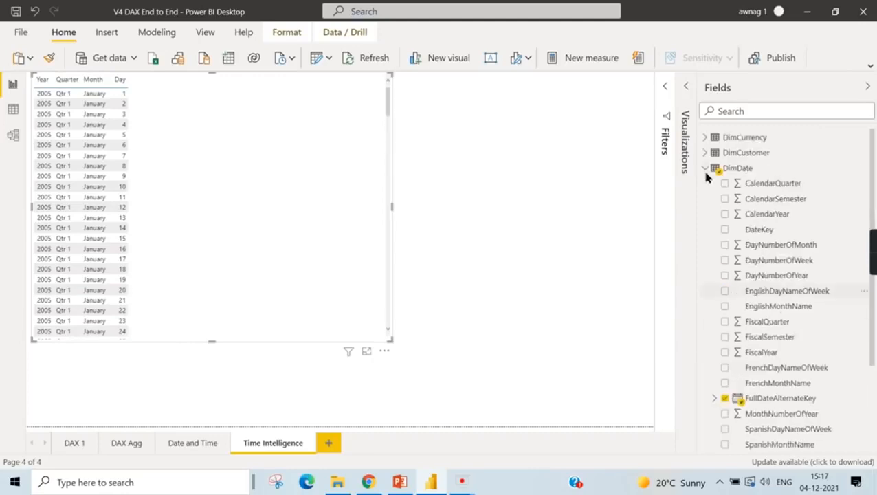
pyautogui.click(705, 169)
pyautogui.click(706, 261)
pyautogui.scroll(-5, 784, 385)
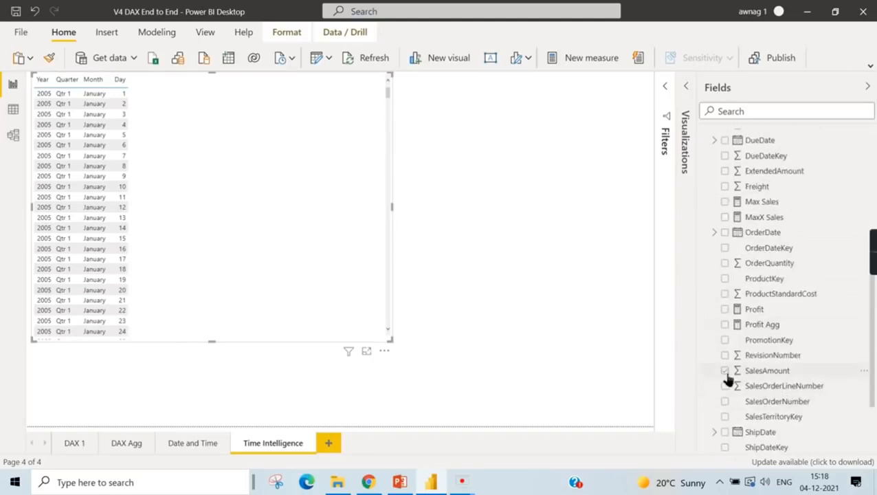
pyautogui.click(725, 371)
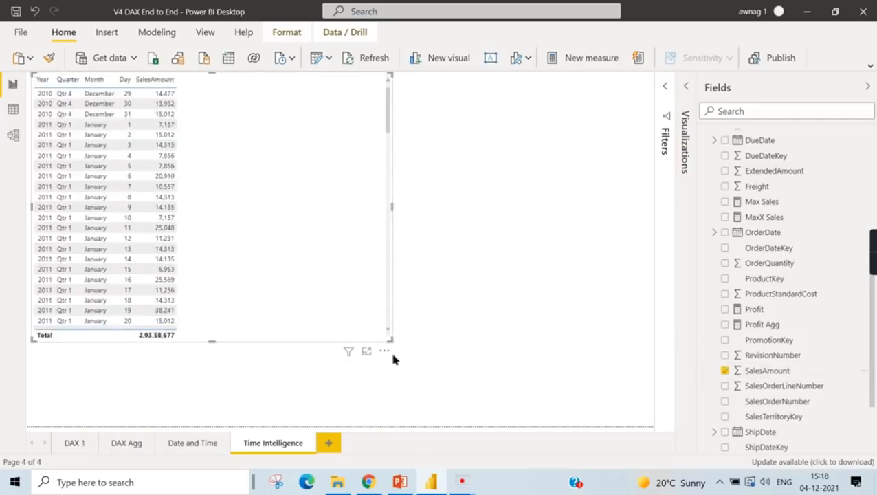
pyautogui.moveTo(393, 340); pyautogui.dragTo(447, 385)
pyautogui.moveTo(339, 238); pyautogui.dragTo(390, 277)
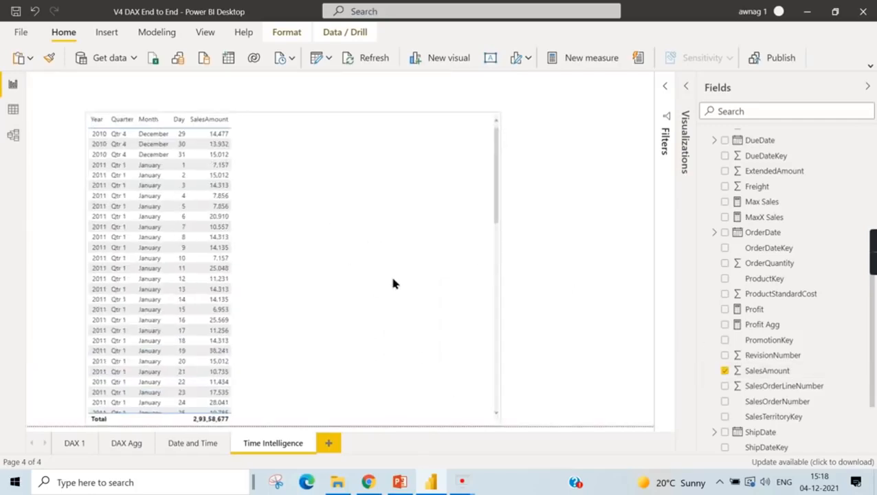
# - Open the table visual's formatting options and set the column headers' text size to 14 pt
pyautogui.scroll(5, 735, 147)
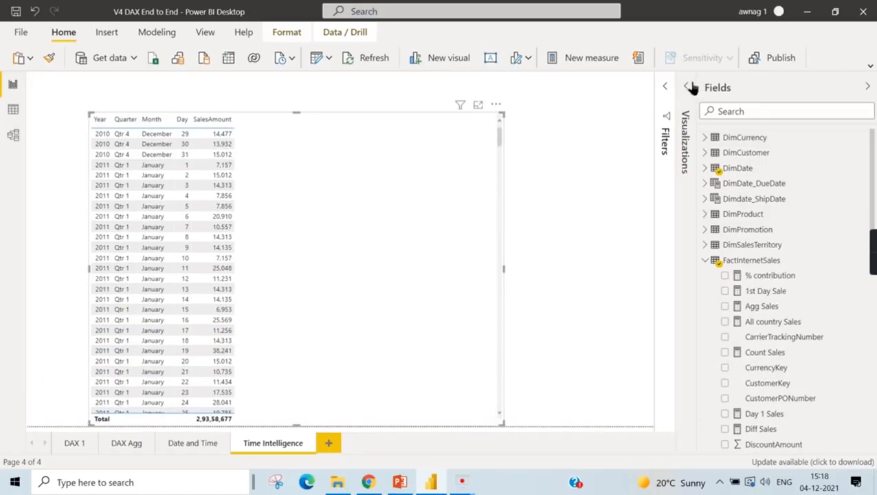
pyautogui.click(688, 87)
pyautogui.click(632, 222)
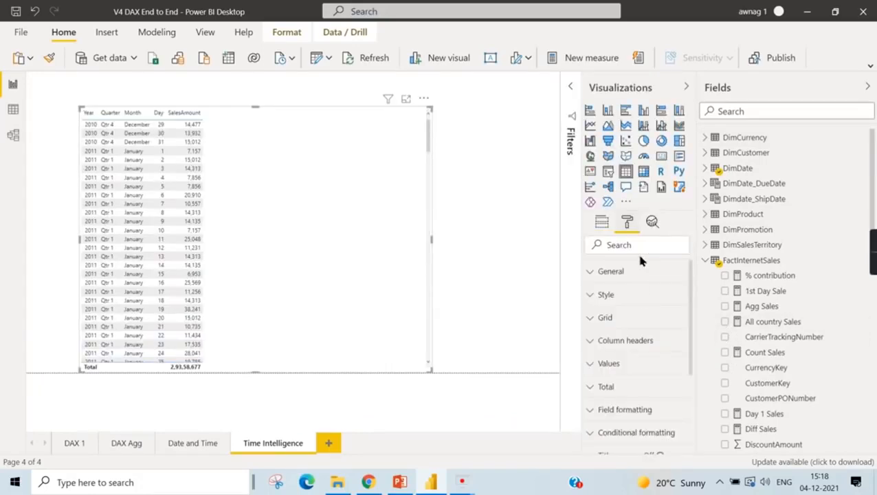
pyautogui.click(649, 344)
pyautogui.scroll(-3, 650, 372)
pyautogui.click(627, 328)
pyautogui.click(627, 328)
pyautogui.click(627, 328)
pyautogui.click(627, 328)
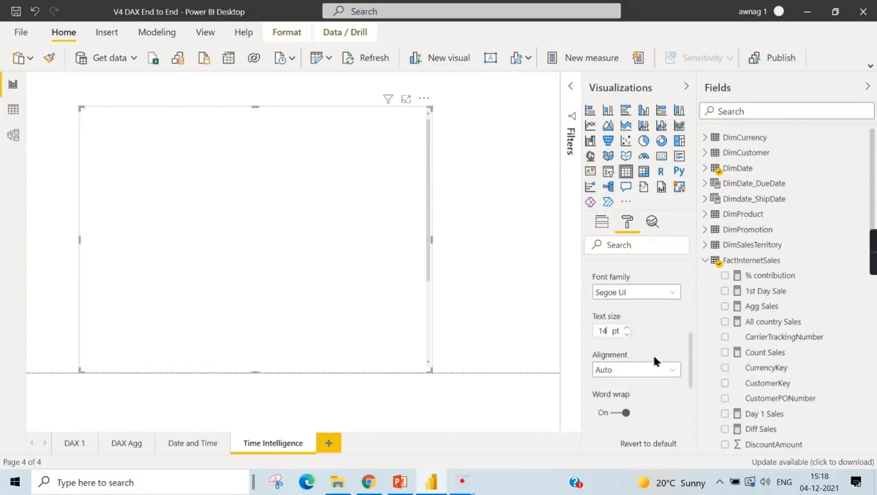
# - Set the text size of the table's values to 17 pt
pyautogui.scroll(3, 643, 330)
pyautogui.click(646, 341)
pyautogui.click(627, 368)
pyautogui.scroll(-5, 636, 385)
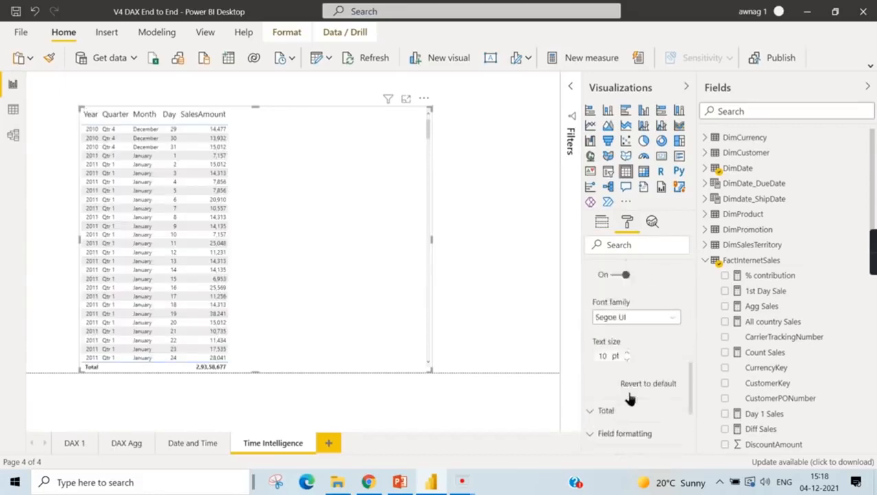
pyautogui.scroll(-2, 630, 364)
pyautogui.click(627, 289)
pyautogui.click(627, 290)
pyautogui.click(627, 290)
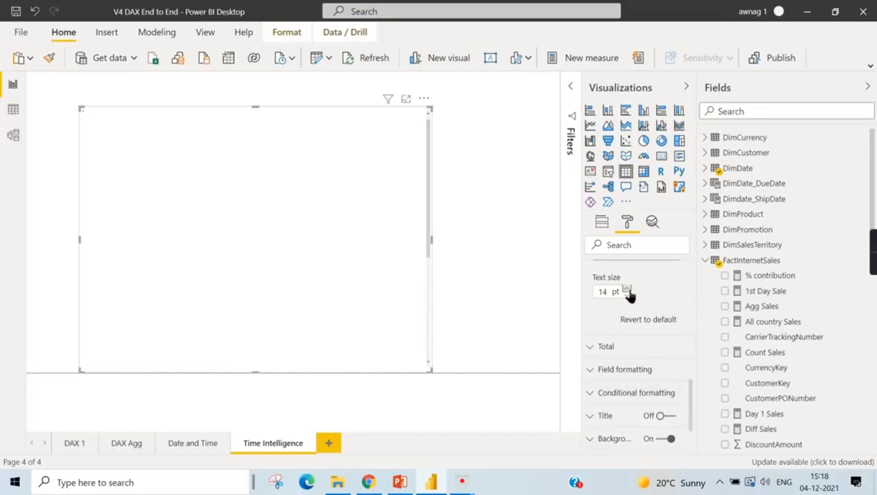
pyautogui.click(627, 289)
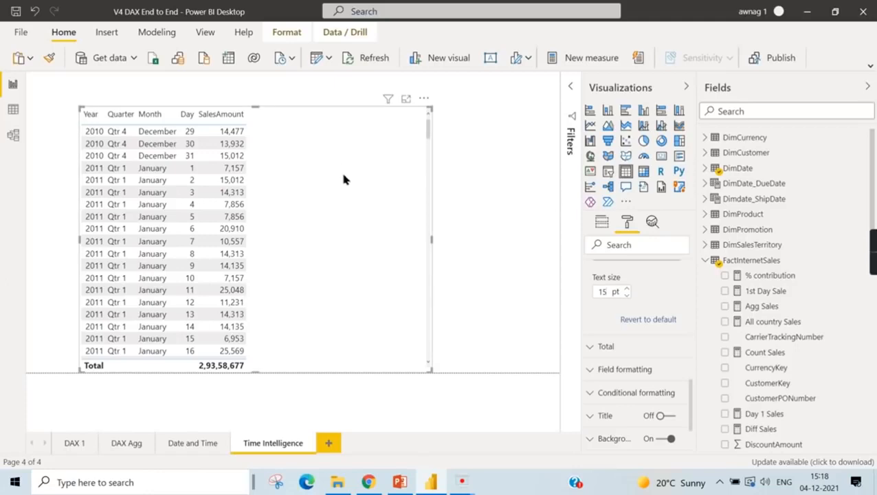
pyautogui.click(627, 291)
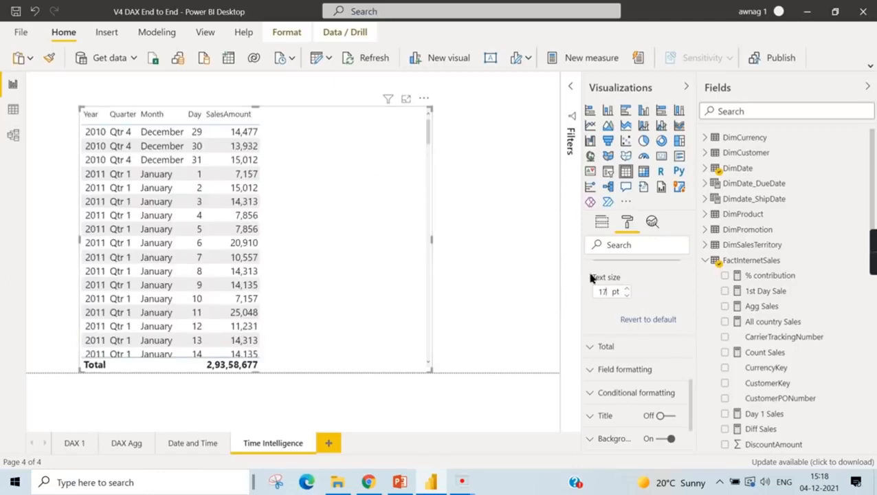
# - Increase the text size of the table's column headers to 17 pt
pyautogui.scroll(5, 637, 295)
pyautogui.scroll(4, 638, 297)
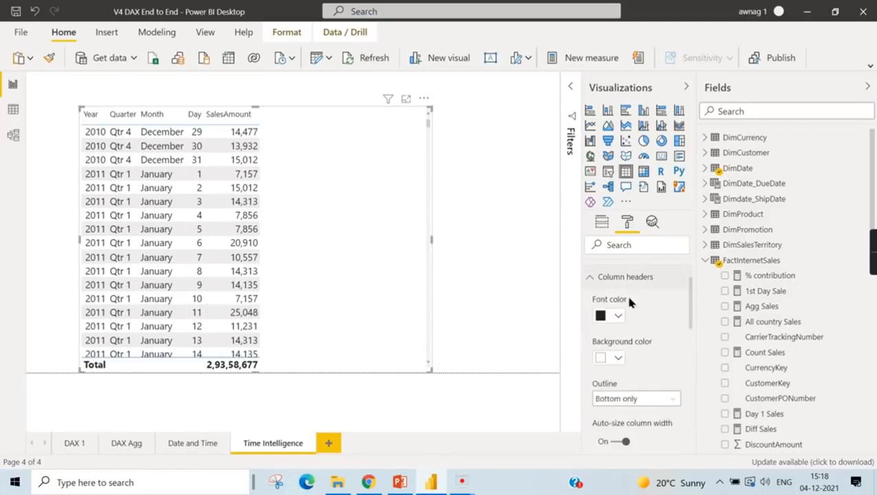
pyautogui.scroll(-3, 637, 383)
pyautogui.click(627, 328)
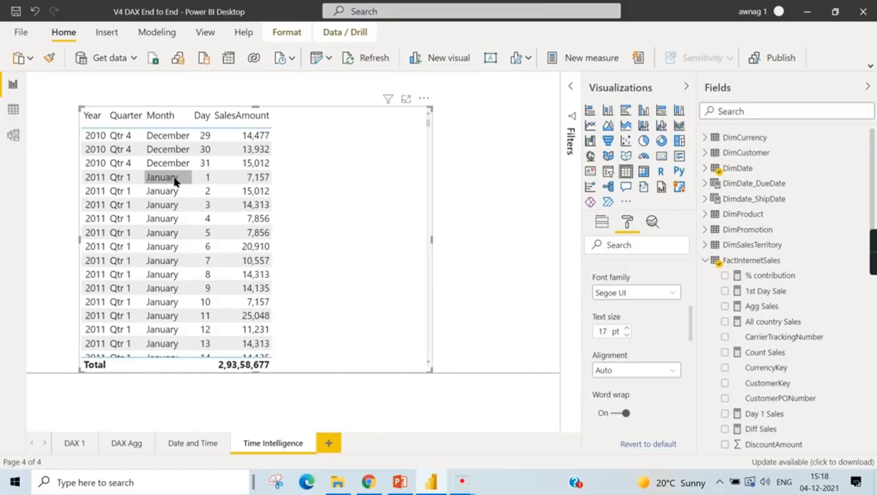
# - Examine the daily SalesAmount rows from month to month in the table and collapse the column header settings
pyautogui.scroll(-8, 206, 275)
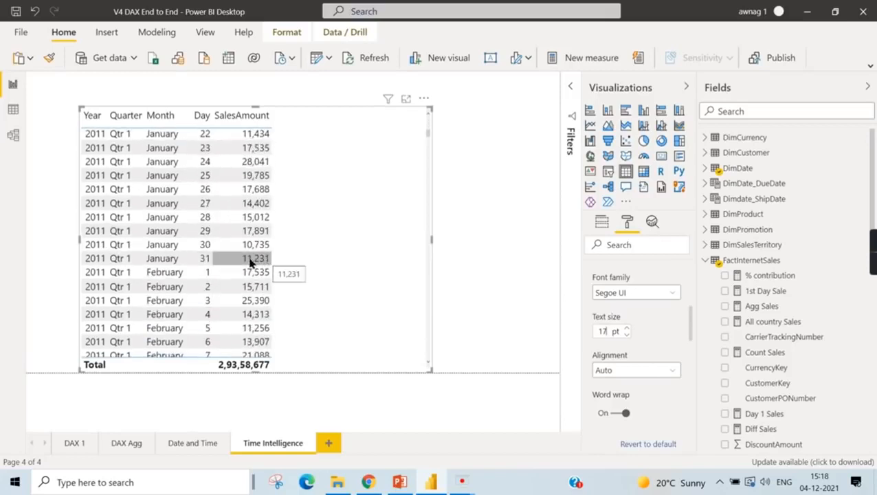
pyautogui.scroll(-2, 164, 311)
pyautogui.scroll(-9, 165, 313)
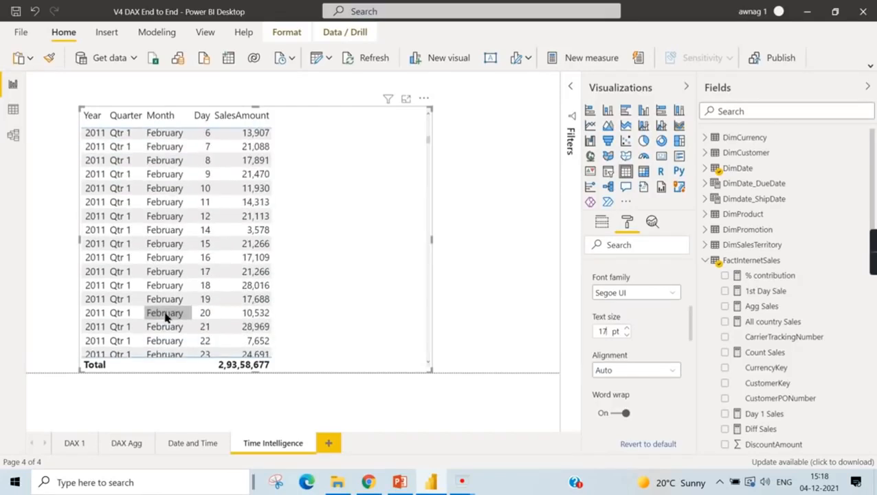
pyautogui.scroll(-8, 172, 322)
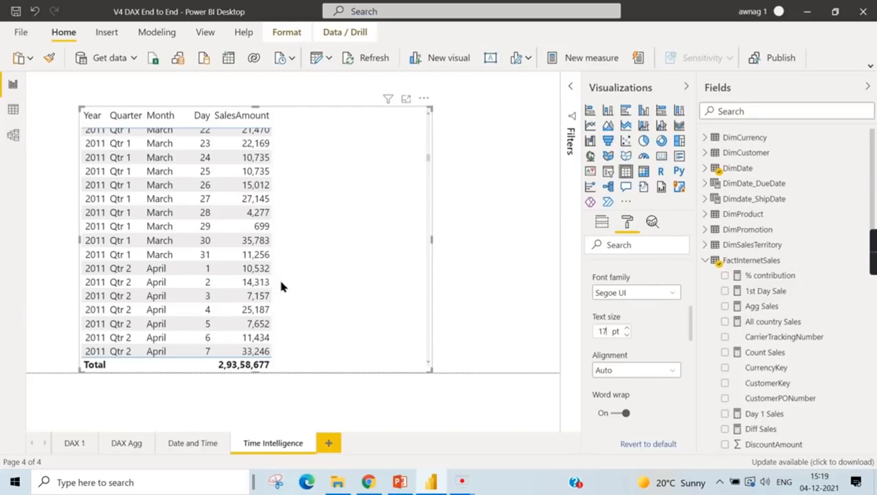
pyautogui.scroll(10, 337, 268)
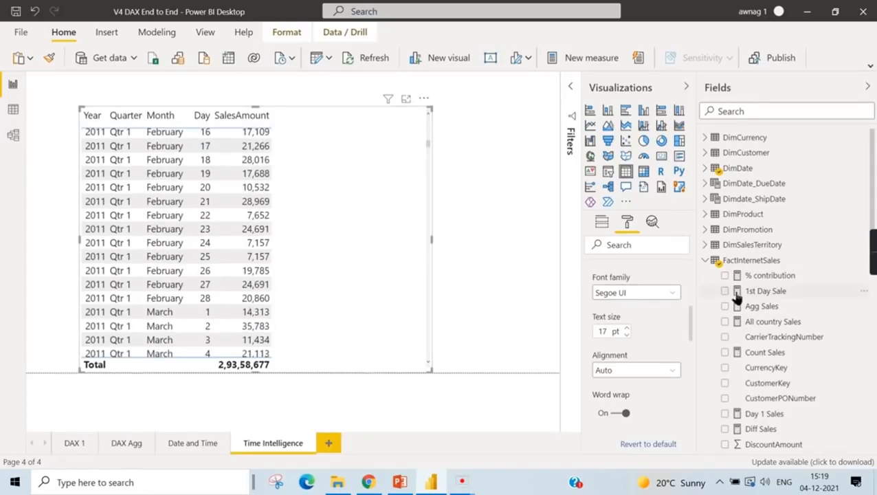
pyautogui.scroll(5, 691, 284)
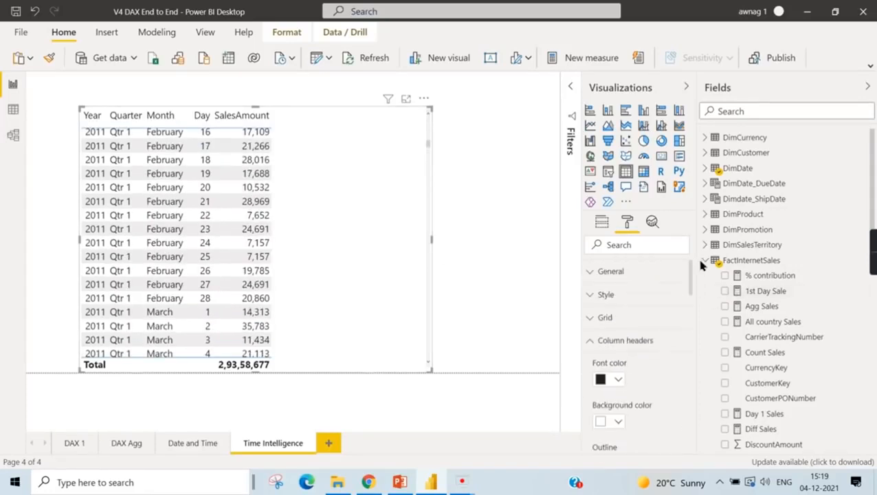
pyautogui.click(587, 340)
pyautogui.scroll(14, 364, 313)
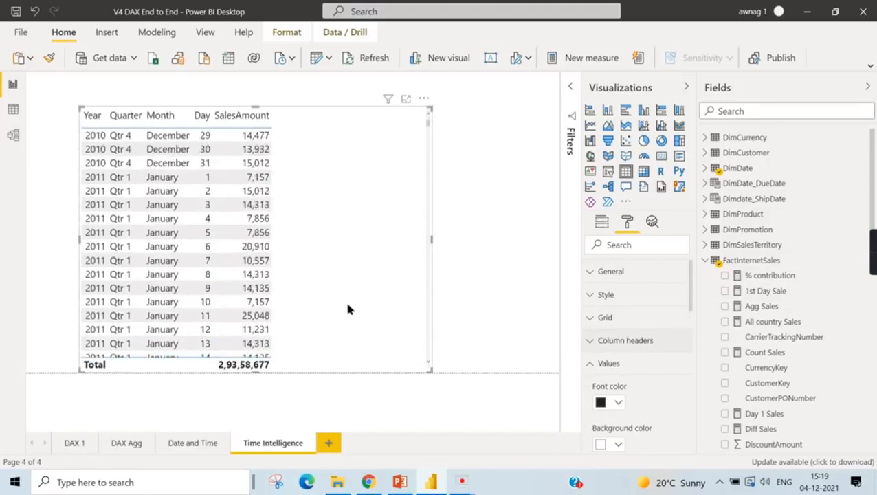
# - Create a new measure in FactInternetSales named Sales MTD and begin its formula with the TotalMTD function
pyautogui.rightClick(756, 260)
pyautogui.click(796, 22)
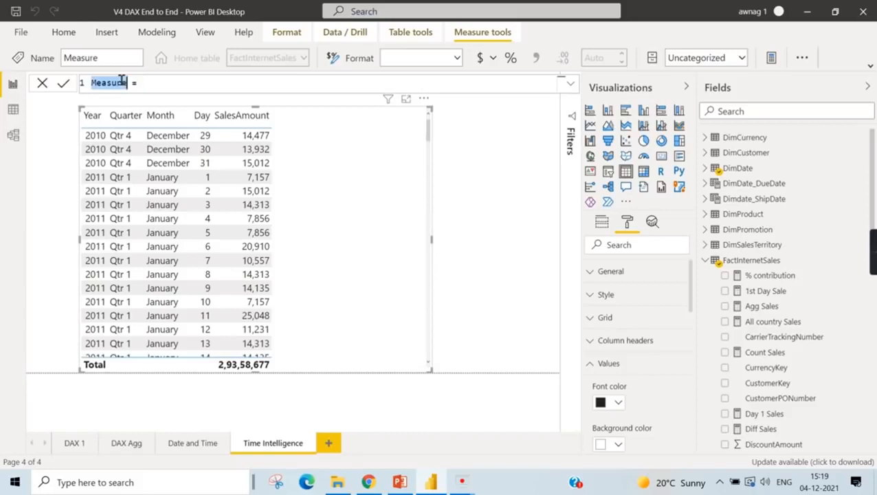
pyautogui.write('Sales')
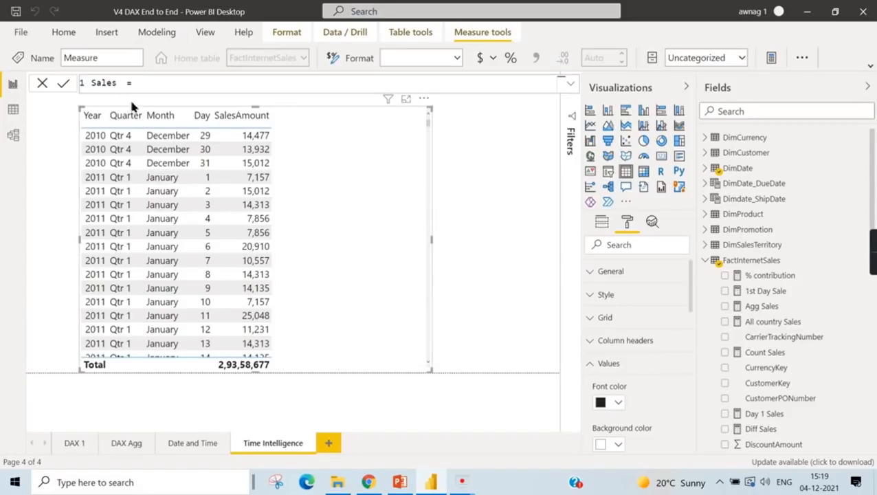
pyautogui.write(' MTD    = TotalMTD')
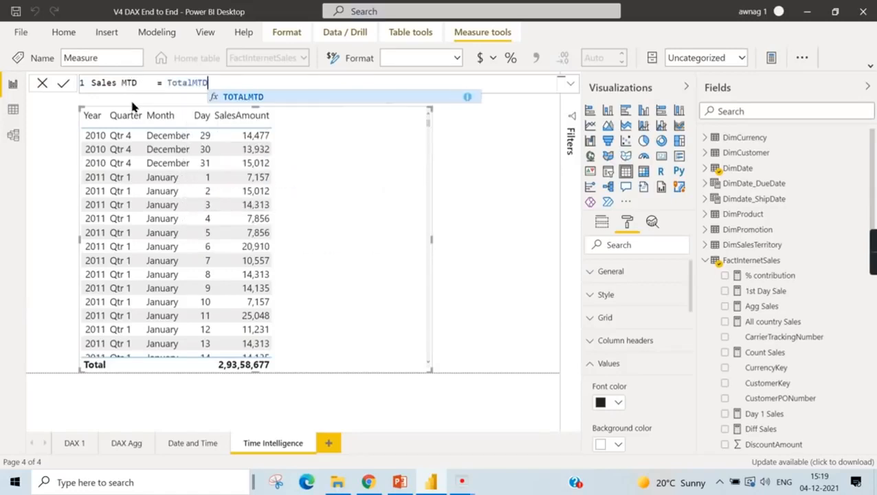
pyautogui.write('(')
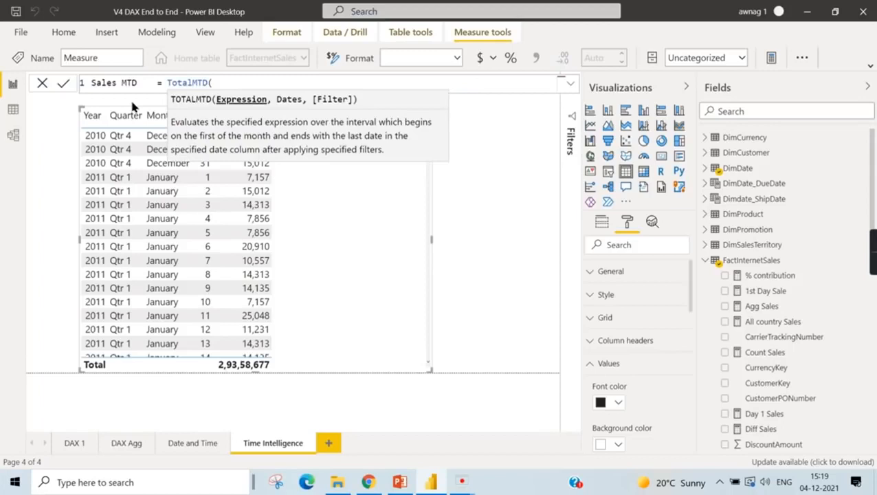
pyautogui.write('Sales')
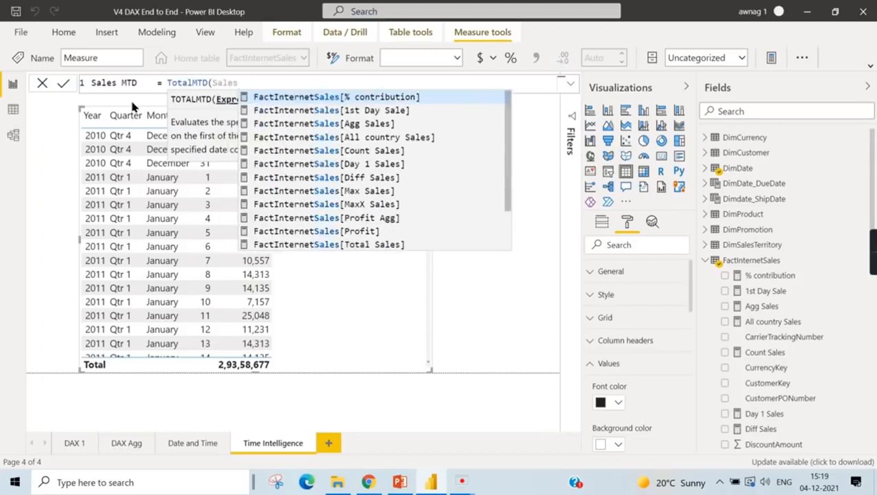
pyautogui.write('Am')
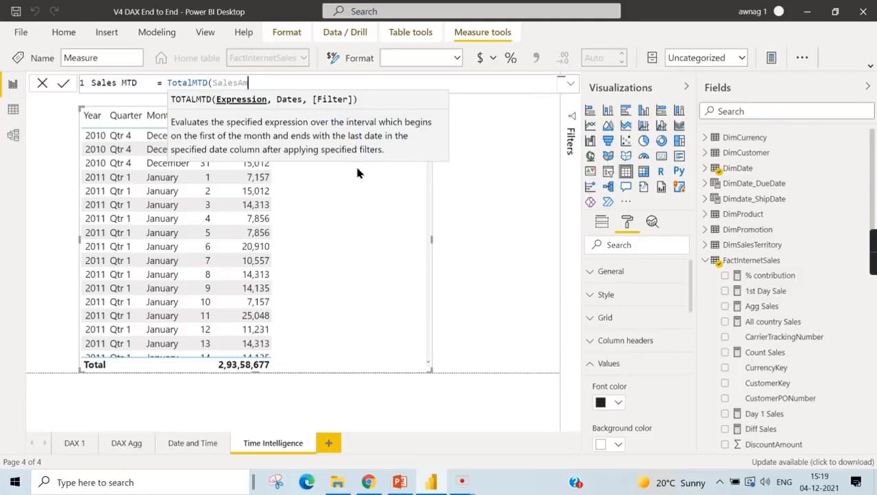
pyautogui.write('oun')
pyautogui.doubleClick(246, 82)
pyautogui.press('BackSpace')
# - Enter Sum(FactInternetSales[SalesAmount]) as the expression argument of TotalMTD
pyautogui.write('Sum')
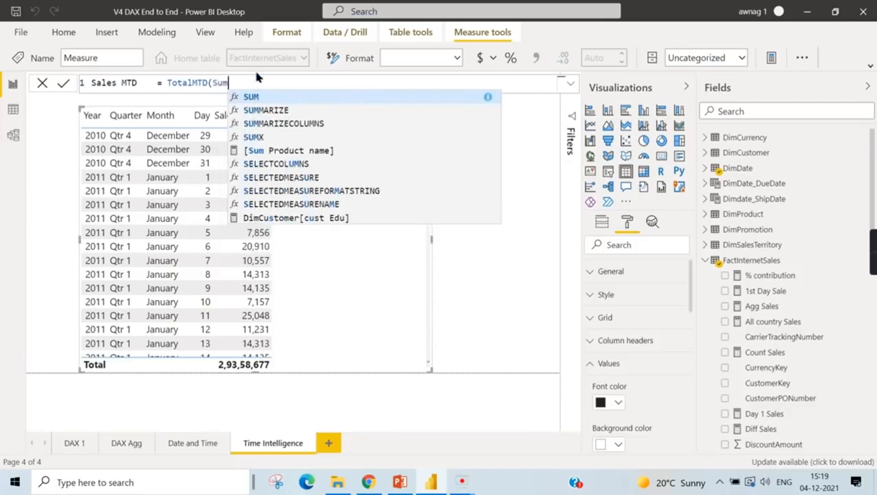
pyautogui.write('(Sales')
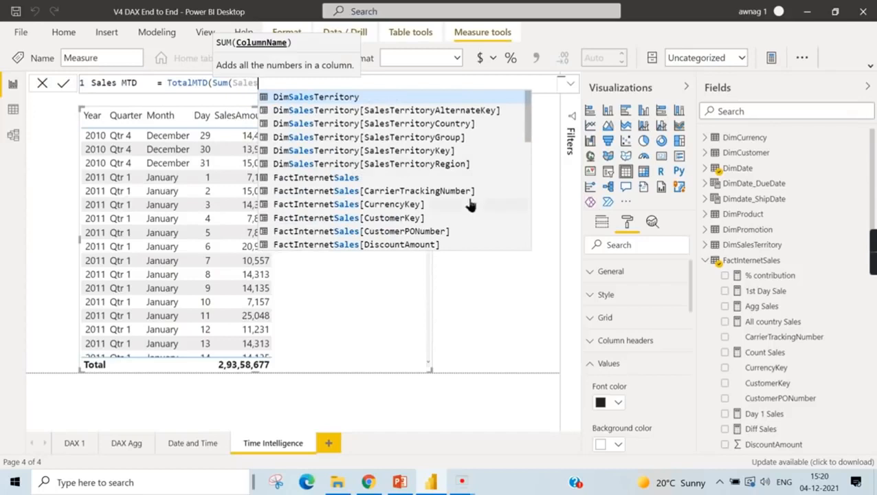
pyautogui.scroll(-4, 467, 203)
pyautogui.click(444, 230)
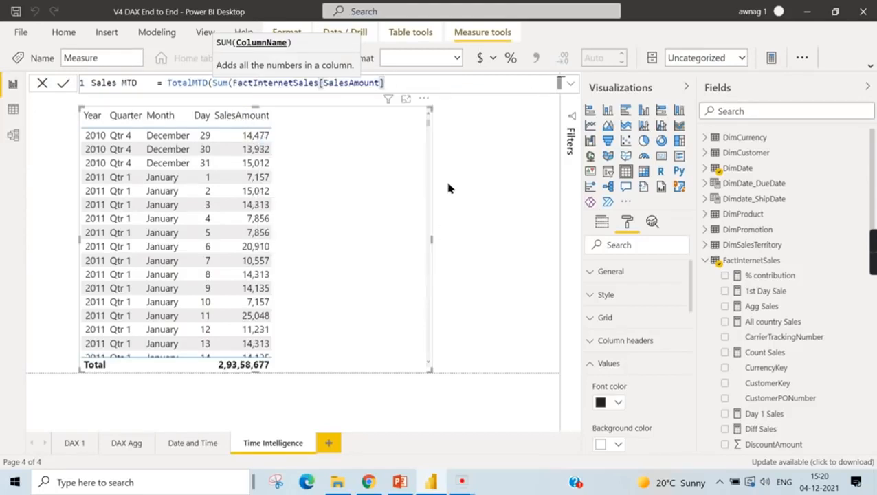
pyautogui.write(')')
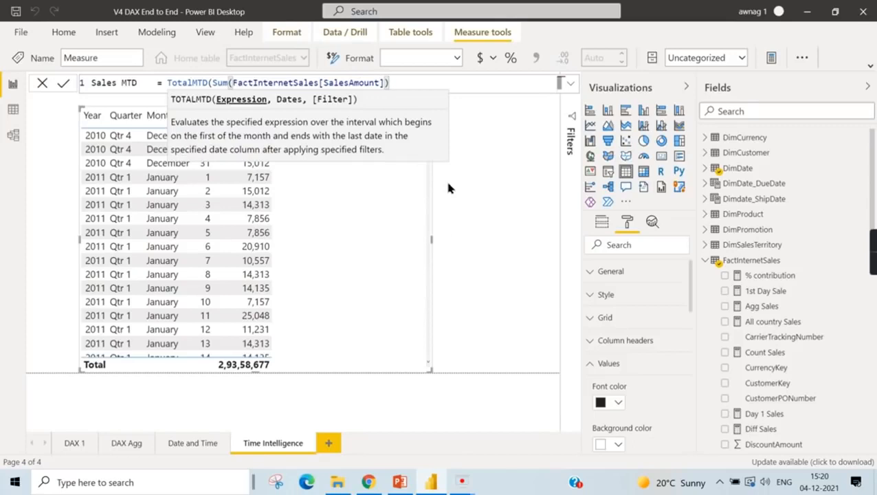
# - Complete the Sales MTD formula with DimDate[FullDateAlternateKey] as the dates argument and add the measure to the table
pyautogui.write(',')
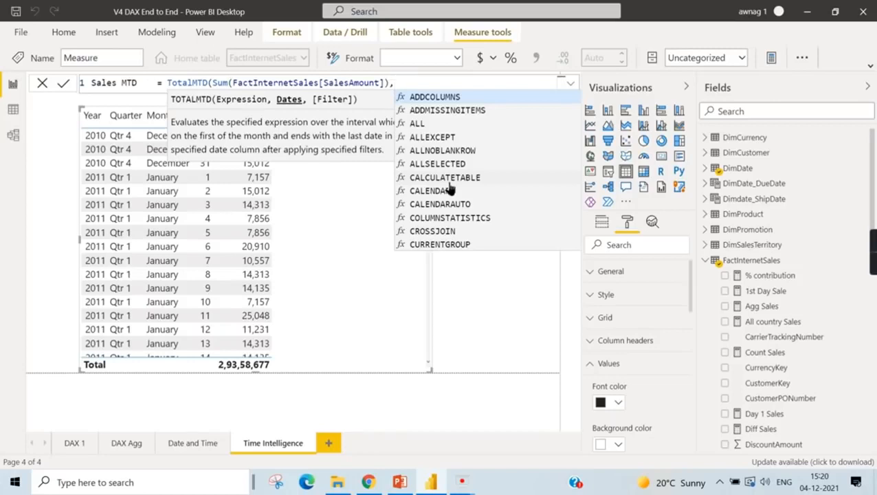
pyautogui.write('Ful')
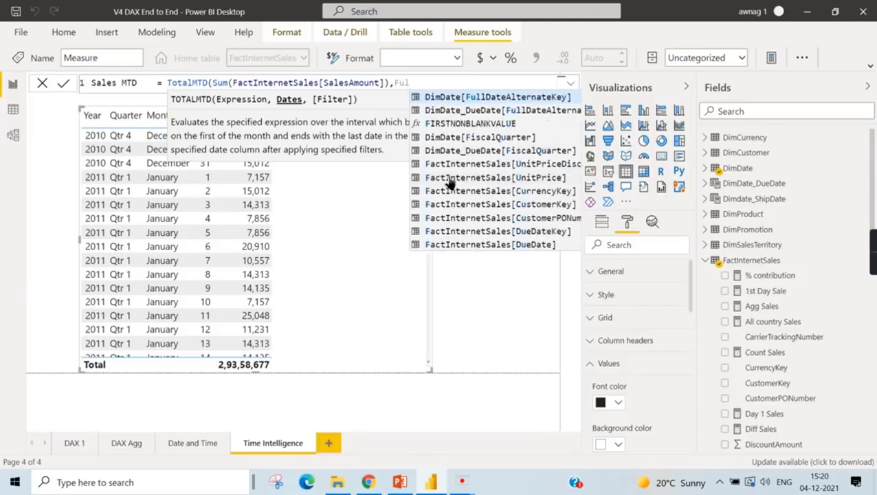
pyautogui.scroll(-2, 530, 195)
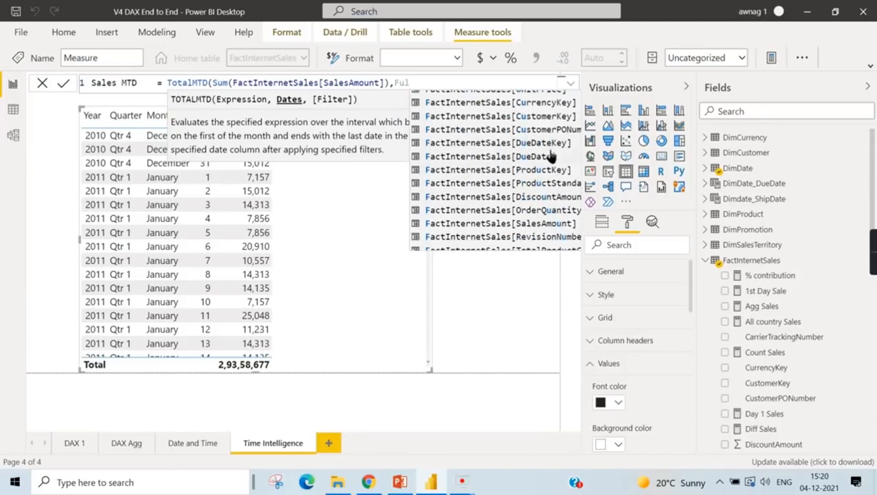
pyautogui.write('ldat')
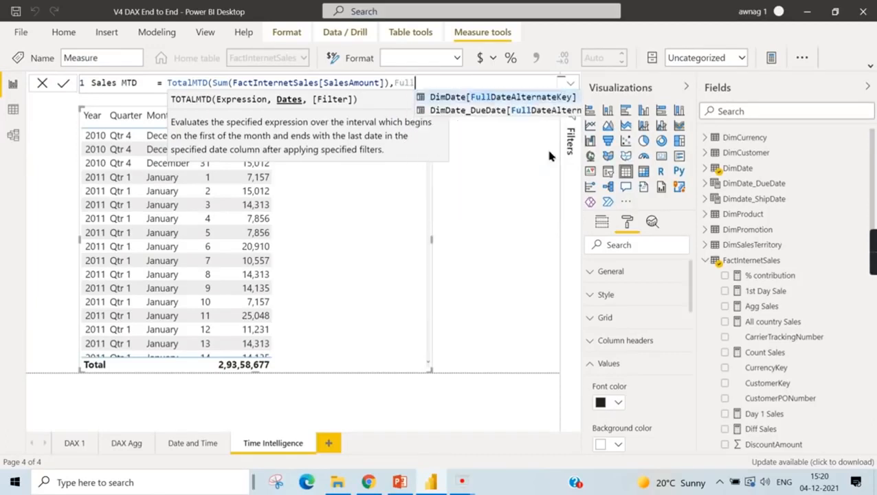
pyautogui.click(529, 97)
pyautogui.write(']')
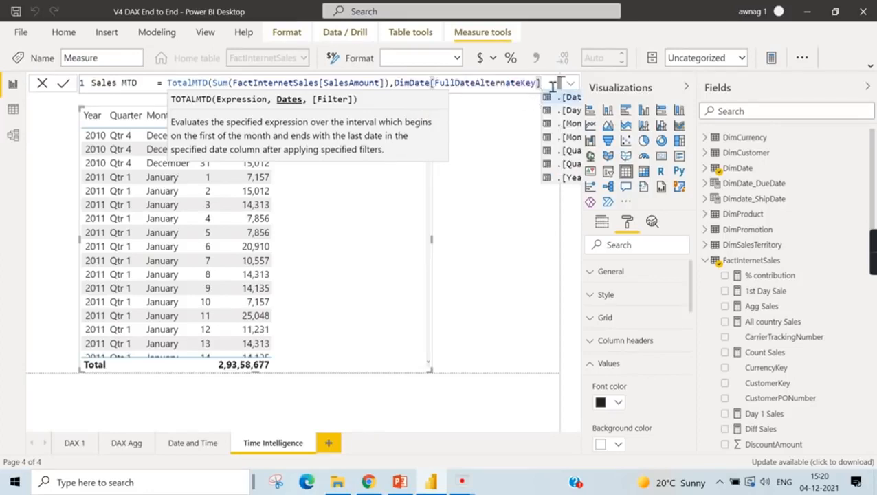
pyautogui.write(')')
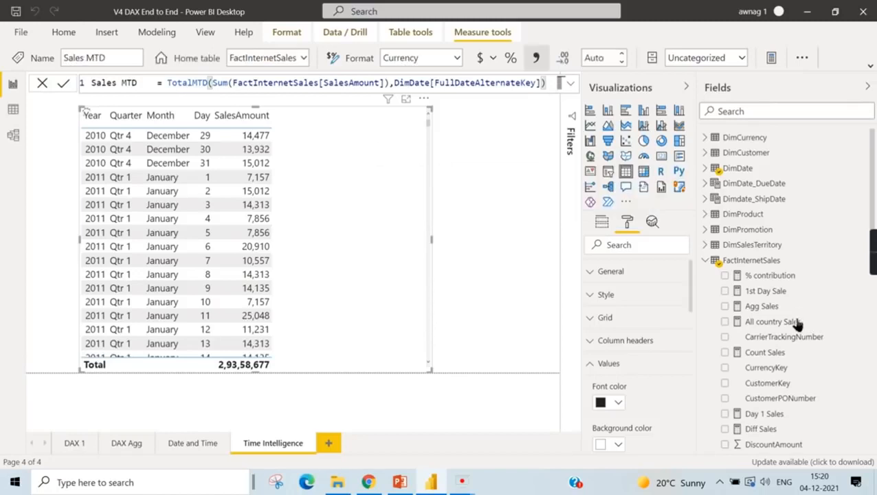
pyautogui.click(725, 371)
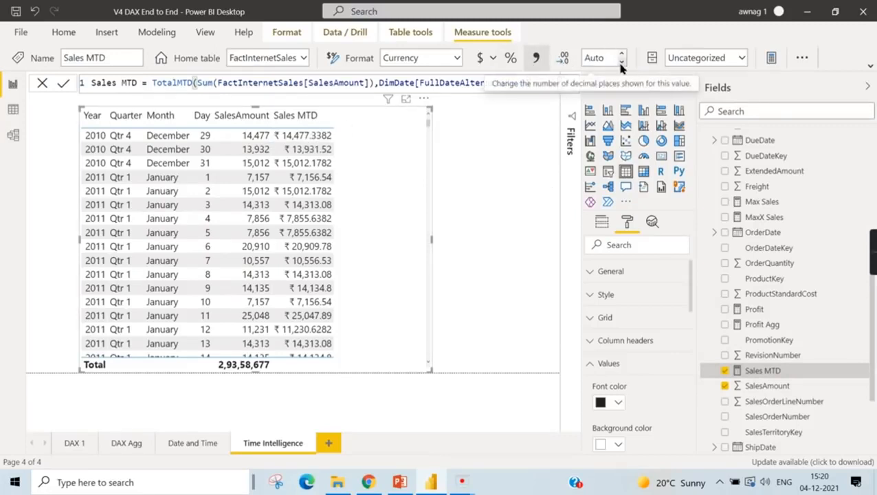
# - Format the Sales MTD measure as a decimal number with 0 decimal places
pyautogui.click(870, 66)
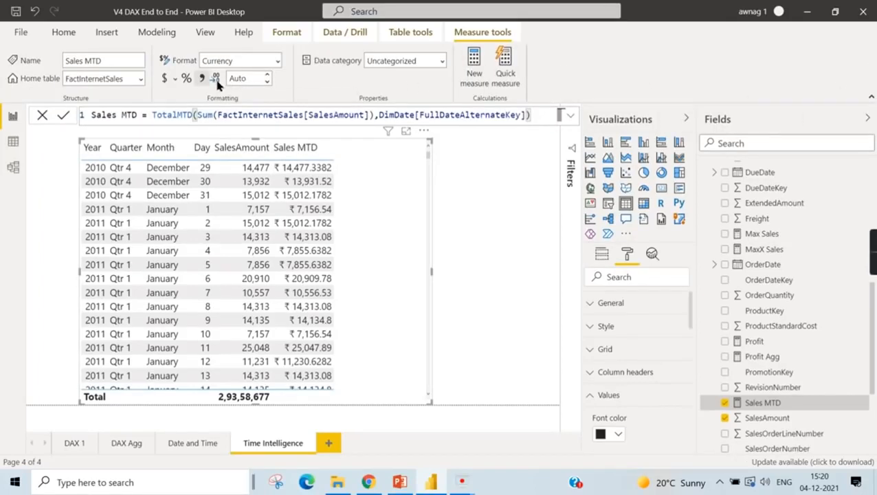
pyautogui.click(264, 80)
pyautogui.write('0')
pyautogui.click(295, 71)
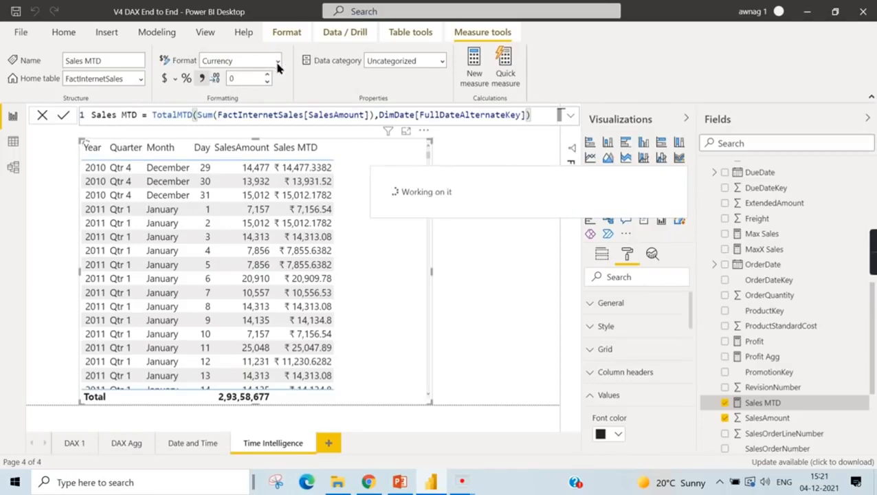
pyautogui.click(278, 64)
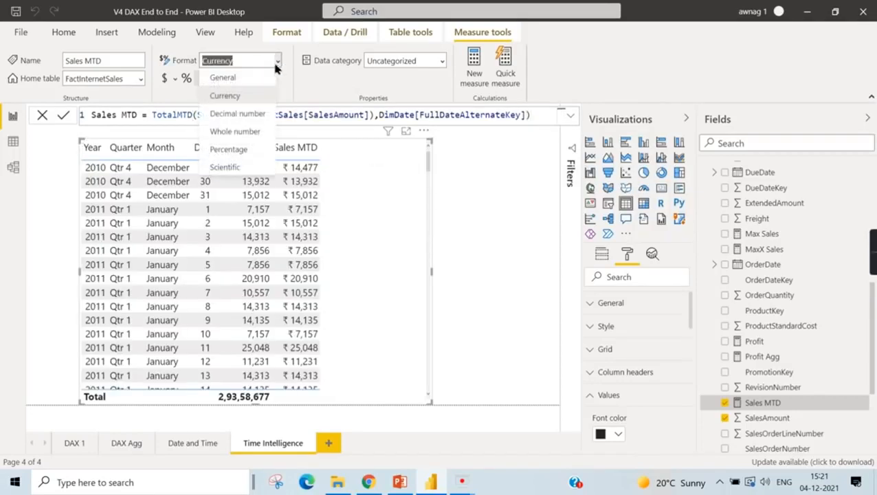
pyautogui.click(256, 114)
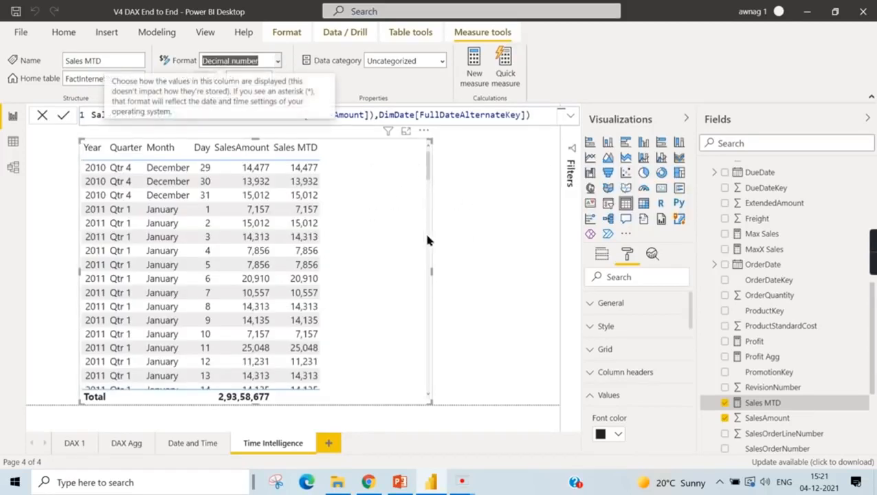
pyautogui.click(457, 282)
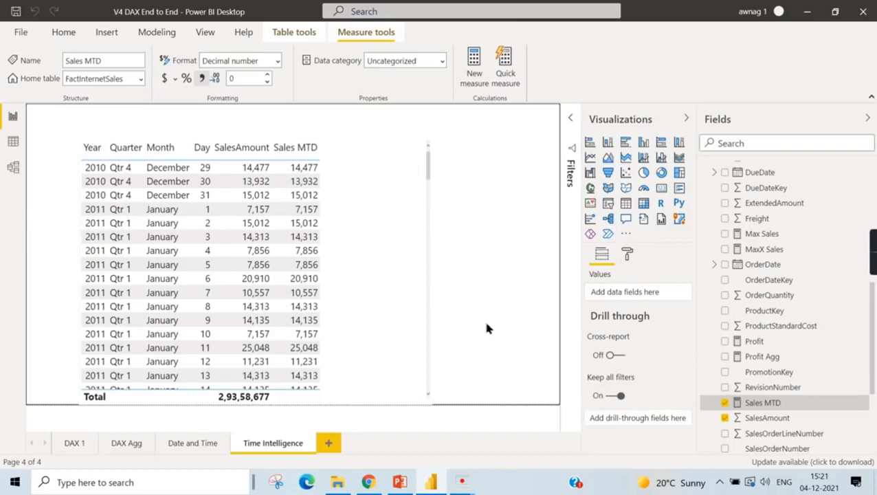
# - Change the dates argument of the Sales MTD formula to DimDate[FullDateAlternateKey].[Date] and commit the measure
pyautogui.click(349, 189)
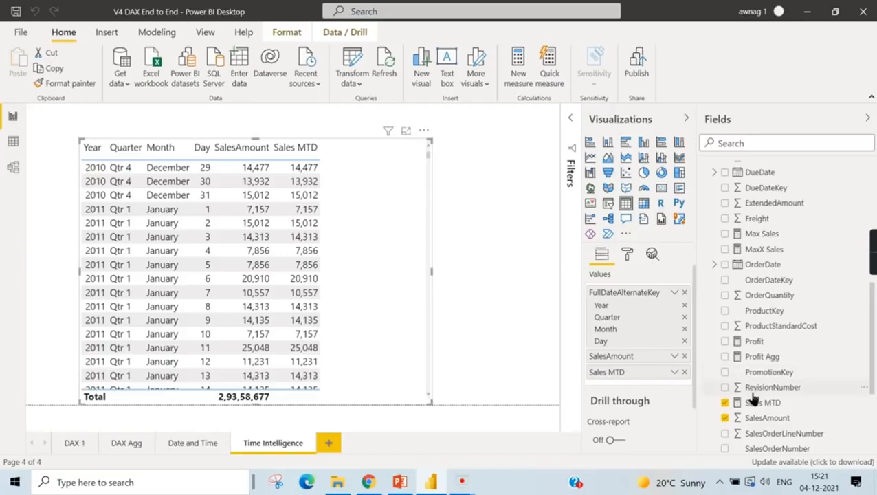
pyautogui.click(674, 294)
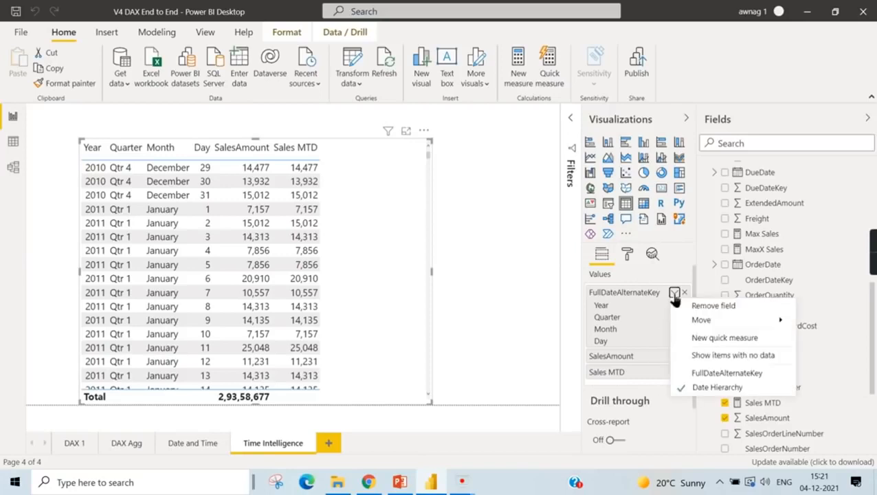
pyautogui.click(767, 415)
pyautogui.click(763, 405)
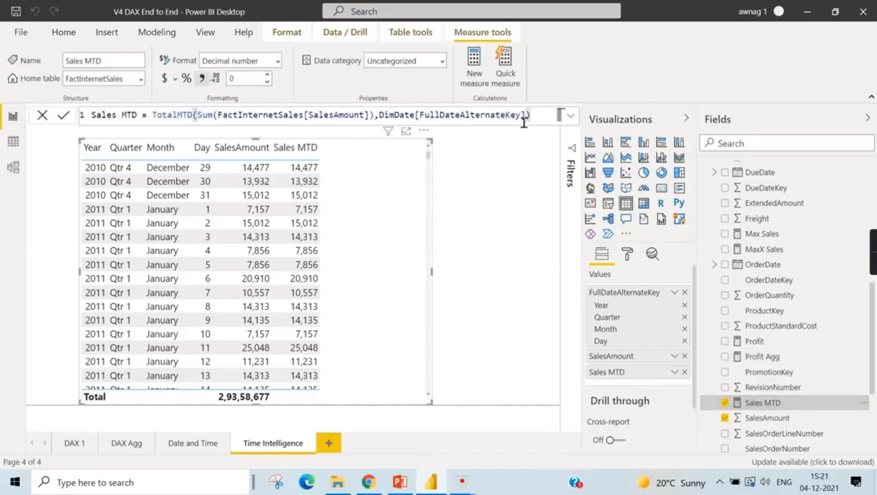
pyautogui.press('Left')
pyautogui.write('.')
pyautogui.press('BackSpace')
pyautogui.press('BackSpace')
pyautogui.write(']')
pyautogui.press('Escape')
pyautogui.write('.')
pyautogui.press('BackSpace')
pyautogui.press('BackSpace')
pyautogui.write(']')
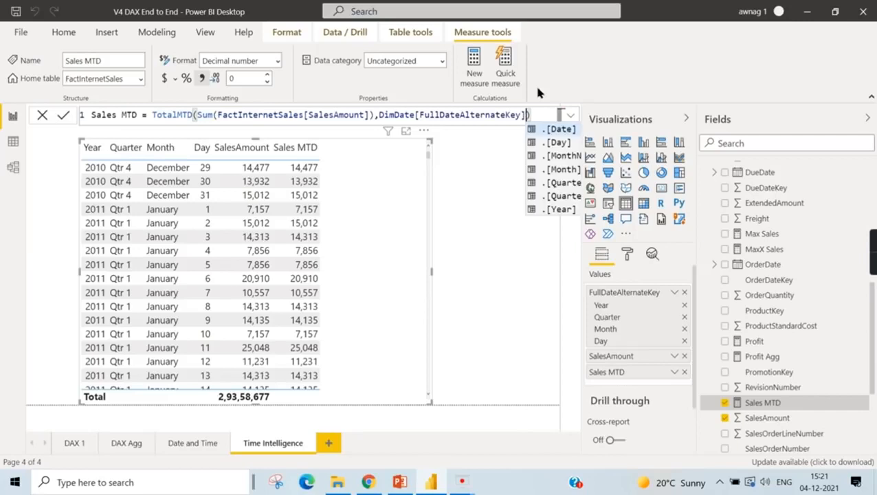
pyautogui.click(557, 130)
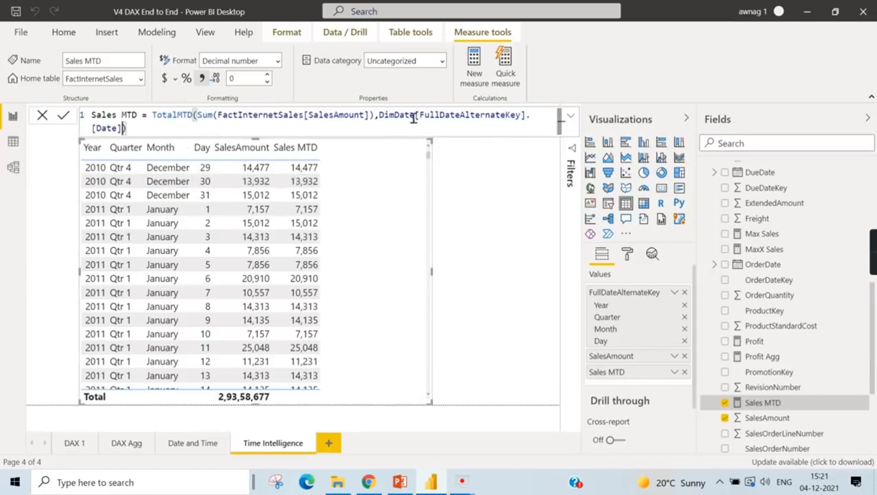
pyautogui.press('Return')
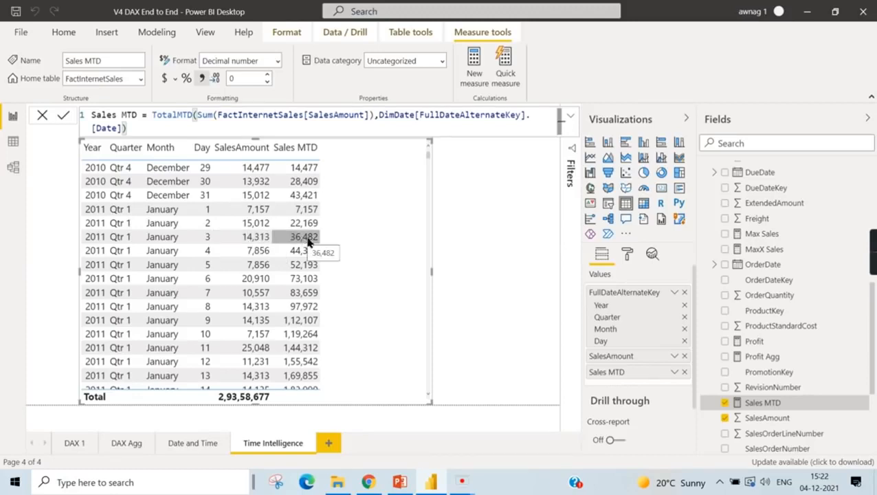
# - Review the Sales MTD rows, convert the table into a clustered column chart and expand its date hierarchy to month level
pyautogui.scroll(-2, 347, 257)
pyautogui.scroll(-7, 342, 277)
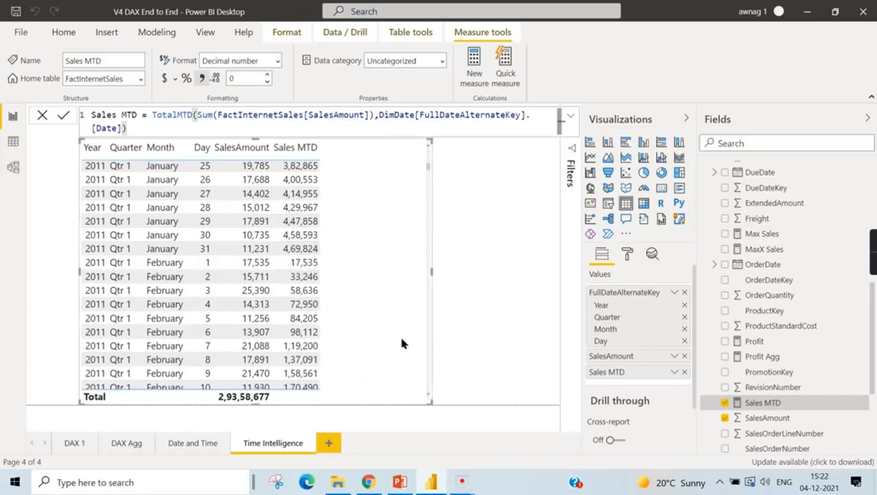
pyautogui.click(644, 144)
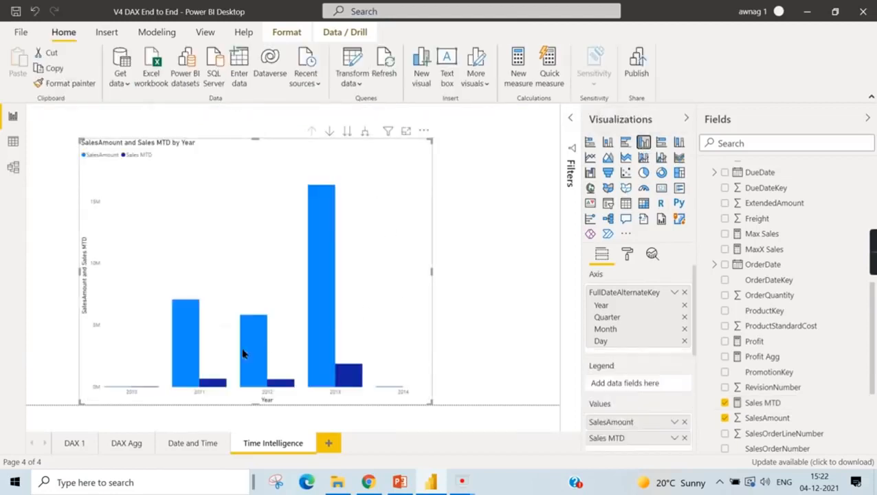
pyautogui.click(365, 132)
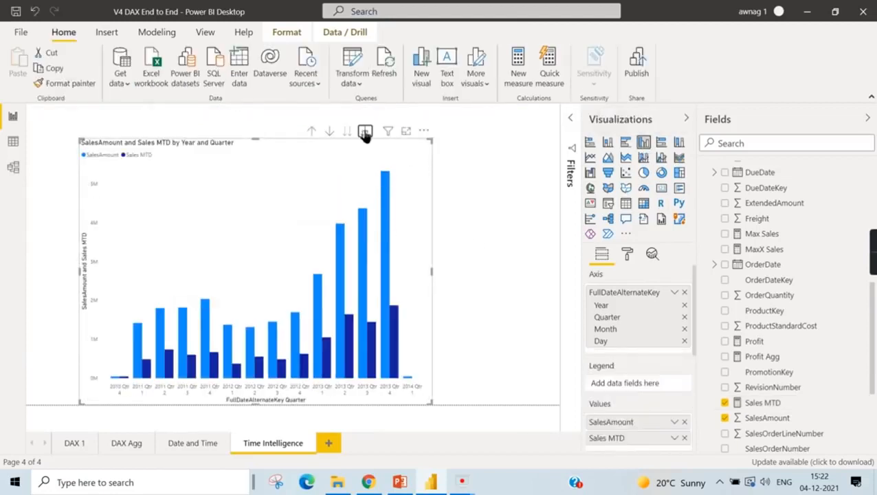
pyautogui.click(365, 132)
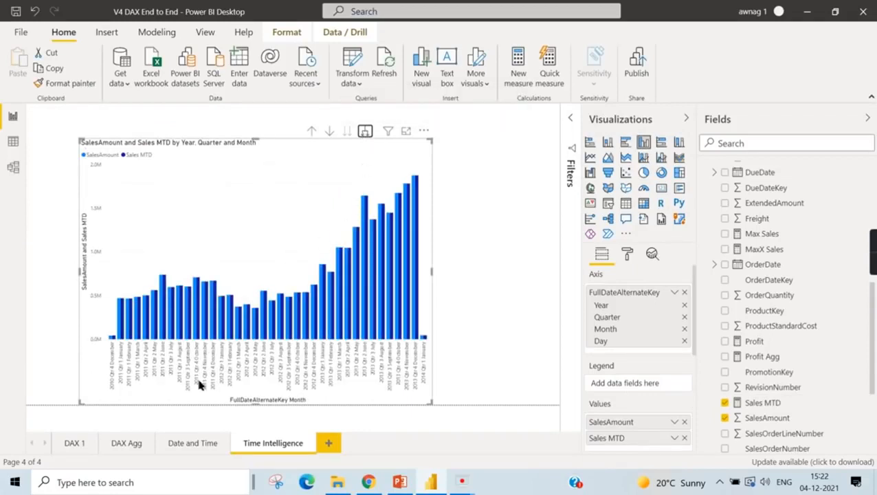
# - Resize the column chart to a lower height and narrower width, leaving free canvas space beside it
pyautogui.moveTo(429, 404); pyautogui.dragTo(546, 373)
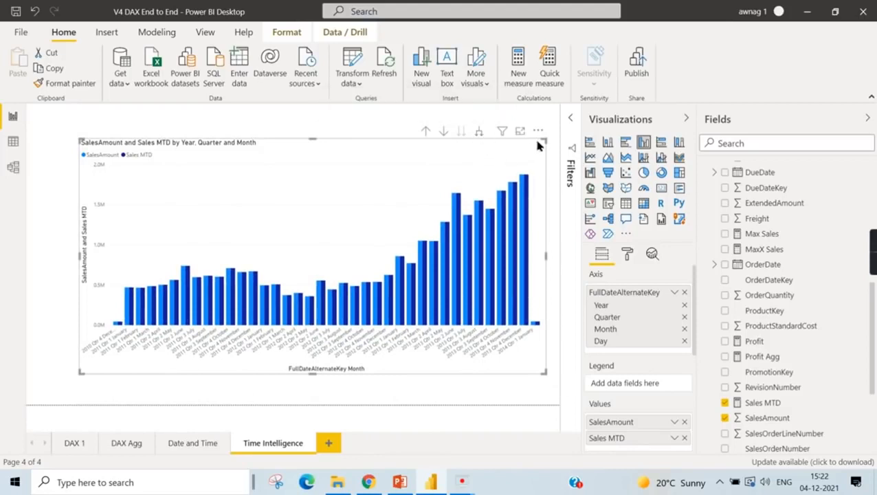
pyautogui.moveTo(512, 146); pyautogui.dragTo(405, 140)
pyautogui.click(491, 145)
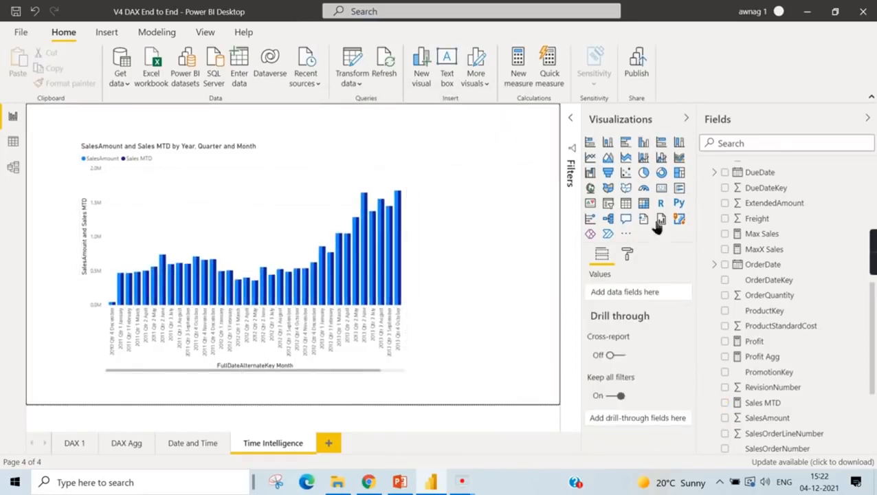
# - Add a slicer for CalendarYear from DimDate beside the column chart
pyautogui.scroll(-3, 805, 323)
pyautogui.scroll(10, 803, 362)
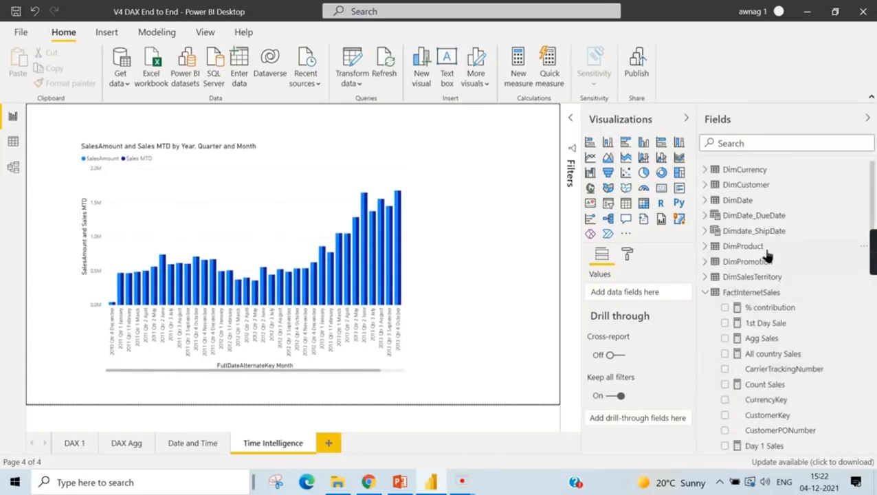
pyautogui.click(714, 297)
pyautogui.click(705, 200)
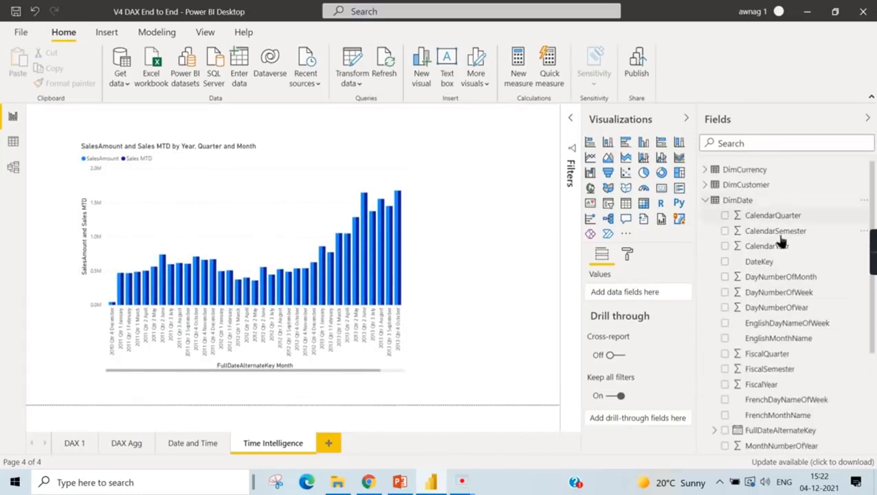
pyautogui.scroll(-4, 796, 350)
pyautogui.scroll(4, 785, 323)
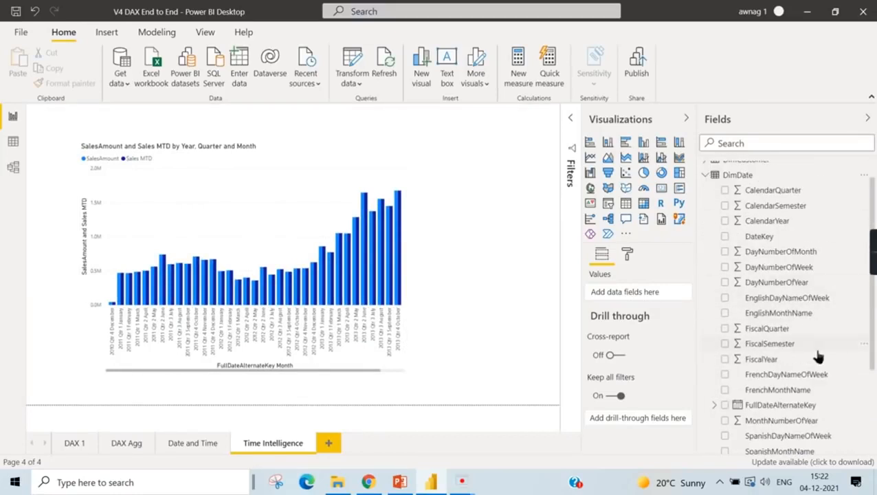
pyautogui.moveTo(774, 221); pyautogui.dragTo(529, 141)
pyautogui.click(609, 204)
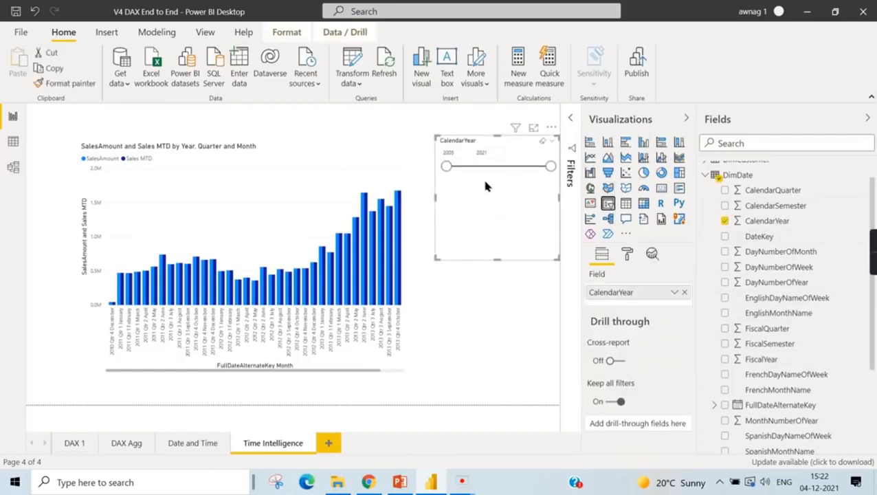
# - Show the CalendarYear slicer as a list and filter the page to 2013
pyautogui.click(554, 143)
pyautogui.click(517, 154)
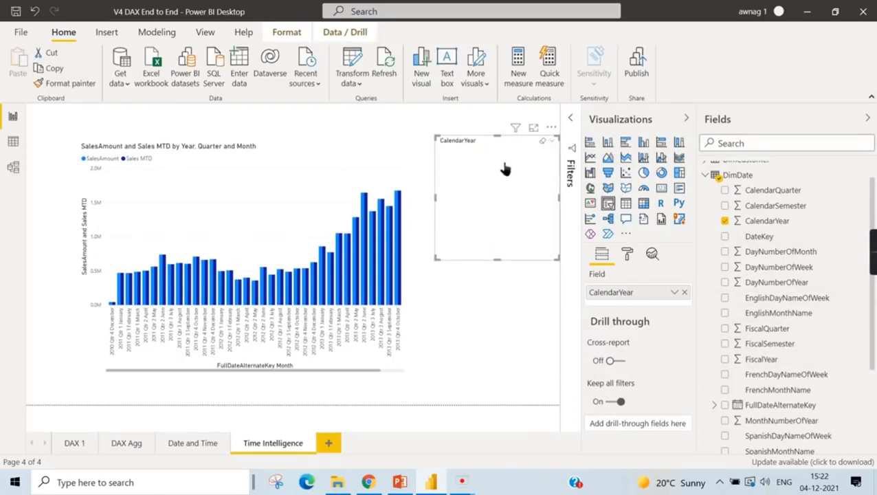
pyautogui.click(453, 211)
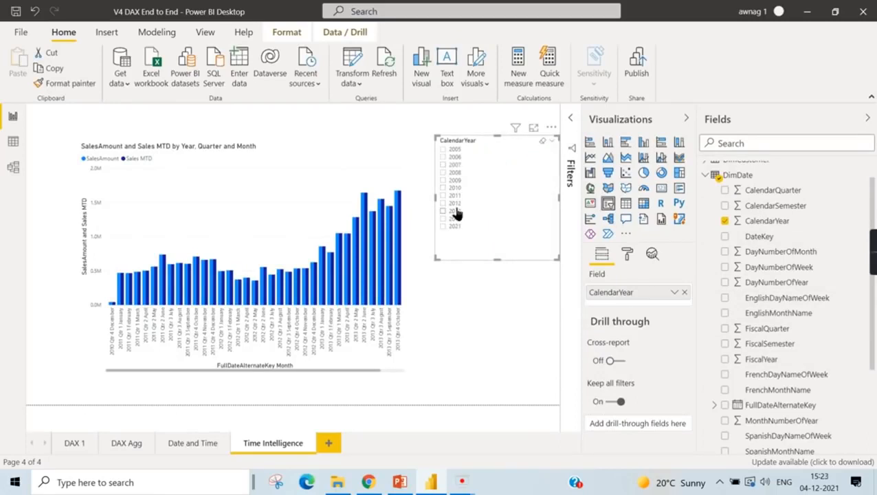
# - Increase the text size of the CalendarYear slicer's items
pyautogui.click(627, 255)
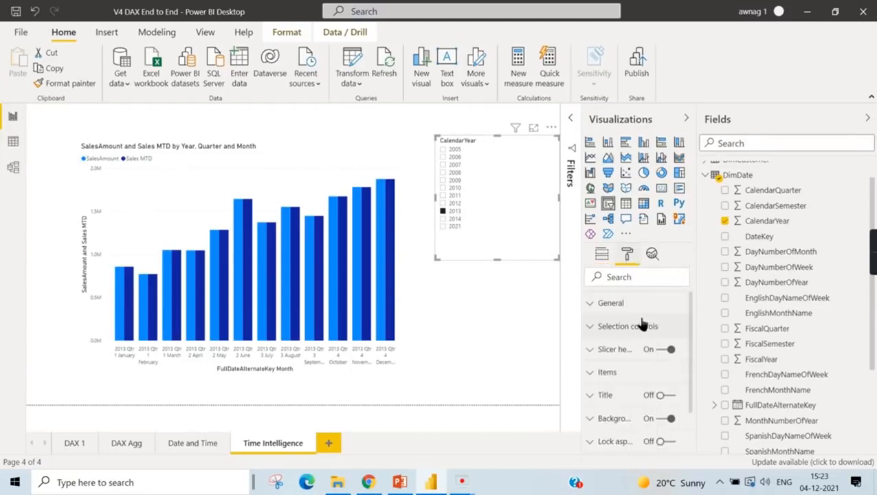
pyautogui.click(632, 371)
pyautogui.scroll(-3, 636, 374)
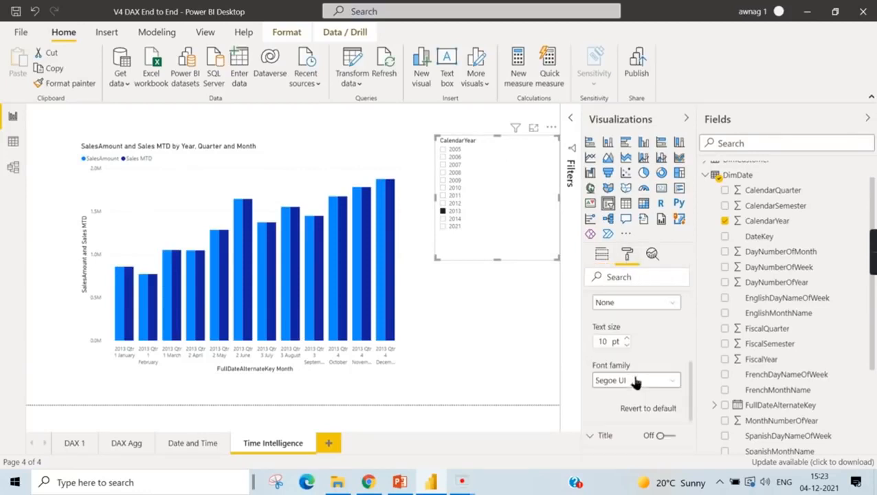
pyautogui.click(628, 339)
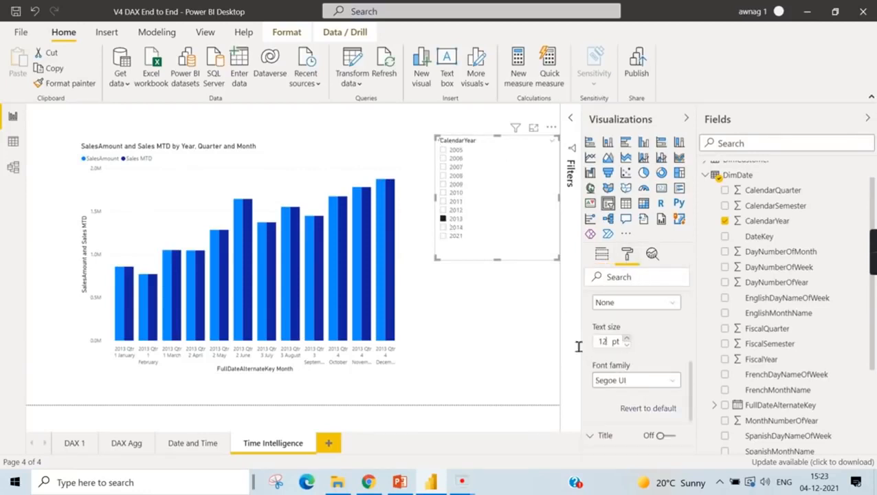
# - Expand the column chart's date hierarchy from month to day level
pyautogui.click(405, 315)
pyautogui.click(406, 322)
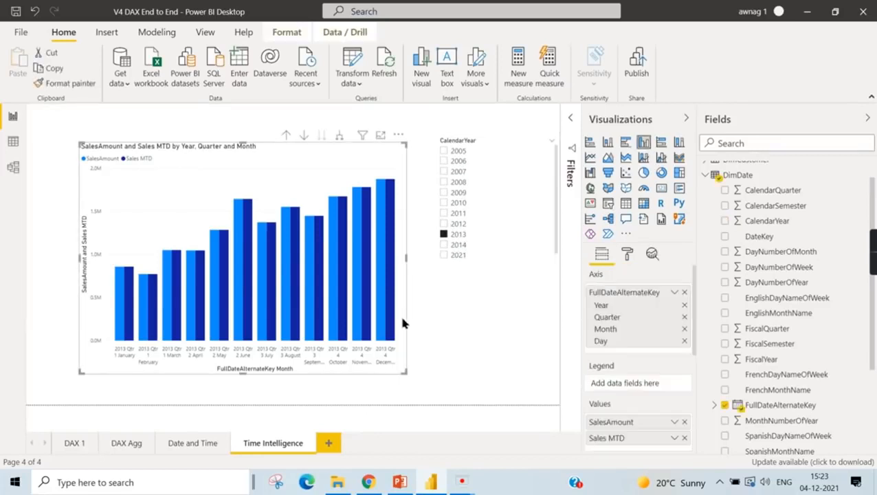
pyautogui.click(337, 136)
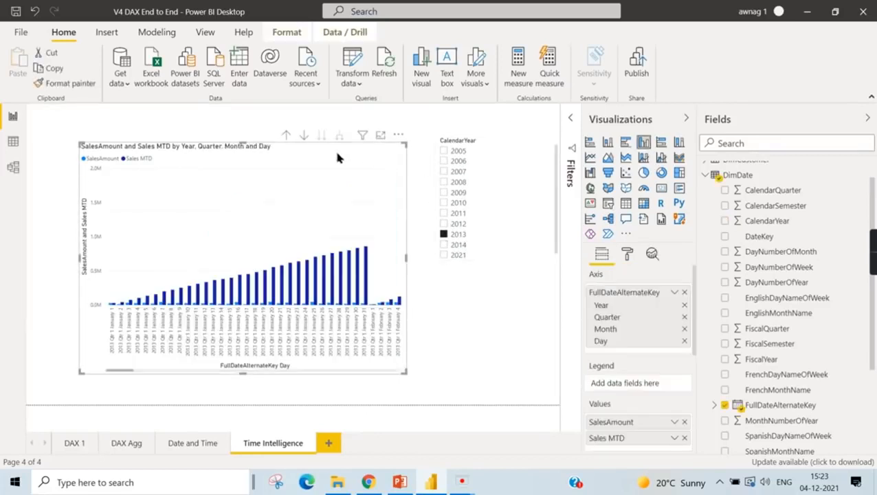
# - Widen the column chart and set its X-axis text size to 14 pt
pyautogui.moveTo(404, 372); pyautogui.dragTo(496, 374)
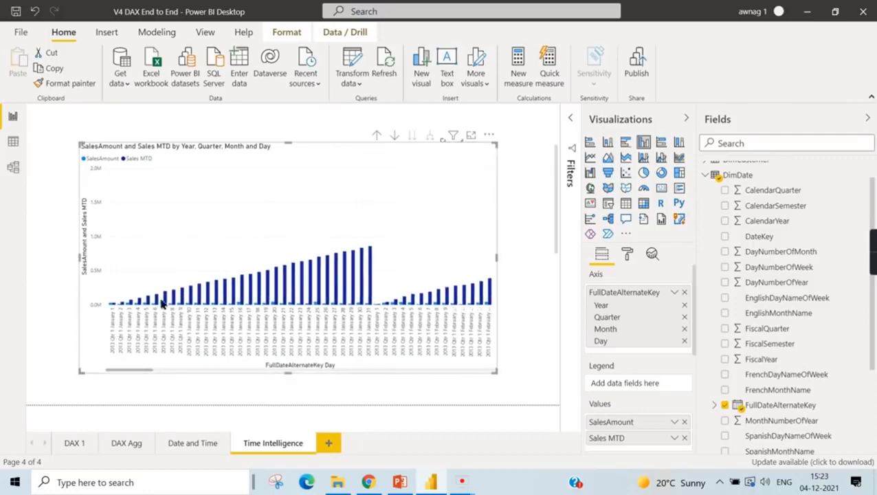
pyautogui.moveTo(158, 307)
pyautogui.click(627, 254)
pyautogui.scroll(3, 651, 351)
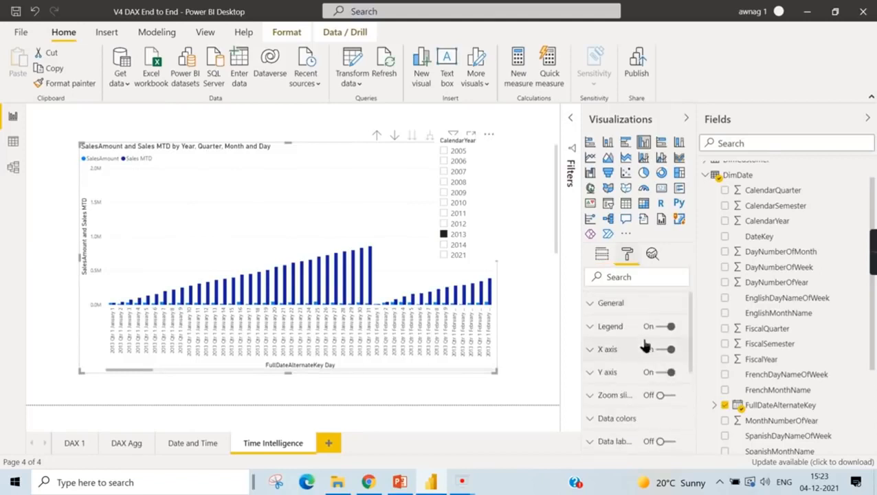
pyautogui.click(620, 353)
pyautogui.scroll(-3, 633, 375)
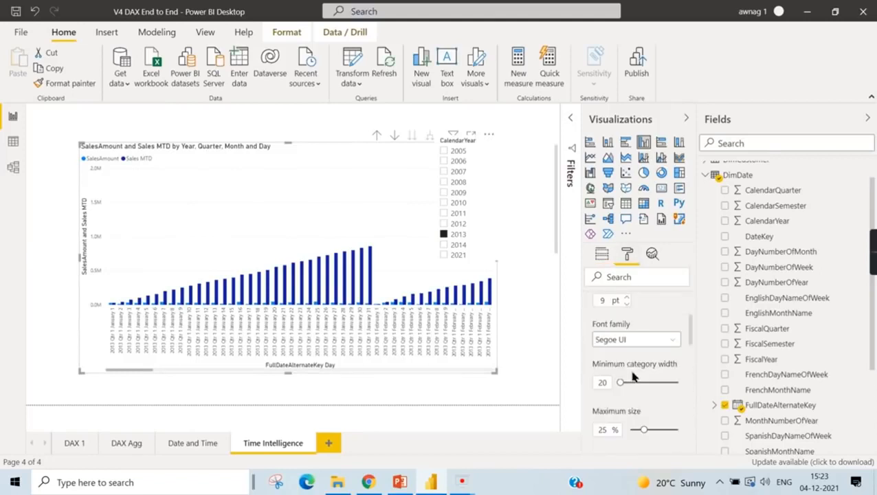
pyautogui.click(627, 297)
pyautogui.click(626, 298)
pyautogui.click(627, 298)
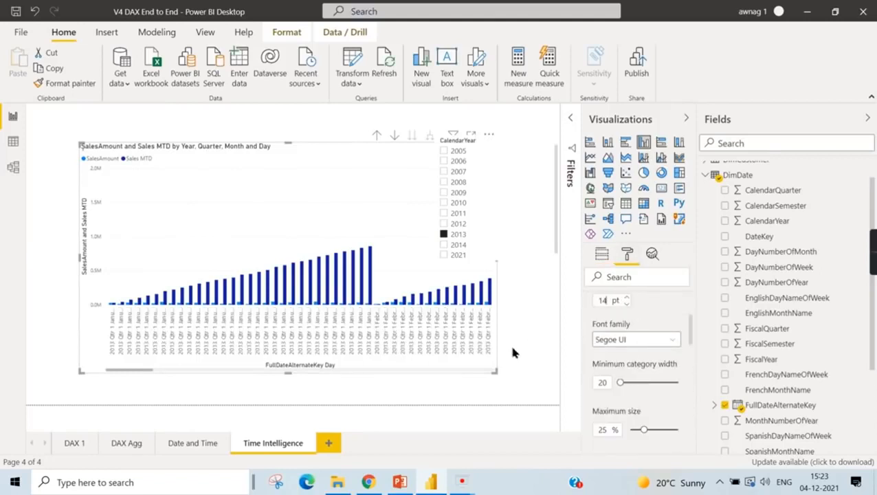
# - Enlarge the column chart slightly and move it to the upper-left corner of the report page
pyautogui.moveTo(499, 372); pyautogui.dragTo(520, 397)
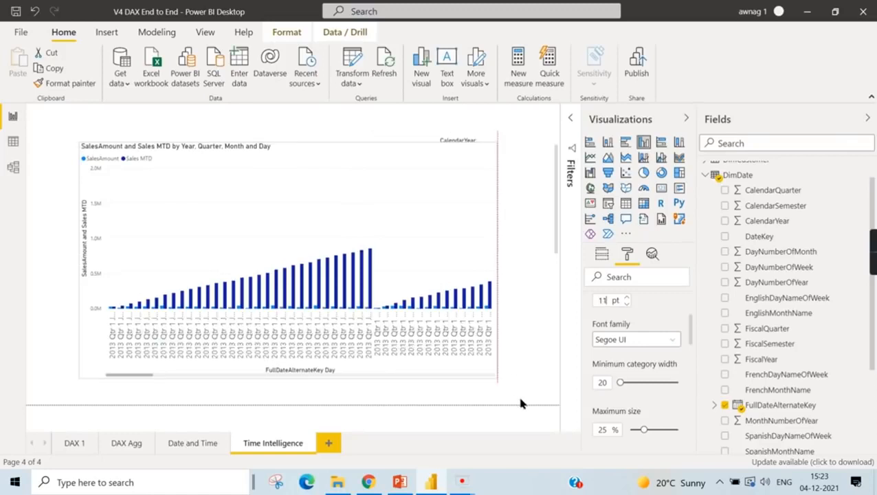
pyautogui.moveTo(376, 156); pyautogui.dragTo(325, 139)
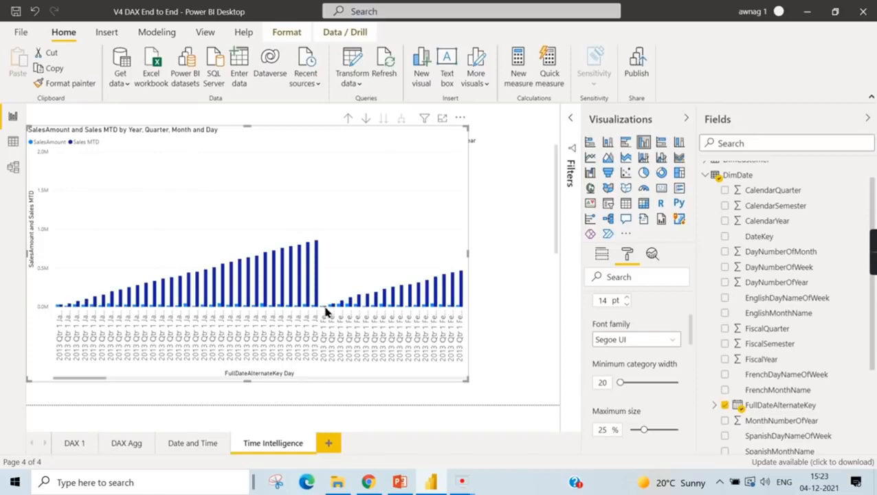
pyautogui.moveTo(327, 311)
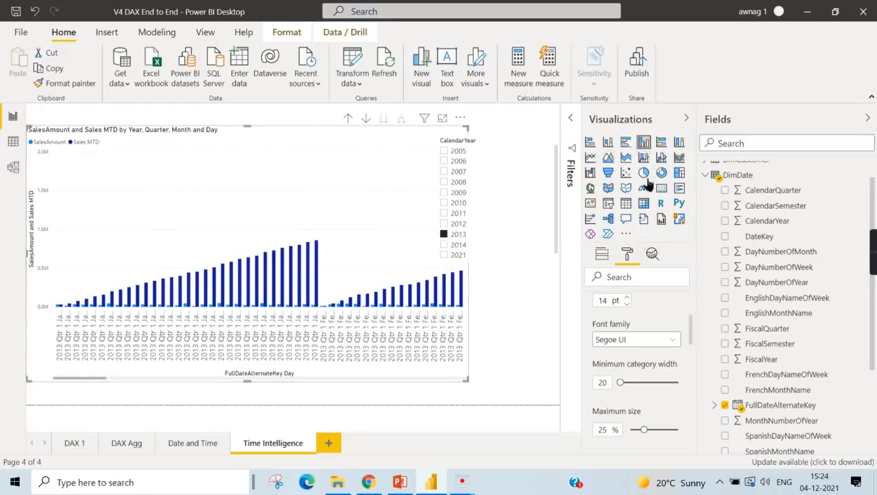
# - Convert the column chart to a table and shrink it to leave the CalendarYear slicer uncovered
pyautogui.click(626, 205)
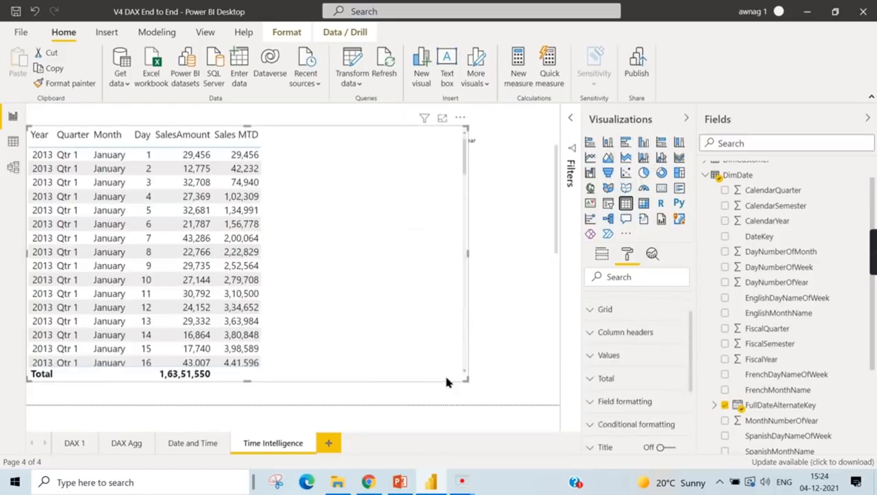
pyautogui.scroll(-7, 275, 231)
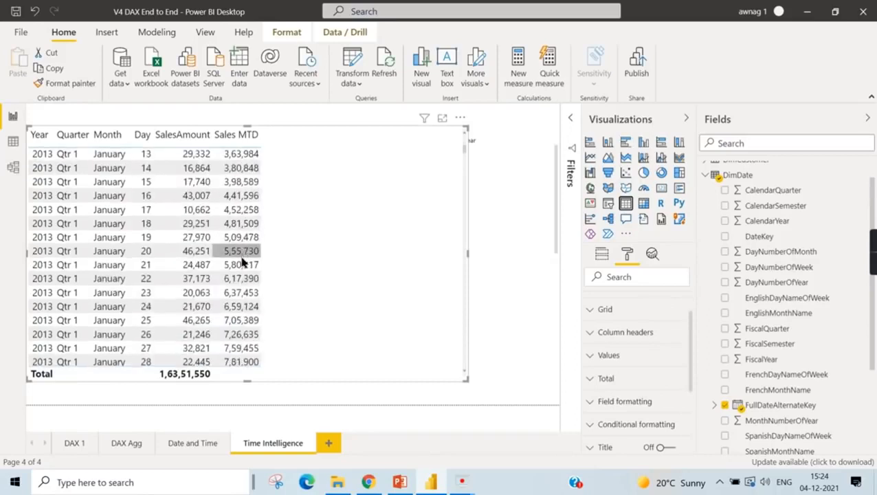
pyautogui.moveTo(467, 379); pyautogui.dragTo(382, 360)
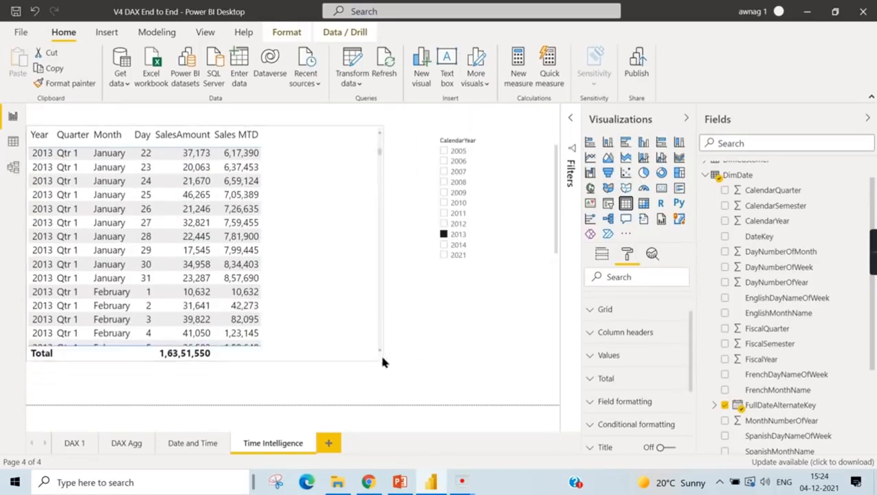
pyautogui.scroll(7, 318, 248)
# - Open the Sales MTD measure in FactInternetSales and copy its full DAX formula
pyautogui.scroll(-3, 803, 412)
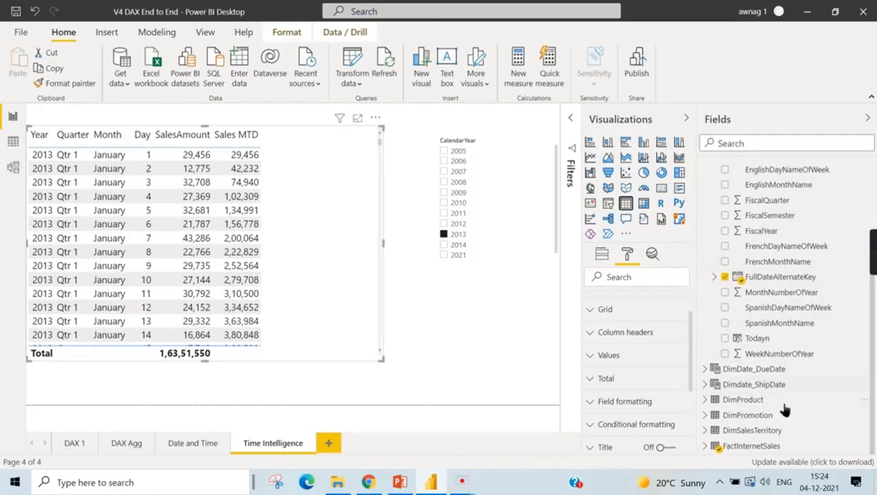
pyautogui.click(718, 447)
pyautogui.scroll(-5, 818, 385)
pyautogui.scroll(-6, 787, 260)
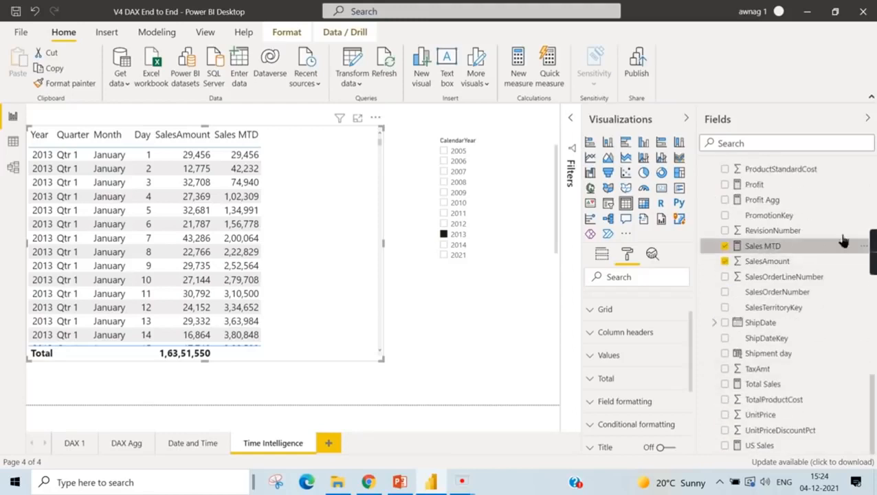
pyautogui.click(818, 246)
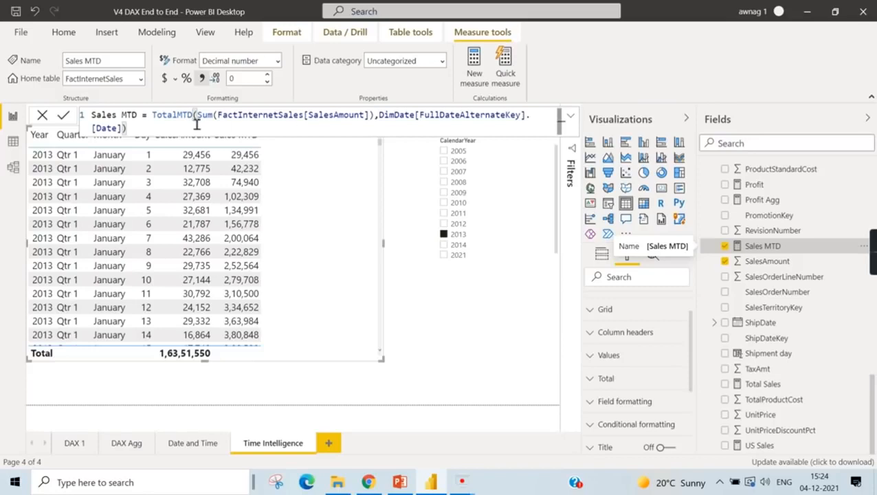
pyautogui.moveTo(129, 128); pyautogui.dragTo(42, 117)
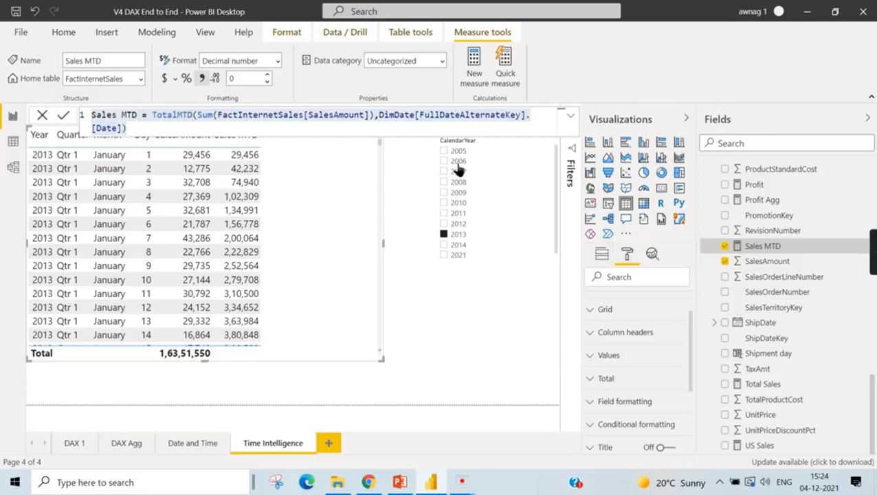
pyautogui.click(426, 335)
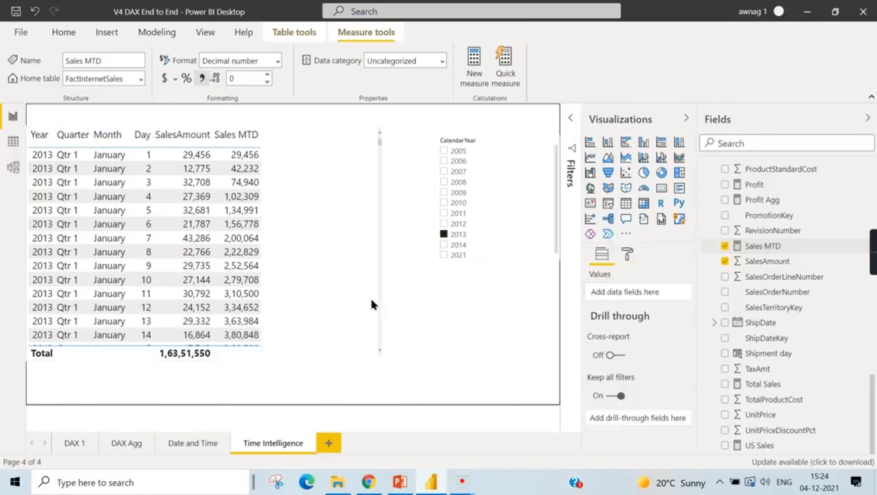
pyautogui.rightClick(774, 249)
pyautogui.click(694, 277)
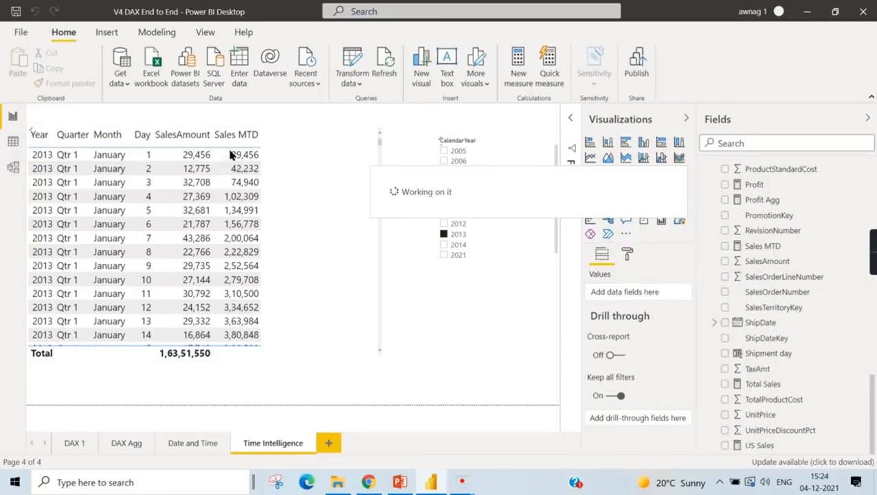
pyautogui.scroll(-7, 148, 313)
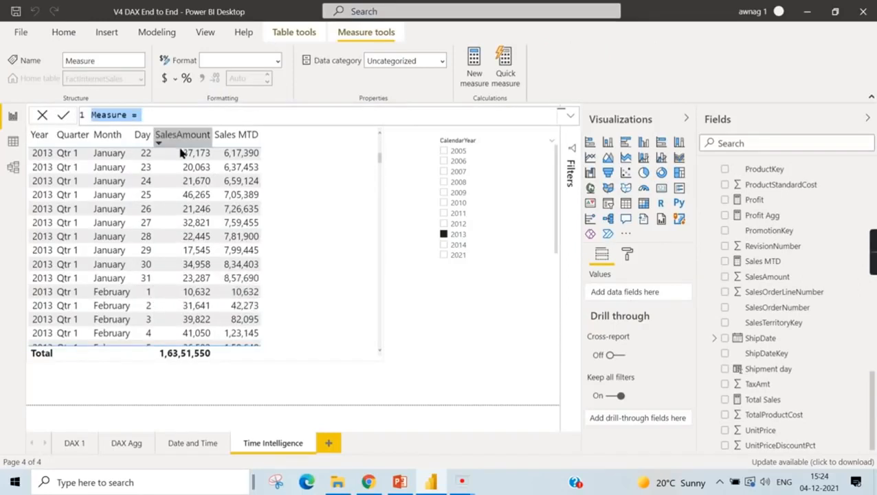
pyautogui.moveTo(289, 115); pyautogui.dragTo(91, 115)
pyautogui.press('BackSpace')
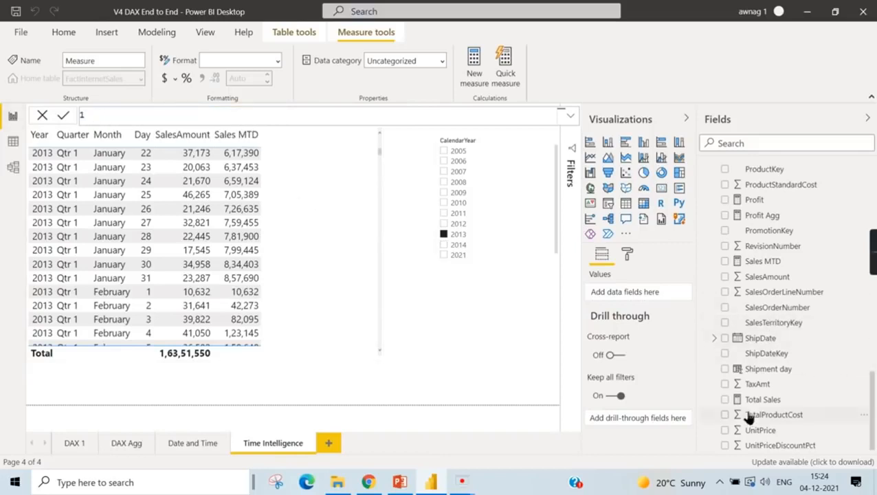
pyautogui.click(786, 263)
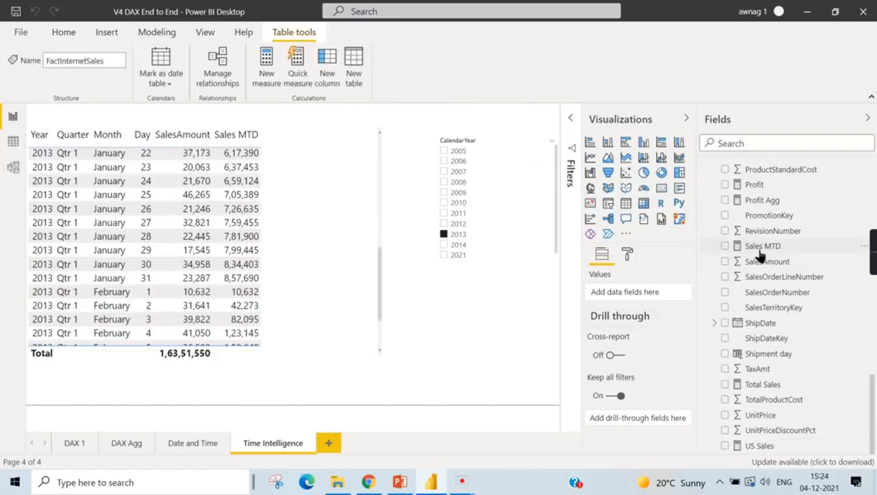
# - Copy the full Sales MTD formula into a new measure in FactInternetSales
pyautogui.click(768, 247)
pyautogui.moveTo(145, 130); pyautogui.dragTo(66, 114)
pyautogui.hotkey('ctrl', 'c')
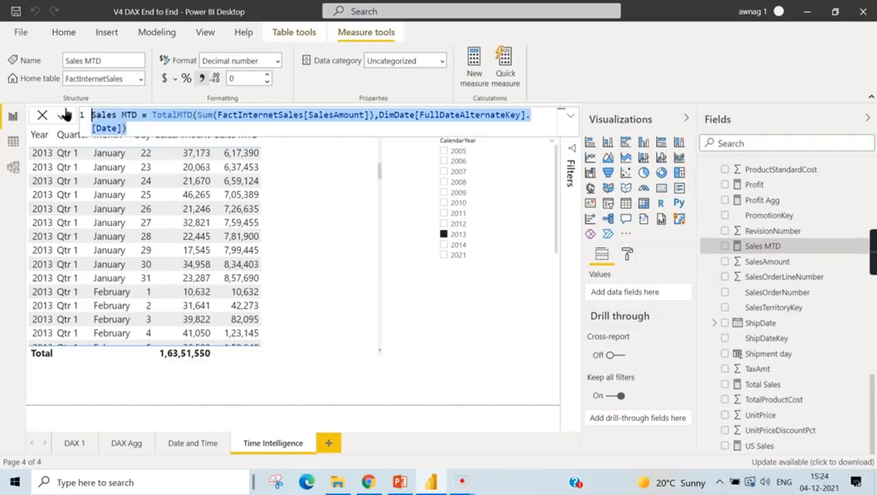
pyautogui.rightClick(763, 246)
pyautogui.click(679, 267)
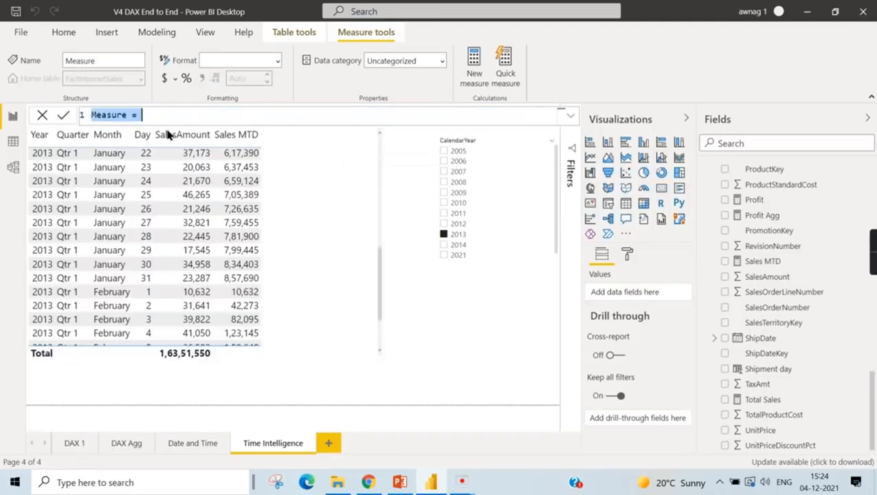
pyautogui.hotkey('ctrl', 'v')
# - Name the new measure Sales Qtd, change its function to TOTALQTD and commit the formula
pyautogui.doubleClick(131, 115)
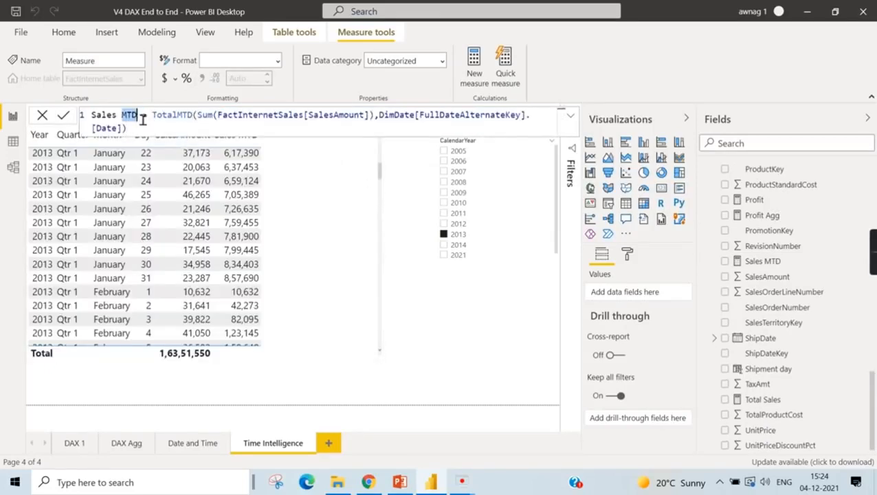
pyautogui.write('Qtd')
pyautogui.moveTo(193, 115); pyautogui.dragTo(179, 115)
pyautogui.write('Q')
pyautogui.press('Tab')
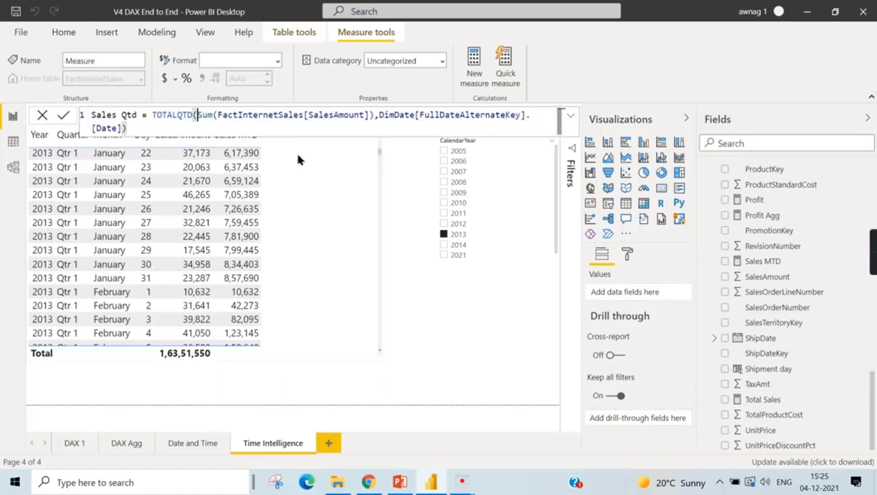
pyautogui.press('Return')
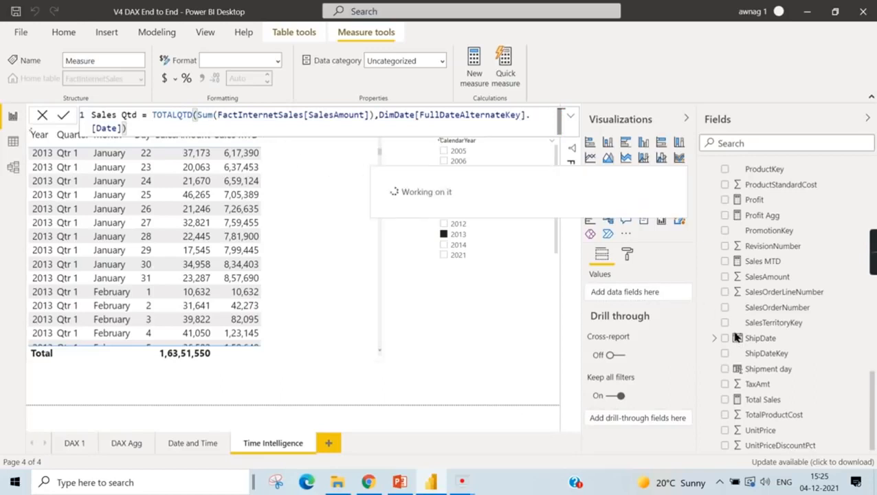
# - Add the Sales Qtd measure to the sales table as a column after Sales MTD
pyautogui.click(726, 261)
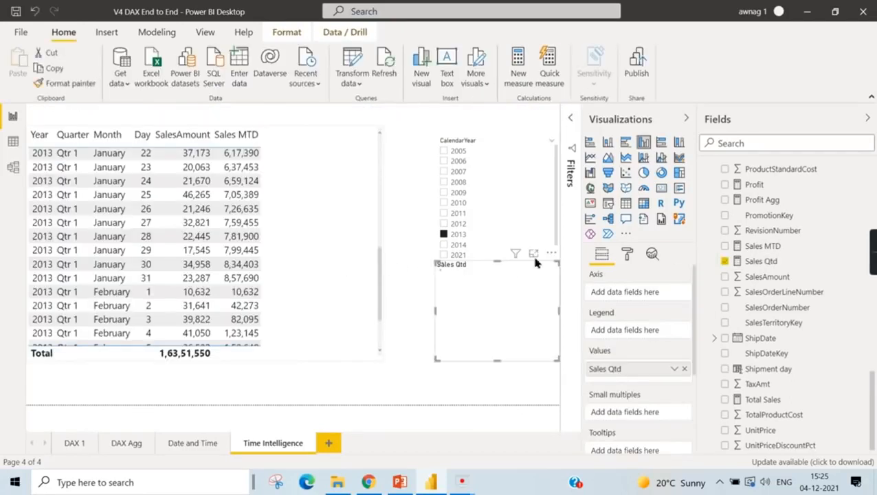
pyautogui.click(336, 267)
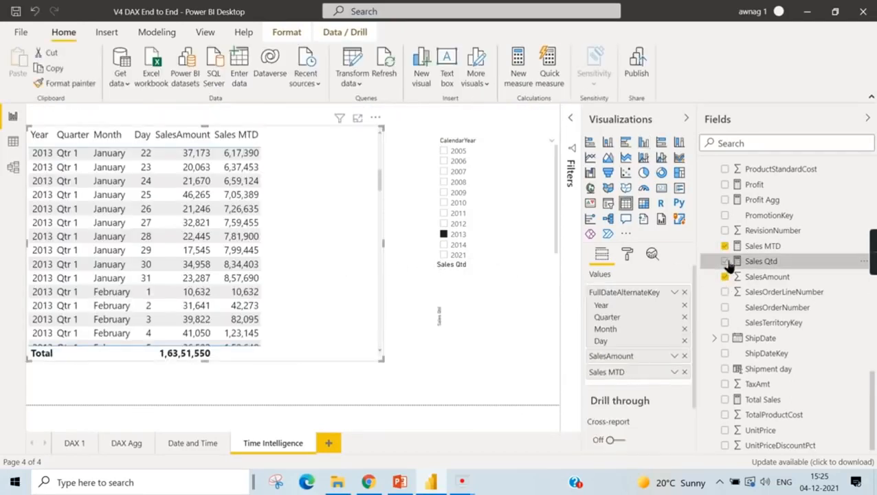
pyautogui.click(726, 262)
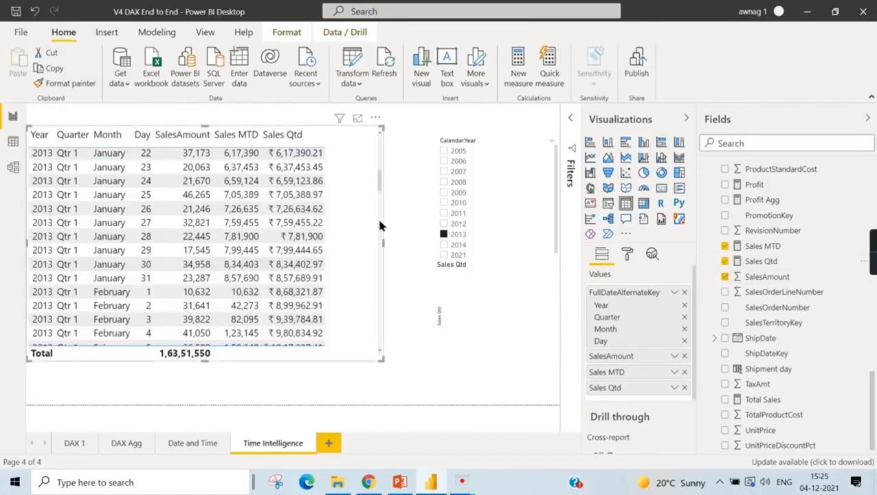
pyautogui.scroll(7, 363, 197)
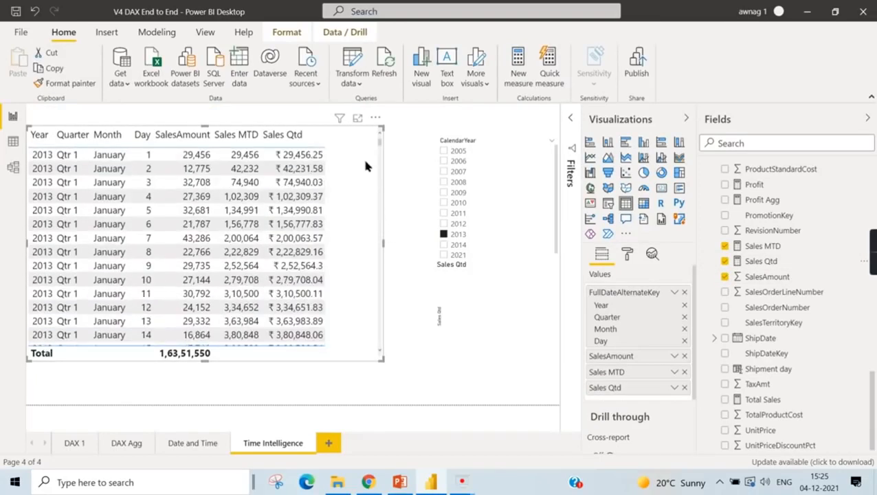
# - Format the Sales Qtd measure as a decimal number with 0 decimal places
pyautogui.click(755, 262)
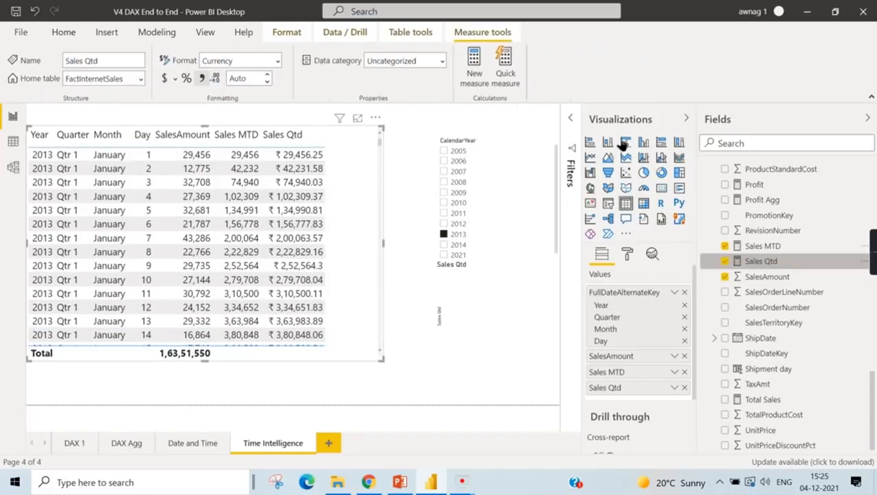
pyautogui.click(275, 62)
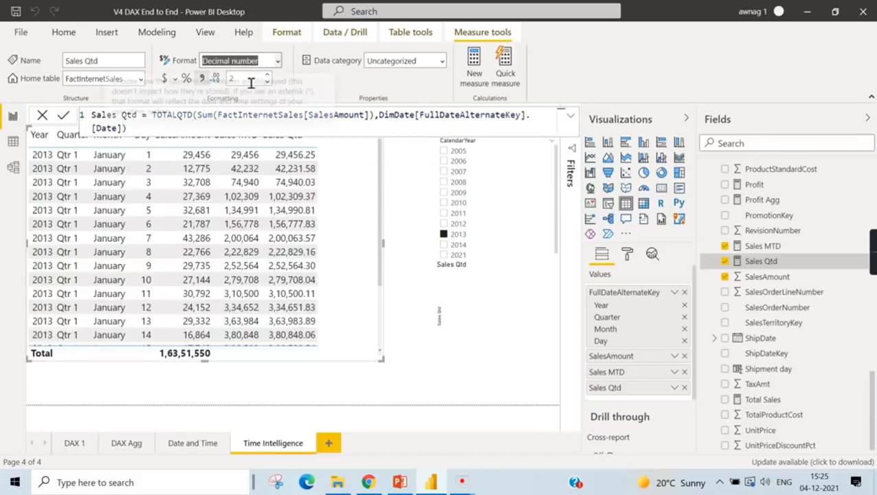
pyautogui.doubleClick(235, 78)
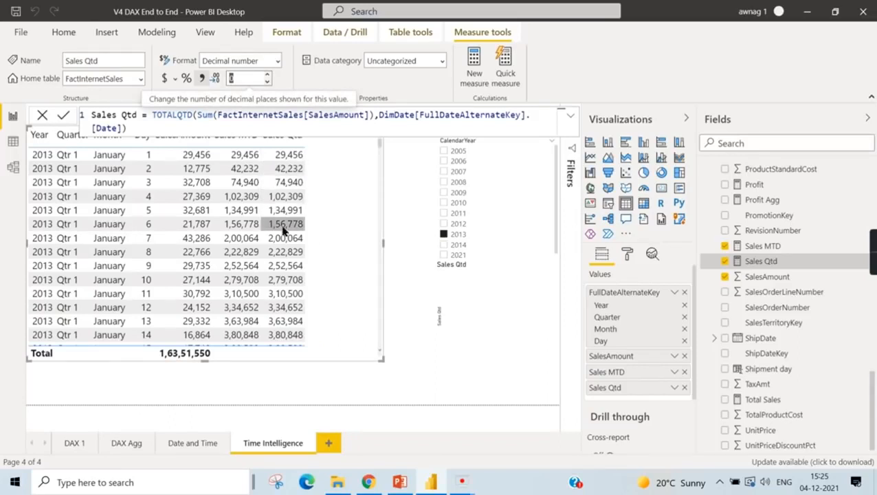
# - Compare the Sales MTD and Sales Qtd values in the table around the change from January to February 2013
pyautogui.scroll(-1, 284, 247)
pyautogui.scroll(-3, 284, 255)
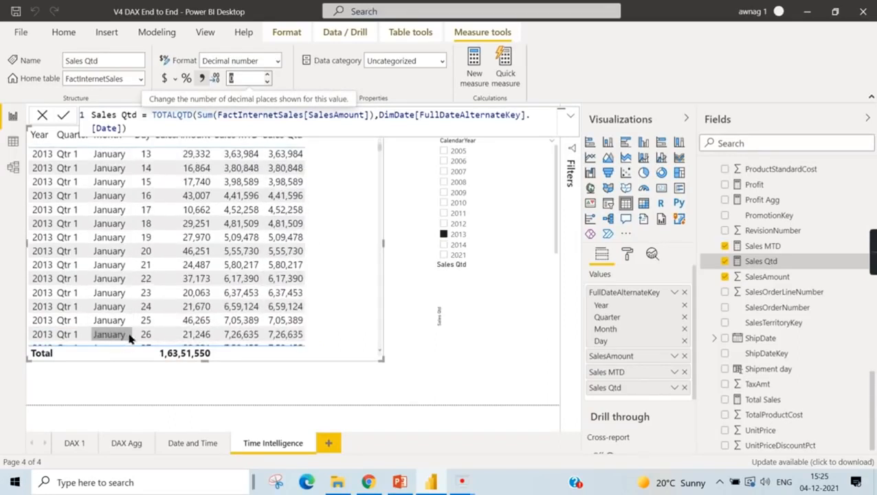
pyautogui.scroll(-2, 131, 334)
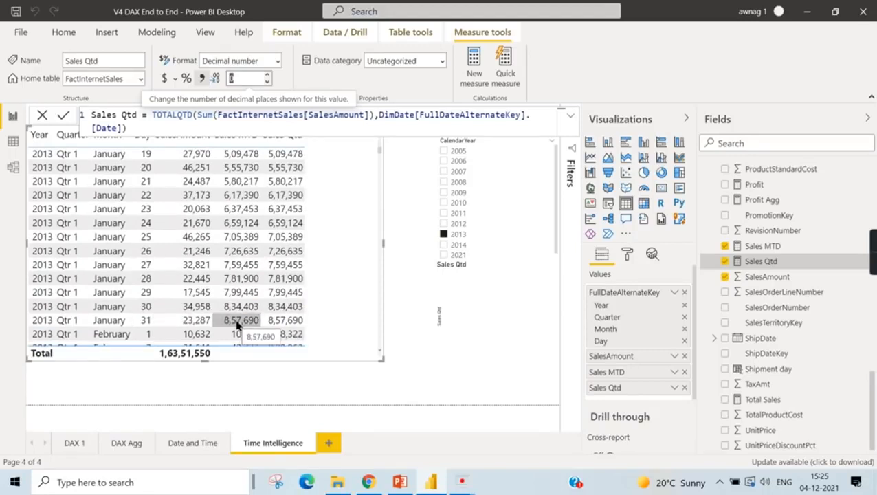
pyautogui.click(413, 302)
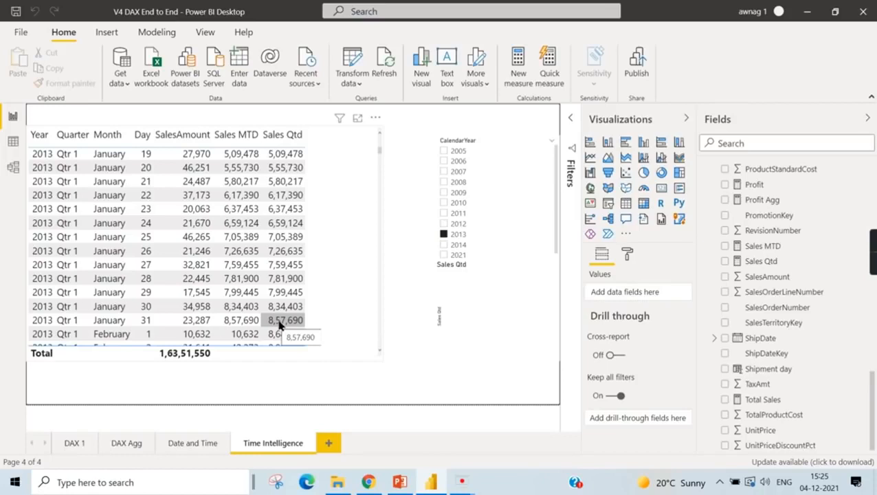
pyautogui.scroll(-2, 279, 326)
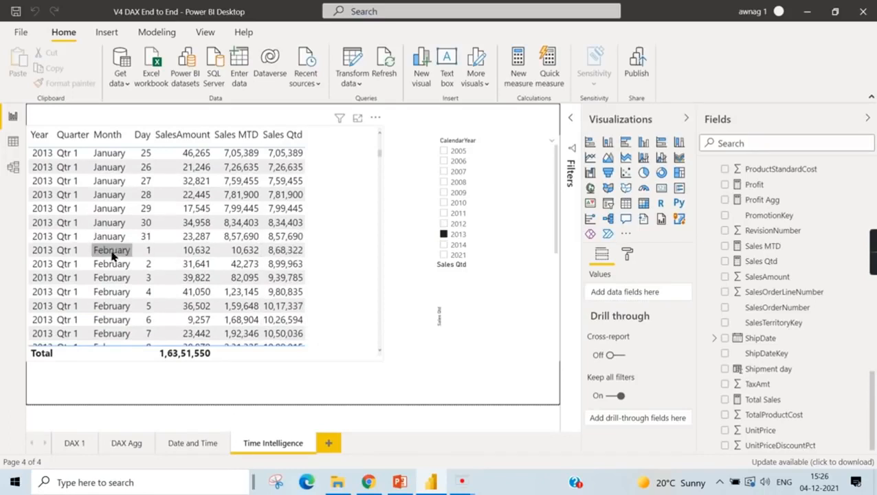
# - Compare the Sales MTD and Sales Qtd values around the change from March to April 2013 and review the Sales Qtd formula
pyautogui.scroll(-19, 286, 273)
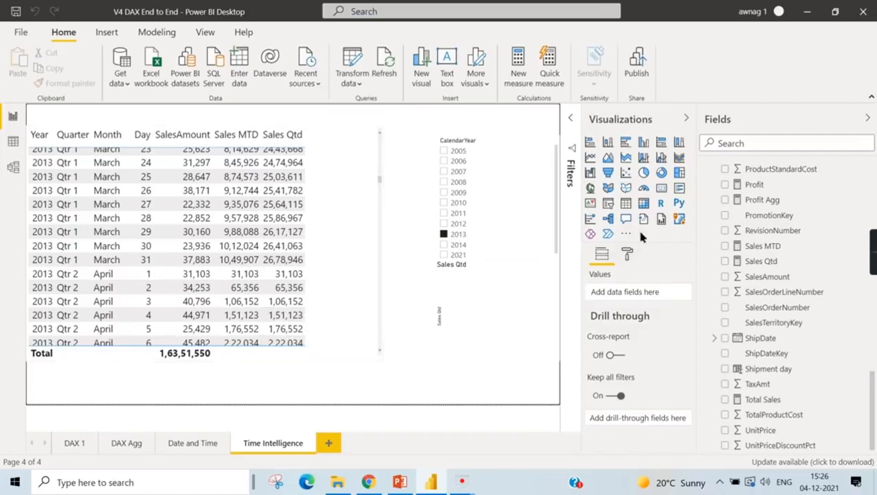
pyautogui.click(776, 262)
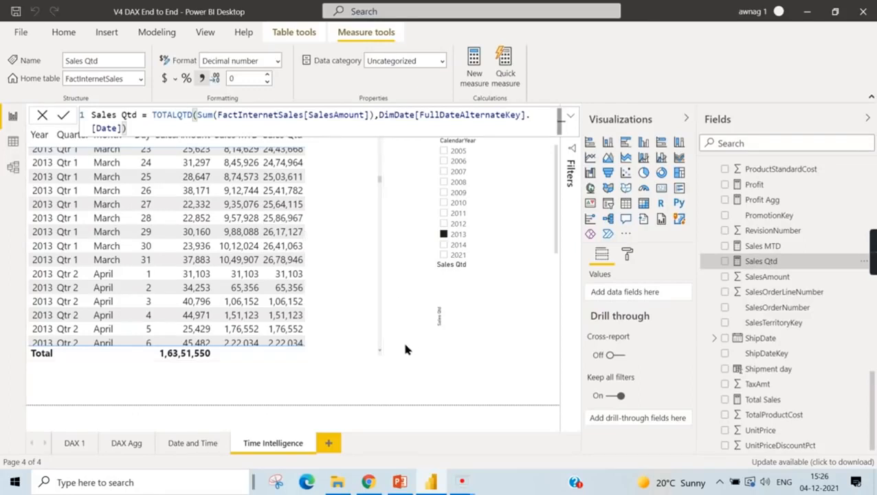
pyautogui.click(357, 336)
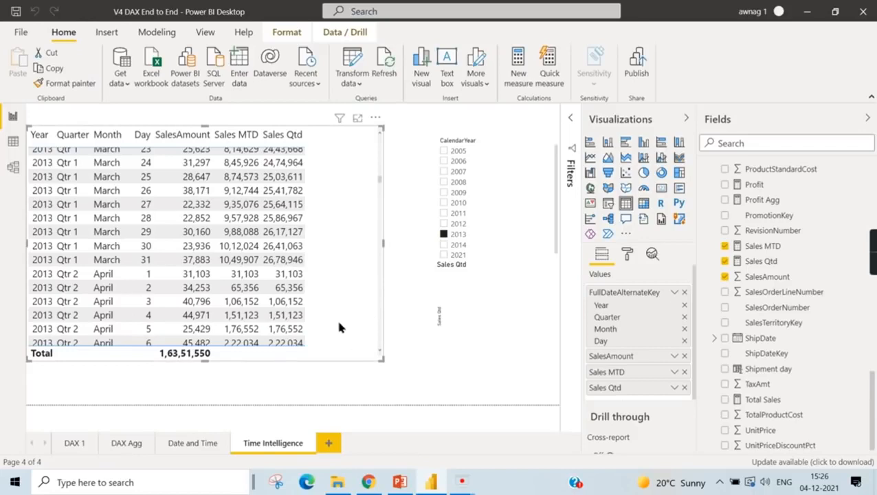
pyautogui.click(768, 262)
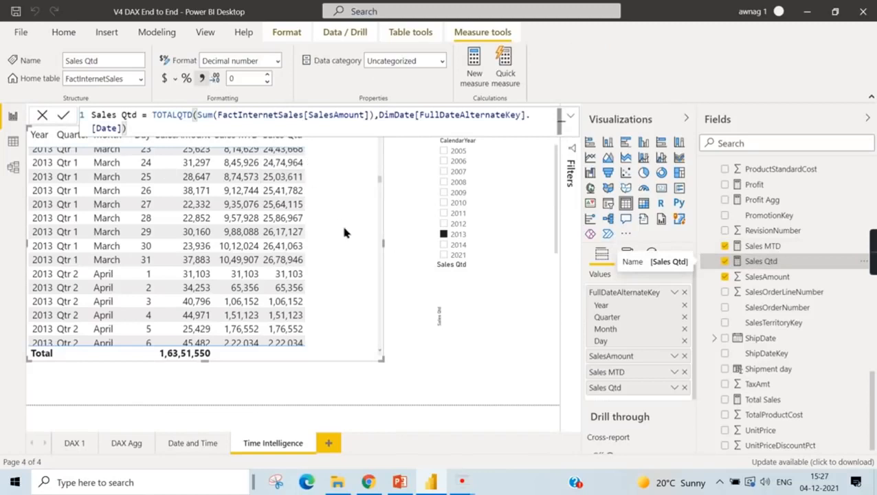
pyautogui.click(410, 365)
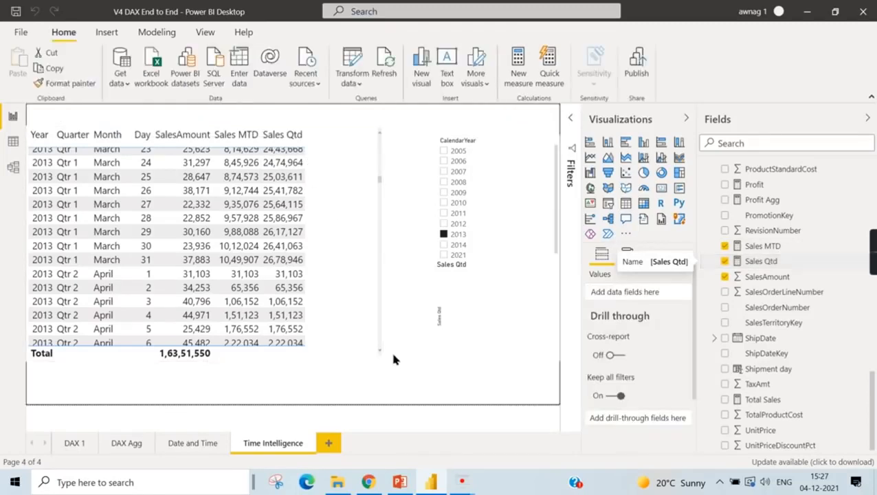
pyautogui.click(344, 329)
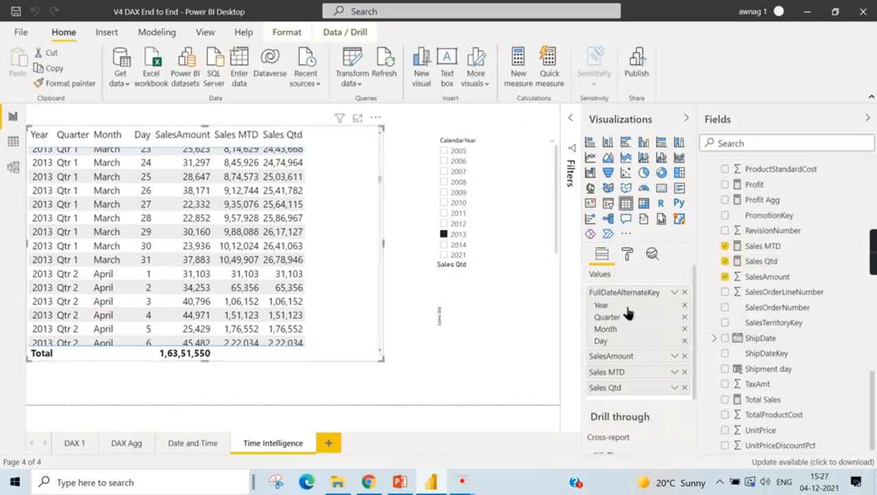
# - Find the Sales MTD measure in FactInternetSales and show its formula
pyautogui.scroll(9, 872, 303)
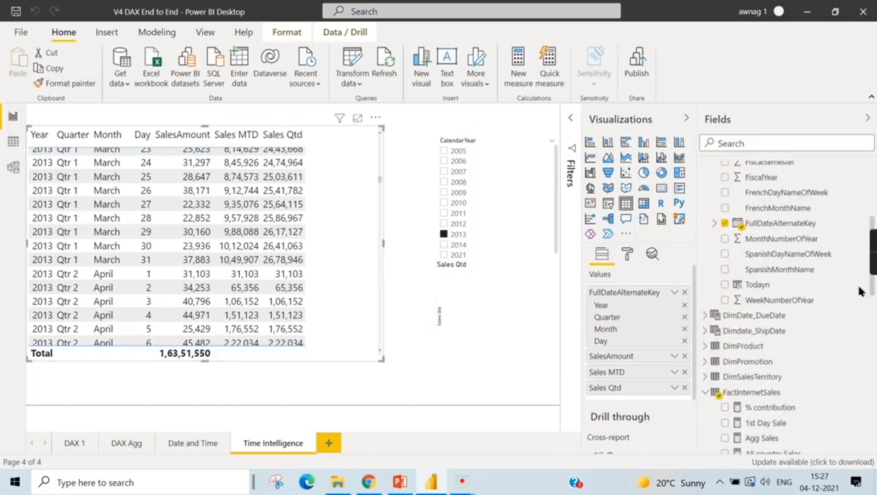
pyautogui.scroll(-8, 784, 296)
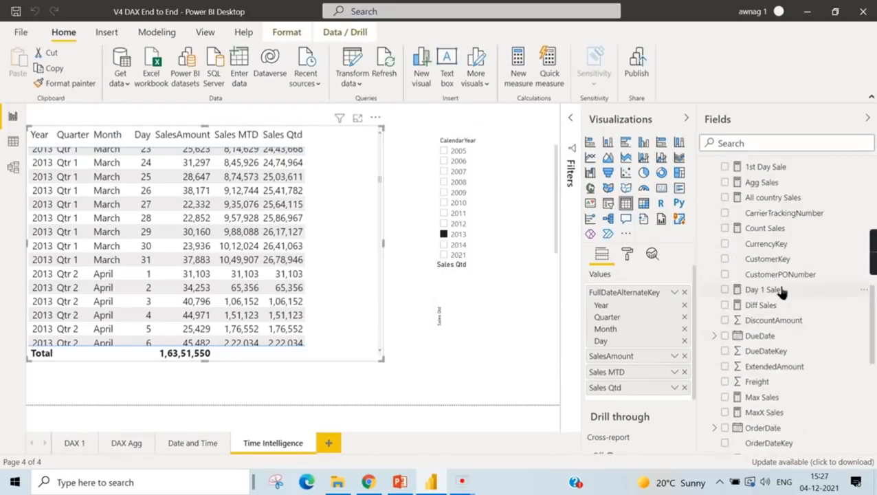
pyautogui.scroll(4, 784, 286)
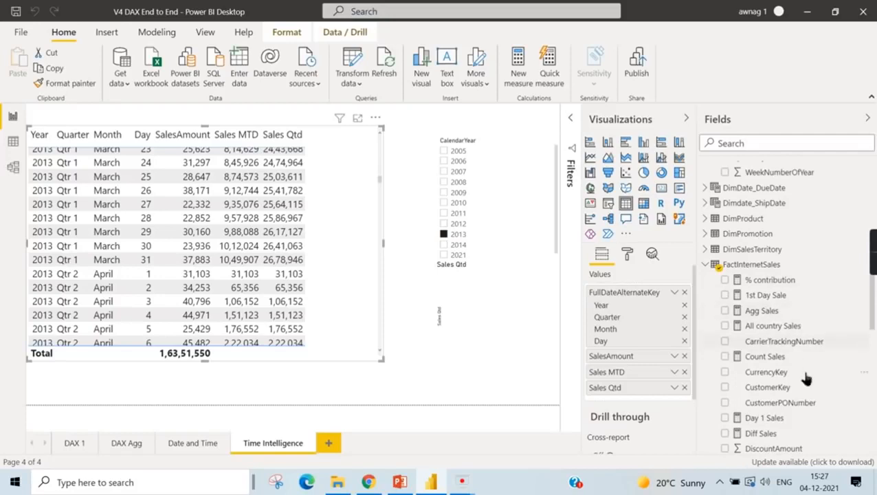
pyautogui.scroll(-5, 797, 378)
pyautogui.click(763, 438)
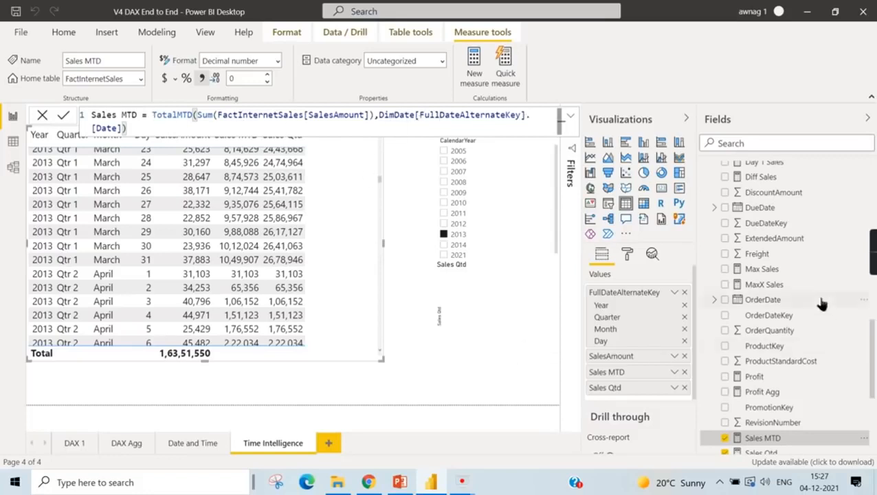
# - Collapse the DimDate and FactInternetSales tables in the field list
pyautogui.scroll(10, 805, 282)
pyautogui.click(708, 201)
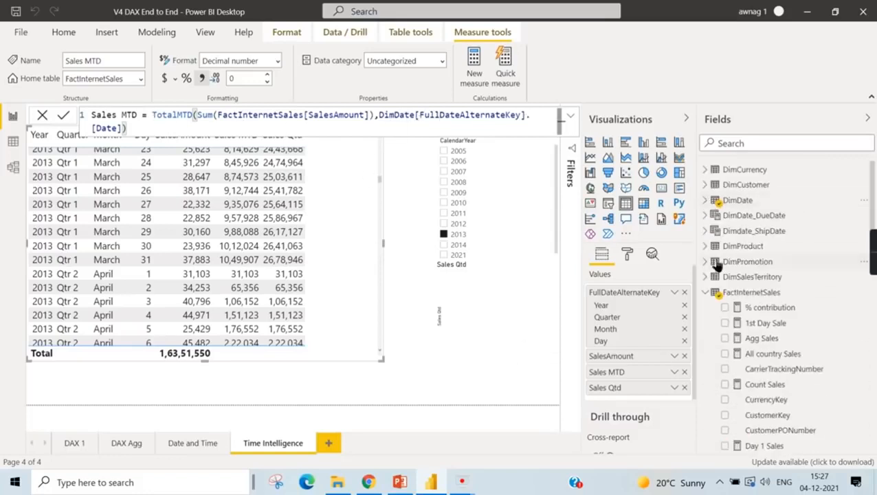
pyautogui.click(706, 293)
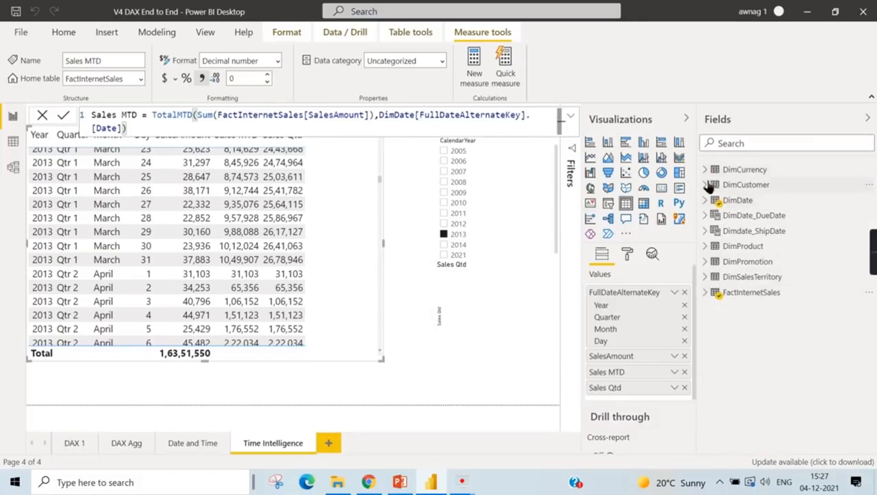
# - Inspect the date hierarchy of the BirthDate field in the DimCustomer table and collapse the table again
pyautogui.click(708, 184)
pyautogui.click(709, 185)
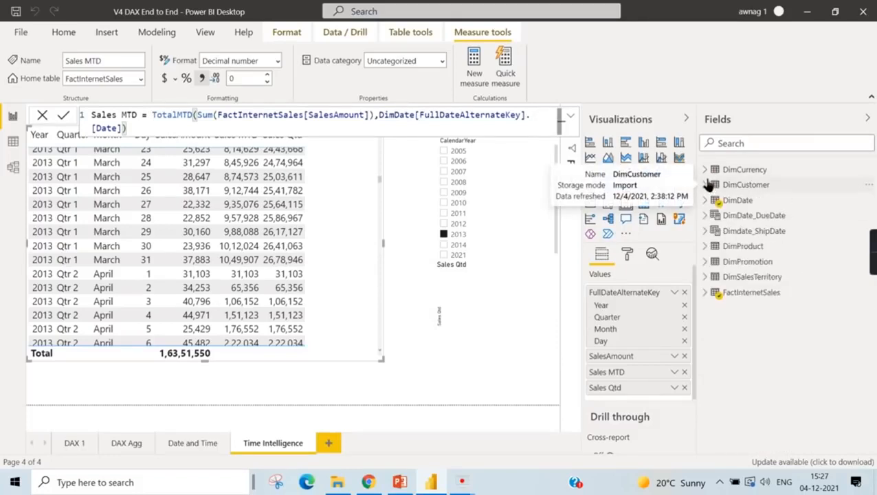
pyautogui.click(707, 185)
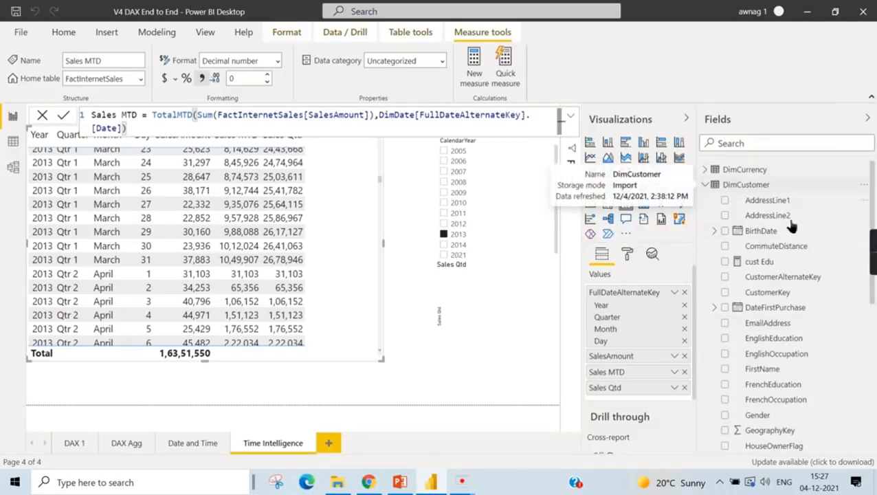
pyautogui.click(762, 232)
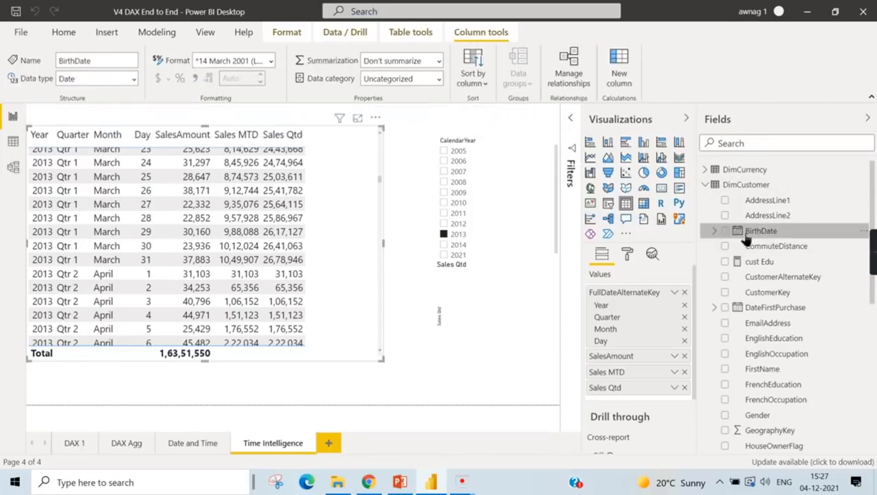
pyautogui.click(734, 233)
pyautogui.click(725, 246)
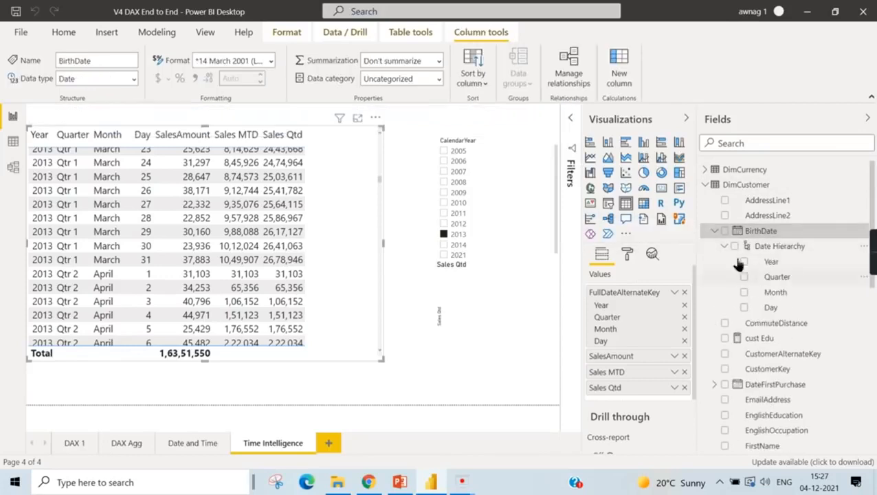
pyautogui.click(715, 232)
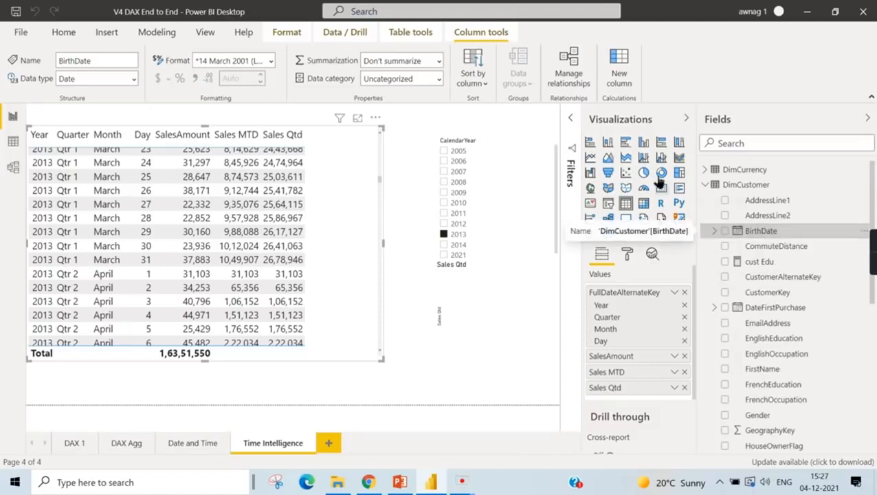
pyautogui.click(706, 186)
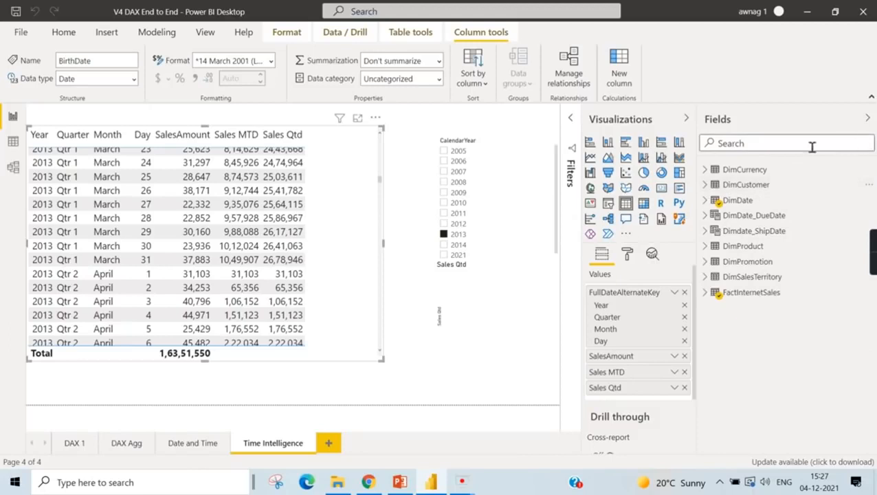
pyautogui.click(708, 184)
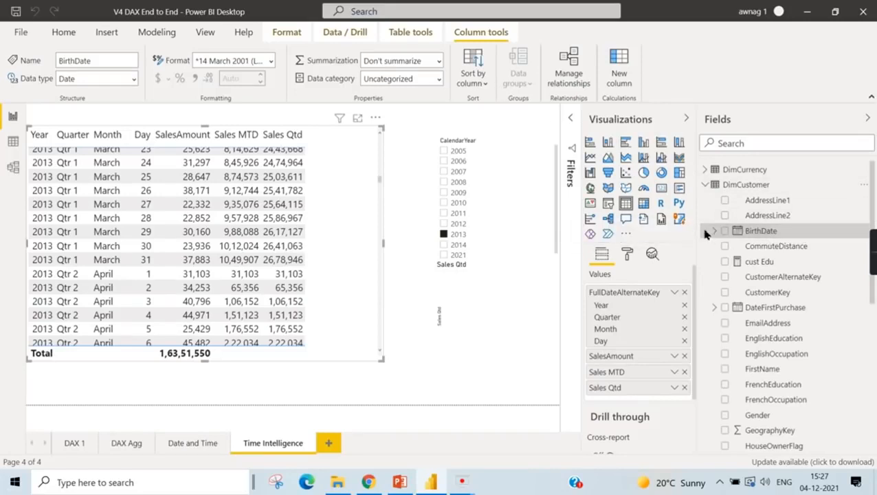
pyautogui.click(714, 232)
pyautogui.click(710, 186)
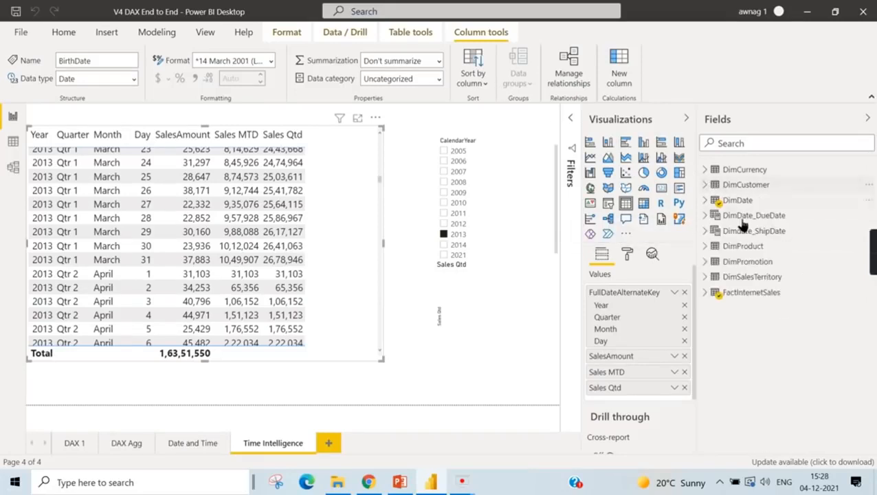
# - Expand DimSalesTerritory, FactInternetSales and DimDate, and inspect the Date Hierarchy levels of the FullDateAlternateKey field
pyautogui.click(707, 279)
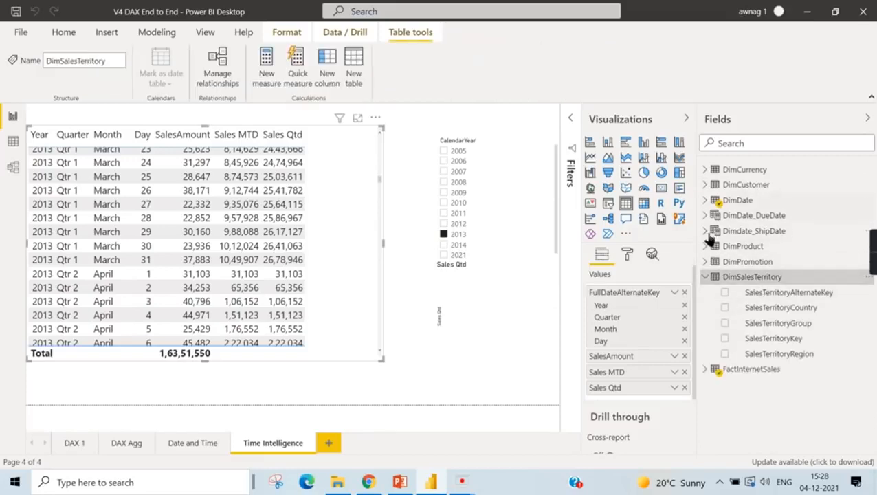
pyautogui.click(706, 370)
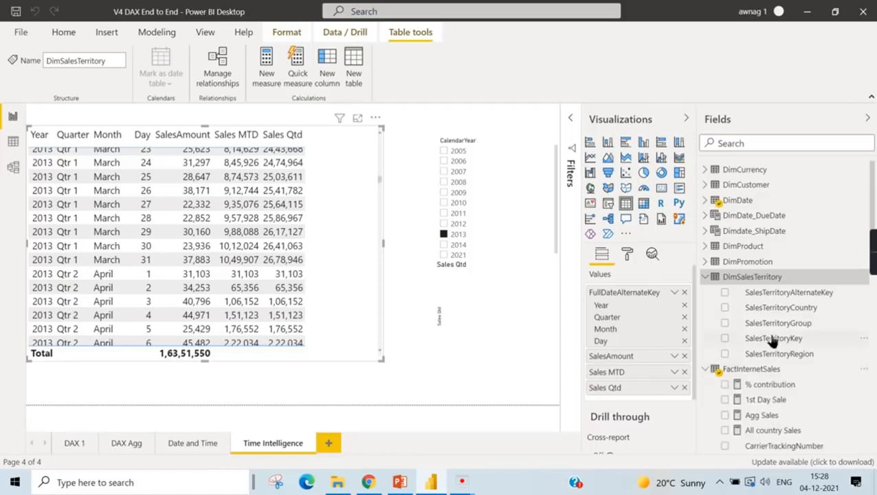
pyautogui.scroll(-3, 776, 337)
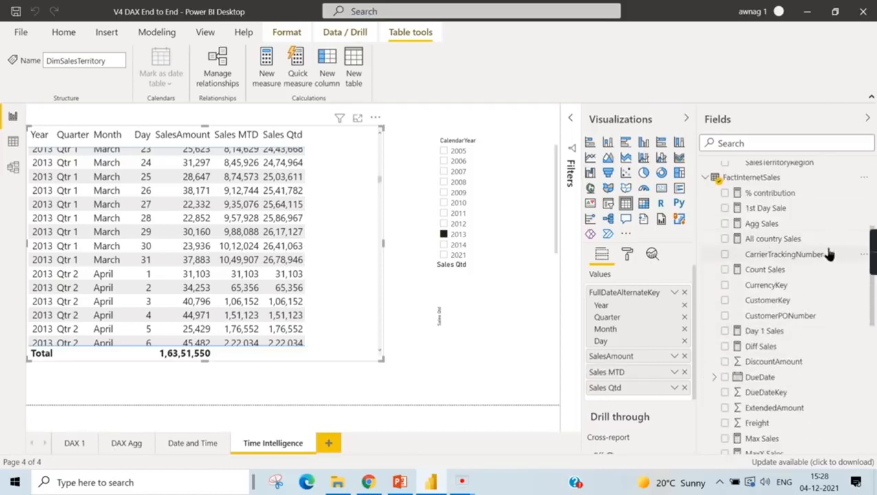
pyautogui.scroll(3, 791, 189)
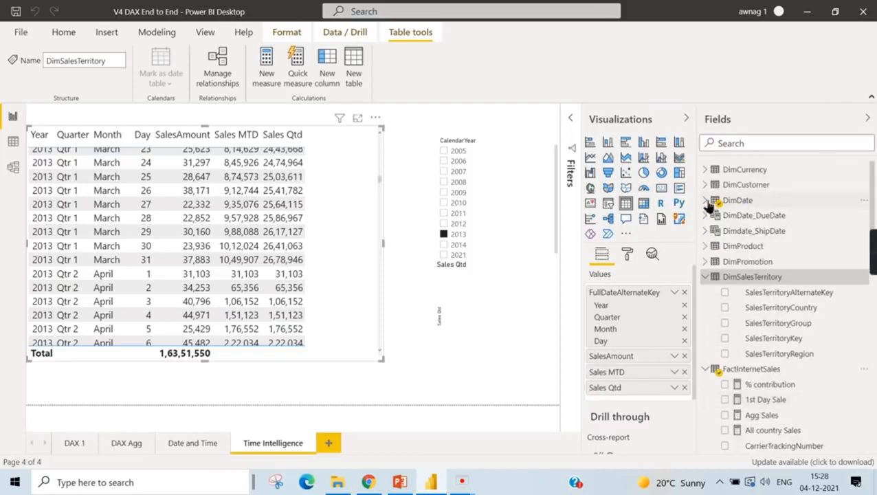
pyautogui.click(708, 200)
pyautogui.scroll(-3, 786, 265)
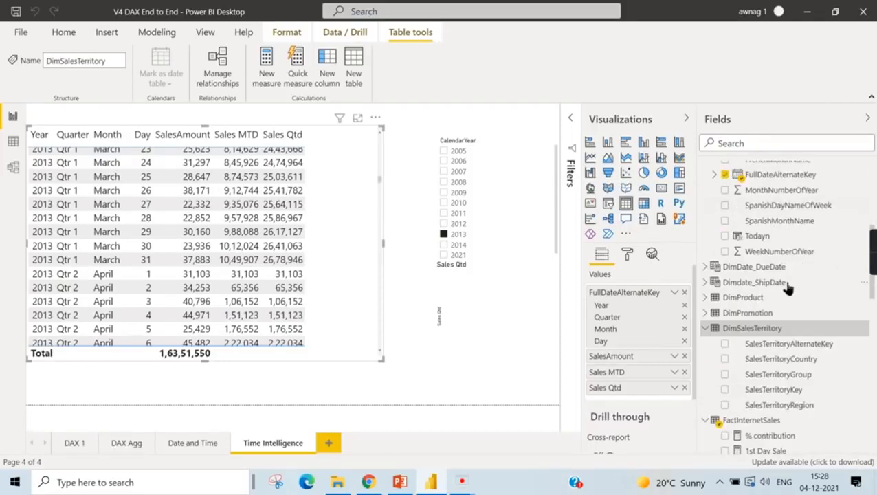
pyautogui.click(784, 177)
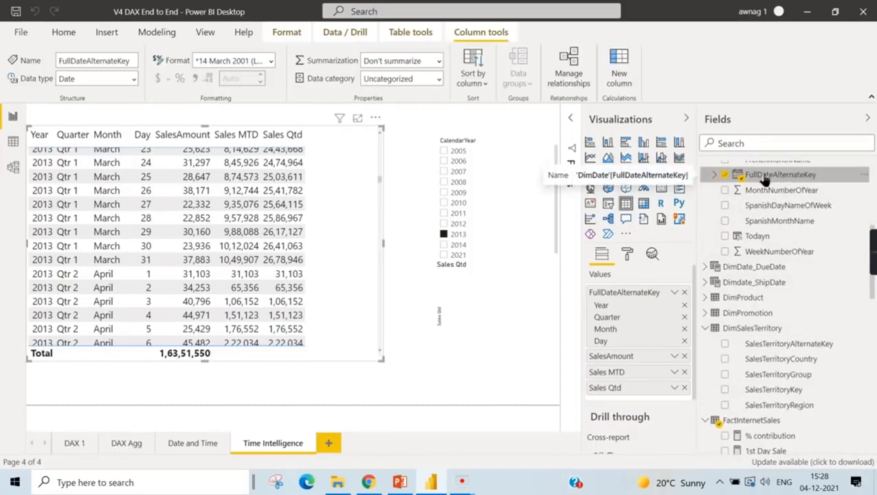
pyautogui.click(714, 176)
pyautogui.click(725, 191)
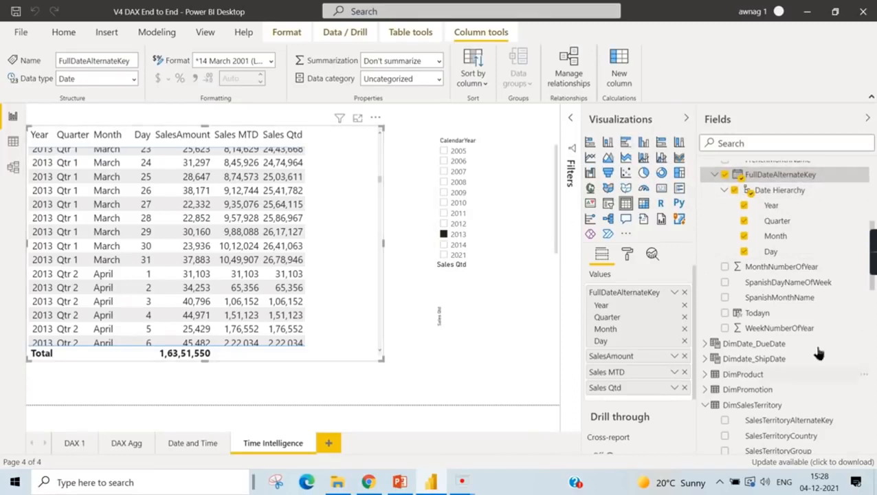
# - Open the Sales MTD formula, list the date parts available after DimDate[FullDateAlternateKey] by retyping its ending, and restore the .[Date] reference
pyautogui.scroll(-10, 797, 398)
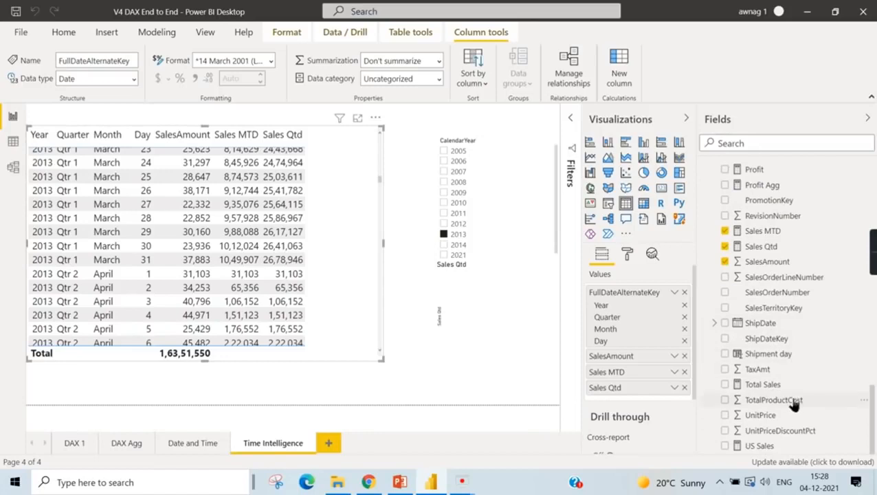
pyautogui.scroll(2, 784, 344)
pyautogui.click(776, 297)
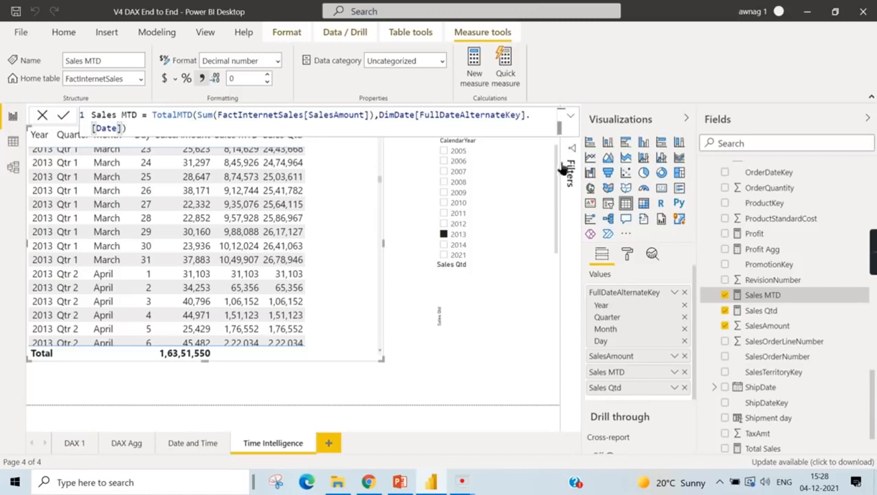
pyautogui.press('BackSpace')
pyautogui.press('BackSpace')
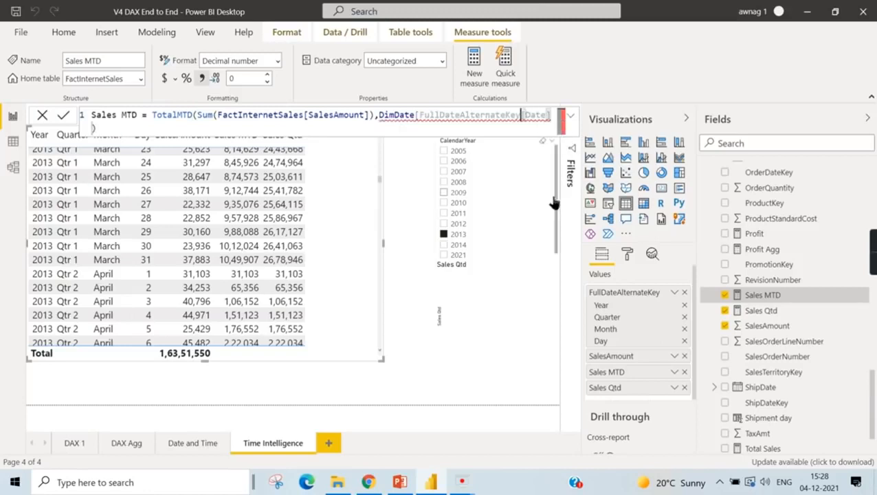
pyautogui.write(']')
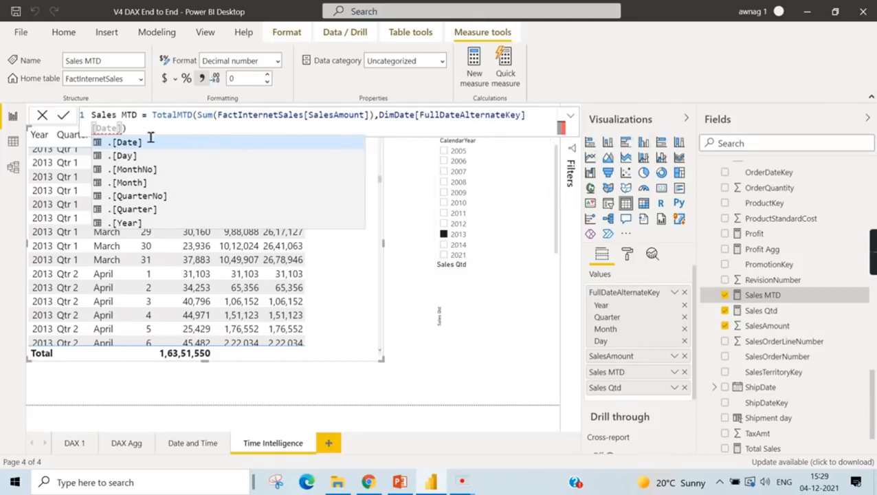
pyautogui.click(174, 128)
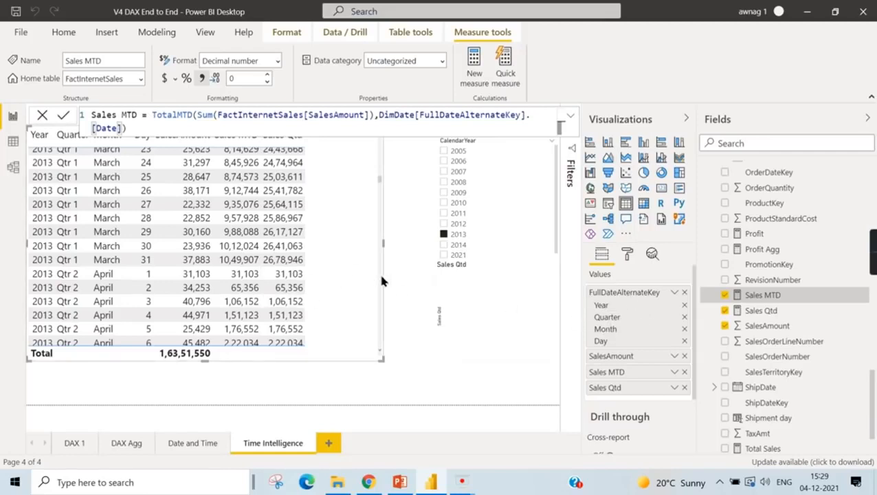
# - Leave the Sales MTD formula and switch the table visual's date column from Date Hierarchy to the plain FullDateAlternateKey field
pyautogui.scroll(15, 363, 267)
pyautogui.scroll(7, 337, 252)
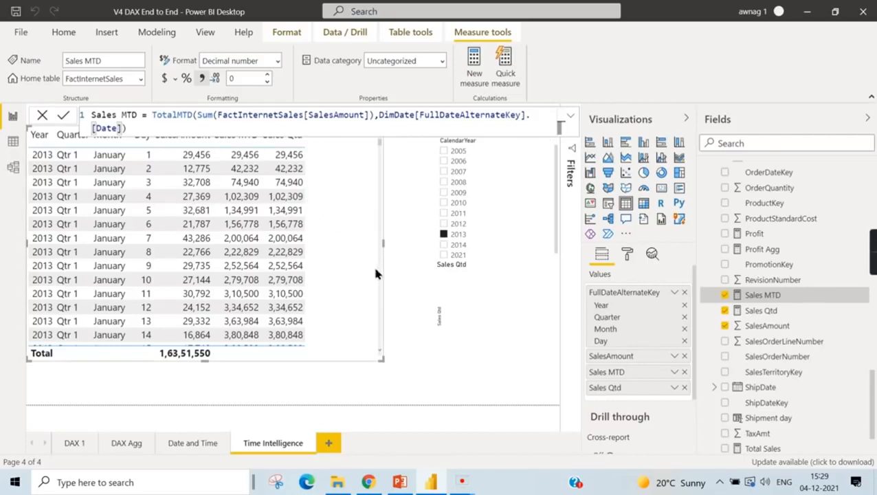
pyautogui.click(378, 291)
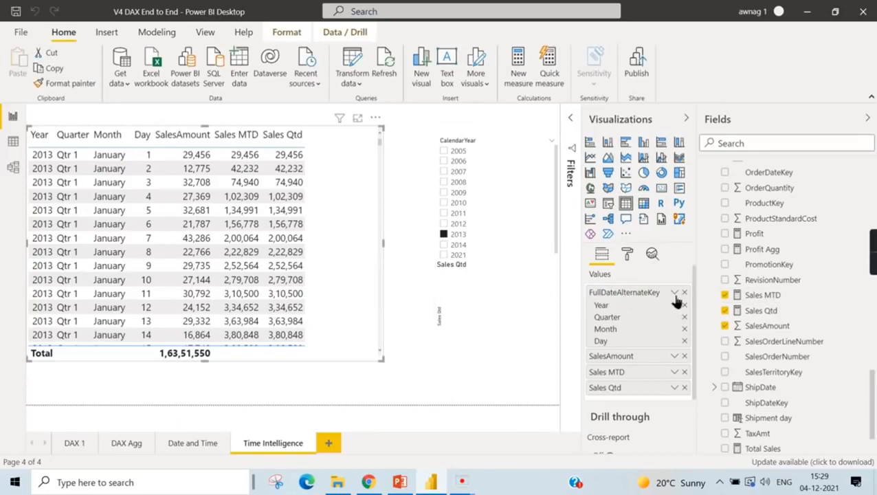
pyautogui.click(676, 295)
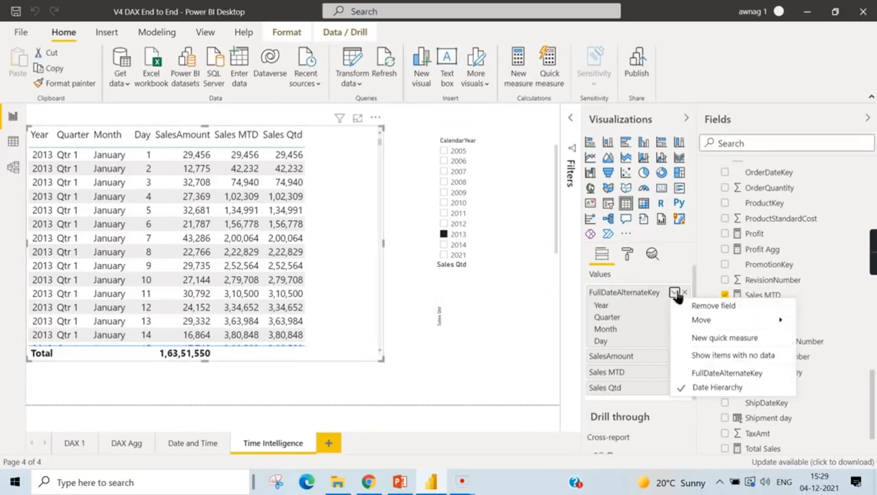
pyautogui.click(698, 376)
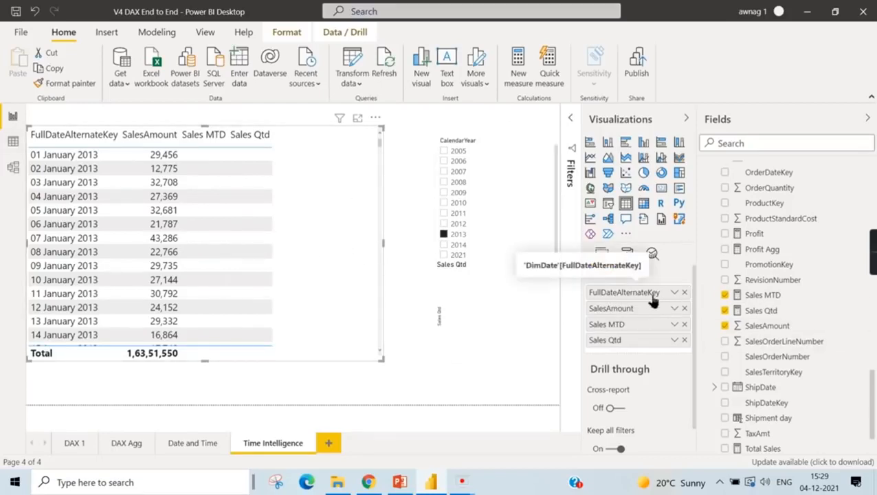
# - Check the date display options of FullDateAlternateKey and examine the Sales MTD and Sales Qtd columns in the table visual
pyautogui.click(674, 292)
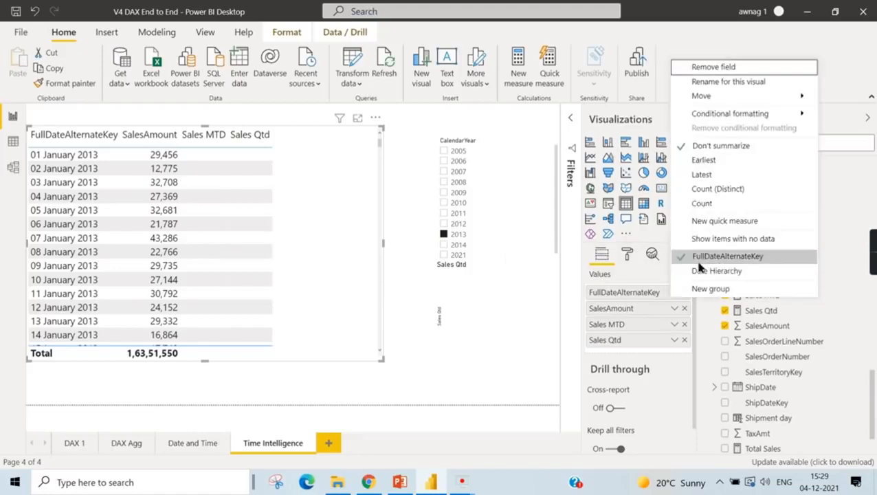
pyautogui.click(403, 238)
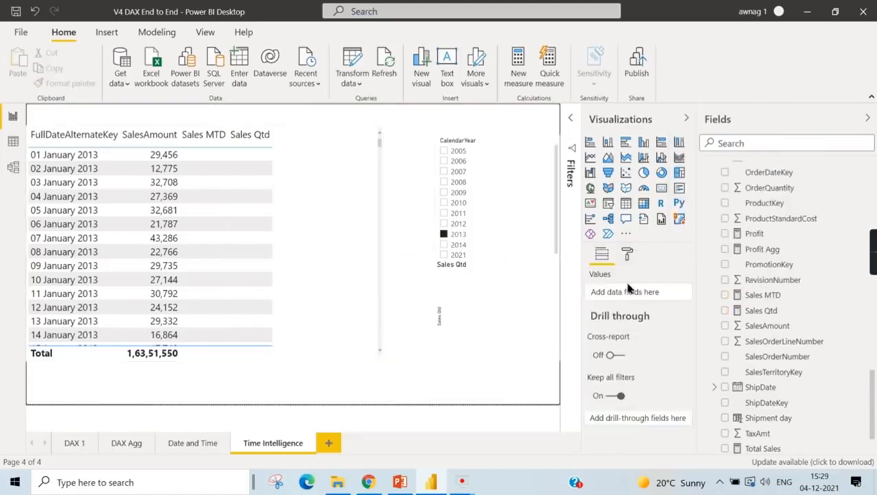
pyautogui.click(368, 271)
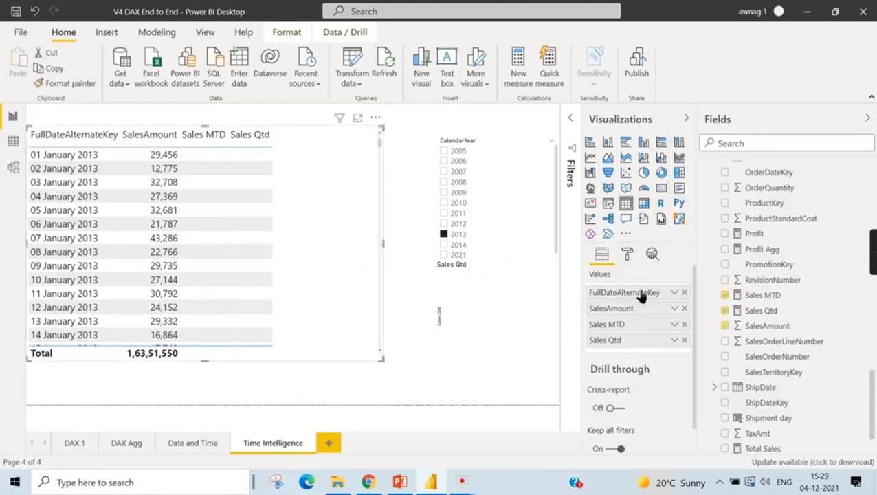
pyautogui.click(674, 292)
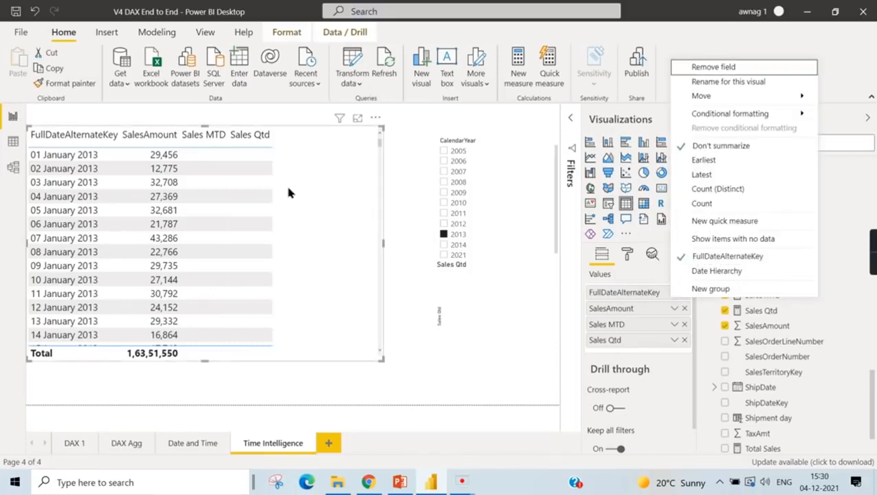
pyautogui.click(344, 195)
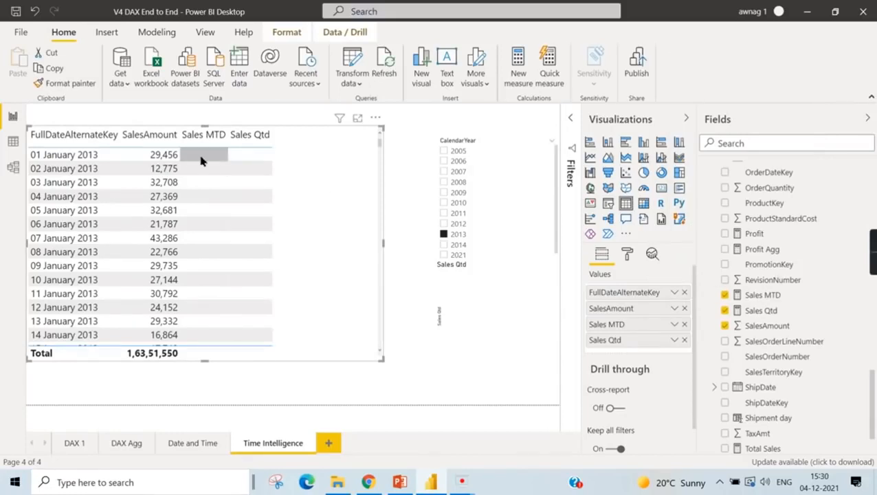
pyautogui.scroll(-13, 190, 159)
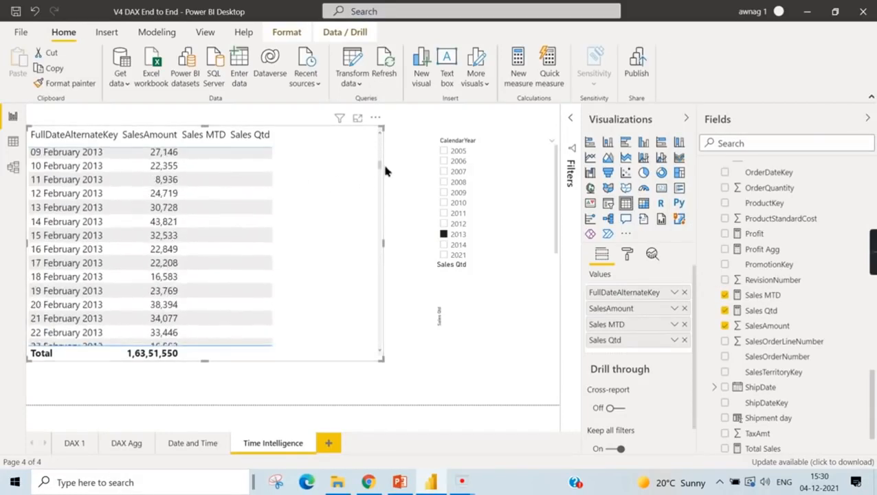
pyautogui.moveTo(383, 169); pyautogui.dragTo(376, 117)
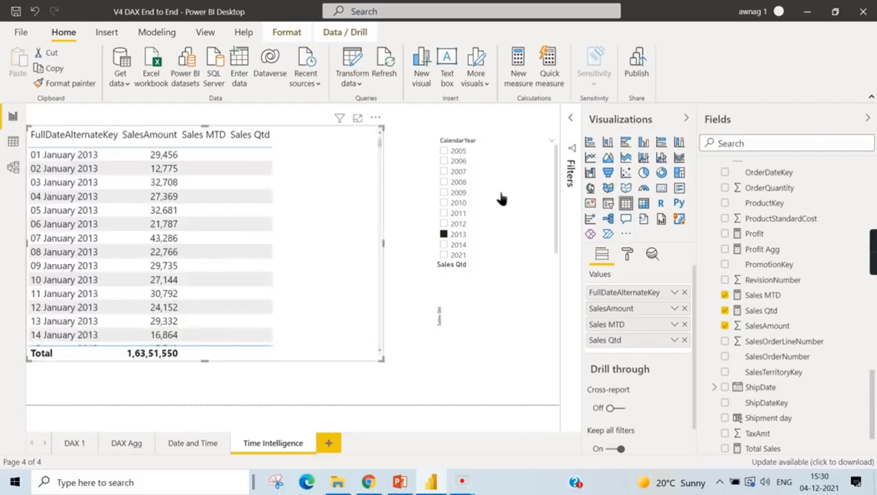
# - Compare the date reference in the Sales MTD formula with the display option chosen for FullDateAlternateKey in the table visual
pyautogui.scroll(-2, 782, 337)
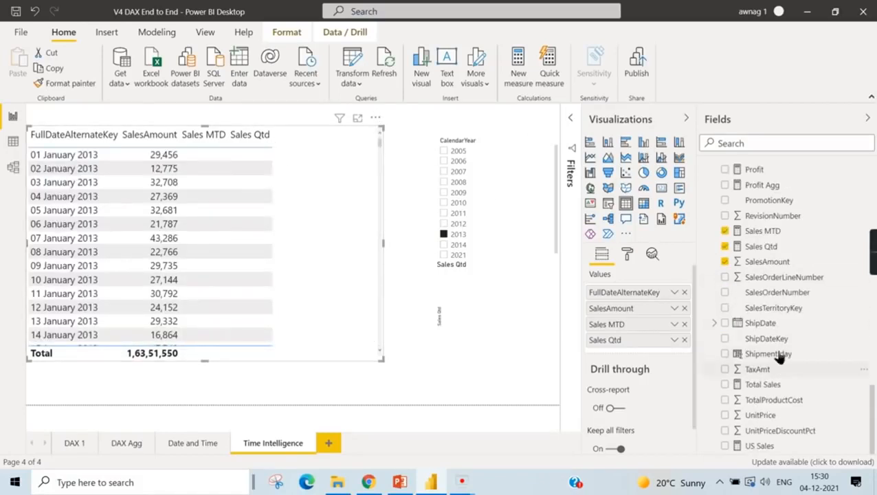
pyautogui.click(770, 231)
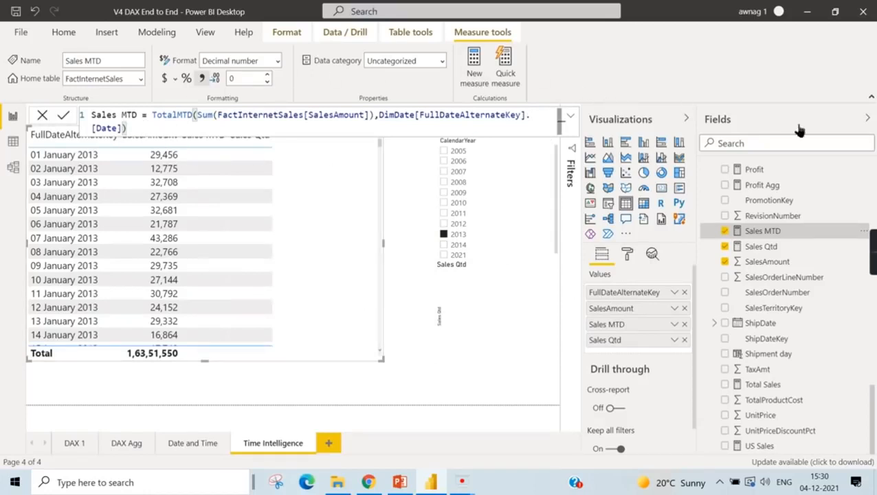
pyautogui.scroll(5, 852, 309)
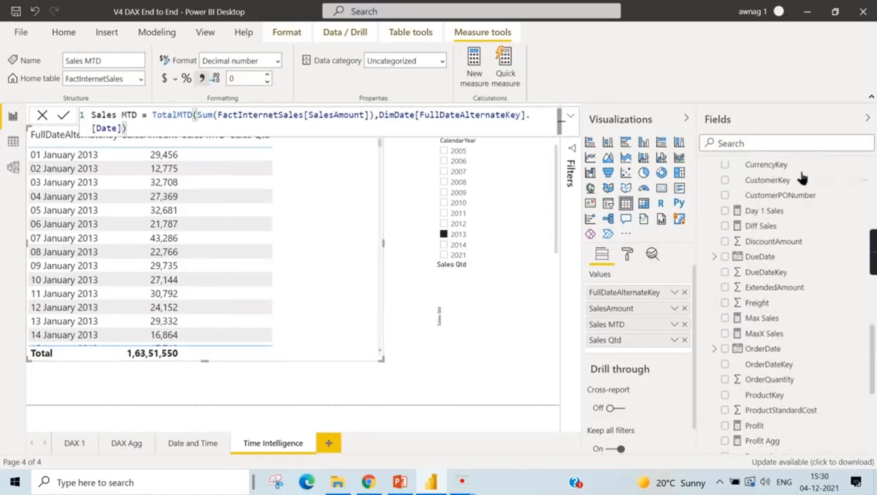
pyautogui.scroll(4, 836, 220)
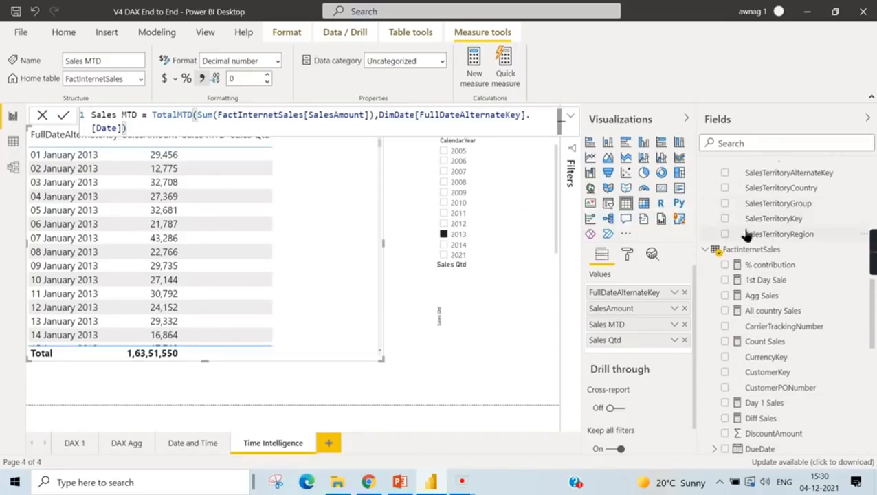
pyautogui.scroll(1, 819, 237)
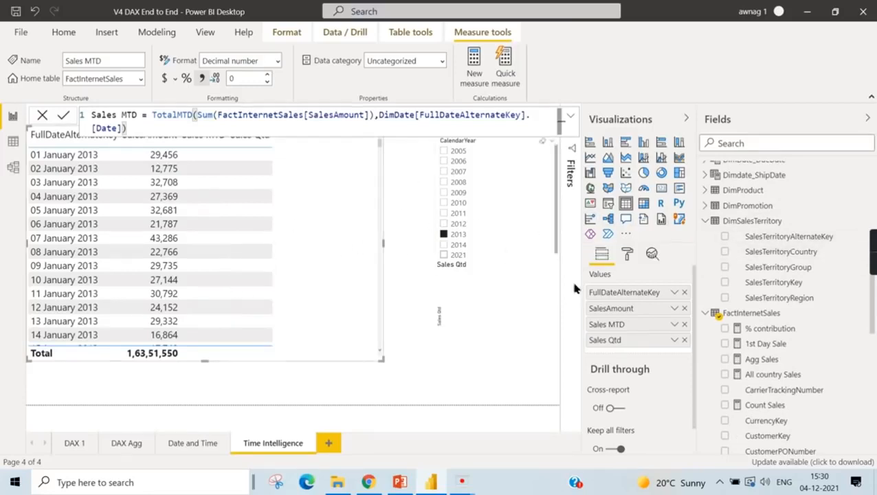
pyautogui.click(674, 292)
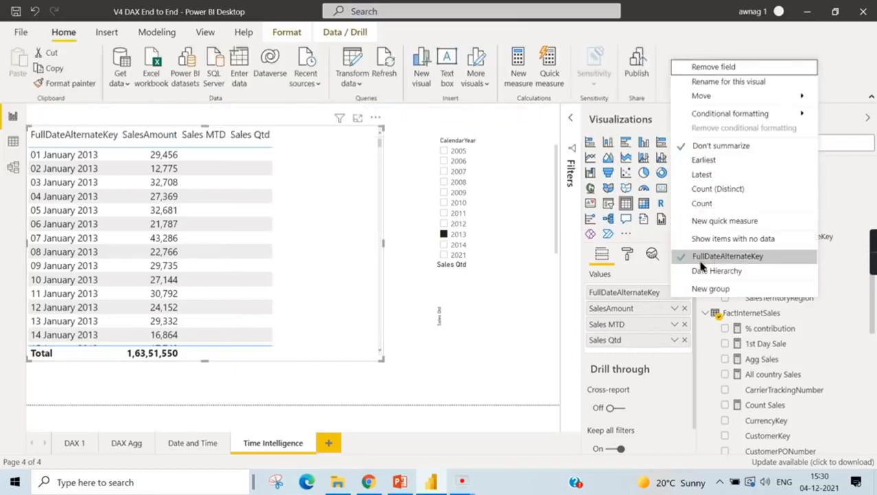
pyautogui.click(317, 302)
# - Remove .[Date] from the Sales MTD formula so that it references DimDate[FullDateAlternateKey] directly, and commit the measure
pyautogui.scroll(-4, 797, 360)
pyautogui.scroll(-2, 796, 360)
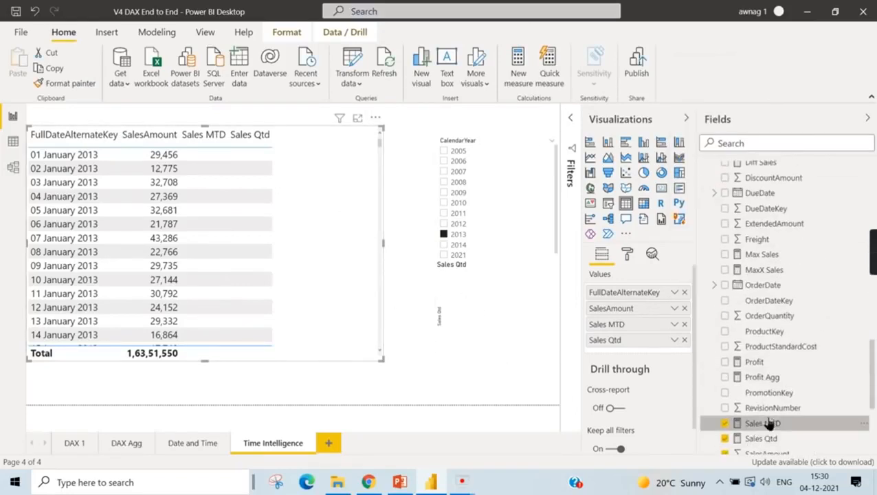
pyautogui.click(763, 424)
pyautogui.moveTo(531, 118); pyautogui.dragTo(538, 128)
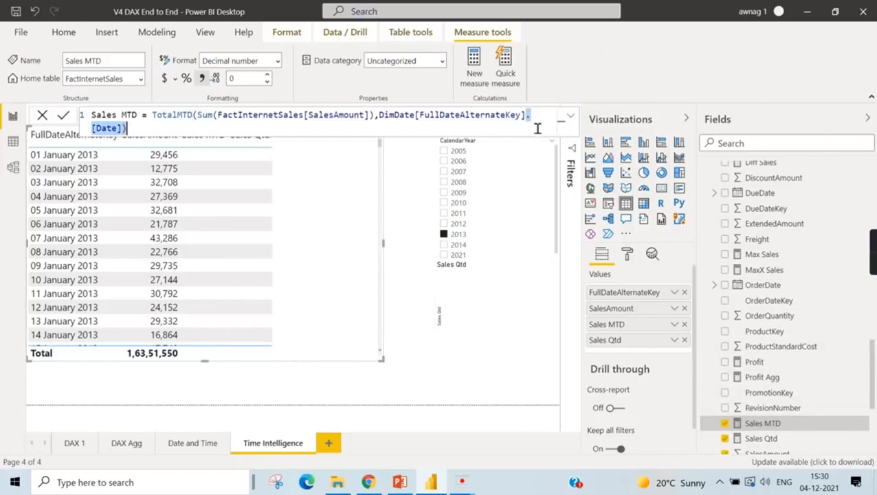
pyautogui.click(126, 134)
pyautogui.moveTo(118, 136); pyautogui.dragTo(529, 117)
pyautogui.press('BackSpace')
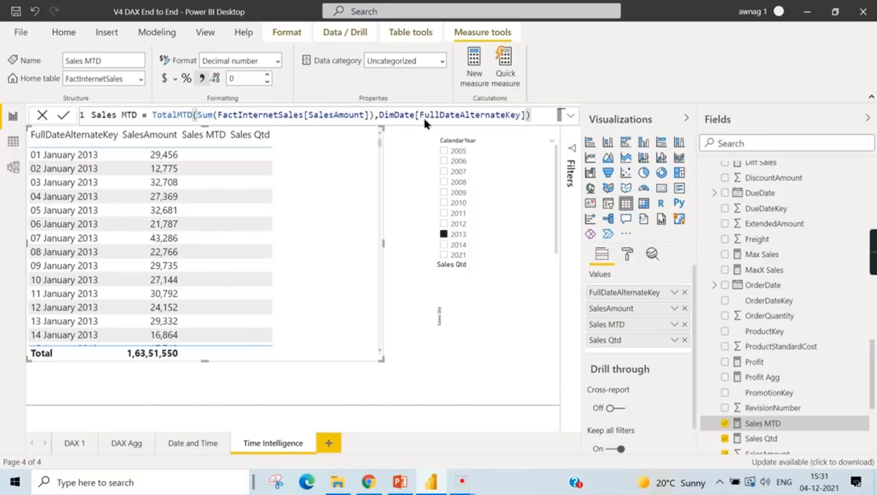
pyautogui.press('Return')
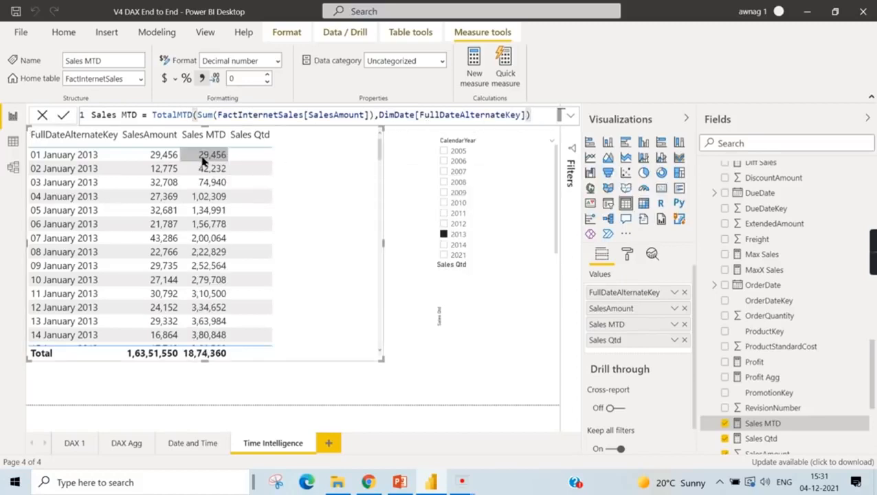
# - Review the Sales Qtd formula, and collapse the DimDate, DimSalesTerritory and FactInternetSales tables in the field list
pyautogui.click(764, 439)
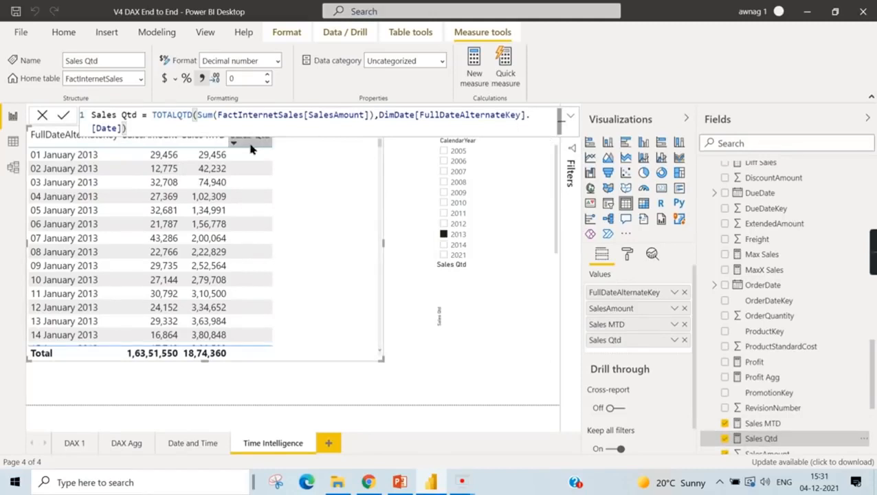
pyautogui.click(472, 377)
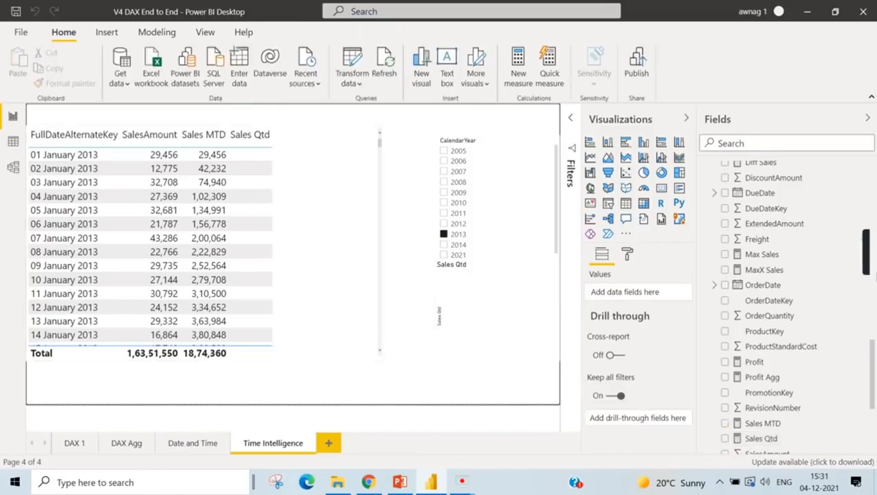
pyautogui.scroll(5, 779, 209)
pyautogui.scroll(5, 779, 210)
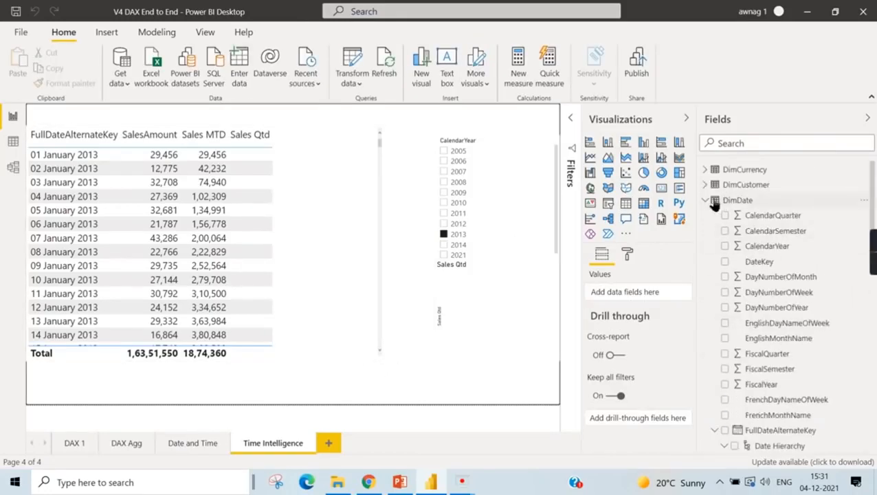
pyautogui.click(705, 200)
pyautogui.click(705, 276)
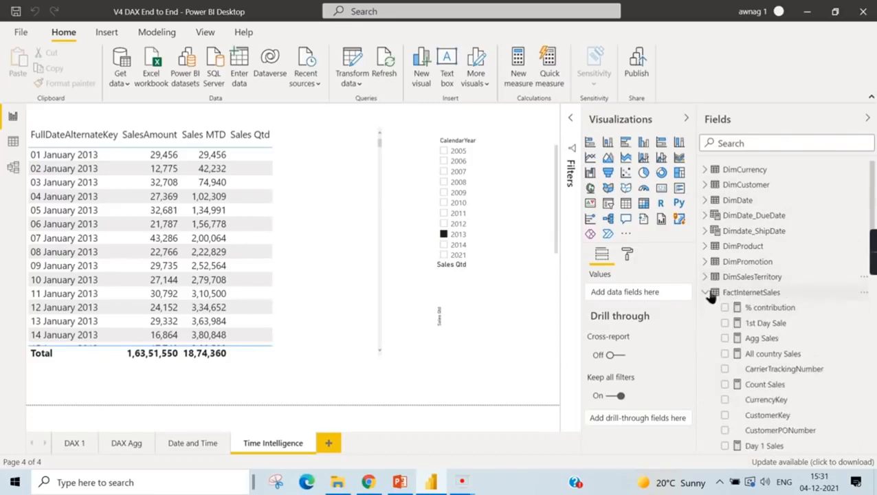
pyautogui.click(706, 292)
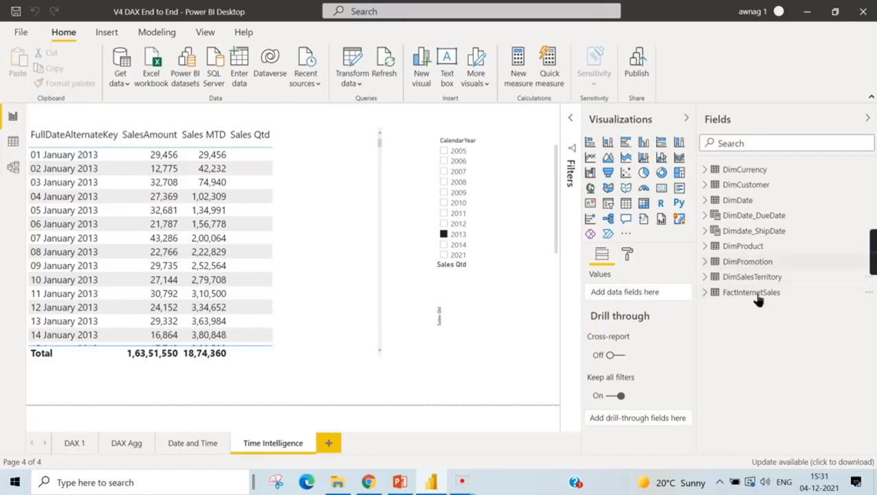
# - Minimize the ribbon, expand the DimCustomer table and collapse the date hierarchy under its BirthDate field
pyautogui.click(872, 99)
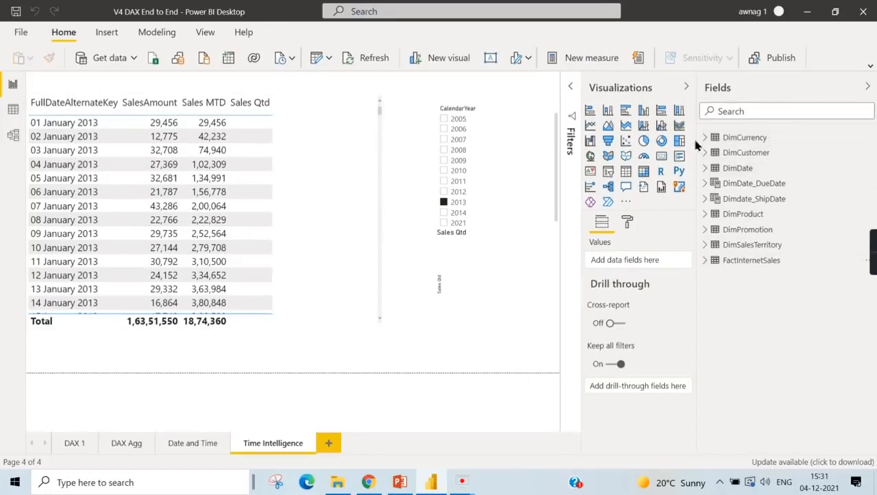
pyautogui.click(708, 153)
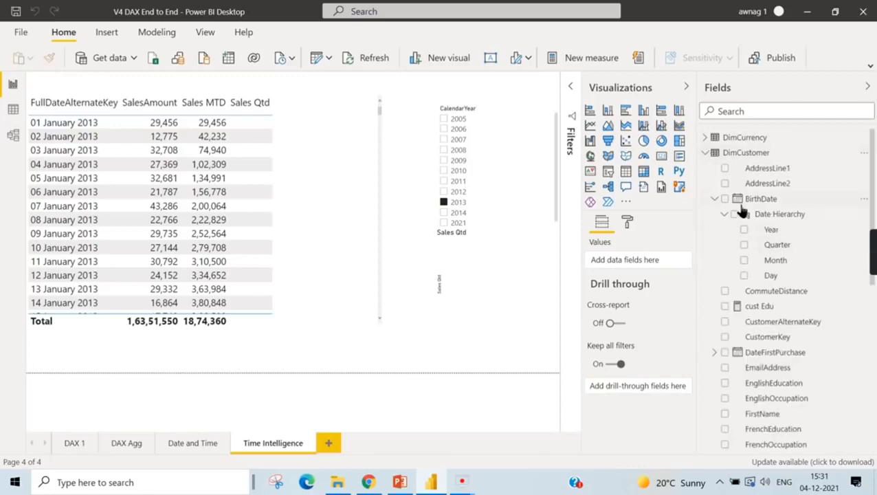
pyautogui.click(715, 199)
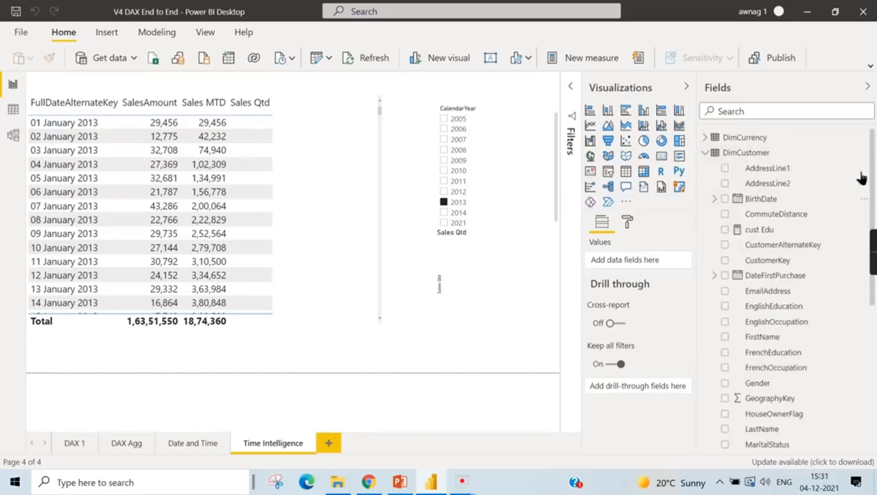
# - Turn off Auto date/time under Time intelligence in the current file's Data Load options and apply the change
pyautogui.click(22, 35)
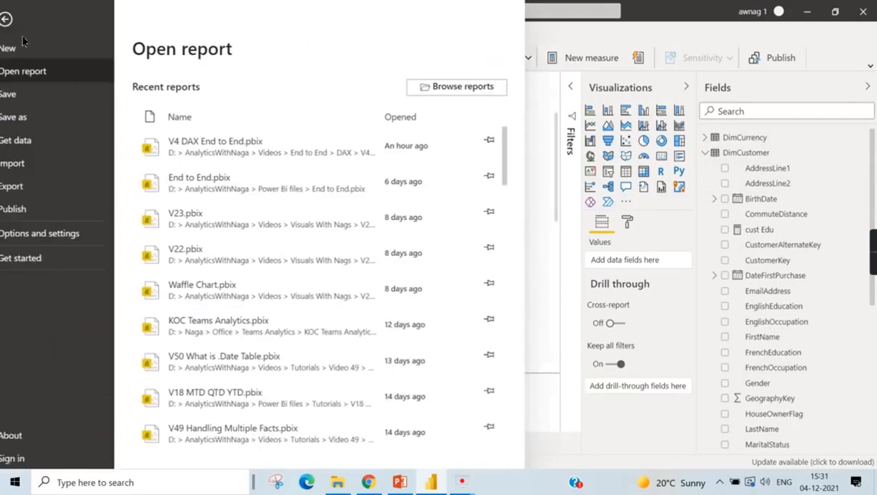
pyautogui.click(32, 236)
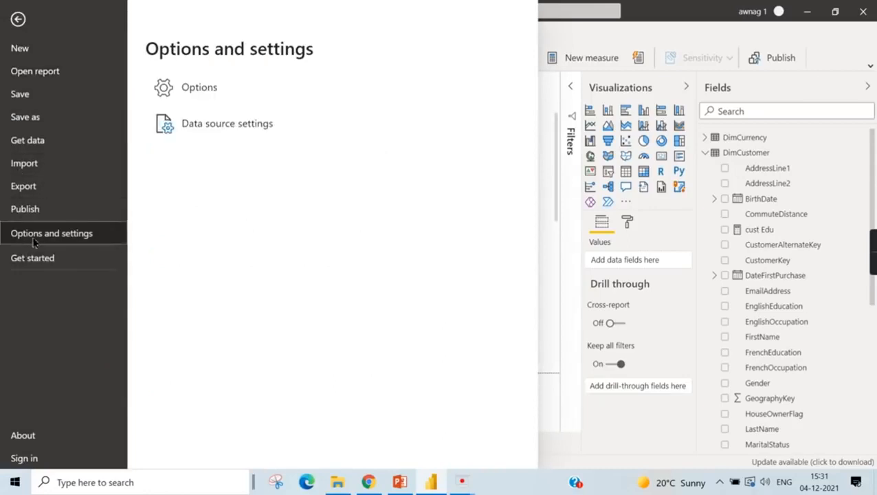
pyautogui.click(183, 99)
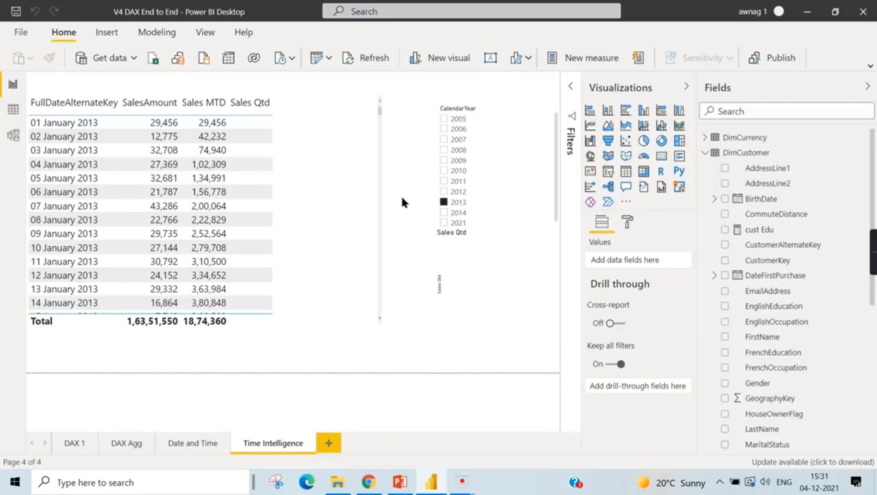
pyautogui.scroll(-2, 279, 371)
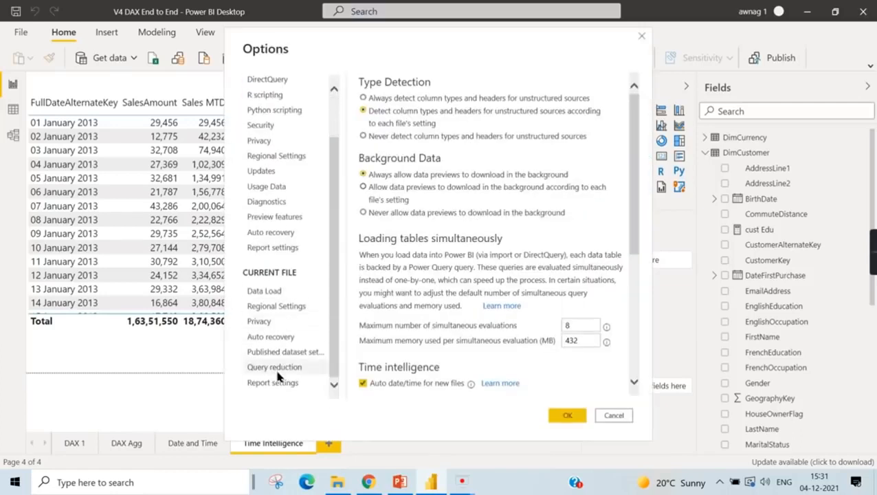
pyautogui.click(275, 292)
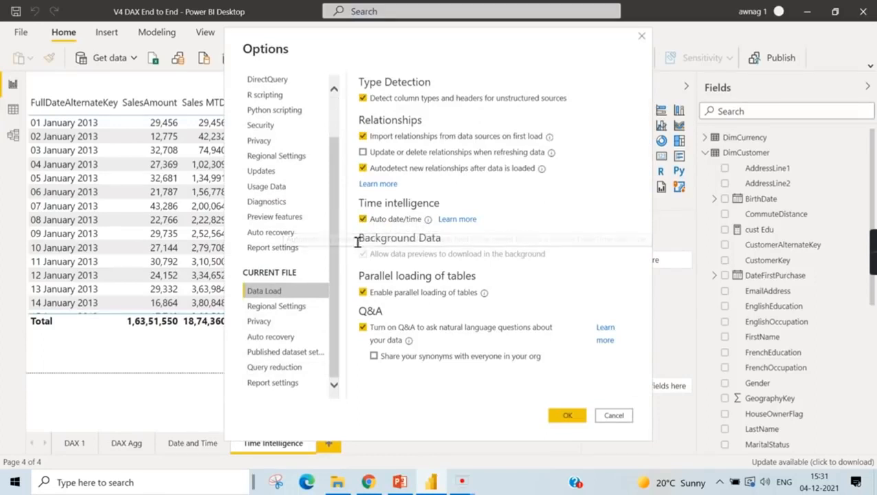
pyautogui.moveTo(431, 222)
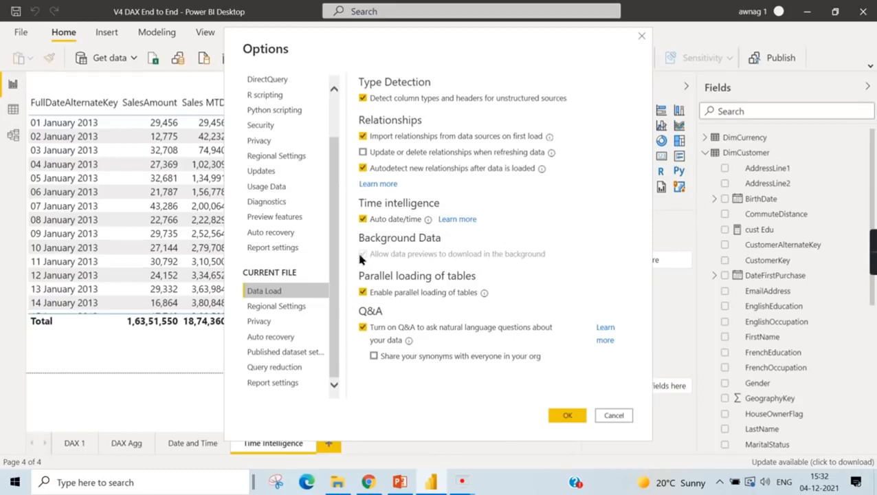
pyautogui.click(363, 220)
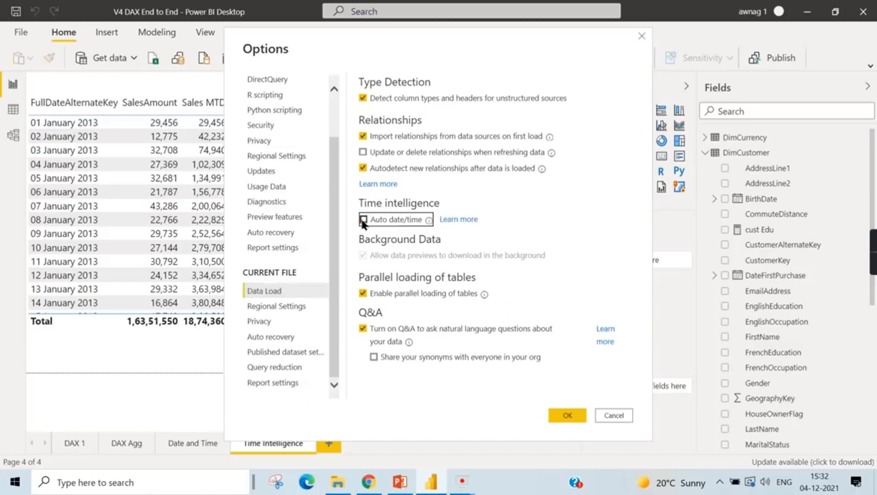
pyautogui.click(560, 418)
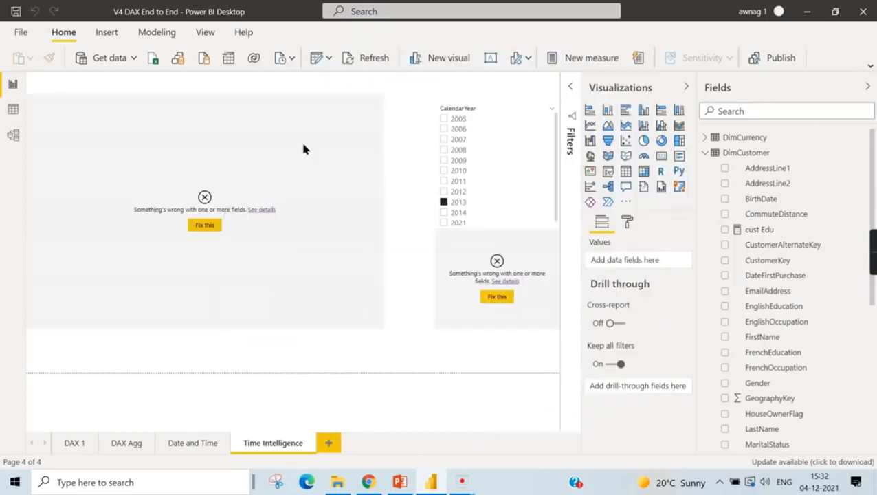
# - Check FullDateAlternateKey in DimDate and BirthDate in DimCustomer for date hierarchies in the field list
pyautogui.click(322, 154)
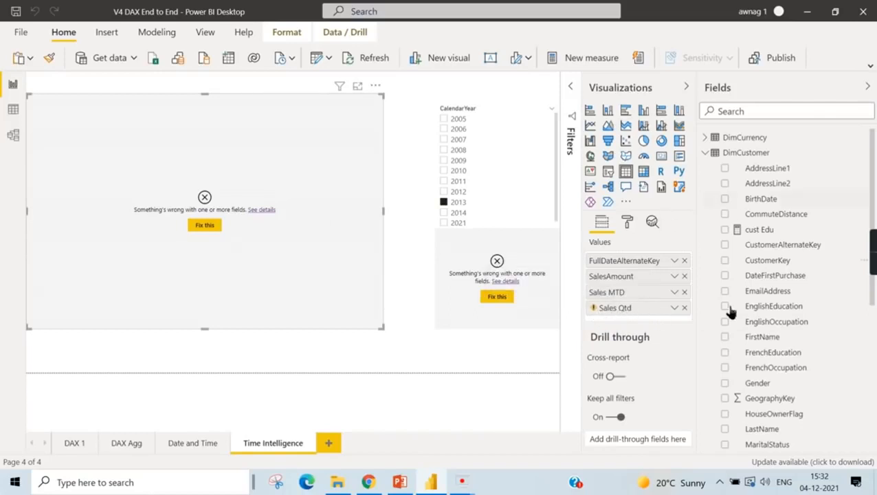
pyautogui.click(712, 156)
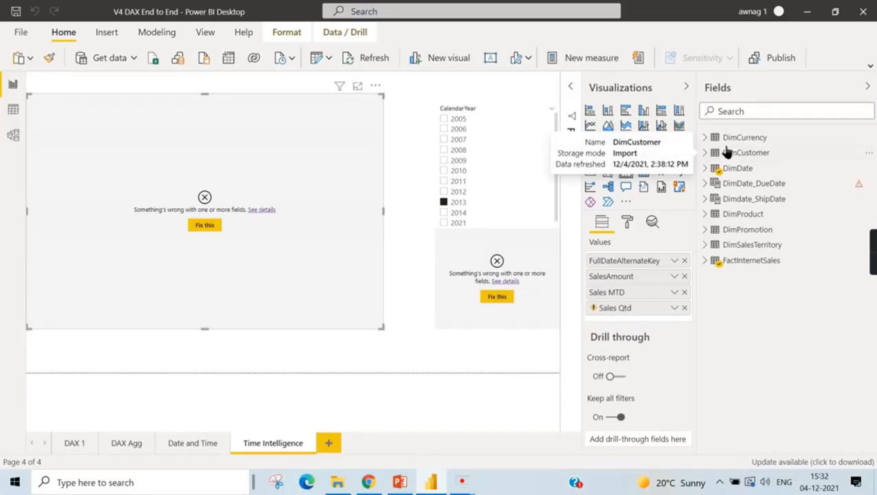
pyautogui.click(711, 172)
pyautogui.scroll(-3, 756, 385)
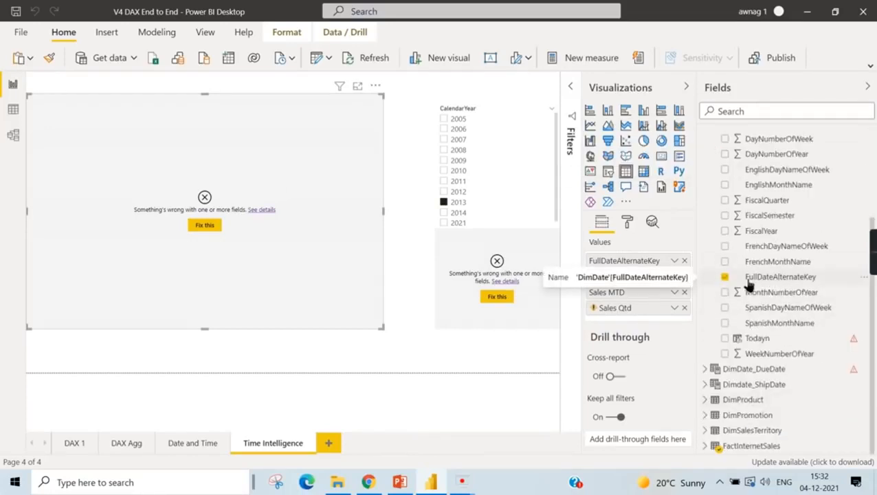
pyautogui.scroll(3, 817, 289)
pyautogui.click(709, 170)
pyautogui.click(709, 154)
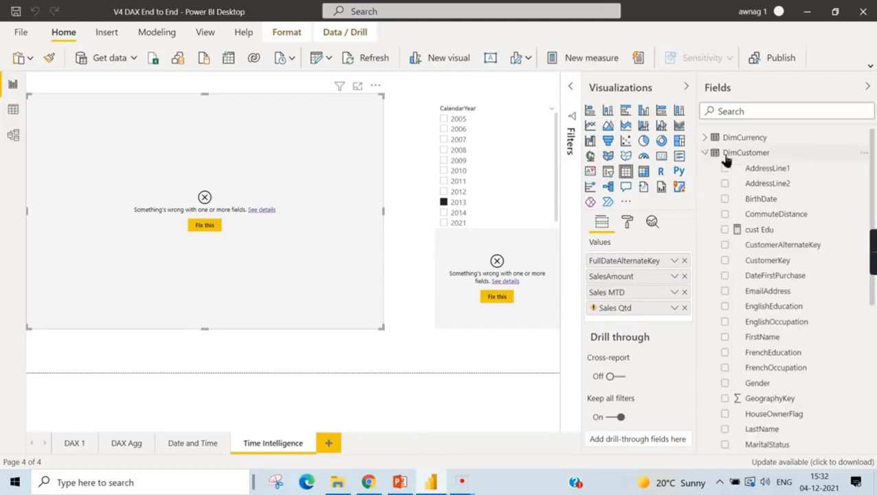
pyautogui.click(756, 198)
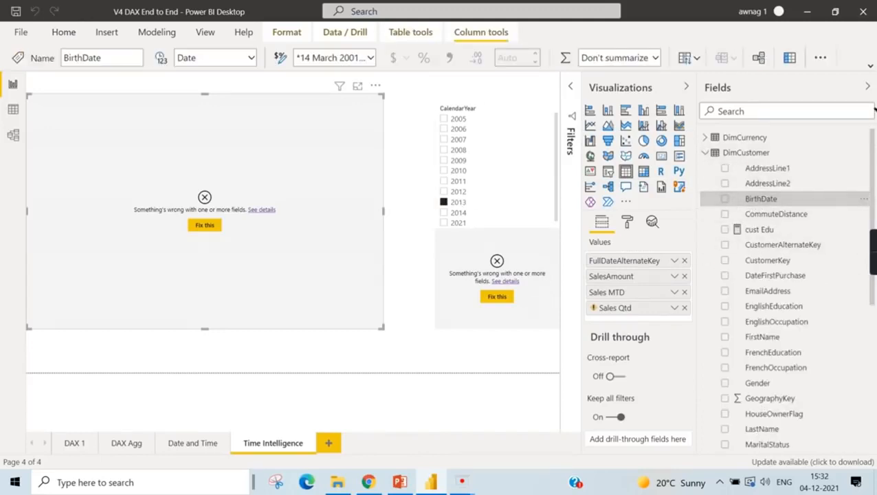
pyautogui.click(708, 152)
# - Remove .[Date] from the Sales Qtd measure in FactInternetSales so that TOTALQTD references DimDate[FullDateAlternateKey] directly, and commit it
pyautogui.click(704, 260)
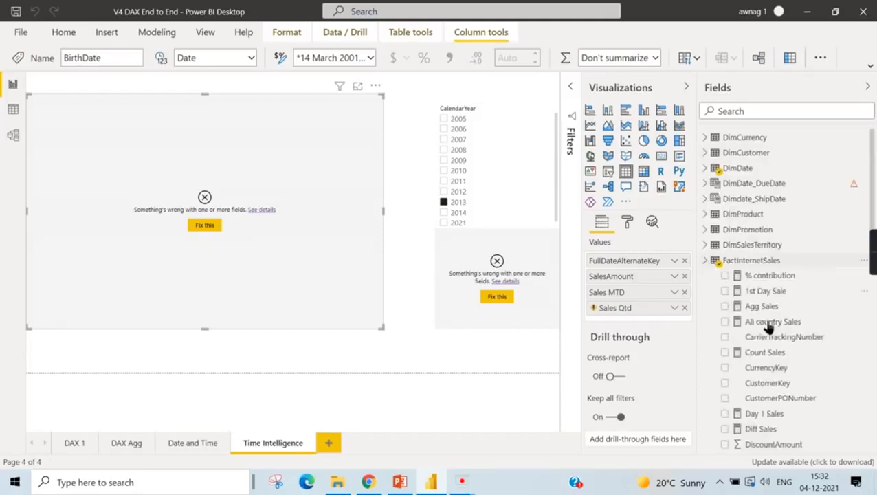
pyautogui.scroll(-5, 763, 330)
pyautogui.click(770, 387)
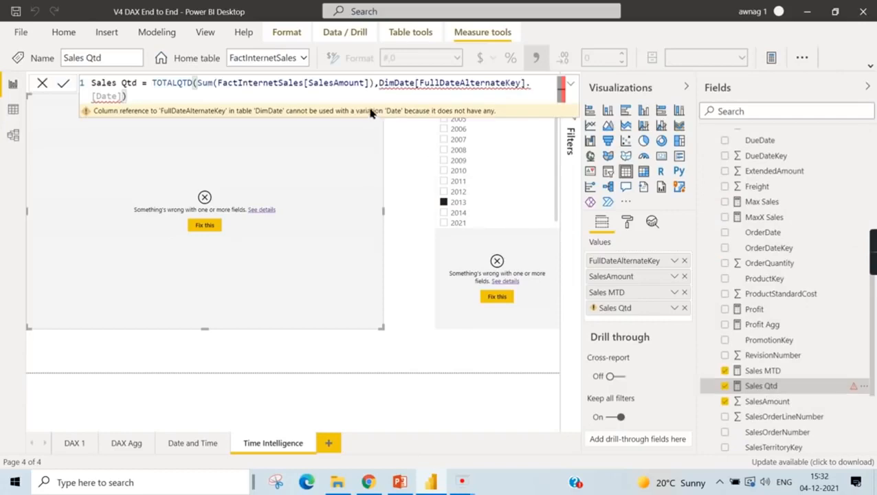
pyautogui.moveTo(530, 83); pyautogui.dragTo(536, 101)
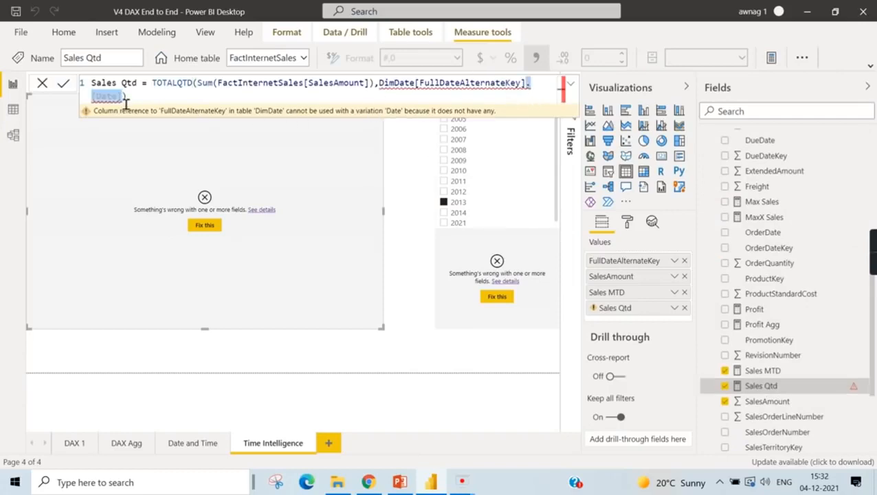
pyautogui.press('BackSpace')
pyautogui.press('BackSpace')
pyautogui.write(')')
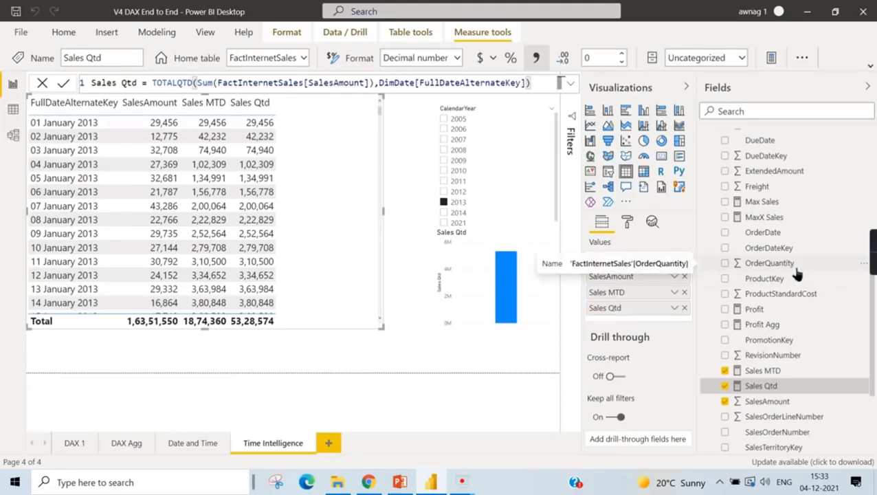
# - Compare the daily Sales MTD and Sales Qtd values in the table visual from January into March 2013
pyautogui.scroll(5, 801, 274)
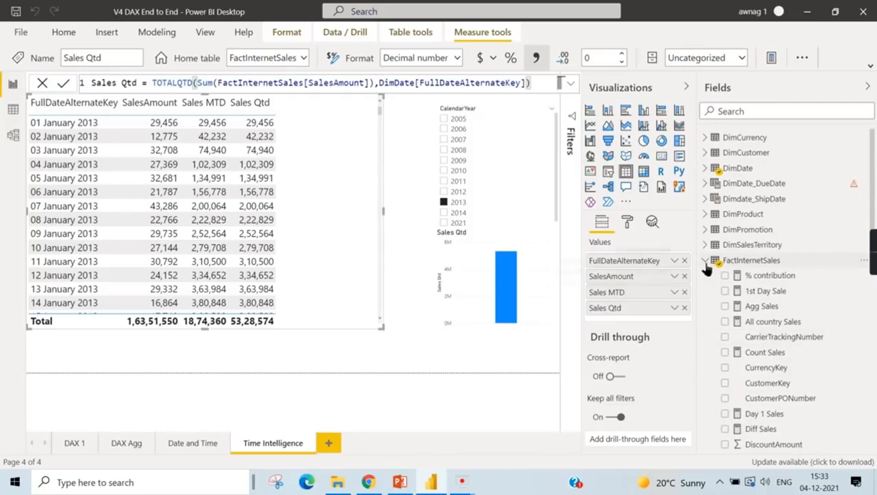
pyautogui.scroll(-6, 770, 309)
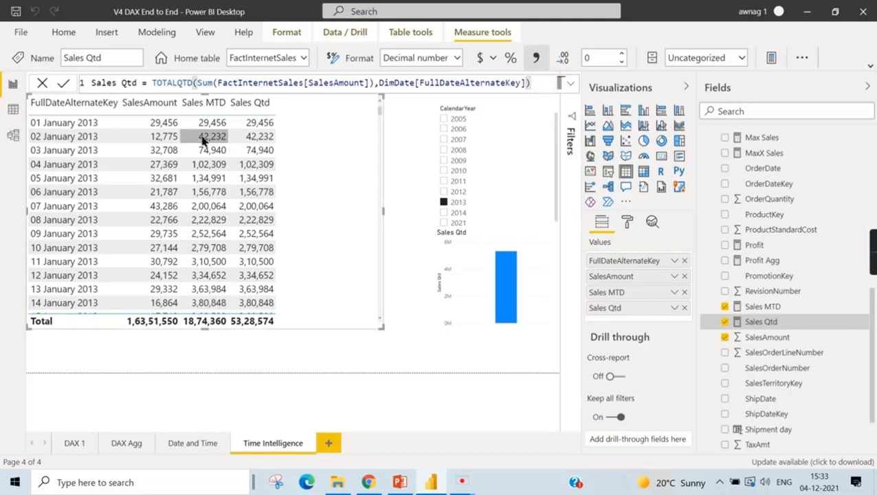
pyautogui.scroll(-6, 303, 220)
pyautogui.scroll(-8, 306, 233)
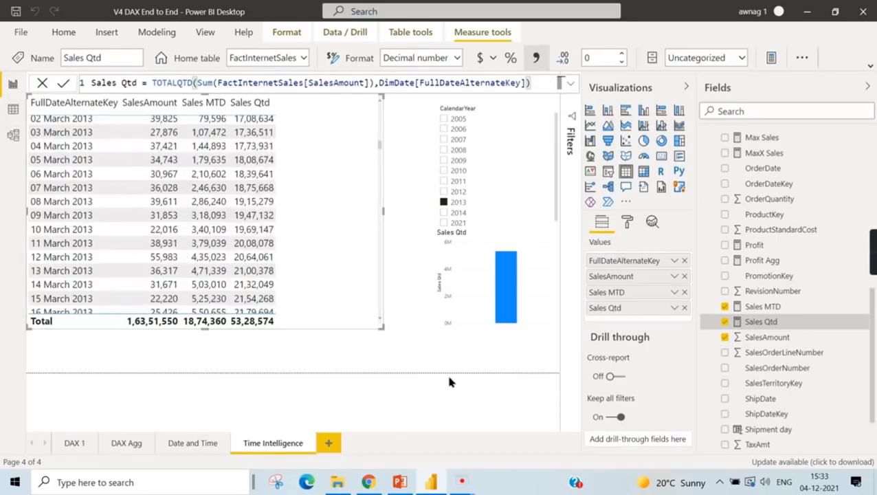
# - Delete the Sales Qtd column chart from the report page and switch to the PowerPoint slide listing the DAX time intelligence functions
pyautogui.click(473, 316)
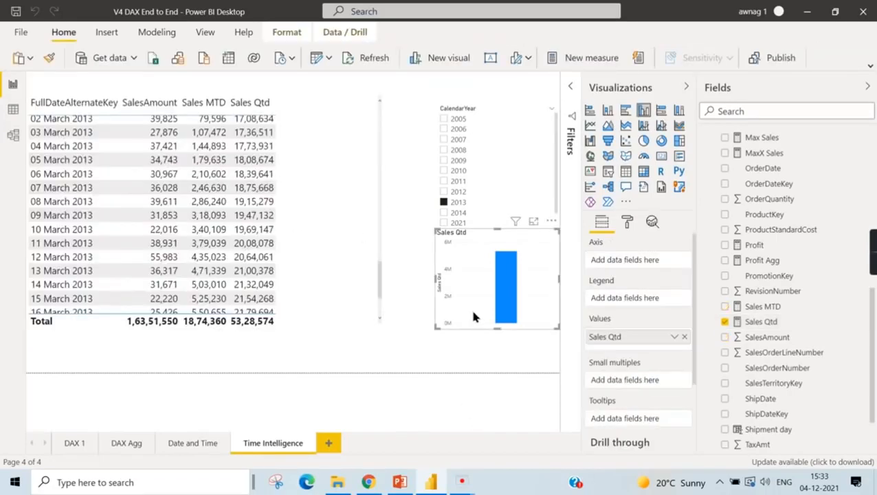
pyautogui.press('Delete')
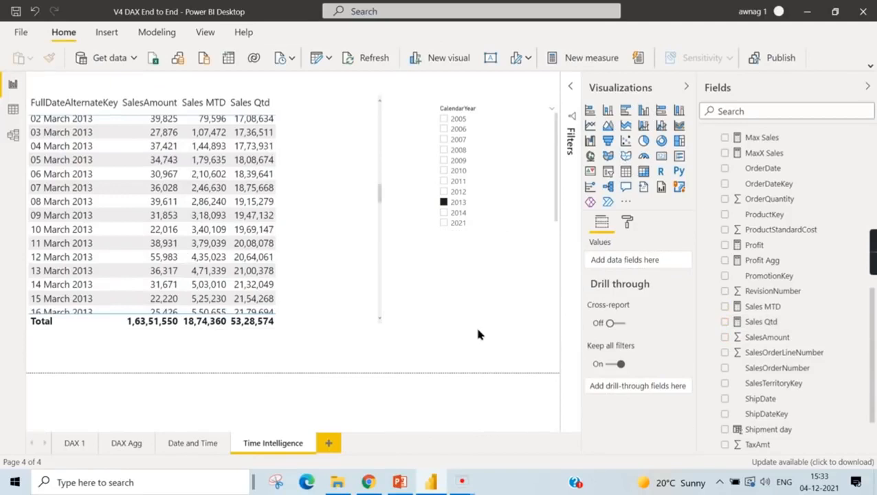
pyautogui.click(400, 482)
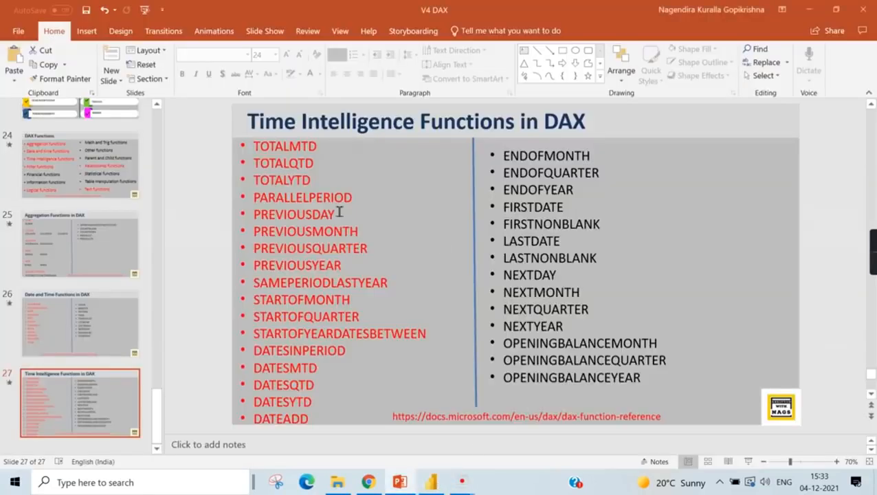
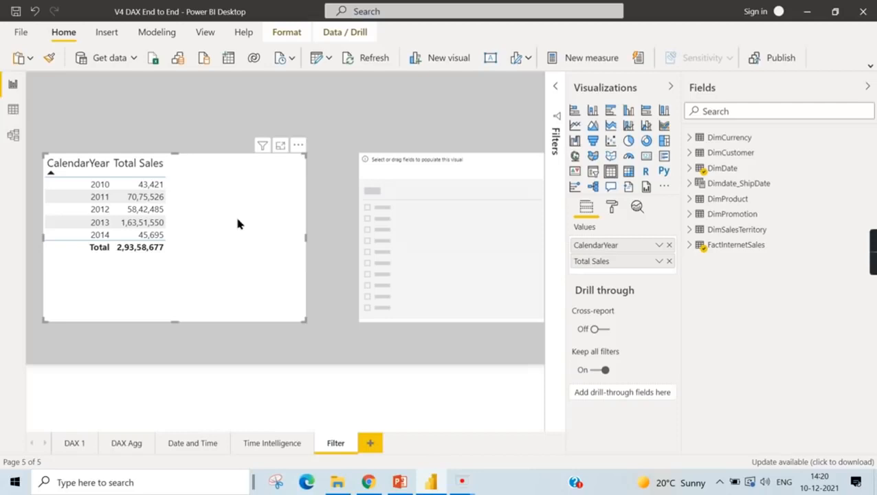
# - Filter only the yearly Total Sales table by SalesTerritoryCountry from DimSalesTerritory, keeping United States
pyautogui.click(691, 246)
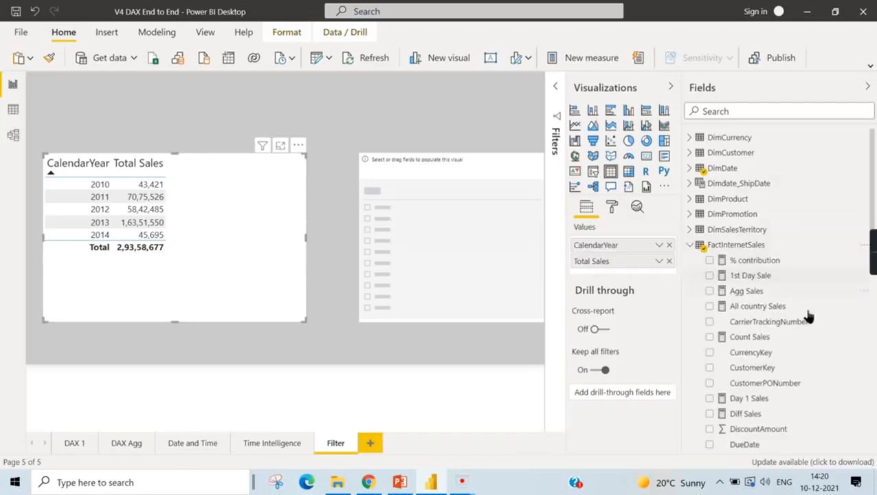
pyautogui.click(557, 90)
pyautogui.click(691, 245)
pyautogui.click(691, 230)
pyautogui.moveTo(775, 266); pyautogui.dragTo(509, 235)
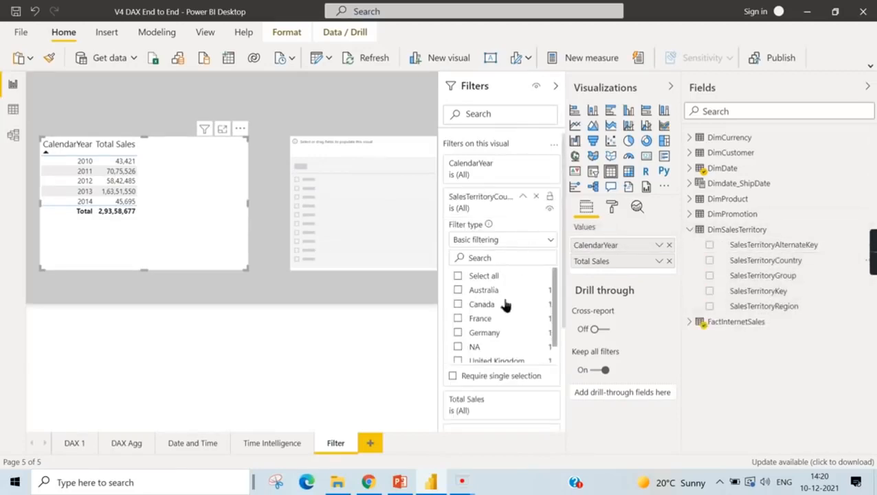
pyautogui.scroll(-1, 481, 364)
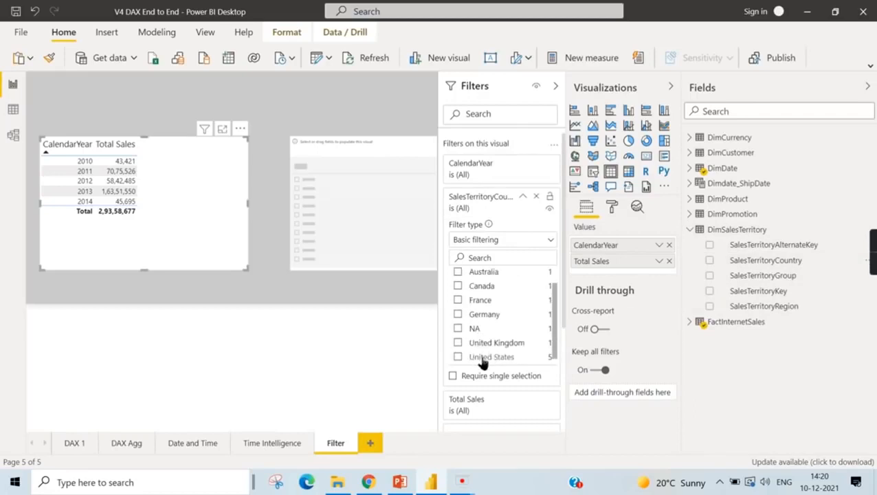
pyautogui.click(457, 356)
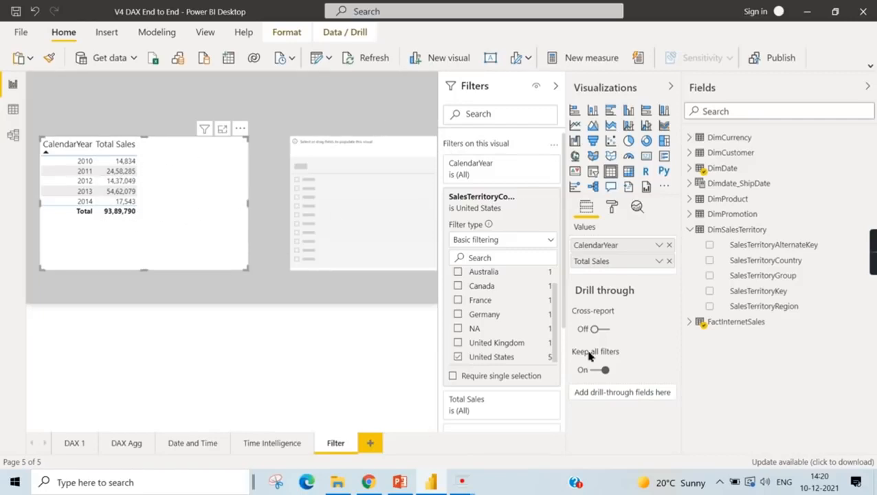
# - Switch the United States selection off and on to compare the yearly sales, and remove the SalesTerritoryCountry filter from the table
pyautogui.click(482, 361)
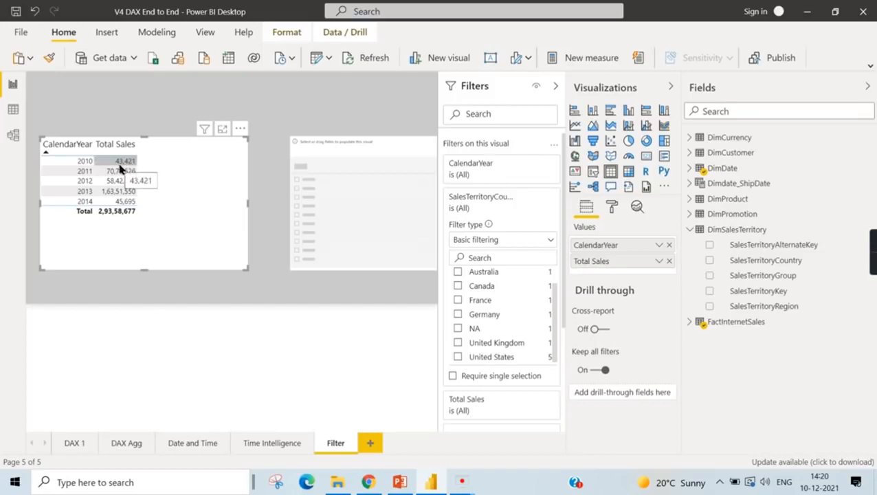
pyautogui.click(467, 359)
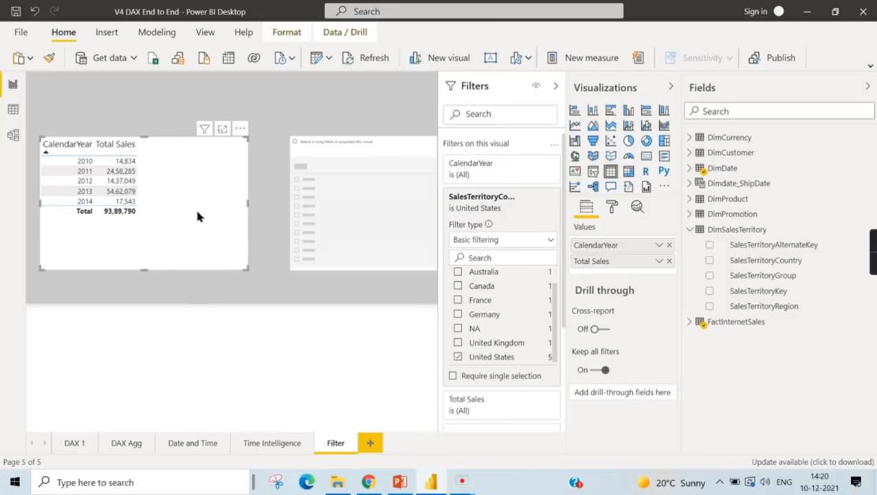
pyautogui.click(481, 357)
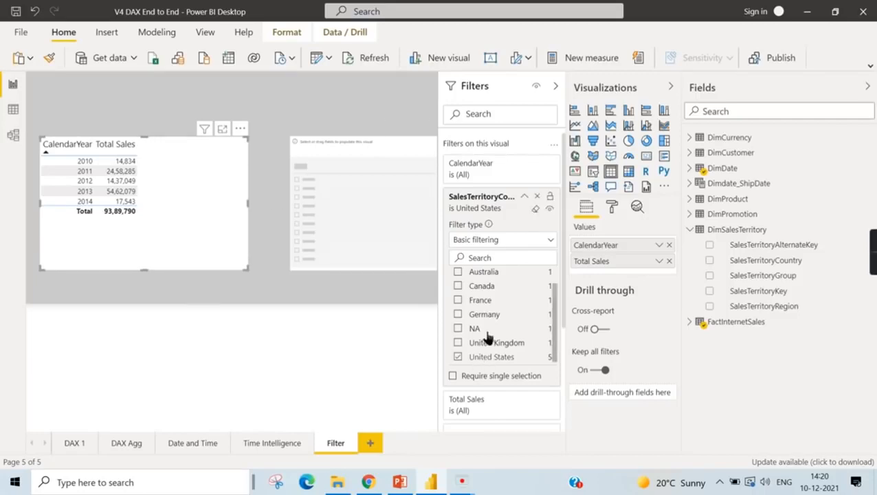
pyautogui.click(536, 196)
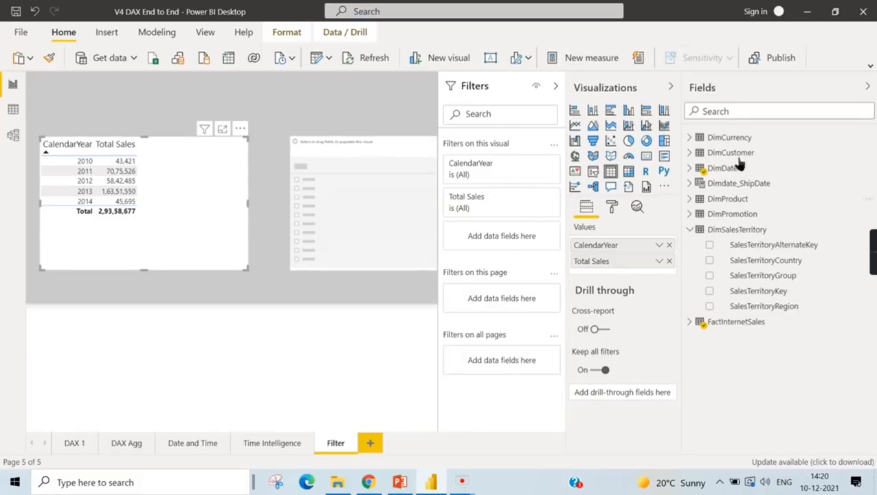
# - Collapse the Visualizations and Filters panes and open the US Sales measure of FactInternetSales for editing
pyautogui.click(671, 89)
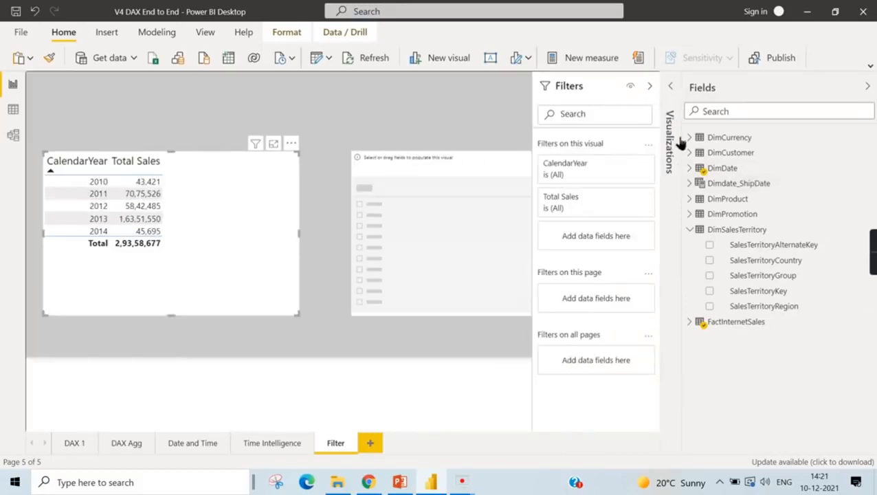
pyautogui.click(650, 86)
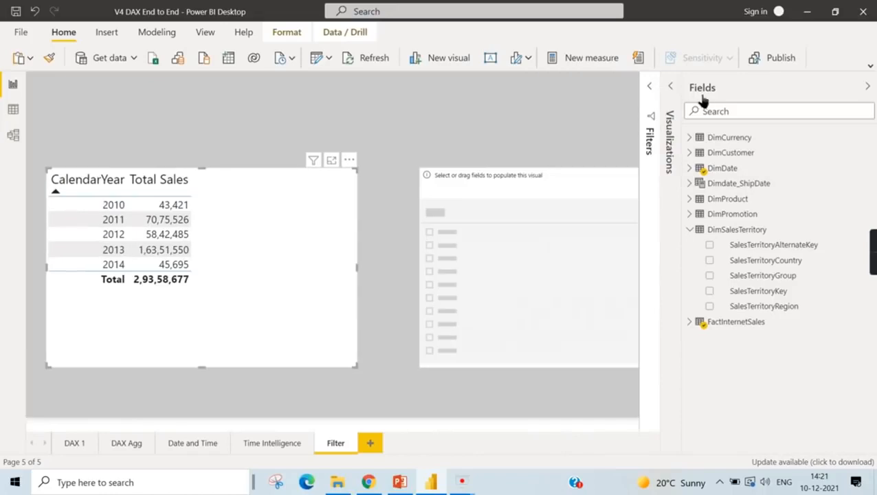
pyautogui.click(690, 322)
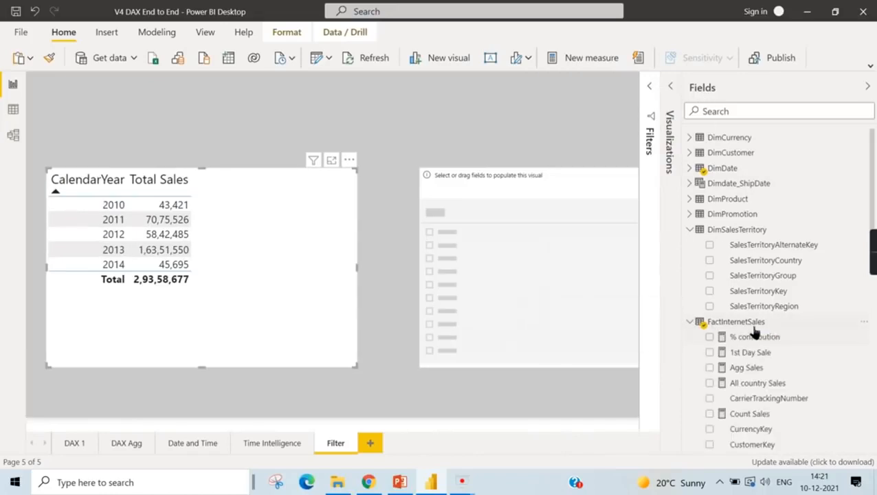
pyautogui.scroll(-10, 776, 353)
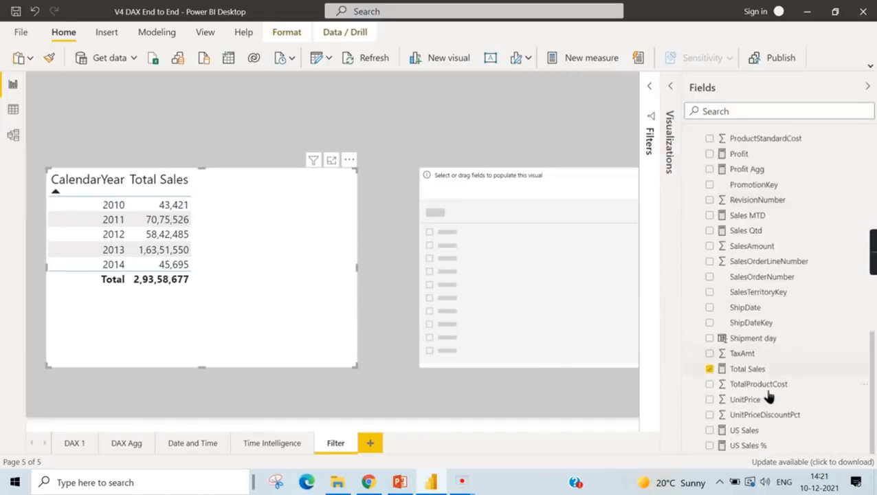
pyautogui.click(737, 431)
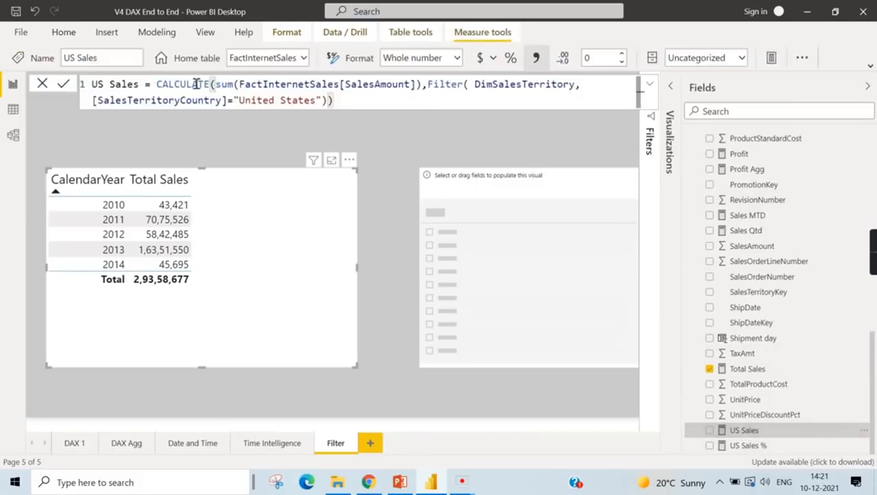
# - Replace everything inside CALCULATE in the US Sales formula with sum(FactInternetSales[SalesAmount]) followed by a comma
pyautogui.moveTo(219, 87); pyautogui.dragTo(427, 100)
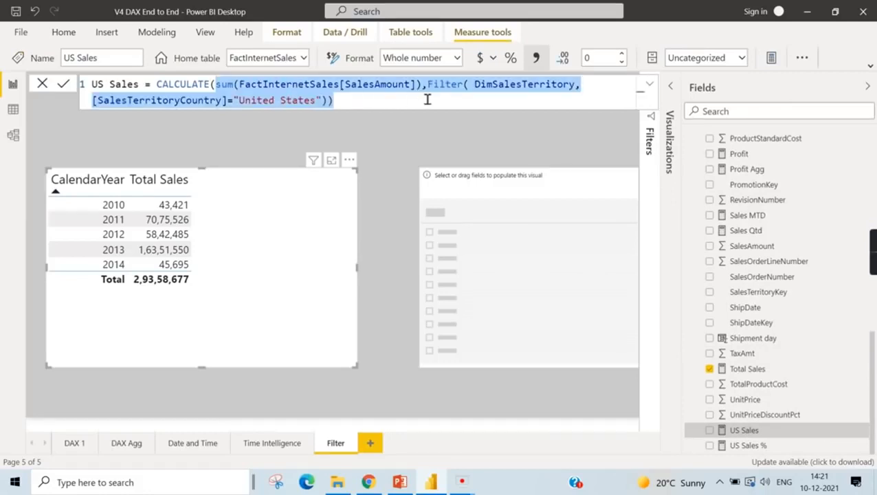
pyautogui.press('BackSpace')
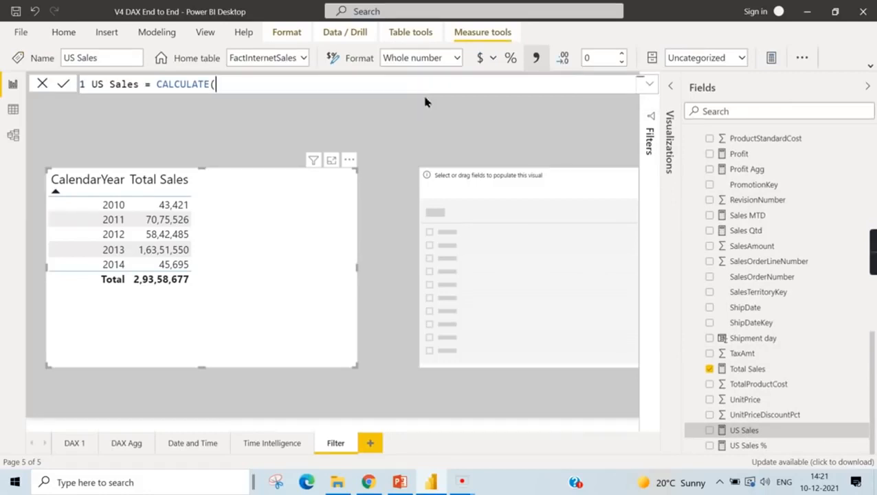
pyautogui.write('sum')
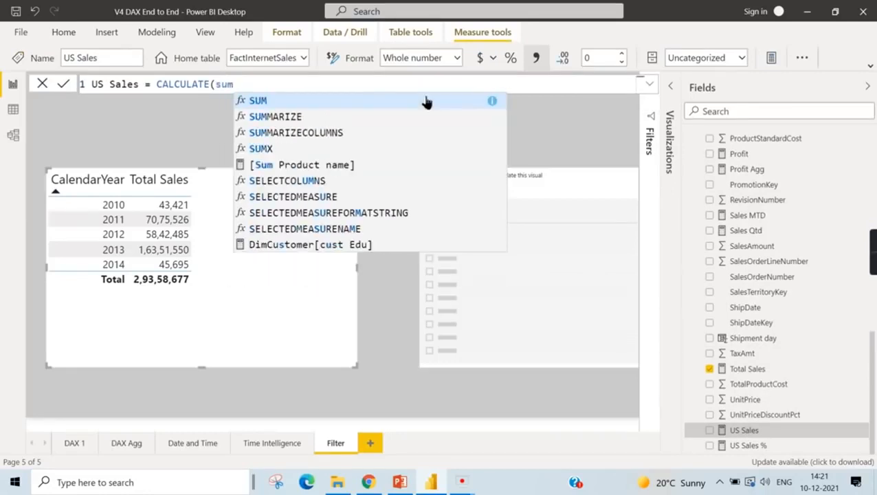
pyautogui.write('(Sales')
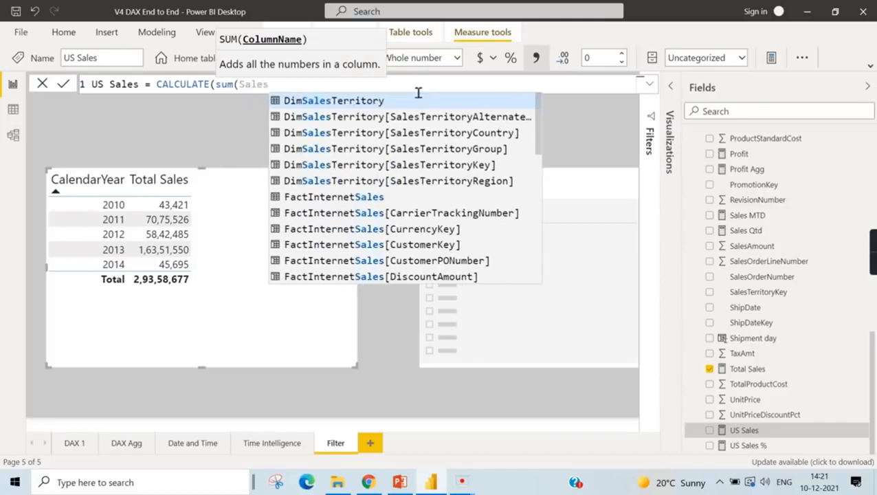
pyautogui.write('am')
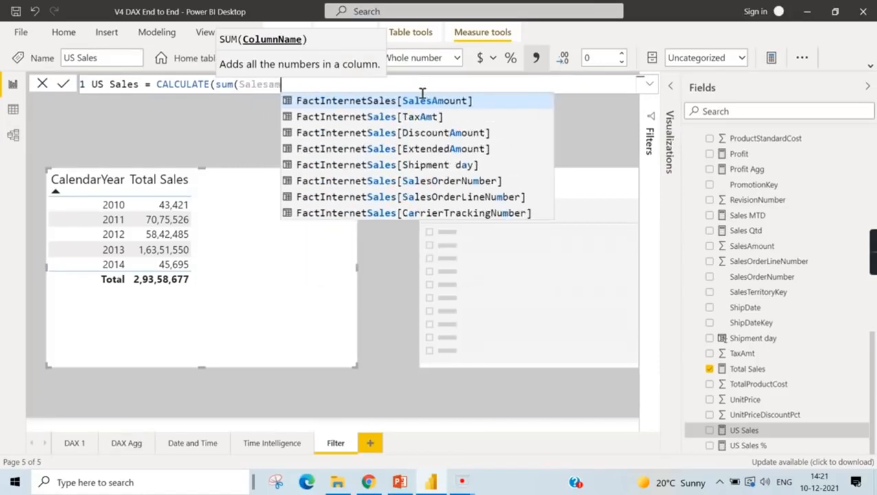
pyautogui.press('Escape')
pyautogui.press('BackSpace')
pyautogui.press('BackSpace')
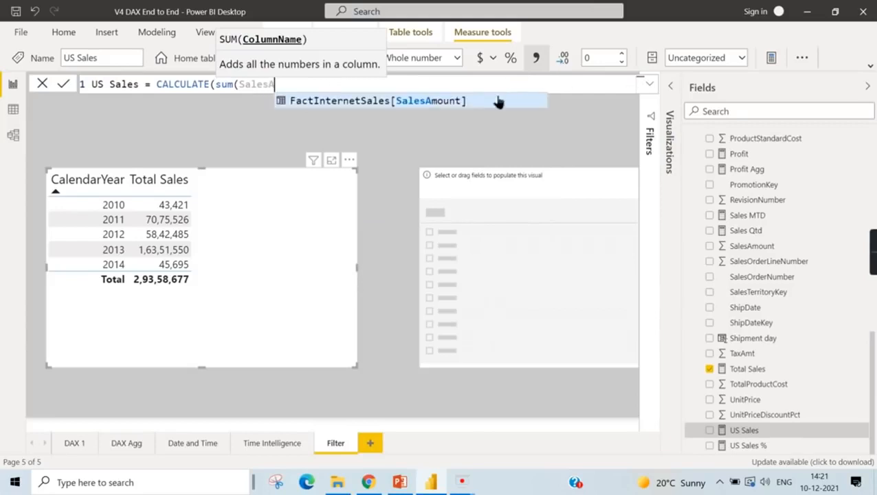
pyautogui.click(493, 104)
pyautogui.write(')')
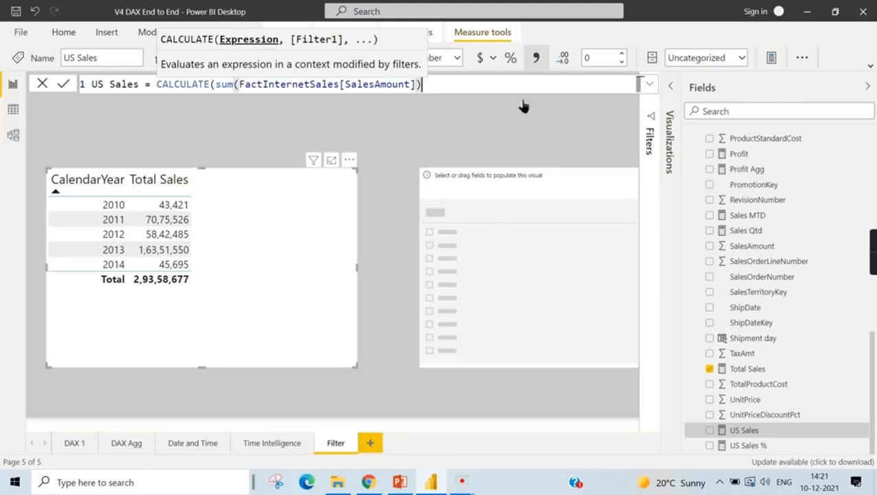
pyautogui.write(',')
pyautogui.press('Escape')
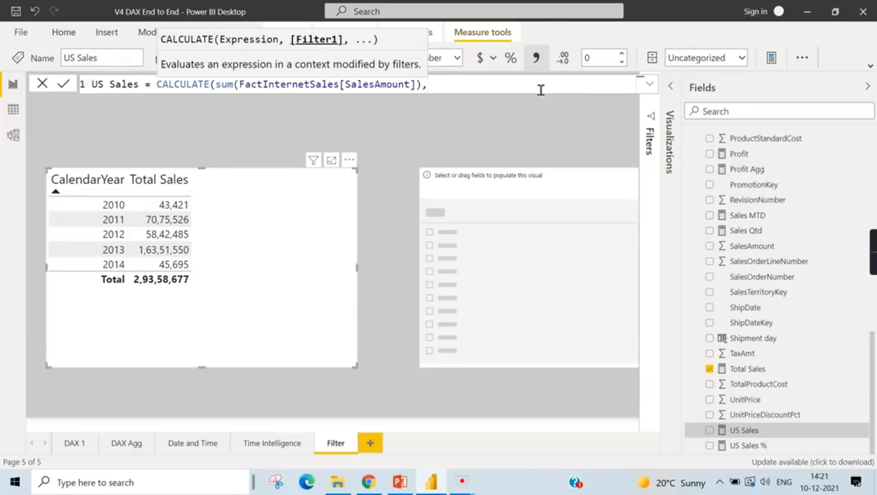
# - Add a Filter function on the DimSalesTerritory table as CALCULATE's second argument and continue on a new line
pyautogui.write('Filter')
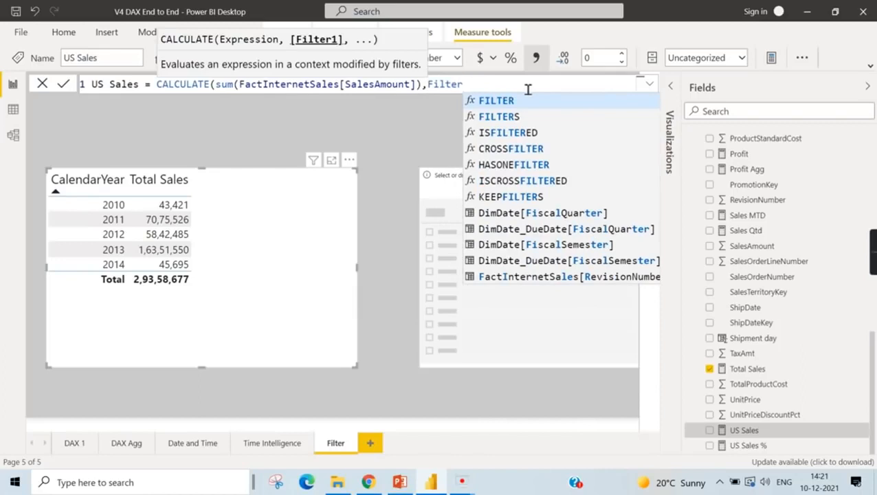
pyautogui.write('(')
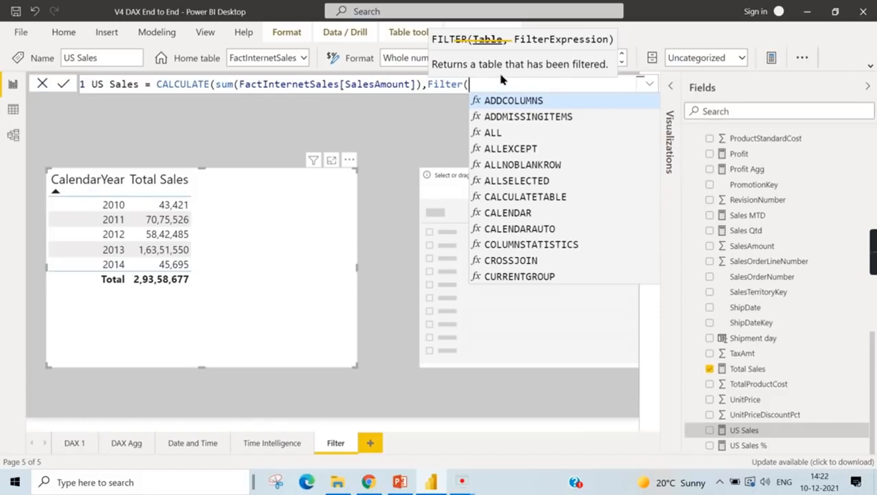
pyautogui.write('Dim')
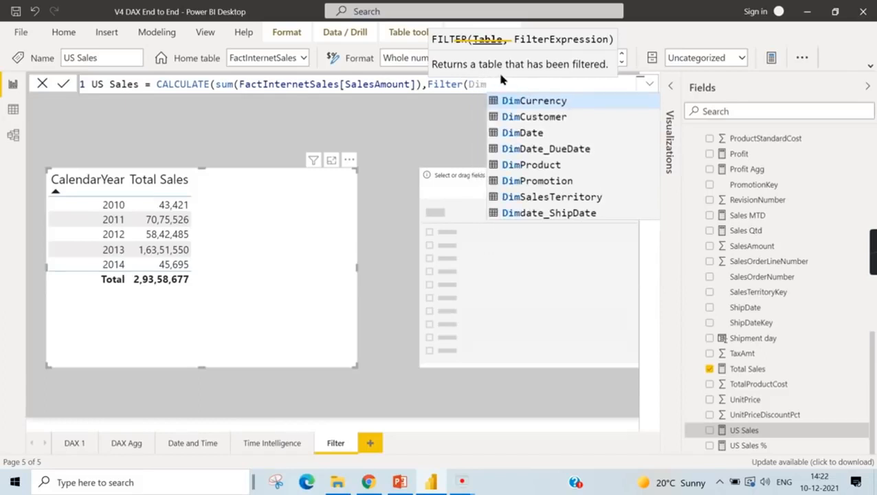
pyautogui.write('Sal')
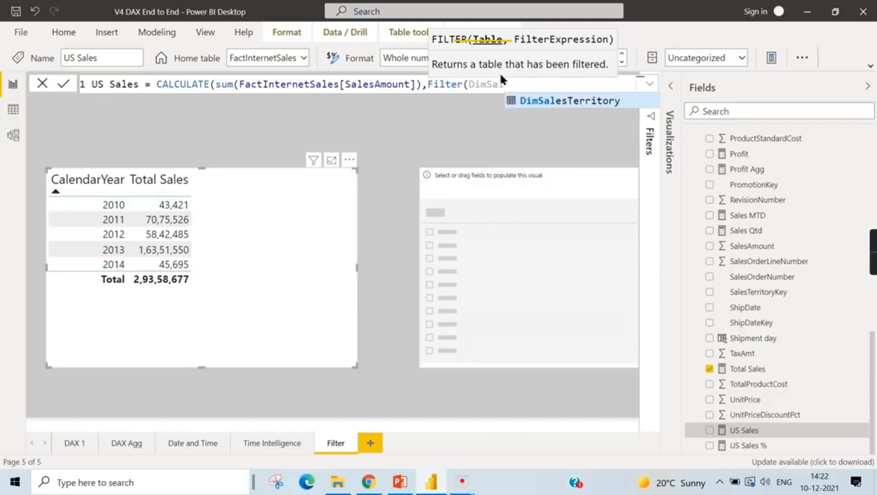
pyautogui.click(548, 102)
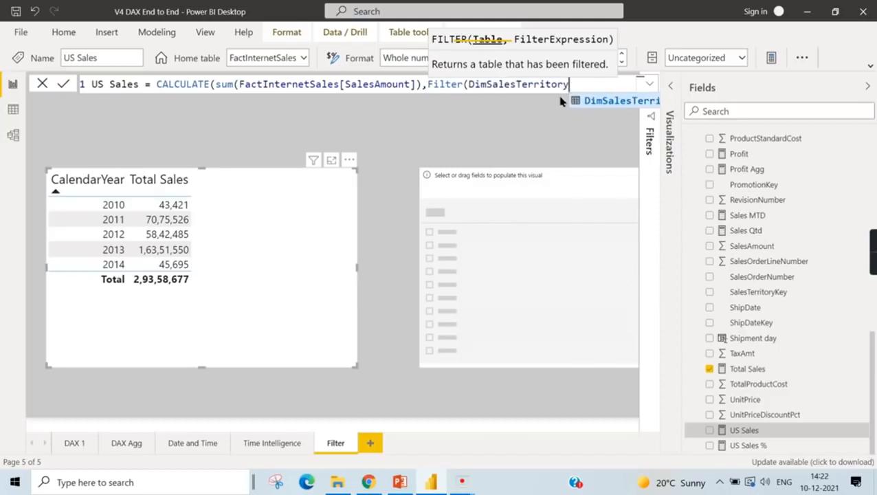
pyautogui.write(',')
pyautogui.hotkey('shift', 'Return')
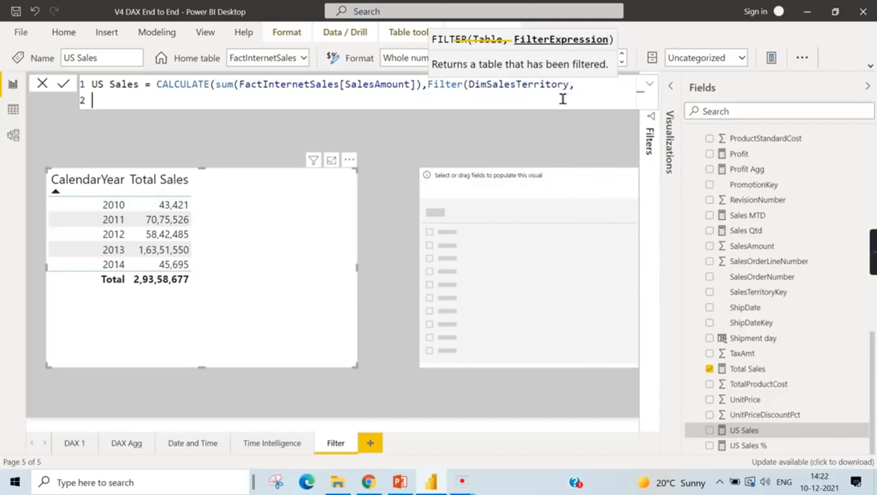
# - Complete the filter condition as DimSalesTerritory[SalesTerritoryCountry]="United States" and close both functions of the US Sales formula
pyautogui.write('Dim')
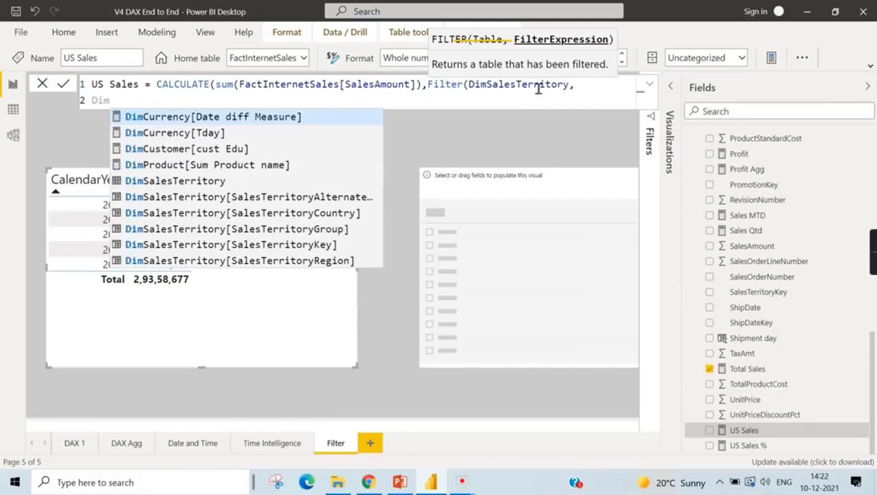
pyautogui.click(333, 214)
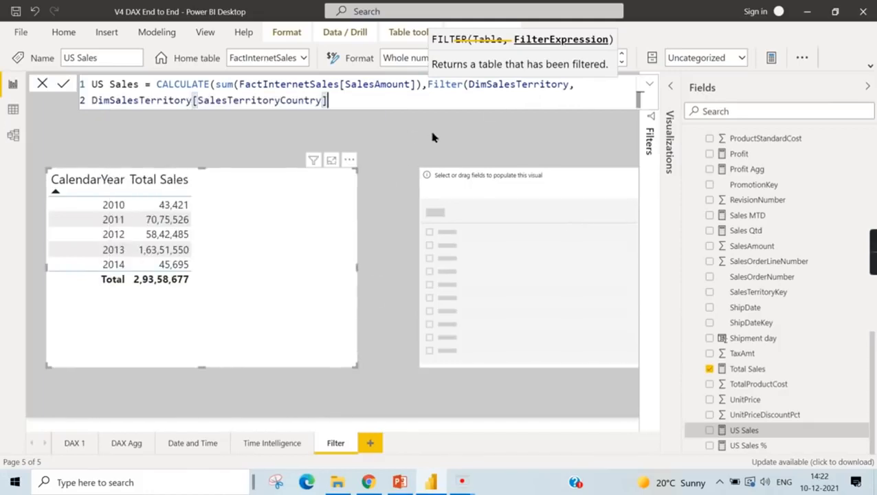
pyautogui.write('="In')
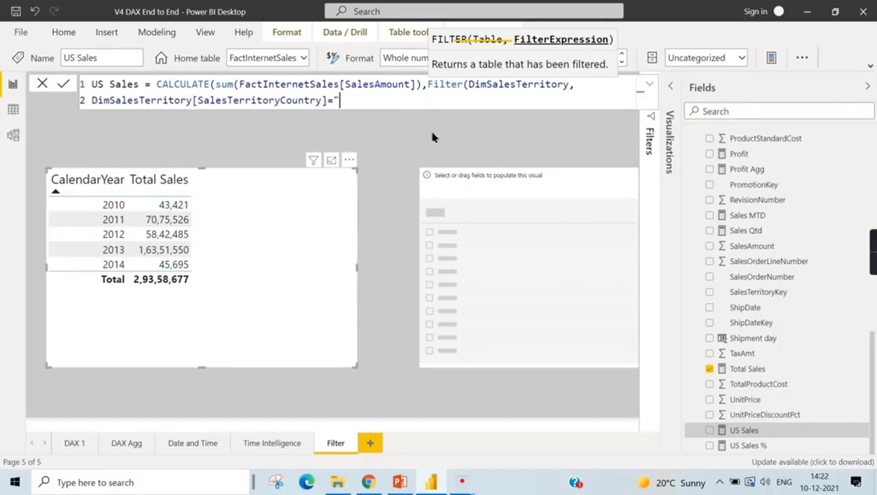
pyautogui.write('y')
pyautogui.press('BackSpace')
pyautogui.write('ted')
pyautogui.press('BackSpace')
pyautogui.press('BackSpace')
pyautogui.press('BackSpace')
pyautogui.press('BackSpace')
pyautogui.press('BackSpace')
pyautogui.write('United States"')
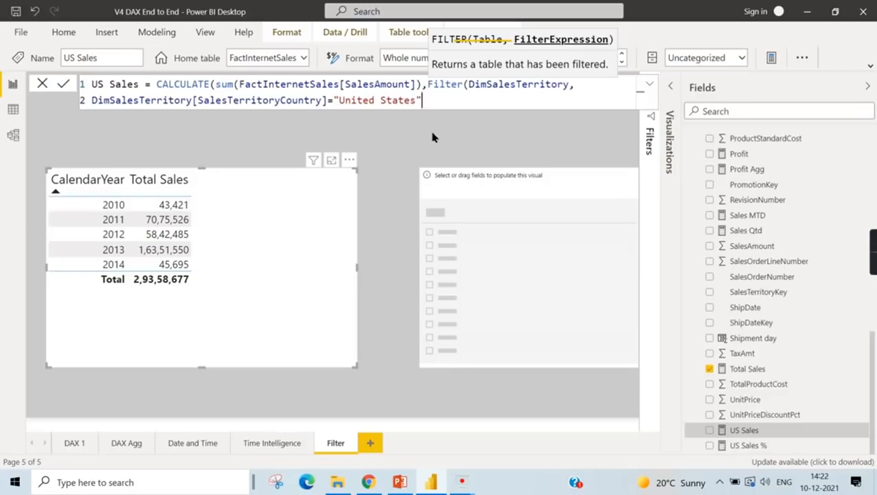
pyautogui.write(')')
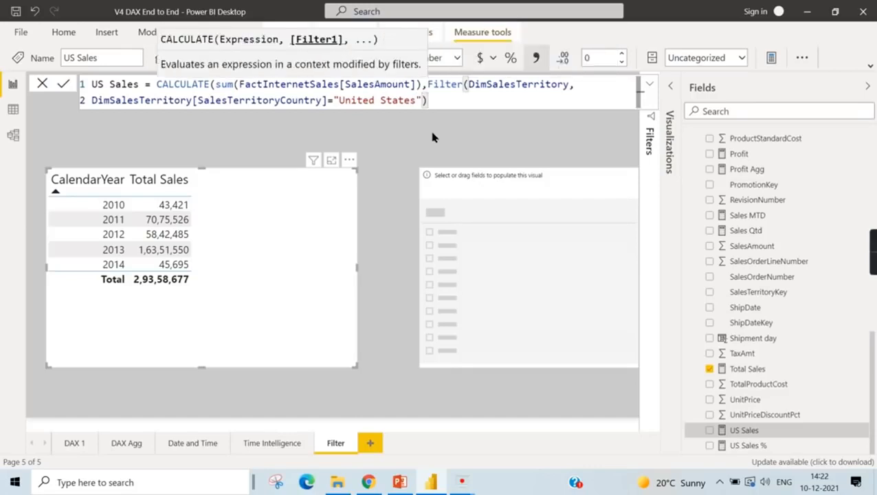
pyautogui.write(')')
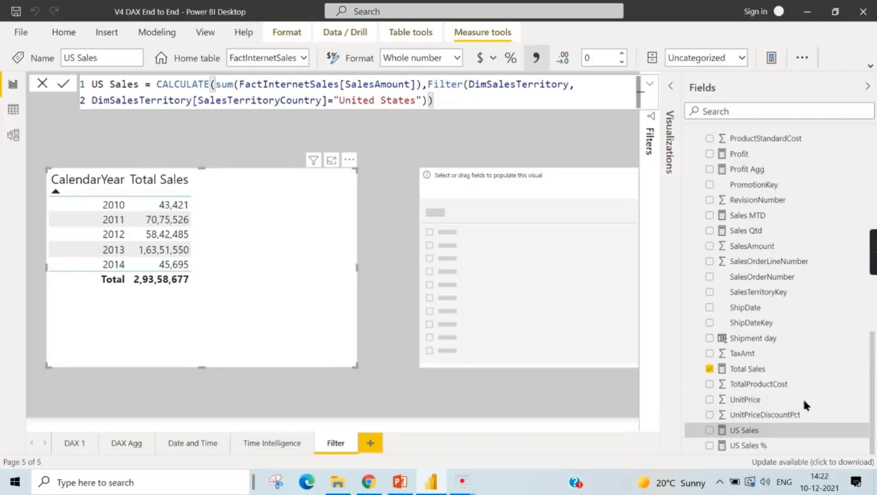
# - Add the US Sales measure to the table of Total Sales by CalendarYear
pyautogui.click(710, 430)
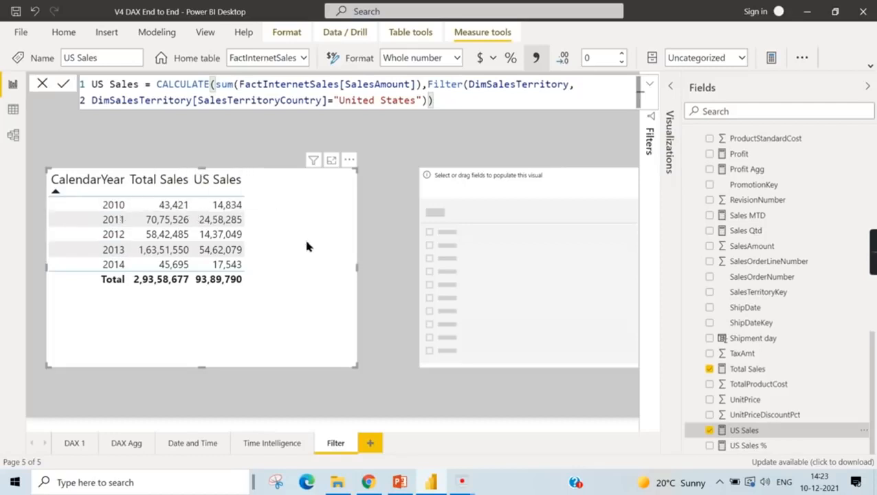
pyautogui.scroll(10, 723, 233)
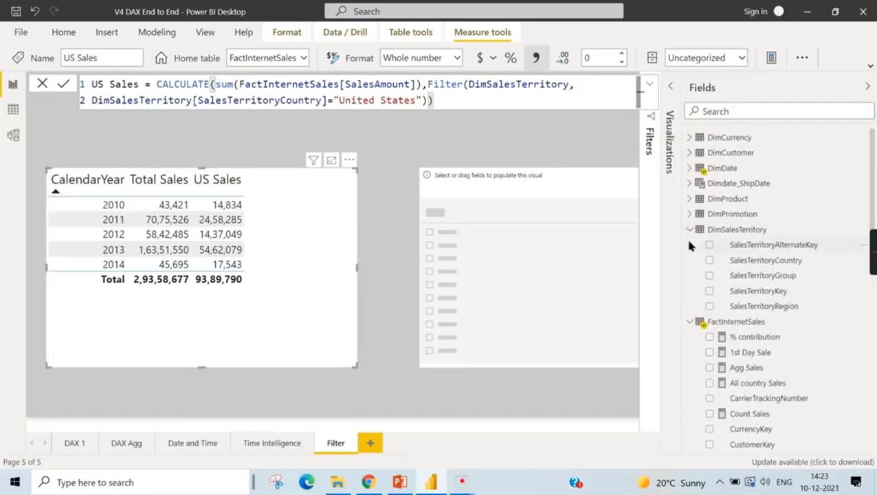
pyautogui.click(690, 230)
pyautogui.click(690, 244)
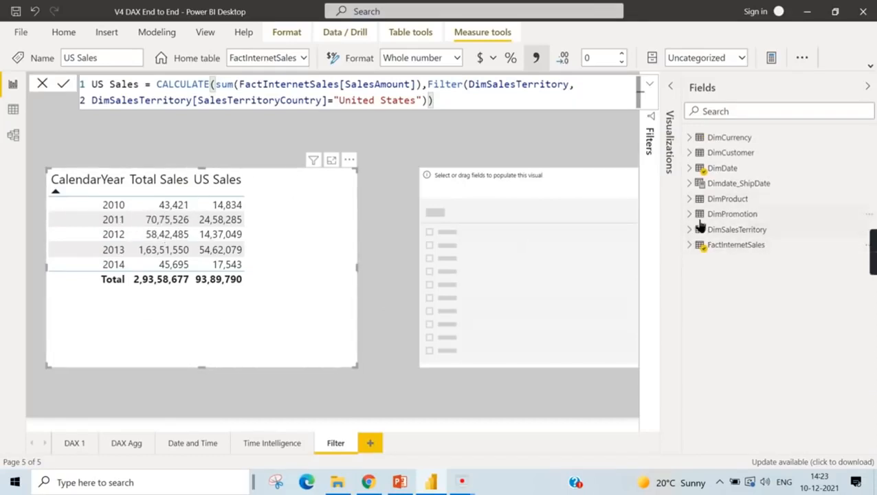
pyautogui.click(689, 152)
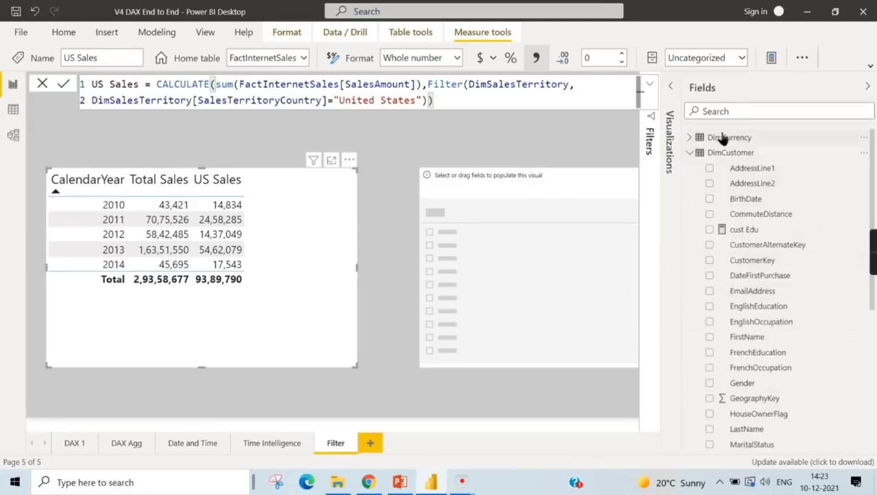
pyautogui.click(691, 153)
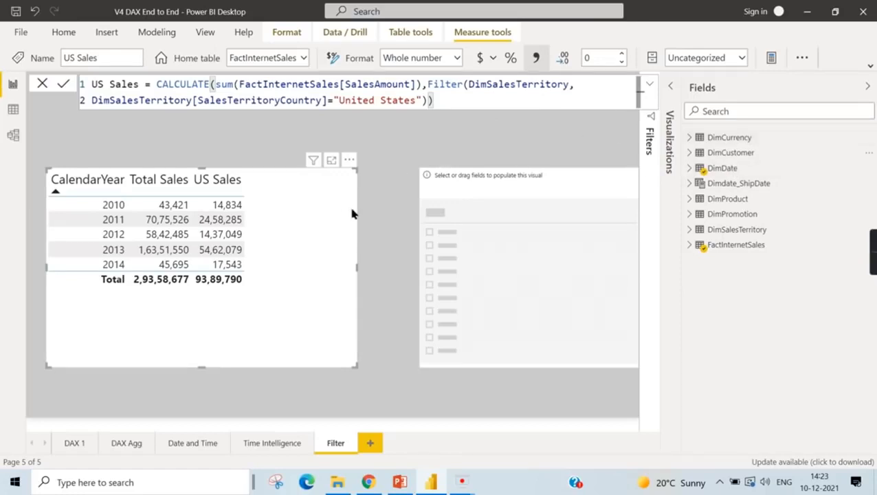
# - Open the US Sales % measure from FactInternetSales and remove the divide function's opening, keeping only the equals sign
pyautogui.click(693, 249)
pyautogui.scroll(-10, 789, 306)
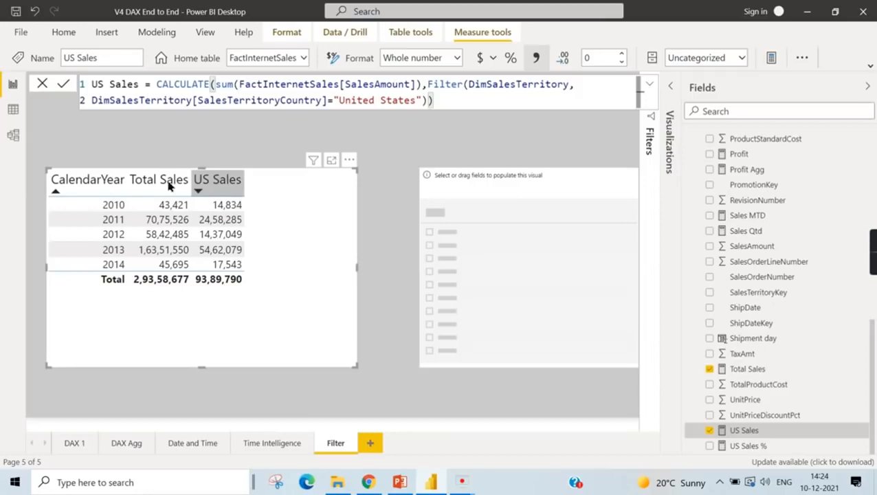
pyautogui.click(741, 446)
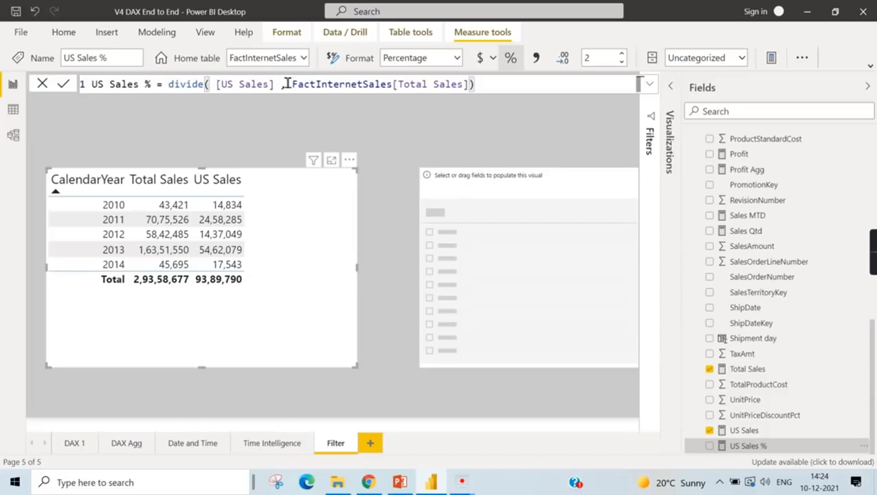
pyautogui.moveTo(210, 84); pyautogui.dragTo(157, 84)
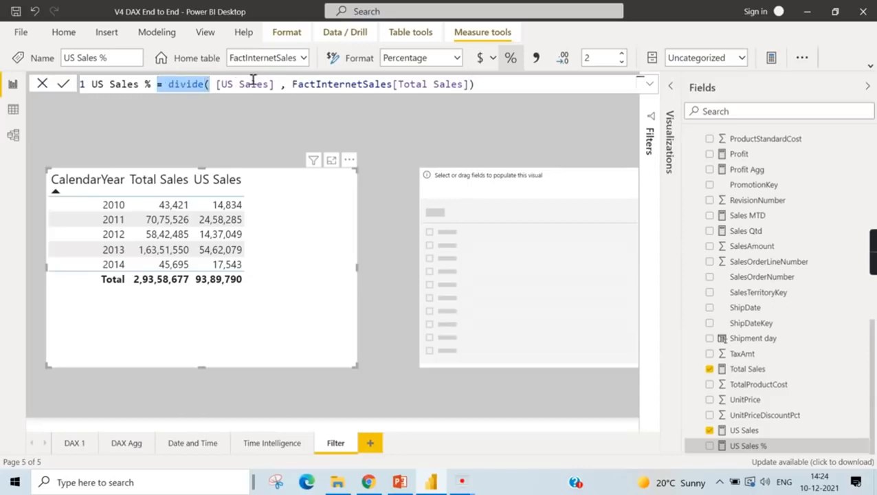
pyautogui.press('BackSpace')
pyautogui.write('=')
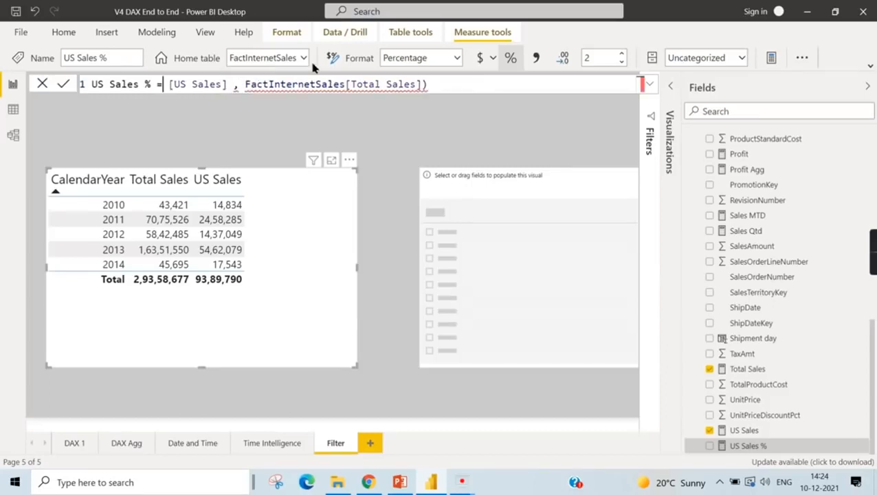
# - Complete the US Sales % formula as [US Sales] /FactInternetSales[Total Sales] and add the measure to the CalendarYear table
pyautogui.moveTo(235, 94); pyautogui.dragTo(251, 92)
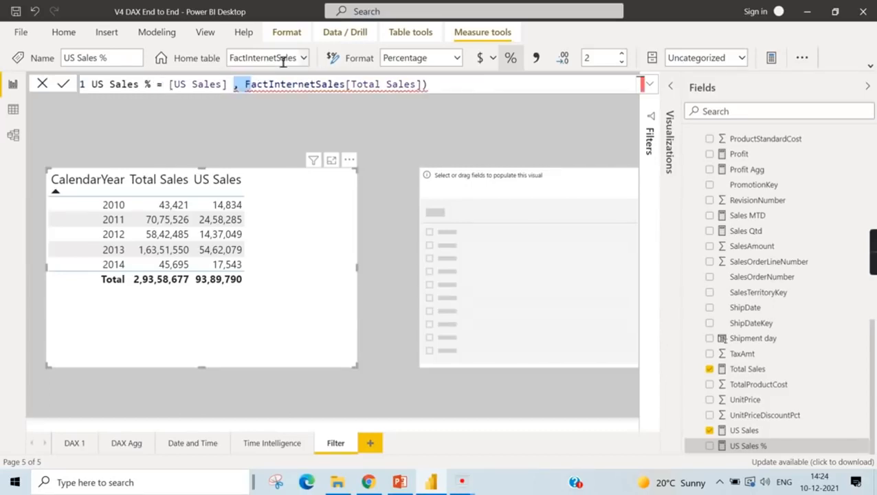
pyautogui.write('/')
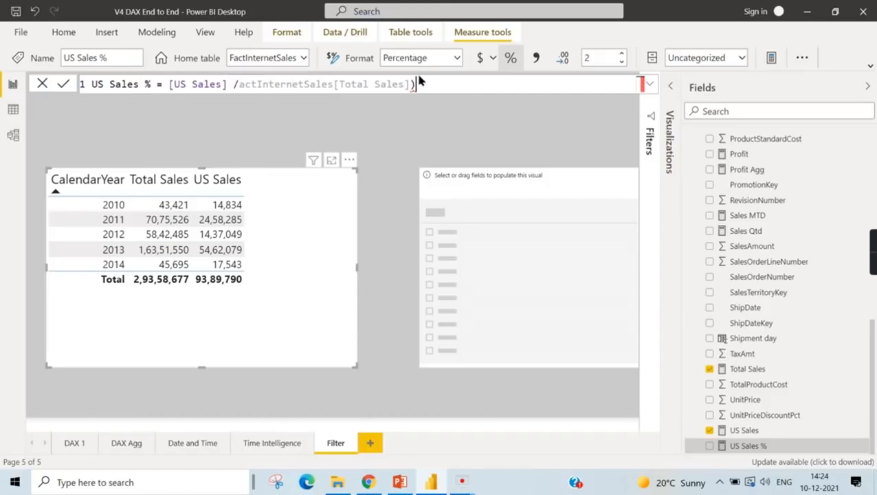
pyautogui.press('BackSpace')
pyautogui.click(240, 88)
pyautogui.write('F')
pyautogui.click(433, 92)
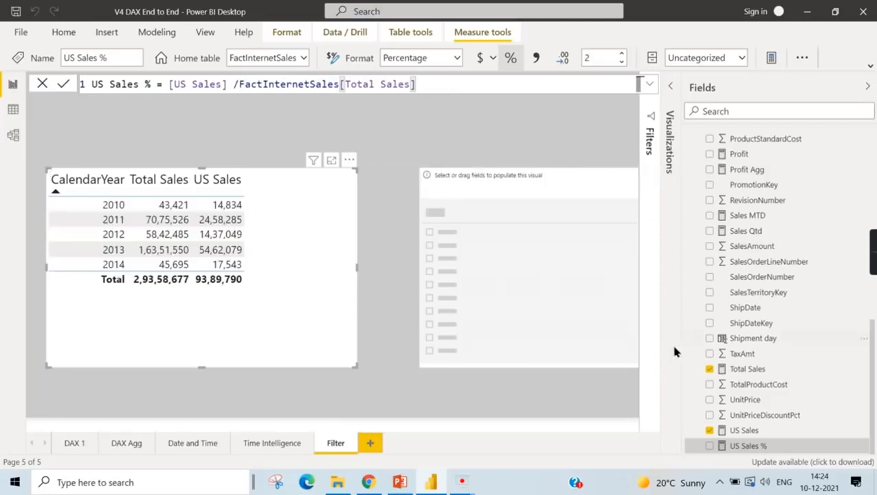
pyautogui.click(710, 446)
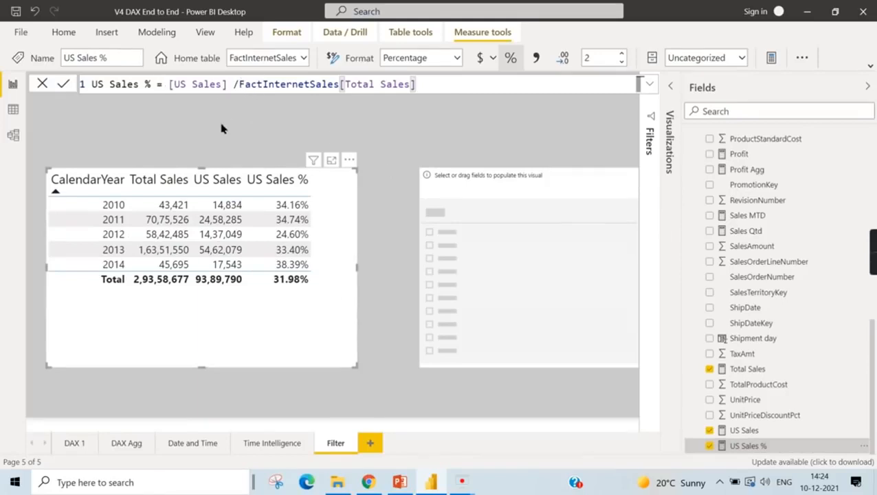
# - Rewrite the US Sales % formula as Divide([US Sales] ,FactInternetSales[Total Sales]) and commit it
pyautogui.click(204, 82)
pyautogui.write('Divie')
pyautogui.press('BackSpace')
pyautogui.write('de(')
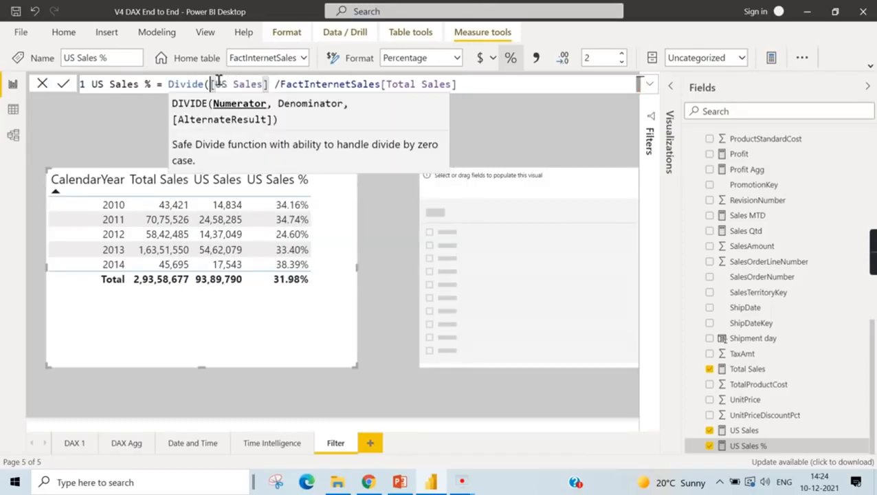
pyautogui.click(280, 86)
pyautogui.press('BackSpace')
pyautogui.write(',')
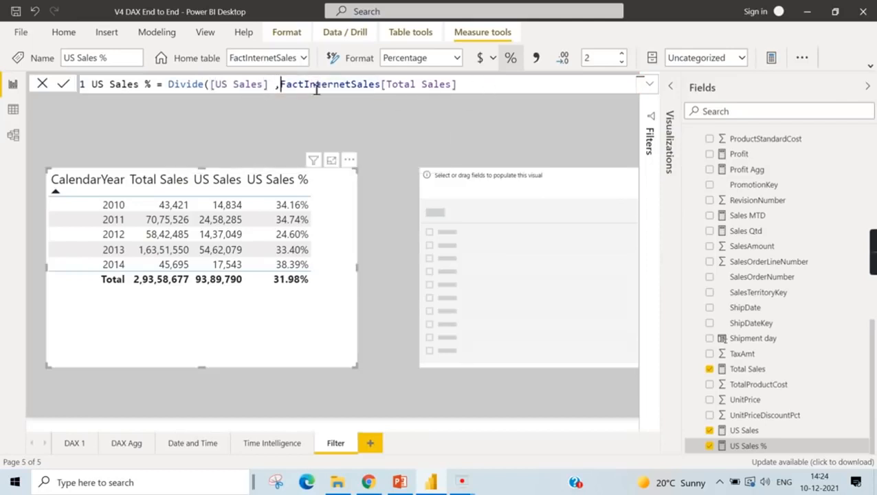
pyautogui.click(492, 85)
pyautogui.write(')')
pyautogui.press('Return')
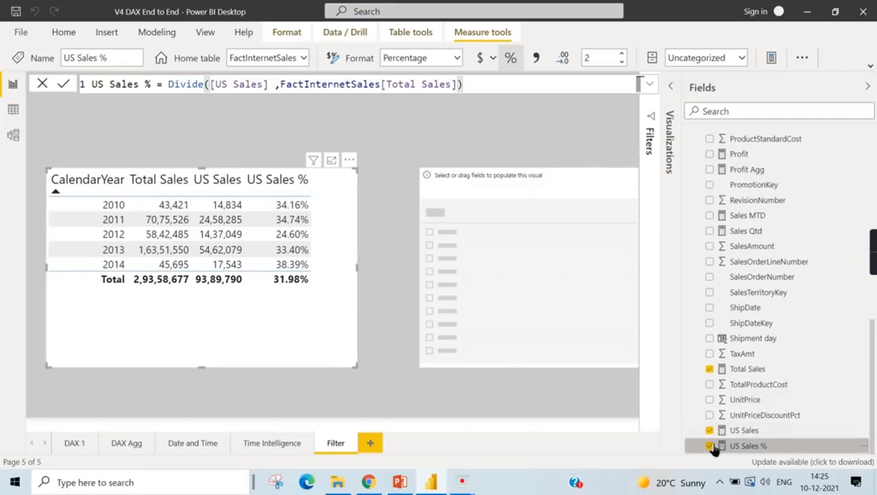
# - Remove the US Sales % measure from the CalendarYear table visual
pyautogui.click(383, 270)
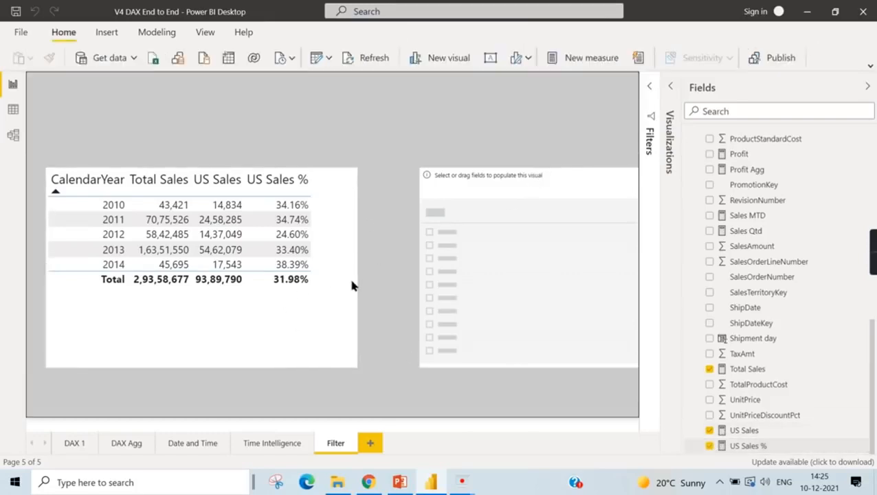
pyautogui.click(348, 276)
pyautogui.click(710, 446)
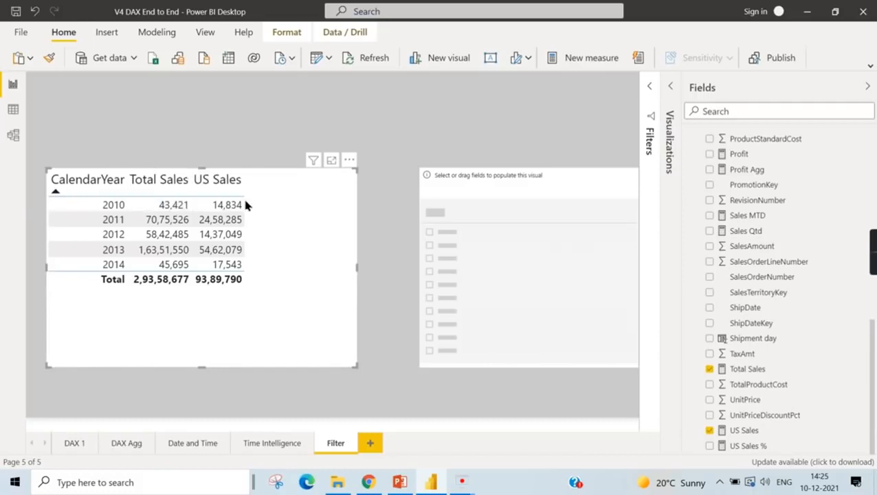
# - Fill the empty slicer with the SalesTerritoryCountry field from the DimSalesTerritory table
pyautogui.click(531, 178)
pyautogui.scroll(5, 832, 256)
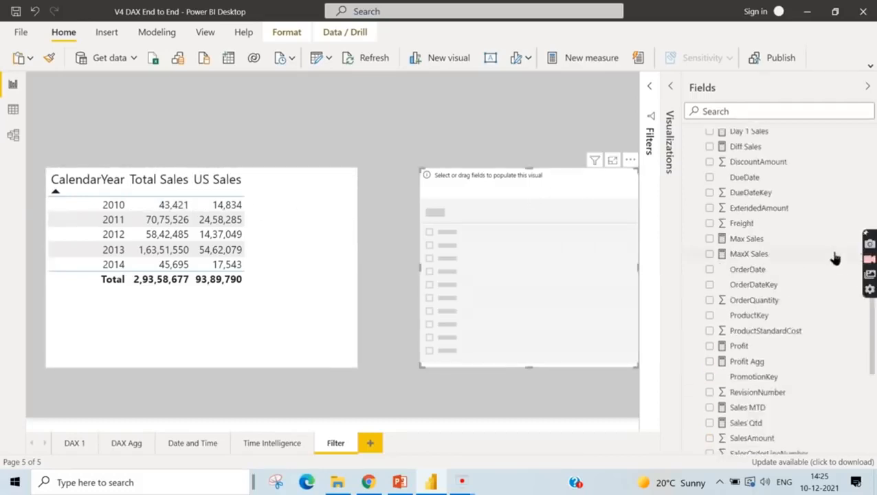
pyautogui.scroll(5, 782, 204)
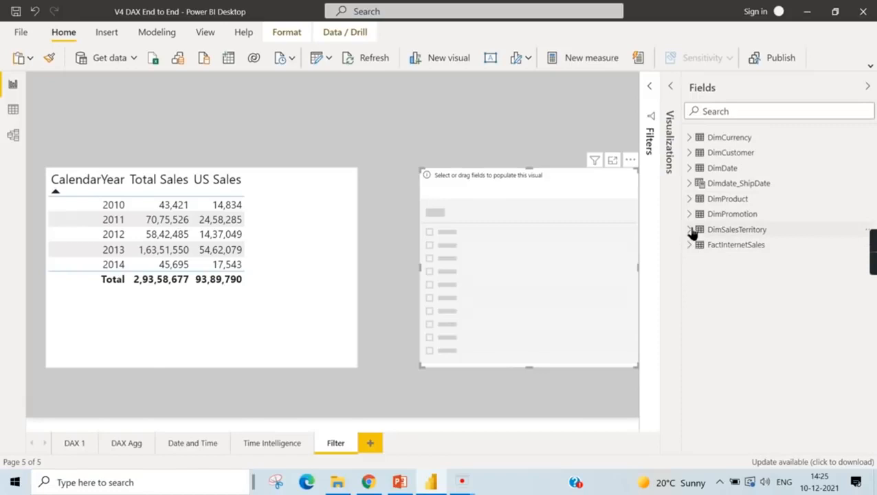
pyautogui.click(691, 230)
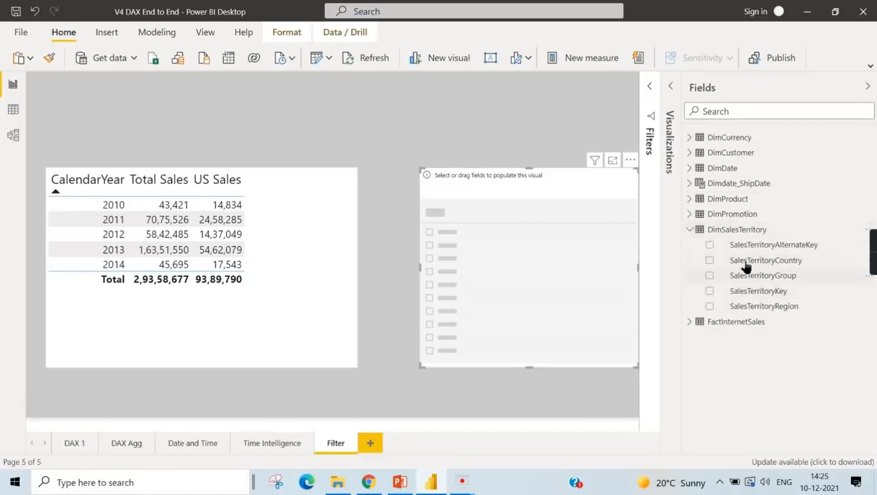
pyautogui.moveTo(715, 260); pyautogui.dragTo(500, 209)
pyautogui.moveTo(750, 260); pyautogui.dragTo(631, 259)
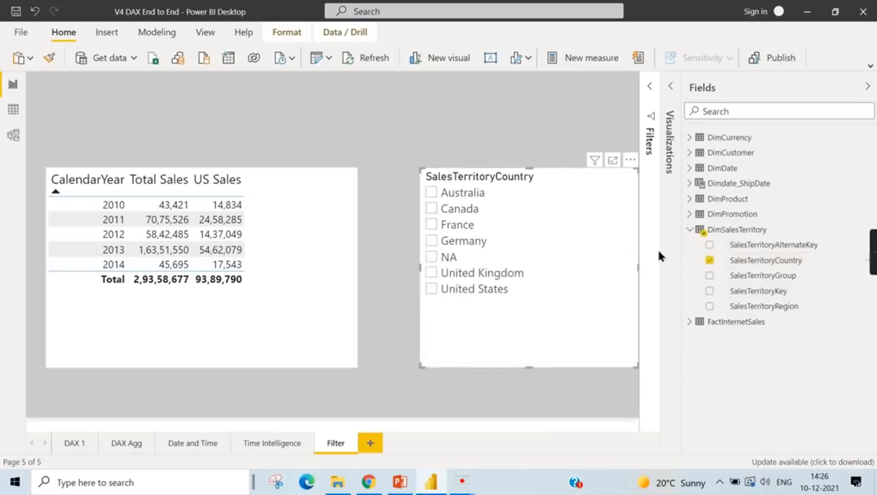
# - Filter the year table by Australia, Canada and United States in turn to compare Total Sales with US Sales
pyautogui.click(473, 195)
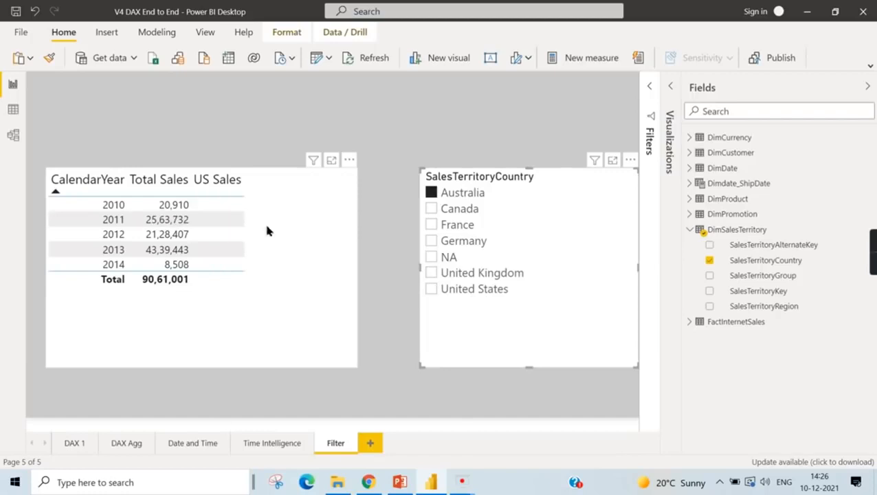
pyautogui.click(438, 197)
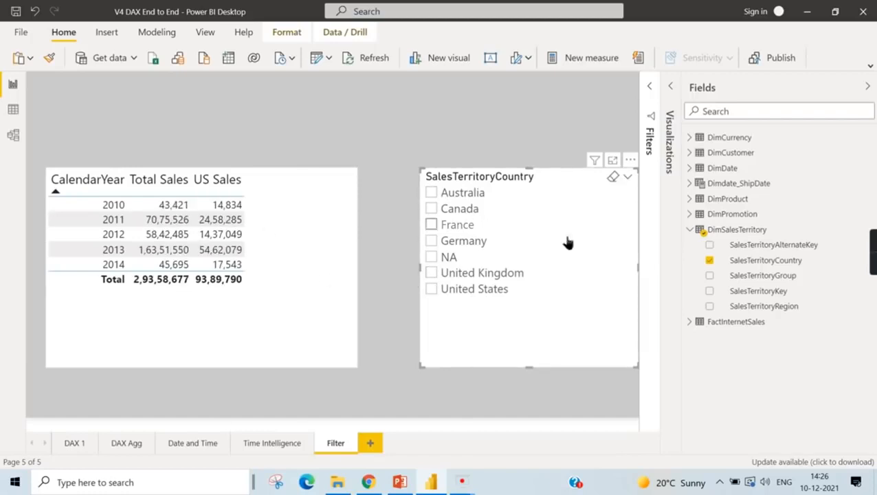
pyautogui.click(690, 231)
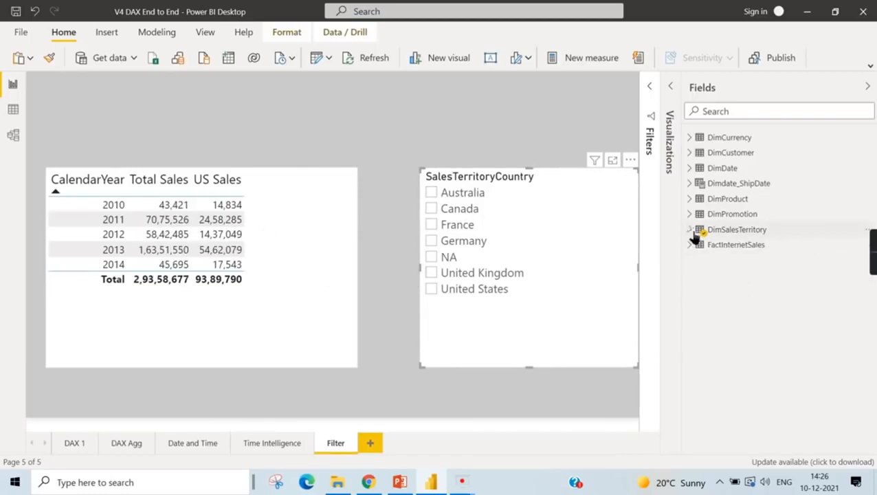
pyautogui.click(289, 222)
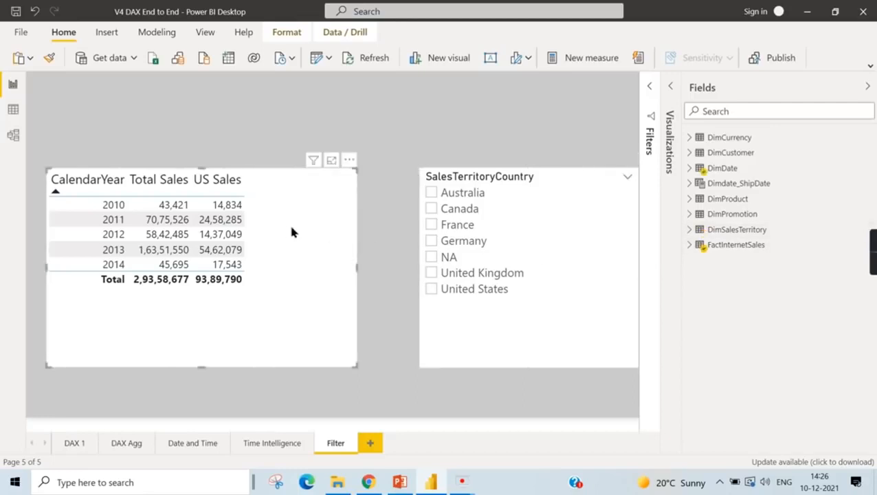
pyautogui.click(445, 199)
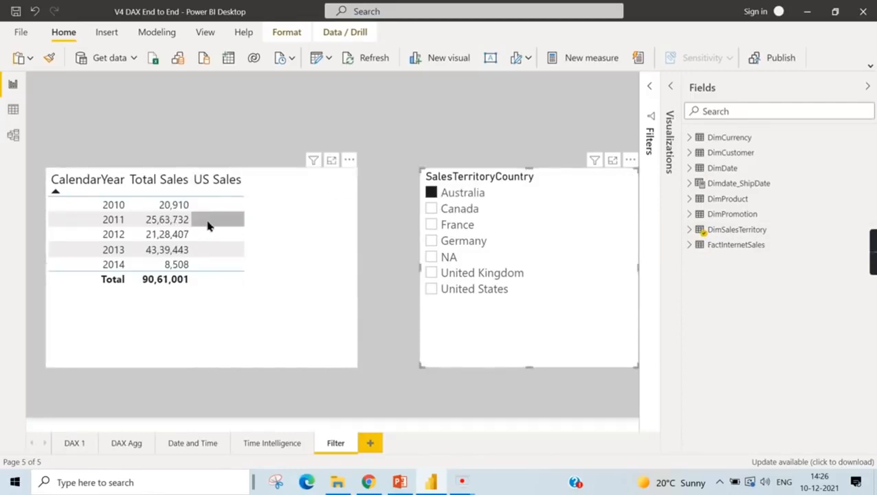
pyautogui.click(454, 210)
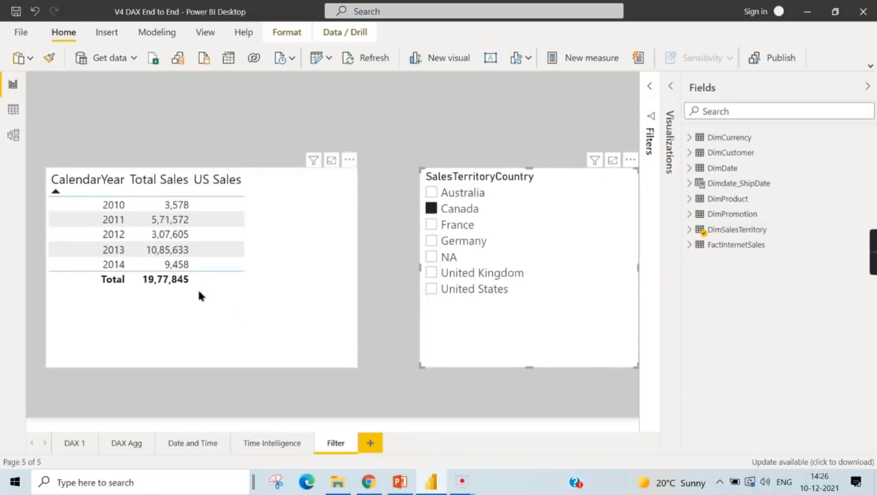
pyautogui.click(460, 293)
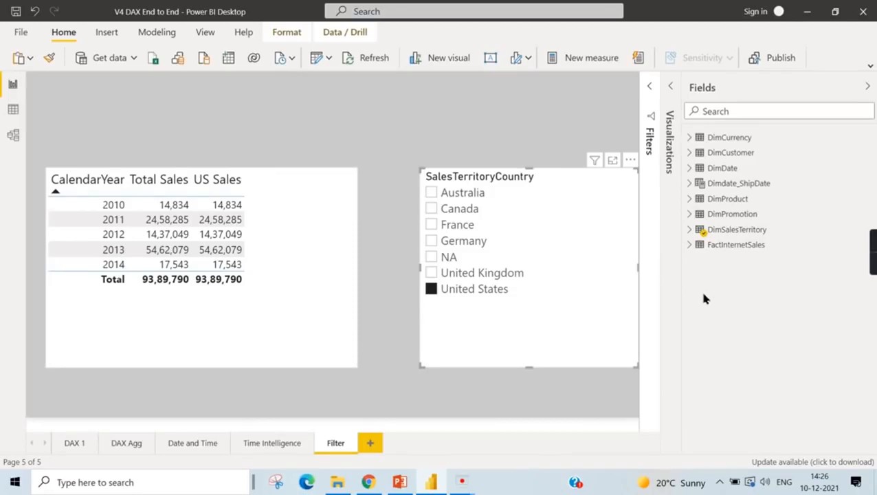
# - Display the US Sales formula from FactInternetSales for review and clear the United States selection in the country slicer
pyautogui.click(691, 246)
pyautogui.scroll(-10, 836, 291)
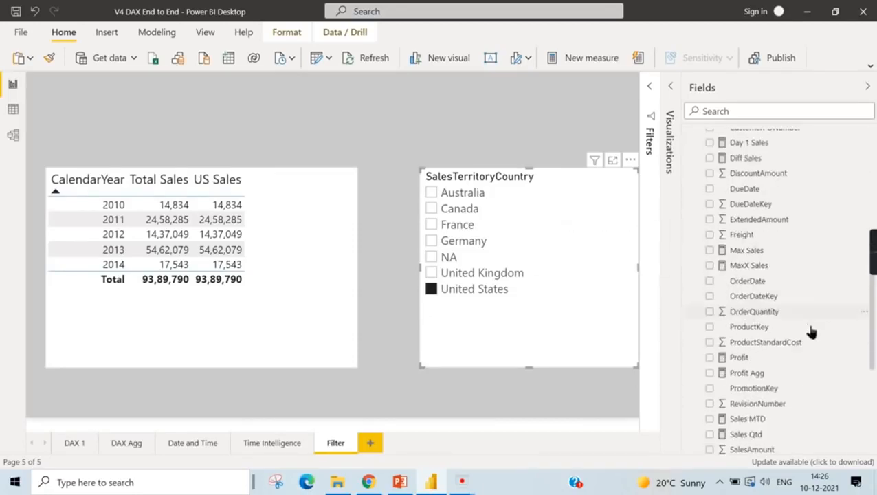
pyautogui.click(856, 430)
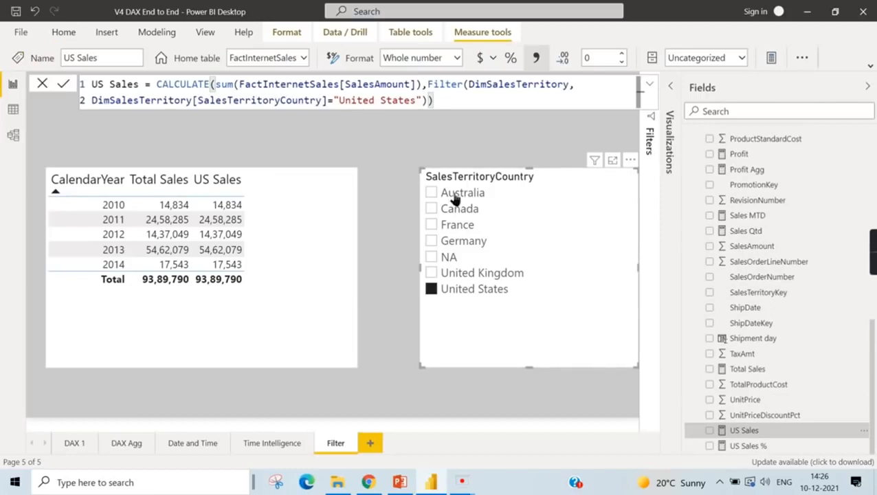
pyautogui.click(217, 91)
pyautogui.click(444, 290)
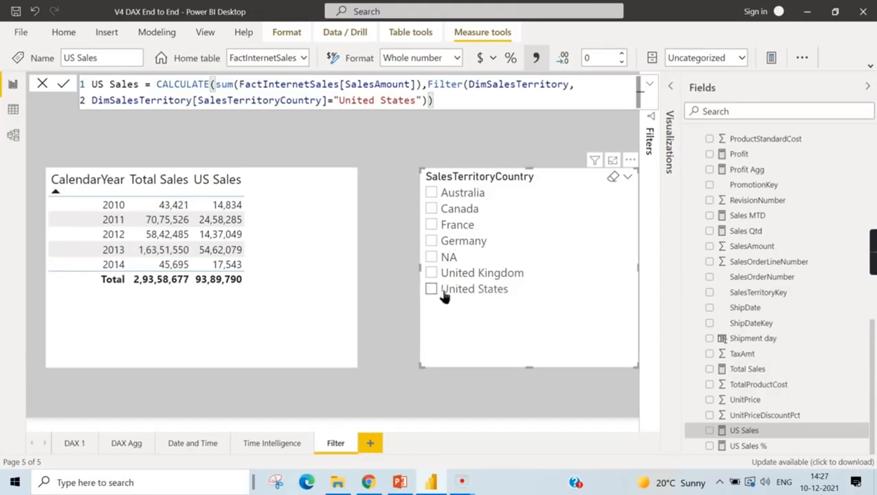
# - Check US Sales for Australia, Canada, France and Germany in turn with the country slicer, and clear the selection
pyautogui.click(464, 196)
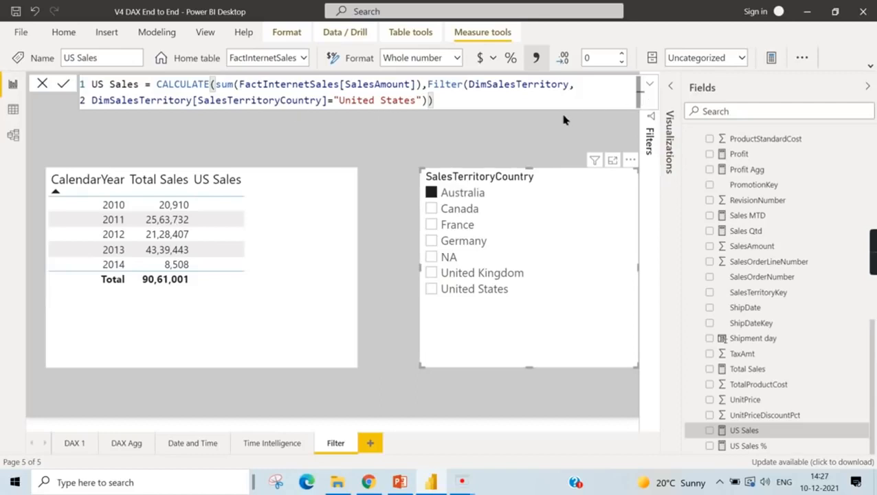
pyautogui.click(472, 213)
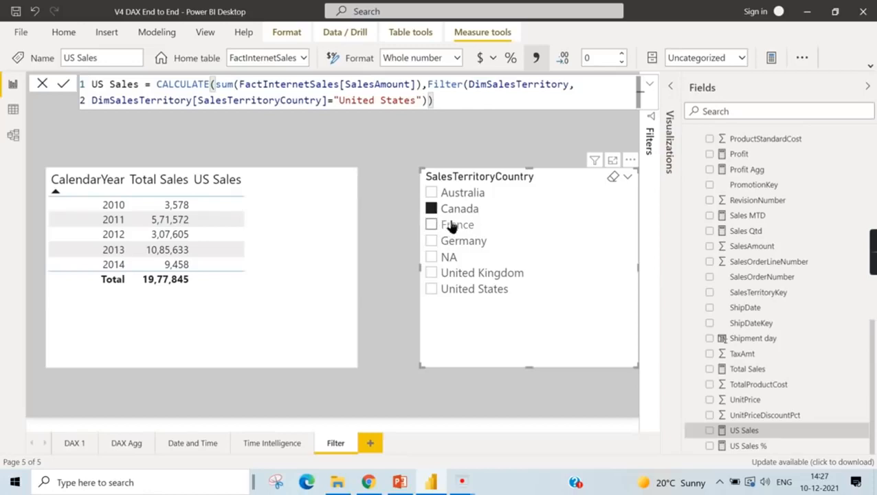
pyautogui.click(460, 225)
pyautogui.click(456, 244)
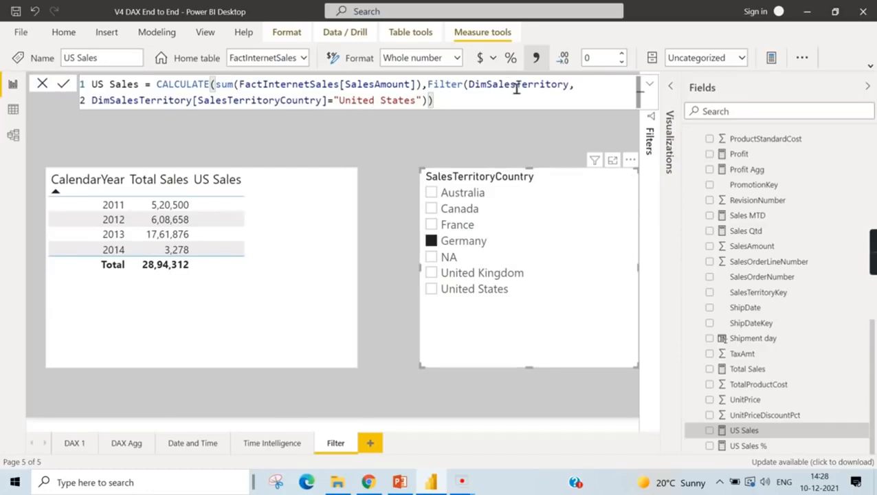
pyautogui.click(447, 245)
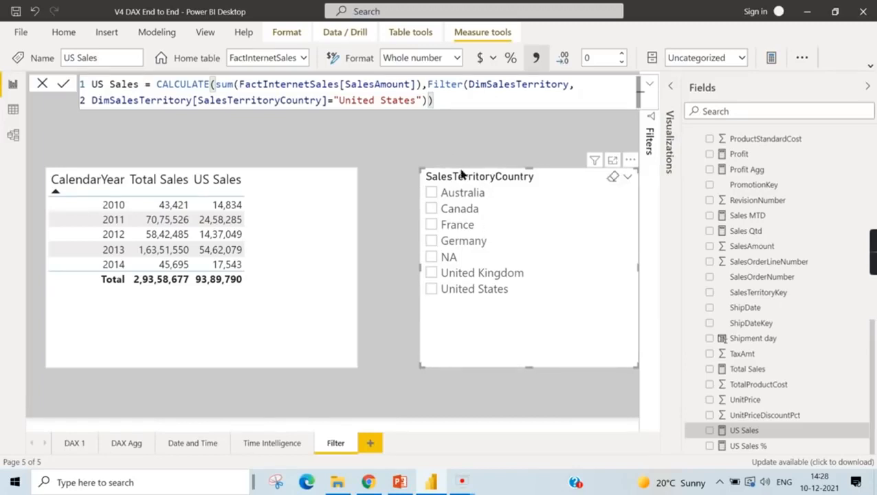
# - Wrap DimSalesTerritory in ALL() inside the FILTER of the US Sales measure and commit the formula
pyautogui.click(469, 85)
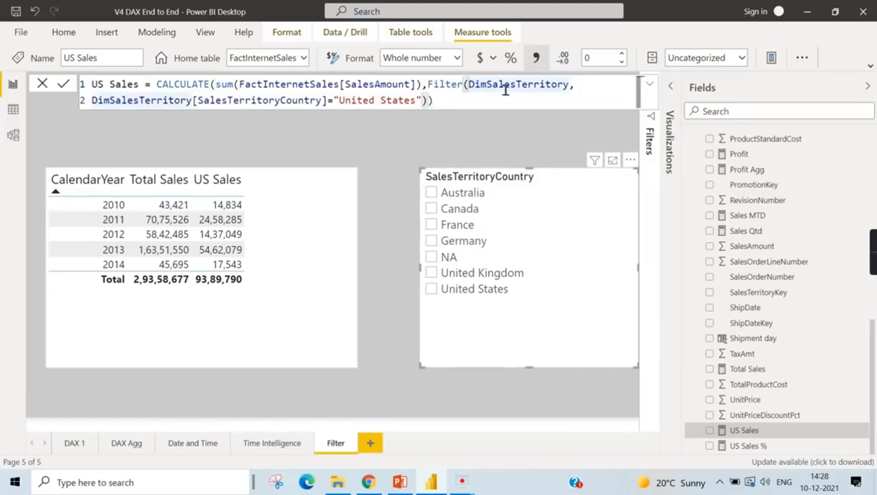
pyautogui.write('ALL')
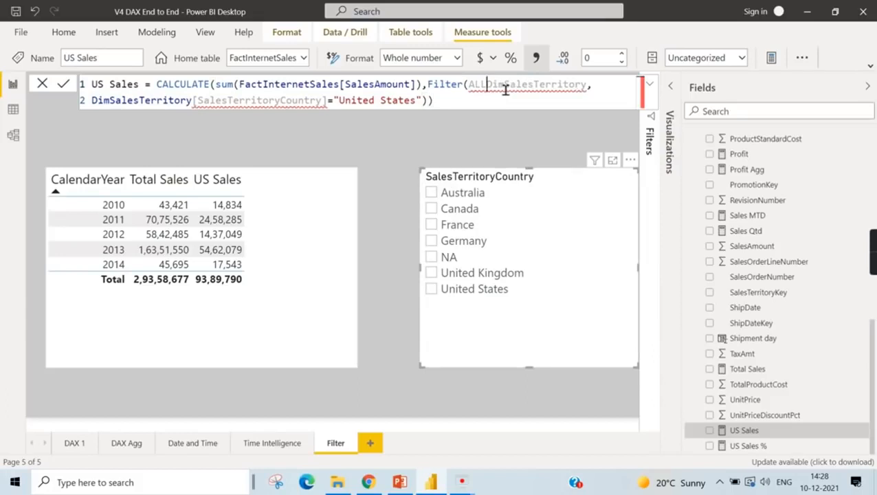
pyautogui.write('(')
pyautogui.click(618, 84)
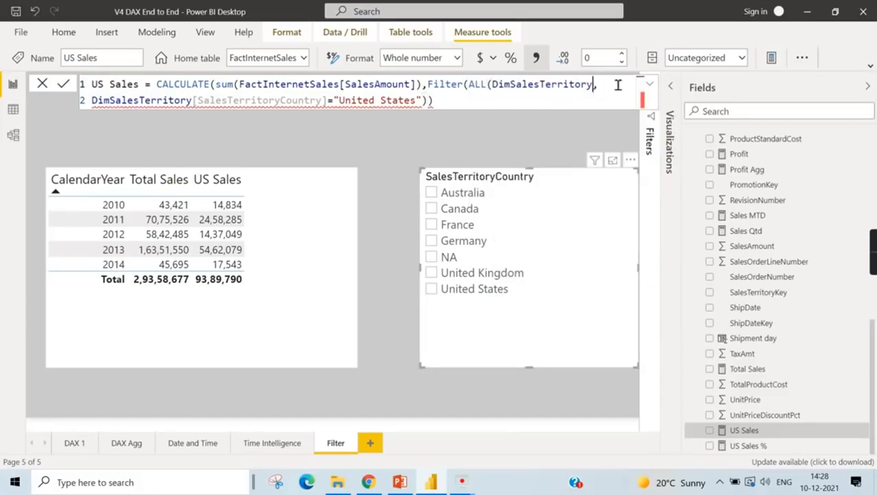
pyautogui.write(')')
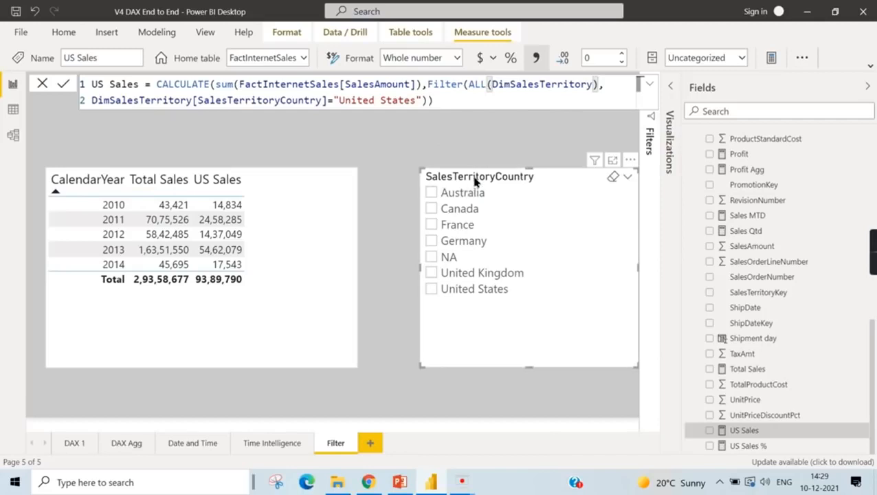
pyautogui.click(476, 89)
pyautogui.press('Return')
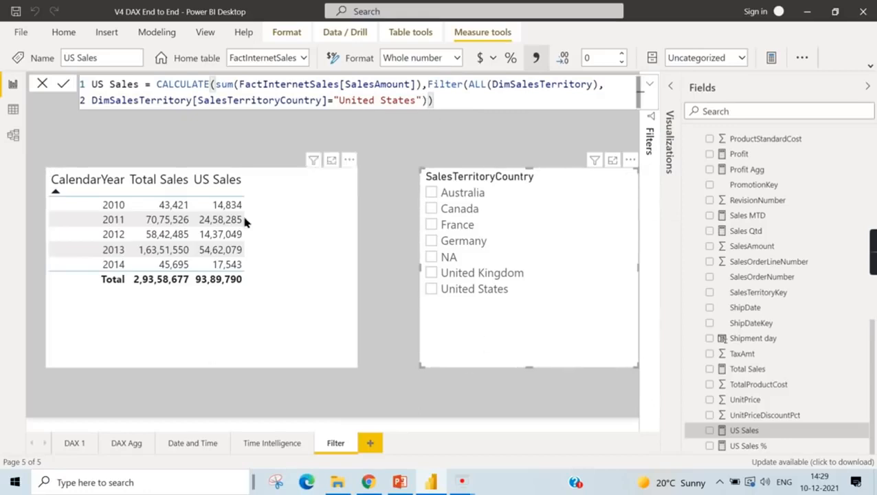
# - Check US Sales with Australia selected in the country slicer and consult the Filter Functions in DAX slide in PowerPoint
pyautogui.click(447, 198)
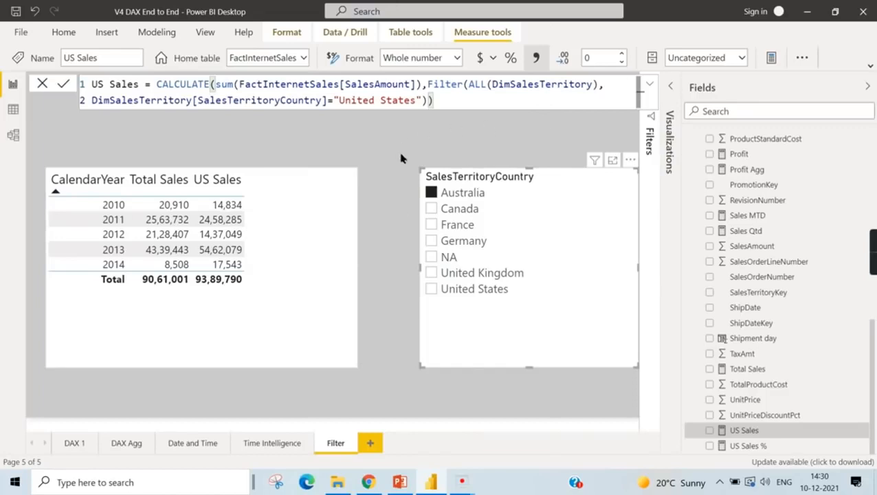
pyautogui.click(400, 482)
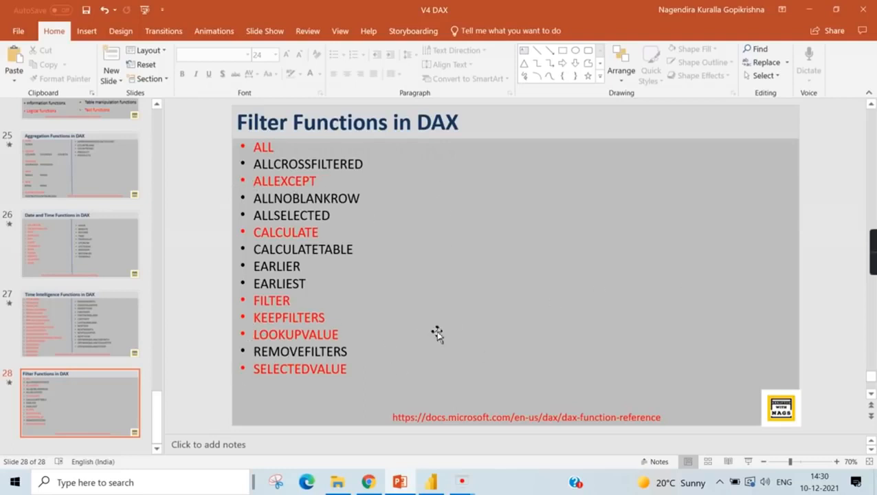
pyautogui.hotkey('alt', 'Tab')
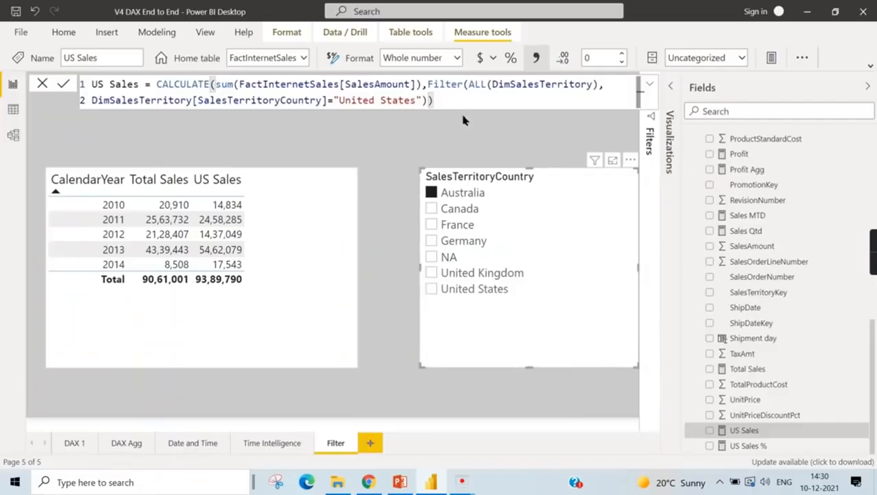
pyautogui.click(460, 198)
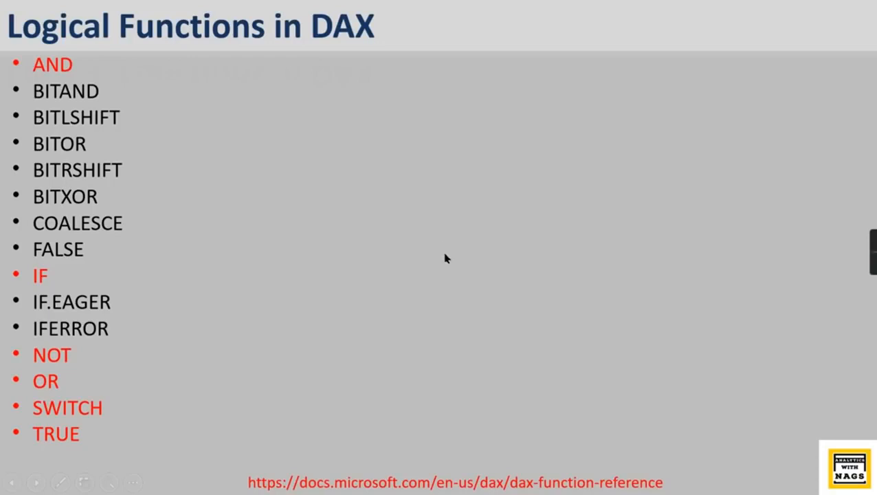
# - Leave the slide show for Power BI Desktop, review the Filter page, and select the year table on the Logical Functions page
pyautogui.press('Escape')
pyautogui.click(430, 482)
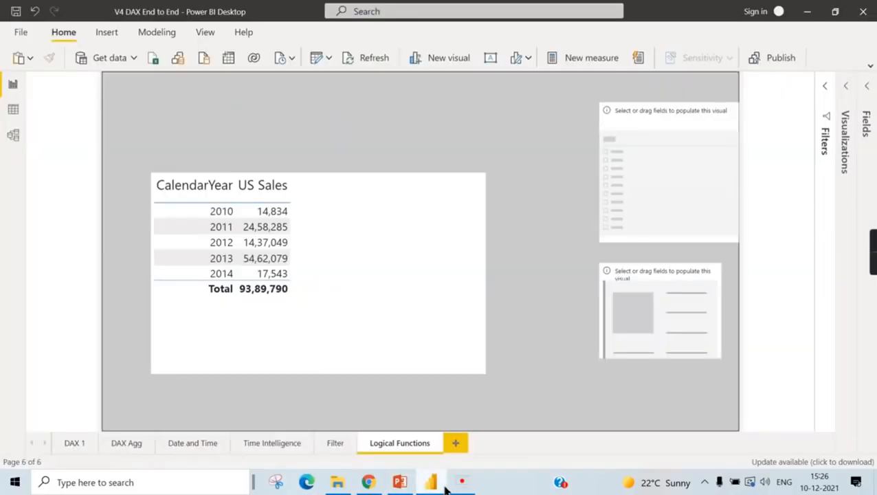
pyautogui.click(433, 289)
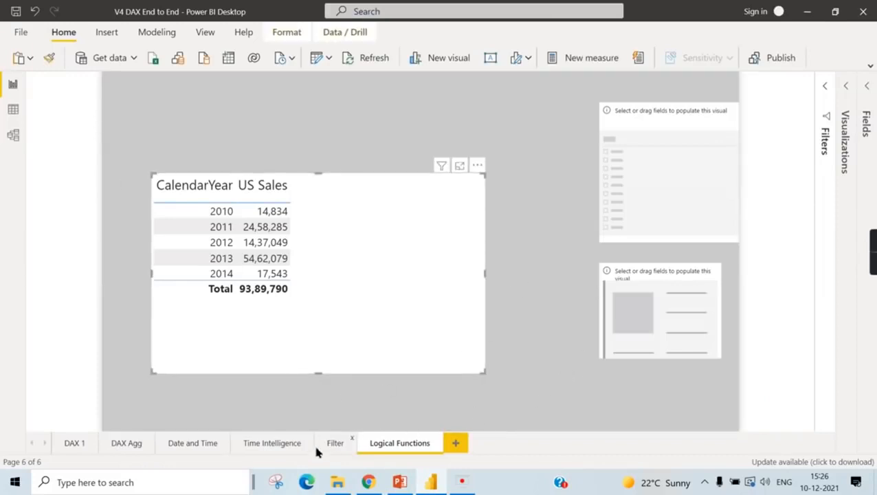
pyautogui.click(335, 445)
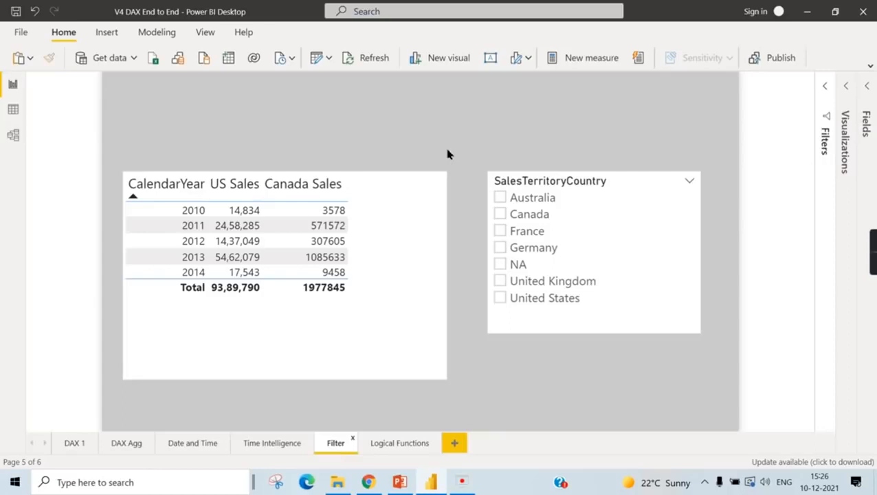
pyautogui.click(400, 443)
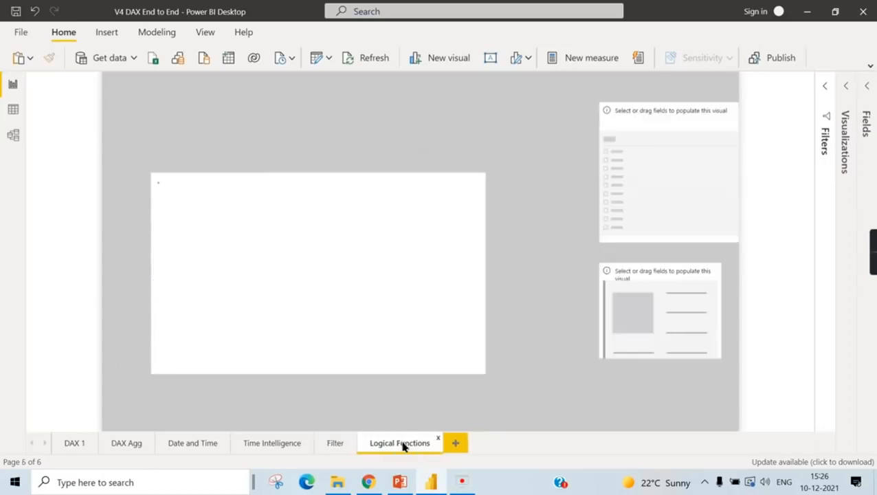
pyautogui.click(460, 331)
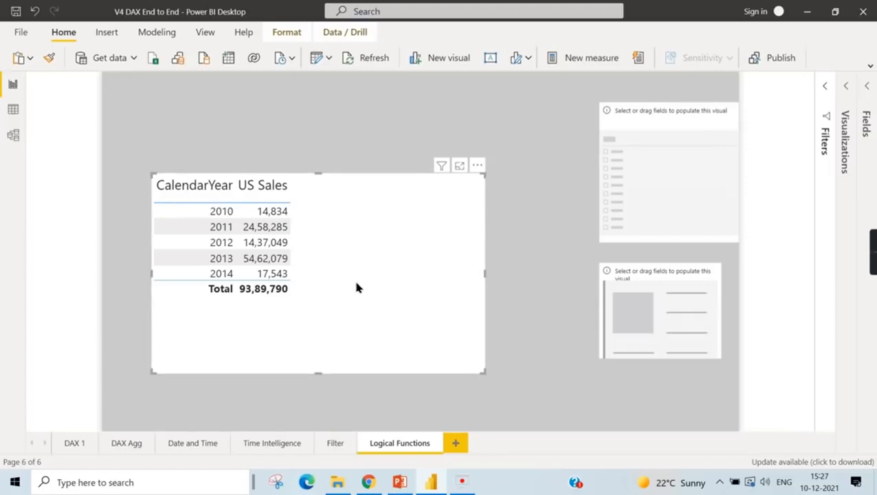
# - Create a new measure in the FactInternetSales table and name it Good Bad Year
pyautogui.click(867, 86)
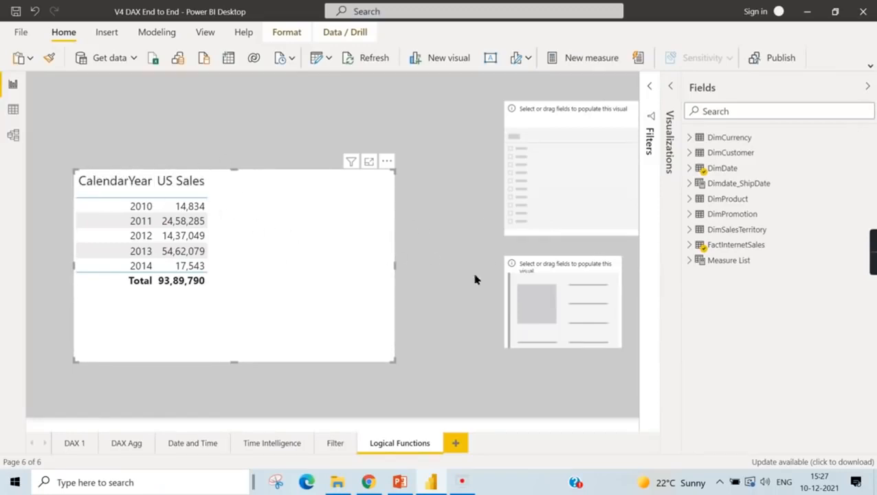
pyautogui.click(690, 247)
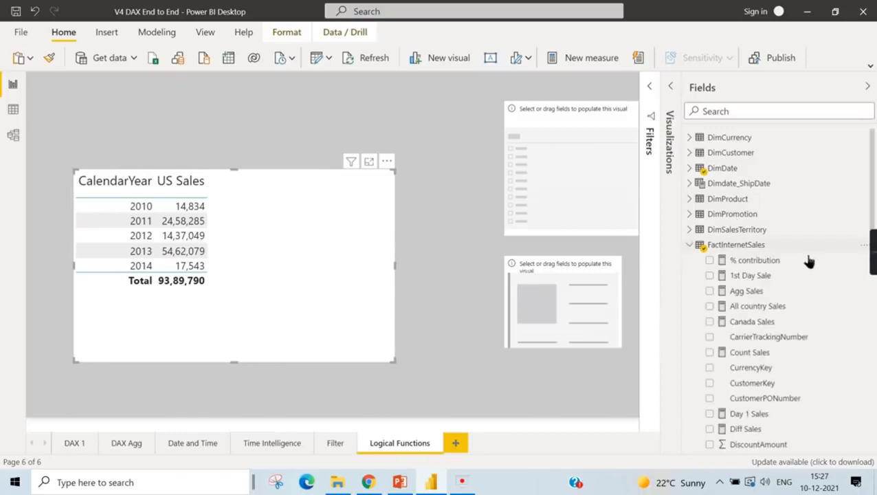
pyautogui.rightClick(740, 247)
pyautogui.click(777, 11)
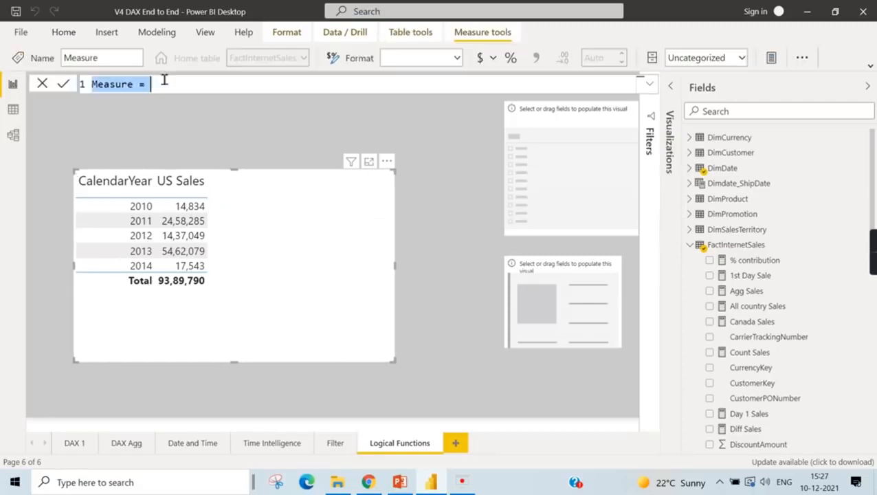
pyautogui.write('Good')
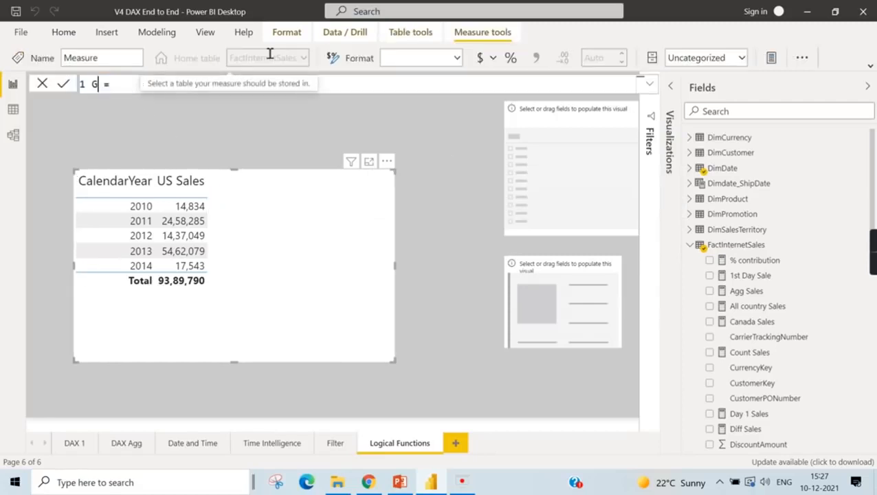
pyautogui.write(' Sales / B')
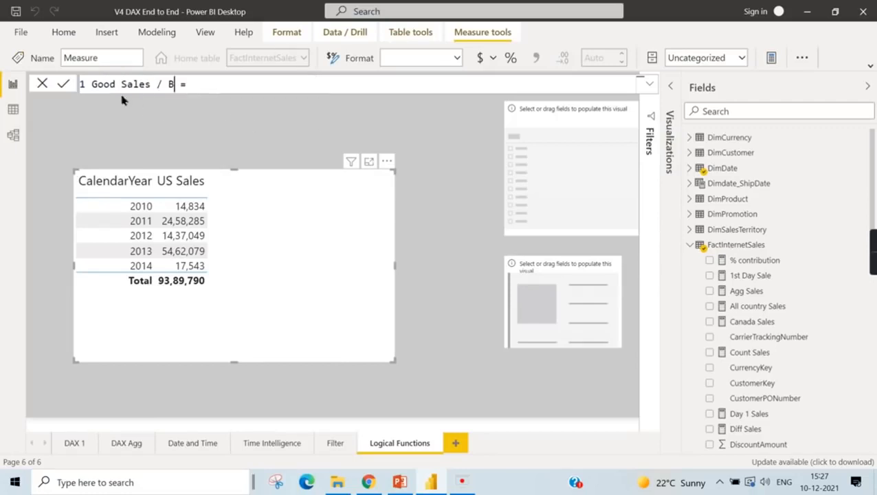
pyautogui.moveTo(122, 83); pyautogui.dragTo(172, 81)
pyautogui.write('Bad Year = I')
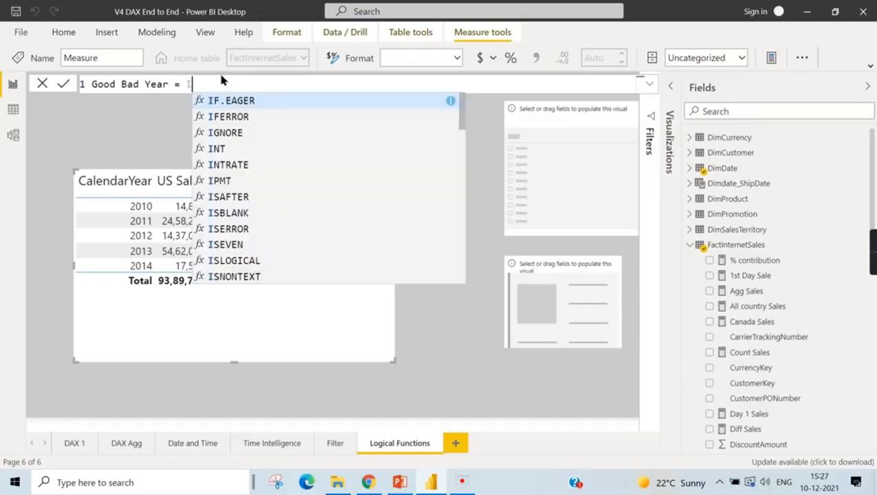
pyautogui.write('f( ')
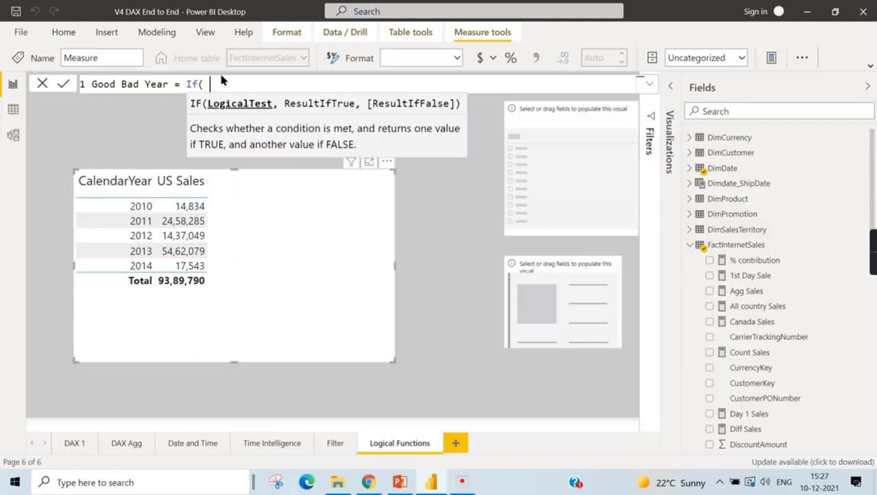
pyautogui.write('Us')
# - Begin the measure's formula with an IF function that tests whether [US Sales] is greater than 20000
pyautogui.write('Sal')
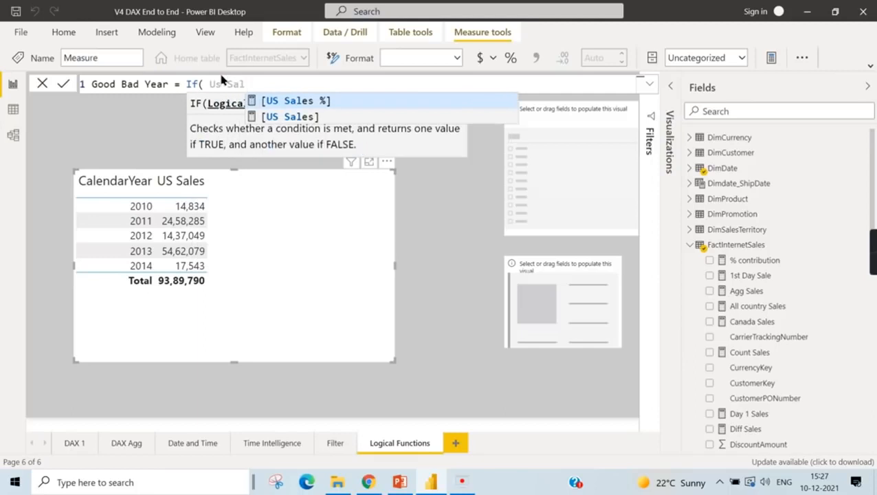
pyautogui.click(307, 117)
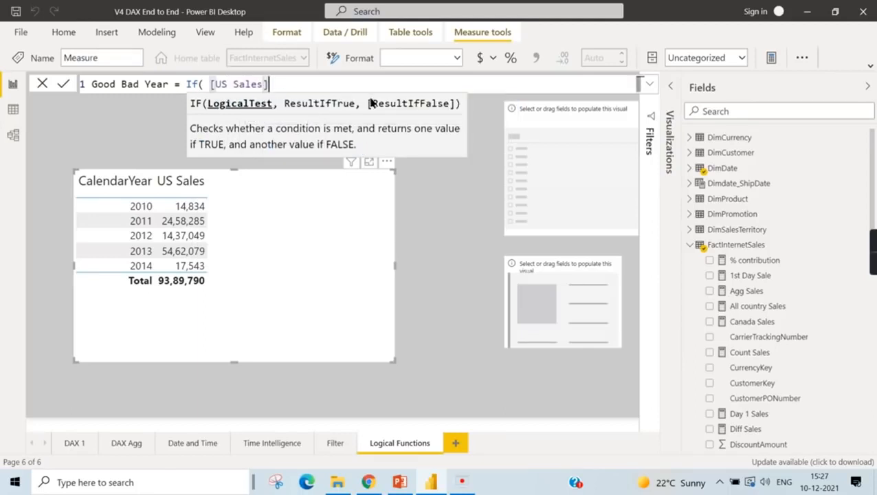
pyautogui.write('>20000')
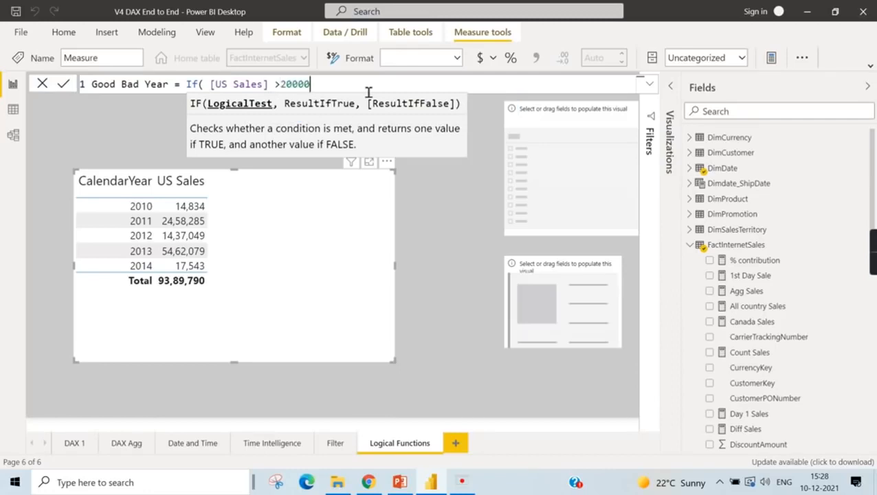
pyautogui.write(' ,')
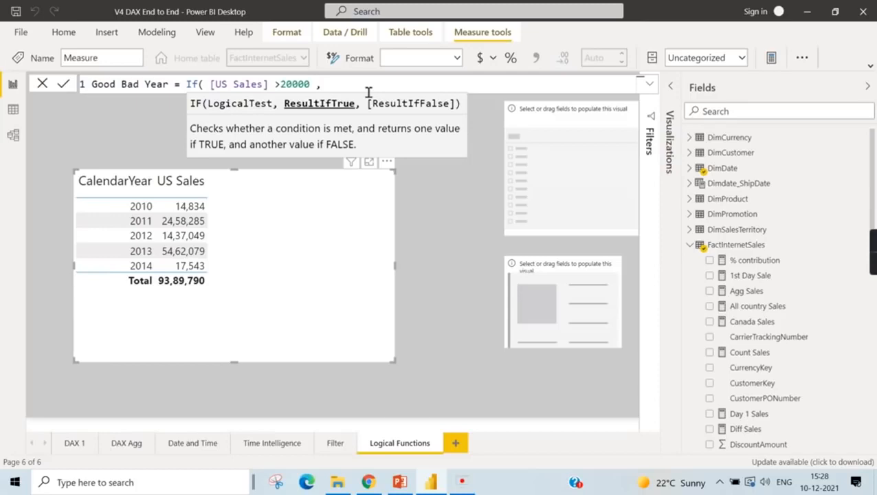
pyautogui.write('"Good" ,"Bad")')
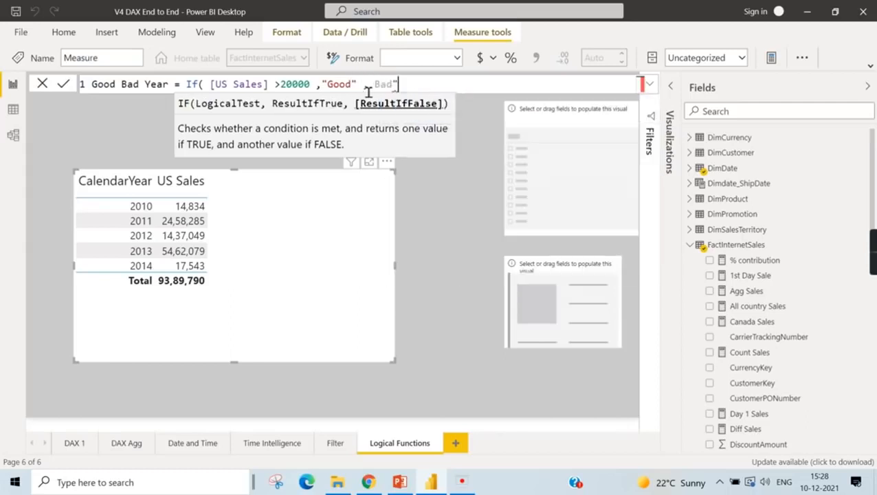
# - Complete the IF with "Good" as the true result and "Bad" as the false result, and commit the measure
pyautogui.press('Left')
pyautogui.press('Left')
pyautogui.press('Left')
pyautogui.press('Left')
pyautogui.press('Left')
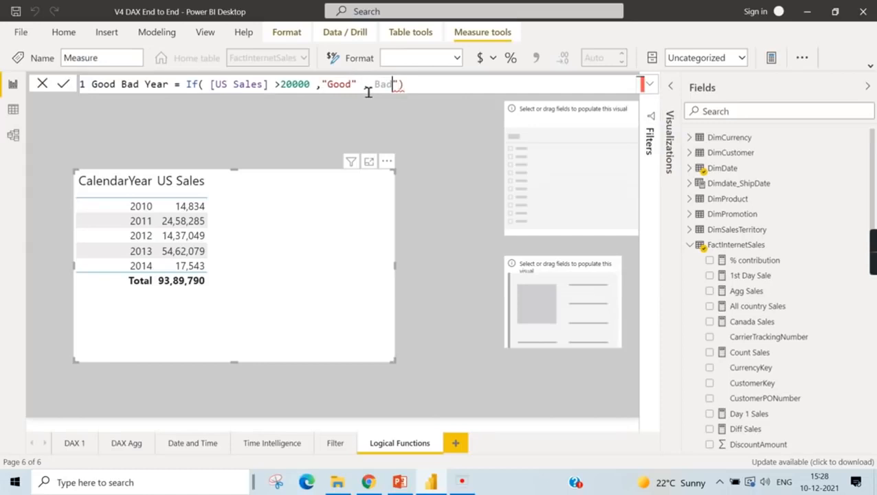
pyautogui.write('"')
pyautogui.press('Return')
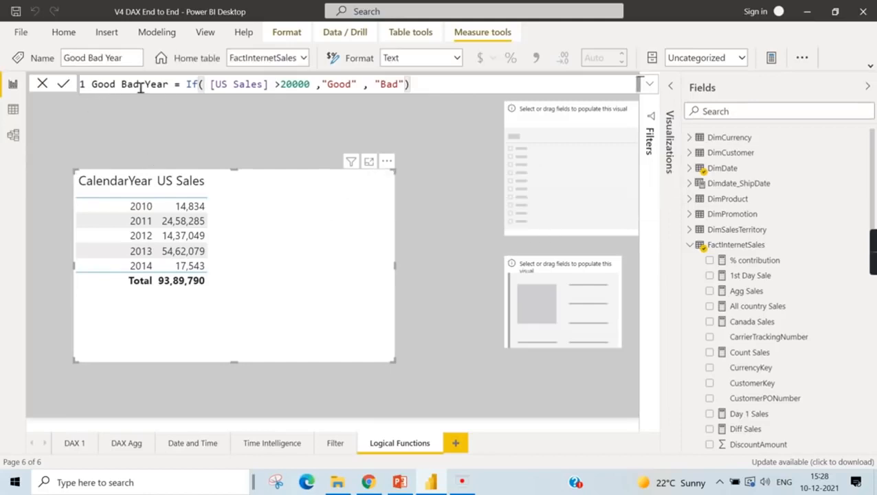
# - Rename the measure as Good / Bad Year in its formula and add it to the year table
pyautogui.click(122, 85)
pyautogui.write('/')
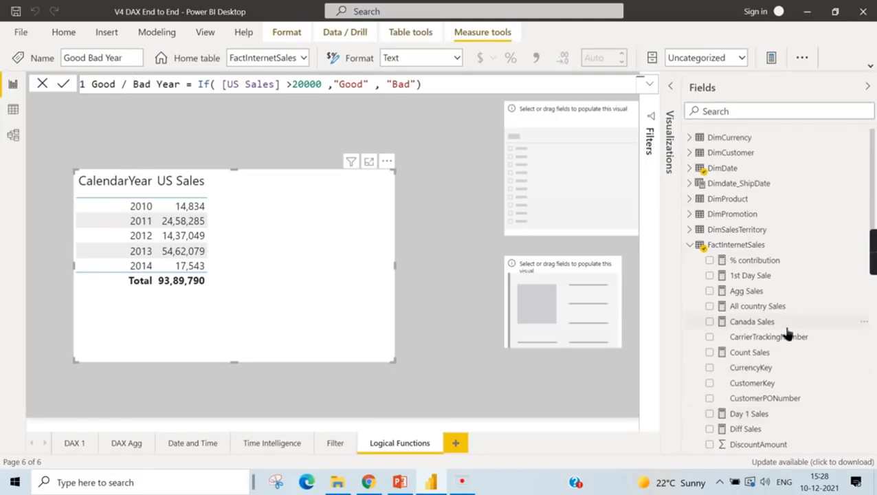
pyautogui.press('Return')
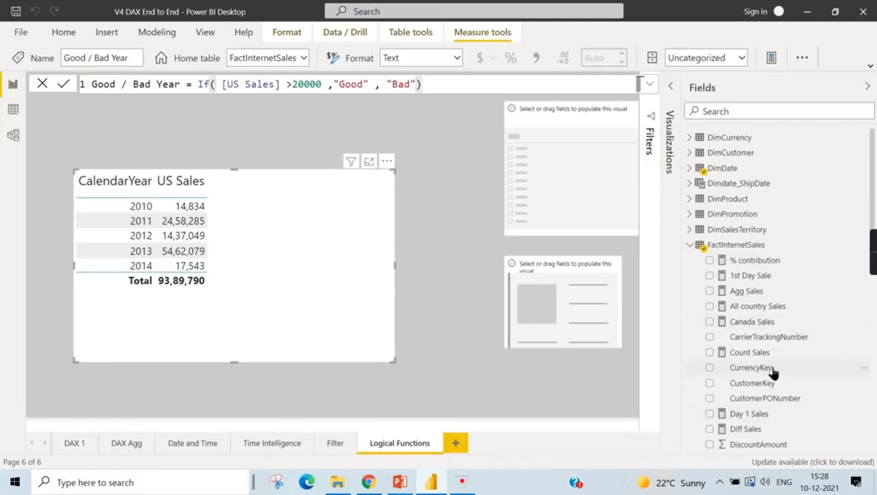
pyautogui.scroll(-3, 784, 379)
pyautogui.click(711, 330)
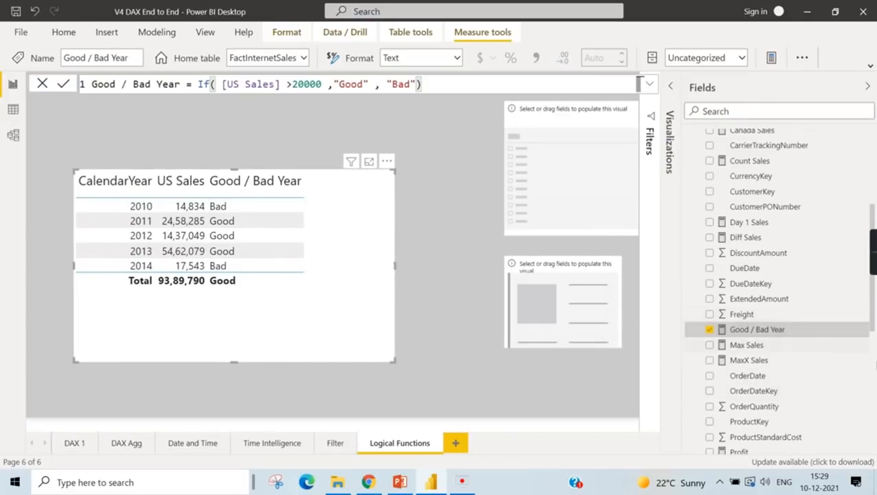
# - Display the Canada Sales formula and add the Canada Sales measure to the year table
pyautogui.scroll(3, 798, 372)
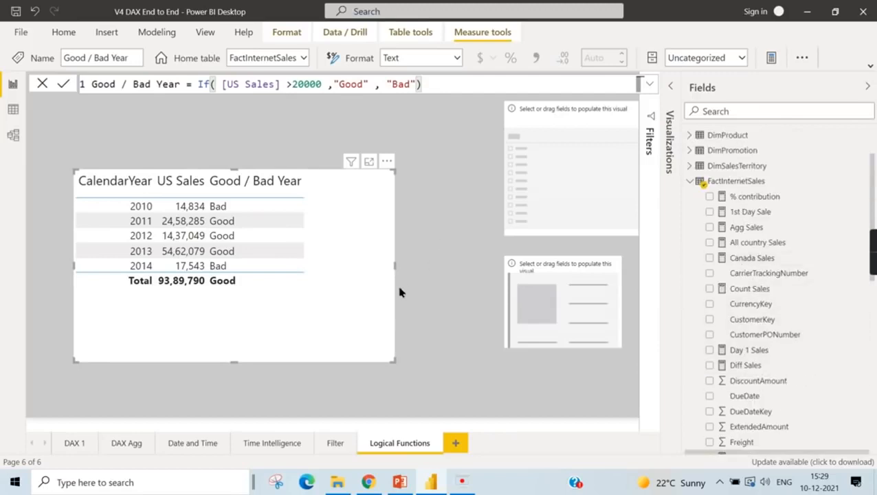
pyautogui.click(752, 258)
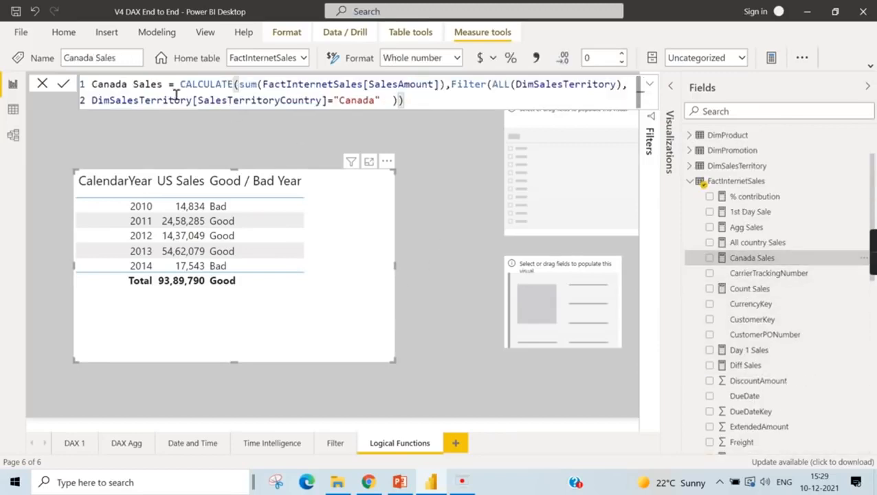
pyautogui.click(711, 259)
pyautogui.scroll(-5, 791, 398)
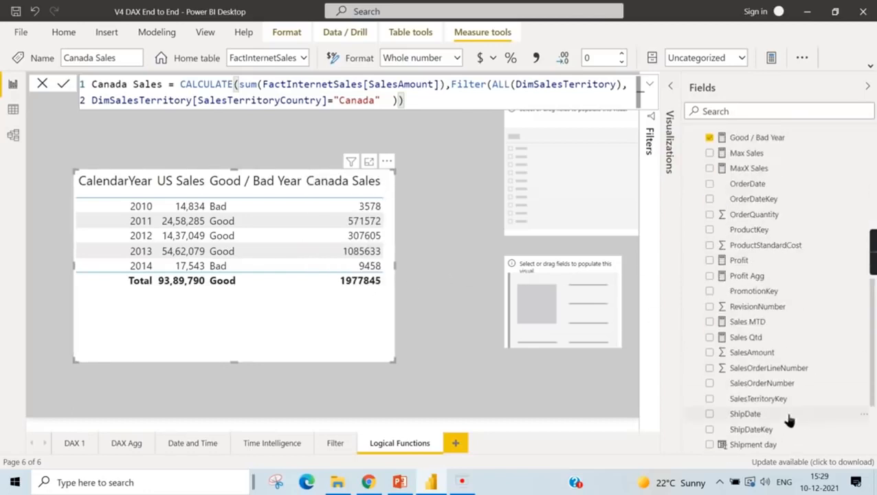
pyautogui.scroll(-2, 790, 420)
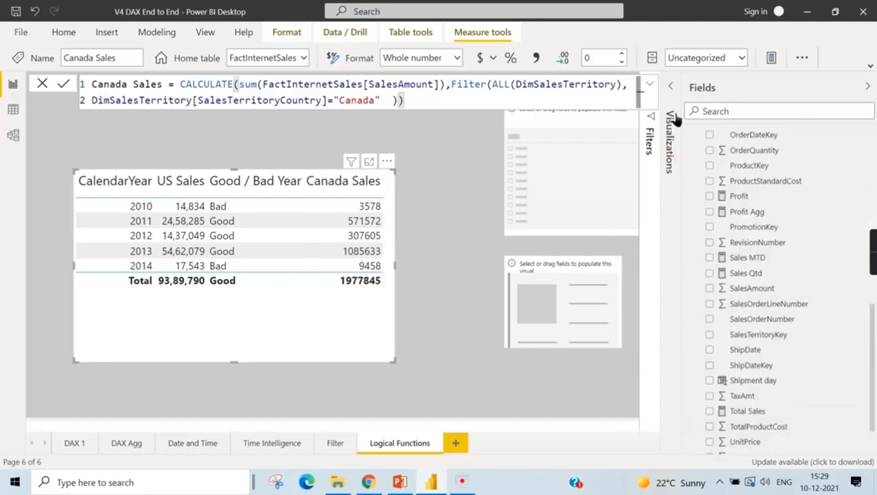
# - Move Canada Sales ahead of Good / Bad Year in the year table's columns
pyautogui.click(671, 86)
pyautogui.moveTo(617, 275); pyautogui.dragTo(619, 295)
# - In the Good / Bad Year formula, make the [US Sales] >20000 test the first argument of an AND function inside the IF
pyautogui.scroll(5, 776, 257)
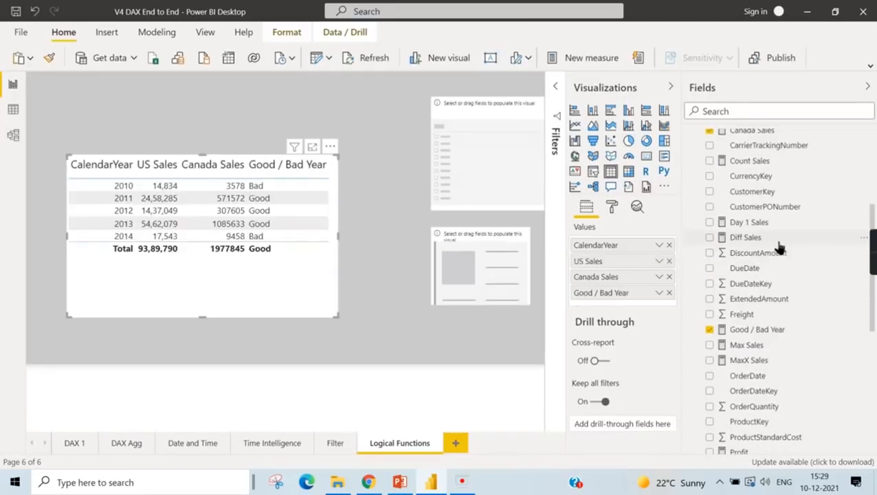
pyautogui.scroll(4, 779, 249)
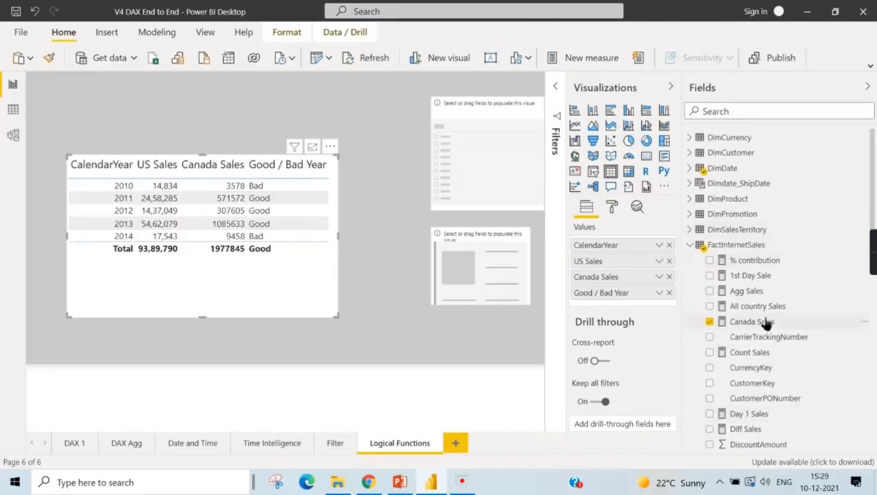
pyautogui.scroll(-3, 770, 344)
pyautogui.click(756, 392)
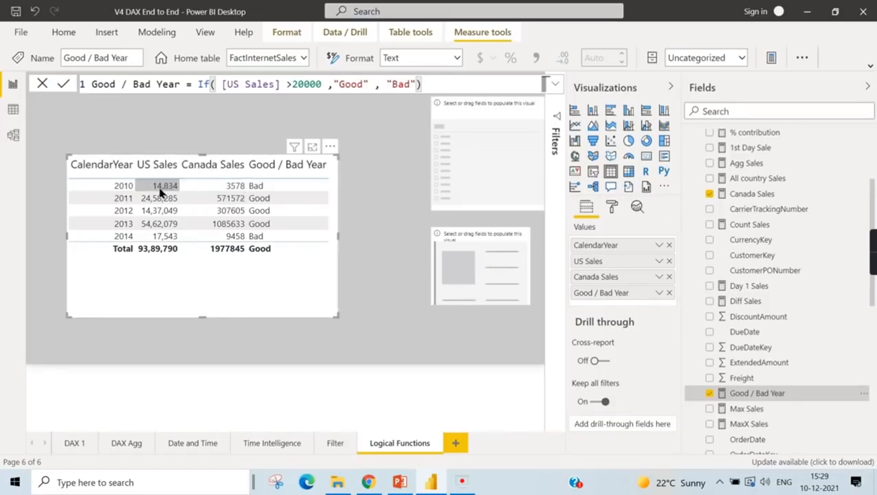
pyautogui.click(221, 86)
pyautogui.moveTo(286, 84); pyautogui.dragTo(328, 88)
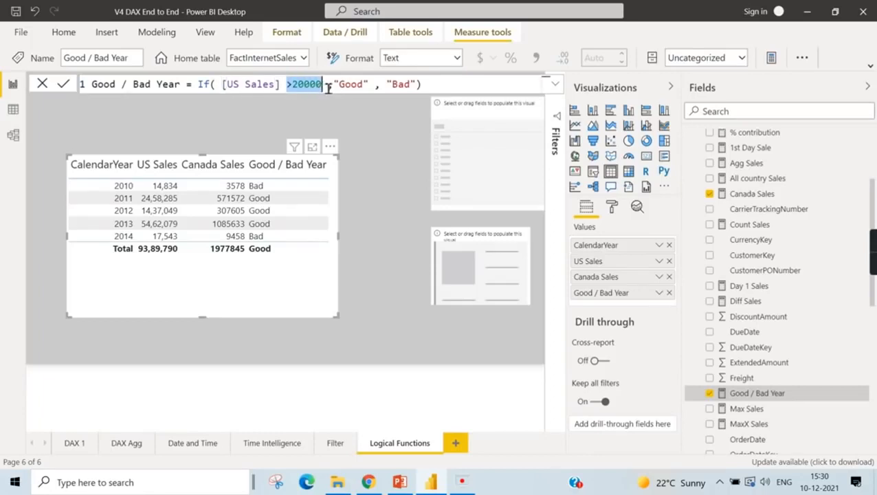
pyautogui.click(328, 86)
pyautogui.click(224, 84)
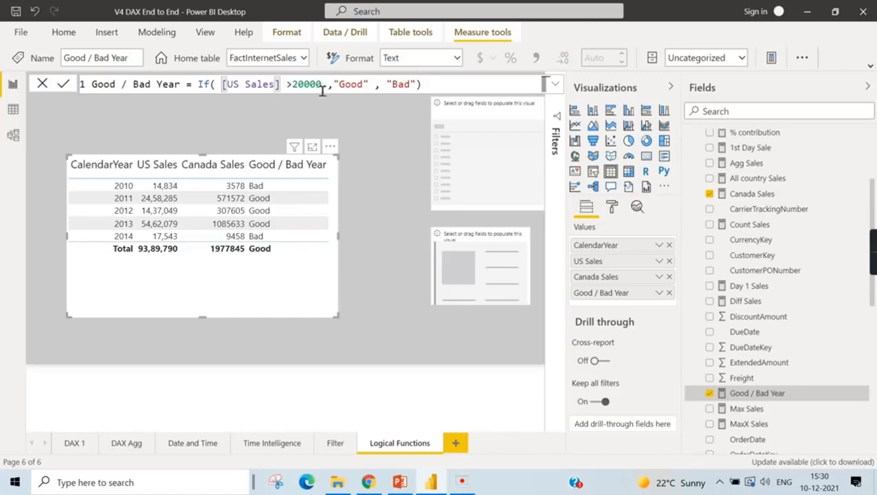
pyautogui.write('AND')
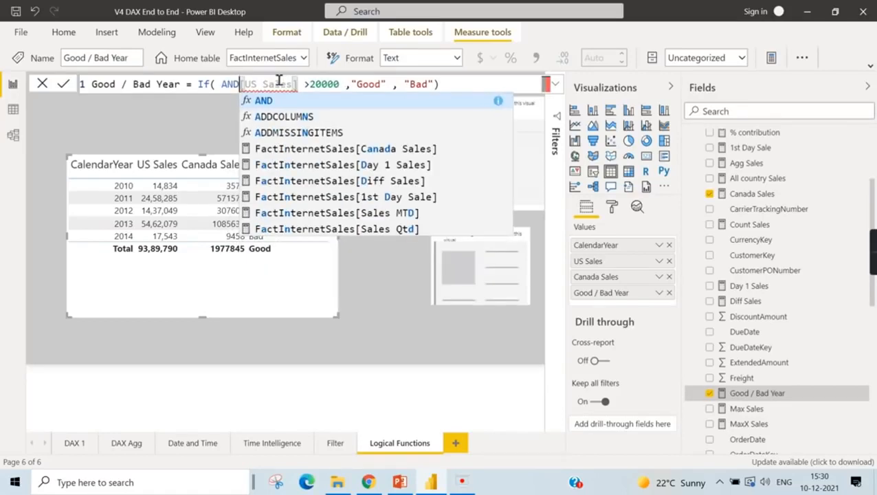
pyautogui.write('(')
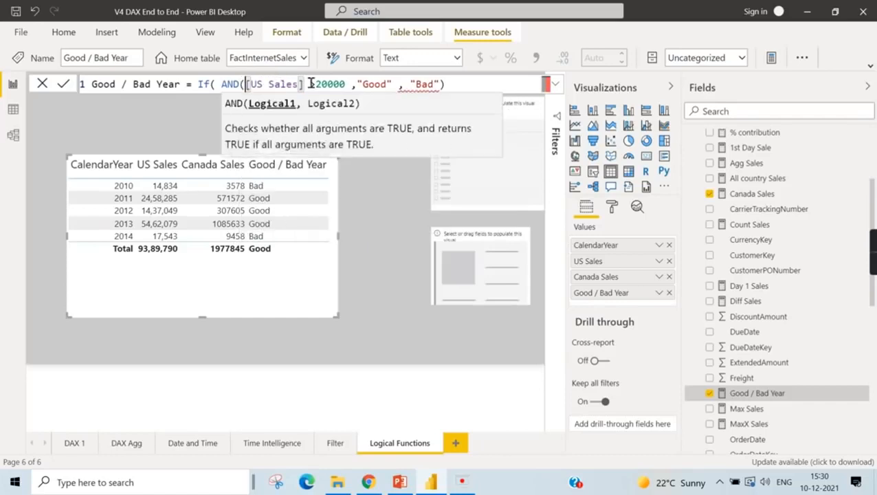
pyautogui.click(349, 86)
pyautogui.write(',')
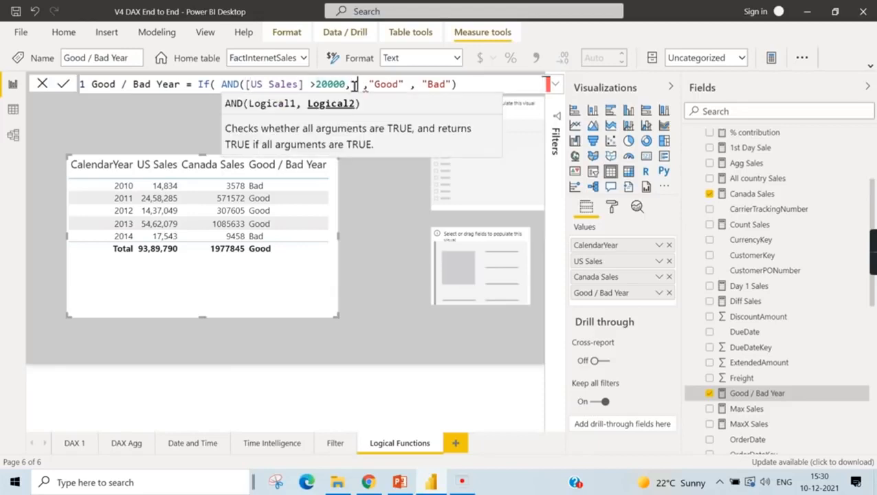
pyautogui.write(' Cand')
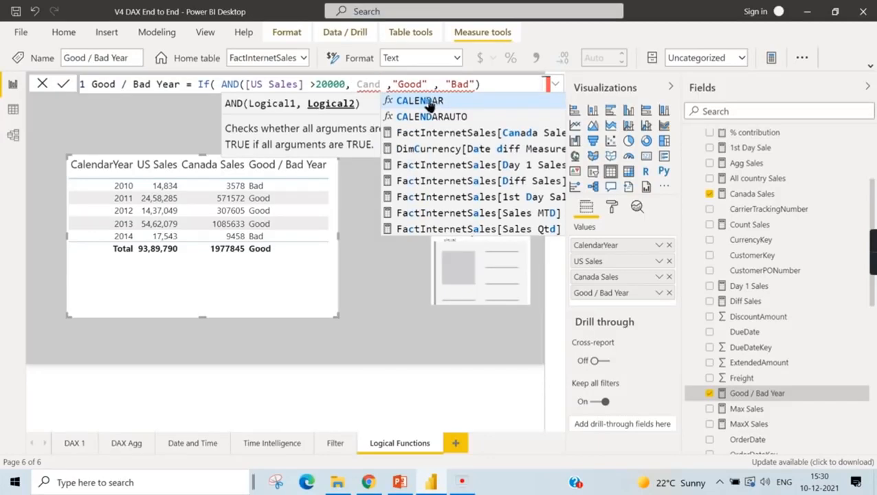
# - Enter FactInternetSales[Canada Sales] >10000 as the second AND condition and close the AND function
pyautogui.press('BackSpace')
pyautogui.write('ada')
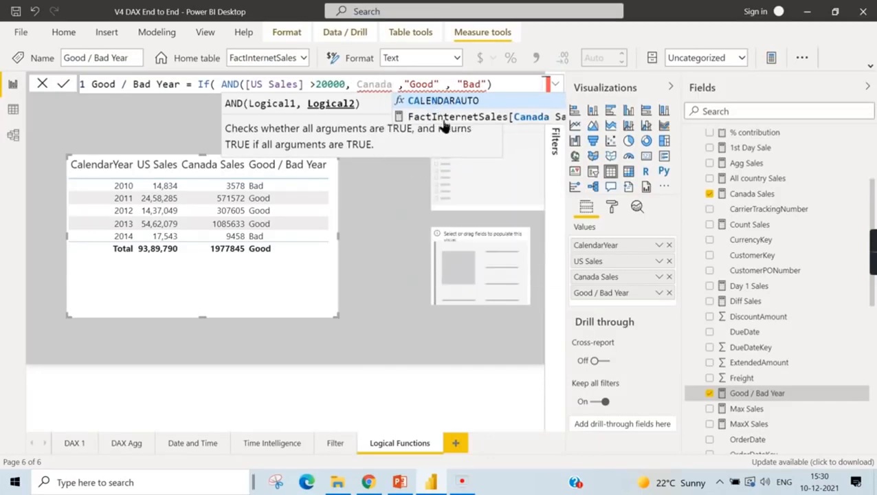
pyautogui.click(443, 123)
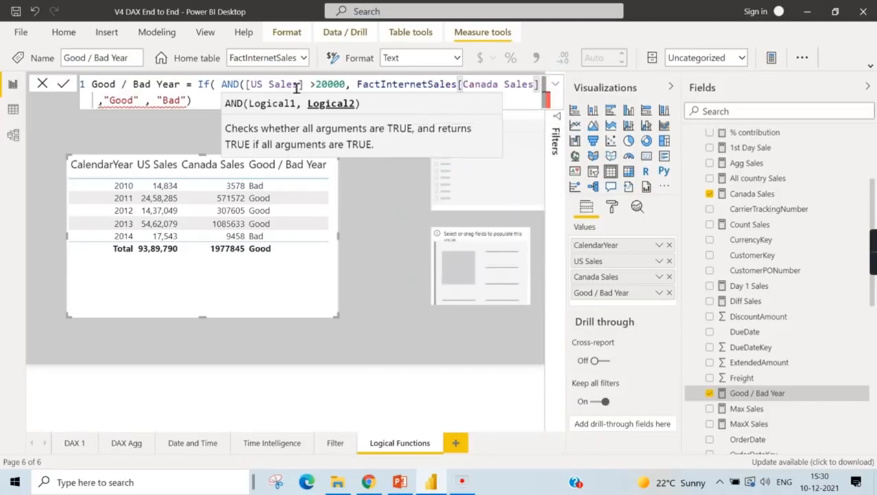
pyautogui.write('>')
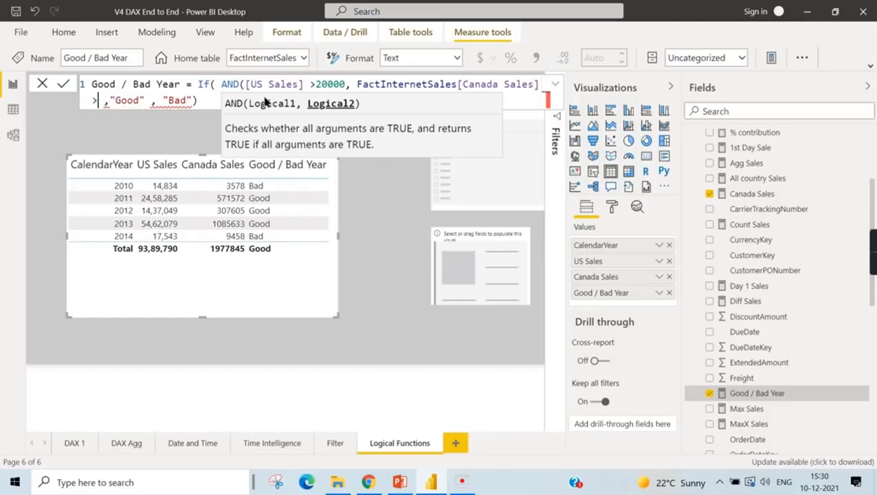
pyautogui.write('10000')
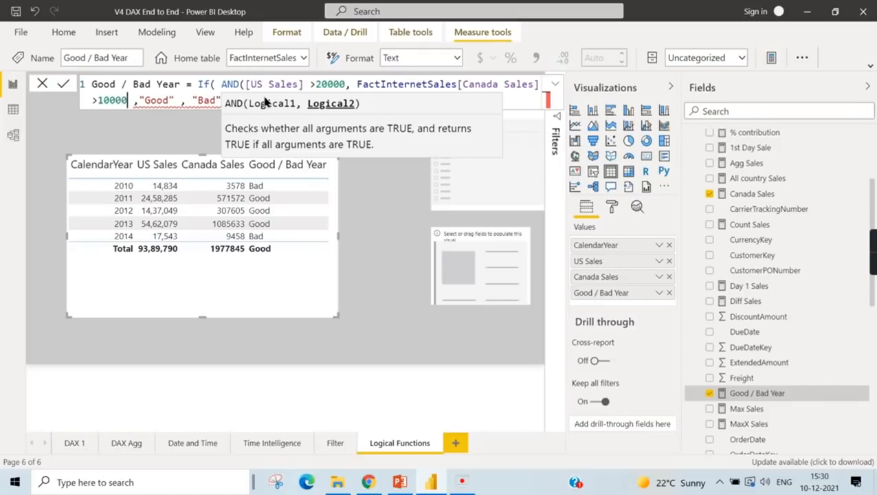
pyautogui.write(')')
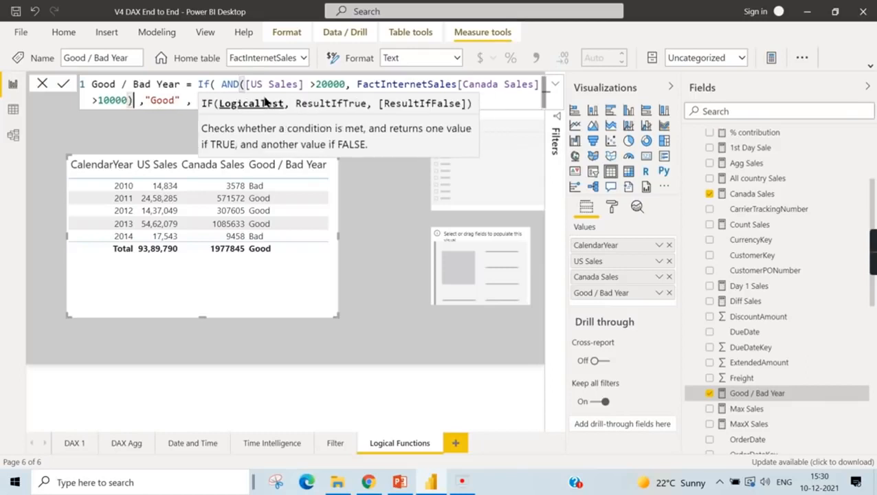
# - Set the US Sales threshold in the AND condition to 10000
pyautogui.click(315, 85)
pyautogui.press('BackSpace')
pyautogui.write('>')
pyautogui.press('Delete')
pyautogui.write('1')
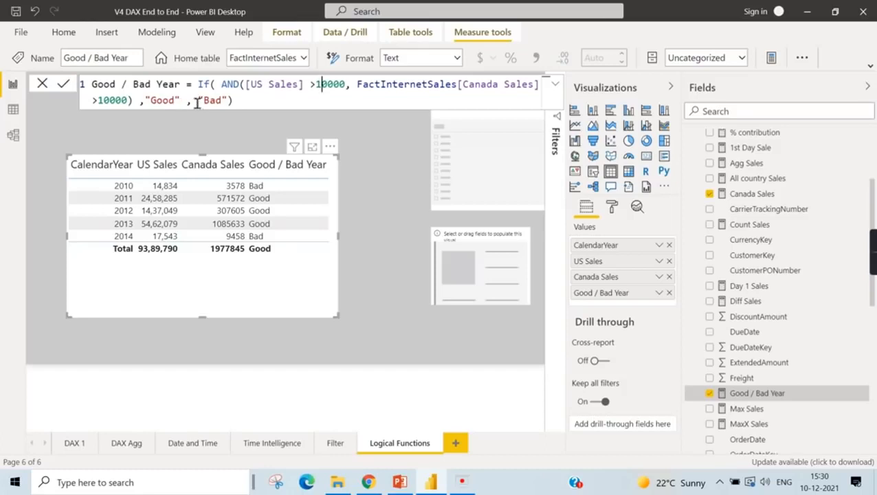
pyautogui.click(283, 100)
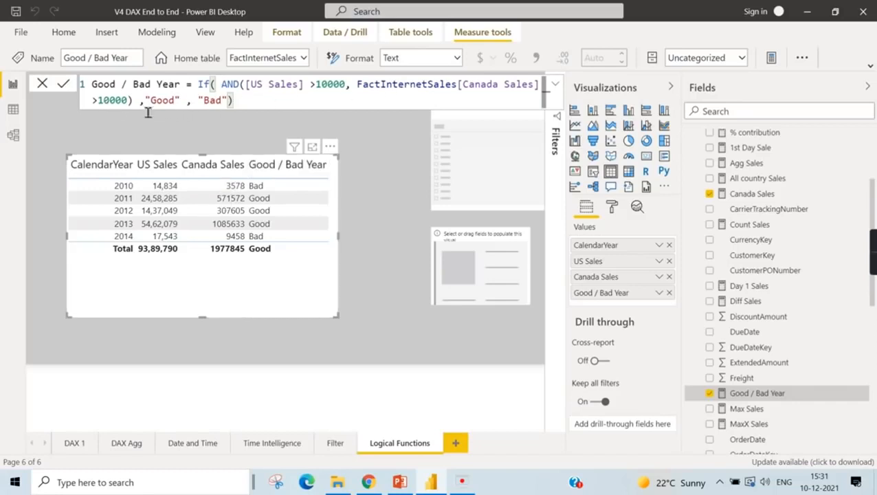
# - Set the Canada Sales threshold in the AND condition to 2000 and commit the measure
pyautogui.doubleClick(115, 100)
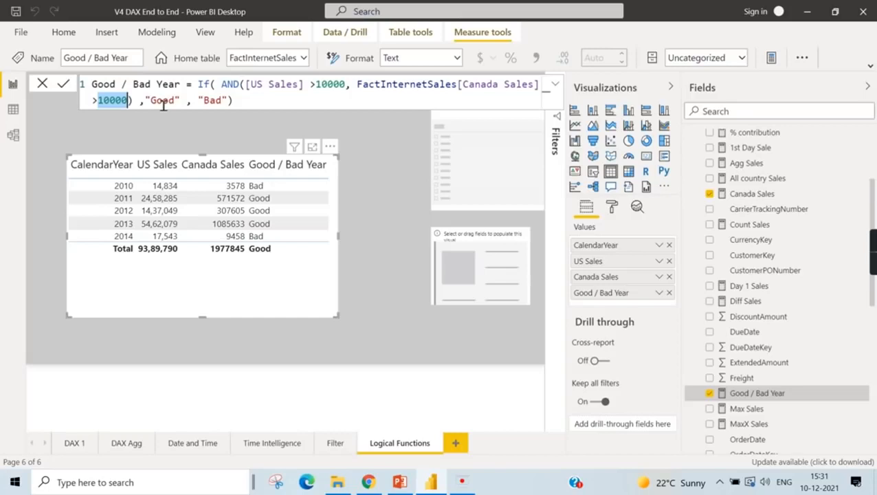
pyautogui.write('2000')
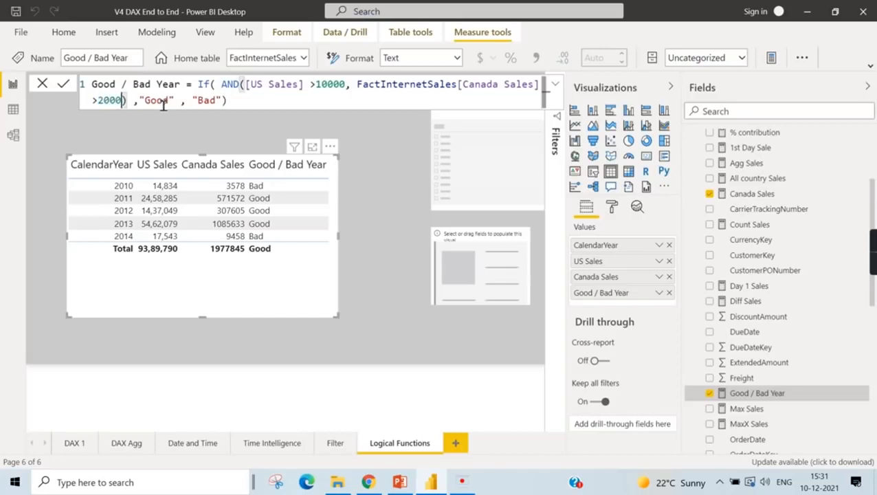
pyautogui.press('End')
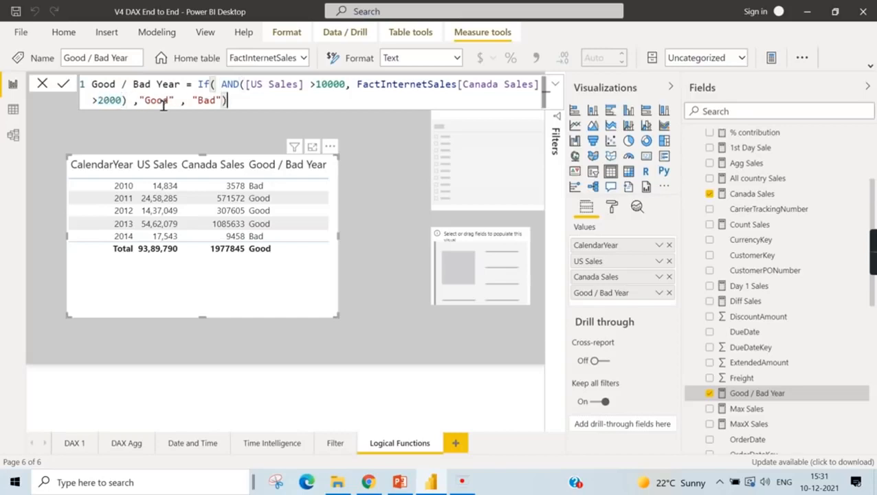
pyautogui.press('Return')
# - Set the Canada Sales threshold in the AND condition to 20000 and commit the measure
pyautogui.doubleClick(229, 85)
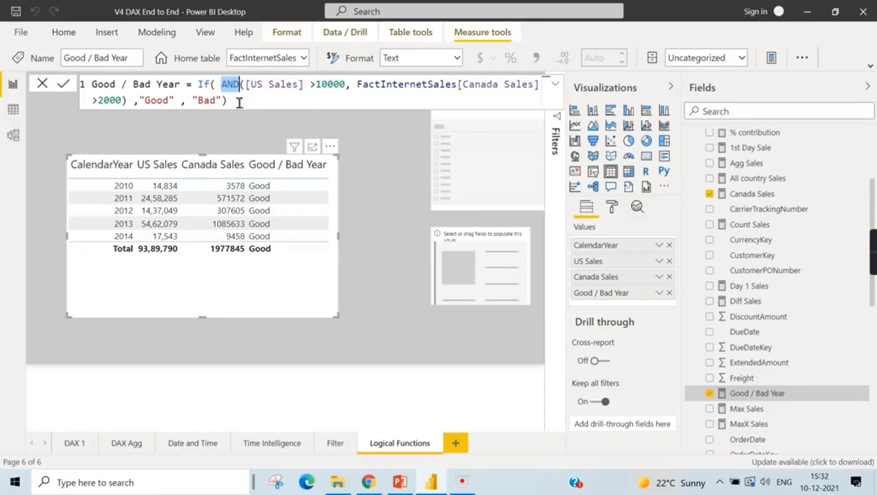
pyautogui.click(109, 100)
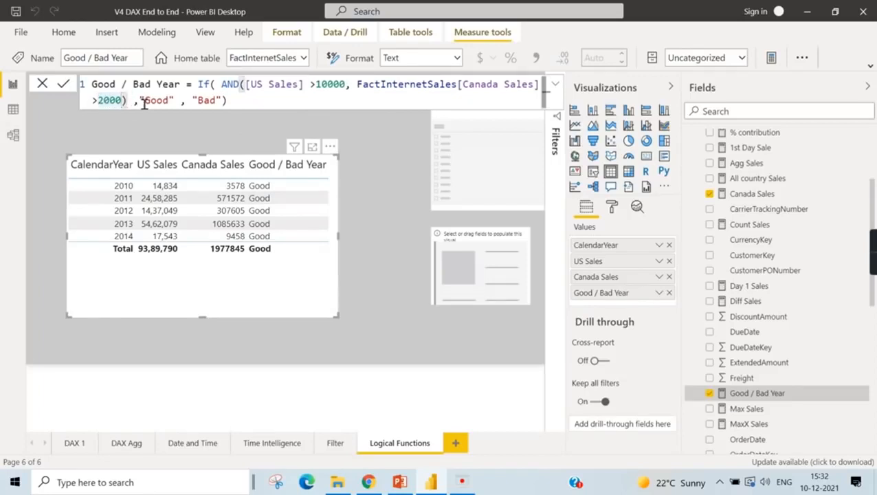
pyautogui.write('0')
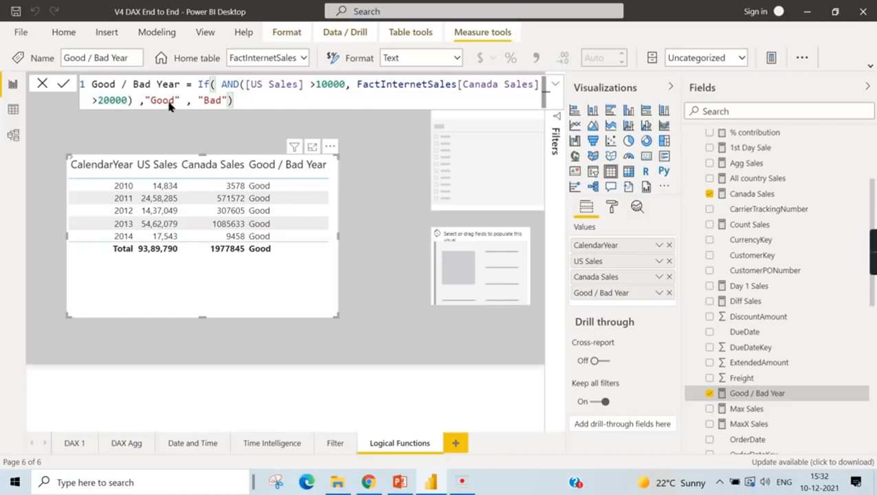
pyautogui.press('Return')
# - Replace the AND function with OR in the Good / Bad Year formula and commit the measure
pyautogui.doubleClick(241, 84)
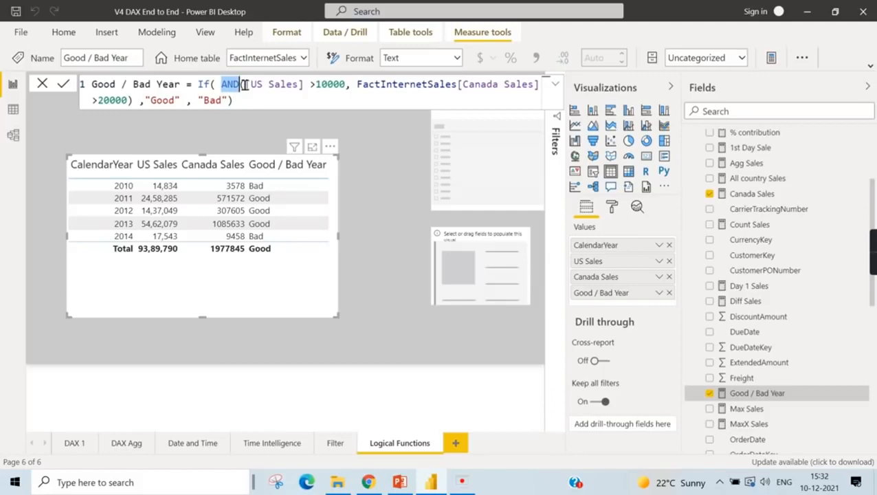
pyautogui.write('OR')
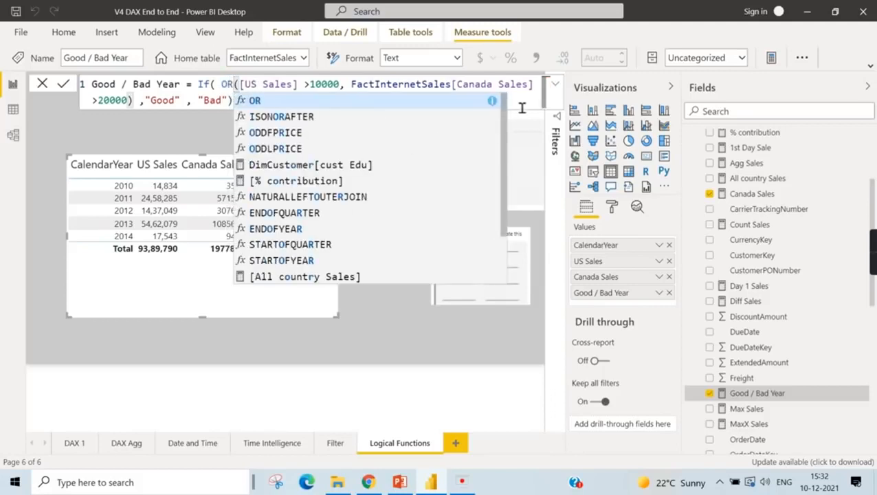
pyautogui.click(526, 106)
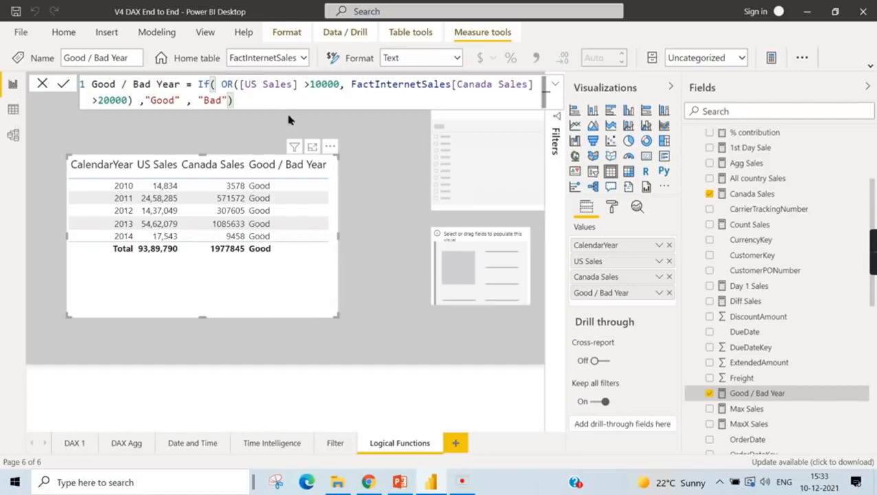
# - Switch to PowerPoint to review the slide listing the DAX logical functions, and return to Power BI Desktop
pyautogui.hotkey('alt', 'Tab')
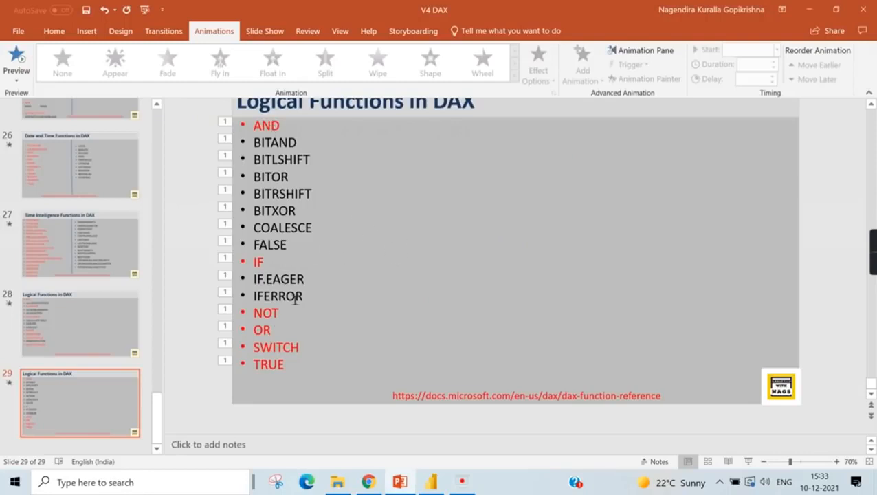
pyautogui.click(430, 482)
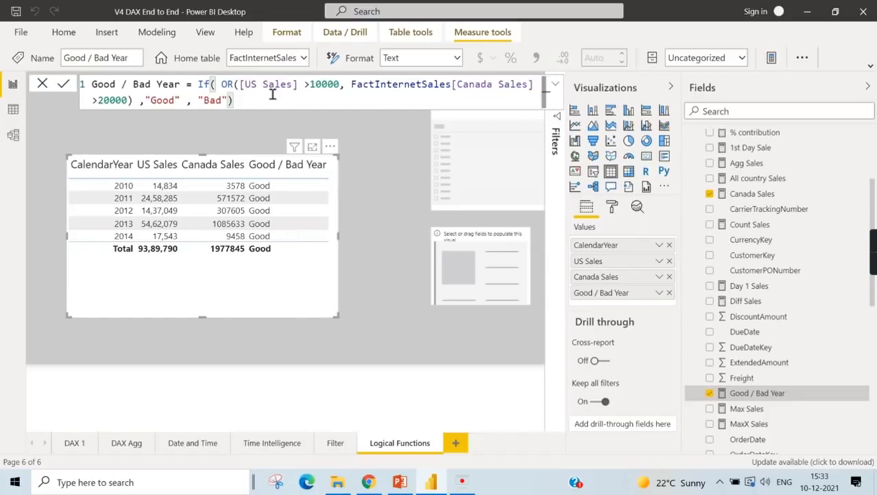
# - Replace the OR function with AND in the Good / Bad Year formula and commit the measure
pyautogui.doubleClick(227, 84)
pyautogui.write('ANd')
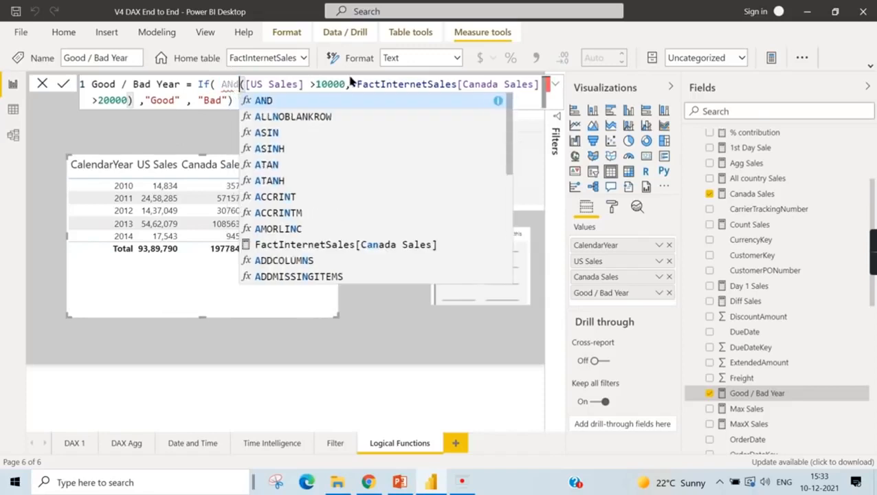
pyautogui.click(236, 100)
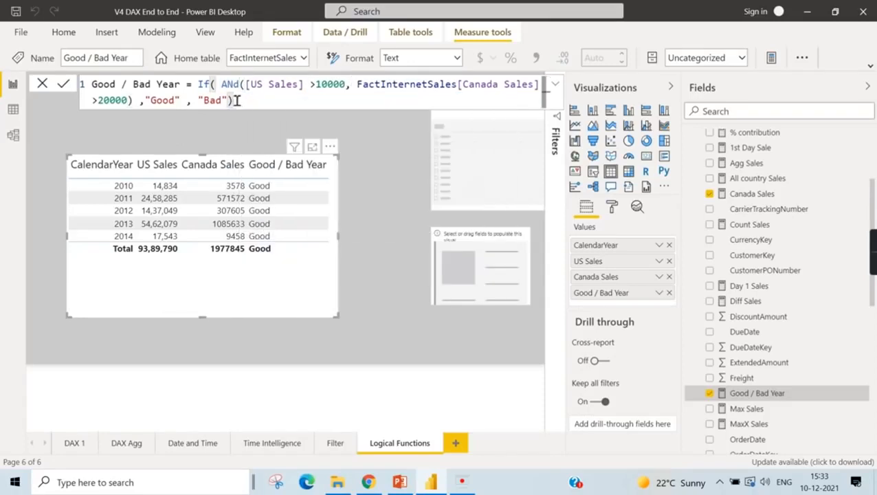
pyautogui.press('Return')
# - Wrap the AND condition of the Good / Bad Year formula in a NOT function and commit the measure
pyautogui.write('not')
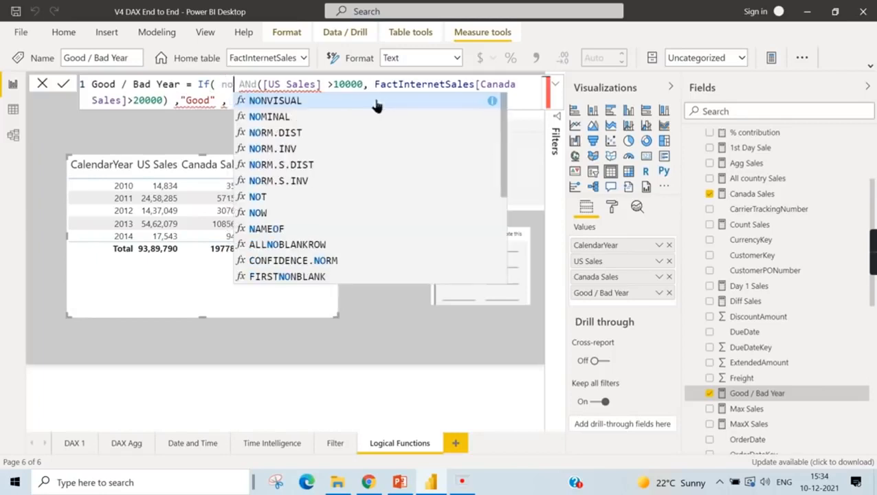
pyautogui.write('(')
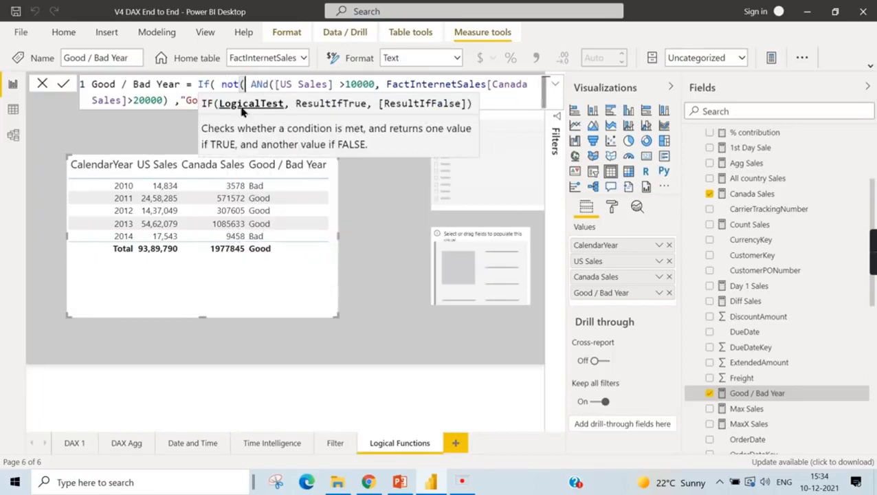
pyautogui.click(171, 100)
pyautogui.write(')')
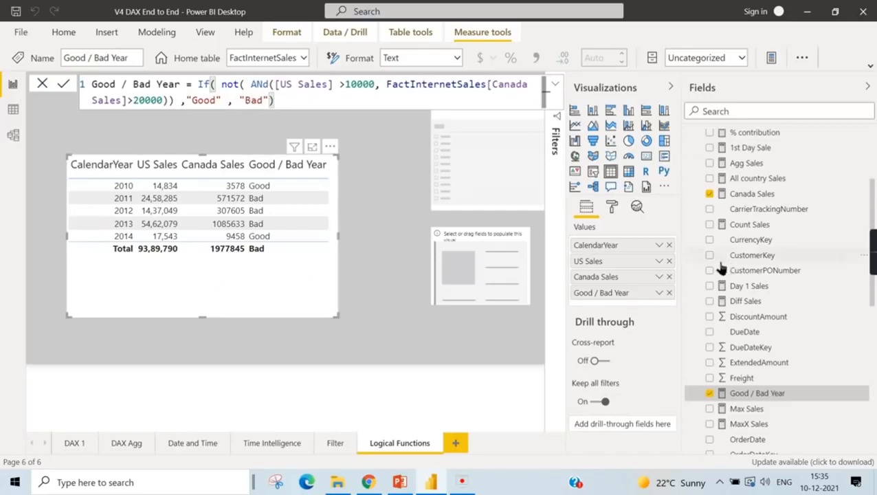
# - Check the Logical Functions in DAX slide in PowerPoint again, return to Power BI Desktop and deselect the year table
pyautogui.hotkey('alt', 'Tab')
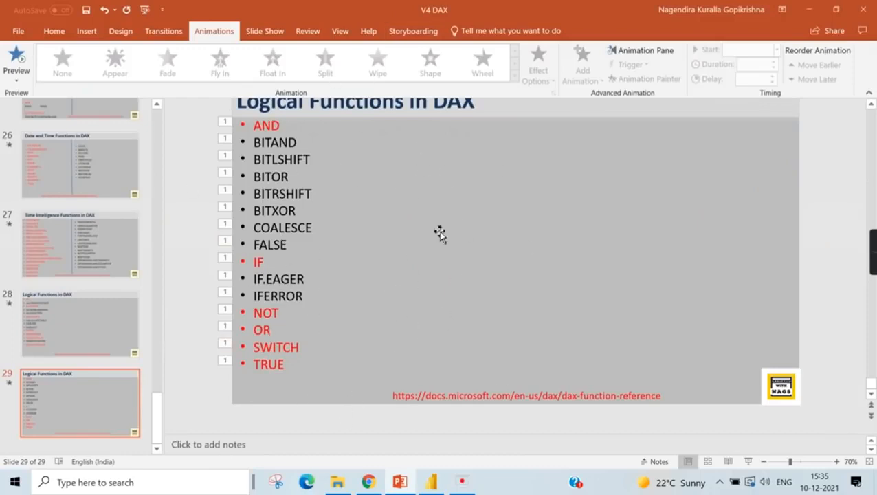
pyautogui.hotkey('alt', 'Tab')
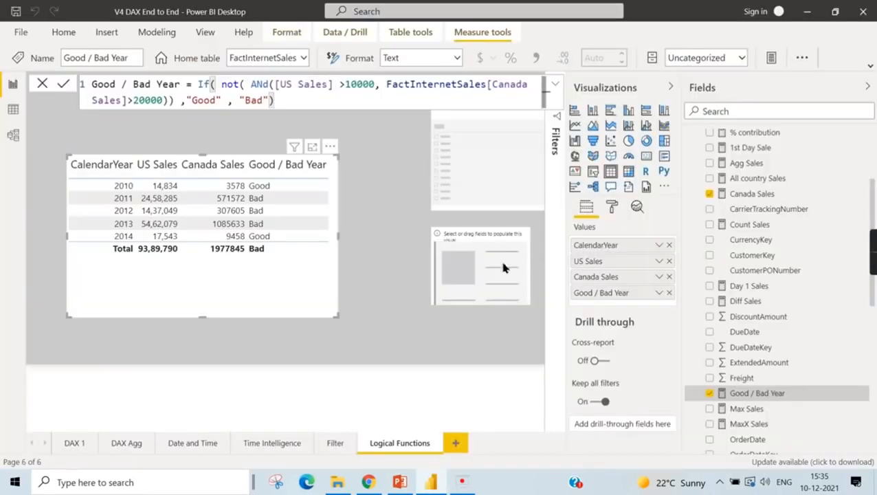
pyautogui.click(368, 307)
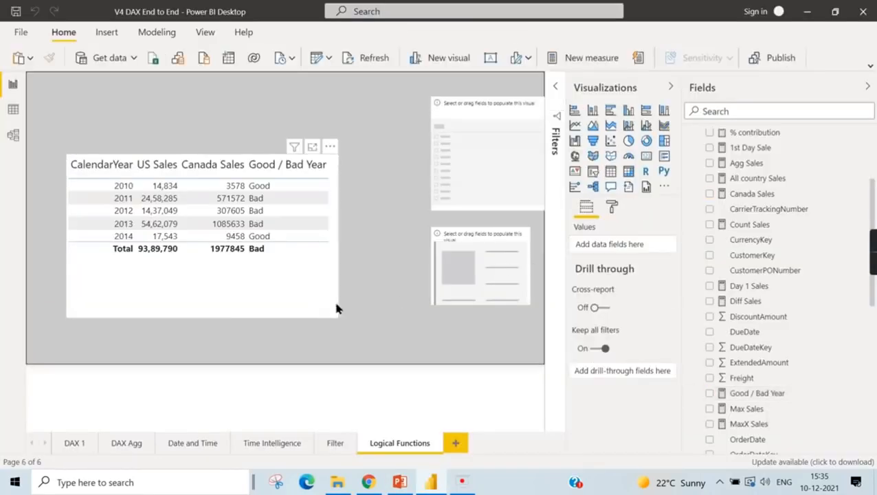
# - Rearrange the report page: year table in the page's lower-right corner, empty card in its upper-left area, and empty slicer slightly higher
pyautogui.click(321, 275)
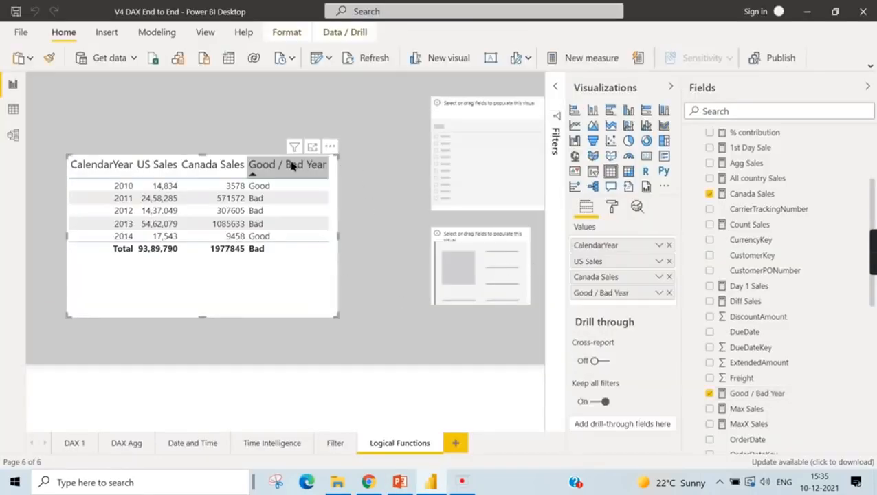
pyautogui.moveTo(271, 163); pyautogui.dragTo(269, 208)
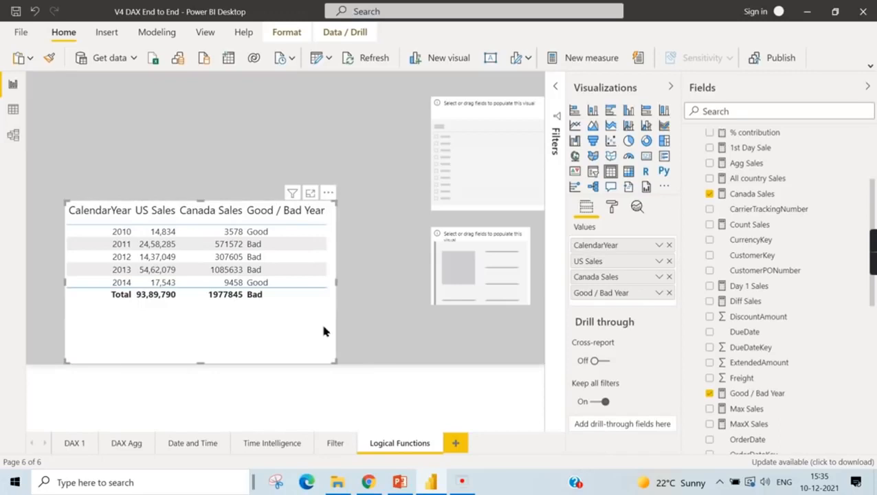
pyautogui.moveTo(334, 308); pyautogui.dragTo(472, 299)
pyautogui.moveTo(526, 271); pyautogui.dragTo(122, 176)
pyautogui.moveTo(438, 328); pyautogui.dragTo(507, 339)
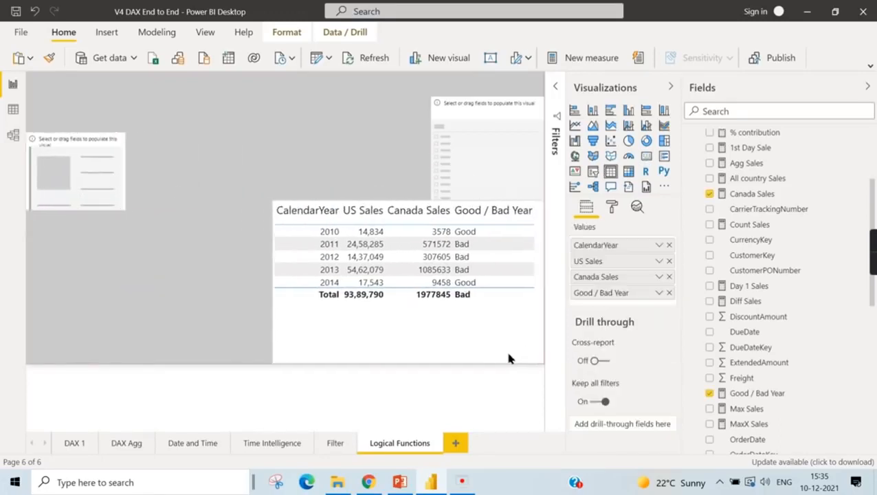
pyautogui.moveTo(459, 105); pyautogui.dragTo(448, 93)
pyautogui.moveTo(70, 149); pyautogui.dragTo(135, 132)
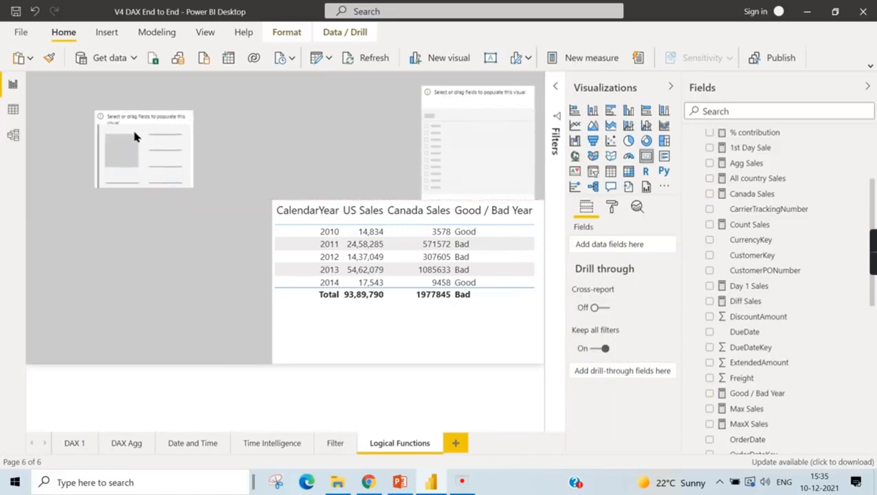
# - Switch to PowerPoint to point out SWITCH on the Logical Functions in DAX slide, and return to Power BI Desktop
pyautogui.hotkey('alt', 'Tab')
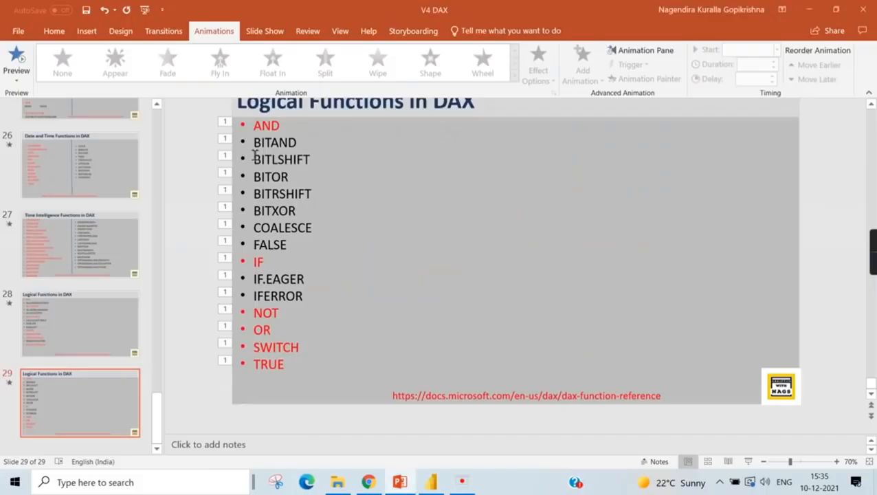
pyautogui.doubleClick(279, 346)
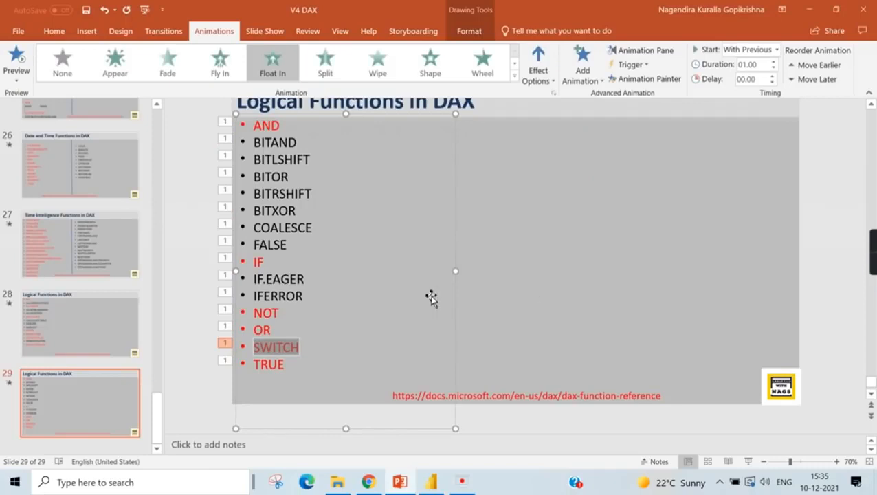
pyautogui.hotkey('alt', 'Tab')
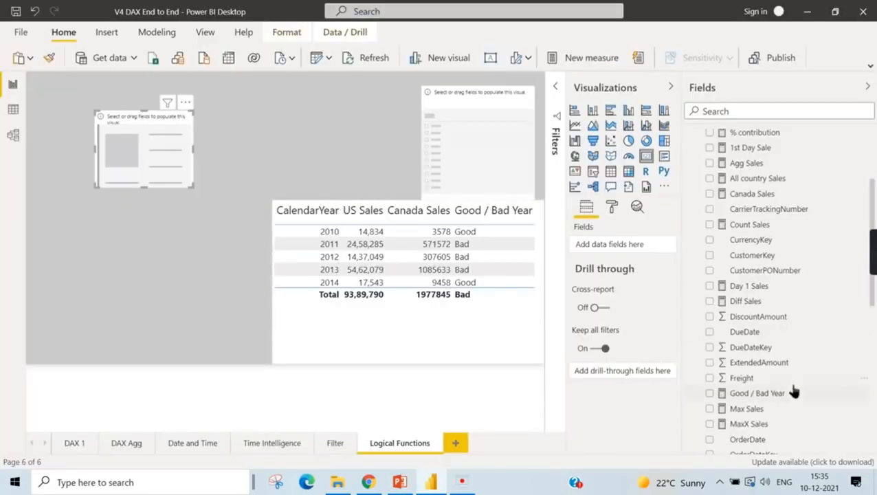
# - Move the empty slicer up to the page's upper edge and shorten it slightly so it clears the year table
pyautogui.scroll(-2, 791, 393)
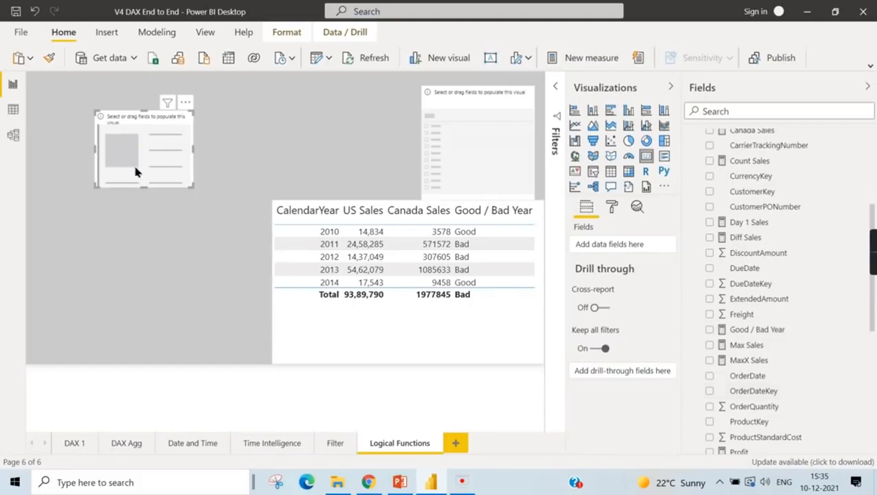
pyautogui.moveTo(463, 84); pyautogui.dragTo(464, 74)
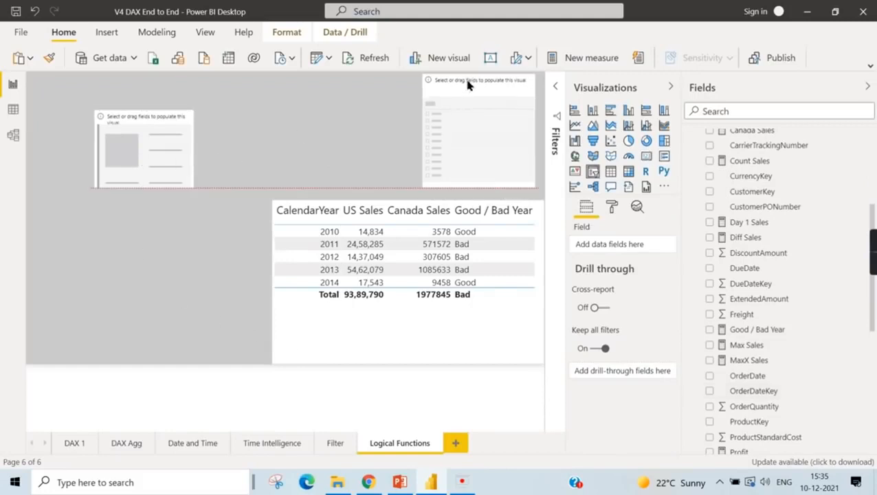
pyautogui.moveTo(480, 188); pyautogui.dragTo(480, 178)
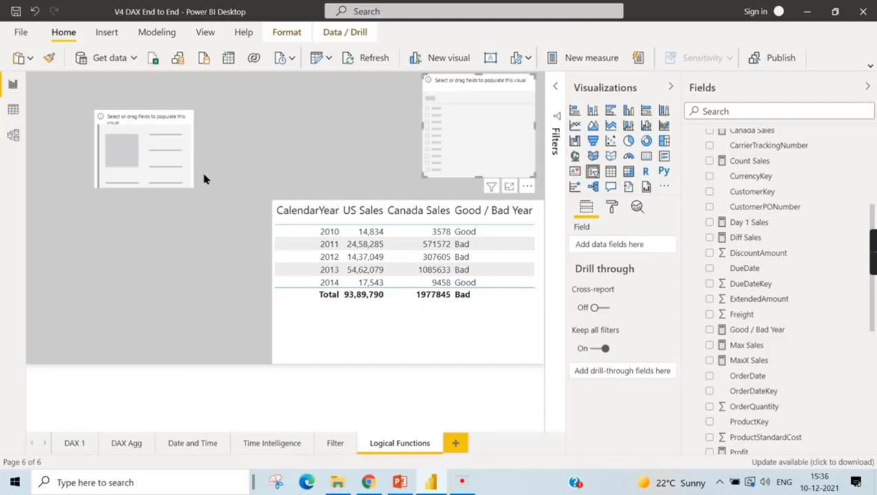
# - Open the DimDate table in Data view and examine its month name, month number, quarter and year columns
pyautogui.click(11, 109)
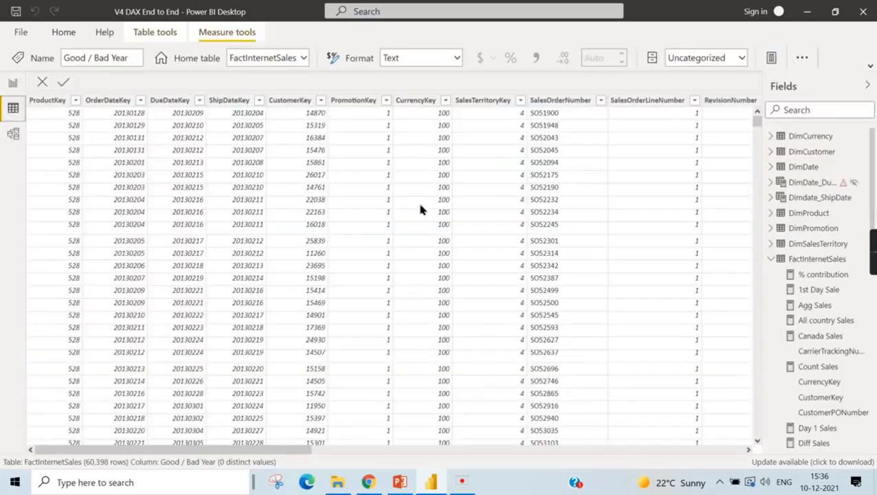
pyautogui.click(771, 260)
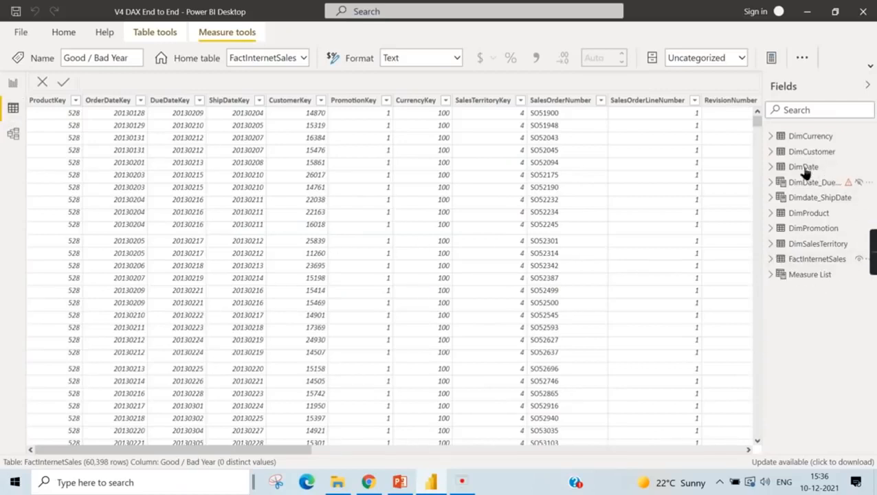
pyautogui.click(803, 168)
pyautogui.moveTo(321, 451); pyautogui.dragTo(700, 452)
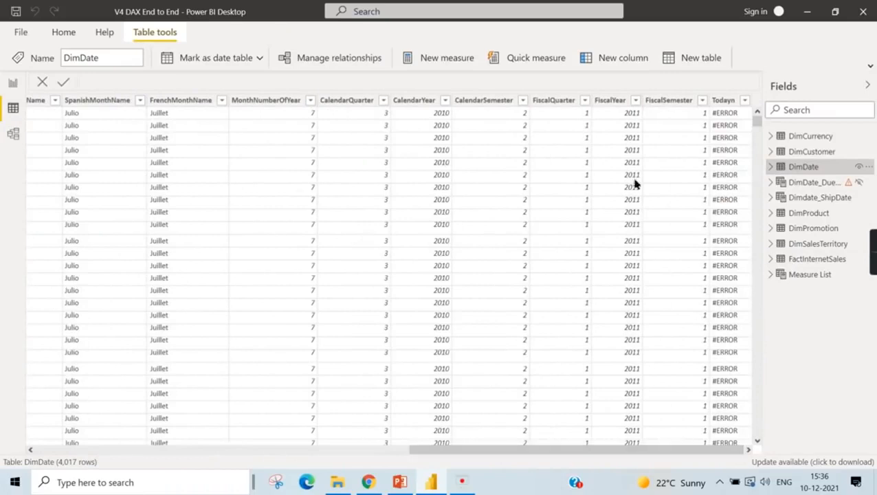
pyautogui.moveTo(584, 452); pyautogui.dragTo(429, 470)
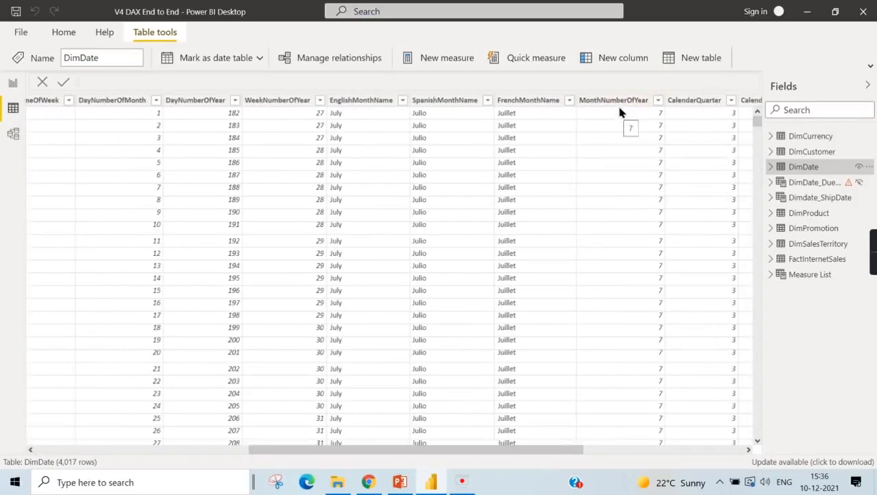
pyautogui.scroll(-8, 630, 354)
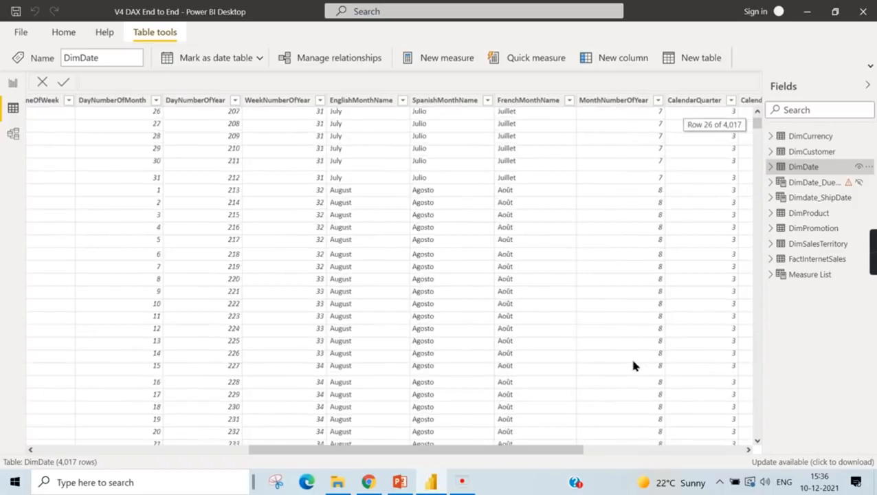
pyautogui.scroll(8, 629, 355)
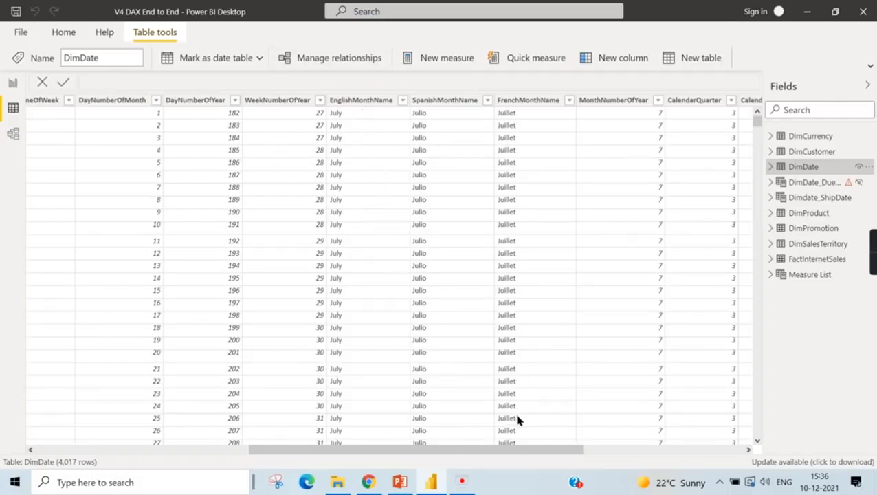
pyautogui.moveTo(508, 451); pyautogui.dragTo(709, 452)
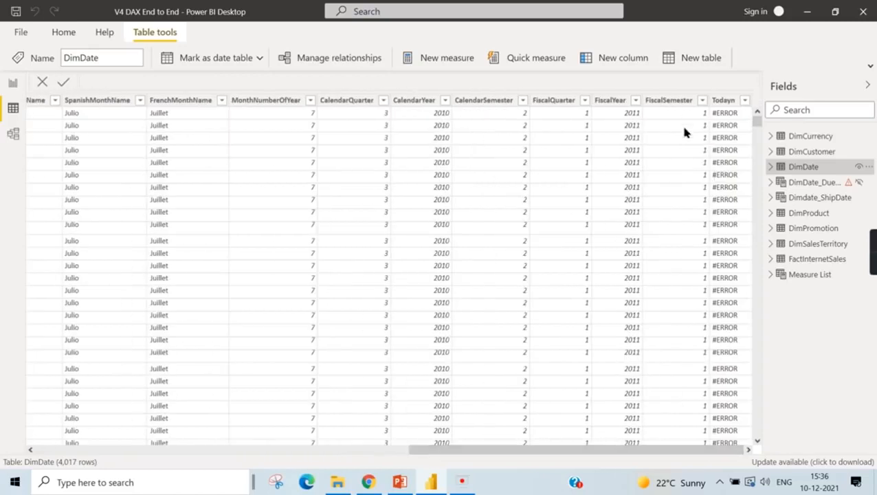
# - Add a calculated column named New Month Name to DimDate and begin its formula with the SWITCH function
pyautogui.rightClick(800, 170)
pyautogui.click(727, 195)
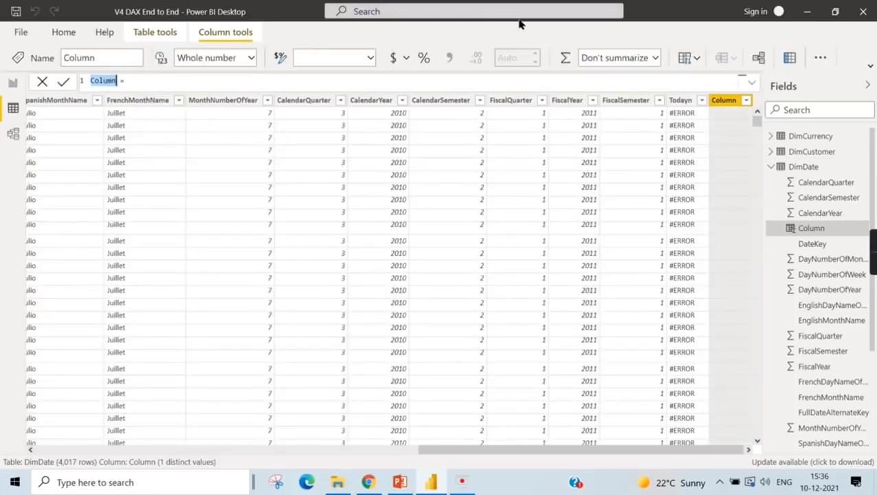
pyautogui.write('New Month Name = ')
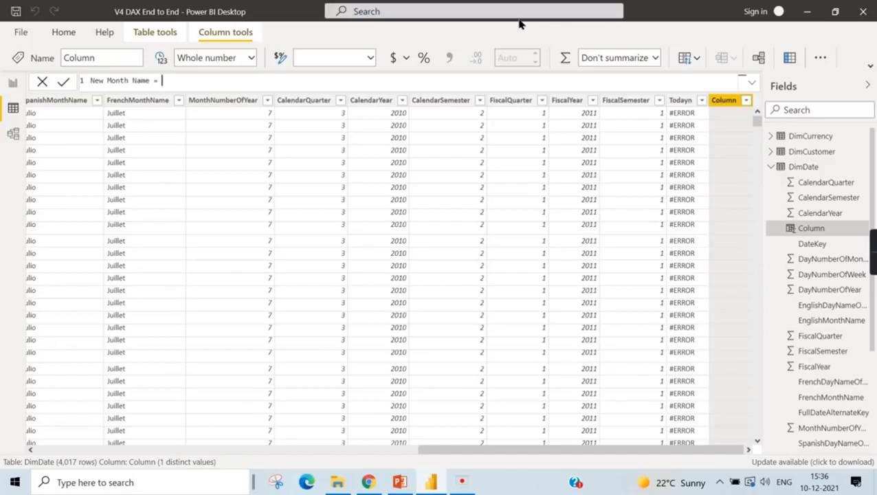
pyautogui.write('Swit')
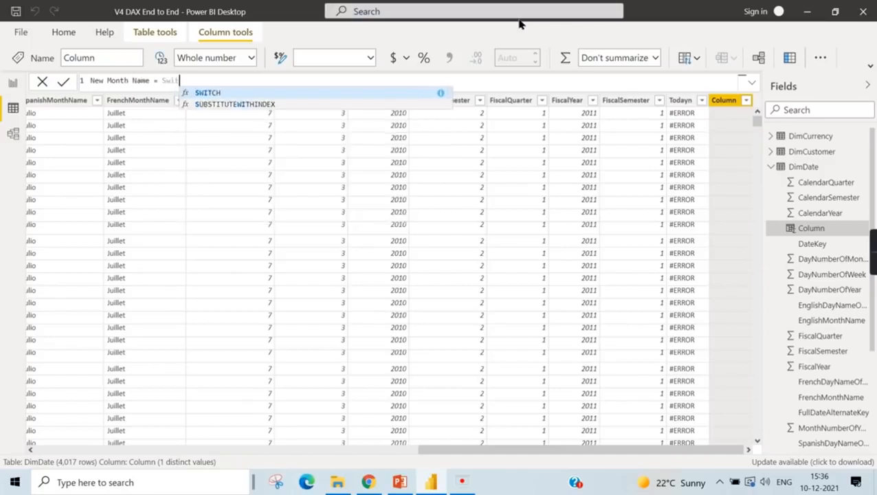
pyautogui.write('ch( ')
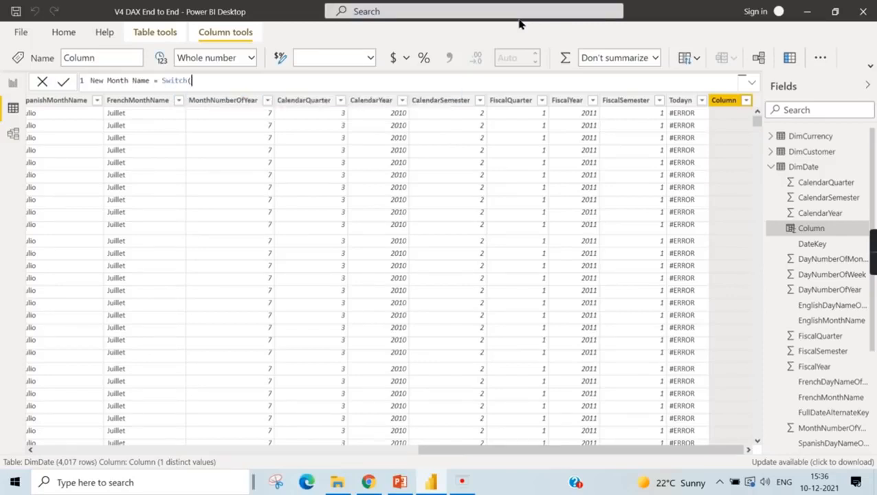
pyautogui.write('Mont')
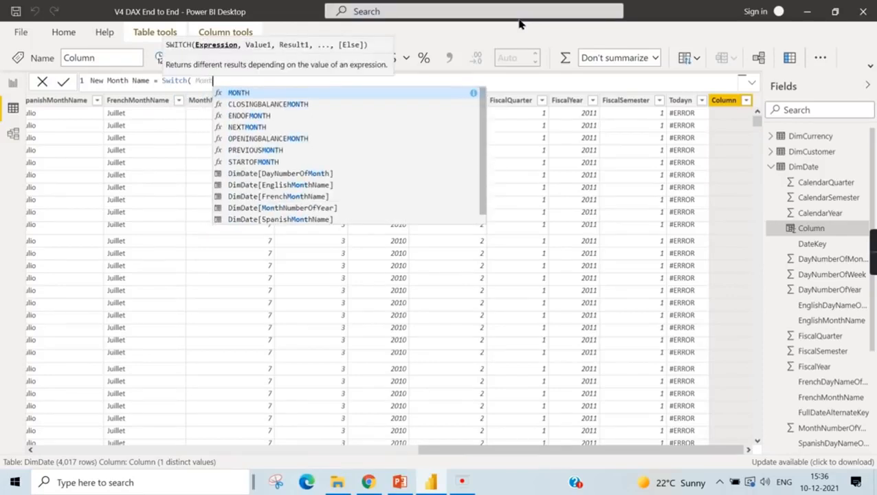
# - Use DimDate[MonthNumberOfYear] as the SWITCH expression and map value 1 to "Jan"
pyautogui.click(325, 206)
pyautogui.write(', 1,')
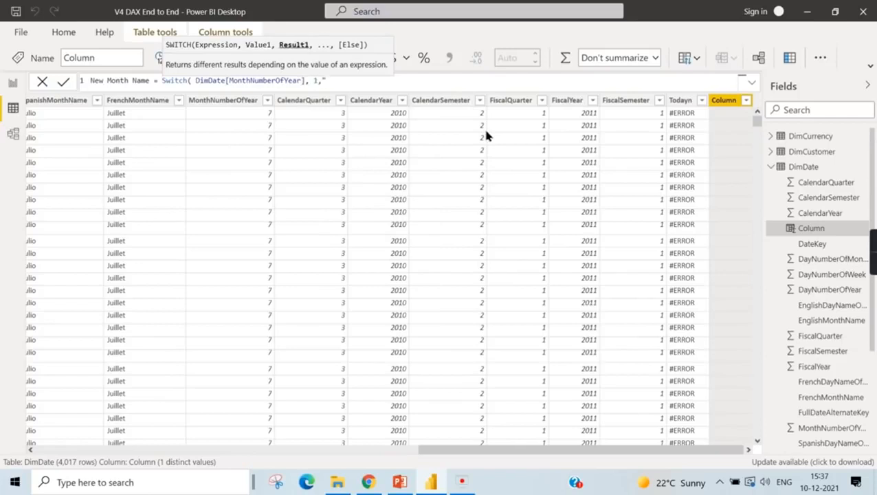
pyautogui.write('"Jan",2')
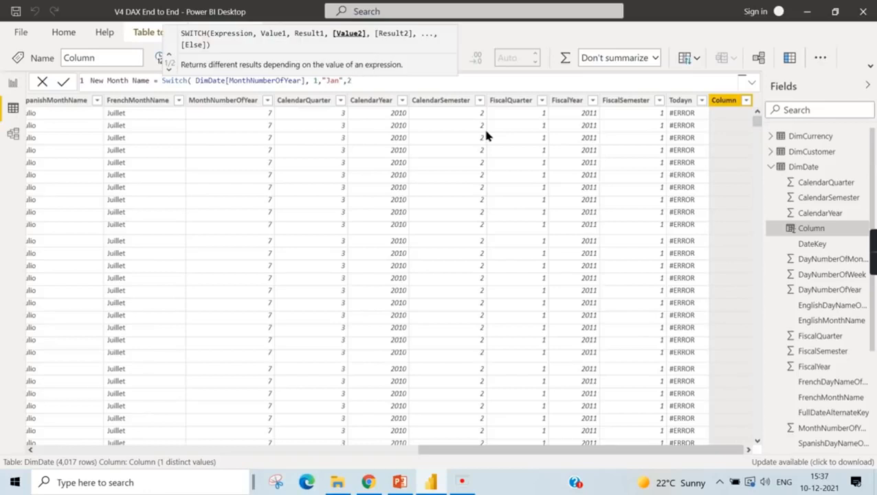
pyautogui.write('"Feb')
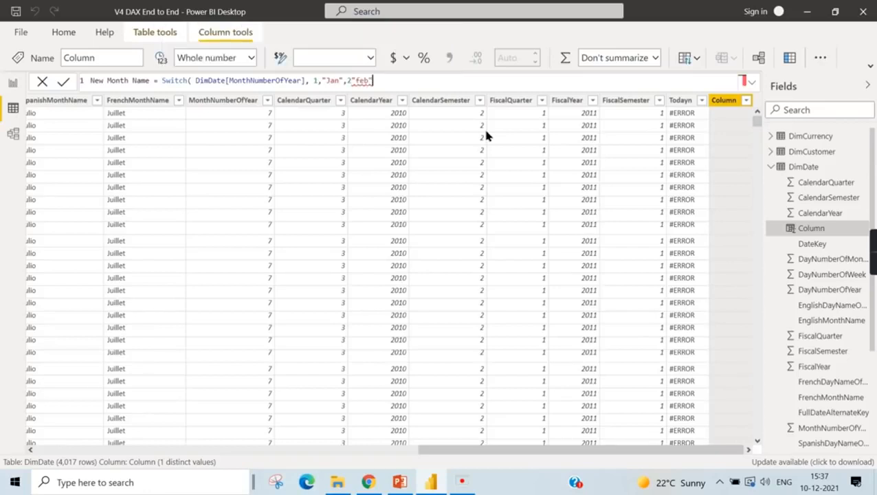
# - Map value 2 to "feb" in the SWITCH formula, use 0 as the else result, and commit the New Month Name column
pyautogui.press('BackSpace')
pyautogui.press('BackSpace')
pyautogui.press('BackSpace')
pyautogui.press('BackSpace')
pyautogui.write(',"')
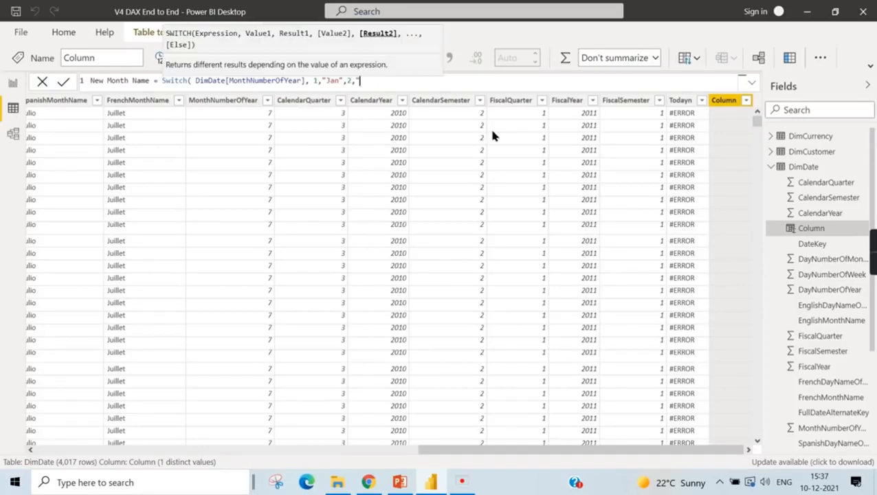
pyautogui.write('feb",0)')
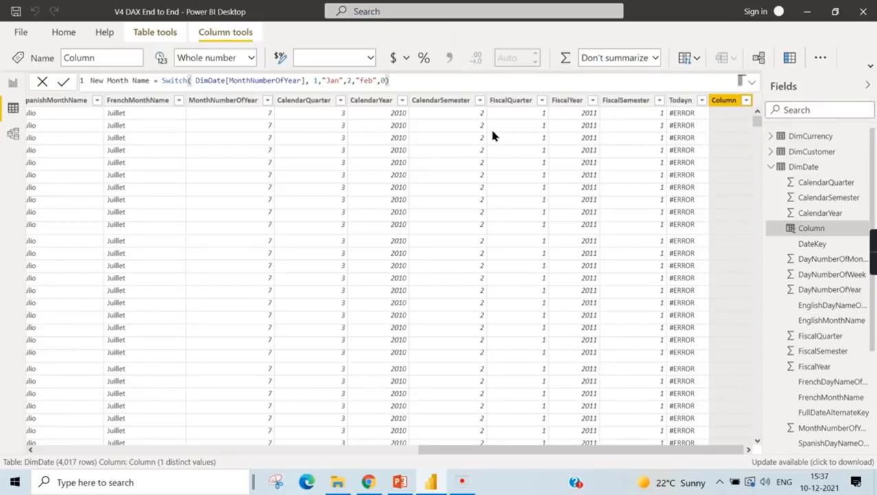
pyautogui.press('Return')
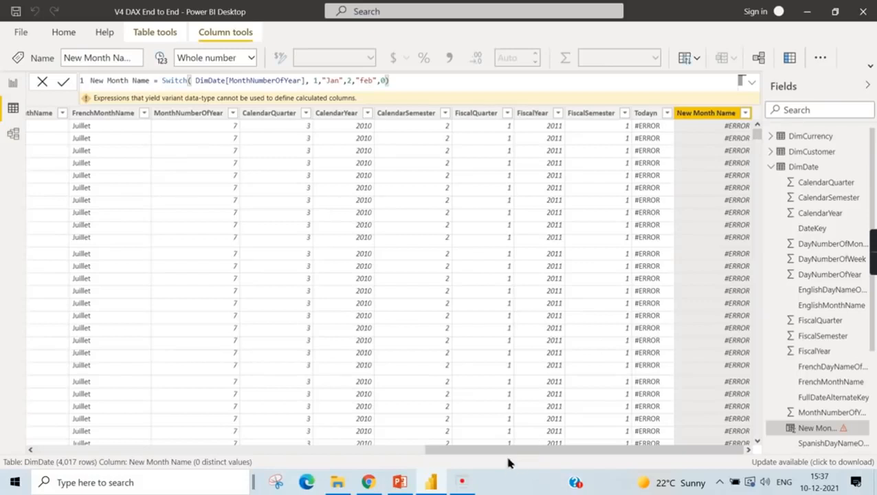
# - Replace the else result of the New Month Name formula with the text "NA" and commit the column
pyautogui.click(717, 139)
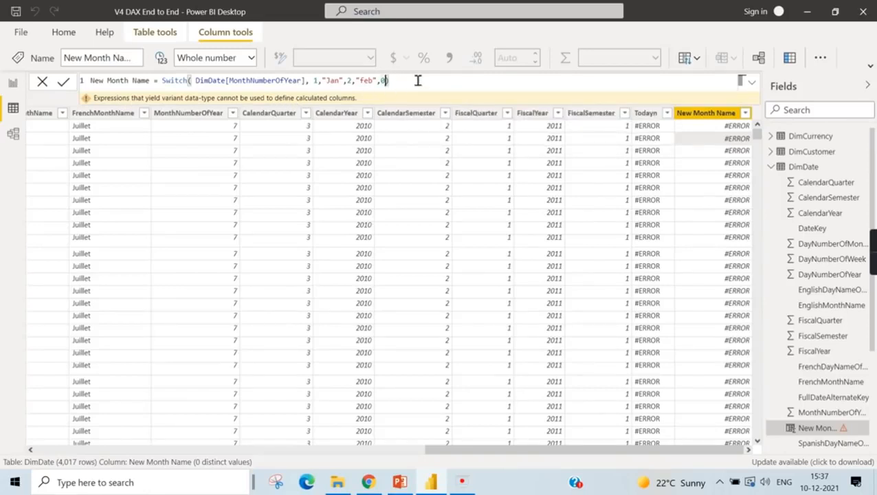
pyautogui.doubleClick(383, 81)
pyautogui.write('"NA')
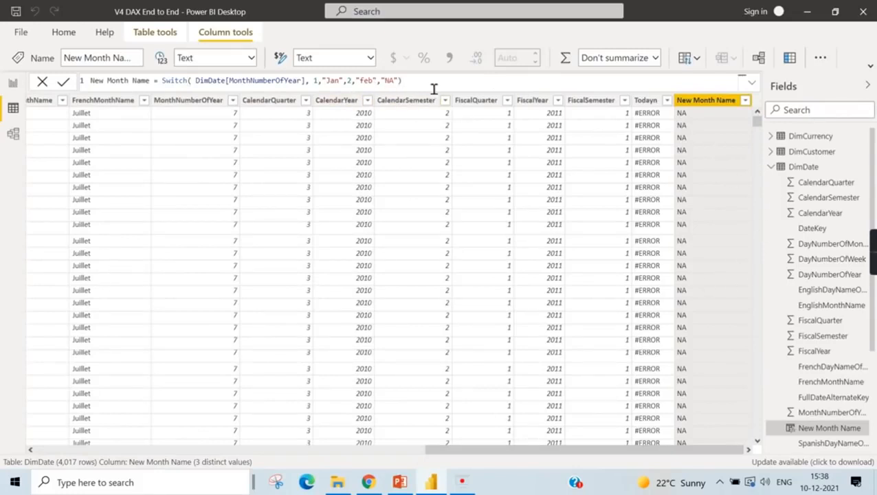
# - Insert value 7 with result "Jul" before the "NA" else result in the New Month Name formula and commit it
pyautogui.write(',3')
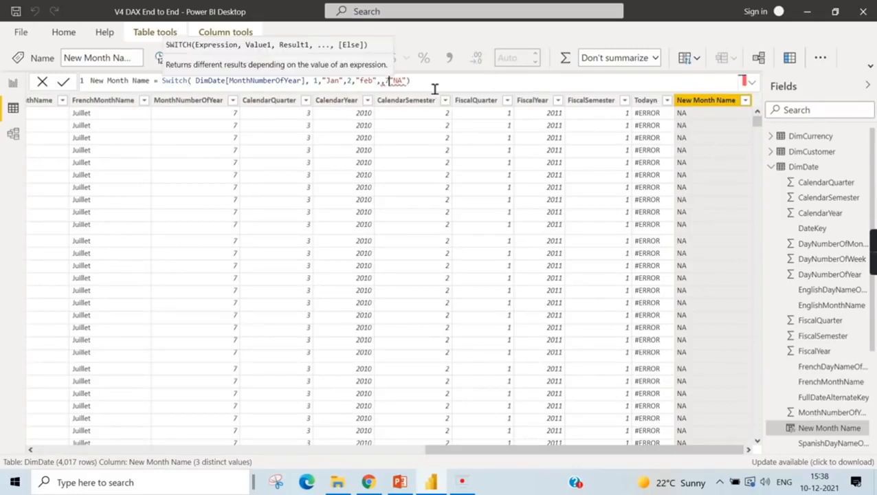
pyautogui.press('BackSpace')
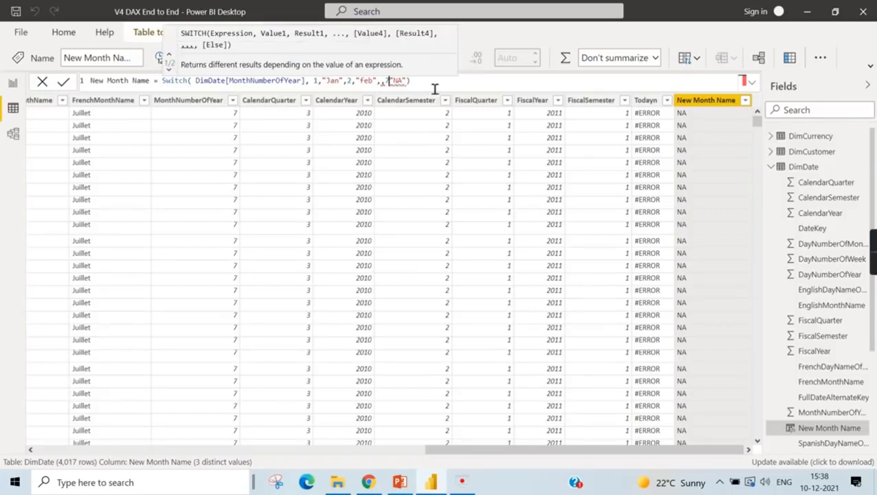
pyautogui.write('7,"')
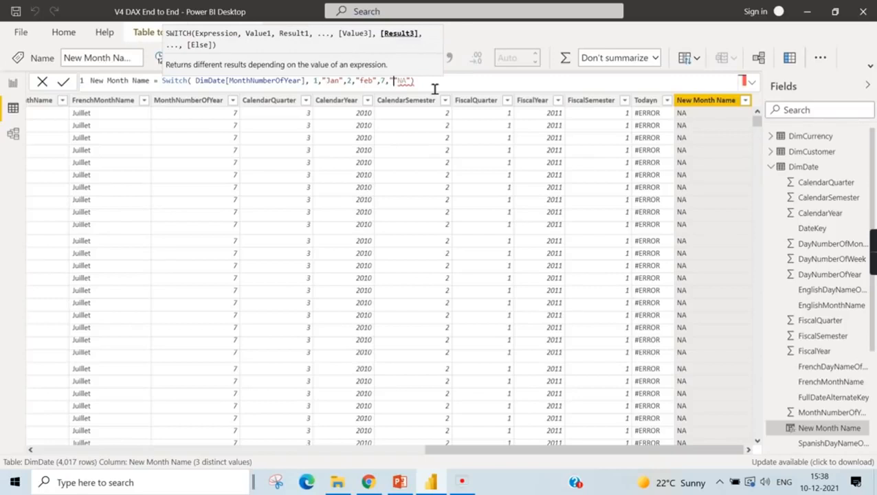
pyautogui.write('Ju"')
pyautogui.press('Left')
pyautogui.write('l",')
pyautogui.click(435, 89)
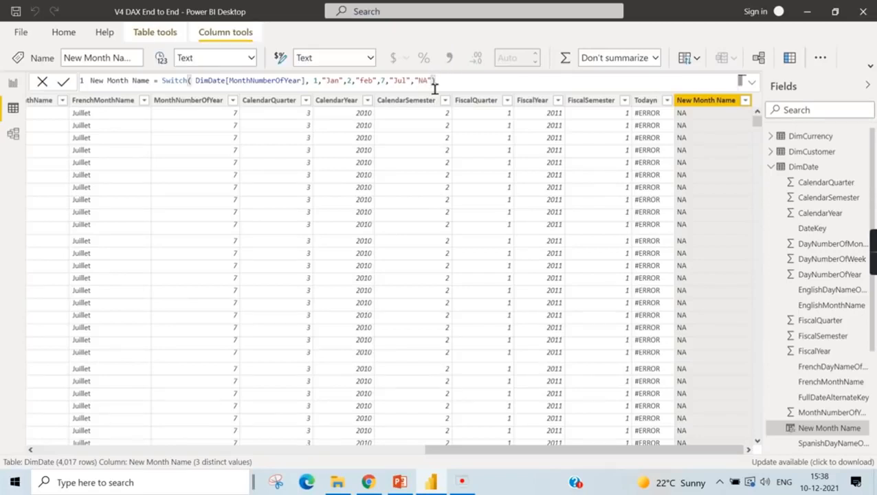
pyautogui.press('Return')
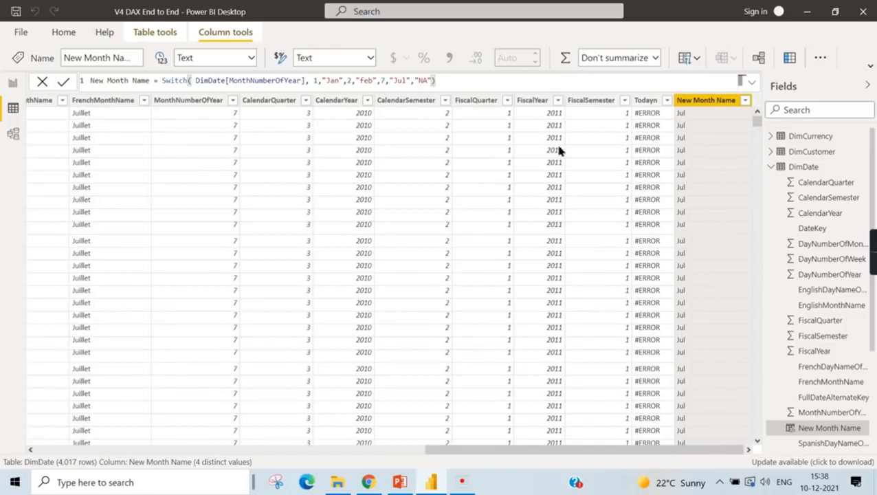
# - Check the New Month Name values against MonthNumberOfYear across the July, August and September rows of DimDate
pyautogui.scroll(-5, 730, 138)
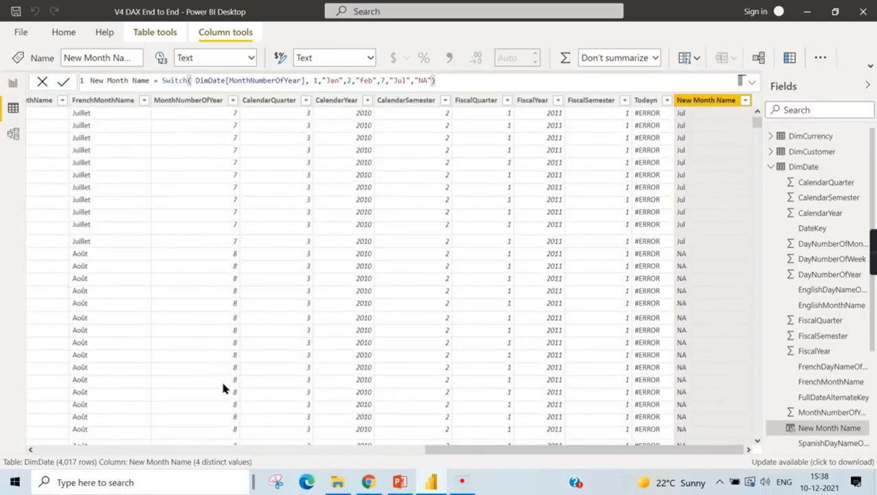
pyautogui.scroll(-5, 715, 365)
pyautogui.scroll(-5, 706, 354)
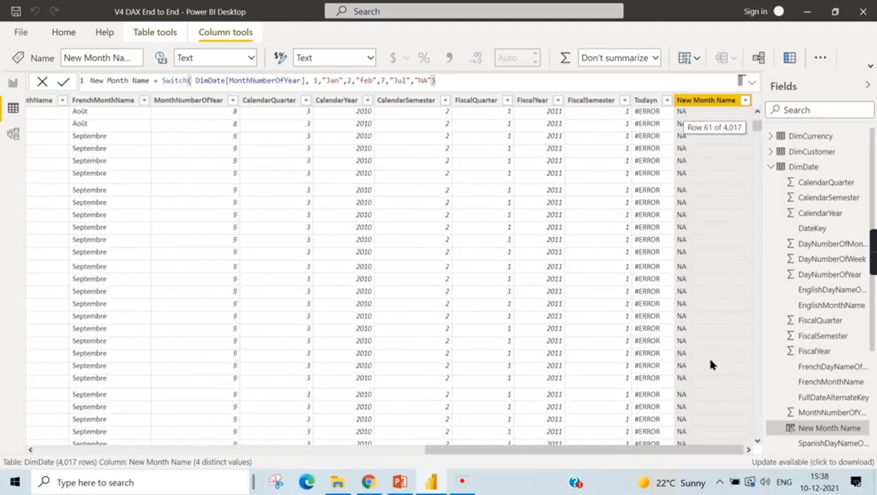
pyautogui.scroll(15, 707, 354)
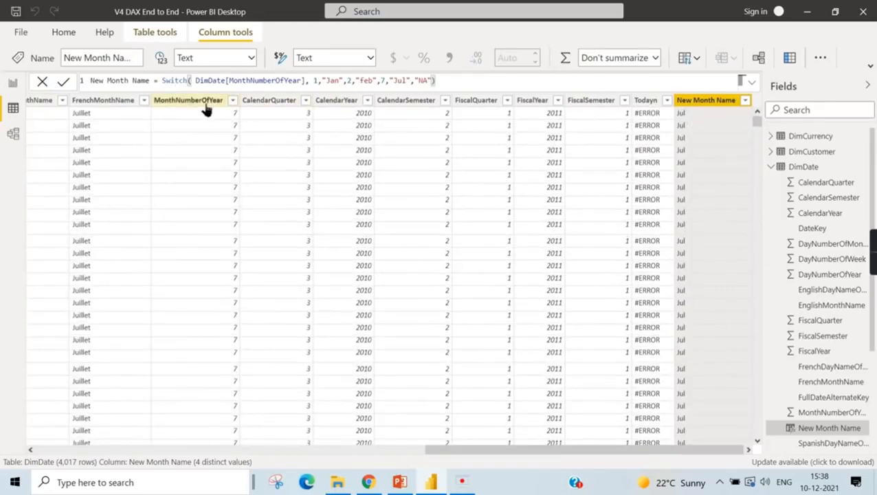
# - Copy the Good / Bad Year table from the Logical Functions report page and paste it onto the Filter page
pyautogui.click(11, 84)
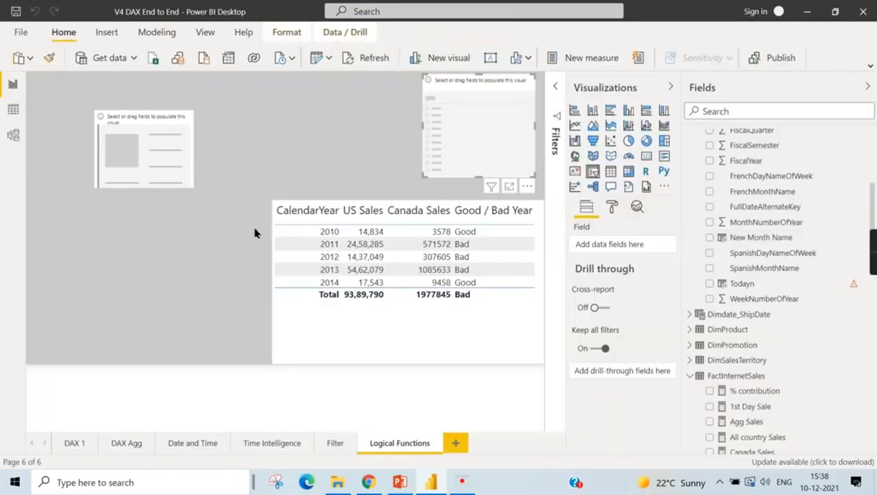
pyautogui.scroll(1, 765, 268)
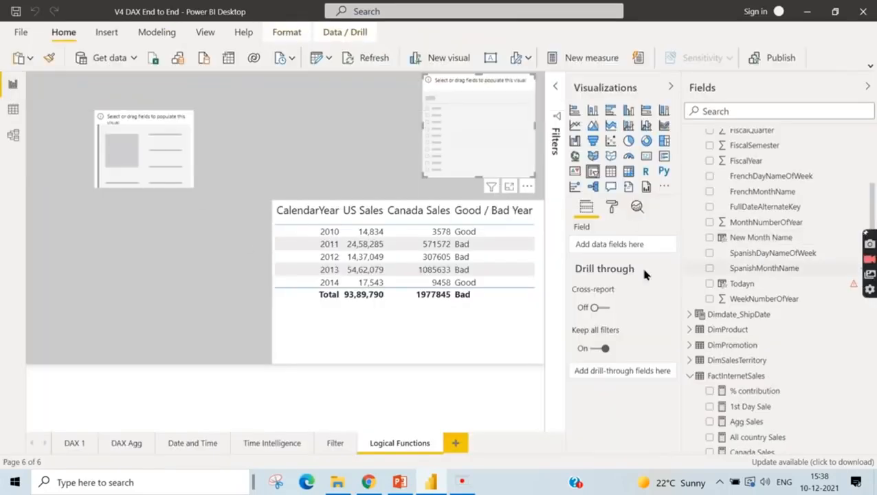
pyautogui.click(161, 125)
pyautogui.scroll(2, 705, 188)
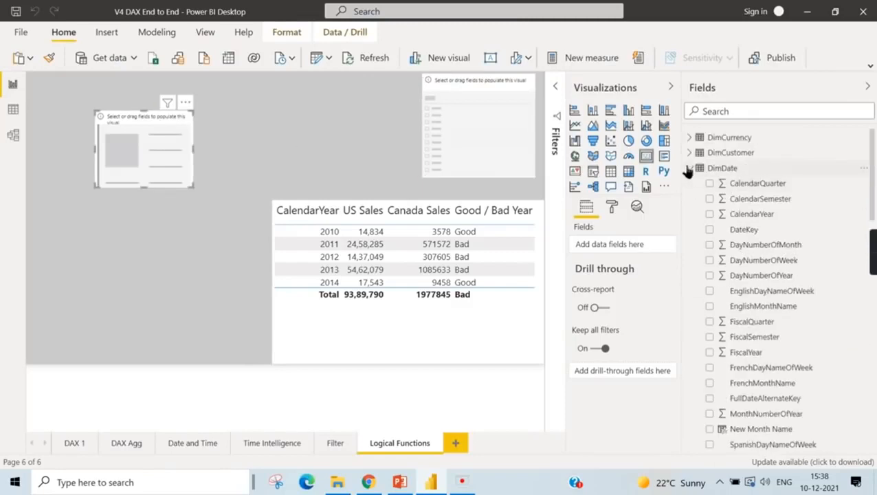
pyautogui.click(688, 167)
pyautogui.click(510, 241)
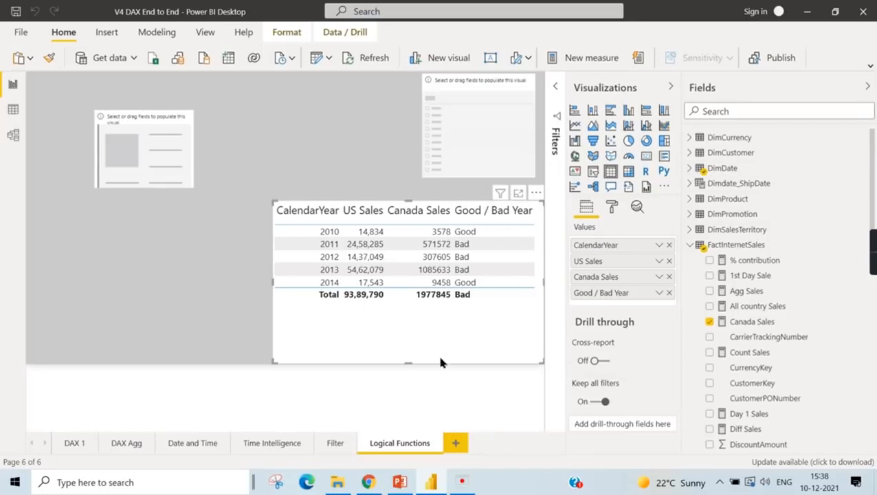
pyautogui.click(330, 443)
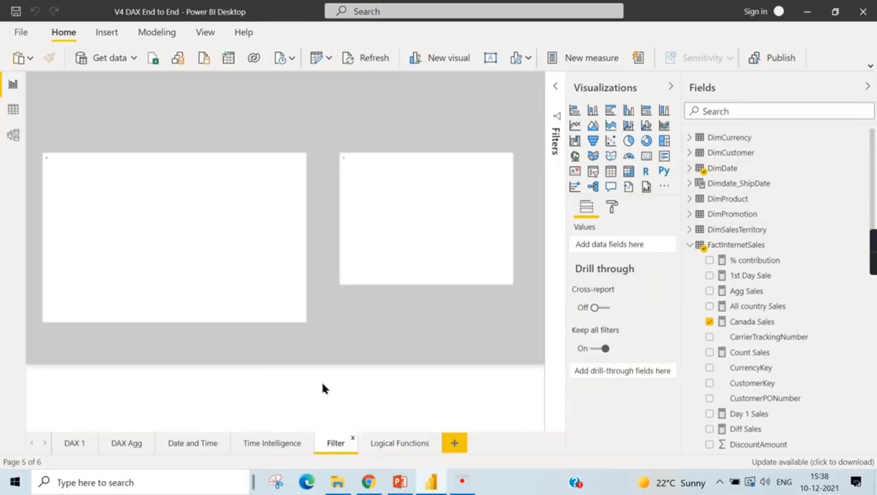
pyautogui.hotkey('ctrl', 'v')
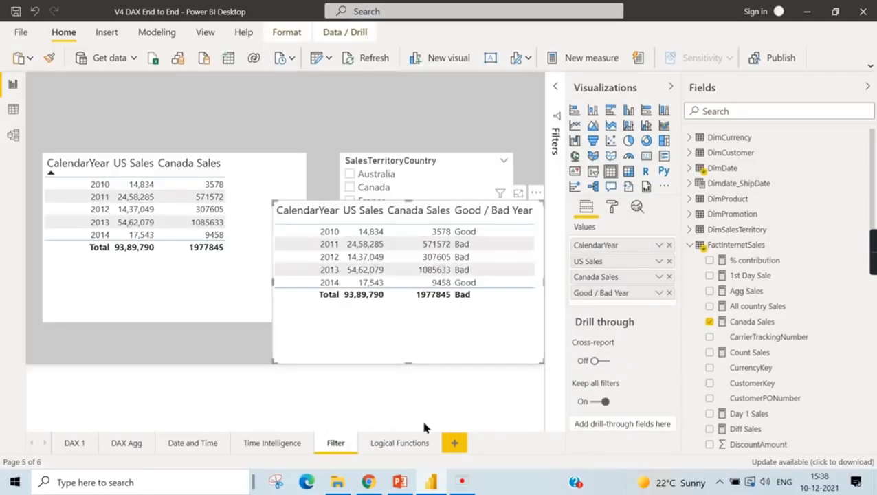
# - Remove the original Good / Bad Year table from the Logical Functions page
pyautogui.click(390, 444)
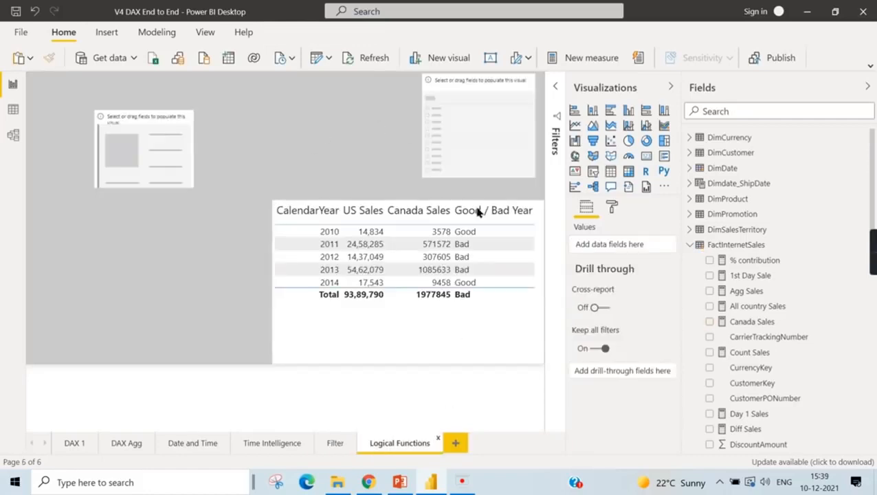
pyautogui.click(537, 195)
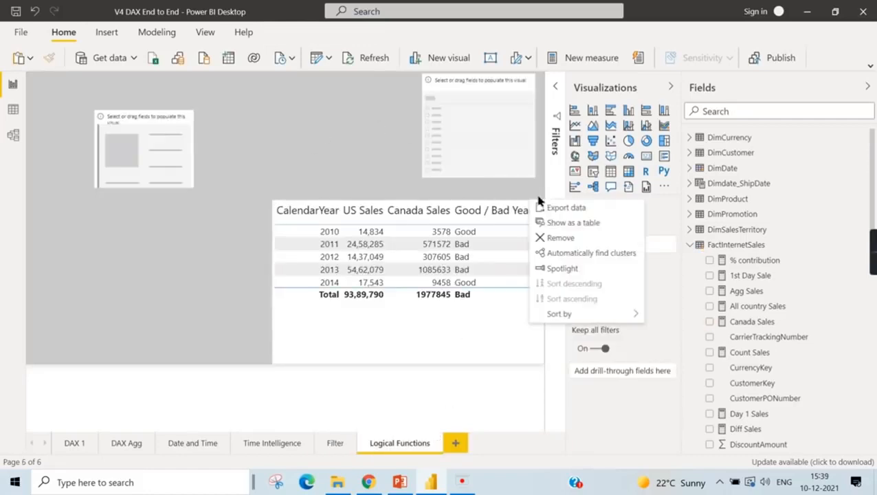
pyautogui.click(558, 238)
# - Review the DAX definition of the Measure List table and return to the Logical Functions report page
pyautogui.click(149, 137)
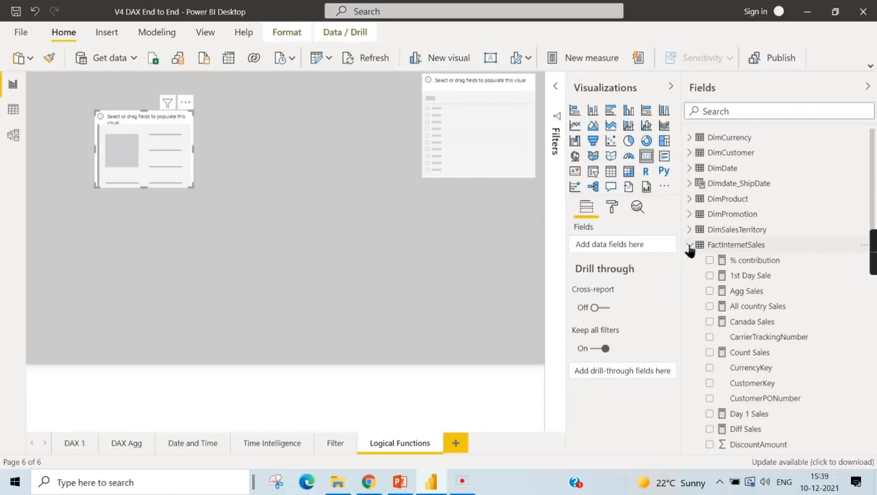
pyautogui.click(690, 244)
pyautogui.click(729, 262)
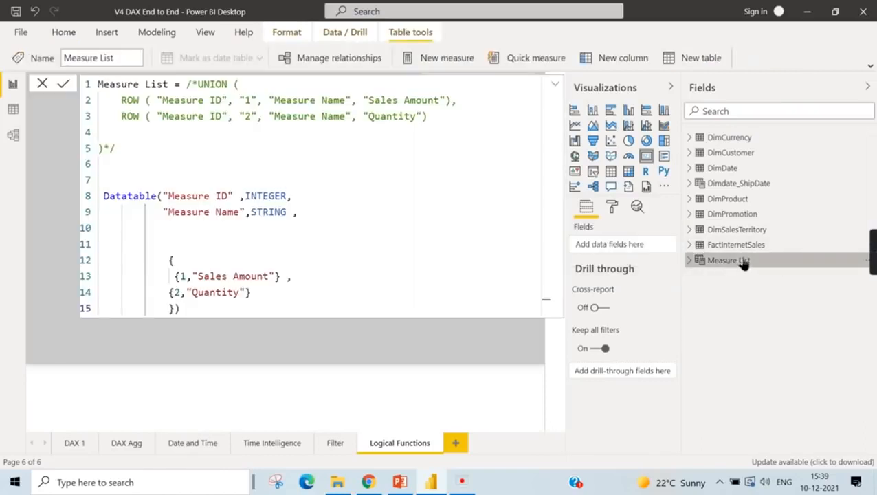
pyautogui.click(11, 111)
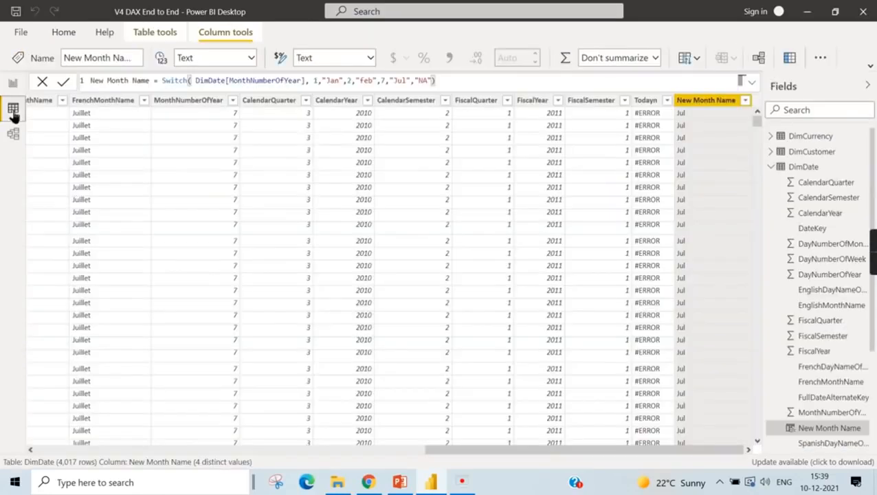
pyautogui.click(18, 83)
pyautogui.click(293, 183)
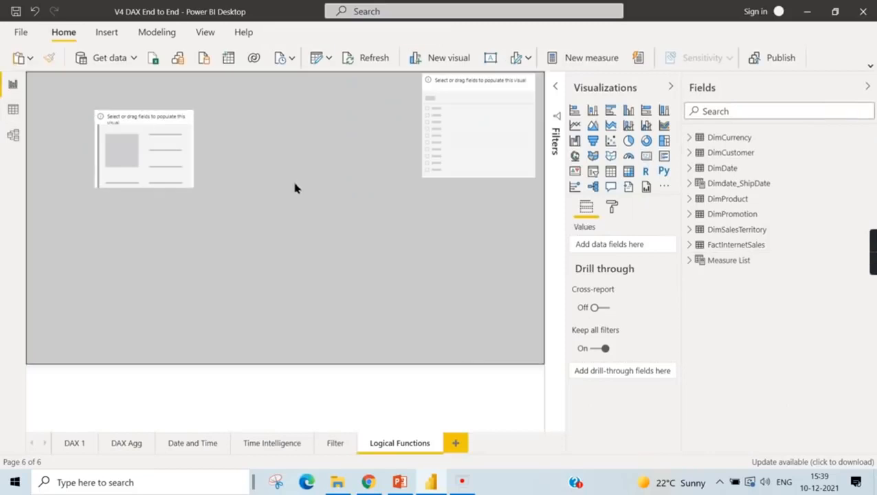
# - Show the Total Sales measure from FactInternetSales in the empty card and move the card to the page's upper edge
pyautogui.click(130, 168)
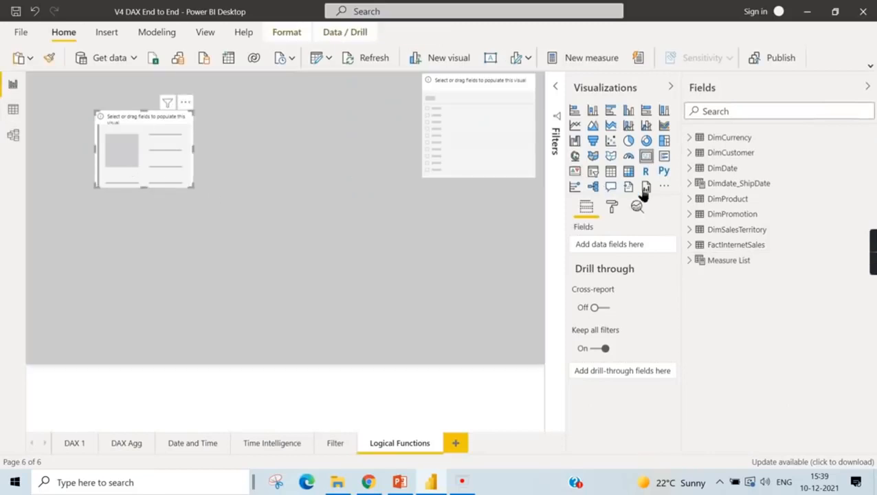
pyautogui.click(689, 261)
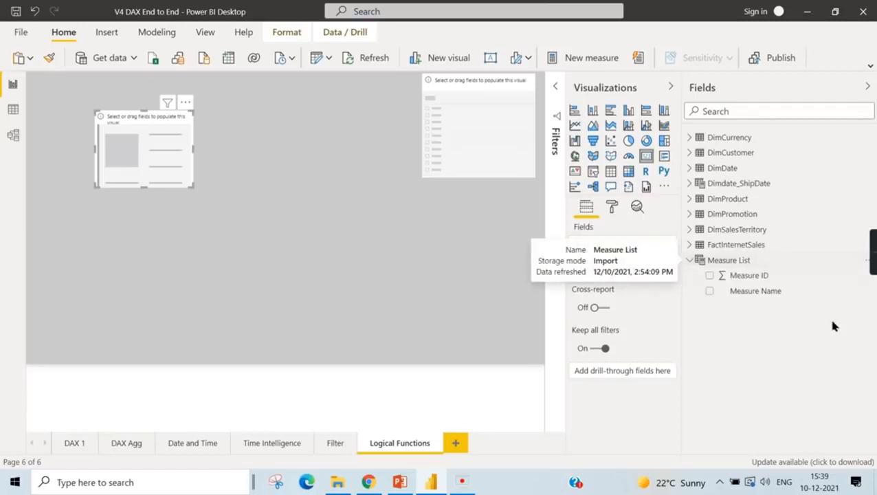
pyautogui.click(690, 260)
pyautogui.click(690, 246)
pyautogui.scroll(-10, 757, 357)
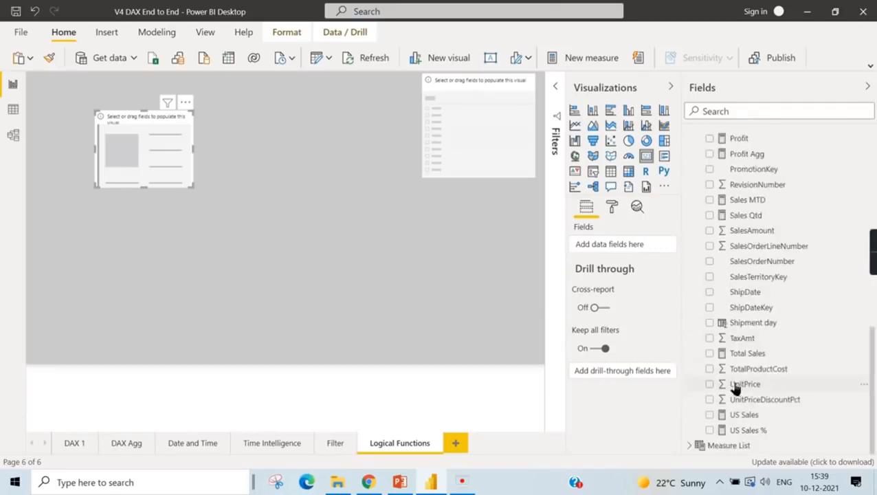
pyautogui.moveTo(719, 353); pyautogui.dragTo(137, 142)
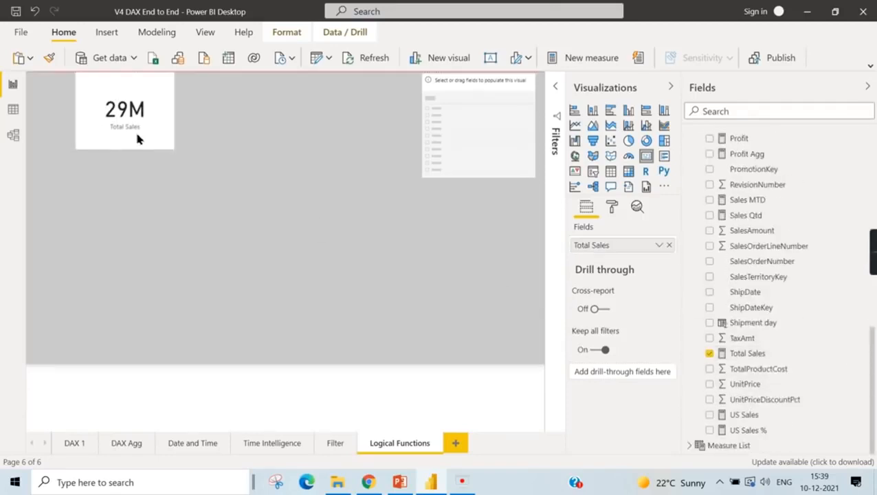
# - Add a second empty card and place it beside the Total Sales card
pyautogui.click(249, 117)
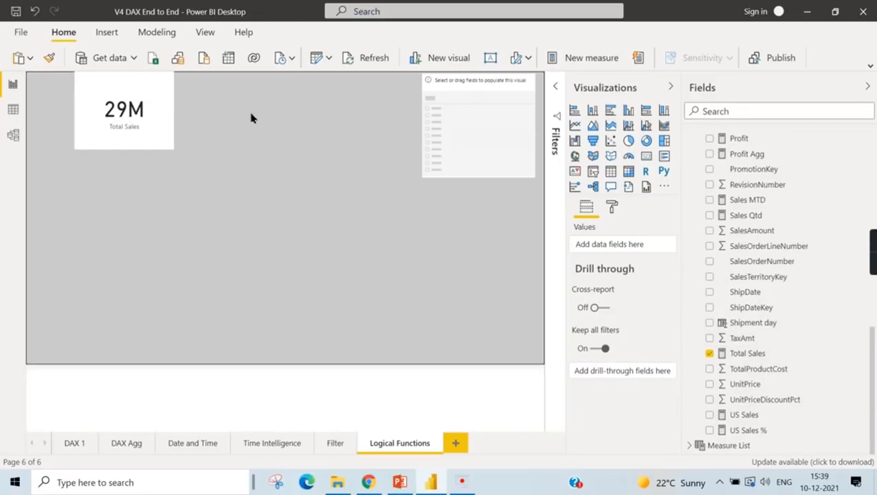
pyautogui.click(647, 156)
pyautogui.moveTo(122, 221); pyautogui.dragTo(249, 100)
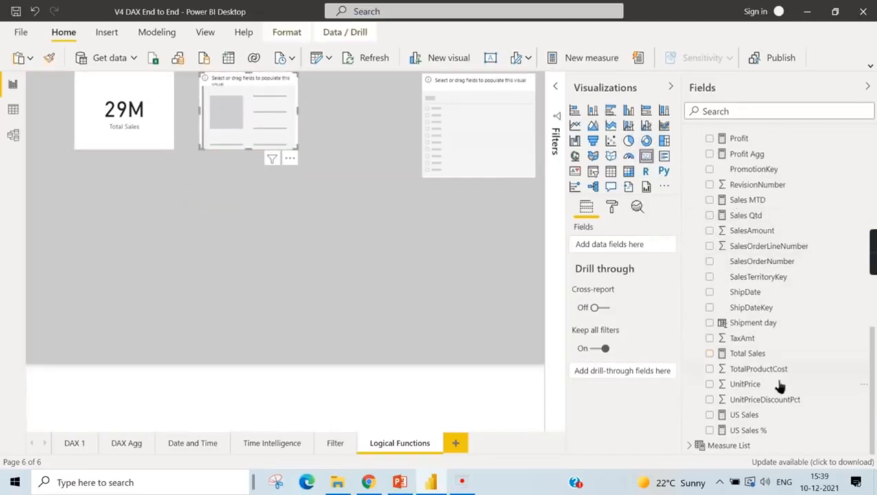
# - Look for a quantity measure in FactInternetSales, then create a new measure there named Quantity
pyautogui.scroll(2, 757, 354)
pyautogui.scroll(6, 811, 254)
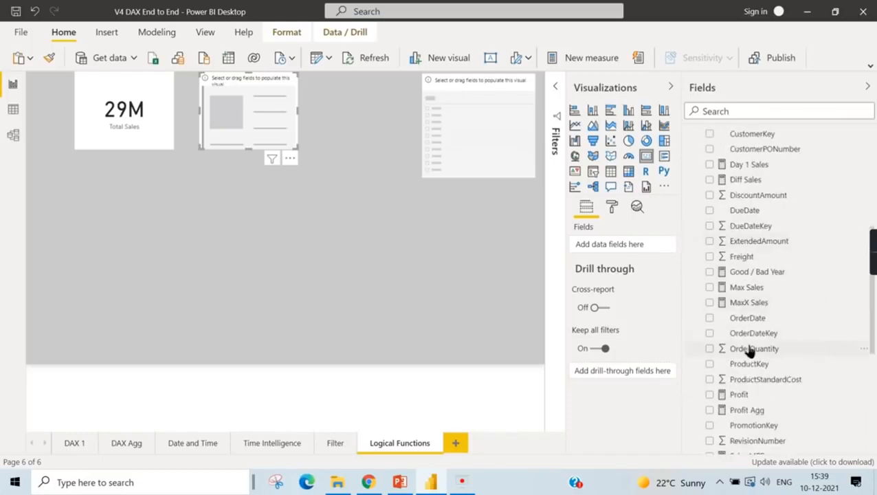
pyautogui.scroll(2, 784, 337)
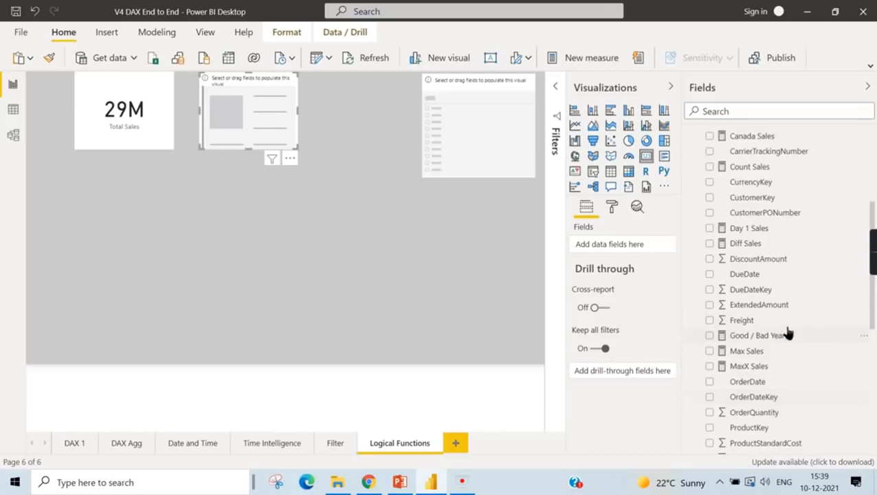
pyautogui.scroll(-4, 788, 362)
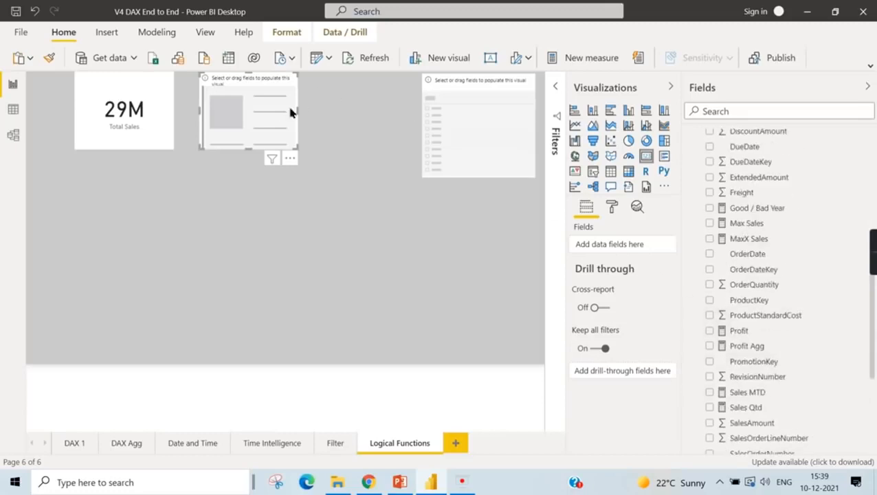
pyautogui.scroll(-4, 764, 255)
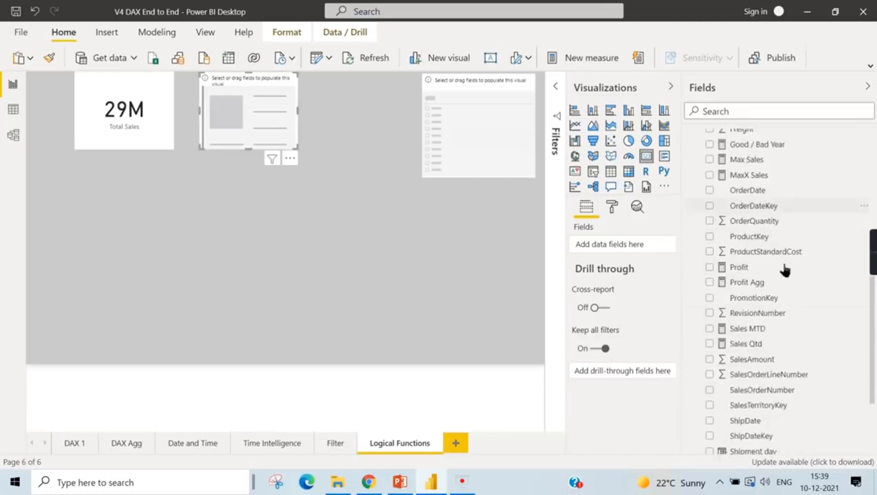
pyautogui.rightClick(752, 297)
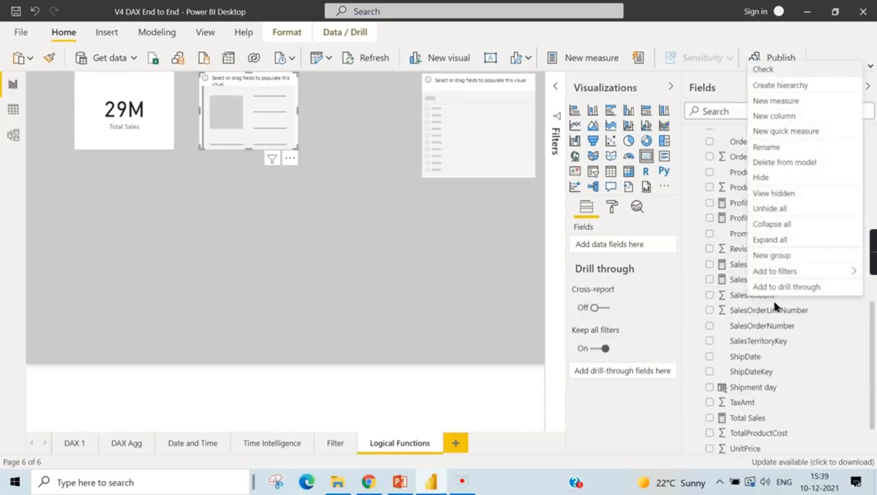
pyautogui.click(784, 102)
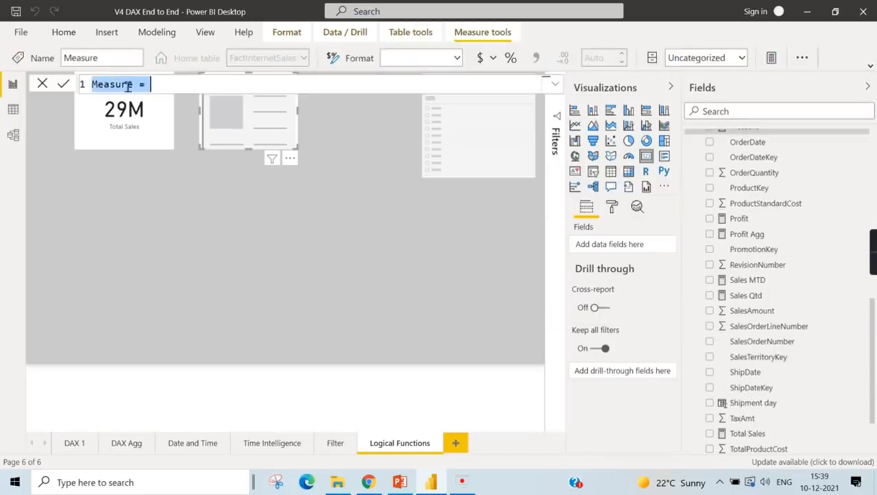
pyautogui.write('Qu')
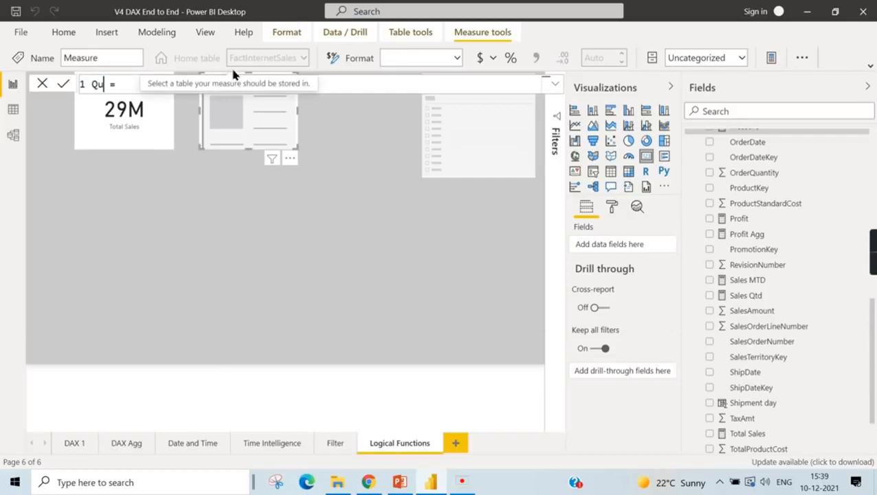
pyautogui.write('antiy')
pyautogui.press('BackSpace')
pyautogui.write('ty = ')
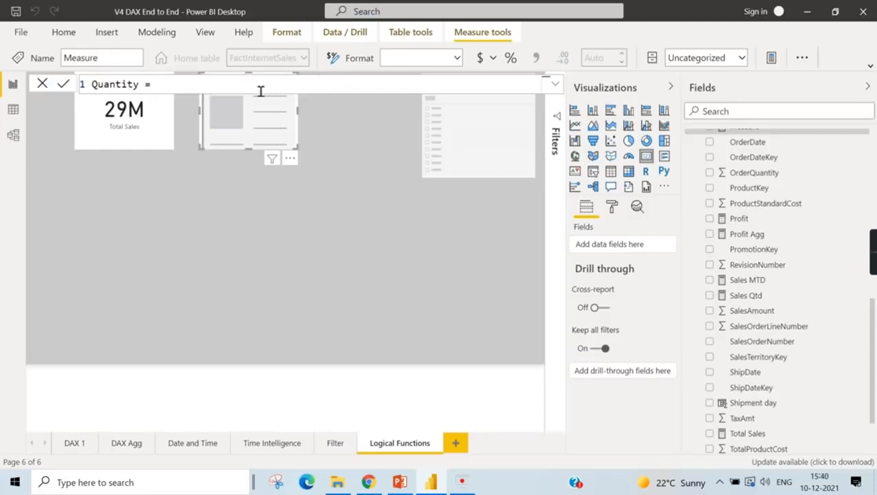
pyautogui.write('SU')
# - Define the Quantity measure as Sum(FactInternetSales[OrderQuantity]), commit it, and show it in the second card
pyautogui.press('BackSpace')
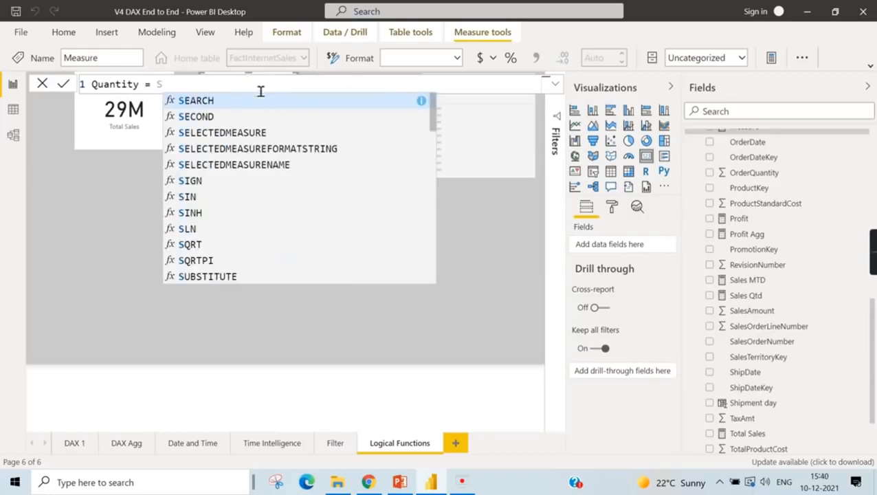
pyautogui.write('um(Qu')
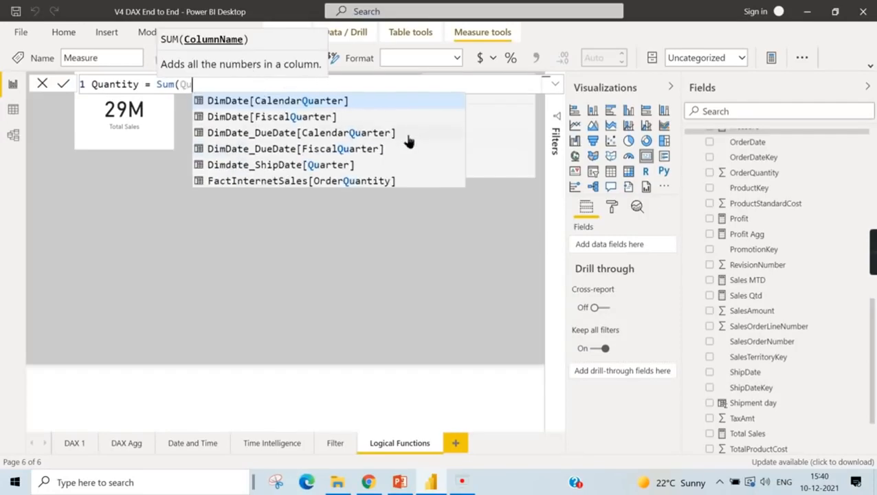
pyautogui.click(370, 182)
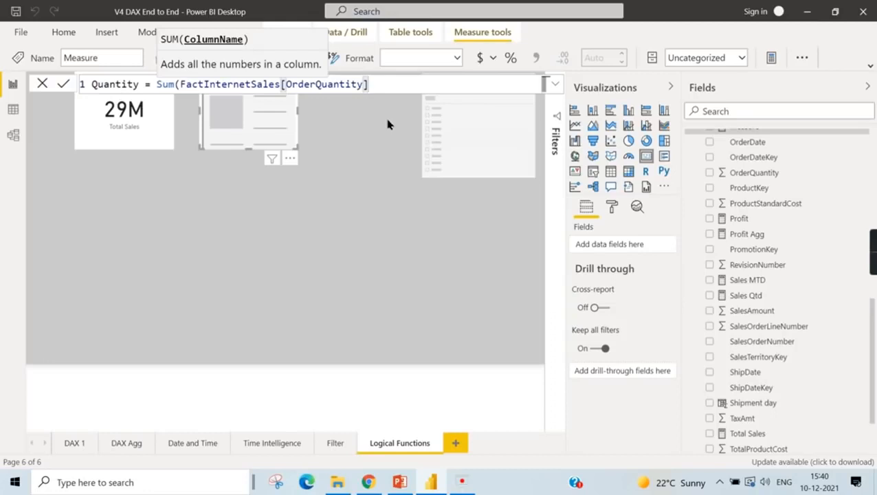
pyautogui.write(')')
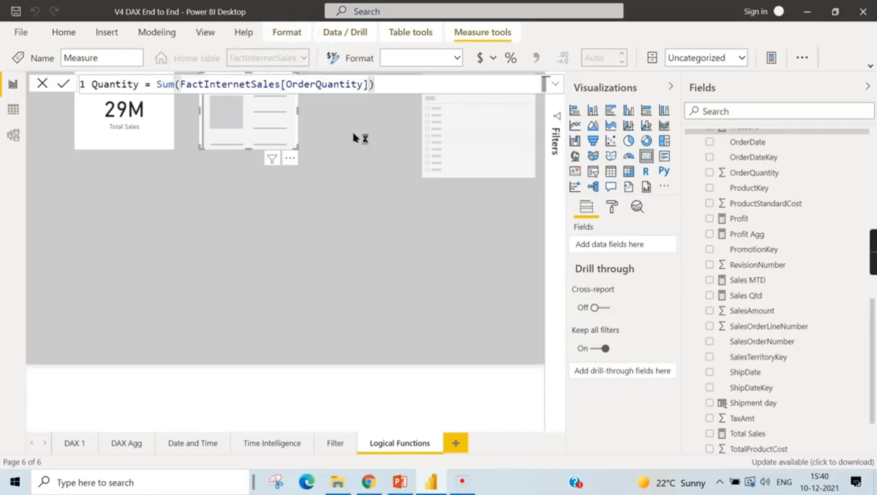
pyautogui.press('Return')
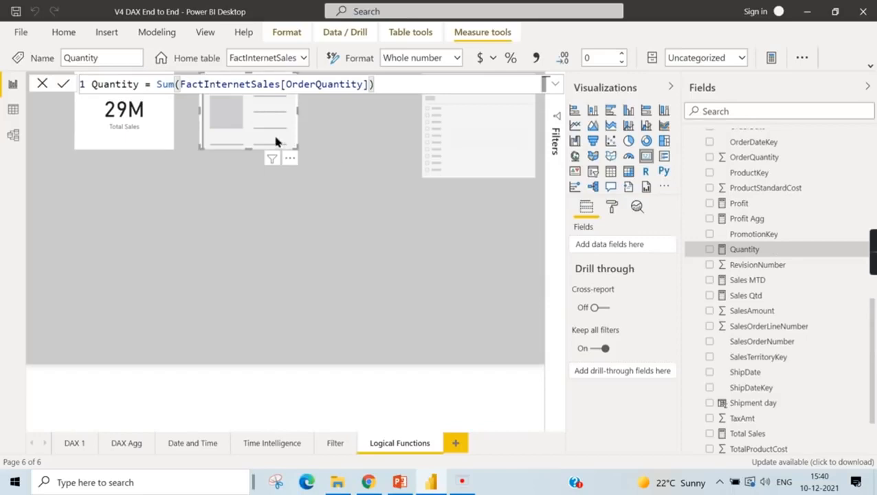
pyautogui.click(711, 252)
pyautogui.click(336, 175)
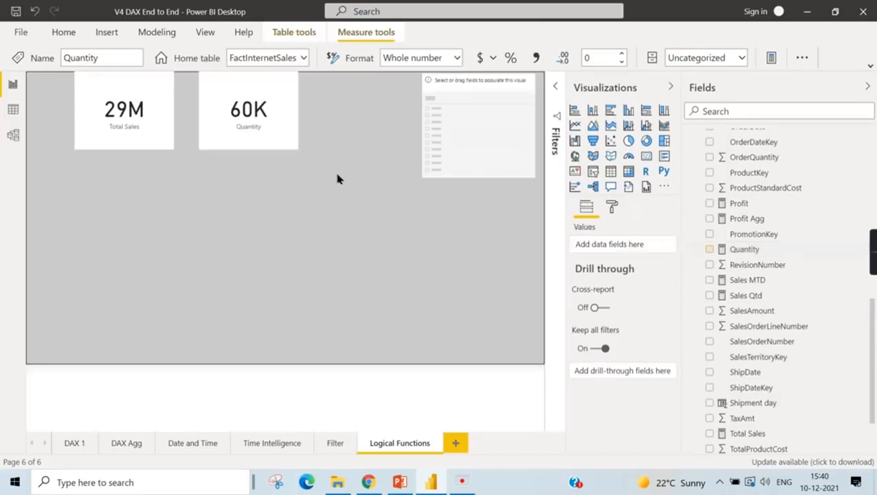
# - Add a third empty card and place it below and between the Total Sales and Quantity cards
pyautogui.click(137, 137)
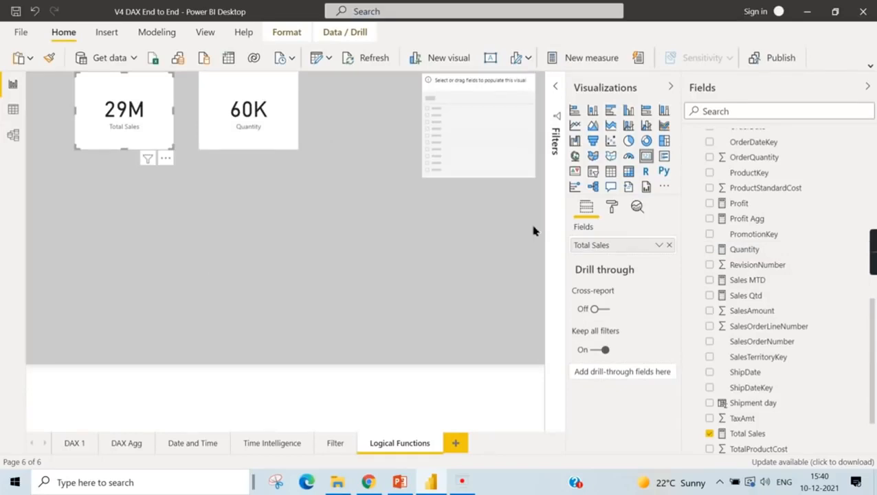
pyautogui.click(277, 119)
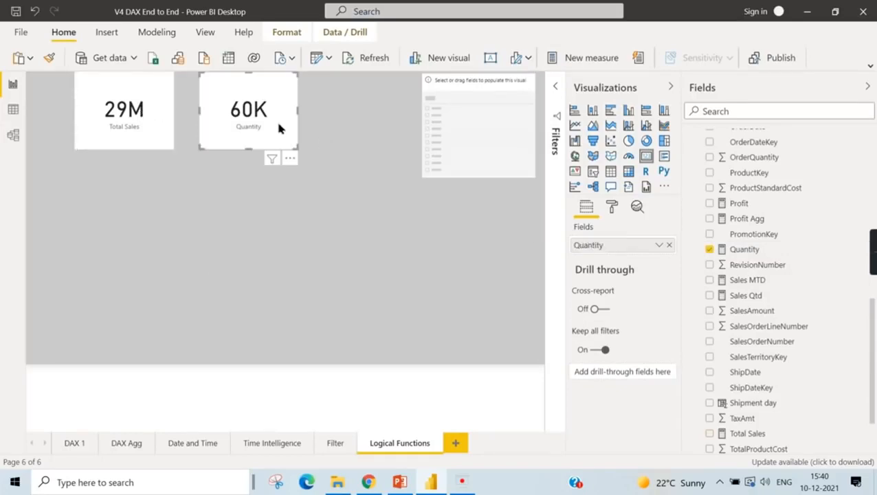
pyautogui.click(140, 128)
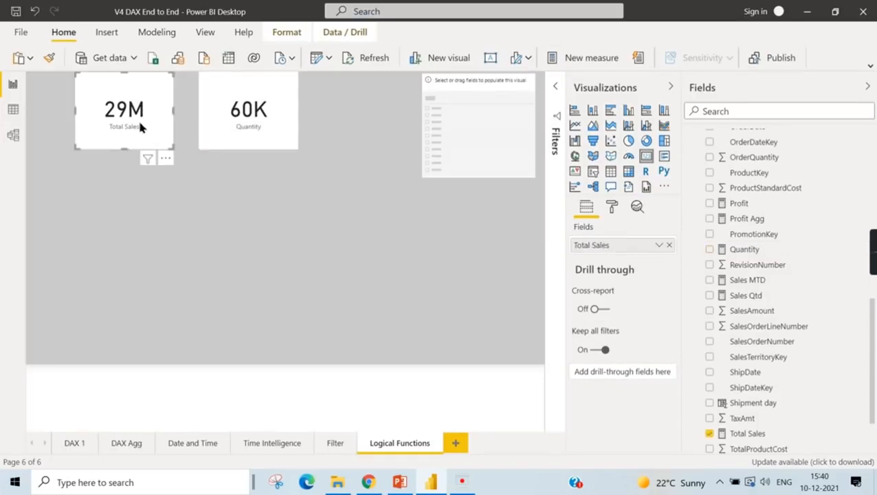
pyautogui.click(206, 216)
pyautogui.click(646, 156)
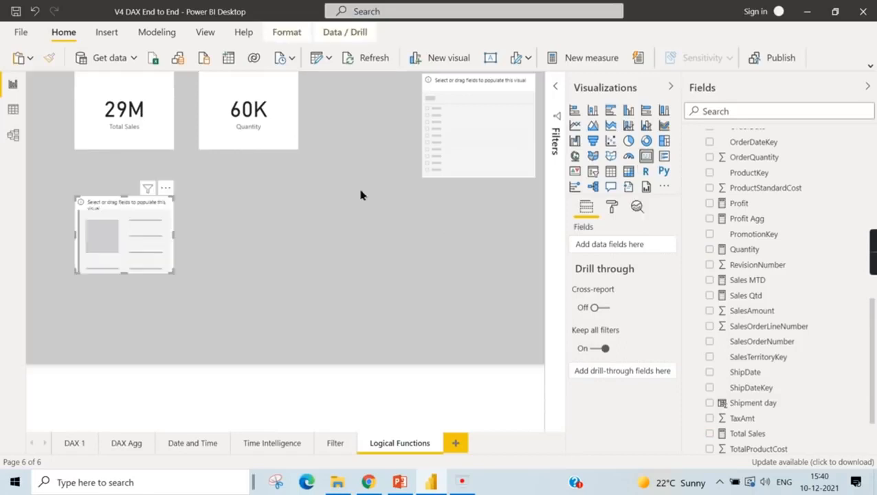
pyautogui.moveTo(116, 215); pyautogui.dragTo(162, 215)
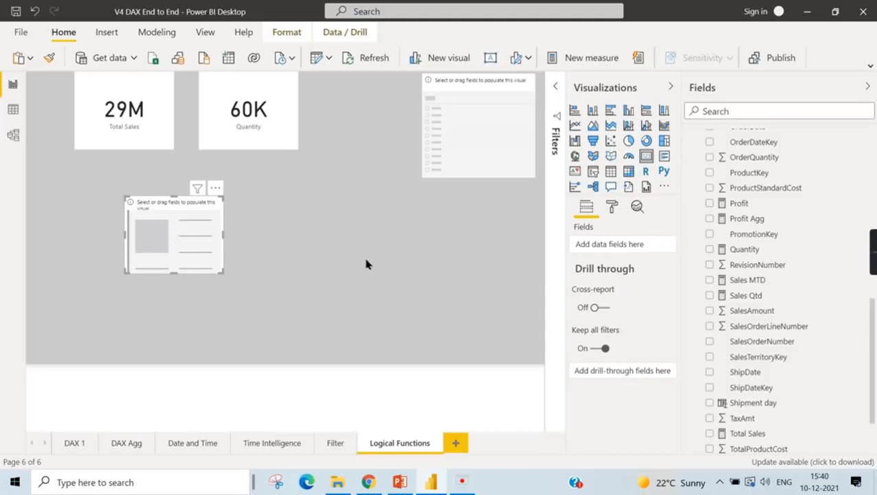
# - Examine the Measure List table's DAX definition and rows in the data view, and return to the report page
pyautogui.click(471, 92)
pyautogui.scroll(10, 757, 206)
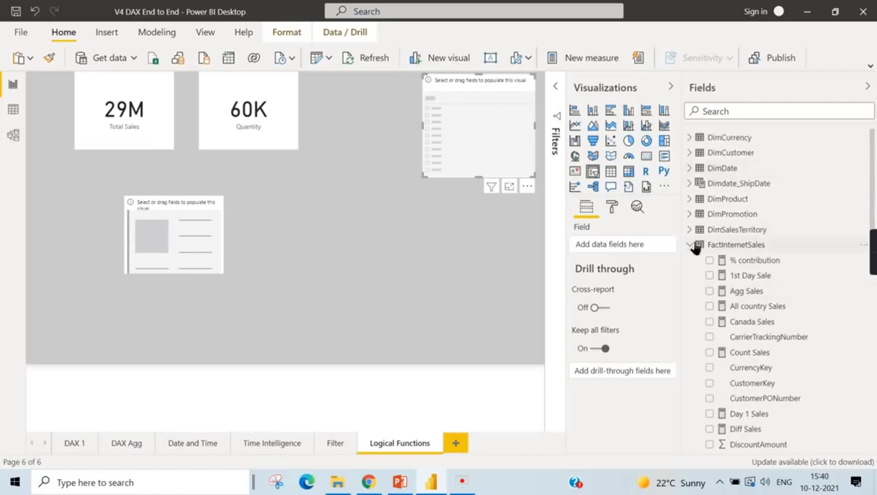
pyautogui.click(691, 245)
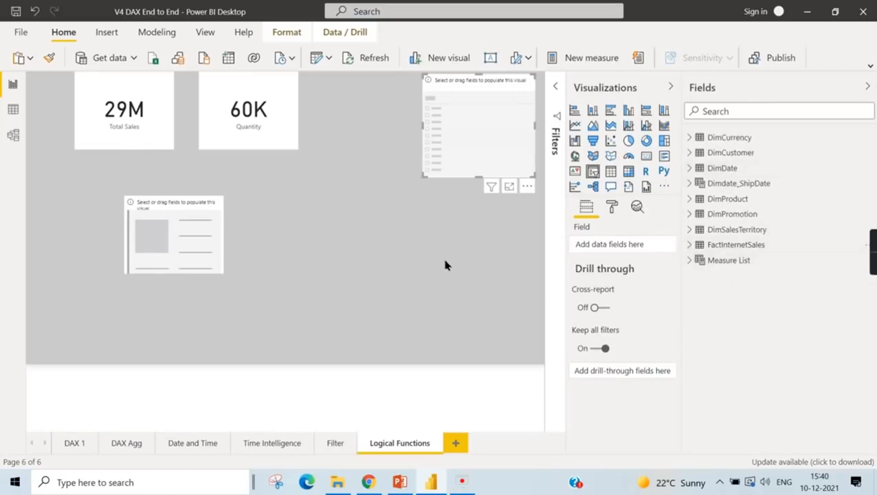
pyautogui.click(724, 265)
pyautogui.click(13, 110)
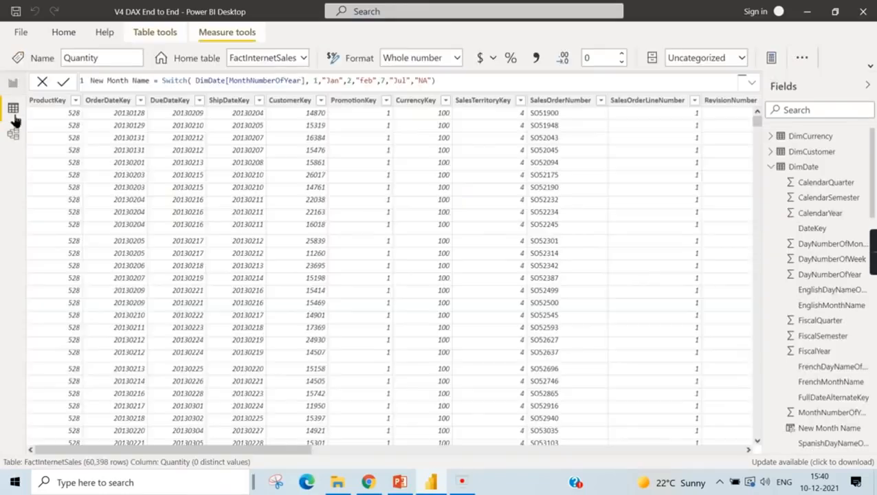
pyautogui.click(772, 167)
pyautogui.click(771, 259)
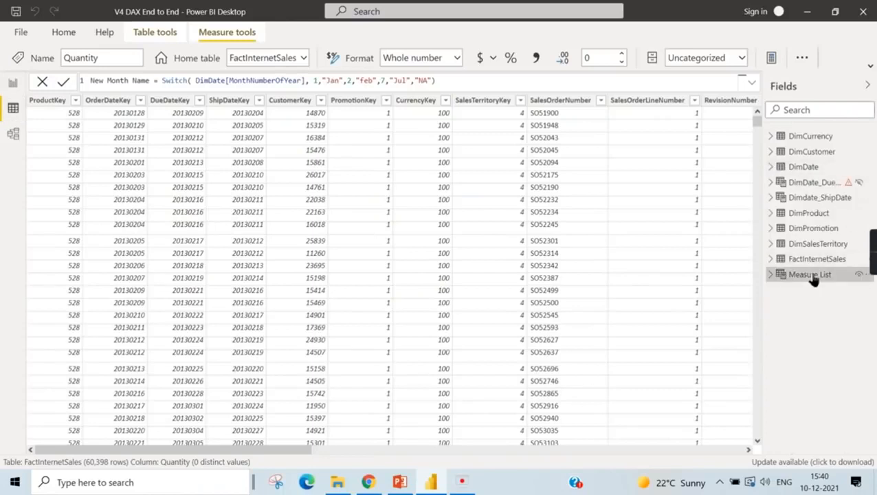
pyautogui.click(817, 274)
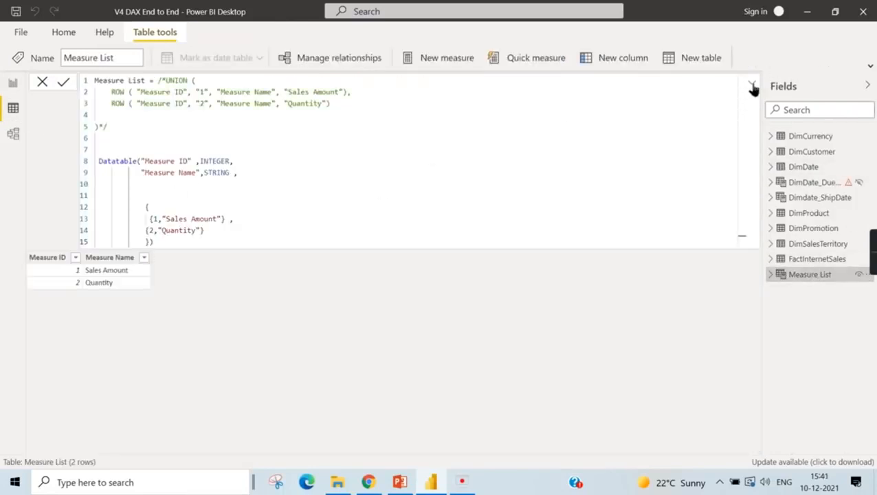
pyautogui.click(753, 82)
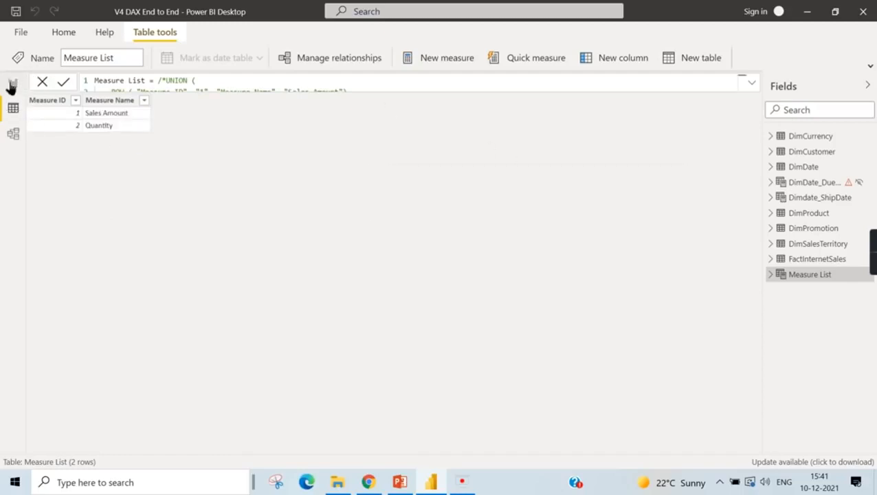
pyautogui.click(12, 85)
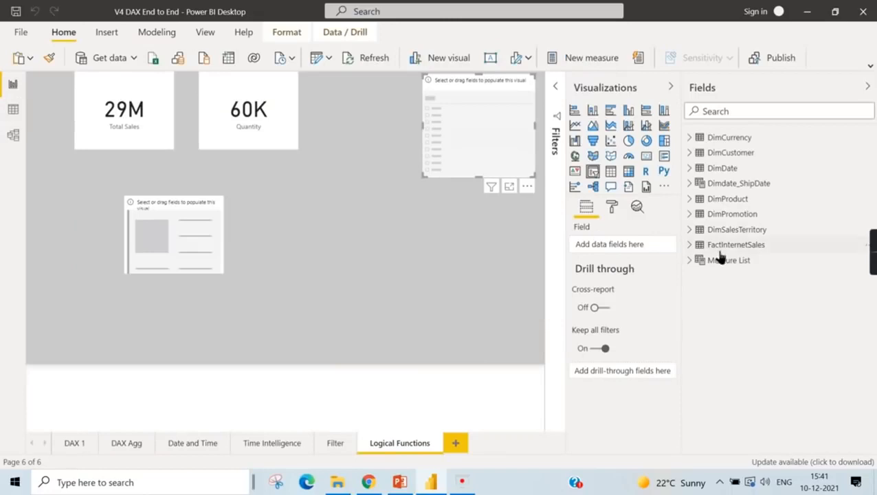
# - Fill the empty slicer with Measure Name from the Measure List table and move the slicer slightly down
pyautogui.click(690, 262)
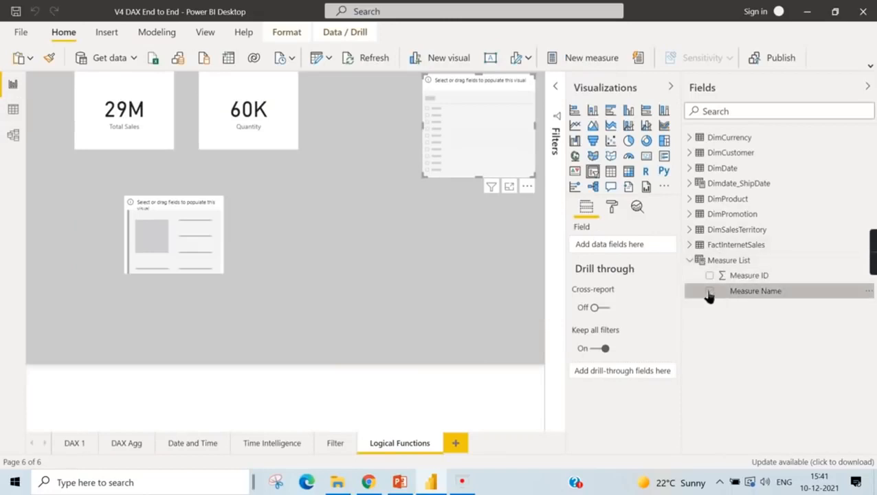
pyautogui.click(711, 292)
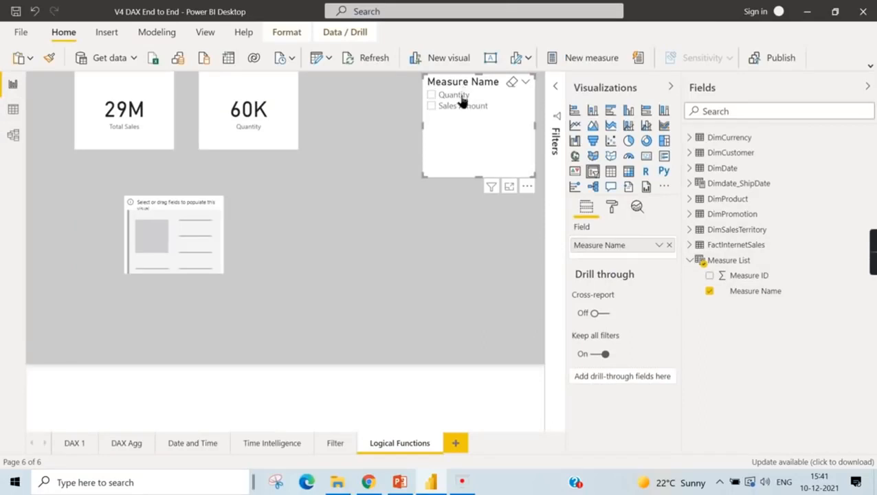
pyautogui.moveTo(461, 94); pyautogui.dragTo(462, 113)
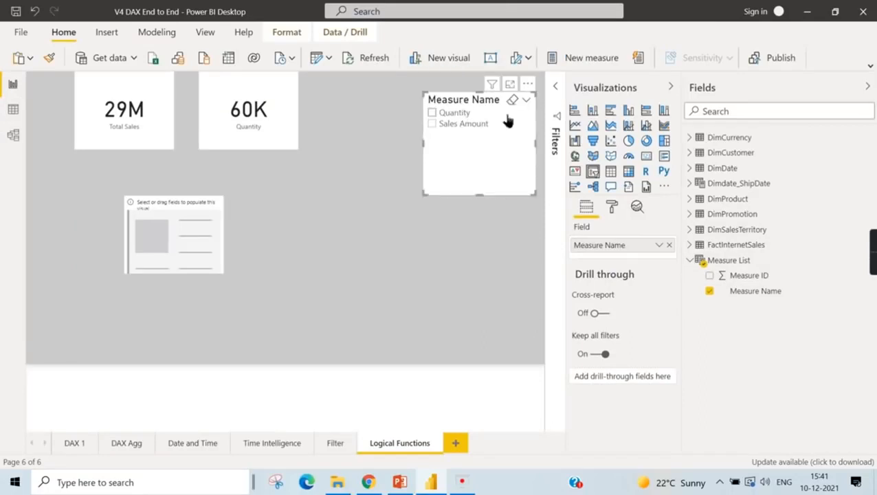
# - Increase the text size of the items in the Measure Name slicer
pyautogui.click(614, 209)
pyautogui.click(600, 328)
pyautogui.scroll(-1, 611, 405)
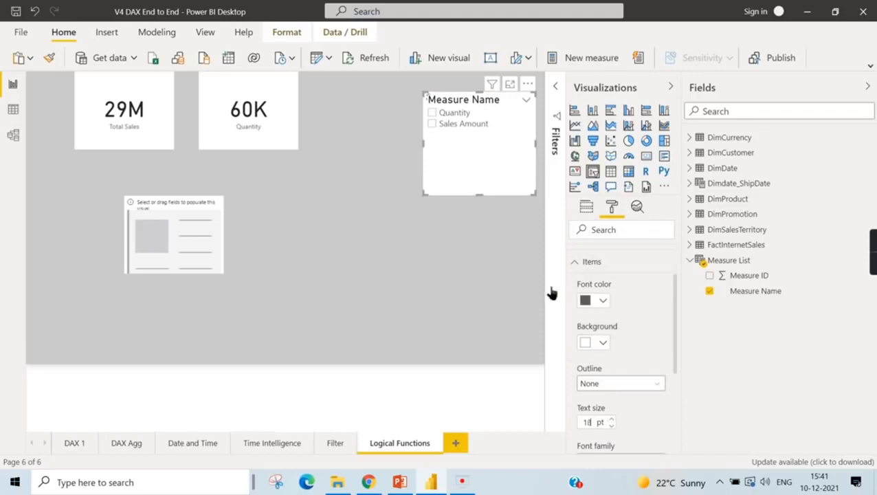
pyautogui.click(367, 198)
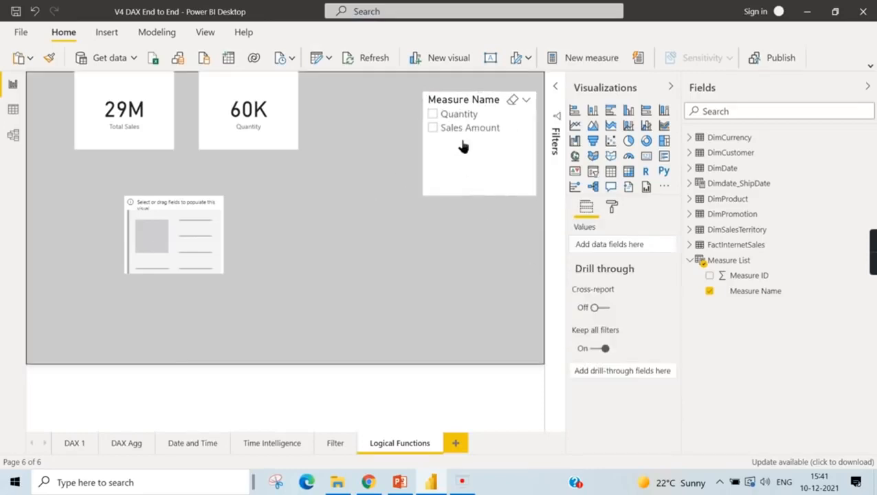
# - Try Quantity in the Measure Name slicer, switch the selection to Sales Amount, and check the Total Sales and Quantity cards
pyautogui.click(455, 116)
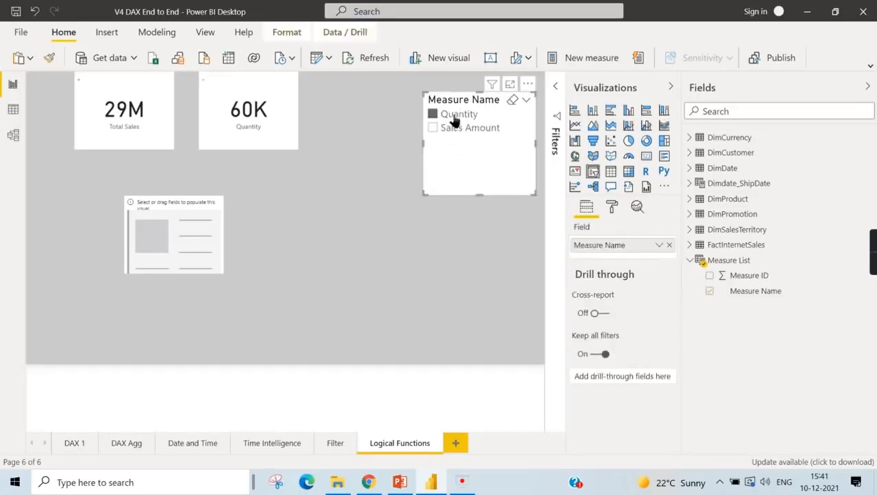
pyautogui.click(176, 228)
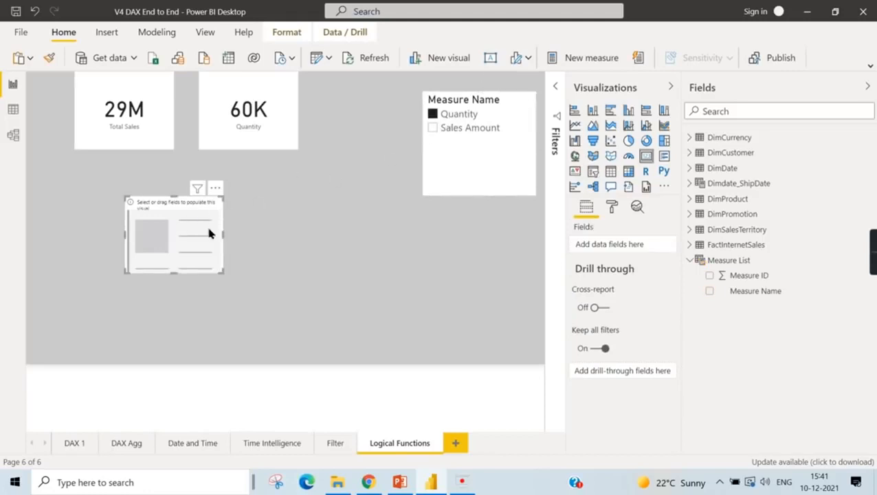
pyautogui.click(461, 131)
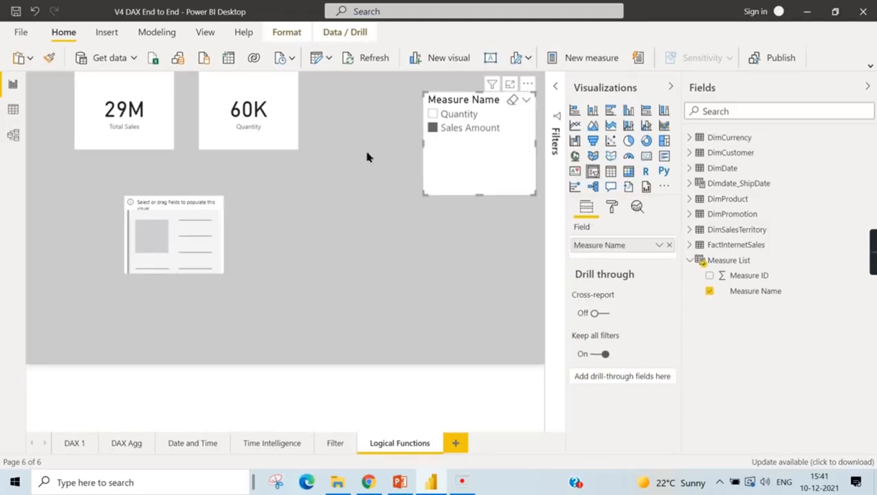
pyautogui.click(286, 239)
pyautogui.click(159, 129)
pyautogui.click(224, 135)
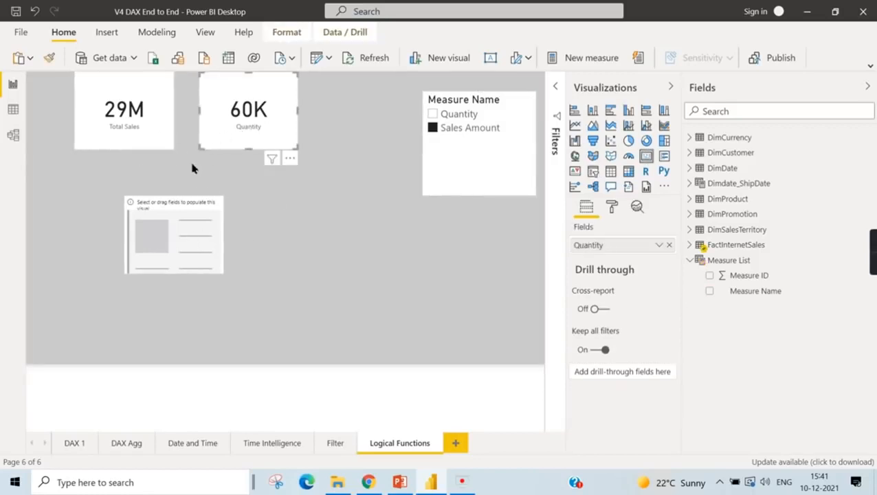
pyautogui.click(143, 139)
# - Collapse the Measure List table, look through the FactInternetSales fields, and start a new measure in FactInternetSales
pyautogui.click(690, 260)
pyautogui.click(689, 245)
pyautogui.scroll(-5, 818, 343)
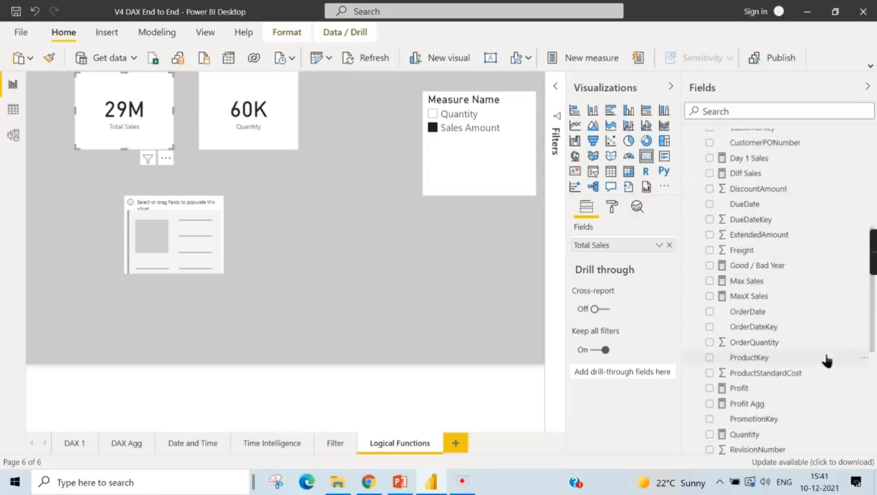
pyautogui.scroll(3, 794, 288)
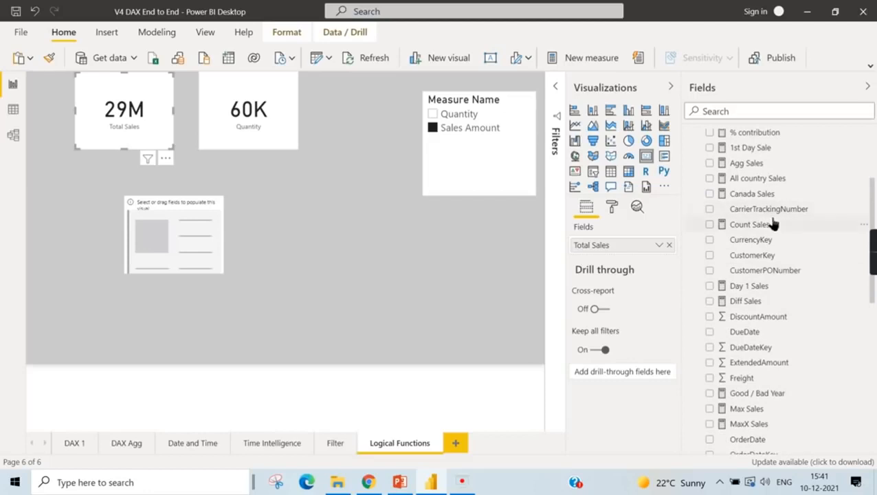
pyautogui.scroll(2, 784, 227)
pyautogui.rightClick(741, 183)
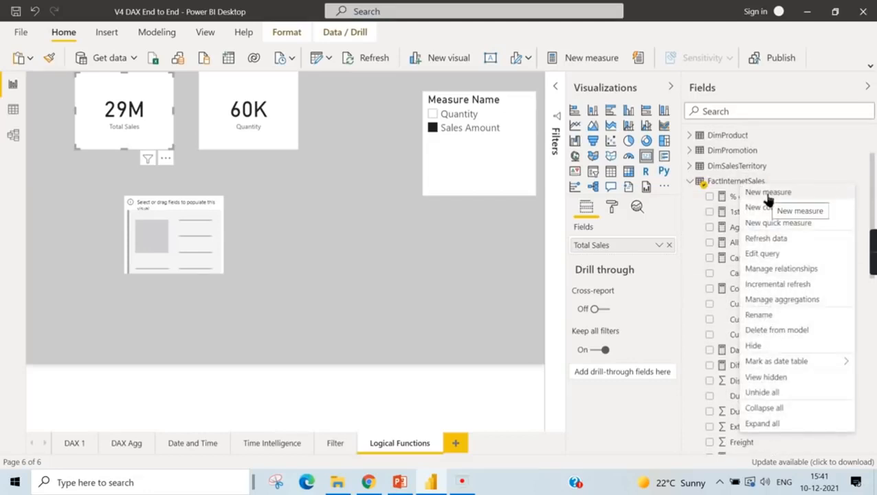
pyautogui.click(768, 194)
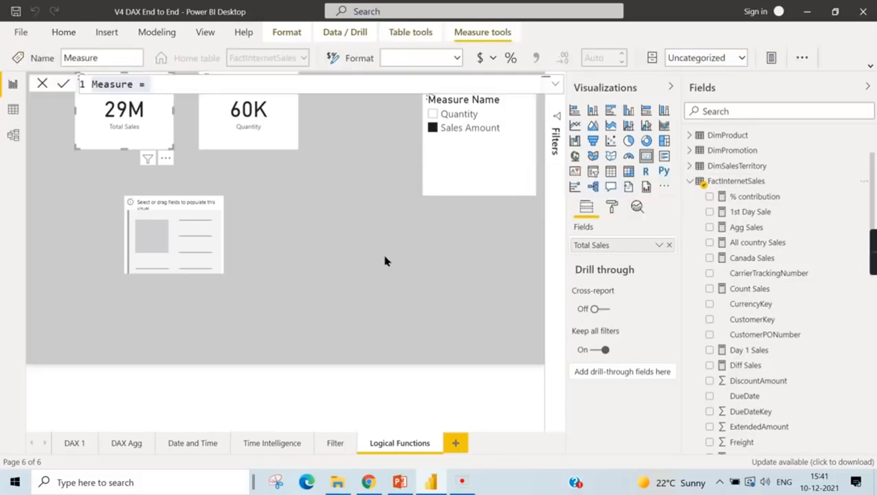
# - Name the new measure Sales Amount / Quantity
pyautogui.write('Sales')
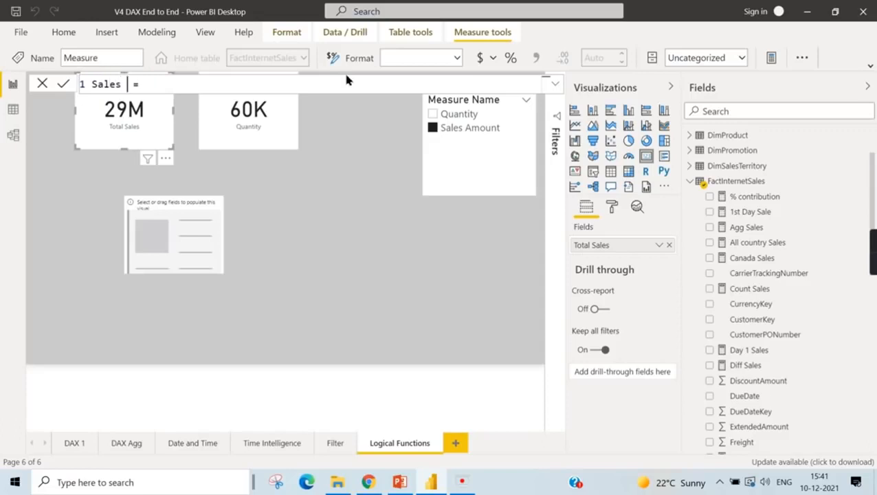
pyautogui.write(' Amount ')
pyautogui.write('/ Qunat')
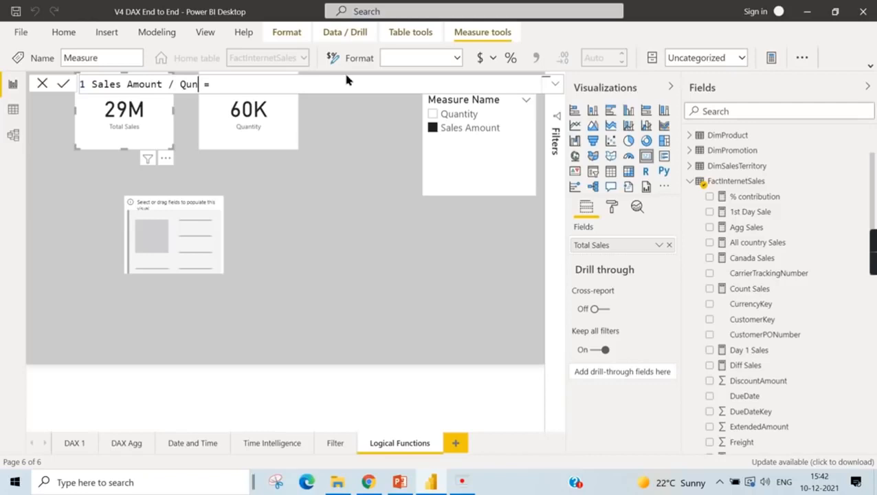
pyautogui.write('ity')
pyautogui.click(199, 85)
pyautogui.press('BackSpace')
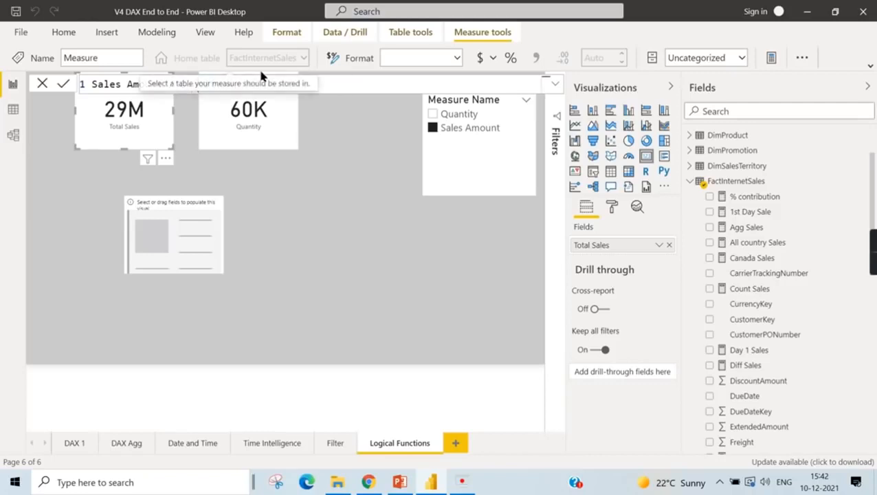
pyautogui.write('ntity = ')
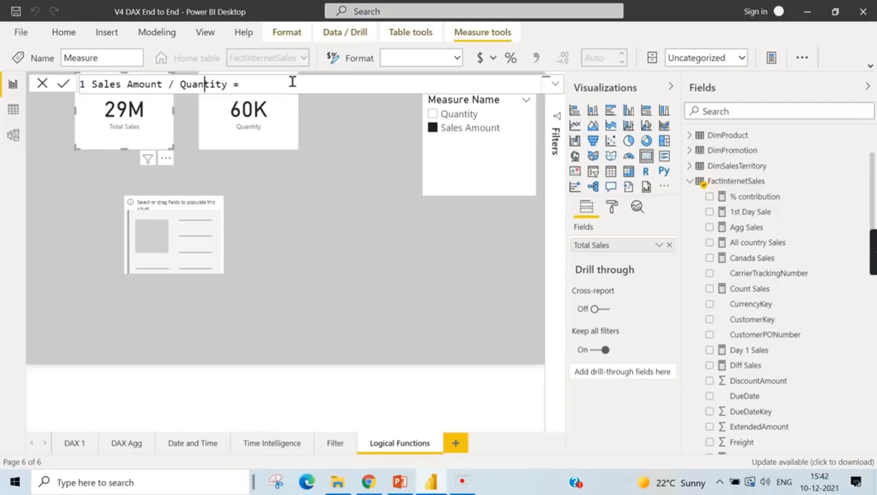
pyautogui.write('Switch')
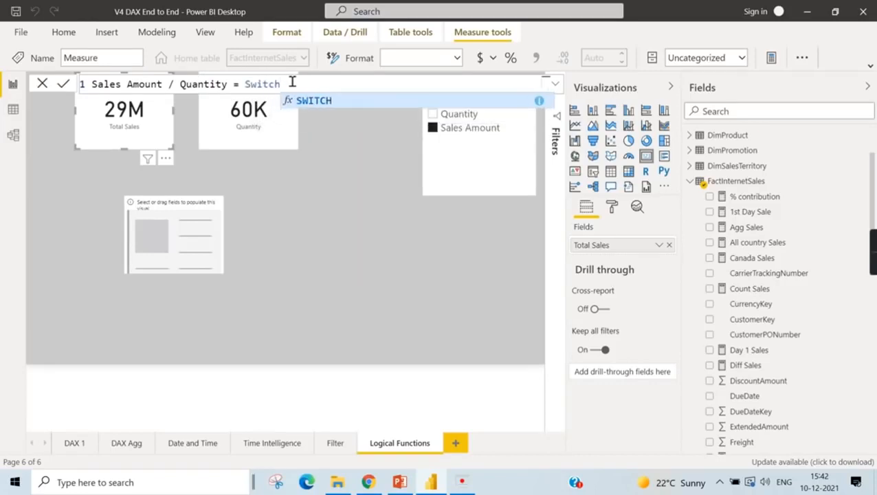
pyautogui.write('(')
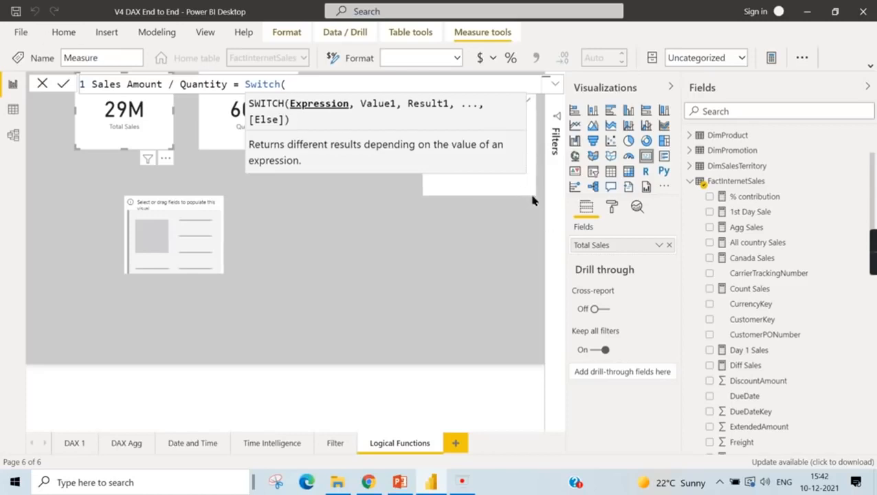
# - Begin the measure's formula with SWITCH, using SELECTEDVALUE of 'Measure List'[Measure Name] as its expression
pyautogui.write('Select')
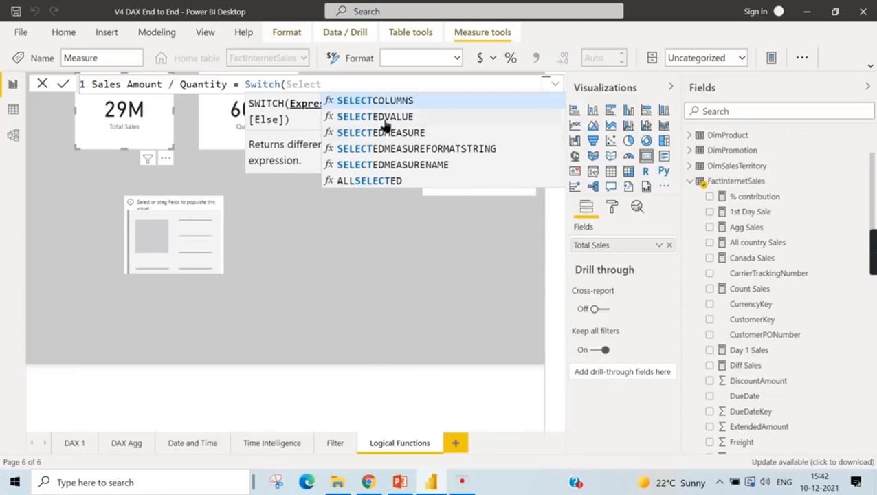
pyautogui.click(387, 117)
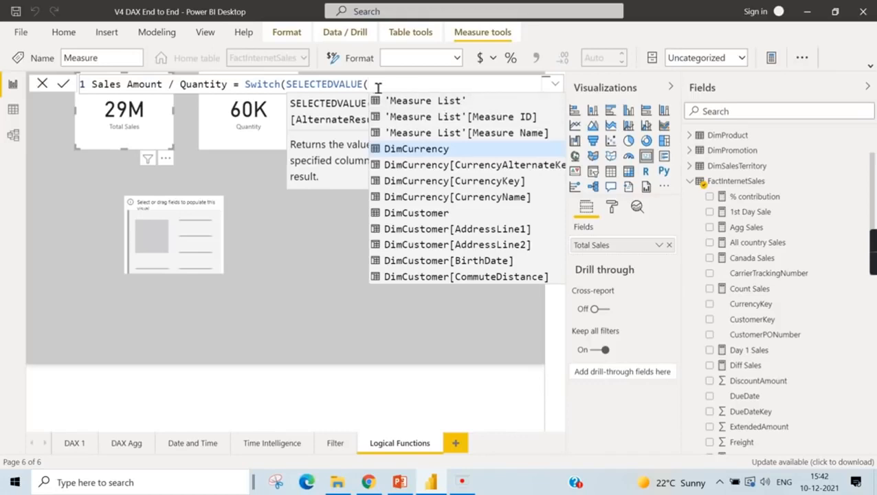
pyautogui.scroll(-20, 526, 244)
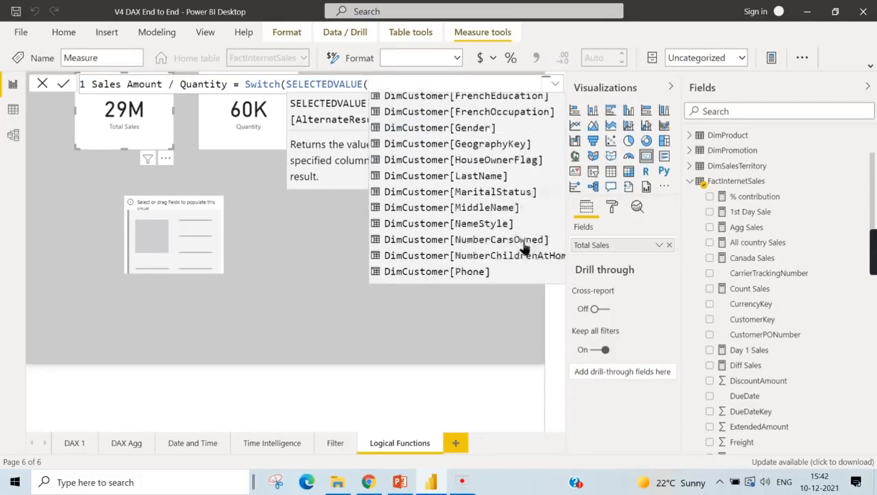
pyautogui.scroll(-2, 530, 258)
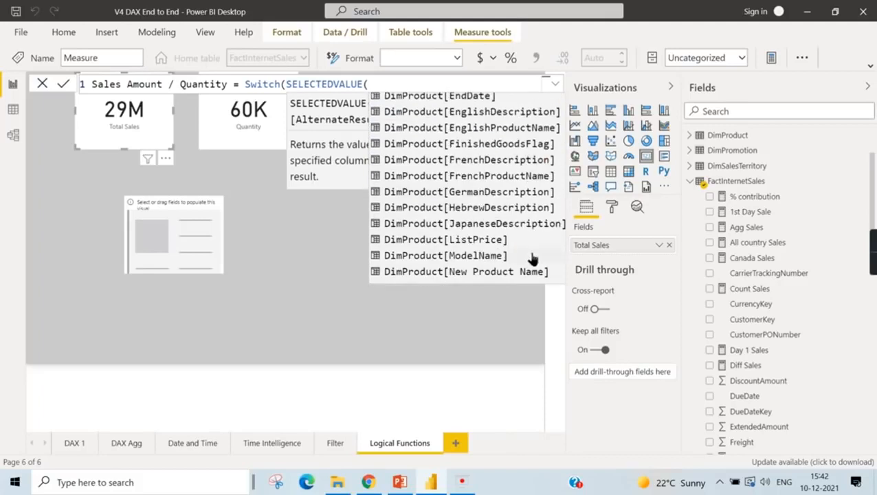
pyautogui.write('s')
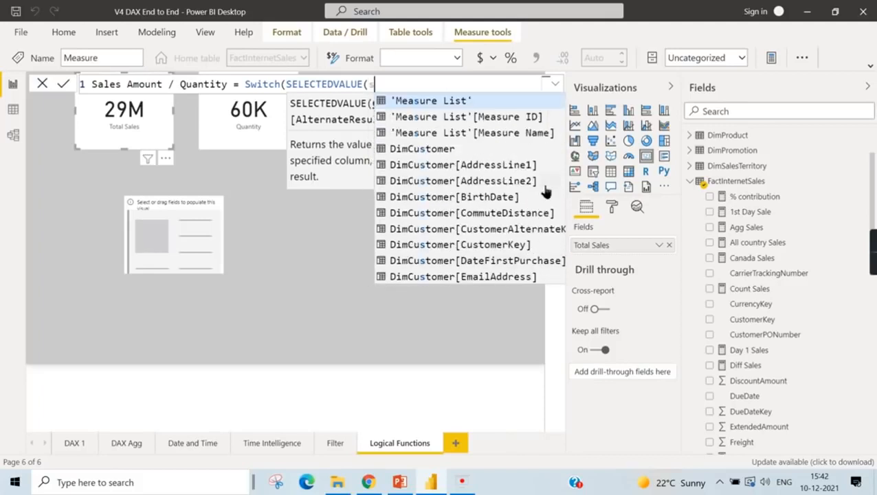
pyautogui.press('BackSpace')
pyautogui.write('Mea')
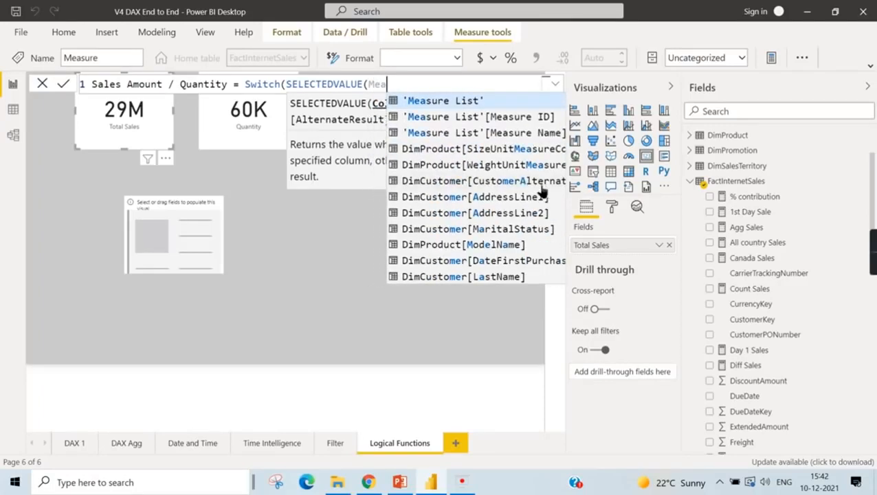
pyautogui.click(533, 133)
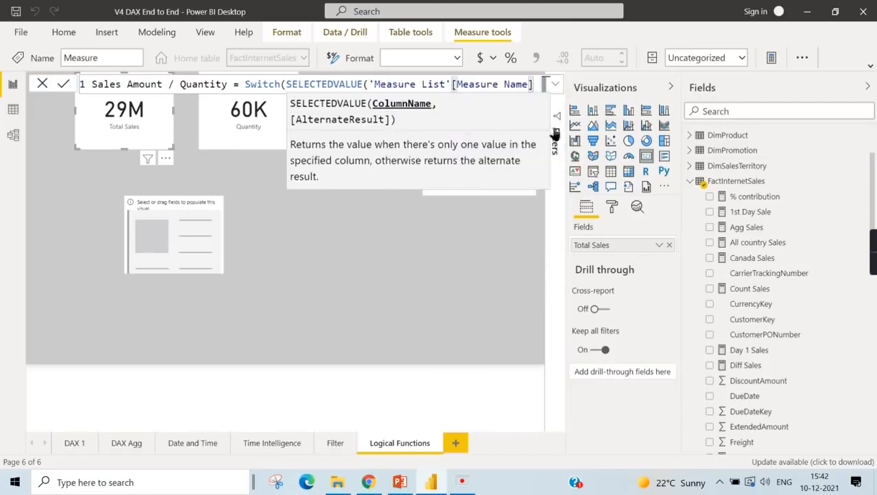
pyautogui.write(')')
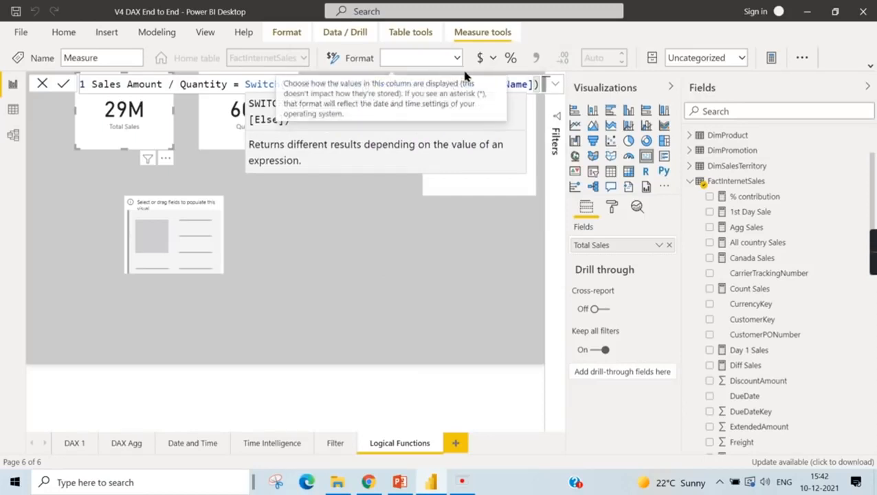
# - Add the first SWITCH case, returning FactInternetSales[Total Sales] for the value "Sales Amount"
pyautogui.hotkey('shift', 'Return')
pyautogui.write(',')
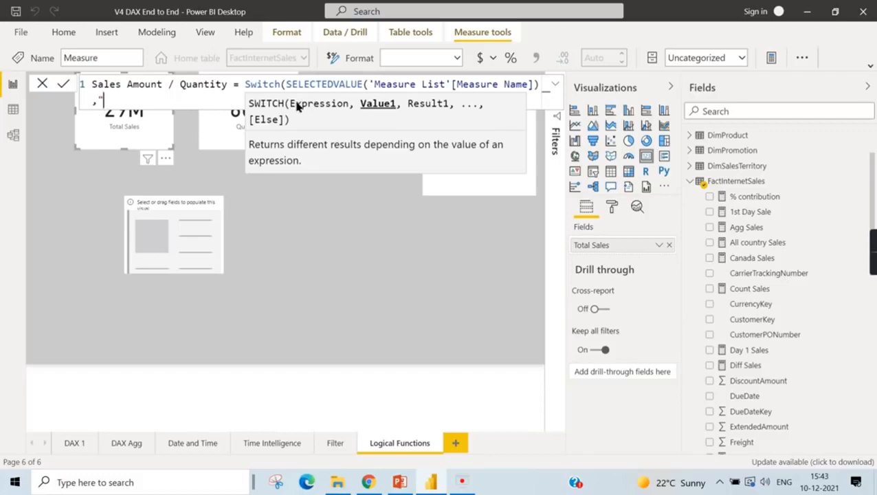
pyautogui.write('Sales Amount')
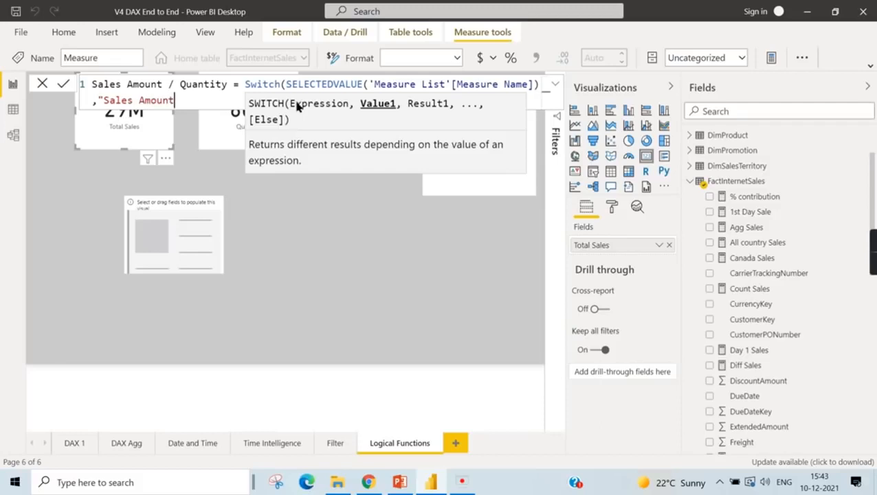
pyautogui.write('",')
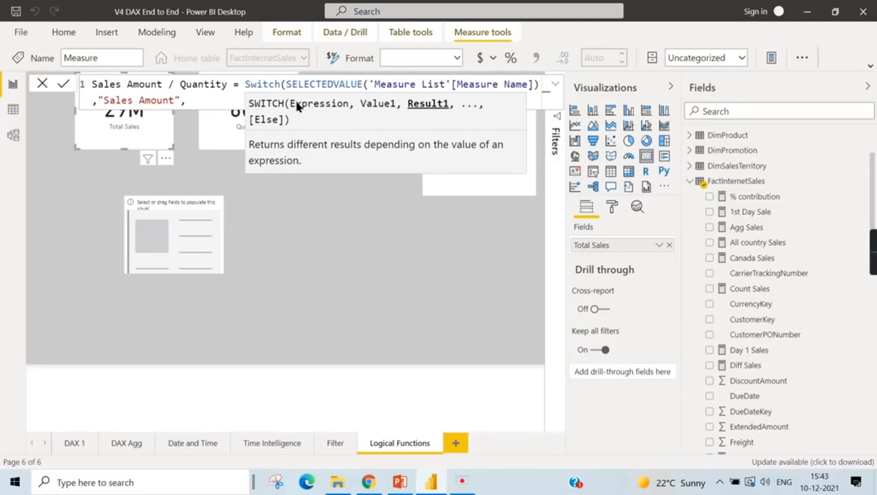
pyautogui.write(' tot')
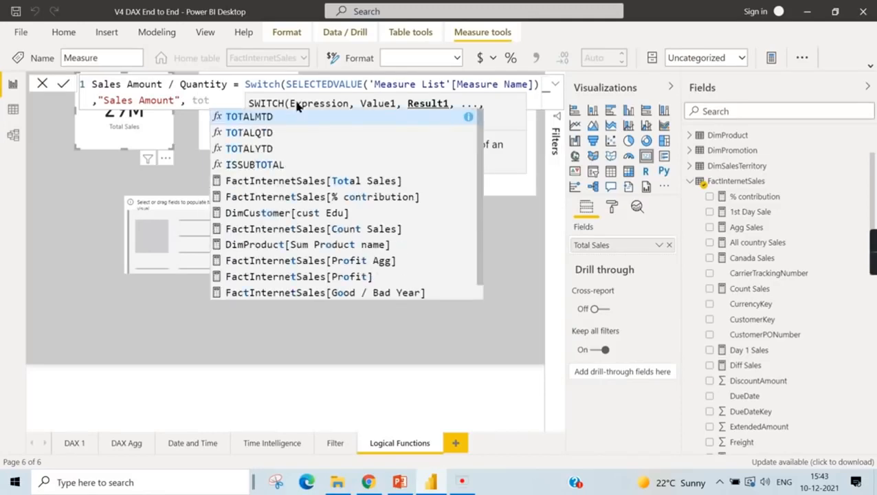
pyautogui.write('al')
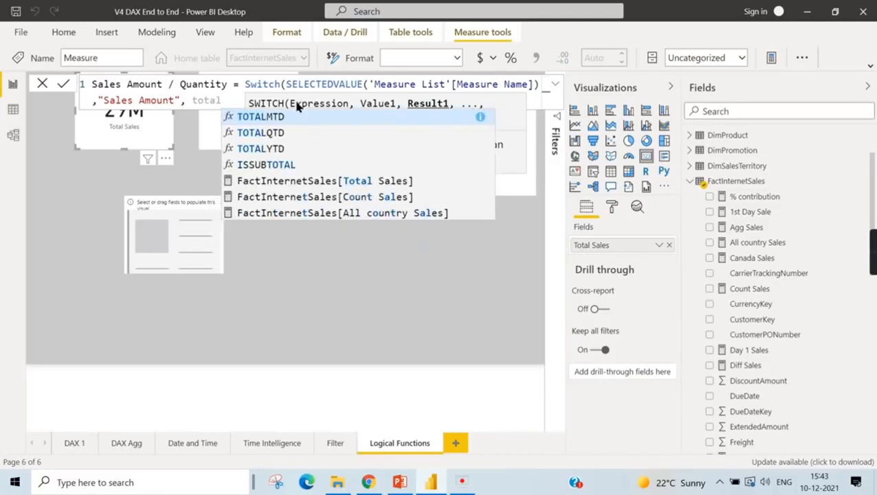
pyautogui.click(385, 183)
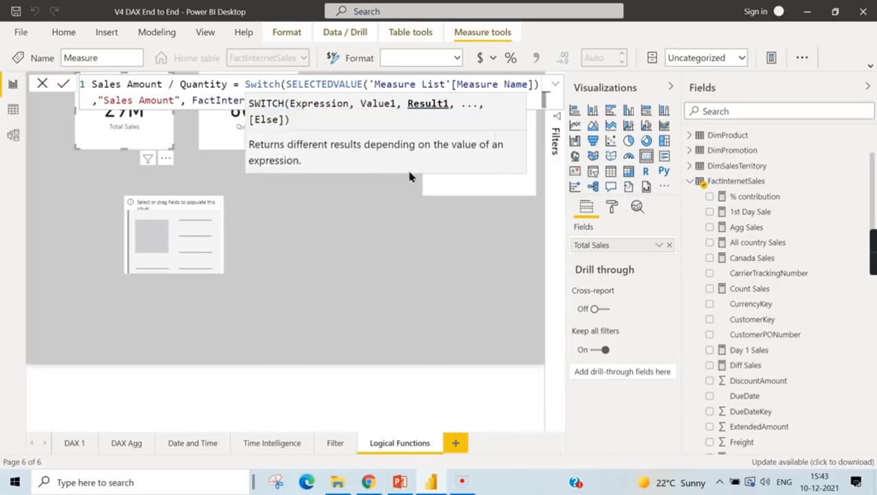
pyautogui.write(',')
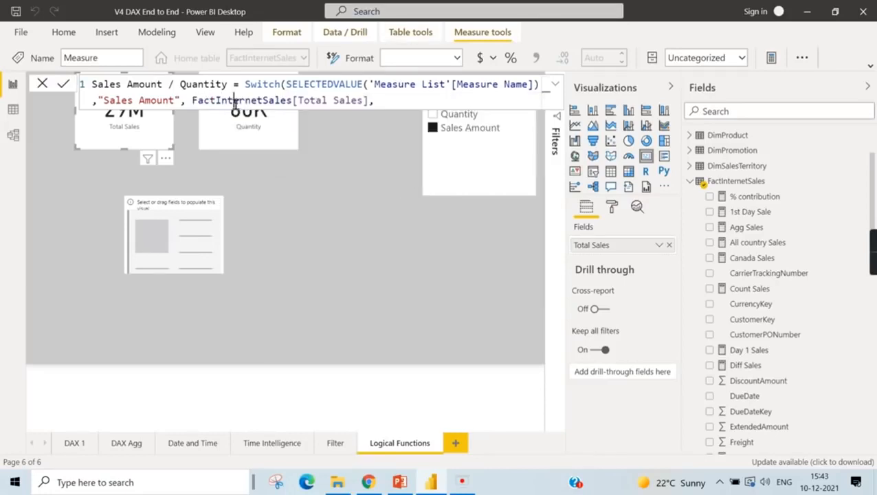
# - Start a second SWITCH case on a new line with the value "Quantity"
pyautogui.hotkey('shift', 'Return')
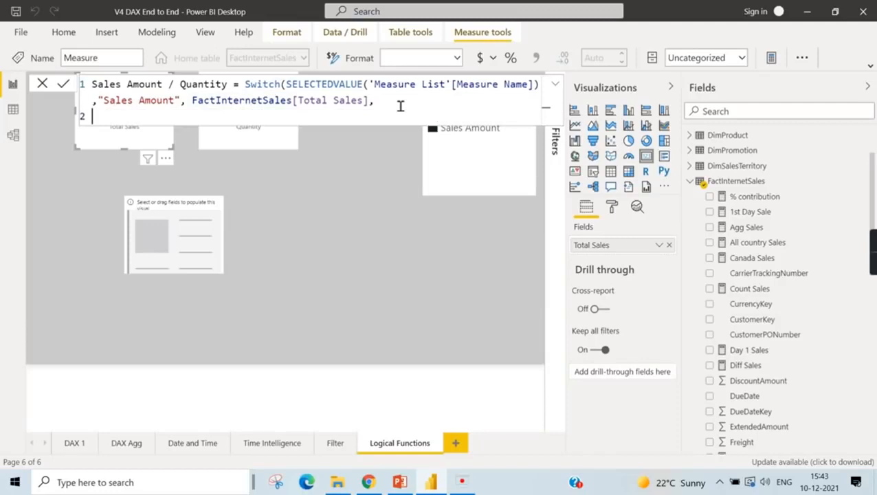
pyautogui.write(',')
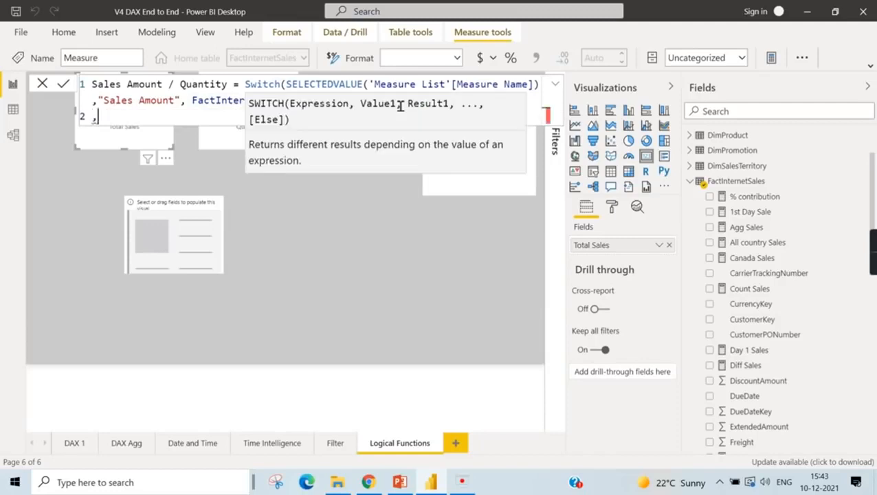
pyautogui.write('"Quantity"')
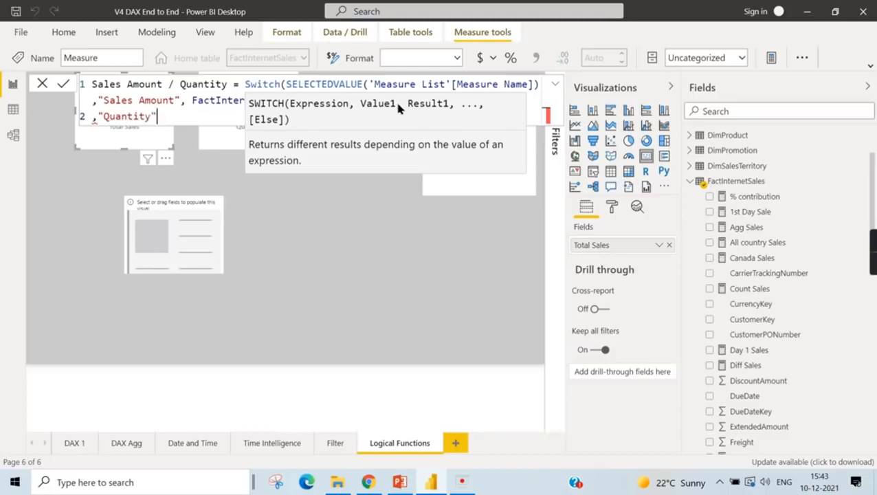
pyautogui.write(',')
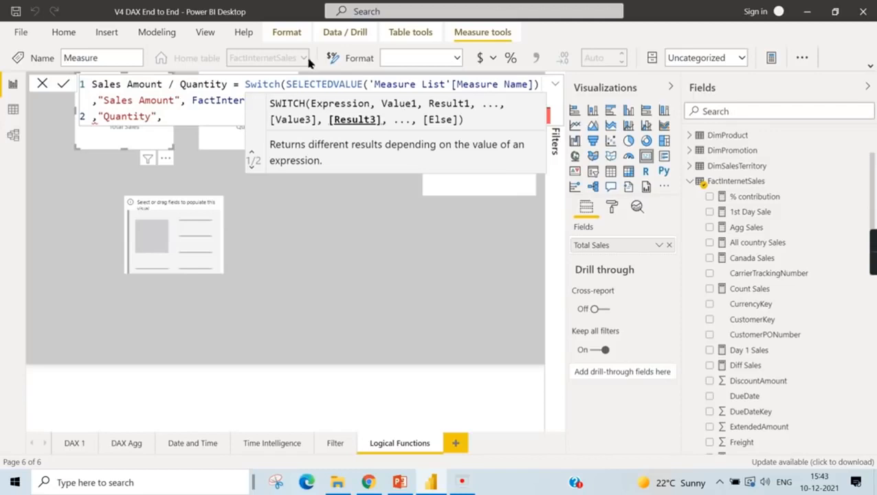
# - Remove the extra comma after FactInternetSales[Total Sales], return [Quantity] for the "Quantity" case and close the SWITCH function
pyautogui.click(211, 105)
pyautogui.click(204, 121)
pyautogui.click(383, 102)
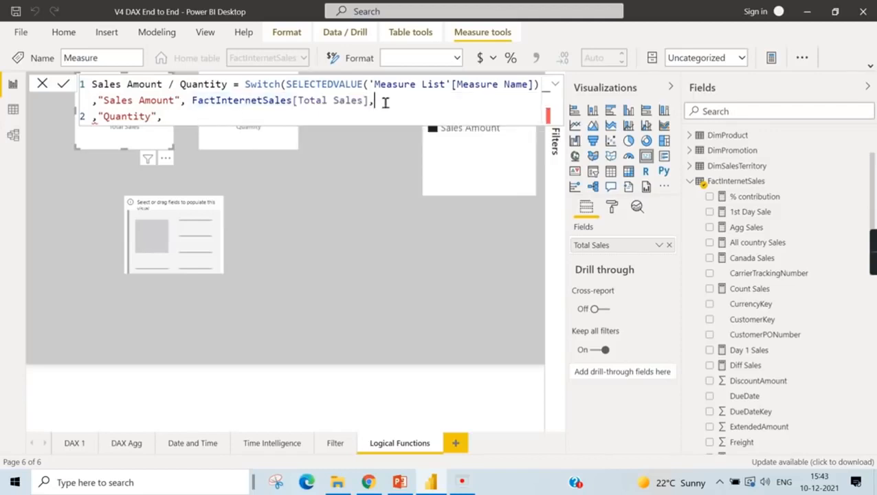
pyautogui.press('BackSpace')
pyautogui.click(246, 120)
pyautogui.write('Qua')
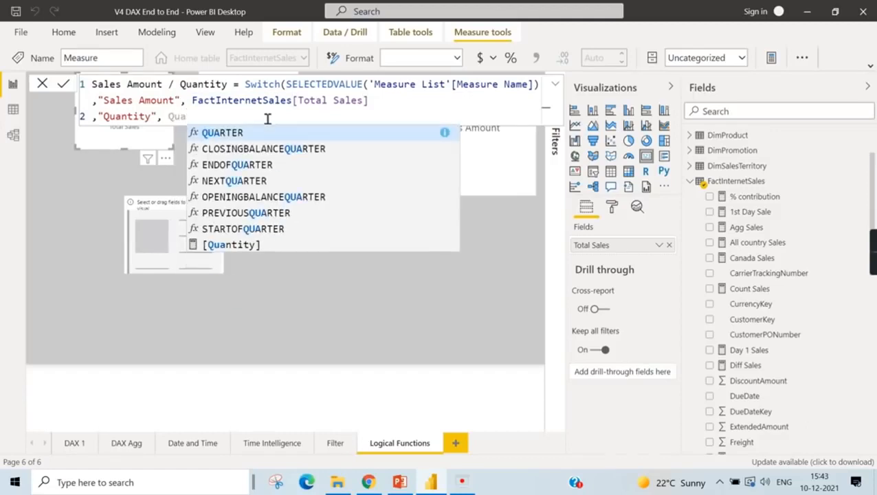
pyautogui.click(244, 246)
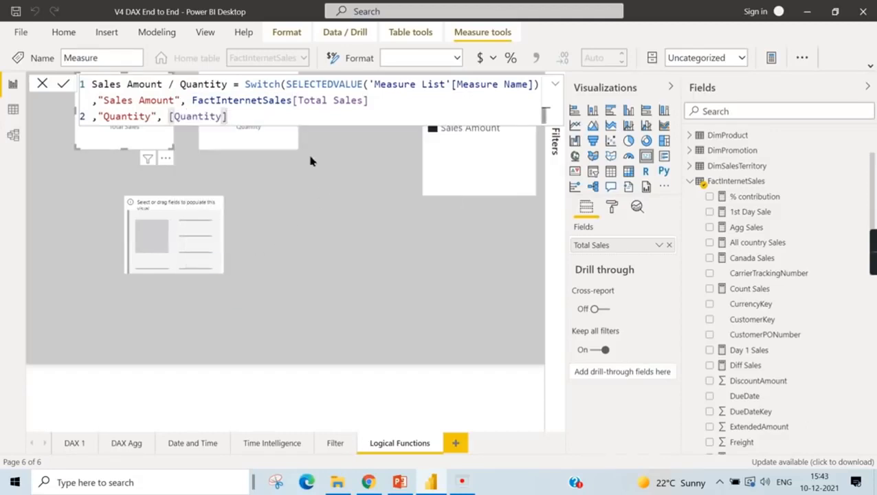
pyautogui.write(')')
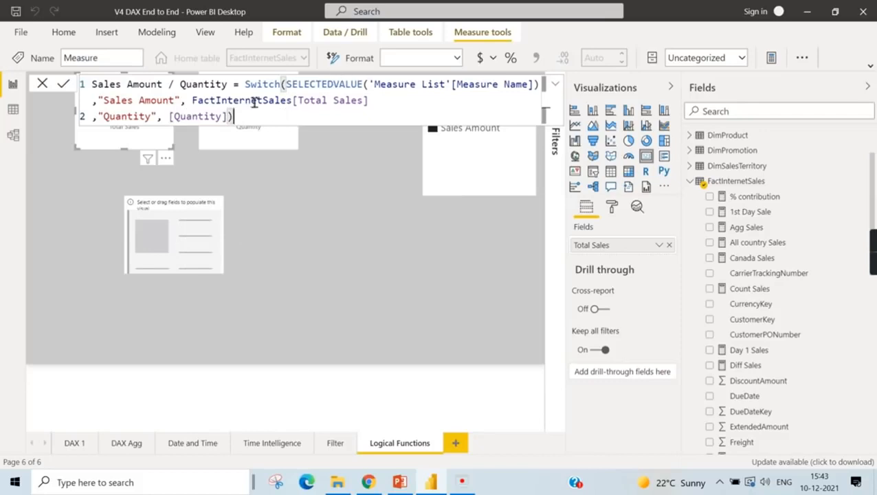
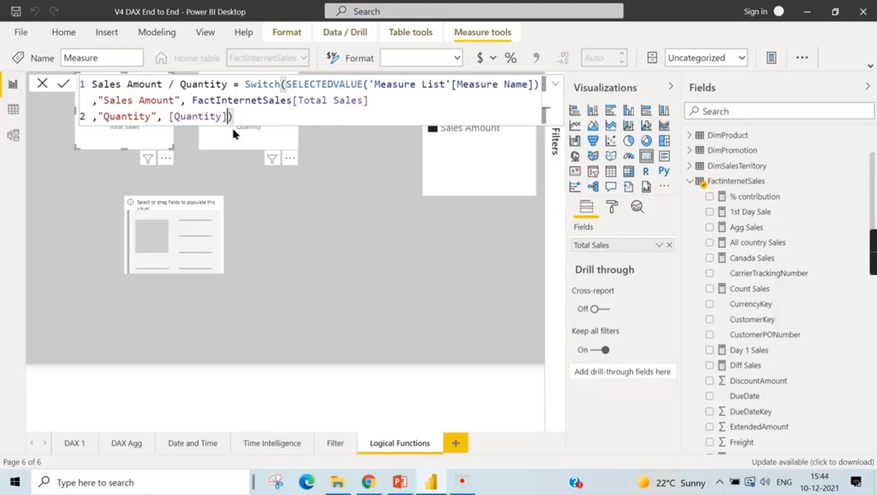
# - Add 0 as the SWITCH function's default result and commit the Sales Amount / Quantity measure
pyautogui.write(',0')
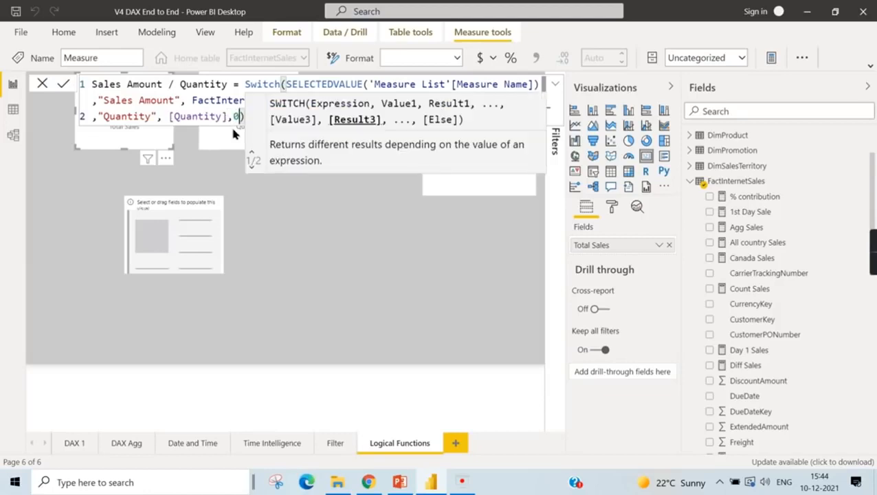
pyautogui.press('Return')
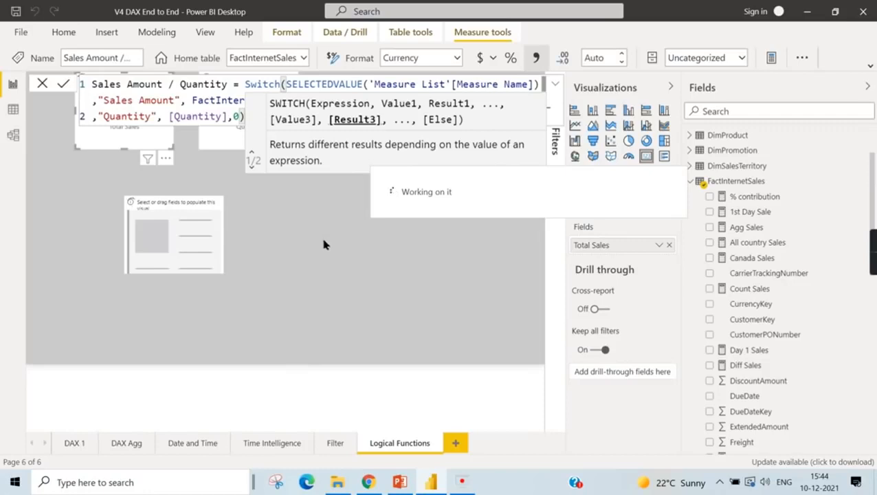
pyautogui.click(326, 245)
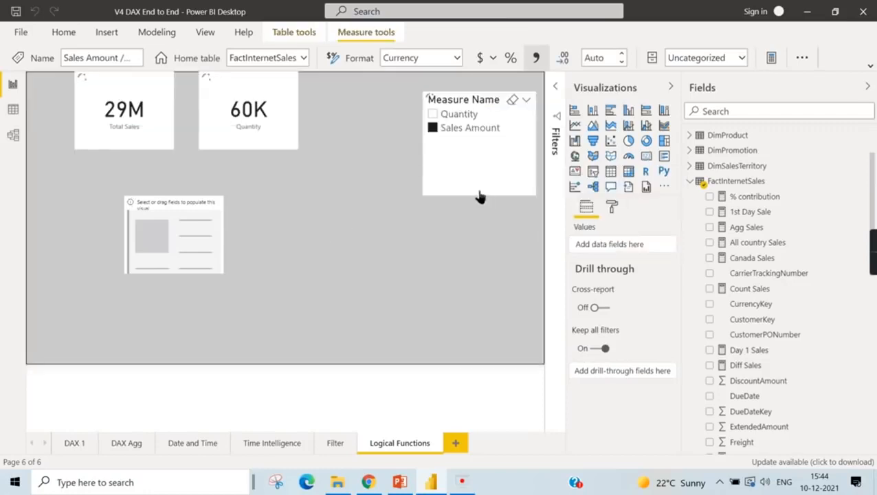
# - Clear Sales Amount in the Measure Name slicer and add the Sales Amount / Quantity measure to the empty card
pyautogui.click(462, 134)
pyautogui.click(432, 128)
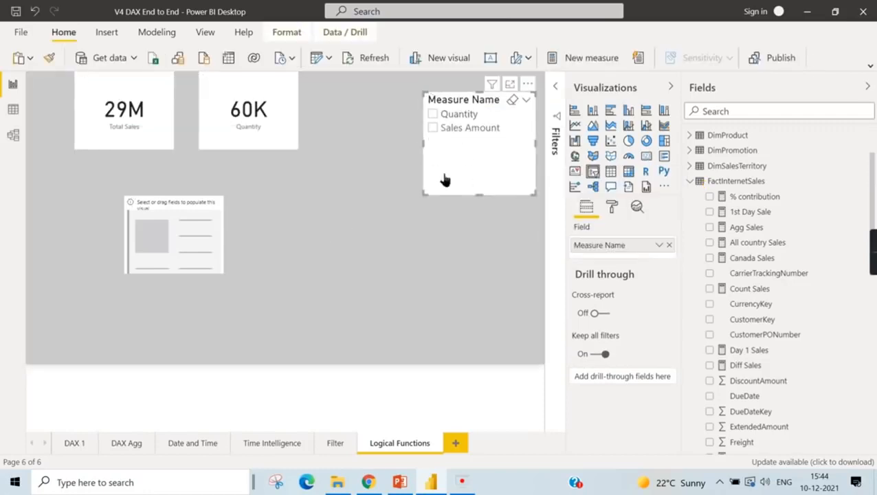
pyautogui.scroll(-5, 791, 349)
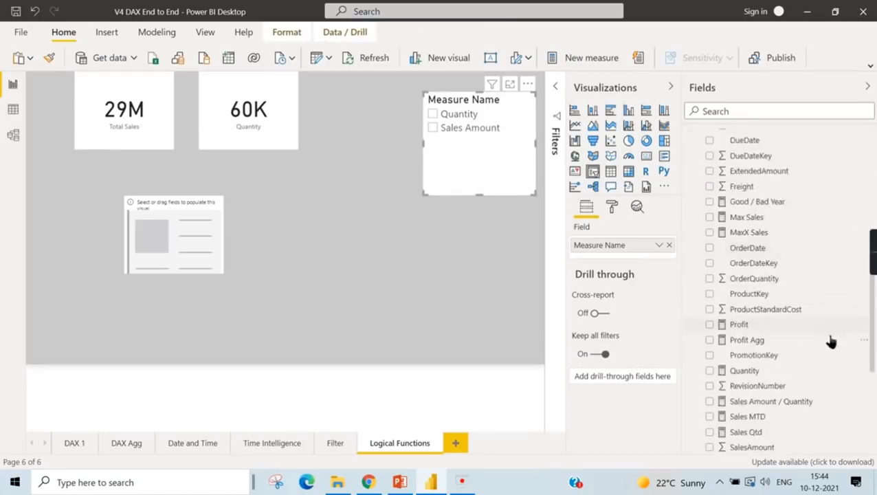
pyautogui.scroll(-3, 805, 303)
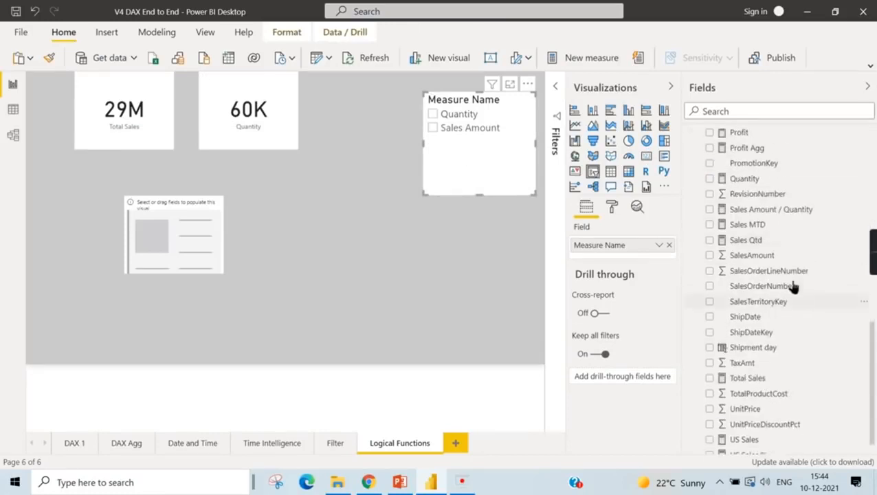
pyautogui.click(744, 209)
pyautogui.click(192, 249)
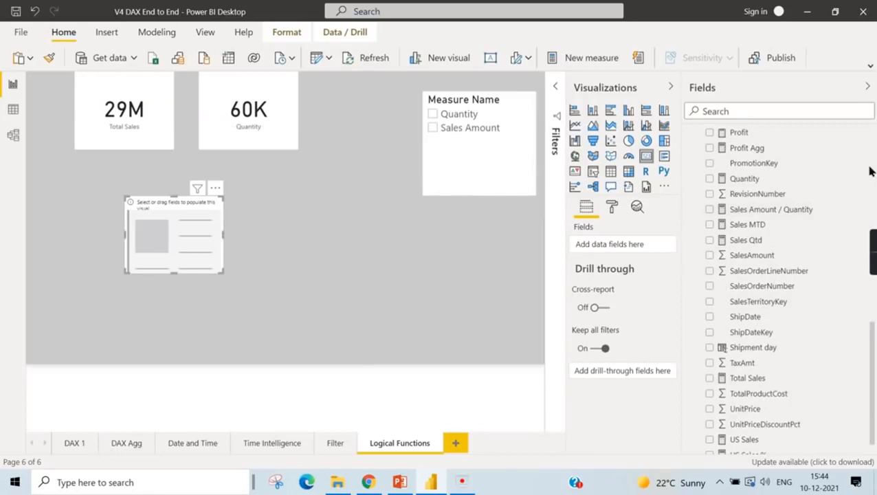
pyautogui.click(710, 210)
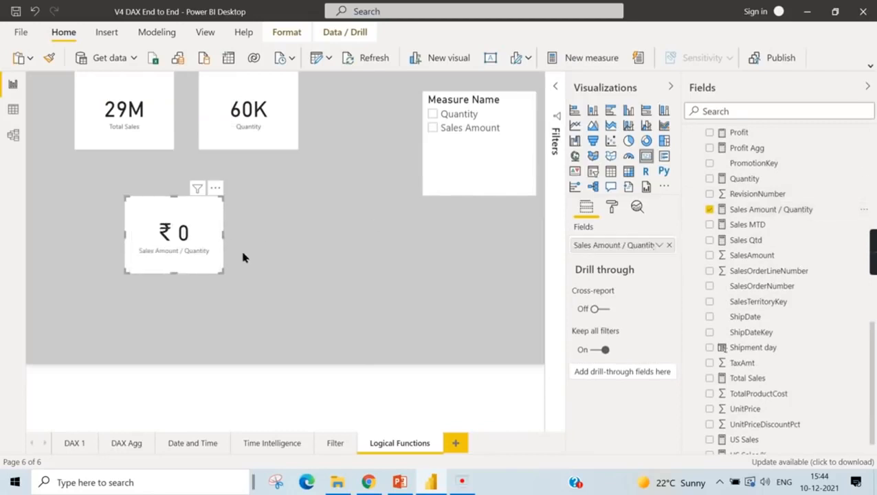
# - Set the Sales Amount / Quantity measure's format to Whole number
pyautogui.click(284, 256)
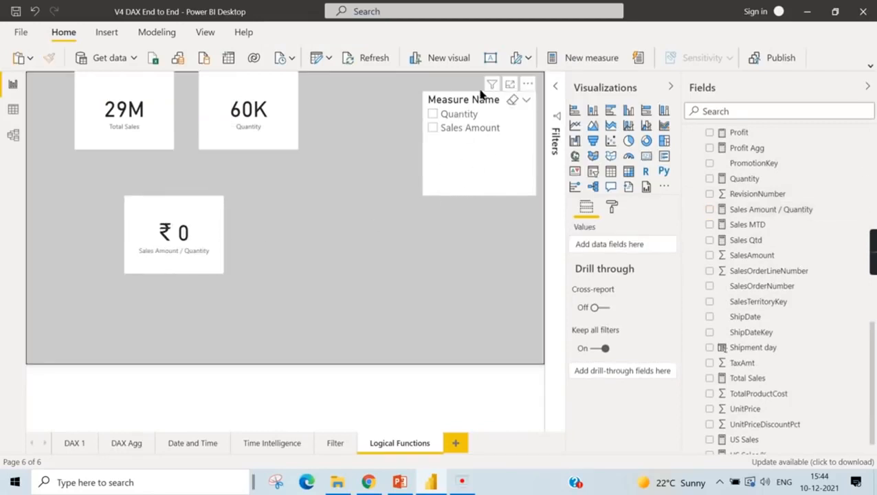
pyautogui.click(791, 209)
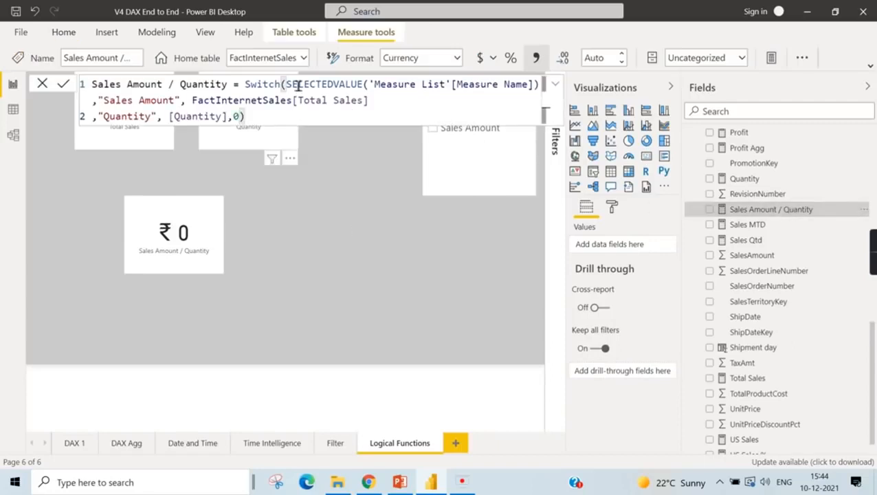
pyautogui.click(458, 59)
pyautogui.click(427, 139)
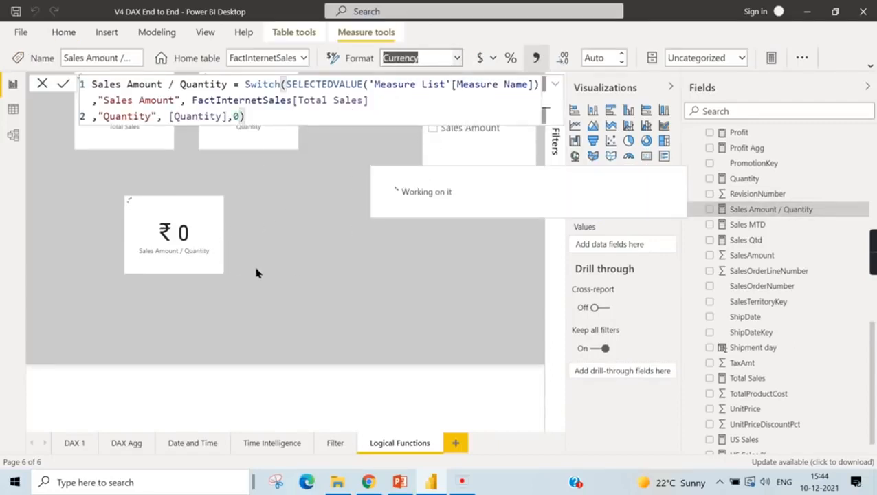
# - Test the new card by selecting Sales Amount and Quantity in turn in the Measure Name slicer, ending with no selection
pyautogui.click(453, 129)
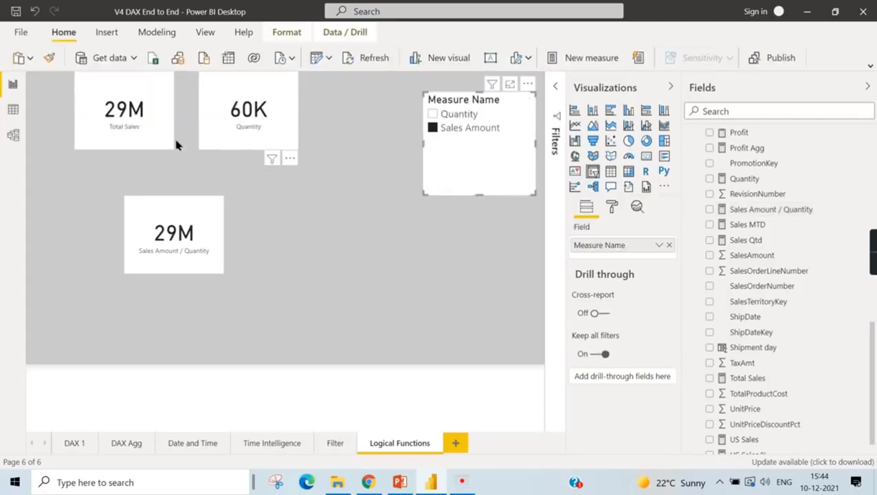
pyautogui.click(133, 95)
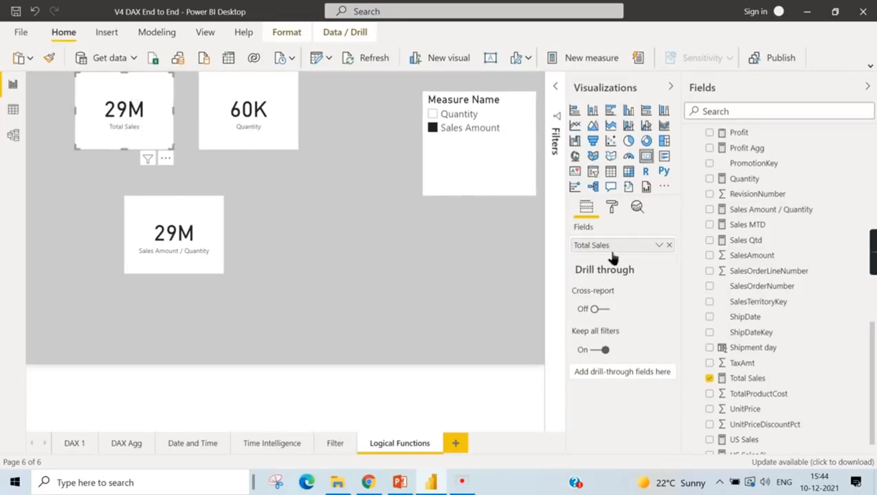
pyautogui.click(451, 115)
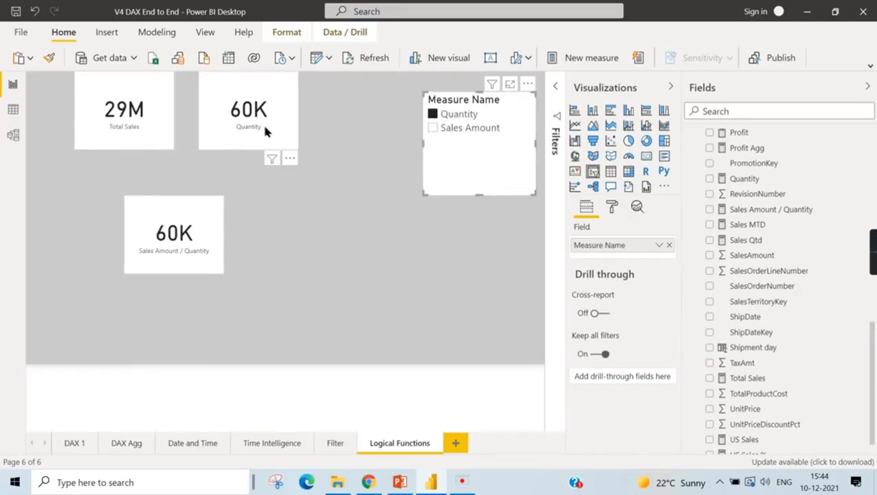
pyautogui.click(339, 186)
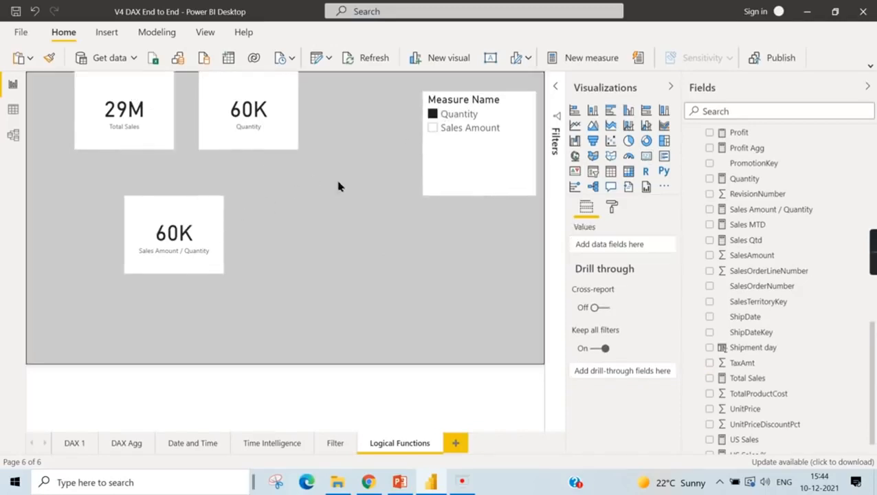
pyautogui.click(448, 119)
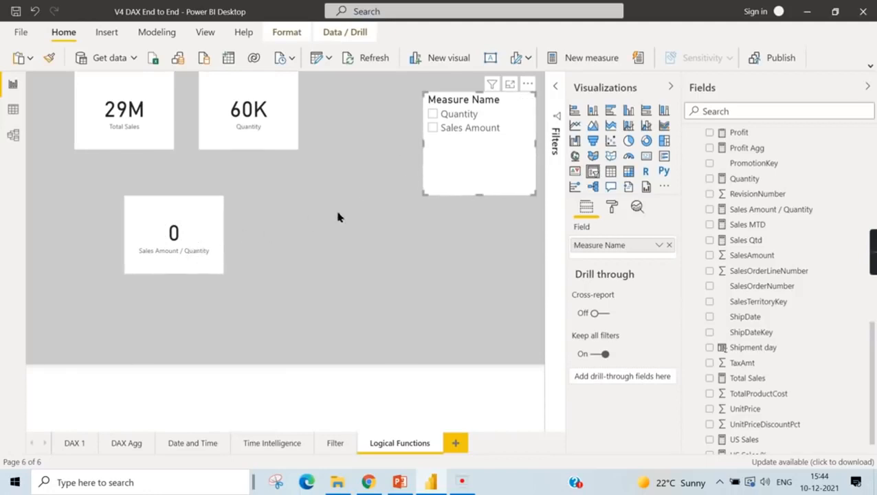
# - Review the Sales Amount / Quantity formula and convert the measure's card to a clustered column chart
pyautogui.click(221, 255)
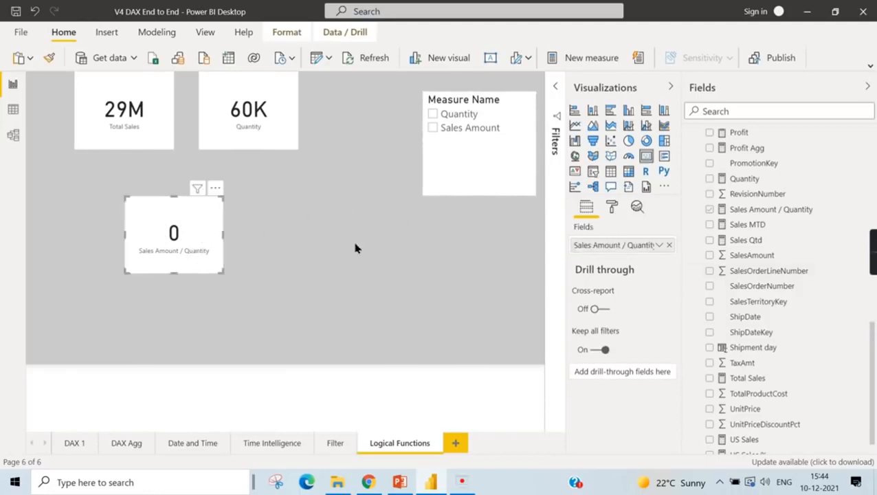
pyautogui.click(750, 209)
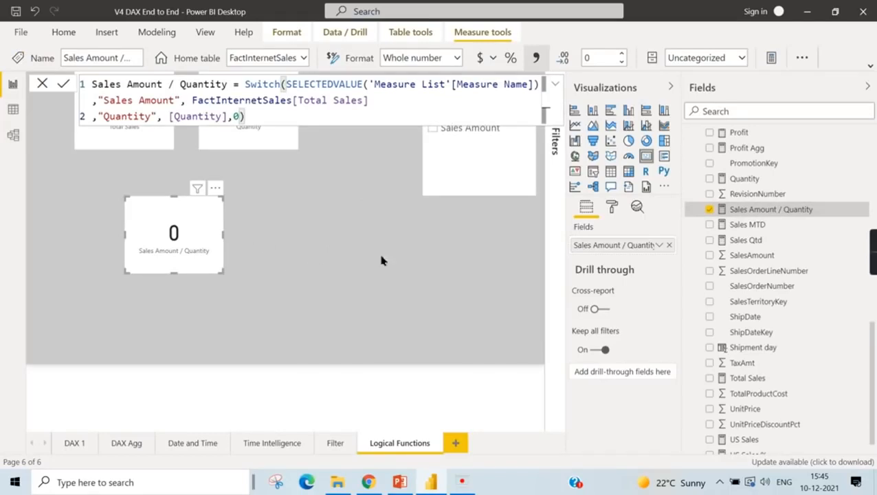
pyautogui.click(405, 293)
pyautogui.click(213, 227)
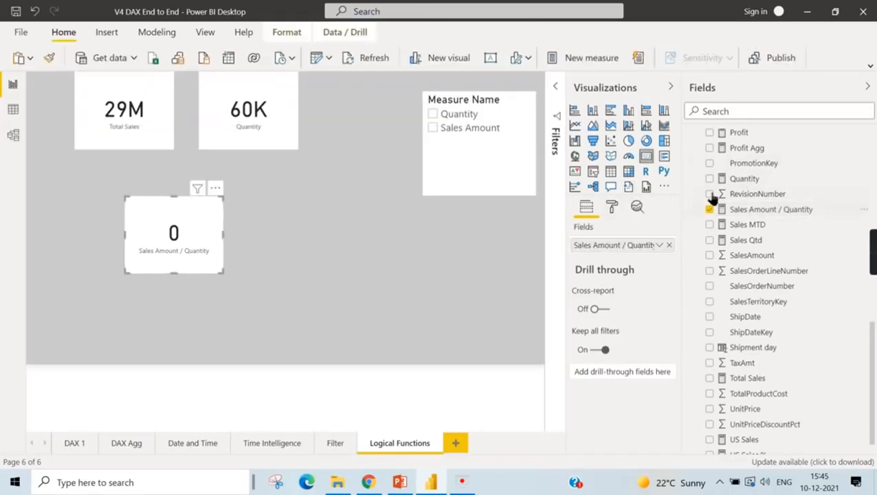
pyautogui.click(611, 171)
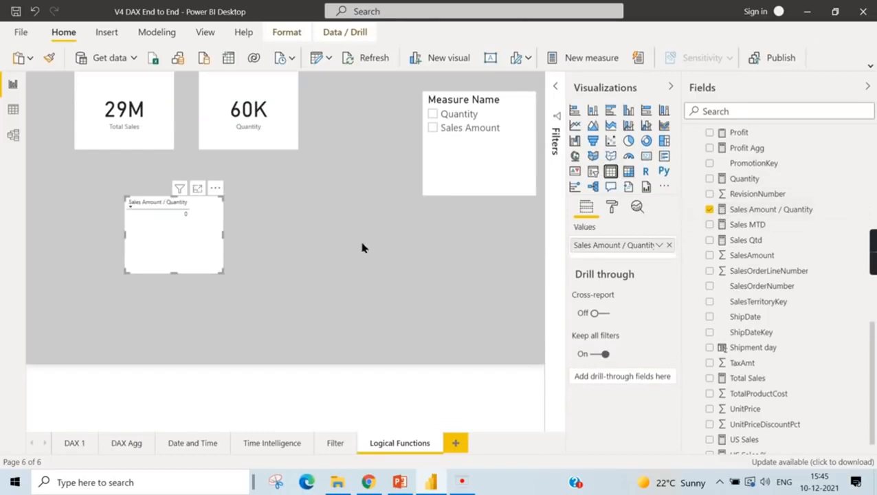
pyautogui.click(628, 111)
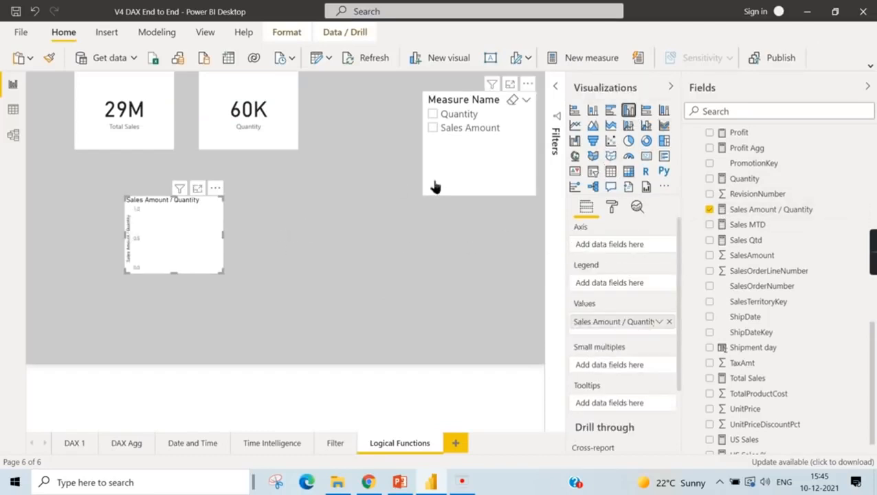
# - Add ModelName from DimProduct to the column chart's axis
pyautogui.scroll(10, 691, 248)
pyautogui.click(691, 245)
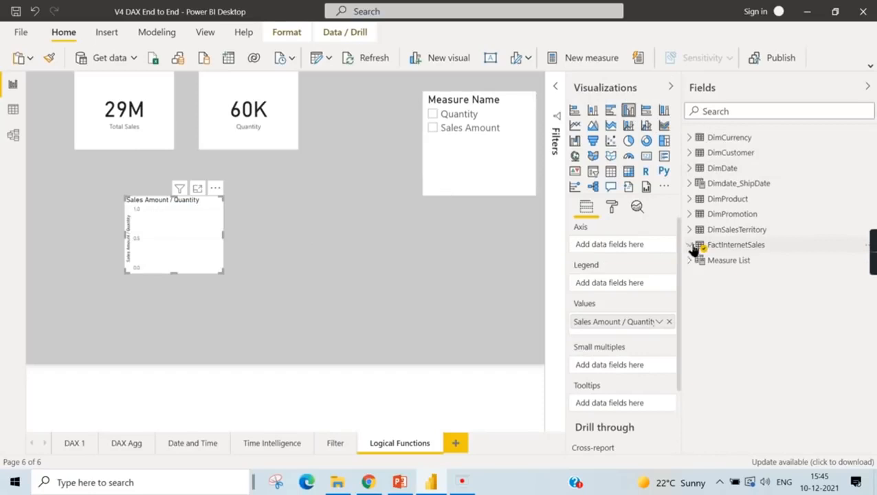
pyautogui.click(691, 200)
pyautogui.scroll(-3, 825, 371)
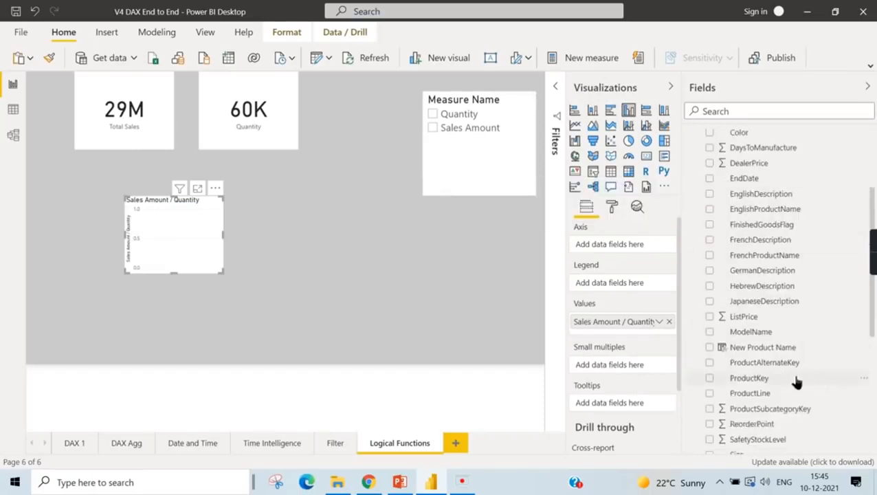
pyautogui.click(711, 334)
# - Enlarge the column chart and replace ModelName with Class from DimProduct as its legend
pyautogui.moveTo(224, 271); pyautogui.dragTo(285, 314)
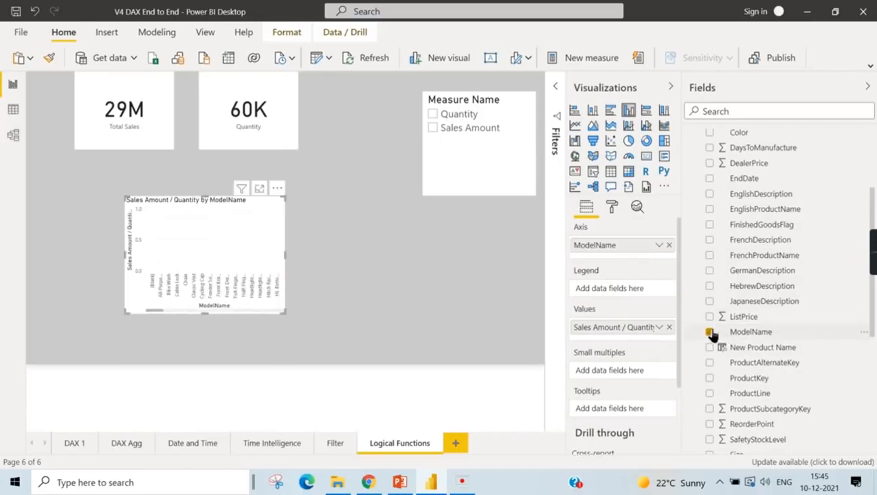
pyautogui.click(710, 332)
pyautogui.scroll(1, 739, 207)
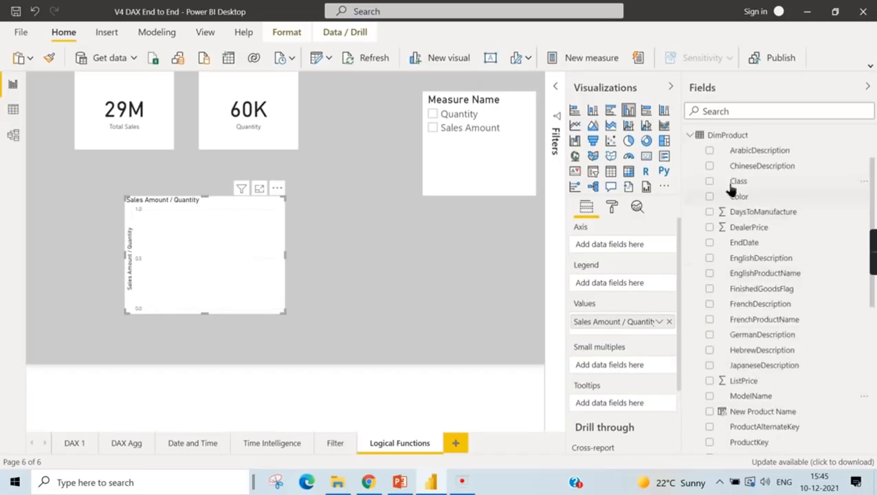
pyautogui.moveTo(710, 180); pyautogui.dragTo(610, 282)
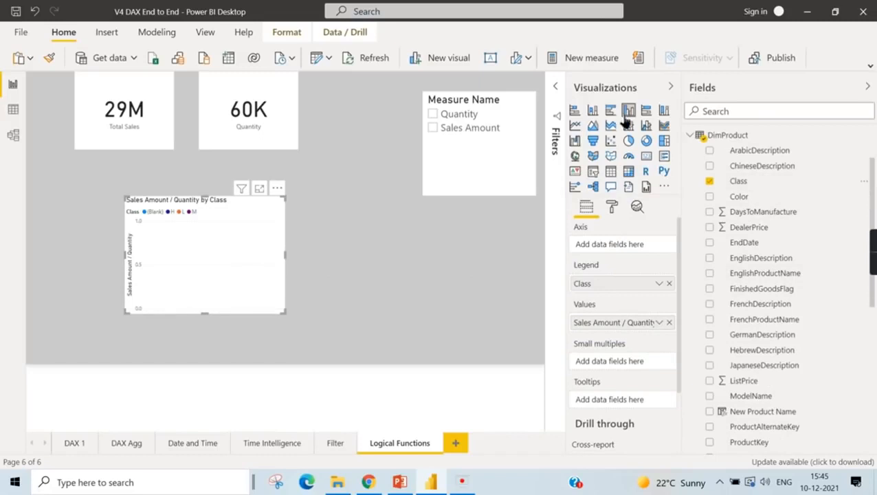
# - Inspect the chart's class bars with Quantity and with Sales Amount selected in the Measure Name slicer
pyautogui.click(457, 115)
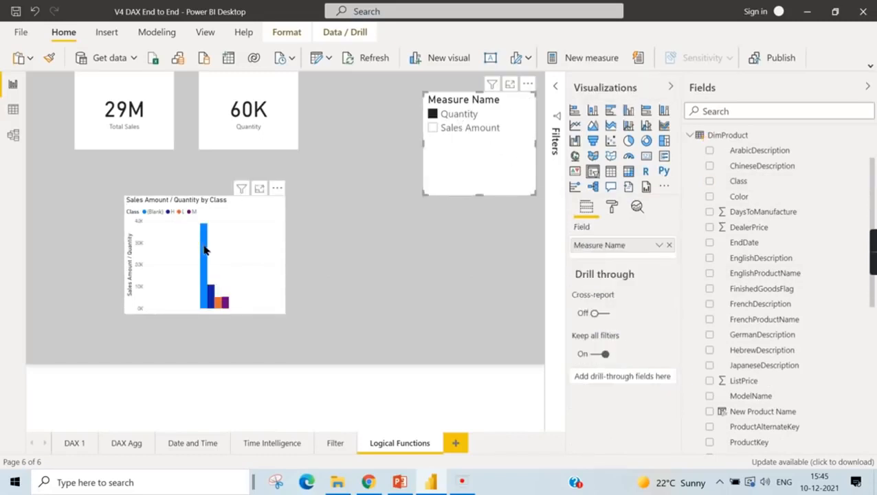
pyautogui.moveTo(204, 250)
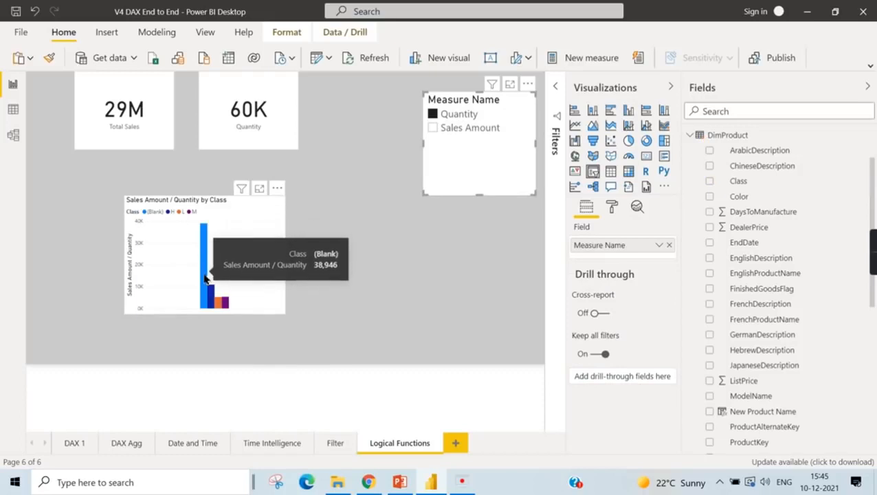
pyautogui.click(466, 127)
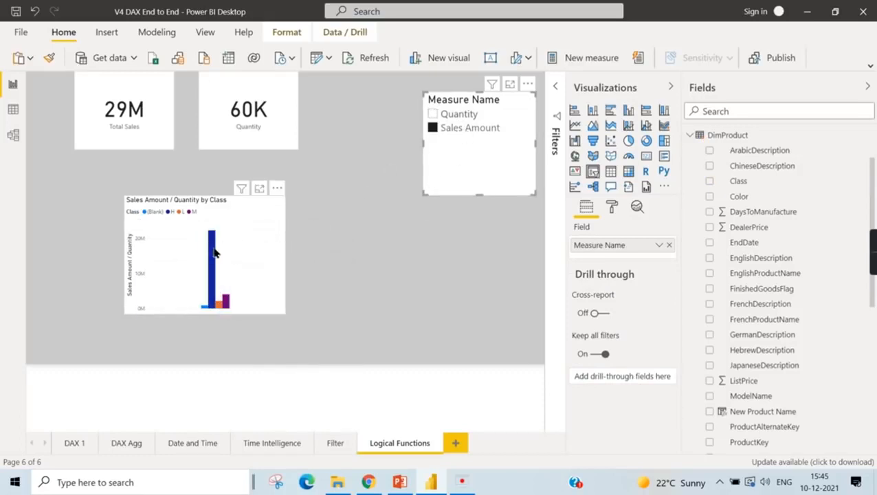
pyautogui.moveTo(214, 253)
# - Convert the column chart to a table and remove Class from its values
pyautogui.click(239, 242)
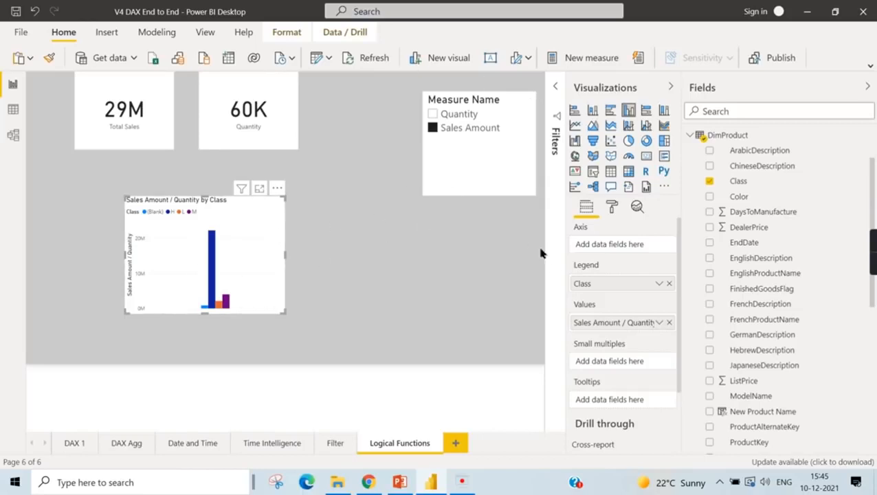
pyautogui.click(692, 137)
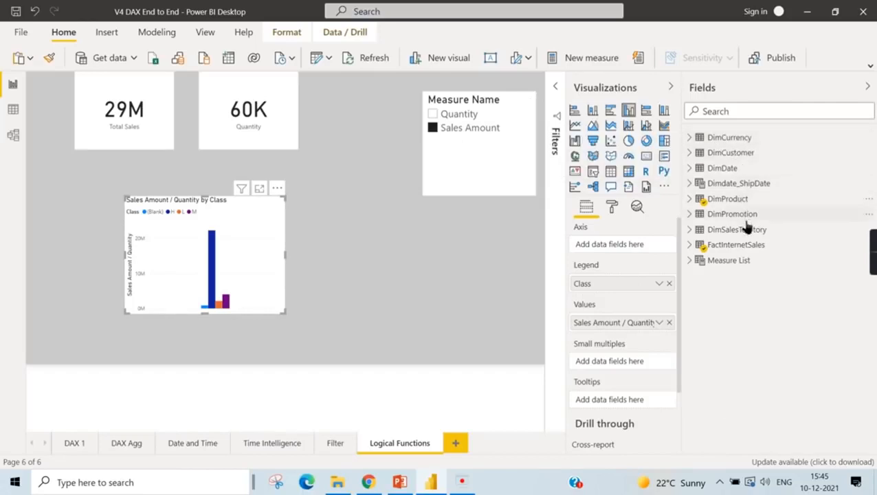
pyautogui.click(690, 231)
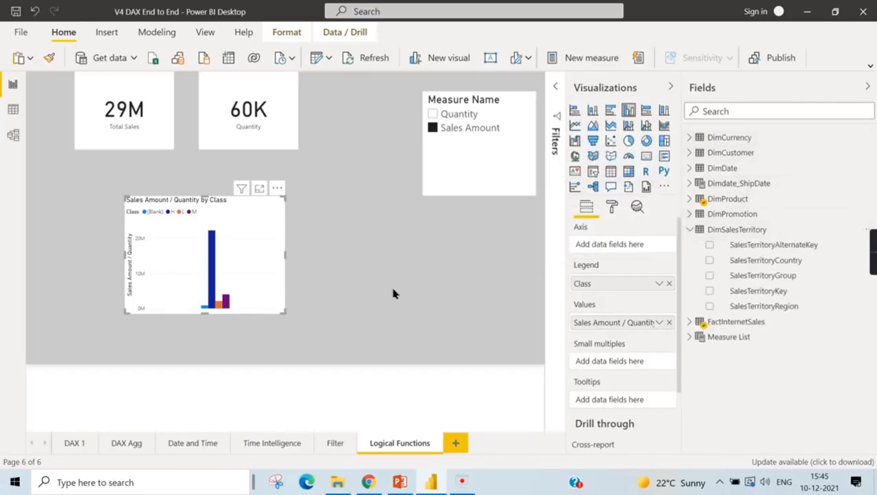
pyautogui.click(610, 172)
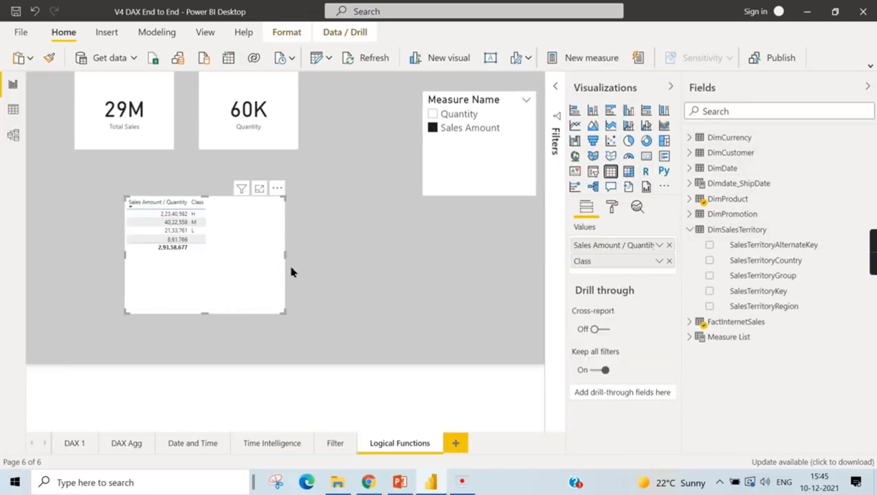
pyautogui.click(669, 261)
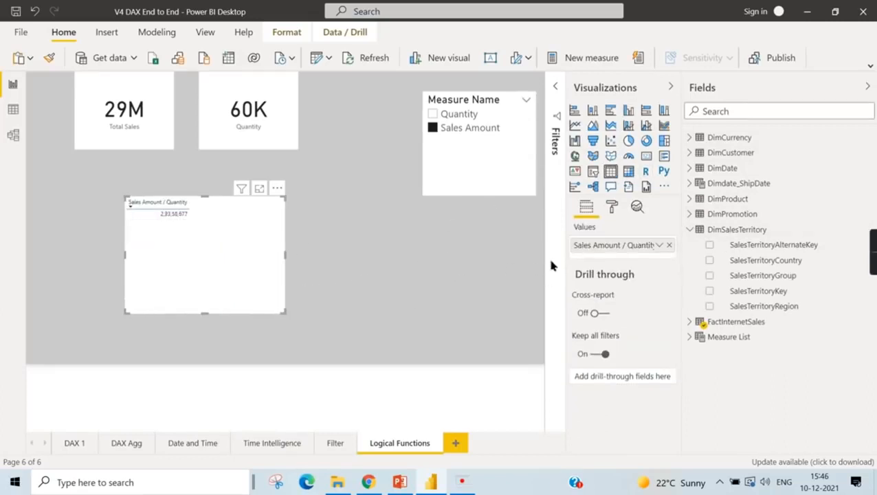
# - Change the table to a card and clear the Sales Amount selection in the Measure Name slicer
pyautogui.click(646, 155)
pyautogui.click(466, 129)
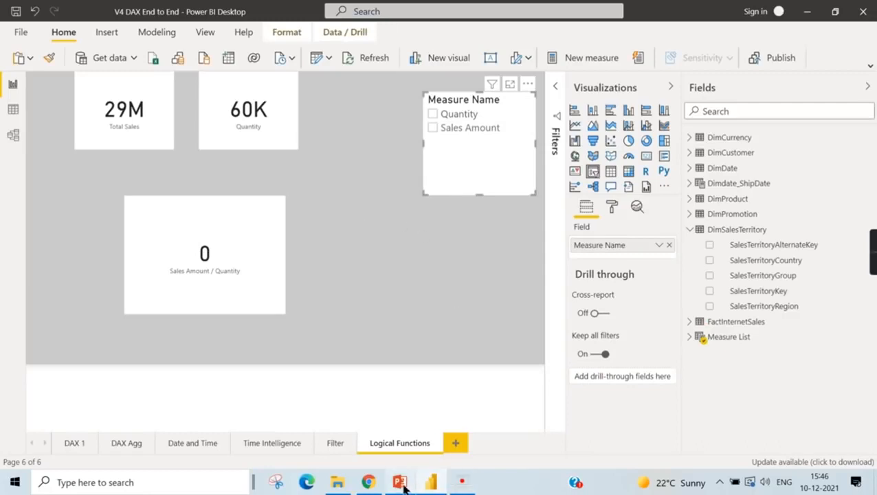
# - Switch to the PowerPoint slide on Relationship Functions in DAX, review it, and return to Power BI
pyautogui.click(417, 266)
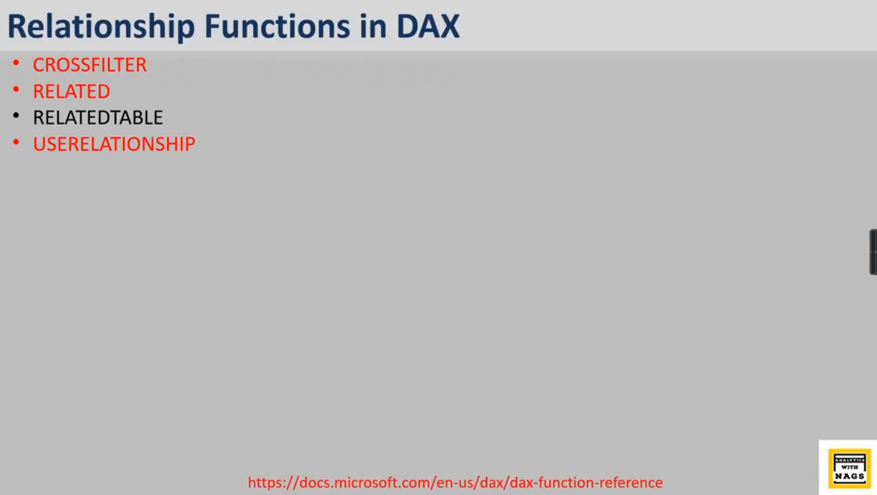
pyautogui.click(449, 373)
pyautogui.click(449, 372)
pyautogui.click(436, 482)
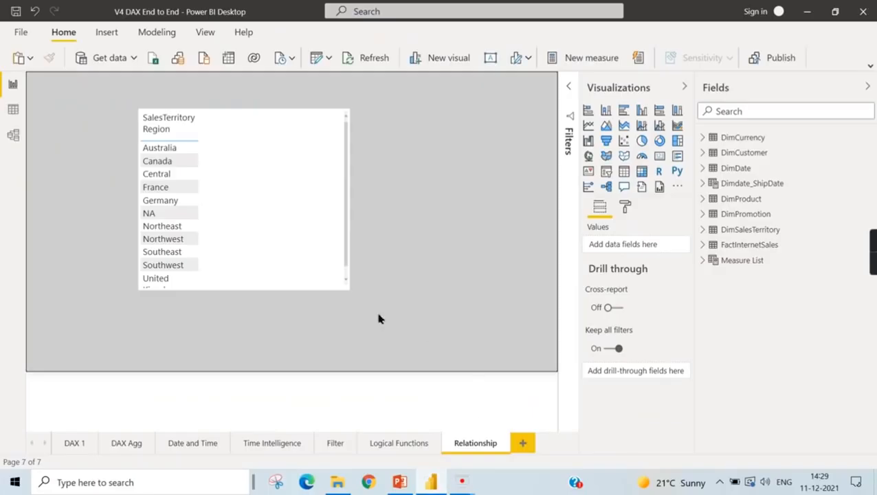
# - Open the data model diagram from the Relationship page and collapse the Properties and Fields panes
pyautogui.click(331, 270)
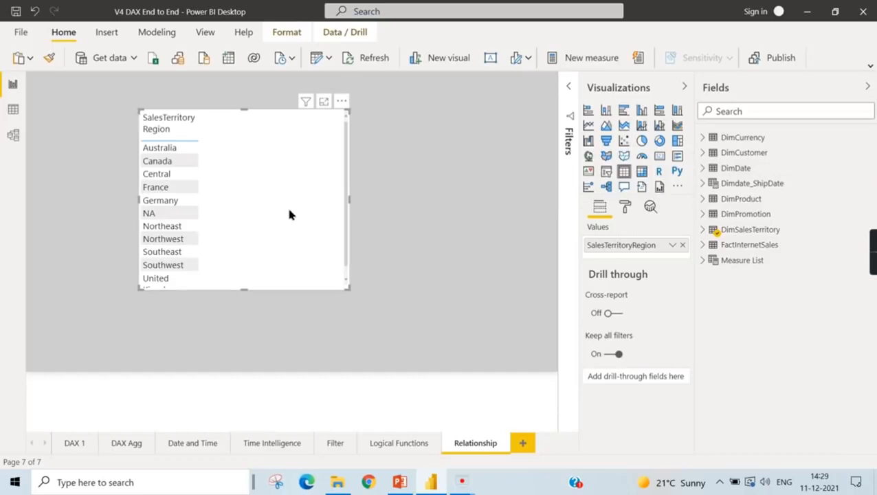
pyautogui.click(13, 136)
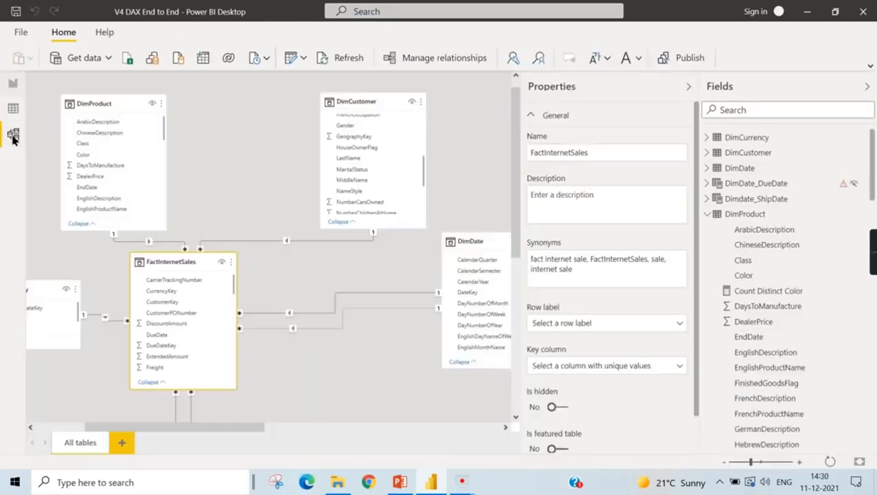
pyautogui.click(688, 89)
pyautogui.click(867, 86)
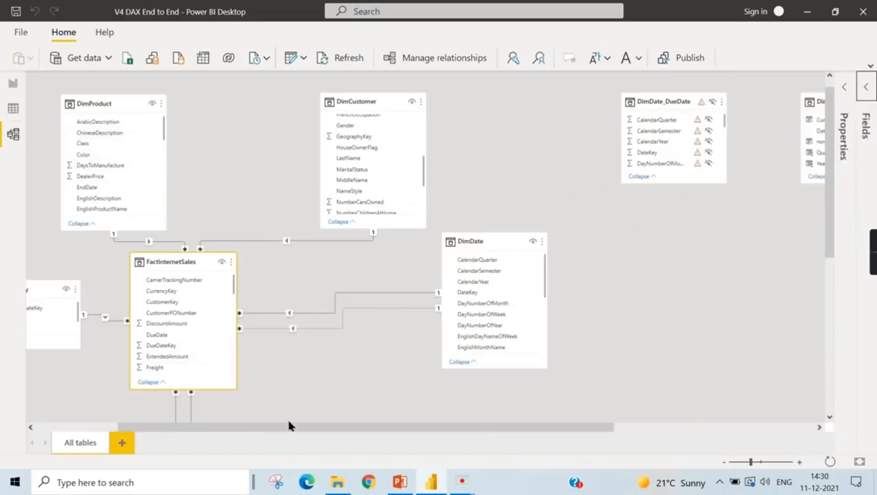
# - Move the DimPromotion table up, closer beneath FactInternetSales in the model diagram
pyautogui.scroll(-3, 290, 422)
pyautogui.moveTo(323, 421); pyautogui.dragTo(340, 335)
pyautogui.moveTo(228, 428); pyautogui.dragTo(147, 424)
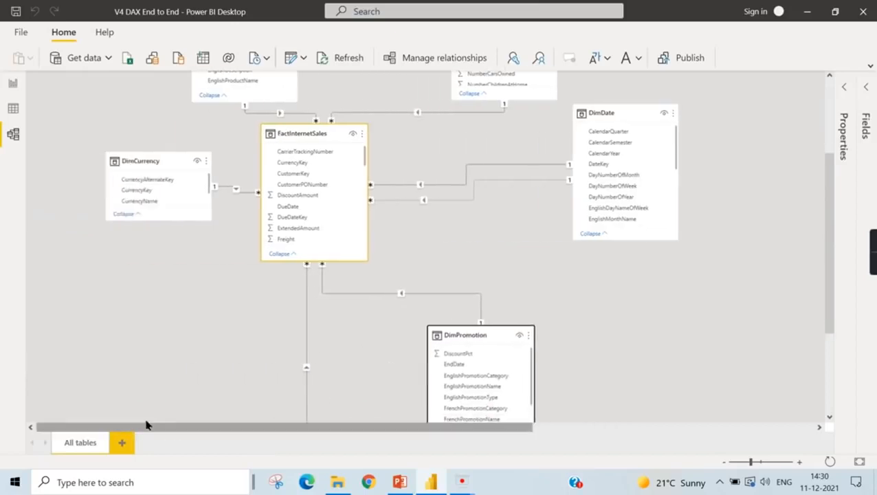
pyautogui.scroll(3, 190, 368)
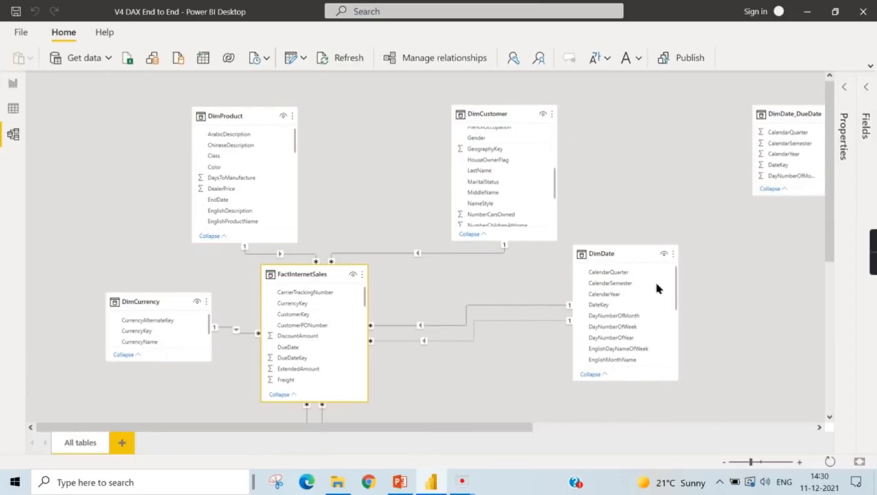
# - Move the DimSalesTerritory table up to sit just below DimCurrency in the model diagram
pyautogui.scroll(-2, 236, 339)
pyautogui.scroll(-6, 227, 337)
pyautogui.moveTo(133, 274); pyautogui.dragTo(167, 206)
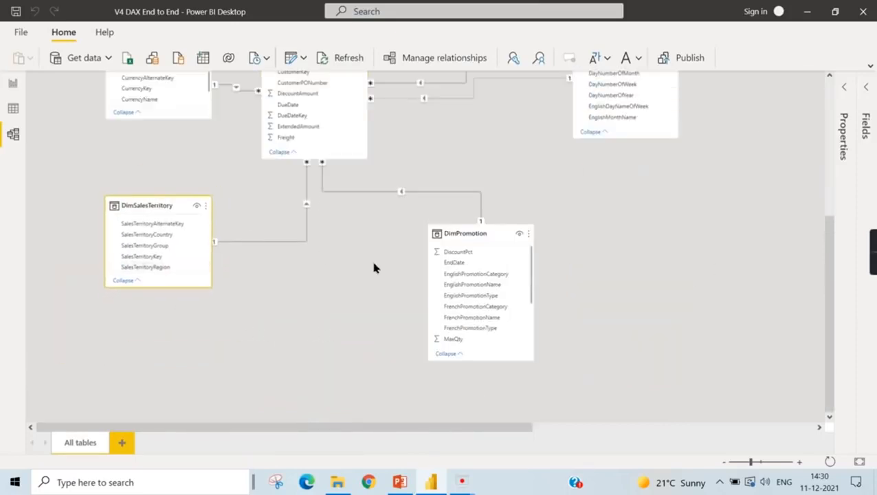
pyautogui.scroll(6, 344, 265)
pyautogui.scroll(-6, 200, 307)
pyautogui.scroll(6, 329, 267)
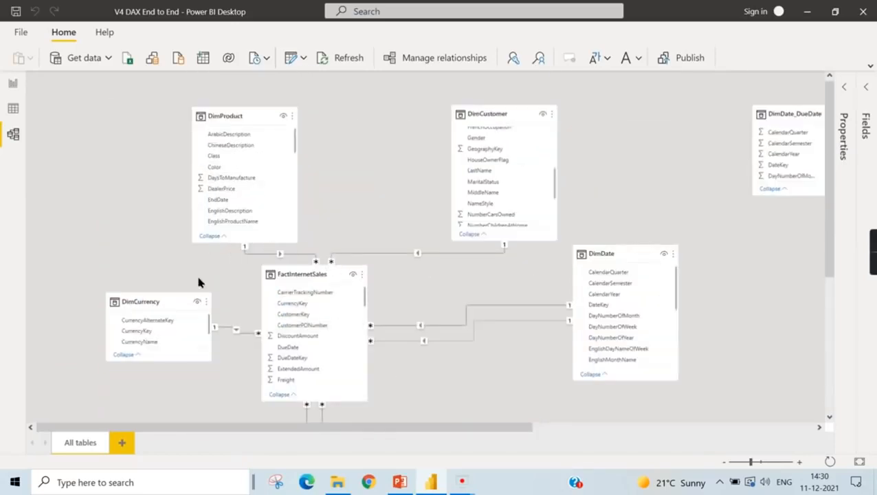
pyautogui.scroll(-5, 213, 199)
pyautogui.moveTo(176, 247); pyautogui.dragTo(188, 201)
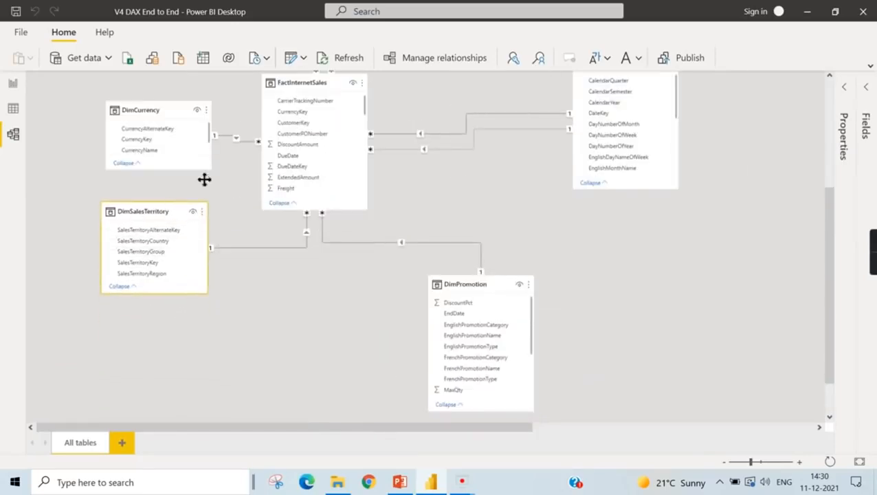
# - Shift DimCurrency and DimSalesTerritory up and away from FactInternetSales, and examine the relationships around the fact table
pyautogui.scroll(5, 289, 213)
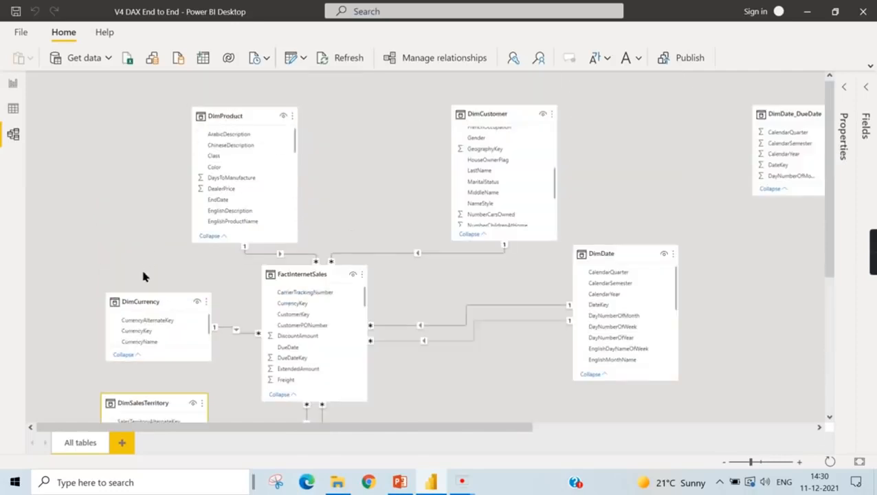
pyautogui.moveTo(138, 303); pyautogui.dragTo(91, 247)
pyautogui.moveTo(127, 404); pyautogui.dragTo(101, 379)
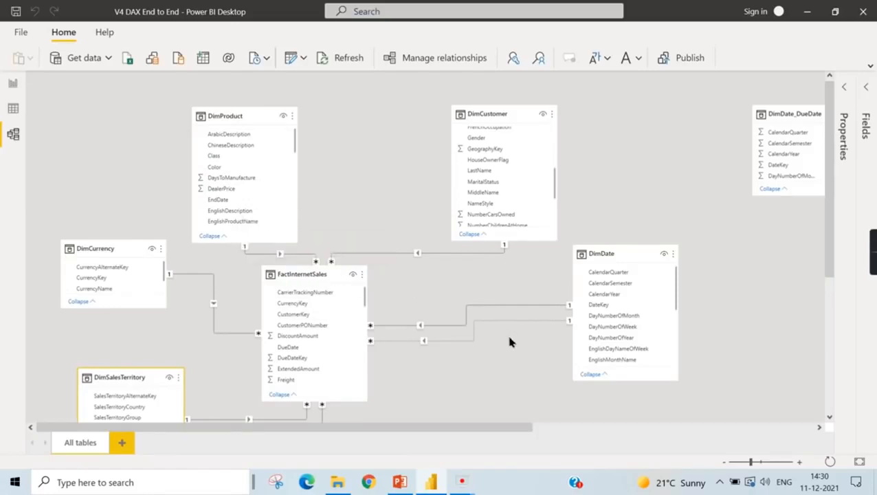
pyautogui.scroll(-1, 509, 342)
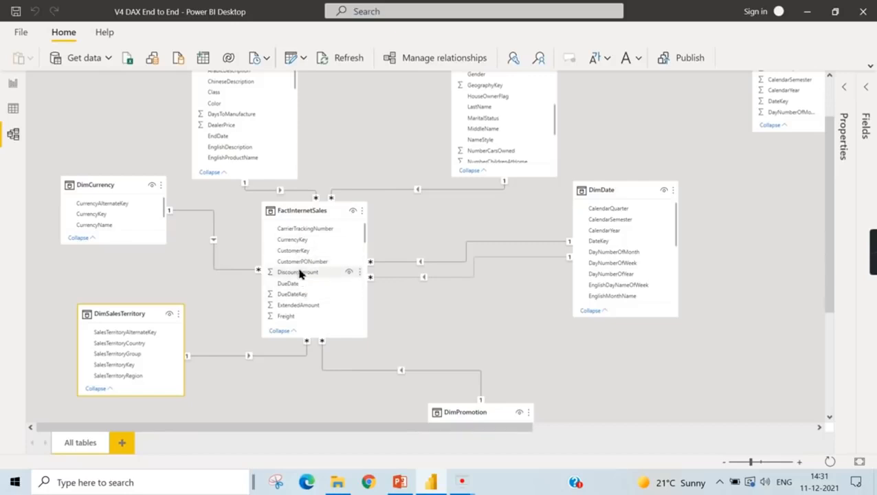
pyautogui.scroll(2, 298, 283)
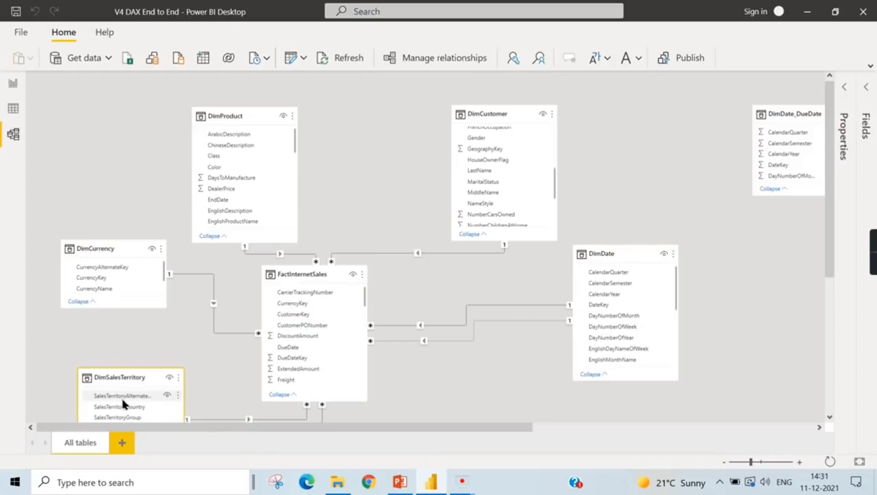
pyautogui.scroll(-1, 123, 403)
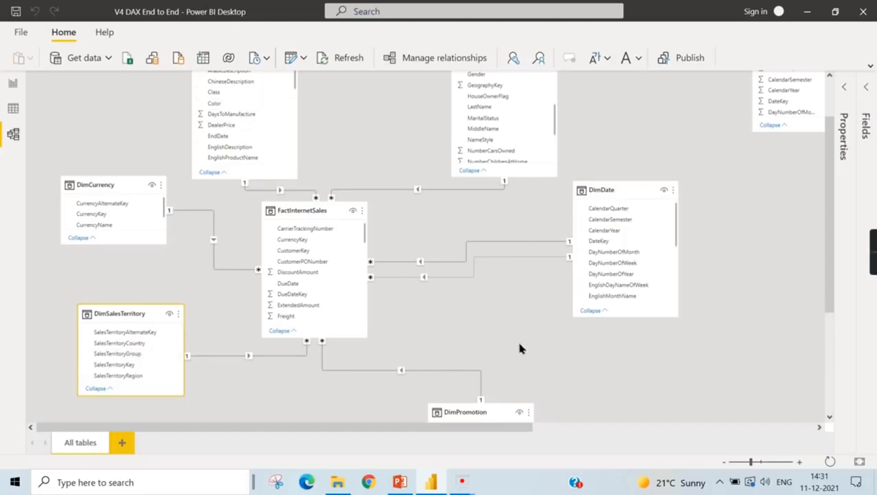
pyautogui.scroll(1, 519, 349)
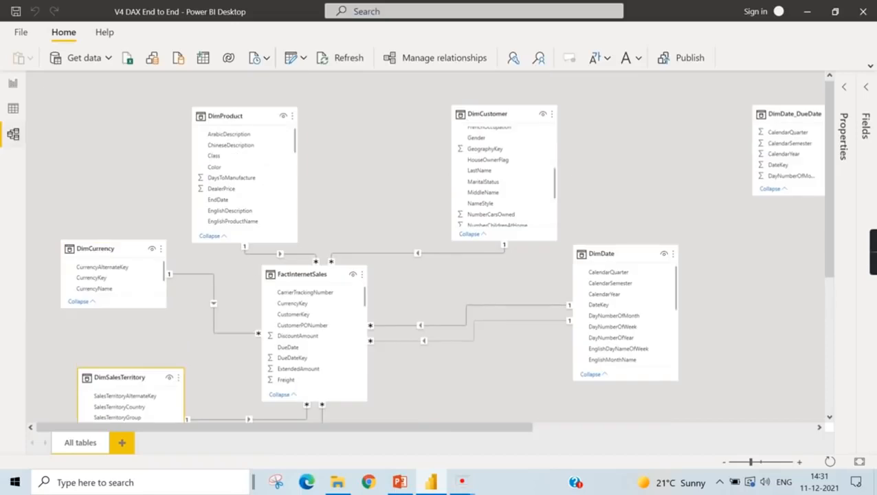
# - Return to the report and add Color from DimProduct to the SalesTerritoryRegion table visual
pyautogui.click(11, 86)
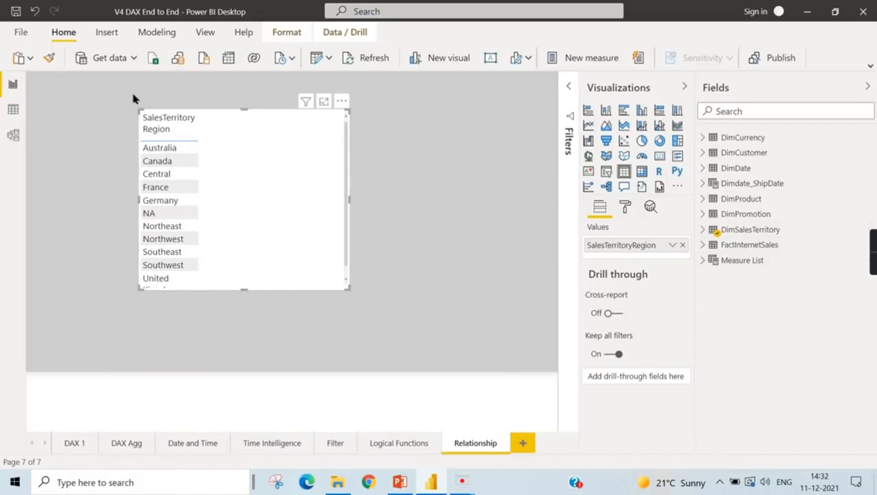
pyautogui.scroll(-1, 175, 265)
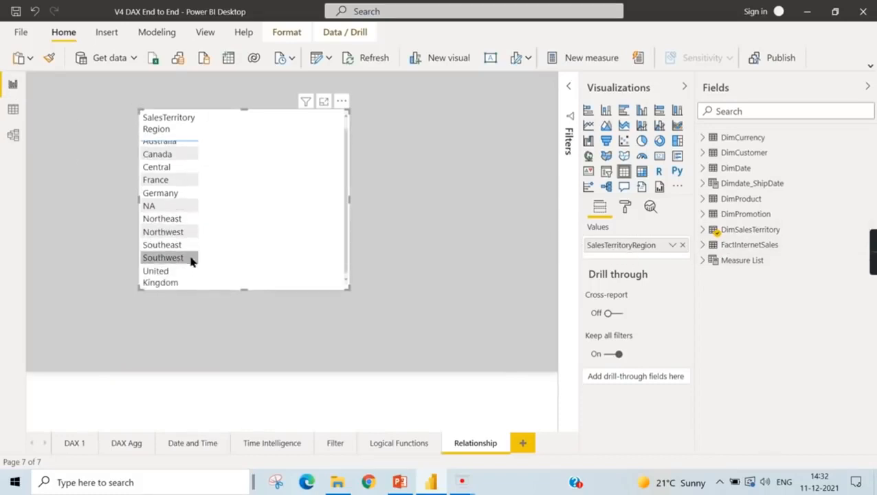
pyautogui.click(704, 199)
pyautogui.scroll(-3, 801, 317)
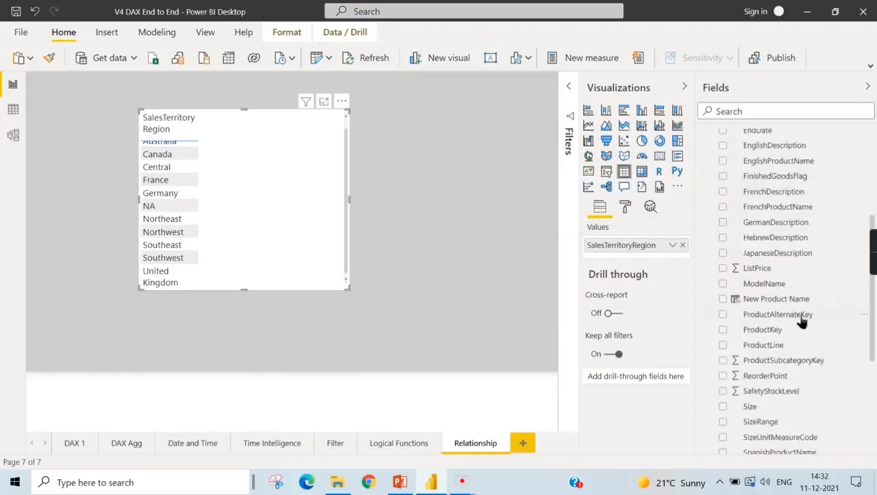
pyautogui.scroll(-3, 809, 376)
pyautogui.scroll(3, 808, 313)
pyautogui.scroll(4, 807, 264)
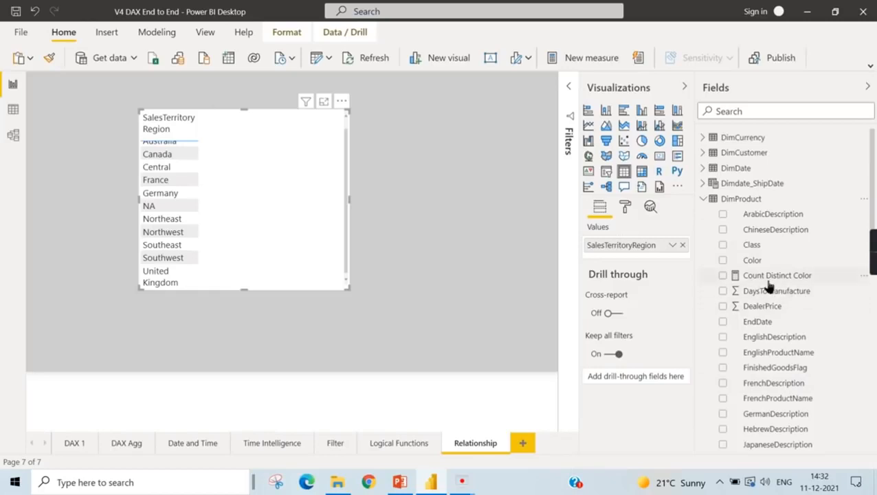
pyautogui.scroll(-3, 825, 293)
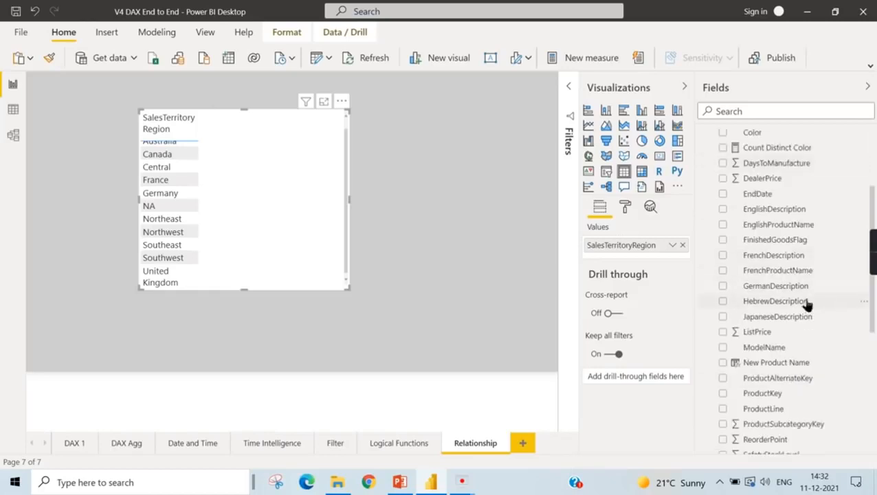
pyautogui.scroll(-3, 794, 263)
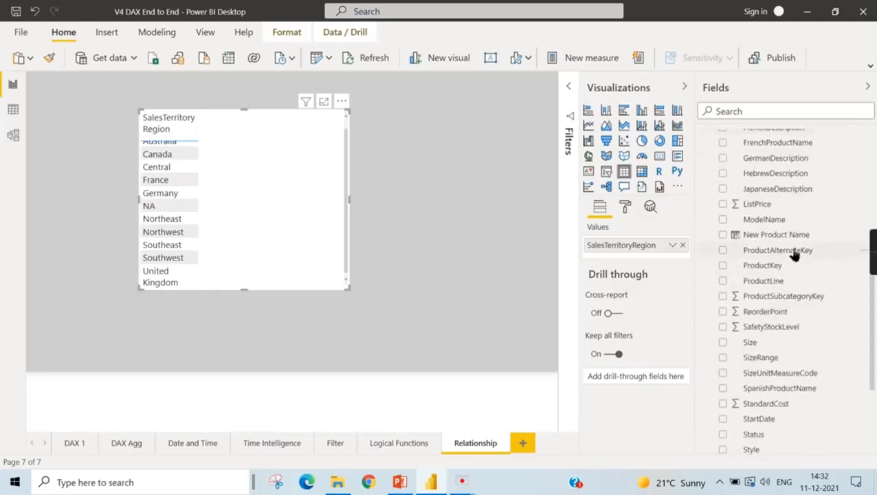
pyautogui.scroll(5, 740, 253)
pyautogui.moveTo(752, 197); pyautogui.dragTo(629, 261)
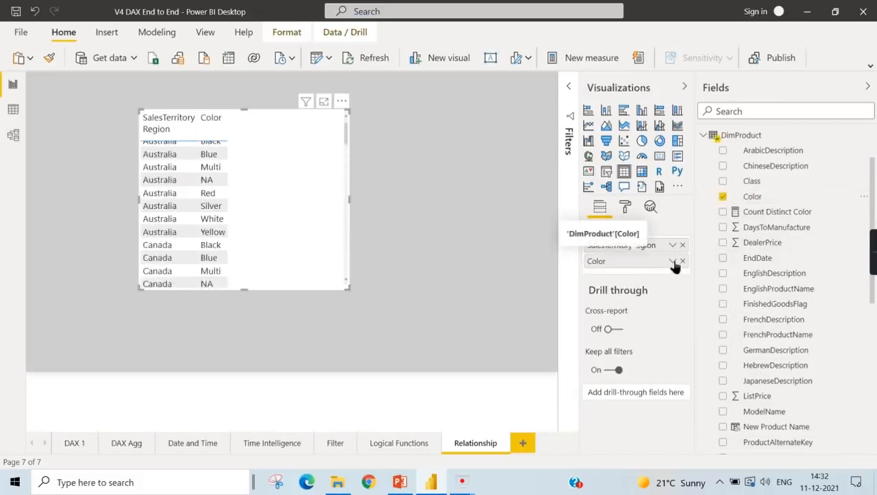
# - Summarize Color as a count in the region table and enlarge the visual
pyautogui.click(673, 261)
pyautogui.click(720, 196)
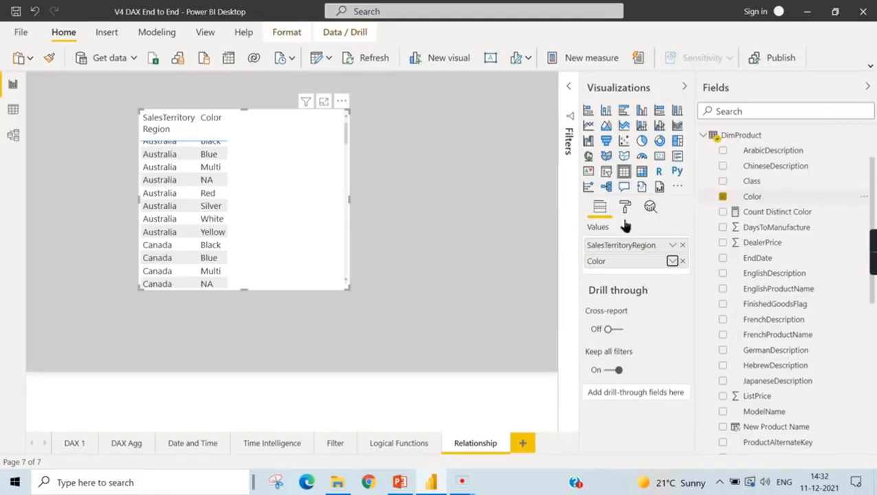
pyautogui.moveTo(350, 288); pyautogui.dragTo(365, 350)
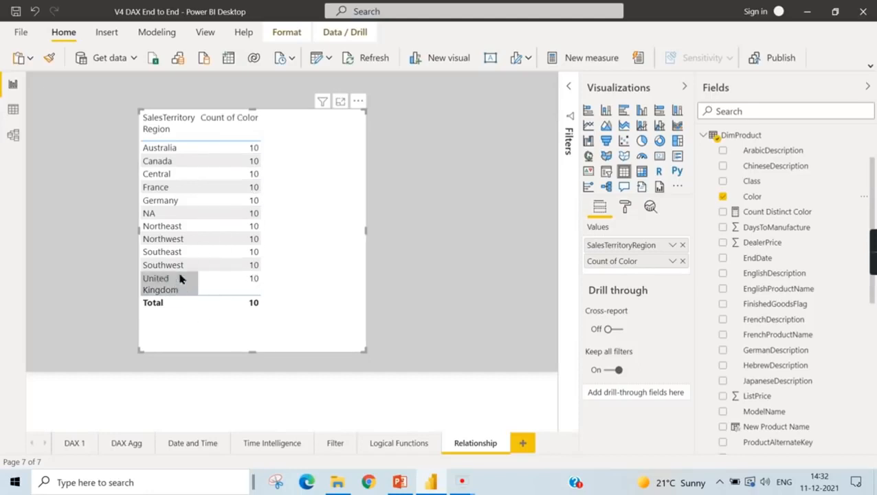
# - Set the cross filter direction of the relationship between FactInternetSales and DimProduct to Both in the data model
pyautogui.click(14, 136)
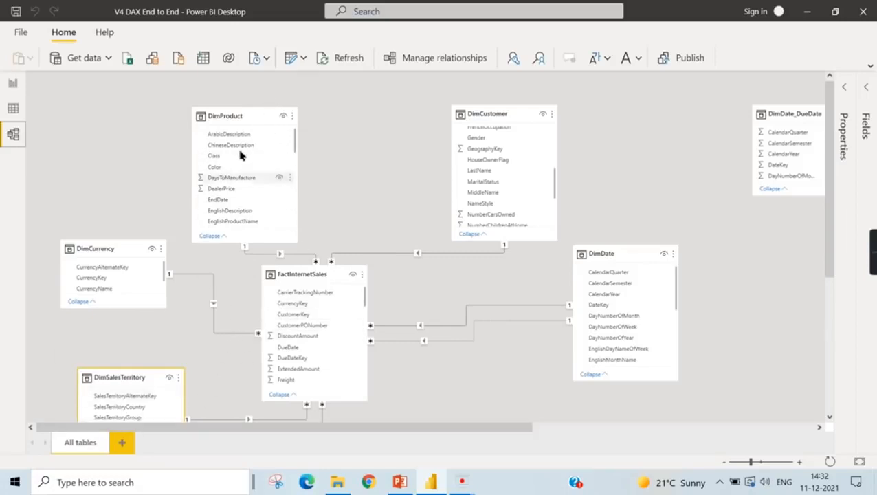
pyautogui.click(11, 85)
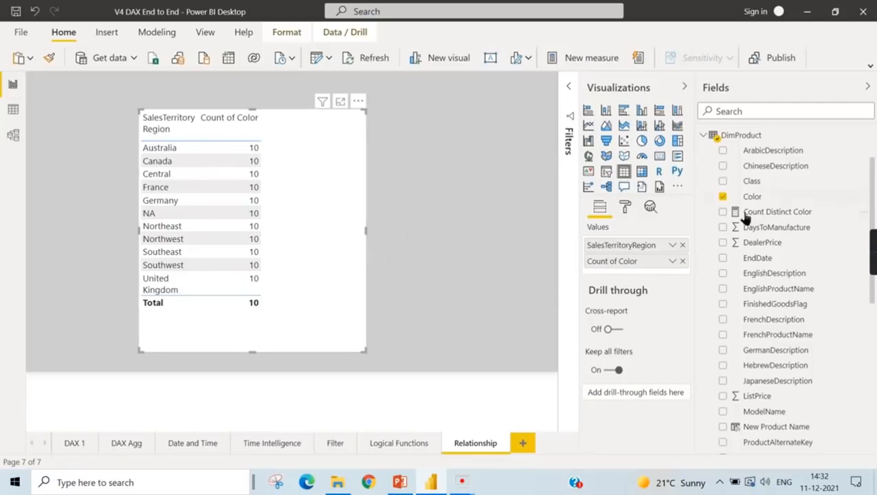
pyautogui.click(14, 135)
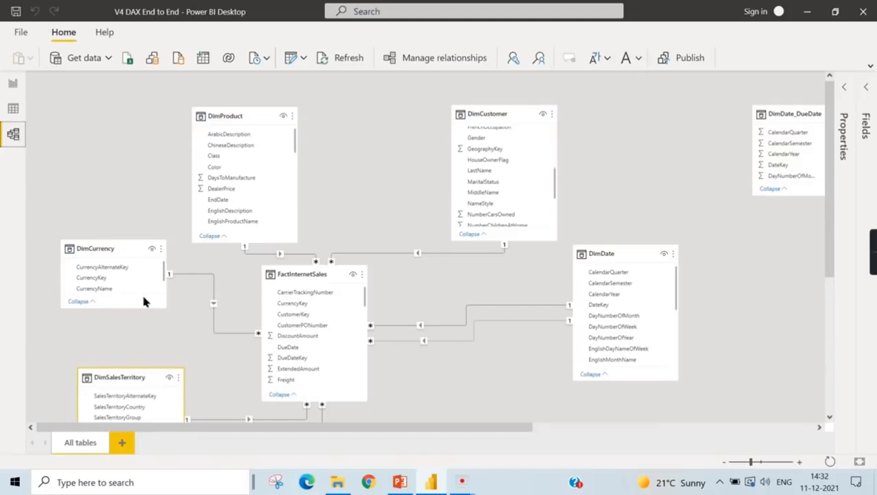
pyautogui.doubleClick(297, 258)
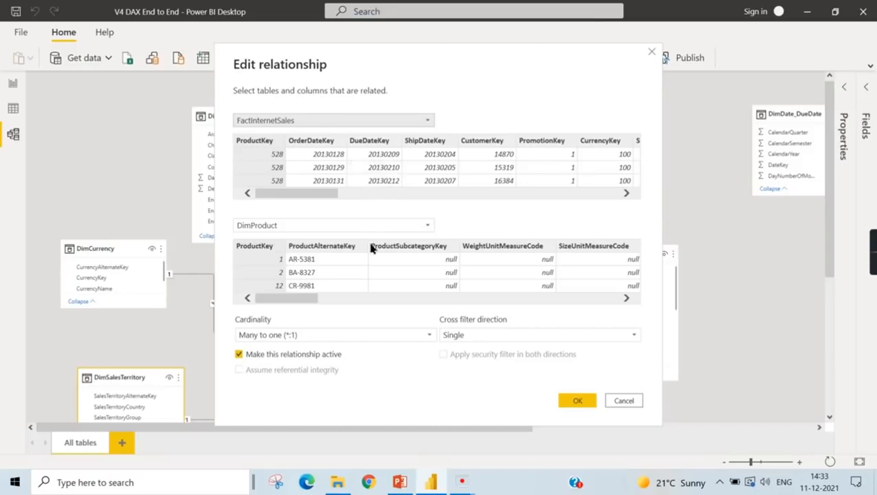
pyautogui.click(473, 334)
pyautogui.click(455, 362)
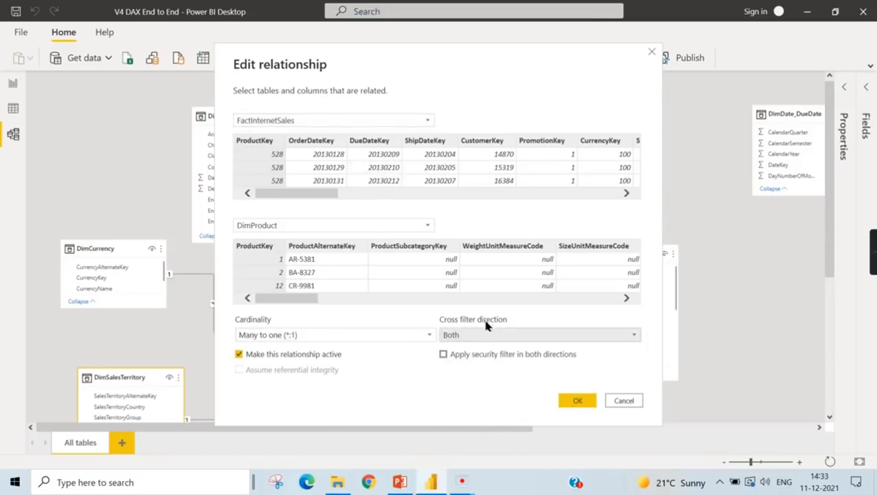
pyautogui.click(577, 402)
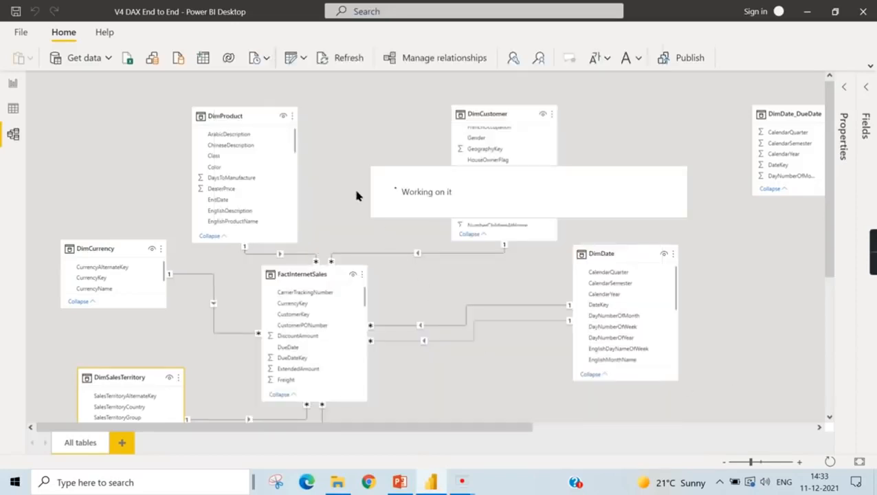
# - Compare the count of Color per sales territory region in the report with the DimProduct relationship in the model diagram
pyautogui.scroll(-2, 356, 196)
pyautogui.click(13, 84)
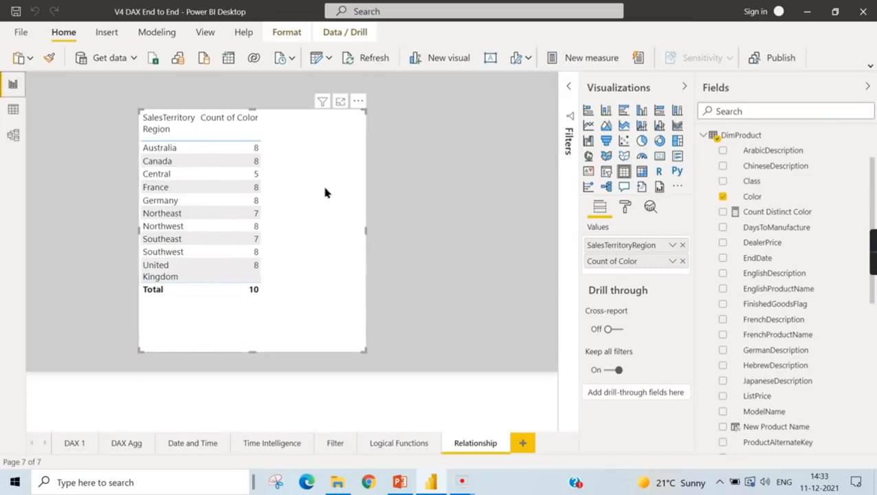
pyautogui.click(13, 136)
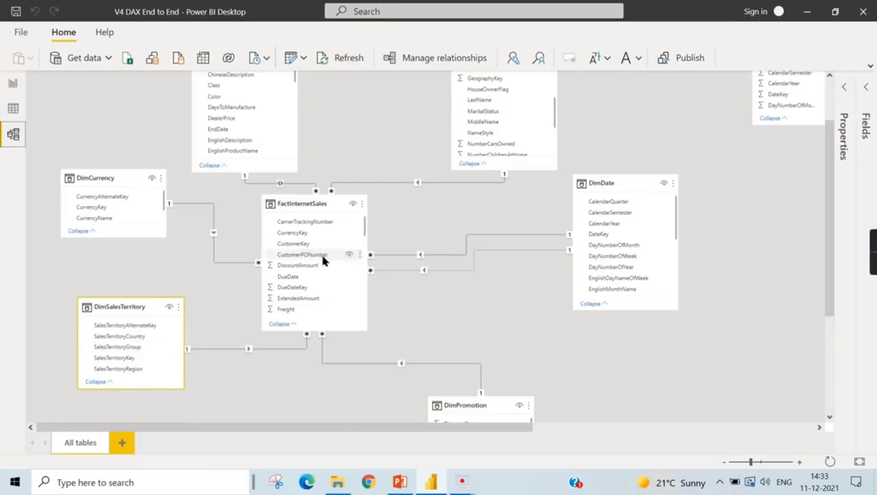
pyautogui.scroll(2, 324, 263)
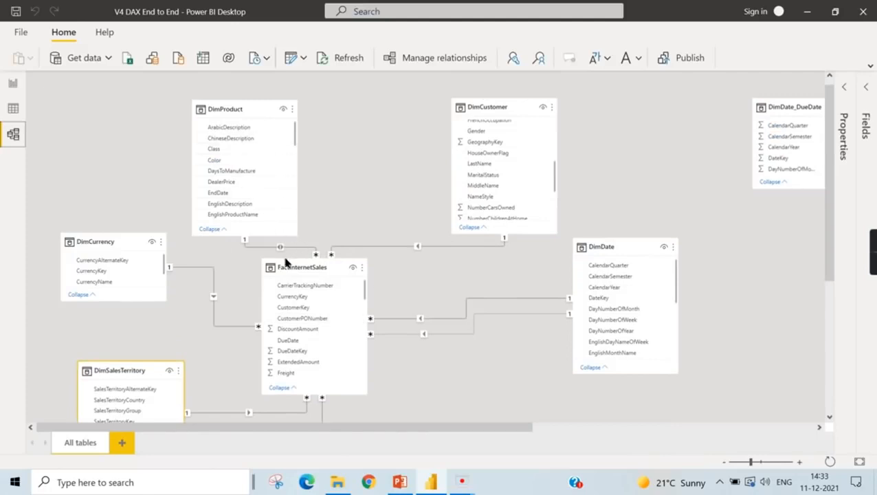
pyautogui.click(12, 85)
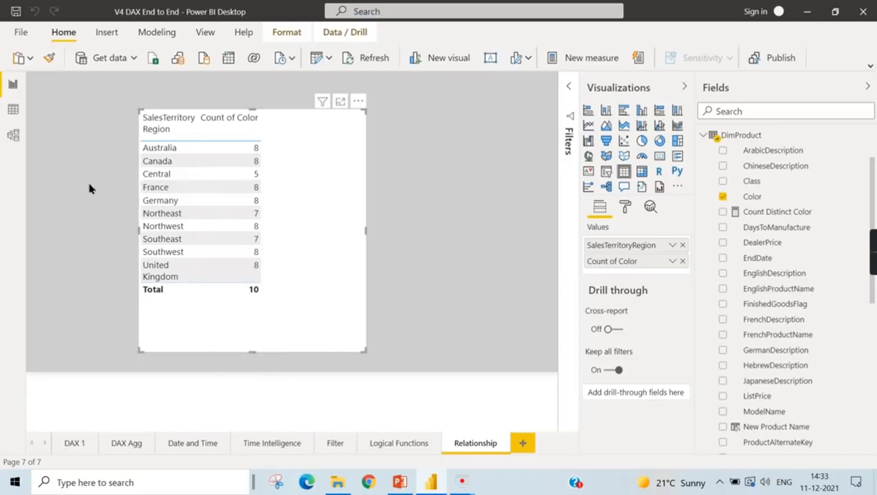
# - Set the cross filter direction of the relationship between FactInternetSales and DimProduct to Single in the data model, and return to the report
pyautogui.click(14, 135)
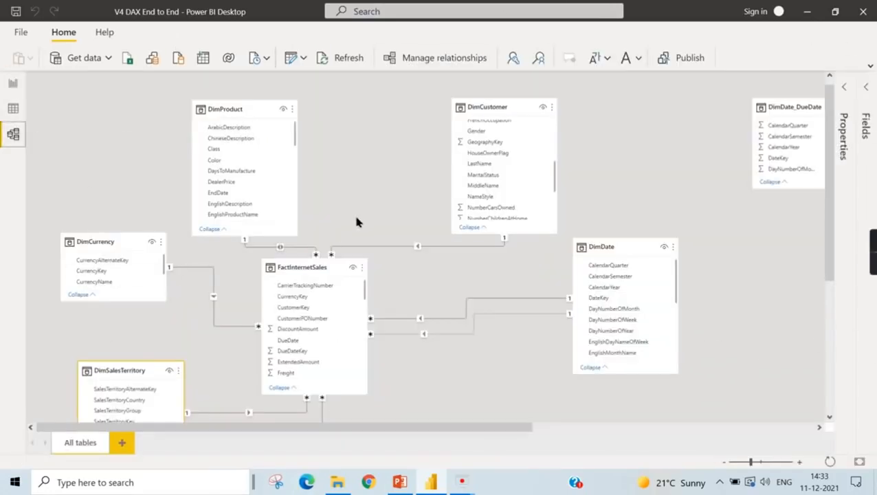
pyautogui.doubleClick(289, 252)
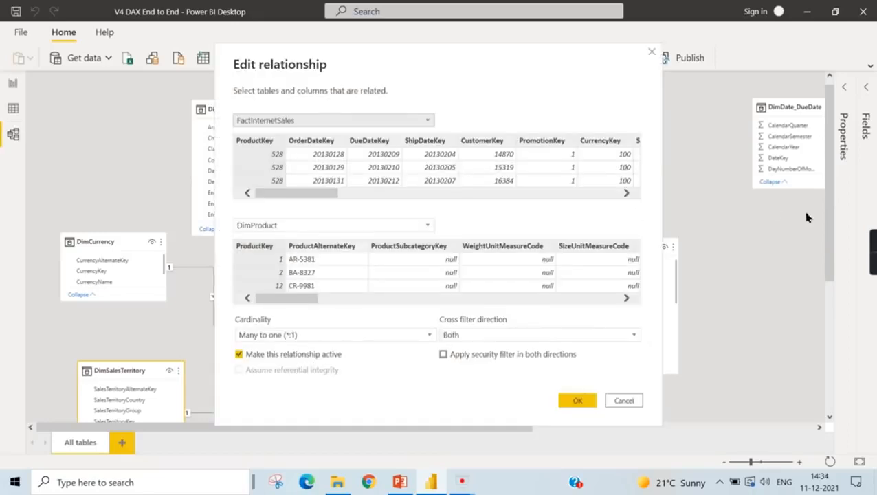
pyautogui.click(492, 335)
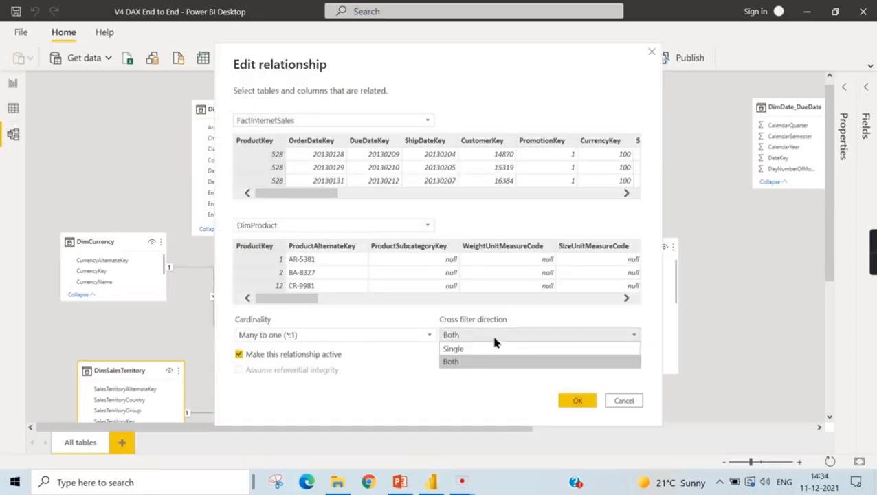
pyautogui.click(460, 347)
pyautogui.click(577, 393)
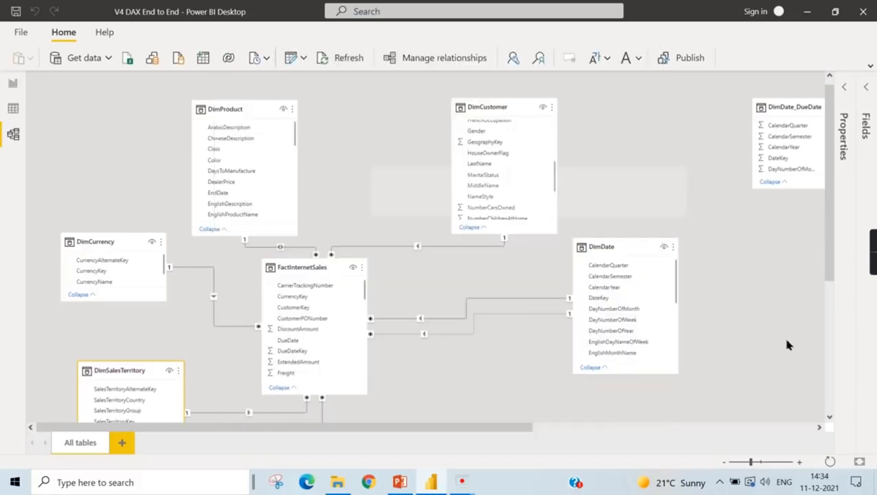
pyautogui.scroll(-2, 782, 334)
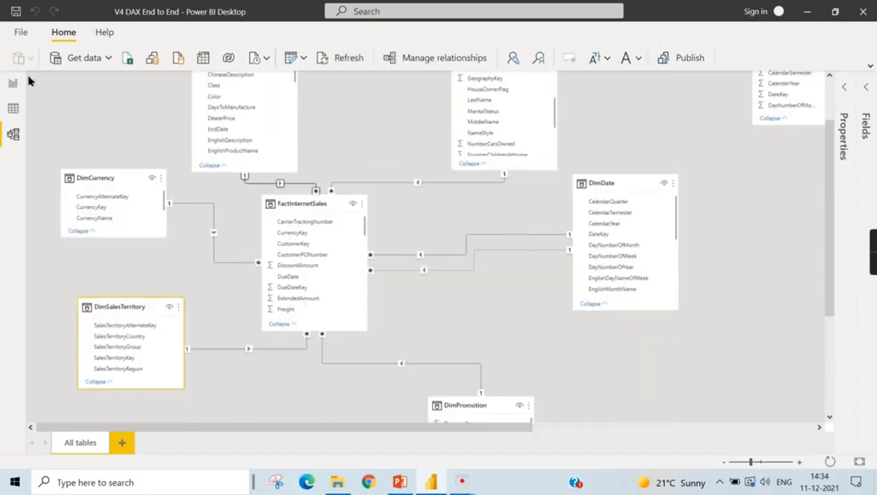
pyautogui.click(12, 108)
pyautogui.click(12, 84)
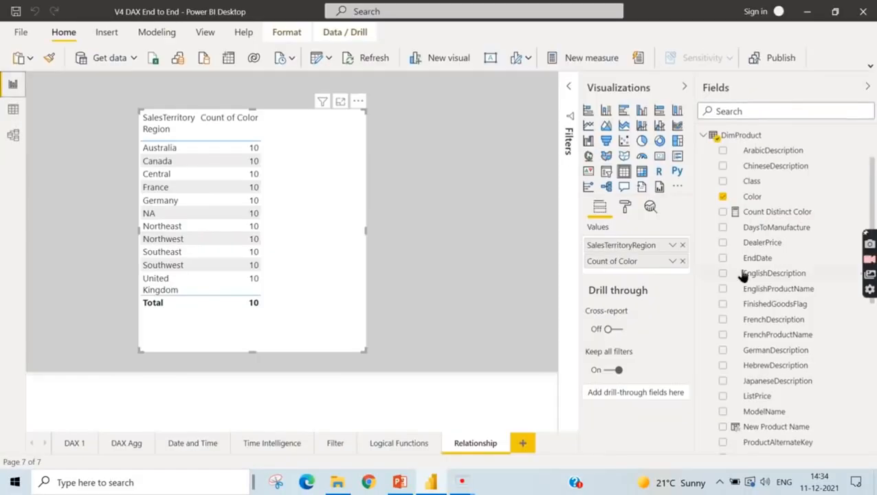
# - Open the Count Distinct Color measure's formula and replace its second line with the start of a new CROSSFILTER( call
pyautogui.click(762, 215)
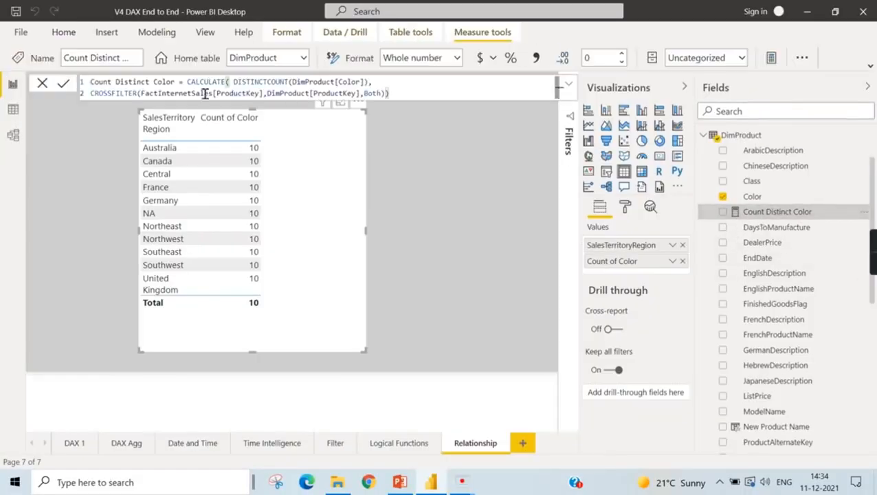
pyautogui.scroll(3, 455, 94)
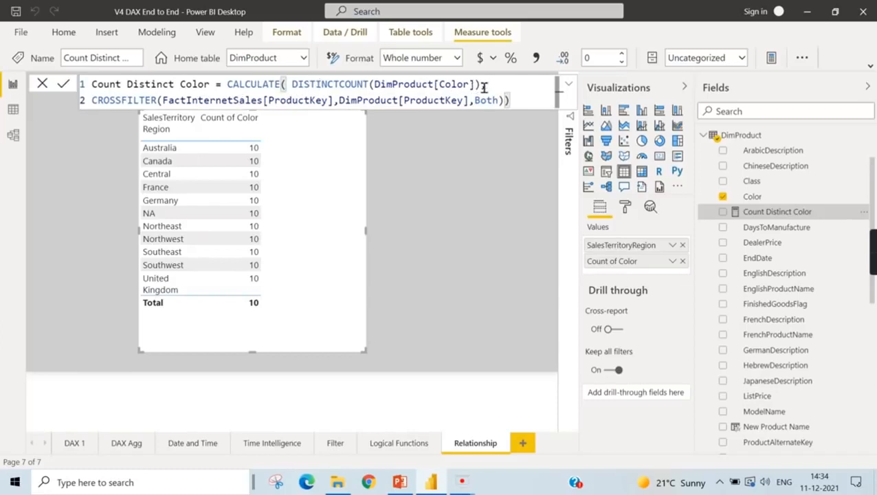
pyautogui.write(',')
pyautogui.moveTo(92, 100); pyautogui.dragTo(568, 104)
pyautogui.press('BackSpace')
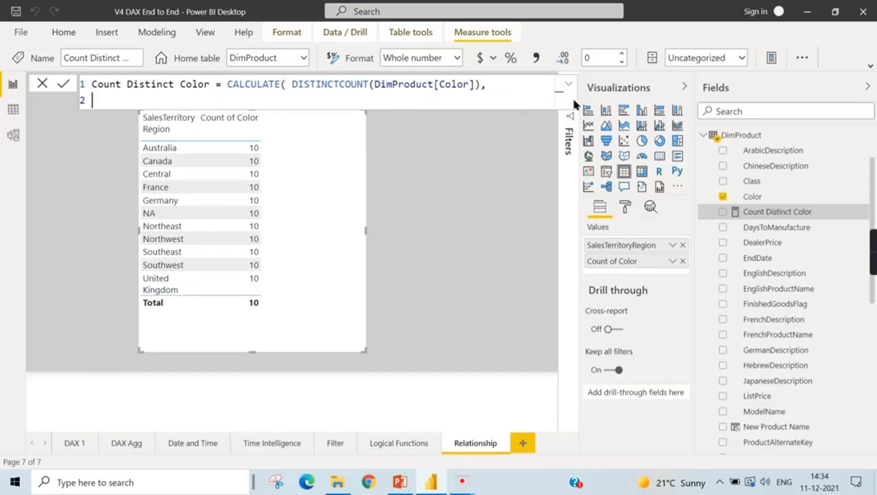
pyautogui.write('cros')
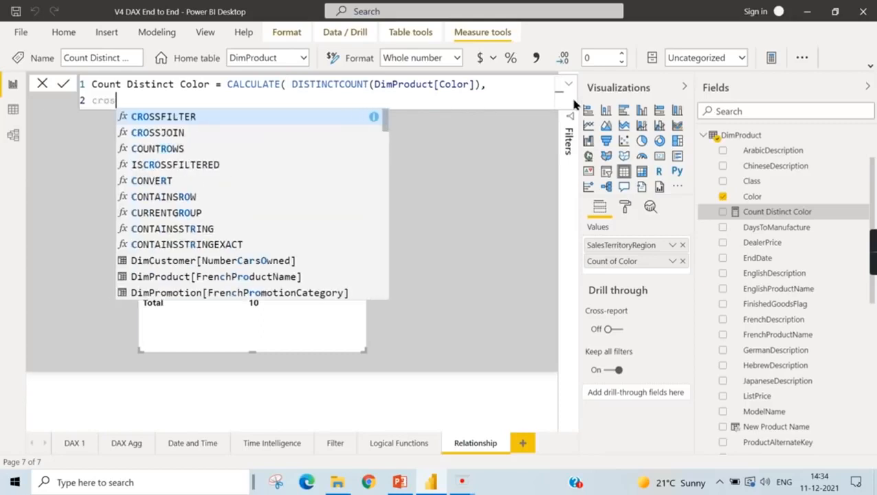
pyautogui.click(220, 117)
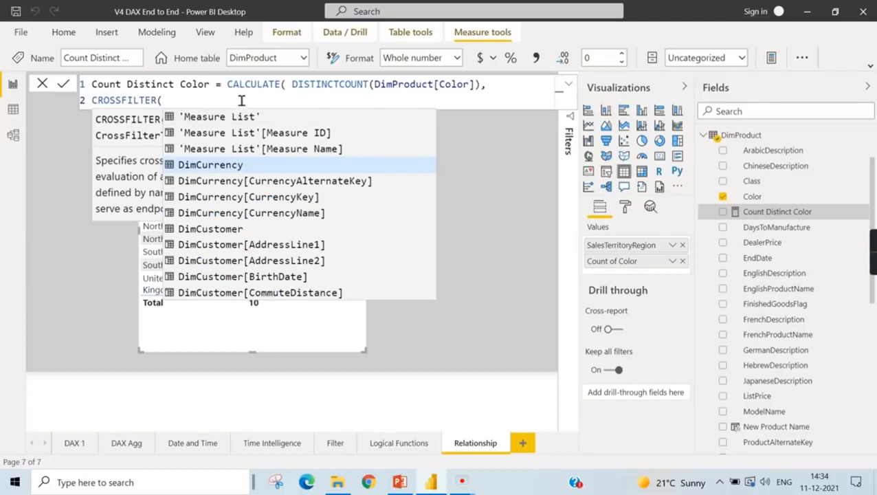
pyautogui.press('BackSpace')
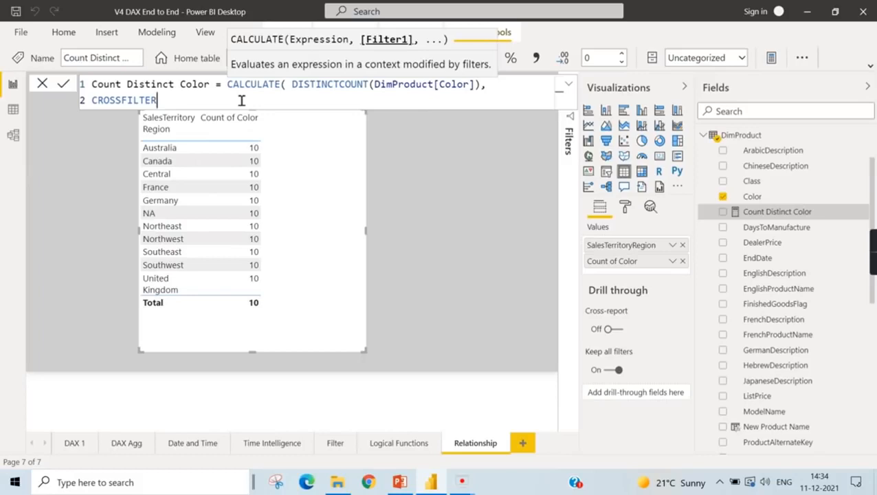
pyautogui.write('(')
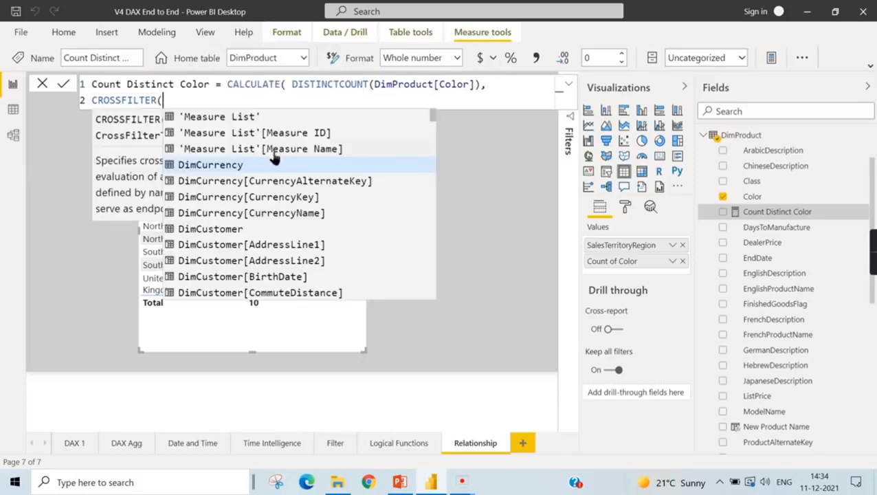
# - Enter FactInternetSales[ProductKey] as the left column of the CROSSFILTER function
pyautogui.scroll(-5, 316, 234)
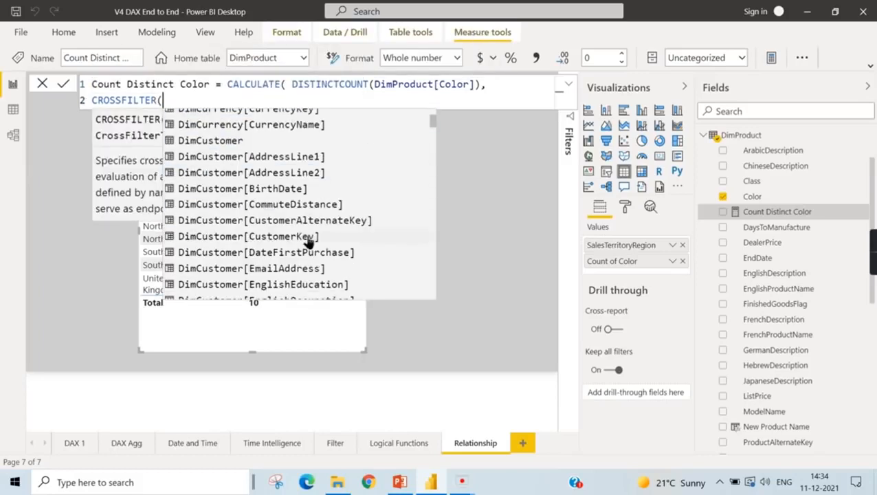
pyautogui.write('fac')
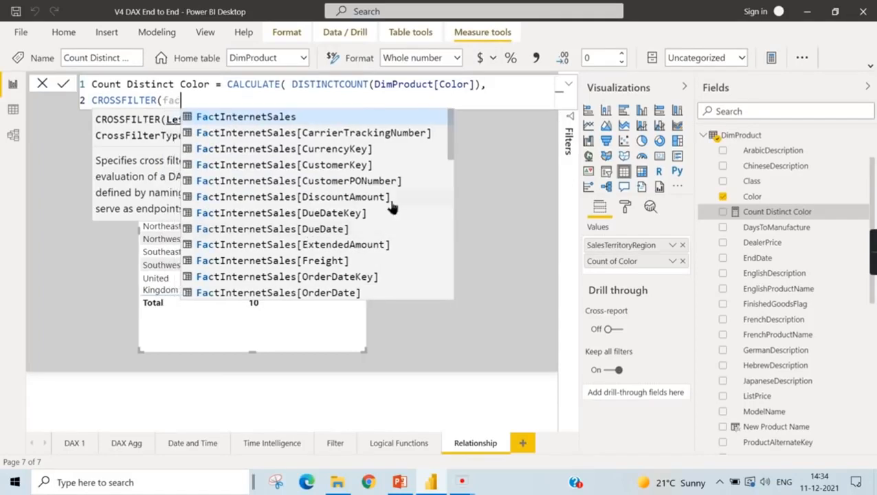
pyautogui.scroll(-3, 372, 213)
pyautogui.click(356, 199)
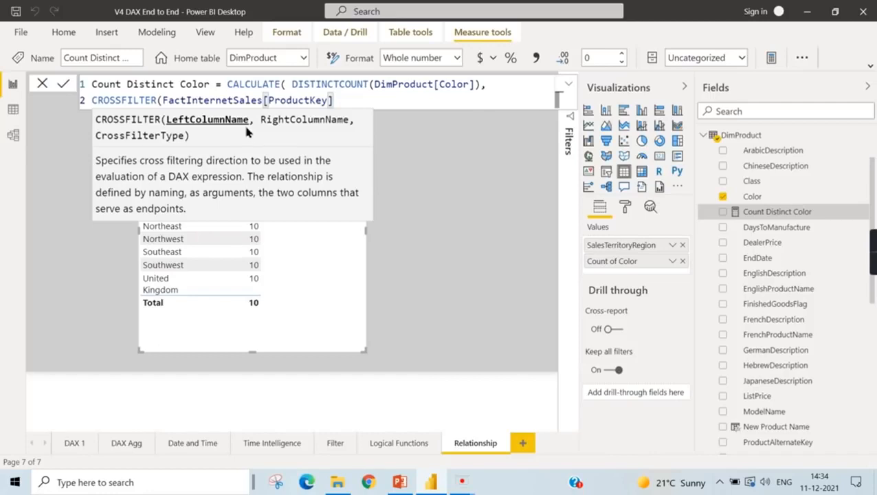
# - Enter DimProduct[ProductKey] as the right column of the CROSSFILTER function
pyautogui.write(',Prd')
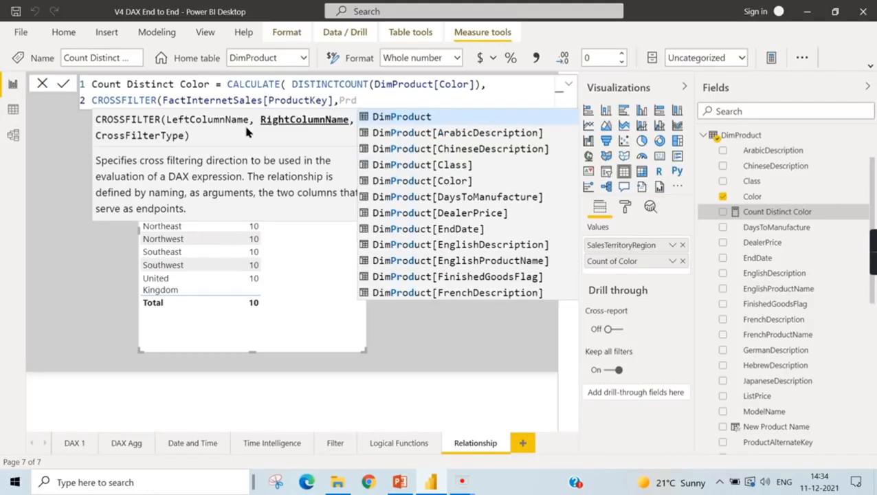
pyautogui.press('BackSpace')
pyautogui.press('BackSpace')
pyautogui.write('Di')
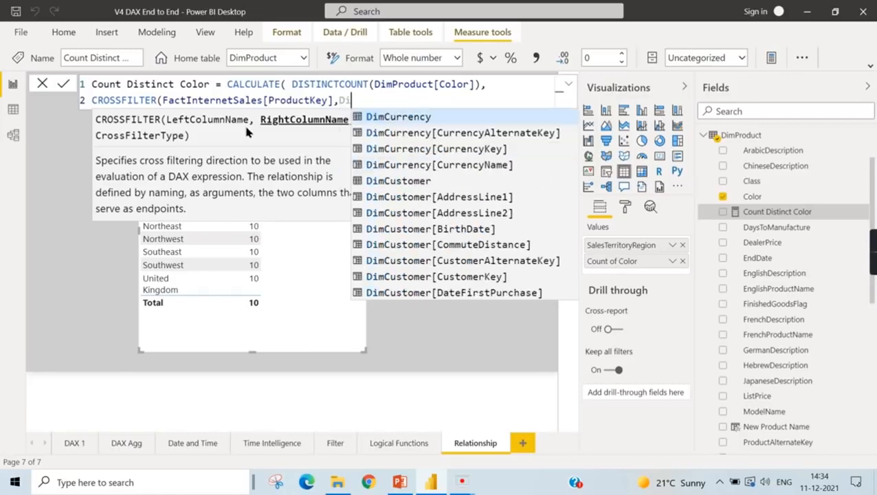
pyautogui.write('mPr')
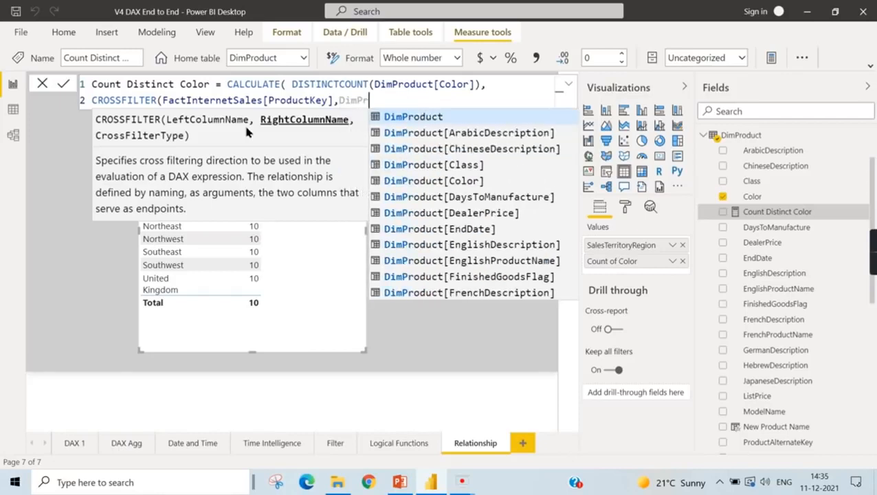
pyautogui.scroll(-5, 512, 213)
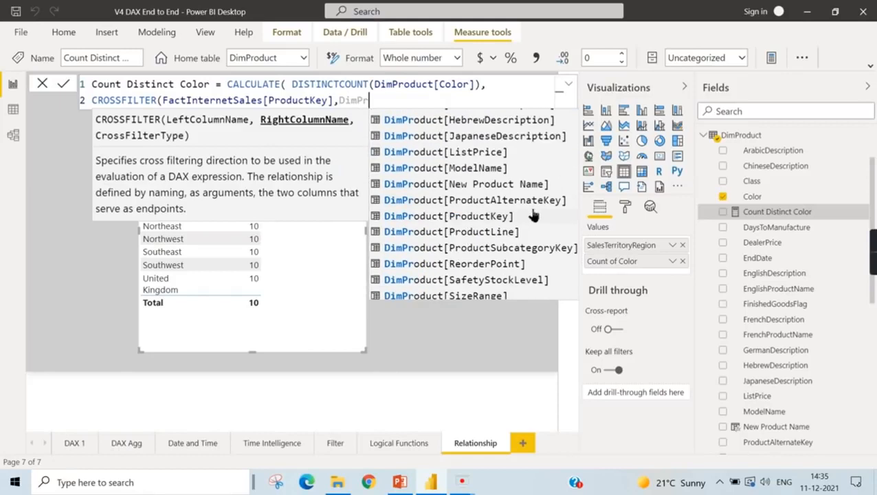
pyautogui.click(501, 218)
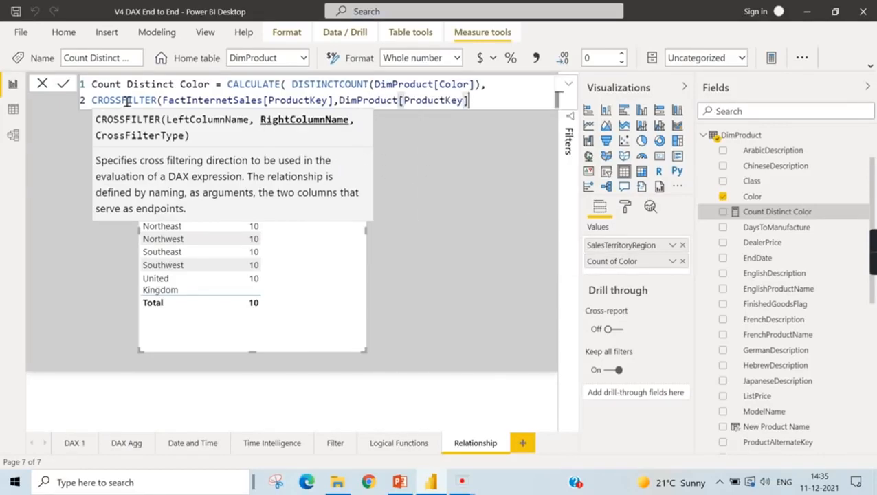
# - Set the CROSSFILTER type to both, close the CROSSFILTER and CALCULATE functions, and commit the measure
pyautogui.write(',')
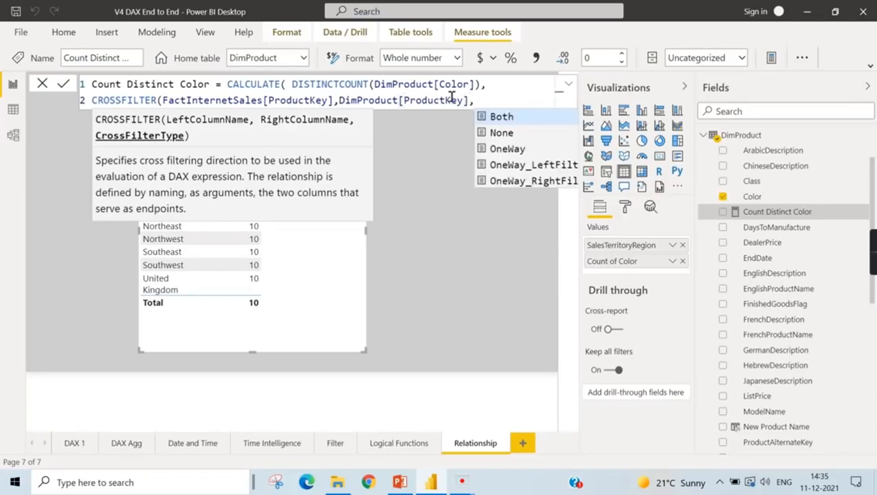
pyautogui.write('both)')
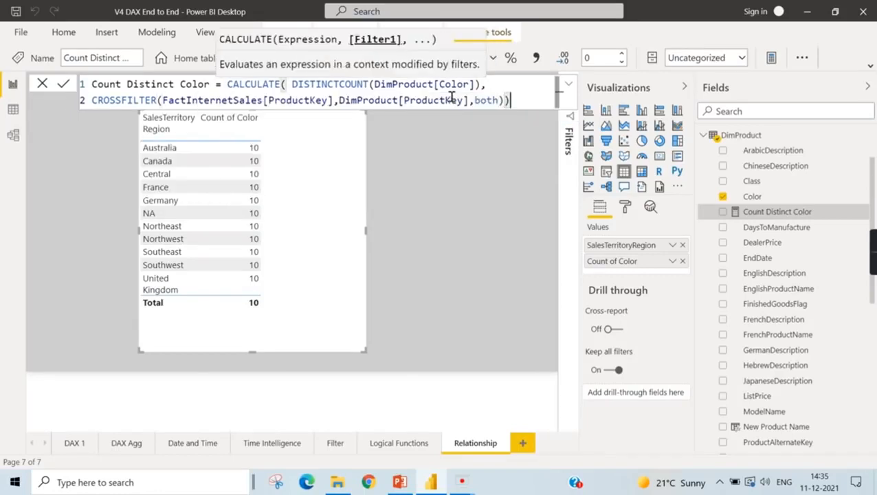
pyautogui.write(')')
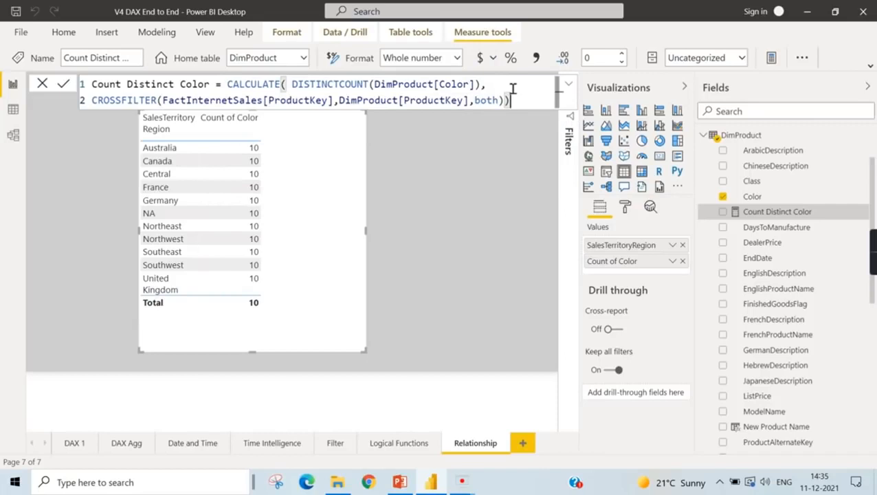
pyautogui.press('Return')
# - Add the Count Distinct Color measure to the SalesTerritoryRegion table and check the DimProduct relationship's filter direction in the model diagram
pyautogui.click(9, 136)
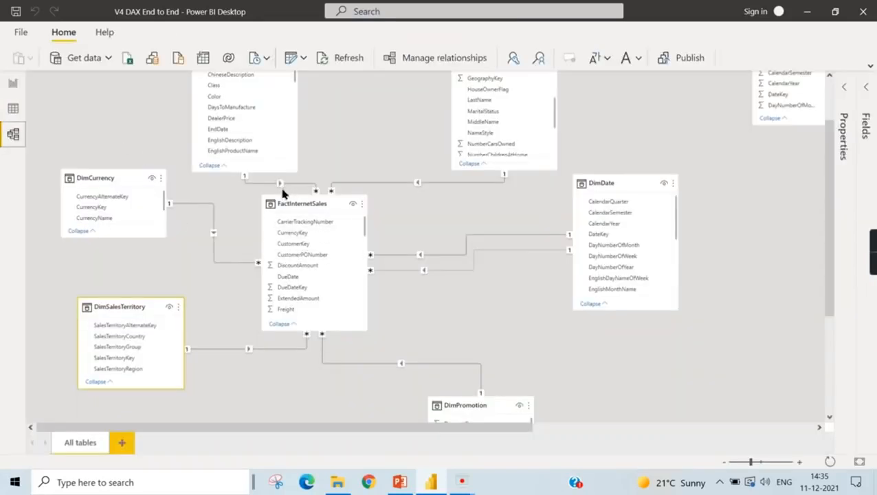
pyautogui.click(12, 84)
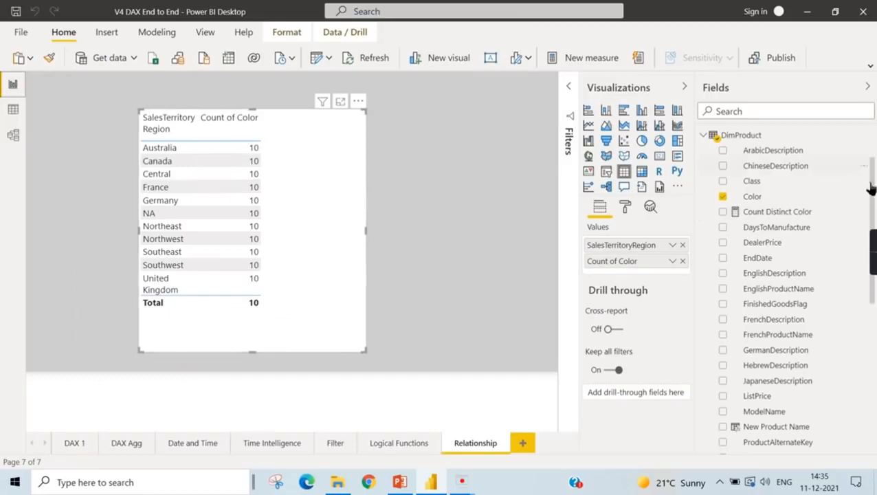
pyautogui.moveTo(730, 214); pyautogui.dragTo(646, 274)
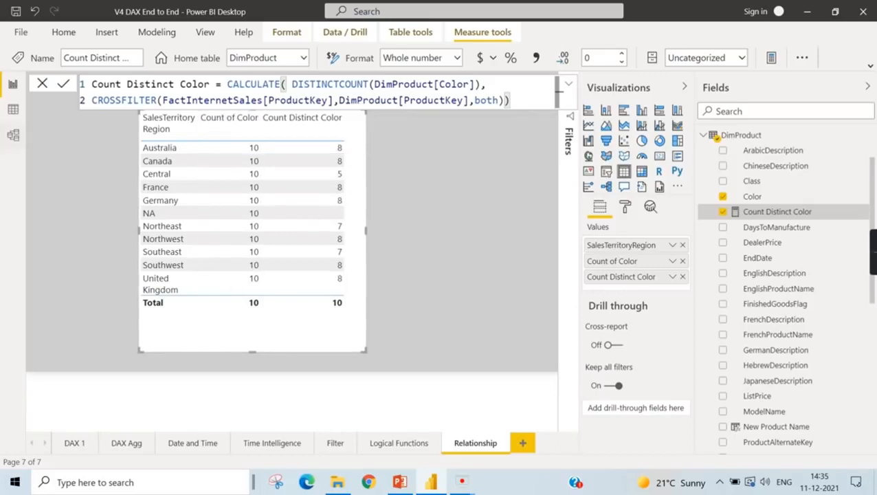
pyautogui.click(12, 138)
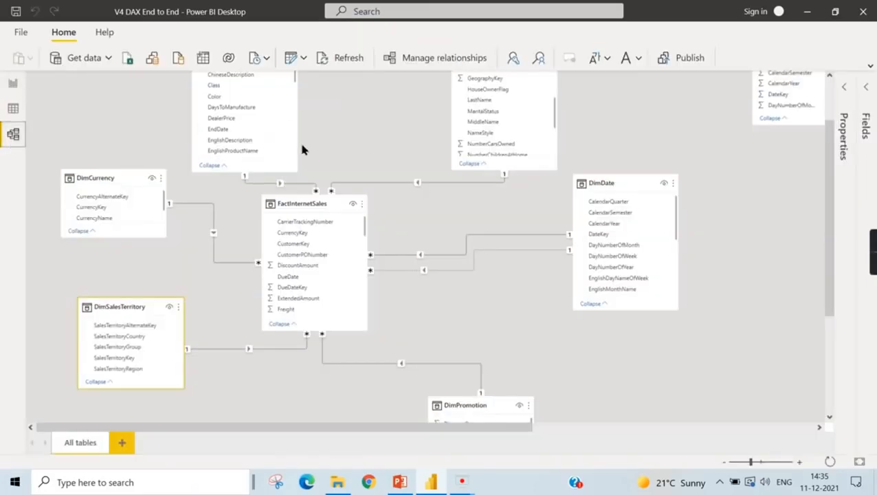
pyautogui.click(12, 84)
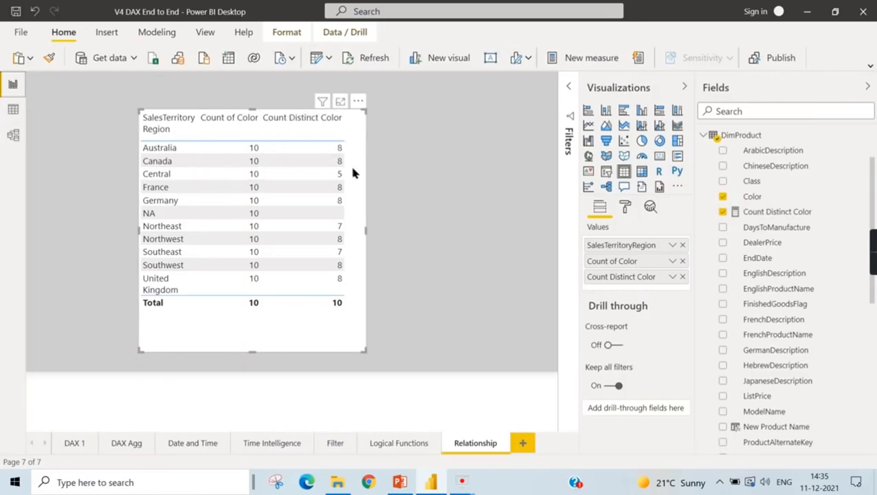
# - Reopen the Count Distinct Color formula and clear the last CROSSFILTER argument to view the available cross filter types
pyautogui.click(799, 215)
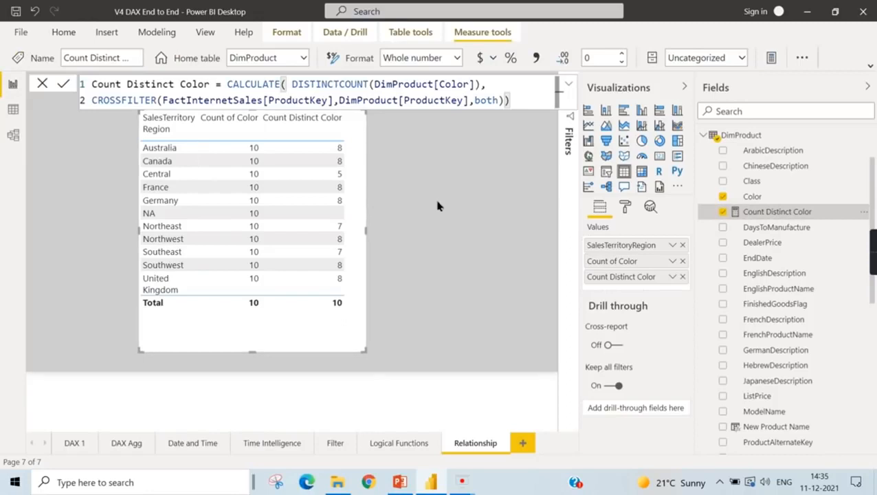
pyautogui.doubleClick(491, 100)
pyautogui.press('BackSpace')
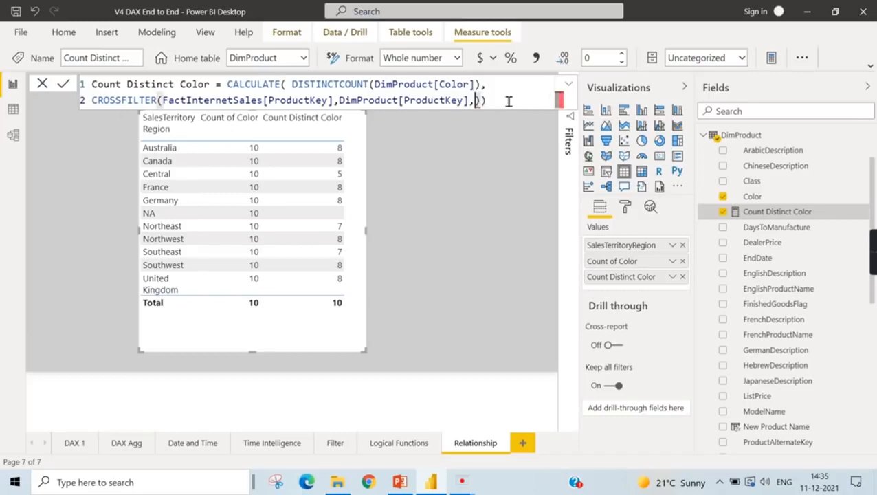
pyautogui.press('BackSpace')
pyautogui.write(',')
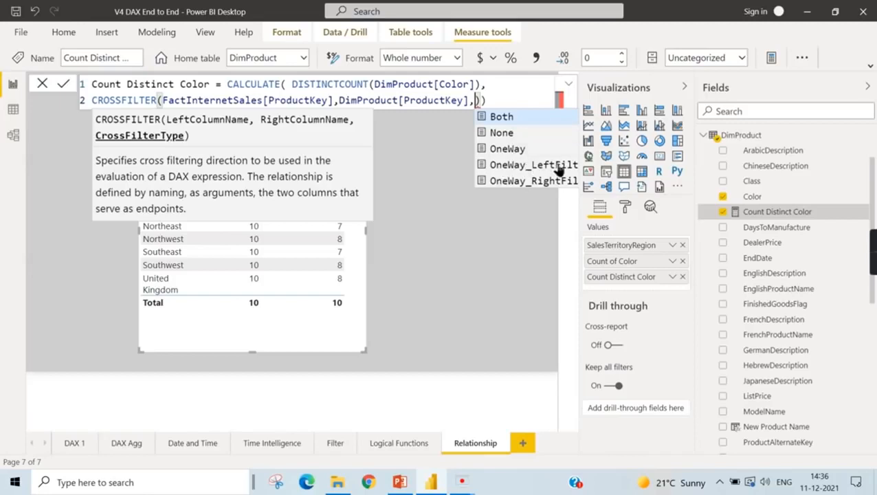
# - Restore both as the cross filter type in the Count Distinct Color measure's CROSSFILTER function and commit the formula
pyautogui.click(520, 96)
pyautogui.write('both')
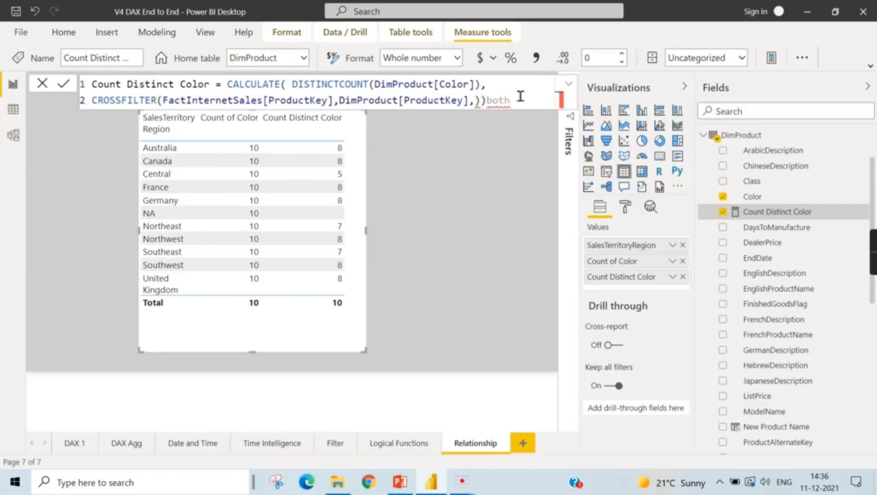
pyautogui.press('BackSpace')
pyautogui.press('BackSpace')
pyautogui.press('BackSpace')
pyautogui.press('BackSpace')
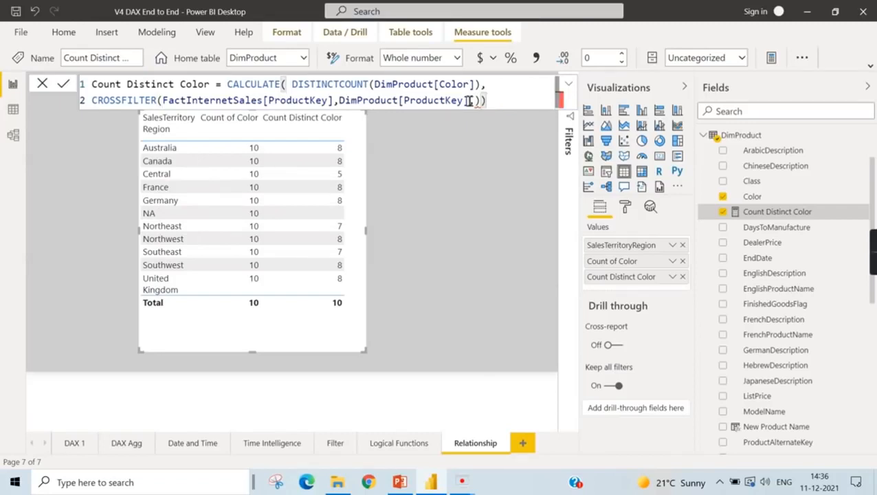
pyautogui.click(476, 101)
pyautogui.write('both')
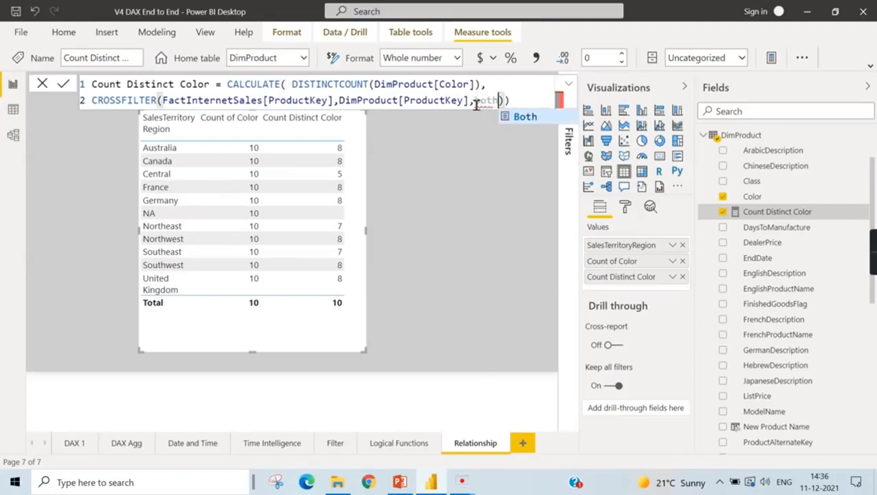
pyautogui.press('End')
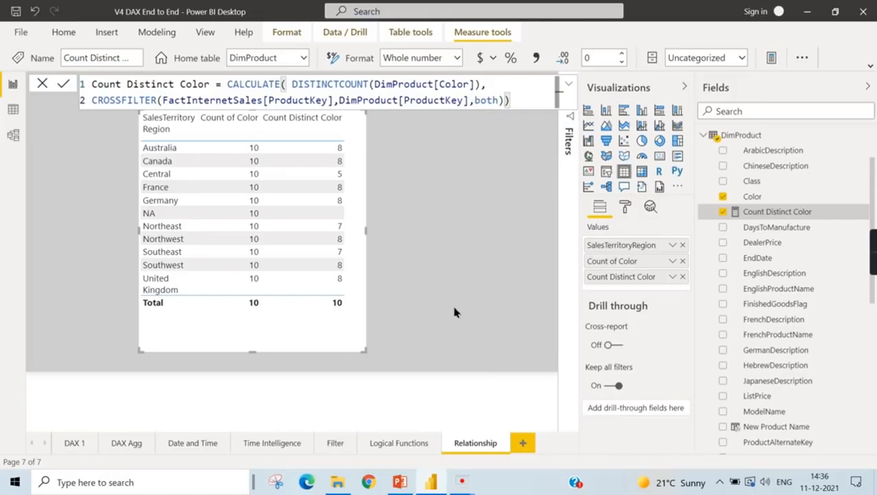
pyautogui.click(413, 289)
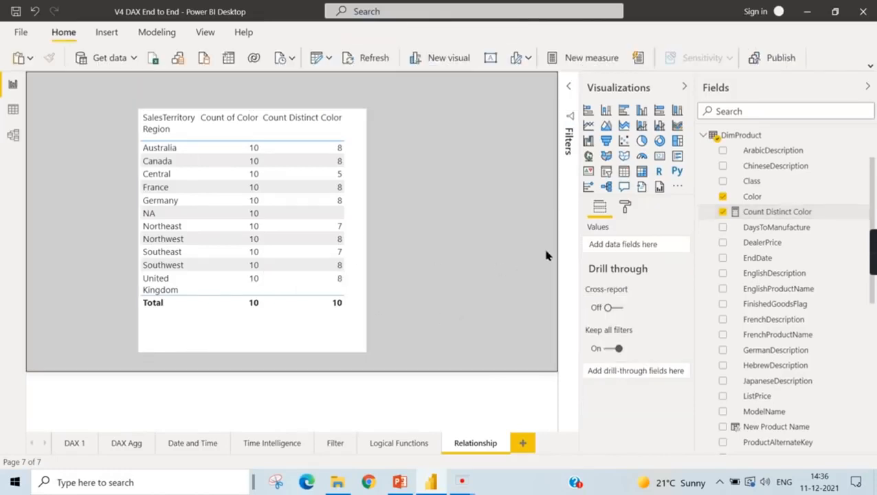
# - Check the Relationship Functions in DAX slide in PowerPoint and return to the Power BI report
pyautogui.click(336, 317)
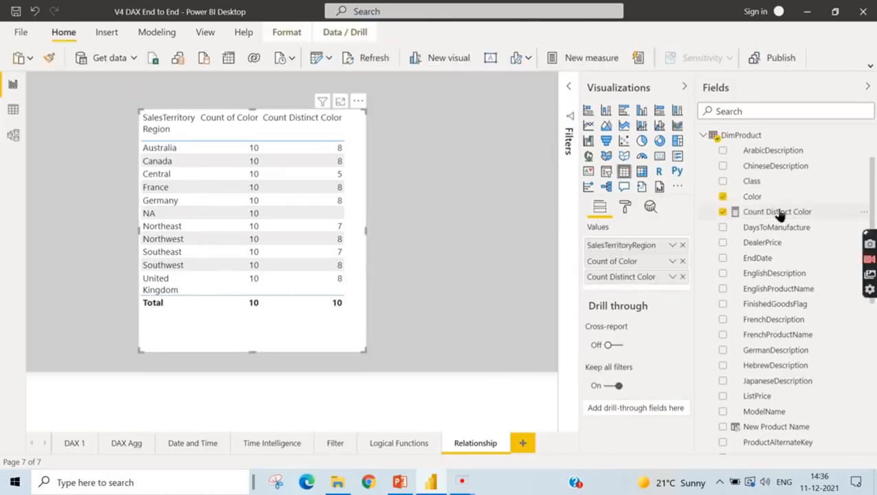
pyautogui.click(401, 483)
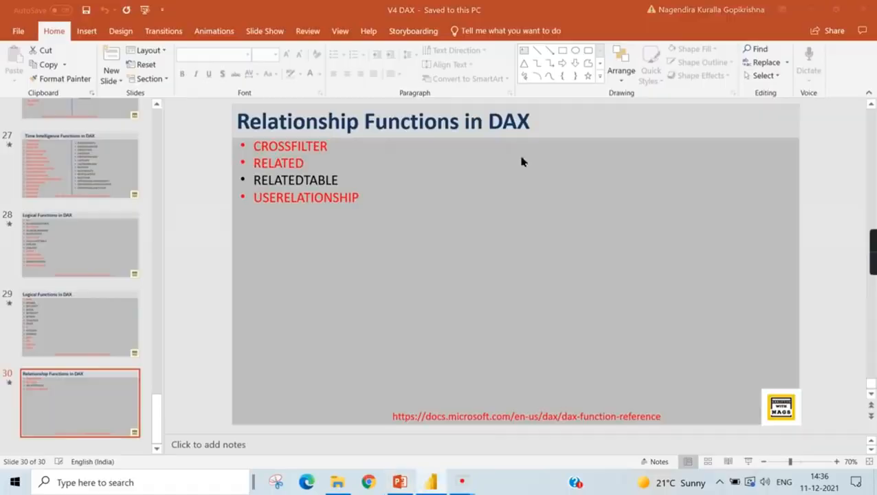
pyautogui.hotkey('alt', 'Tab')
# - Remove Count of Color and Count Distinct Color from the SalesTerritoryRegion table visual, and shrink the visual
pyautogui.click(446, 192)
pyautogui.click(361, 126)
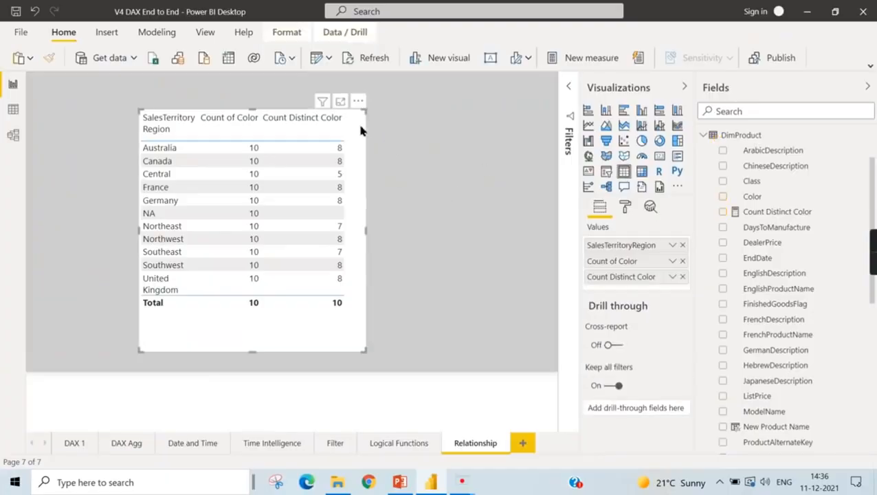
pyautogui.click(682, 261)
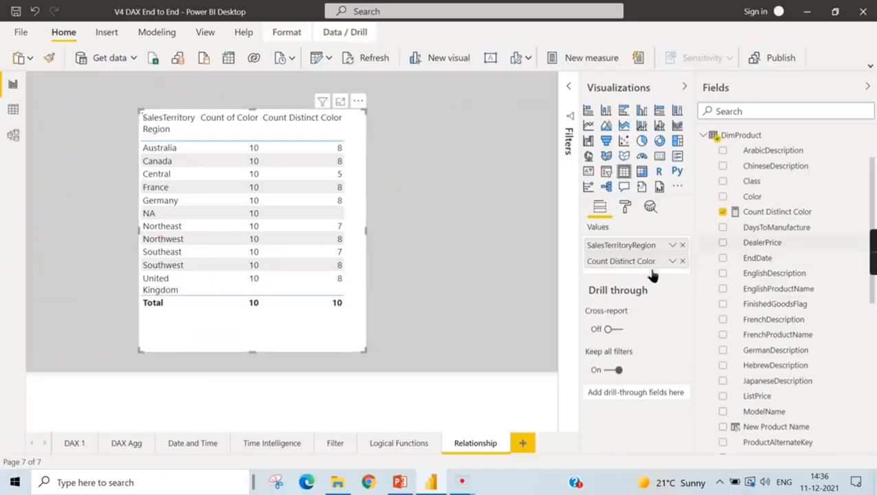
pyautogui.moveTo(359, 119); pyautogui.dragTo(351, 182)
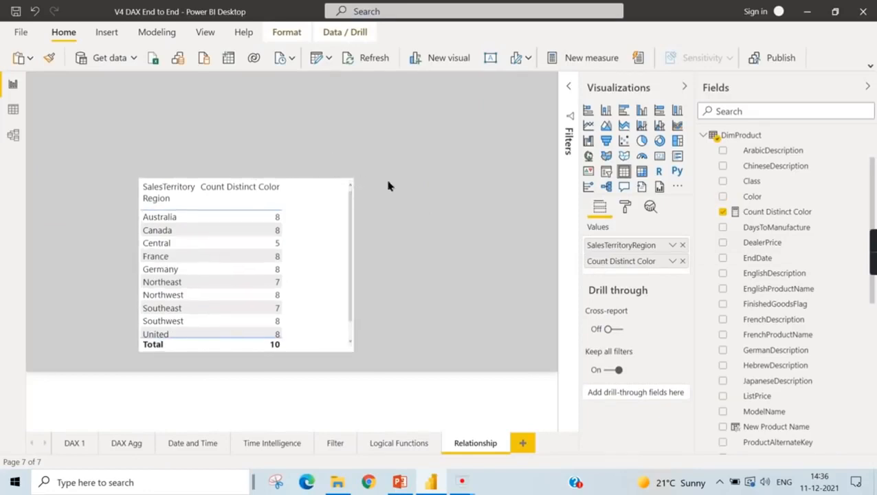
pyautogui.click(682, 261)
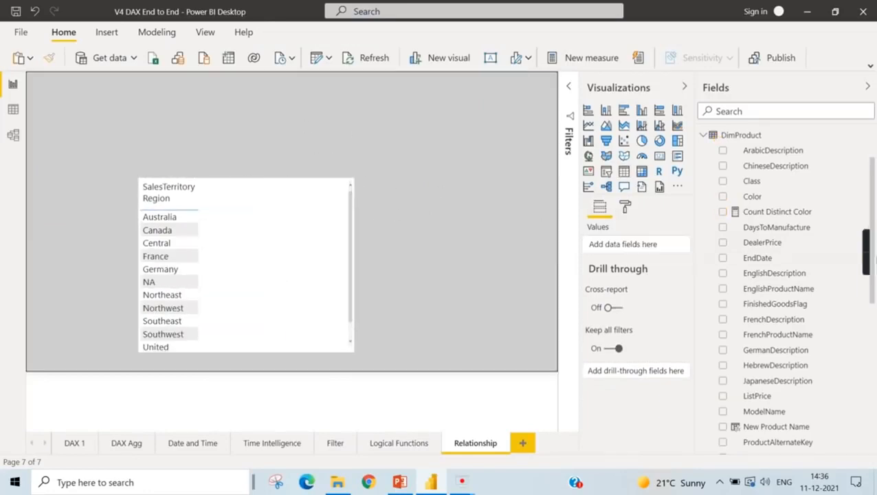
# - Move the SalesTerritoryRegion table to the upper-right corner of the report page and deselect it
pyautogui.scroll(2, 813, 199)
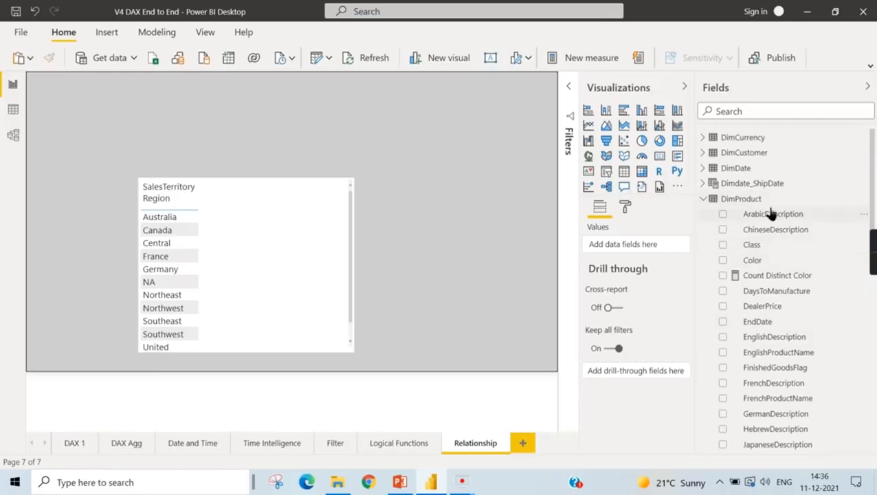
pyautogui.moveTo(260, 224); pyautogui.dragTo(380, 205)
pyautogui.moveTo(854, 241); pyautogui.dragTo(481, 123)
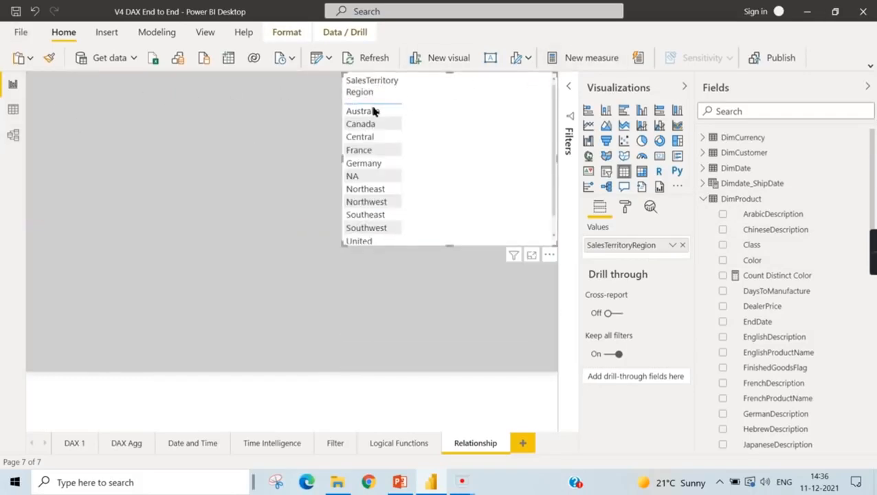
pyautogui.click(219, 334)
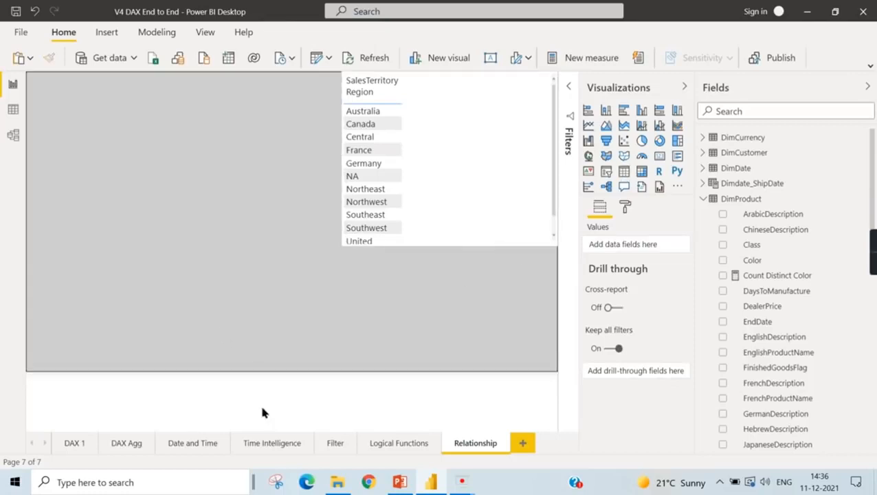
# - Examine the DimProduct table's data from its first columns, and return to the report page
pyautogui.click(14, 110)
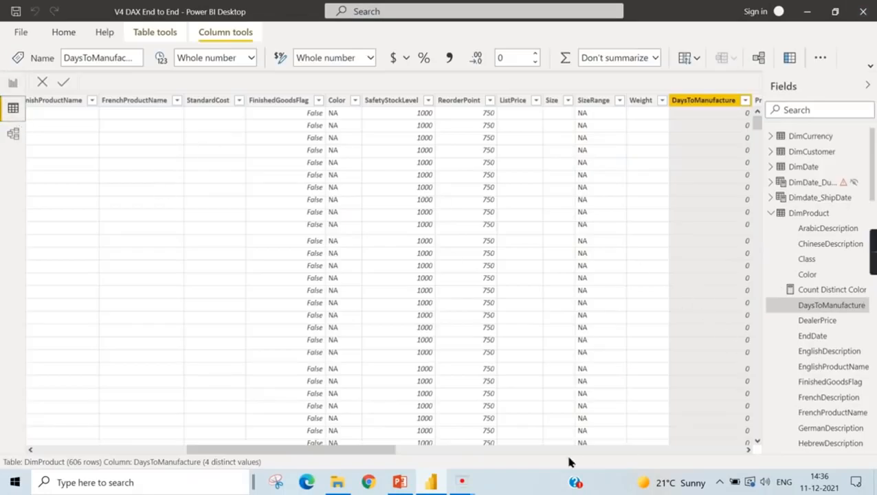
pyautogui.moveTo(284, 452); pyautogui.dragTo(68, 454)
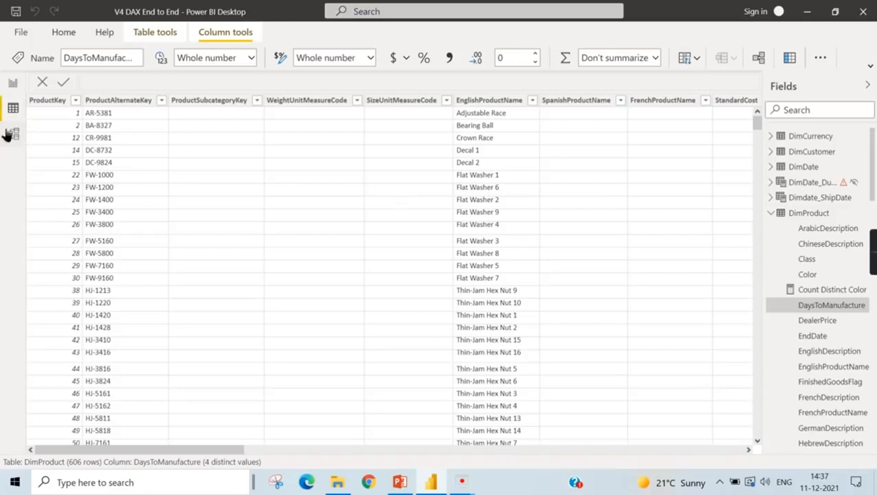
pyautogui.click(12, 83)
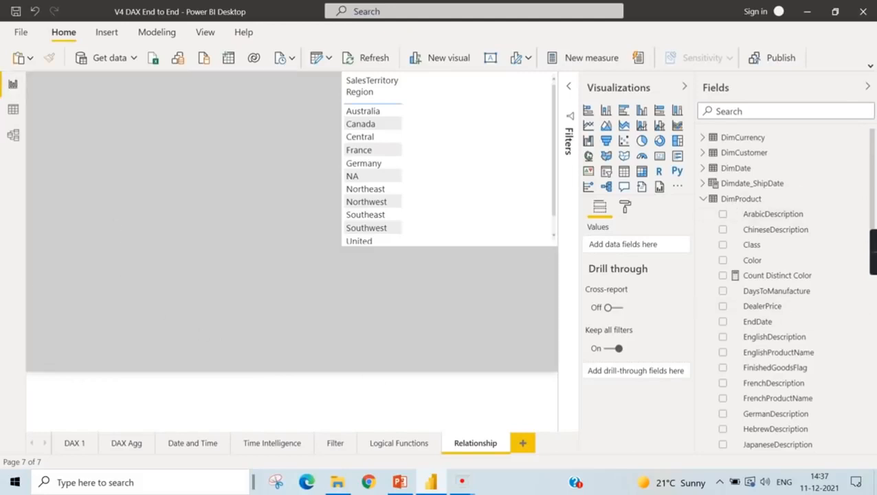
# - Add an empty card visual near the report page's upper-left corner and collapse the DimProduct field list
pyautogui.click(660, 156)
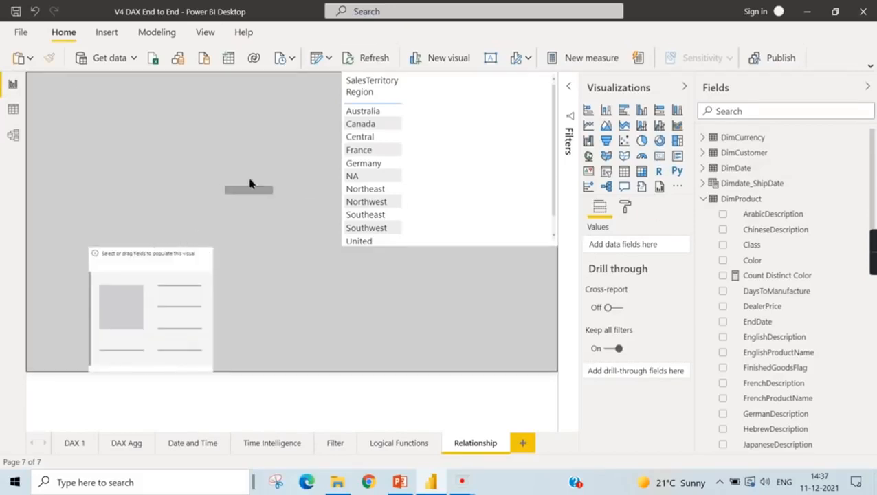
pyautogui.moveTo(180, 311); pyautogui.dragTo(133, 135)
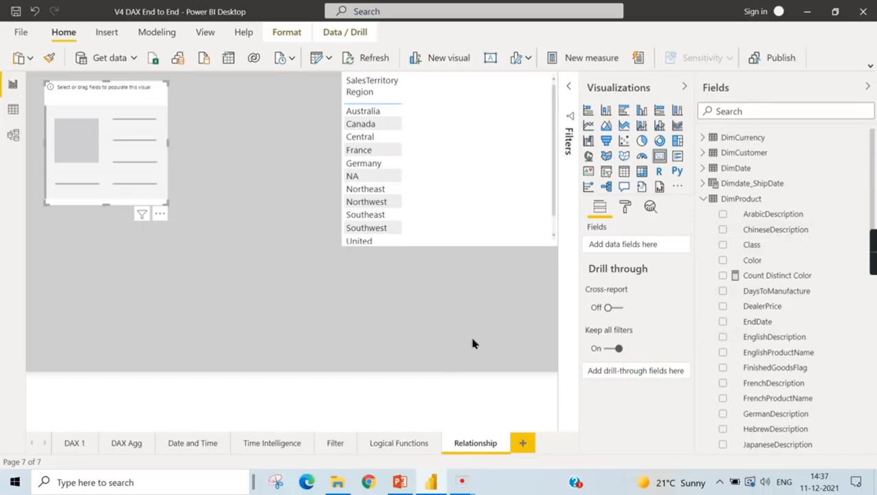
pyautogui.click(712, 199)
pyautogui.click(704, 200)
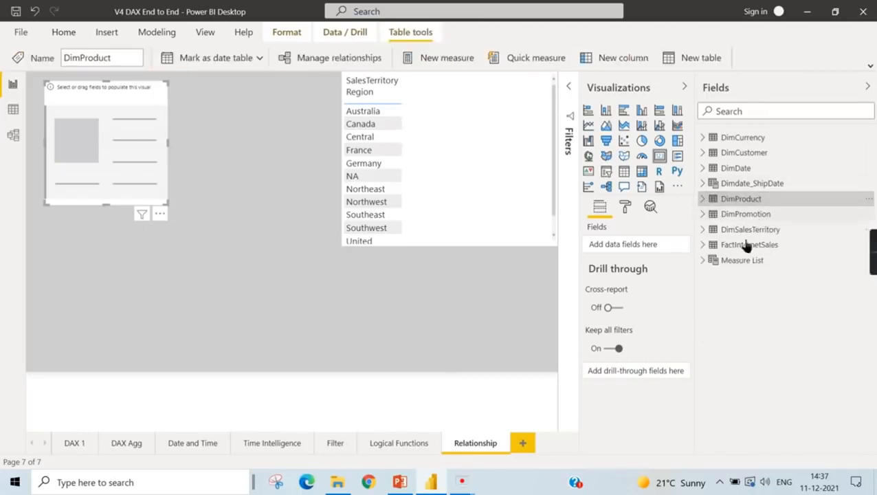
# - Create a new measure in the FactInternetSales table and name it Sales 2014 Canada
pyautogui.rightClick(746, 247)
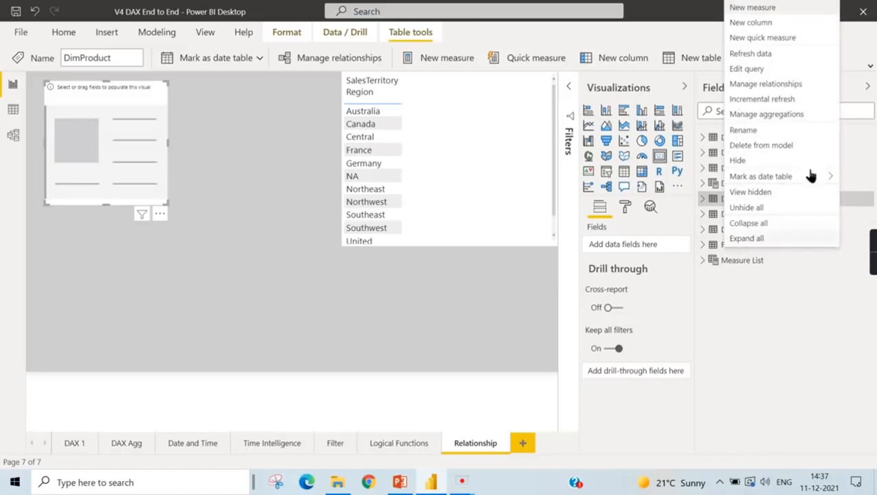
pyautogui.click(769, 10)
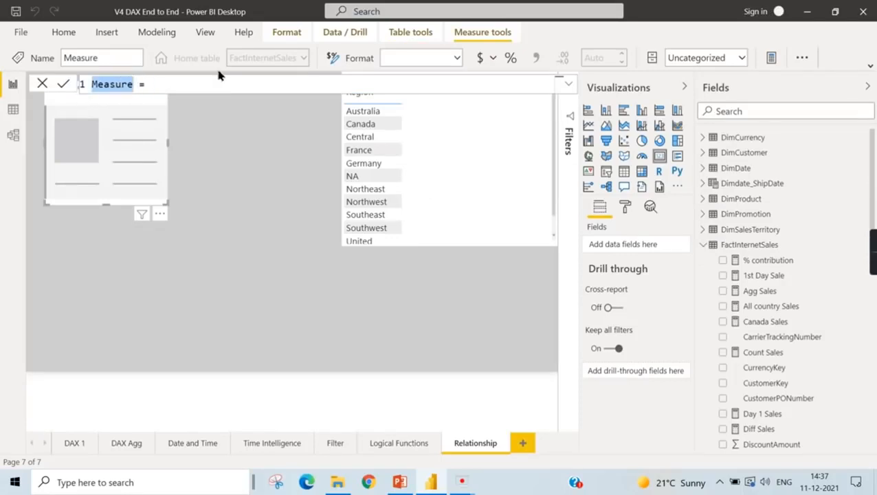
pyautogui.write('Sales 2')
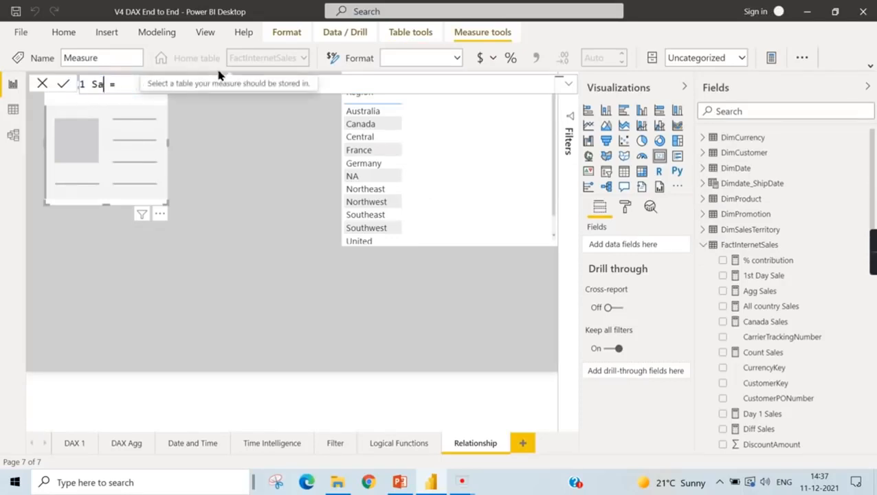
pyautogui.write('014')
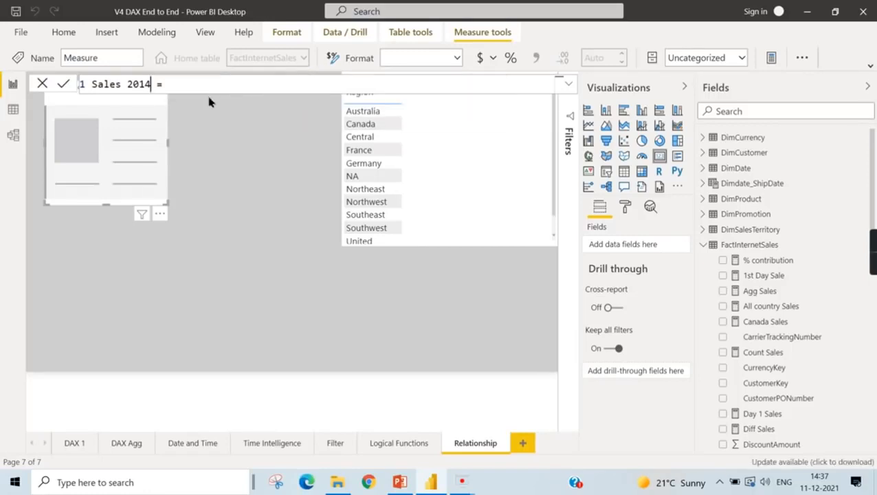
pyautogui.write(' Canada = Cal')
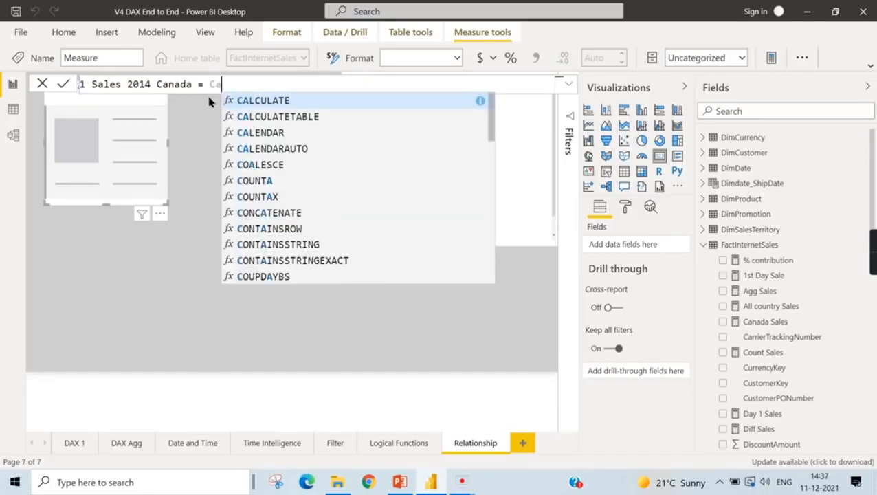
# - Start the measure's formula with CALCULATE over the sum of FactInternetSales[SalesAmount], and begin a second formula line
pyautogui.click(275, 100)
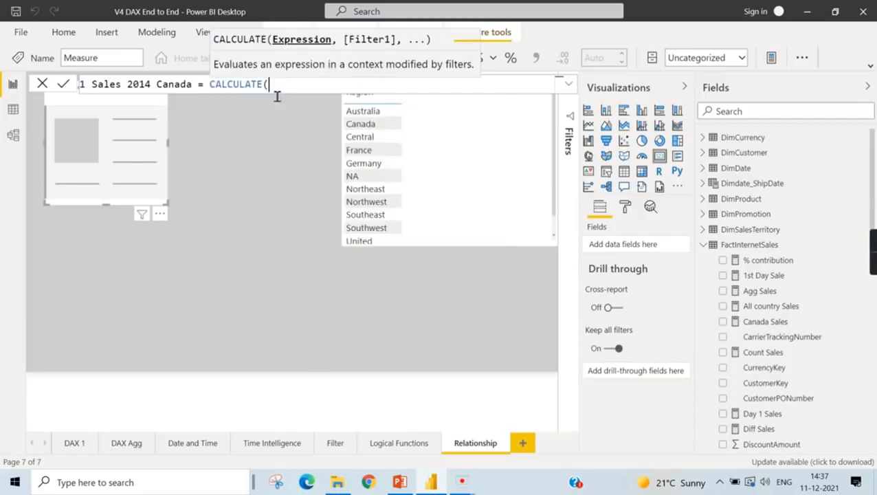
pyautogui.write('sum')
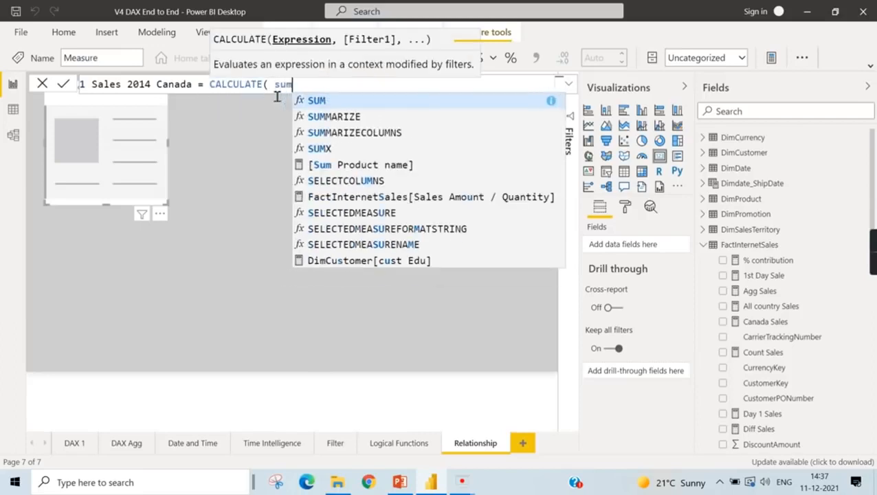
pyautogui.write('(sales')
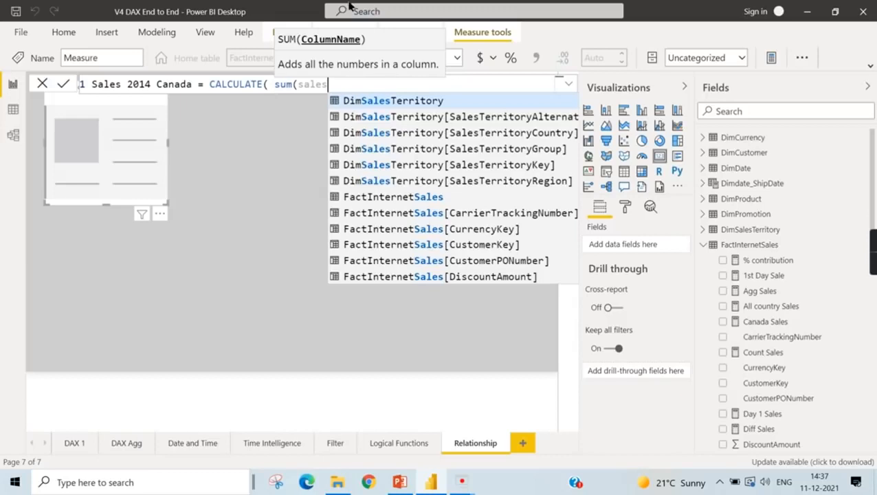
pyautogui.scroll(-1, 448, 163)
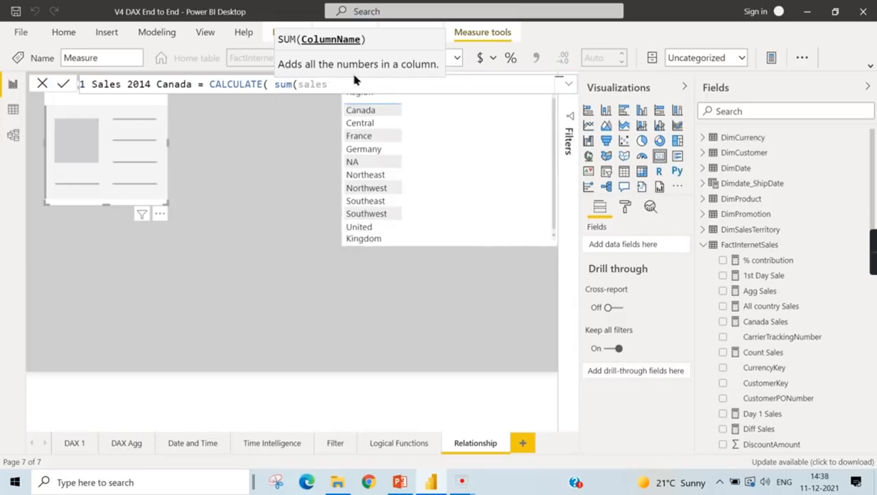
pyautogui.write('am')
pyautogui.click(397, 103)
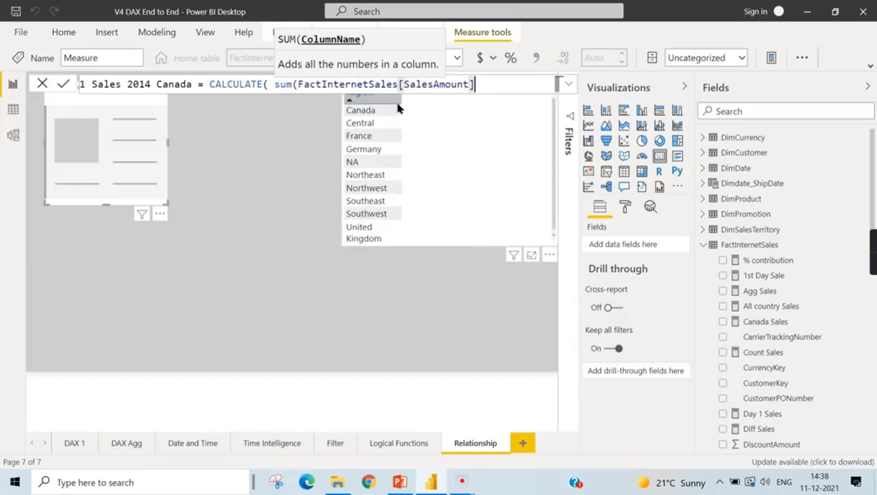
pyautogui.write(')')
pyautogui.hotkey('alt', 'space')
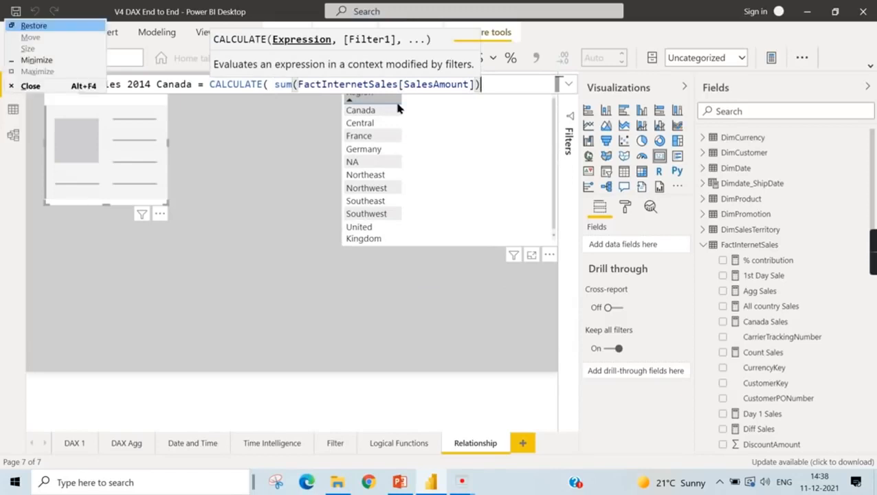
pyautogui.press('Escape')
pyautogui.hotkey('shift', 'Return')
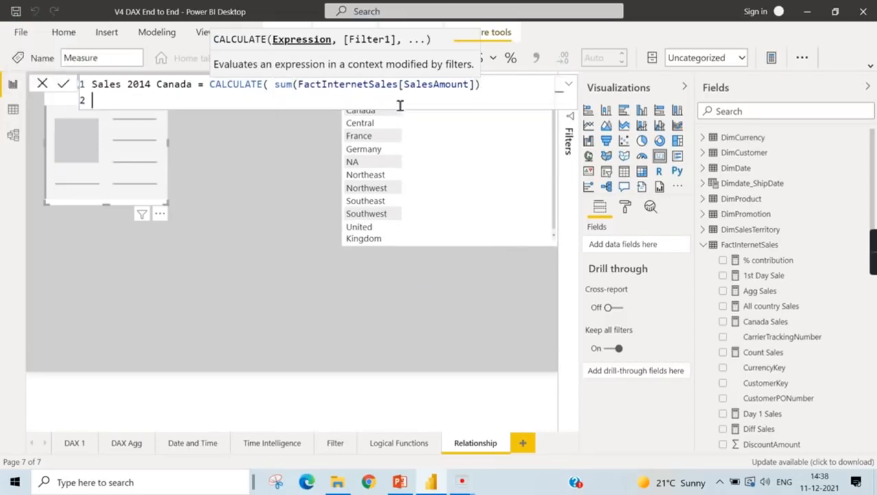
# - Add a FILTER function over the FactInternetSales table as CALCULATE's filter argument, ready for its filter expression
pyautogui.write(',')
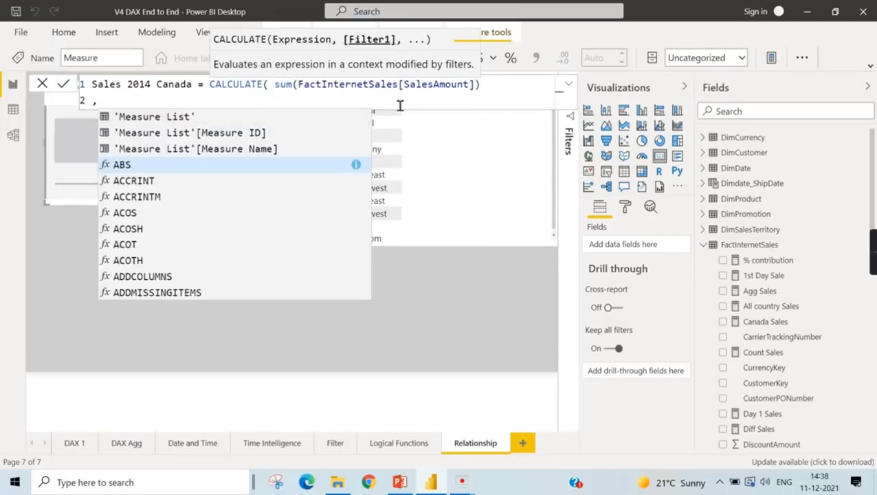
pyautogui.write('Filter')
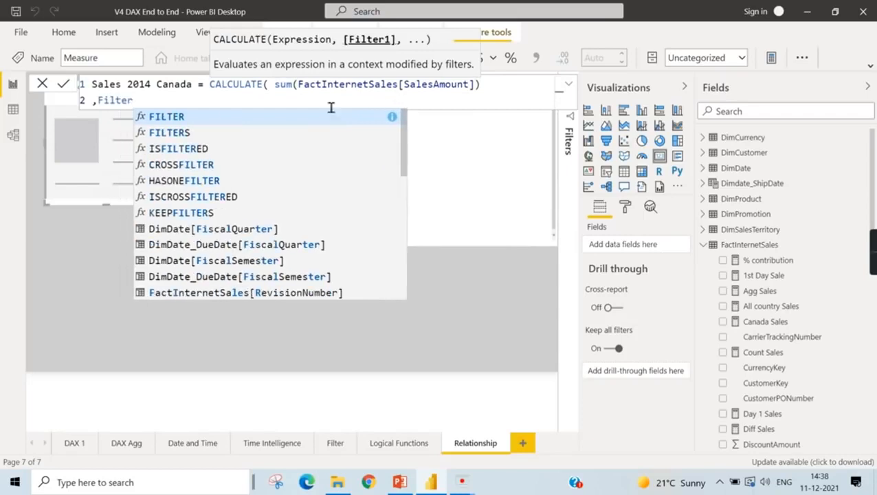
pyautogui.click(207, 118)
pyautogui.write('Fac')
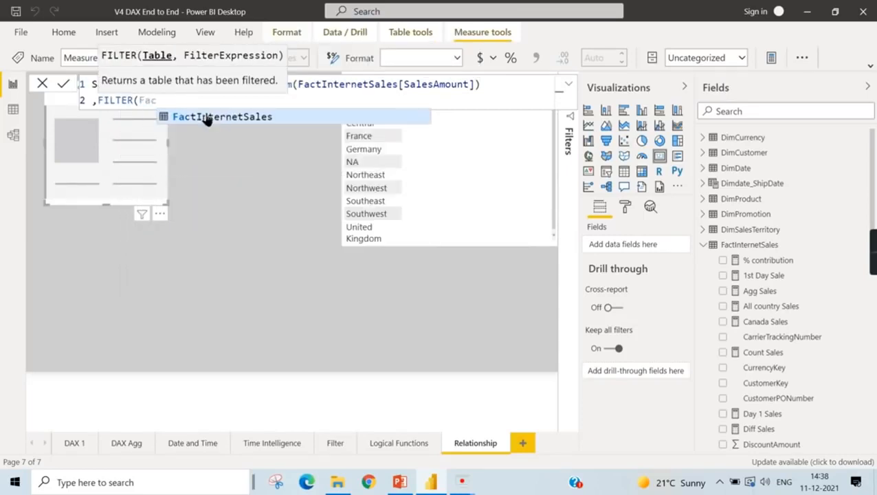
pyautogui.click(206, 117)
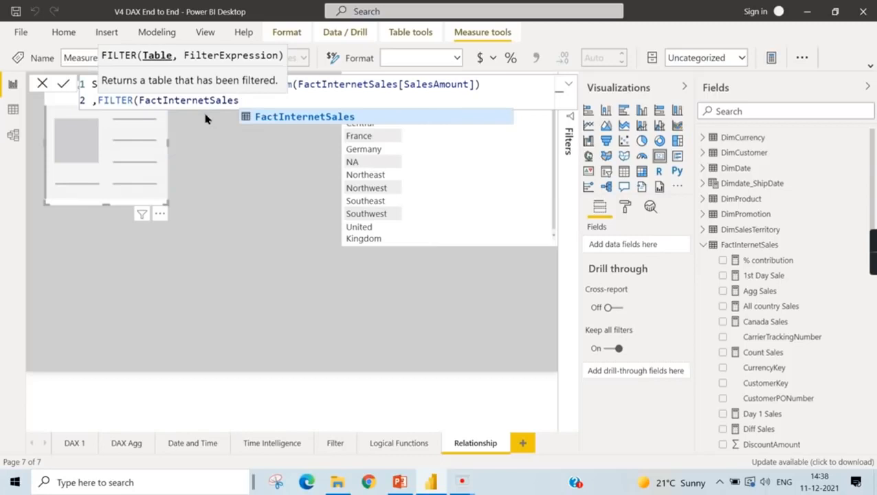
pyautogui.write(',')
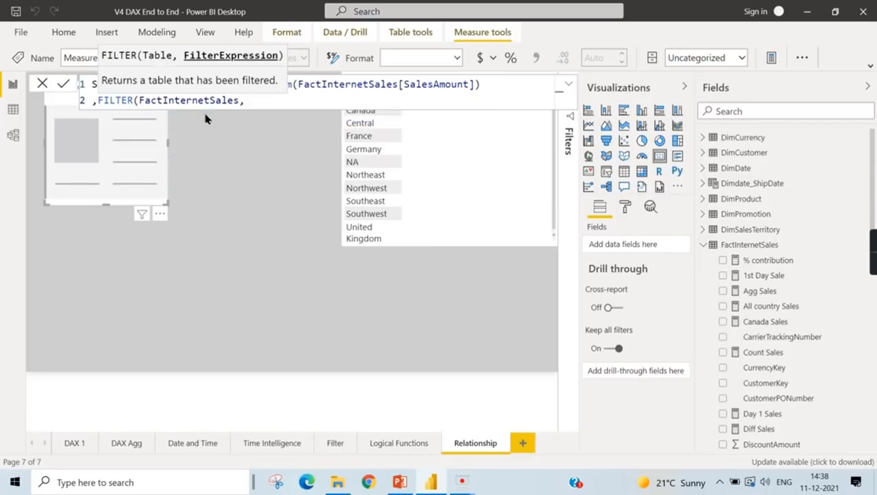
pyautogui.write('Da')
# - Add the filter condition FactInternetSales[OrderDateKey]>=20140101 and continue it with the && operator on a third formula line
pyautogui.press('BackSpace')
pyautogui.press('BackSpace')
pyautogui.write('Order')
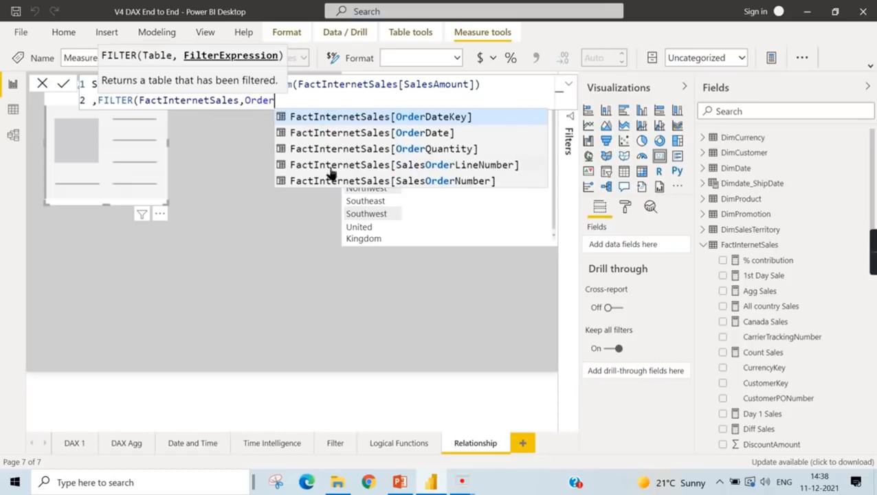
pyautogui.click(367, 117)
pyautogui.write('>=20')
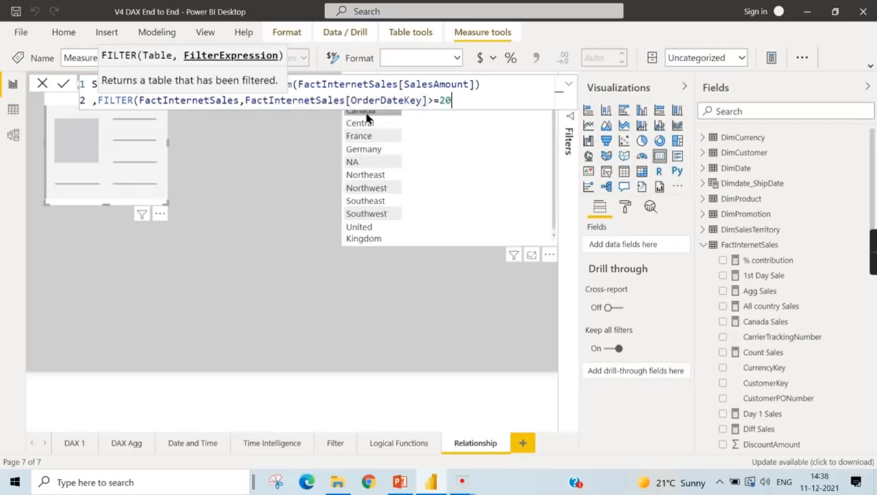
pyautogui.write('140101')
pyautogui.hotkey('shift', 'Return')
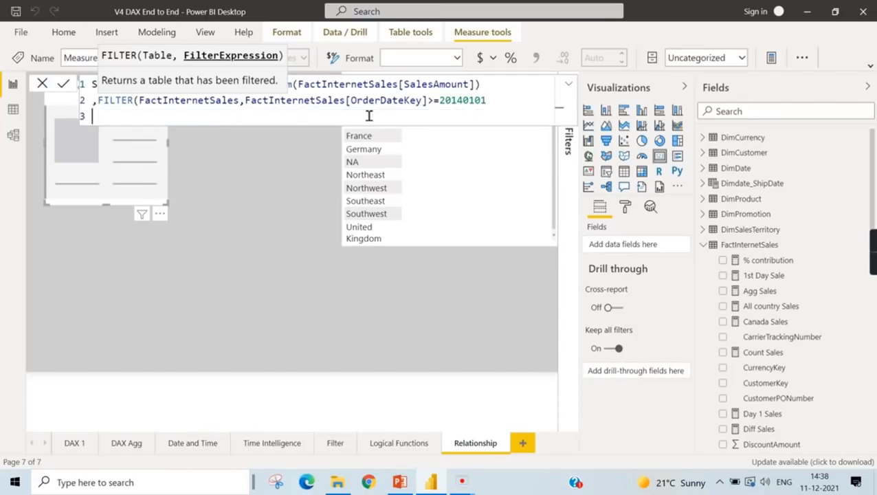
pyautogui.write('&& Dim')
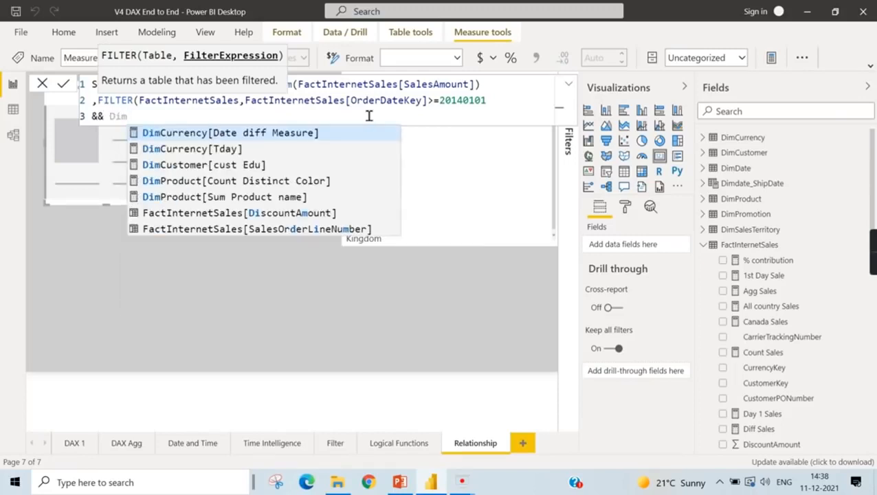
pyautogui.write('Sal')
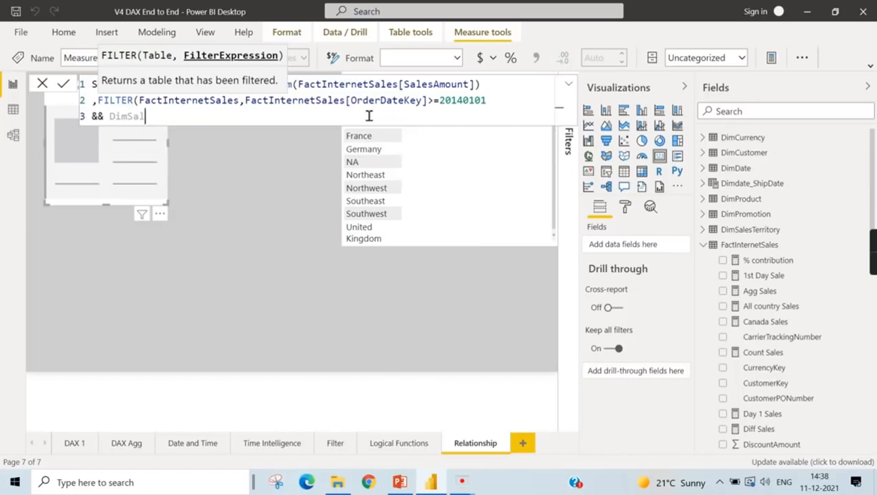
# - Try to reference the DimSalesTerritory table and its country column directly in the second filter condition
pyautogui.press('BackSpace')
pyautogui.press('BackSpace')
pyautogui.press('BackSpace')
pyautogui.press('BackSpace')
pyautogui.press('BackSpace')
pyautogui.press('BackSpace')
pyautogui.write('Country')
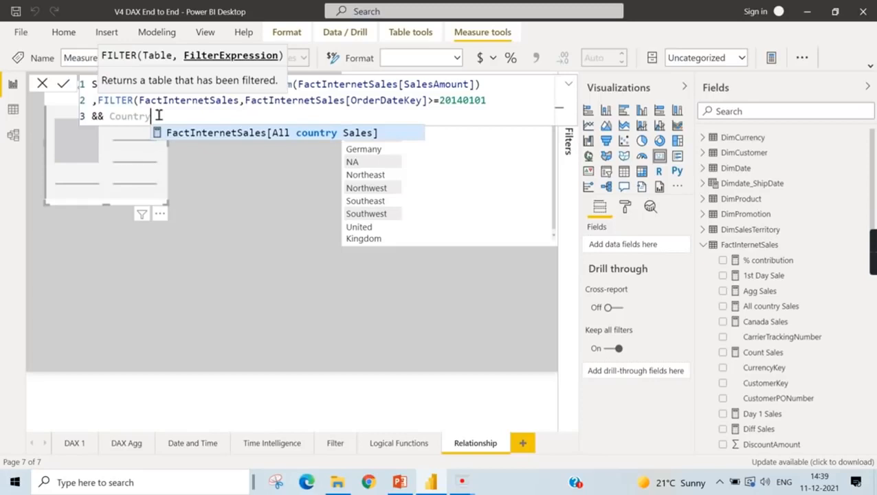
pyautogui.press('BackSpace')
pyautogui.press('BackSpace')
pyautogui.press('BackSpace')
pyautogui.press('BackSpace')
pyautogui.press('BackSpace')
pyautogui.press('BackSpace')
pyautogui.press('BackSpace')
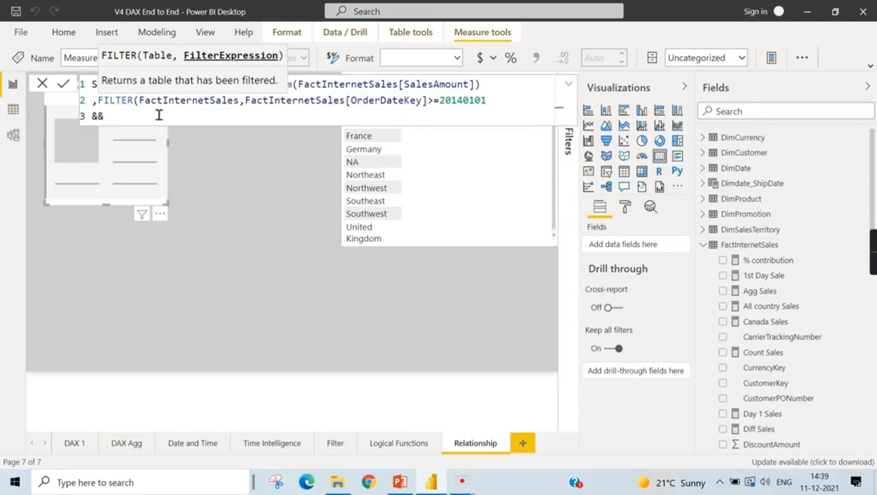
# - Bring the country into the second condition with RELATED on DimSalesTerritory[SalesTerritoryCountry]
pyautogui.write('r')
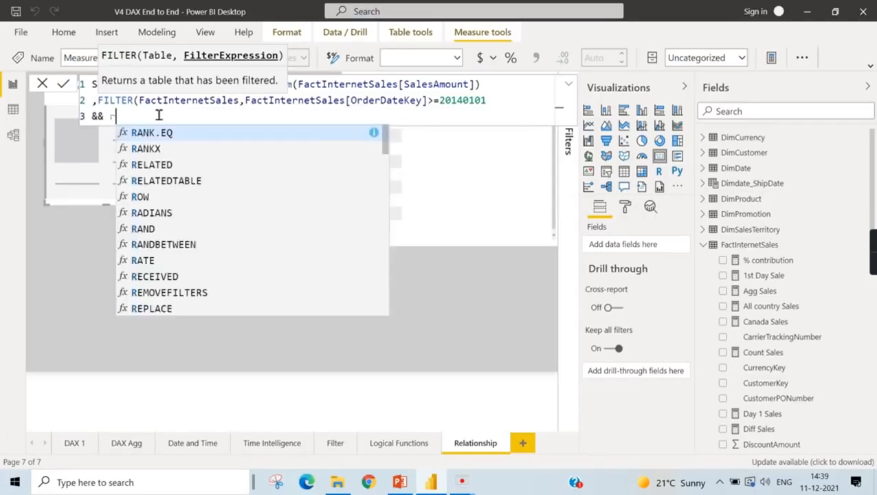
pyautogui.write('elated')
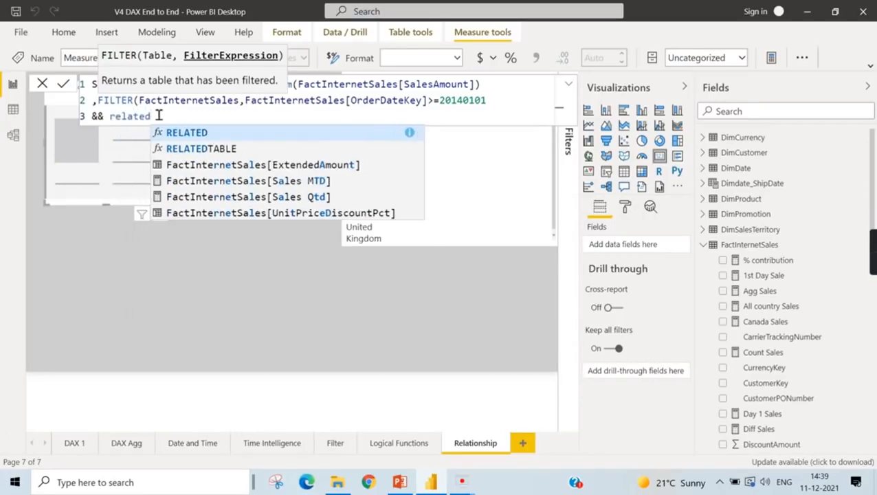
pyautogui.write('(')
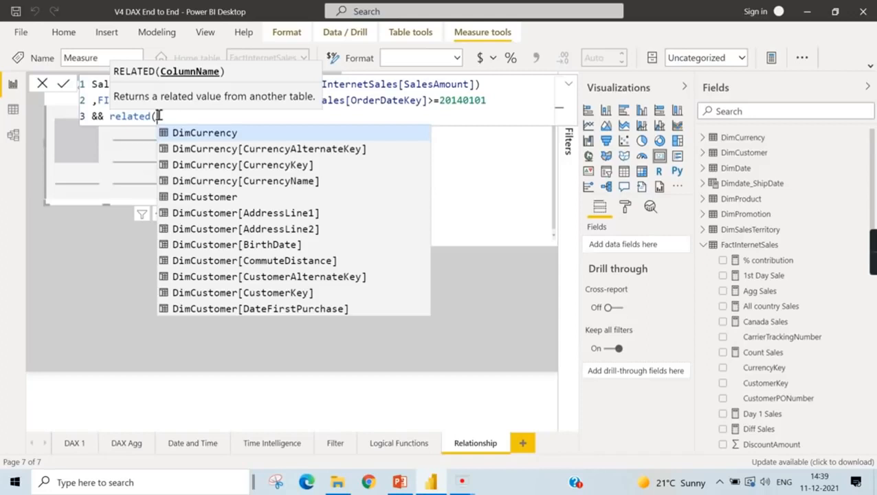
pyautogui.write('Dim')
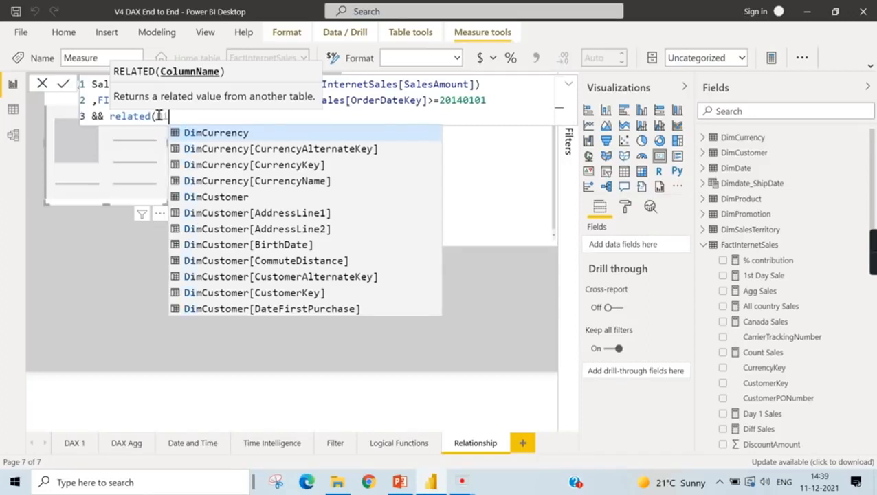
pyautogui.write('Sal')
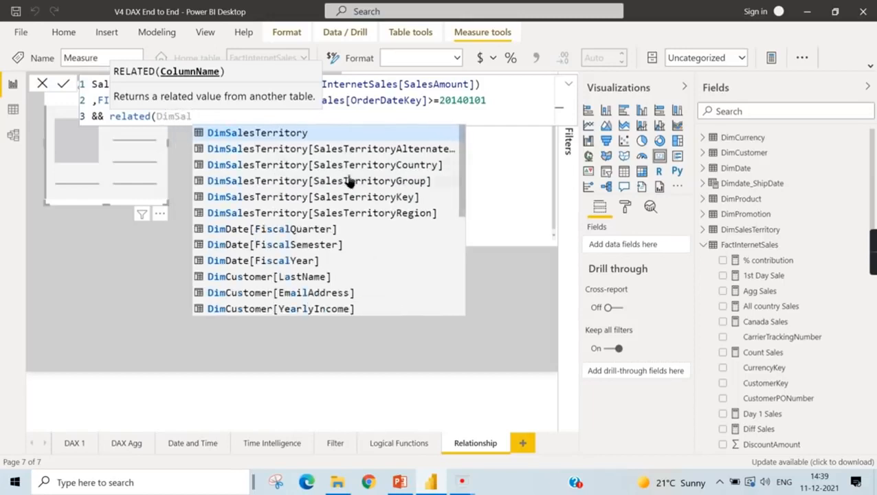
pyautogui.click(385, 165)
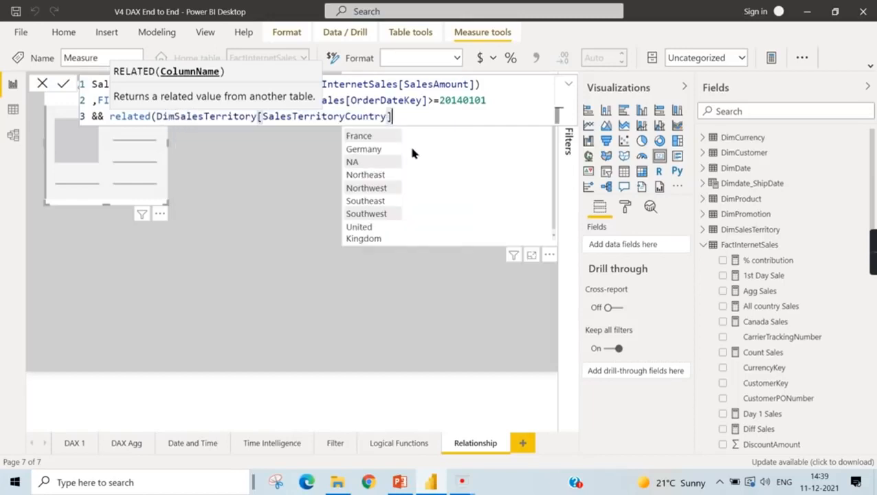
pyautogui.write(')')
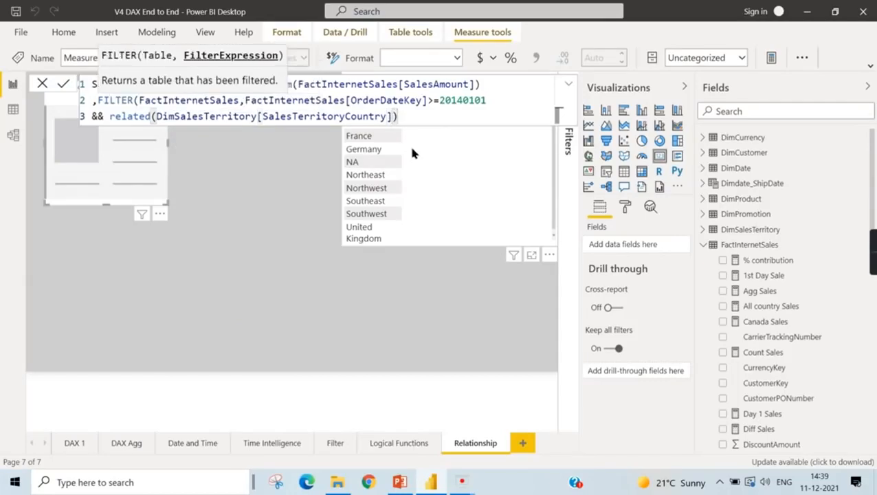
pyautogui.write('="Canada")')
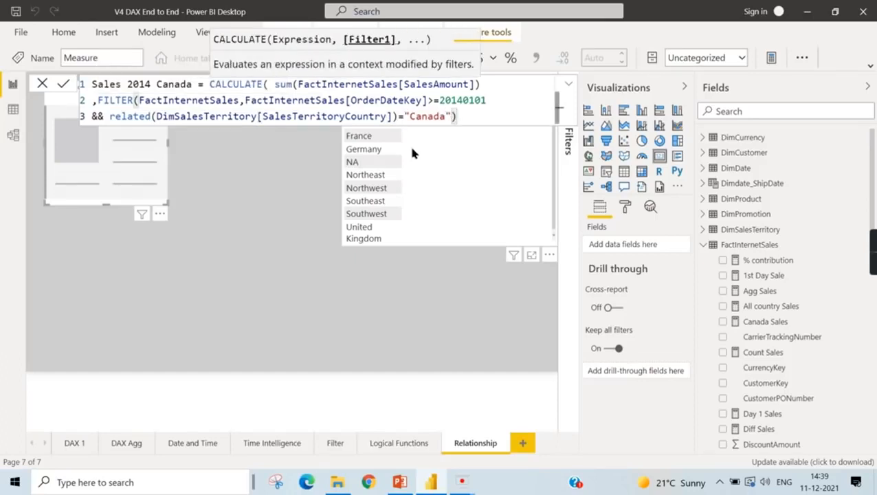
pyautogui.write(')')
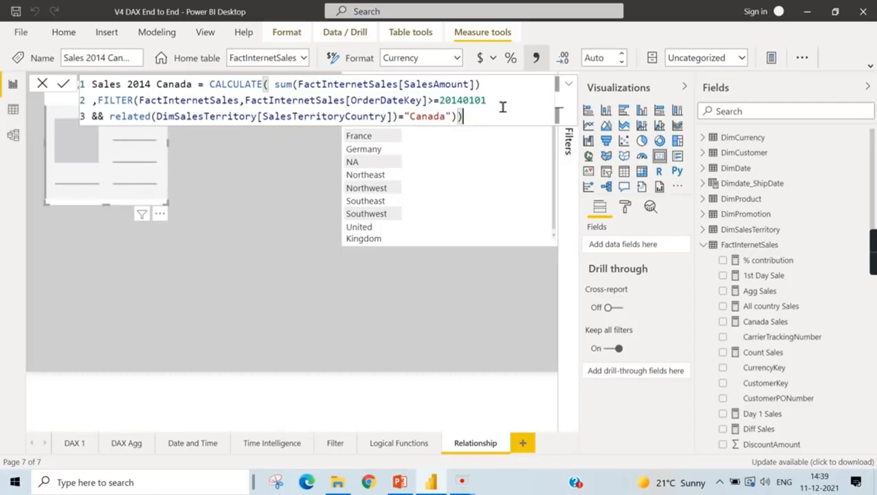
# - Compare the related country with "Canada", close the FILTER and CALCULATE functions, and leave the finished measure
pyautogui.click(288, 192)
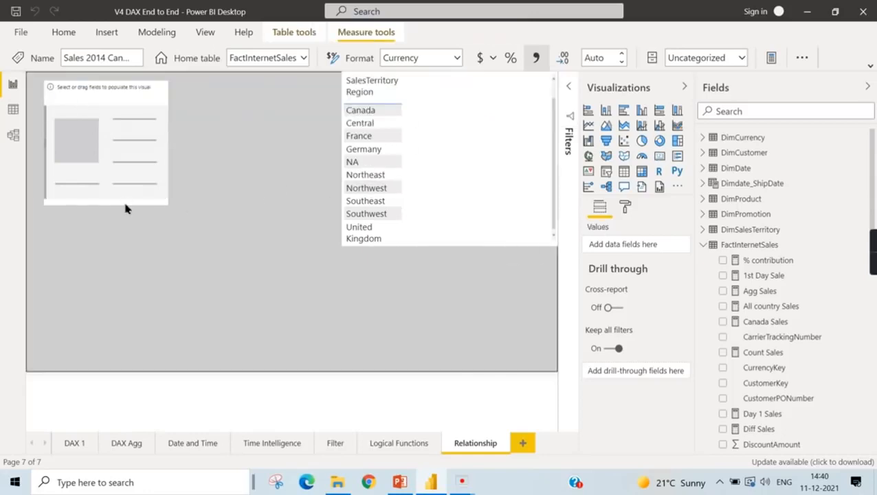
# - Search the fields for "can" and show the Sales 2014 Canada measure in the empty card
pyautogui.click(750, 110)
pyautogui.write('canda')
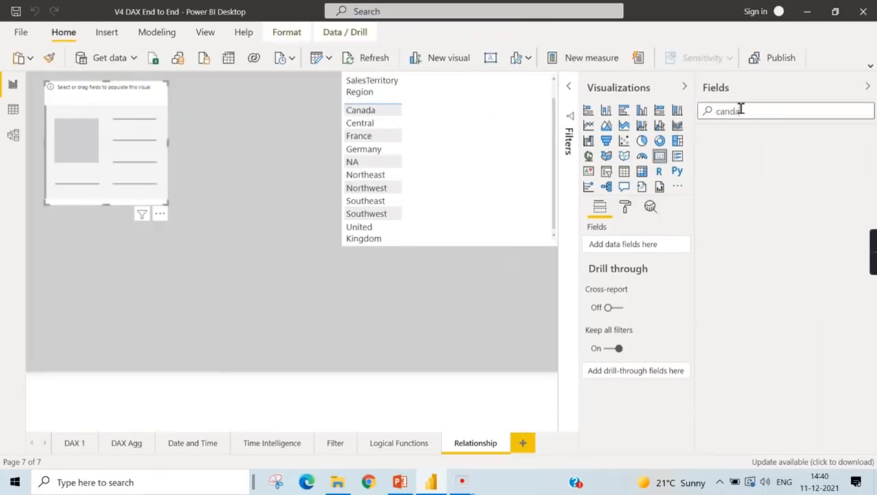
pyautogui.press('BackSpace')
pyautogui.press('BackSpace')
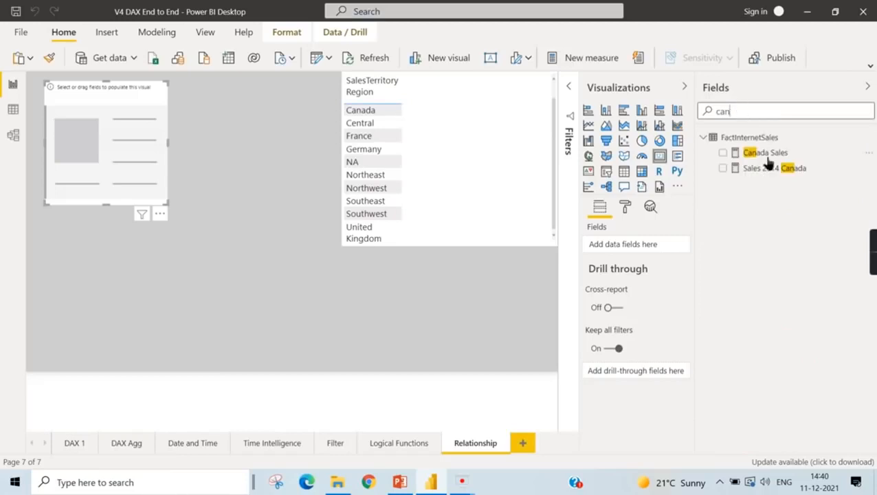
pyautogui.click(722, 167)
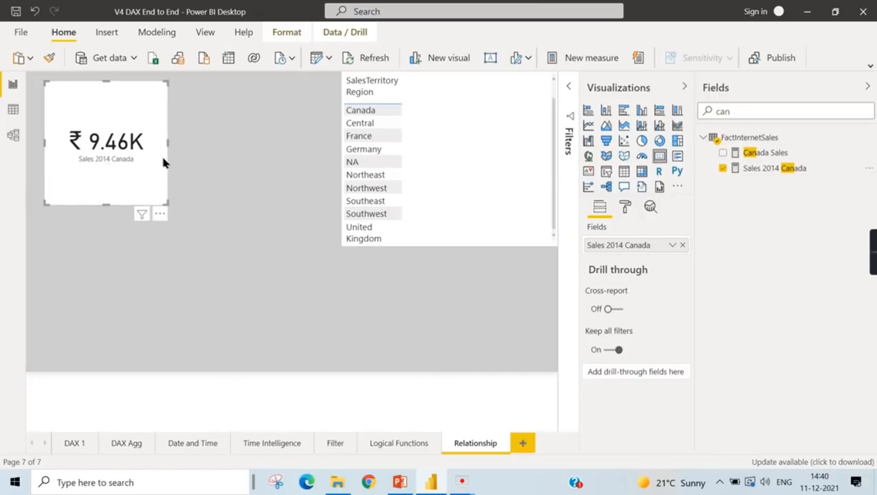
pyautogui.click(202, 181)
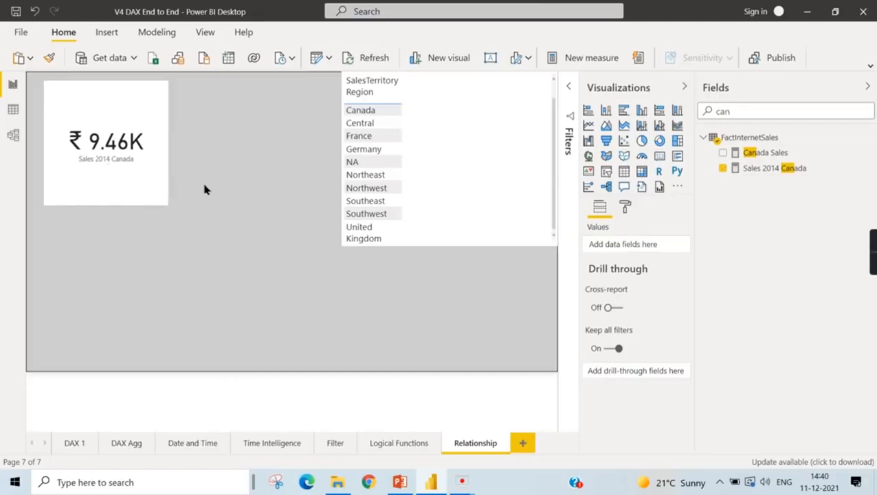
pyautogui.click(141, 182)
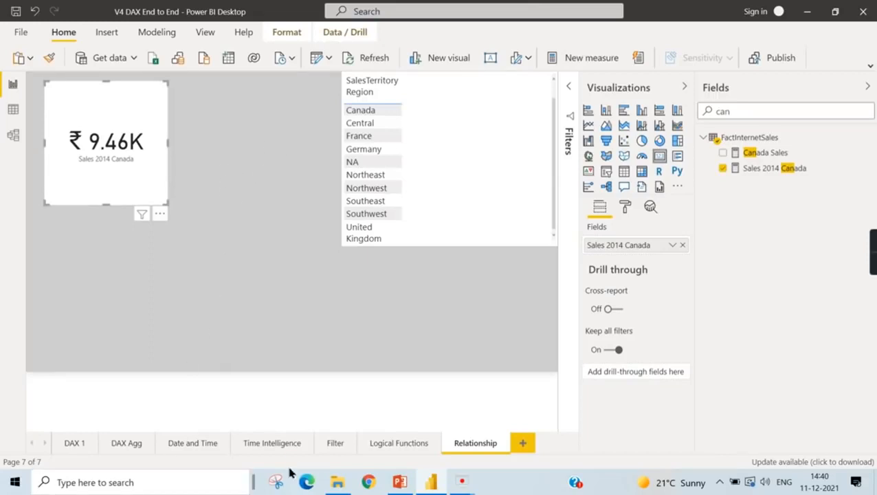
# - Copy the CalendarYear sales table from the Filter page to below the card on the Relationship page, and cross-filter by the Canada region
pyautogui.click(334, 446)
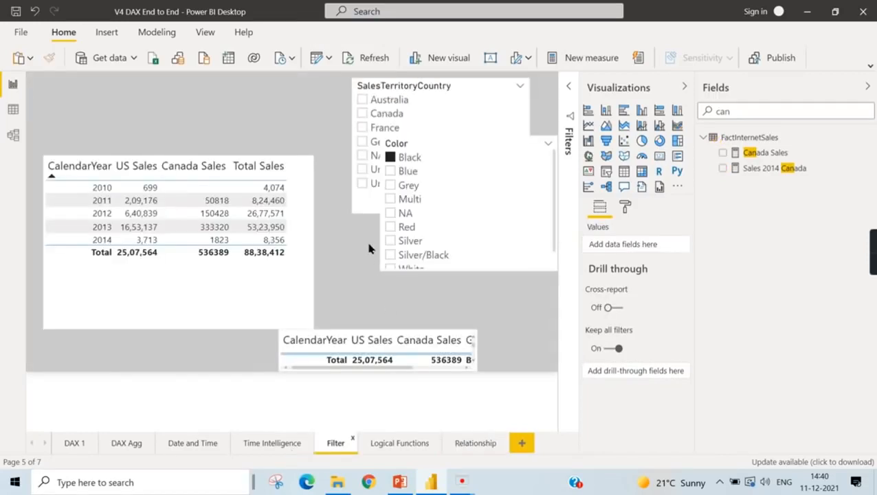
pyautogui.click(241, 280)
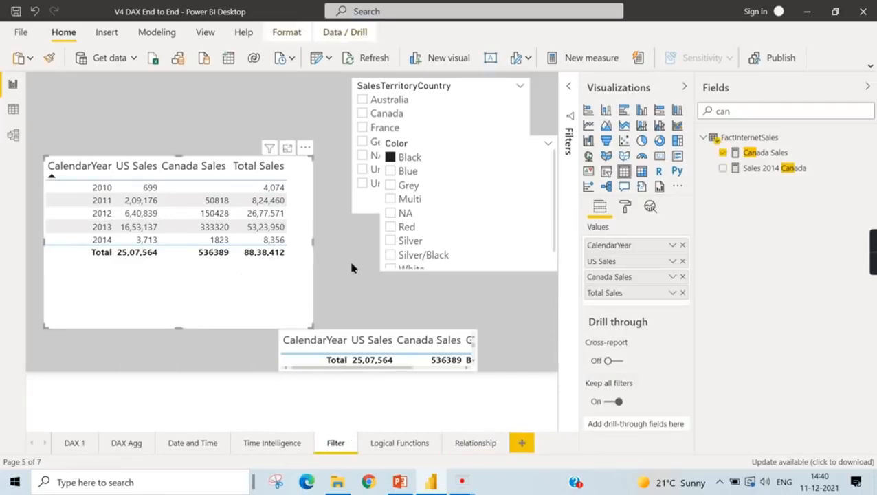
pyautogui.click(474, 443)
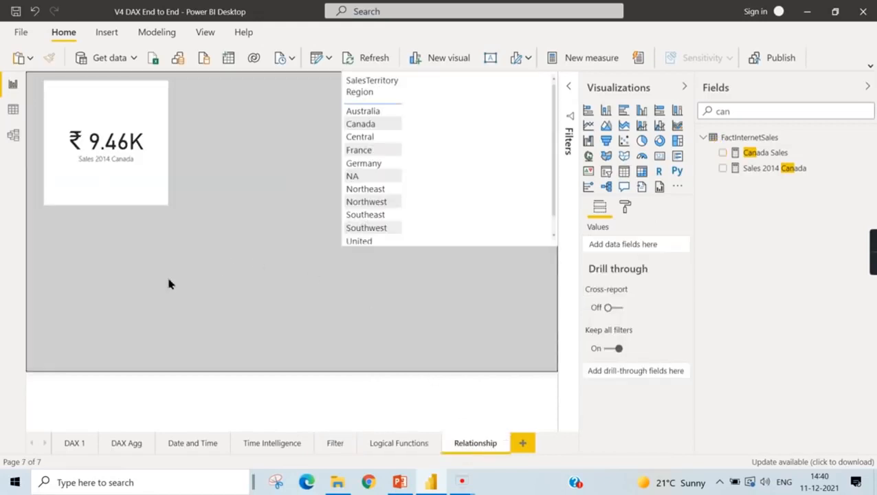
pyautogui.hotkey('ctrl', 'v')
pyautogui.moveTo(313, 161); pyautogui.dragTo(319, 222)
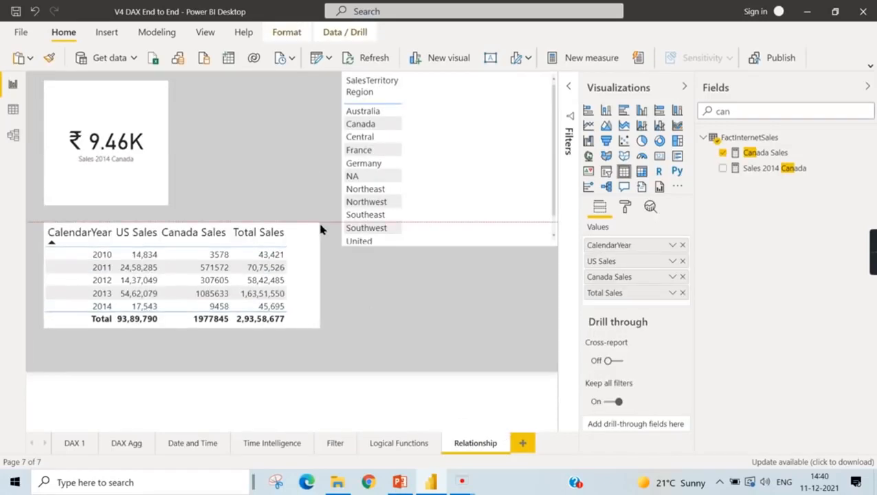
pyautogui.click(361, 126)
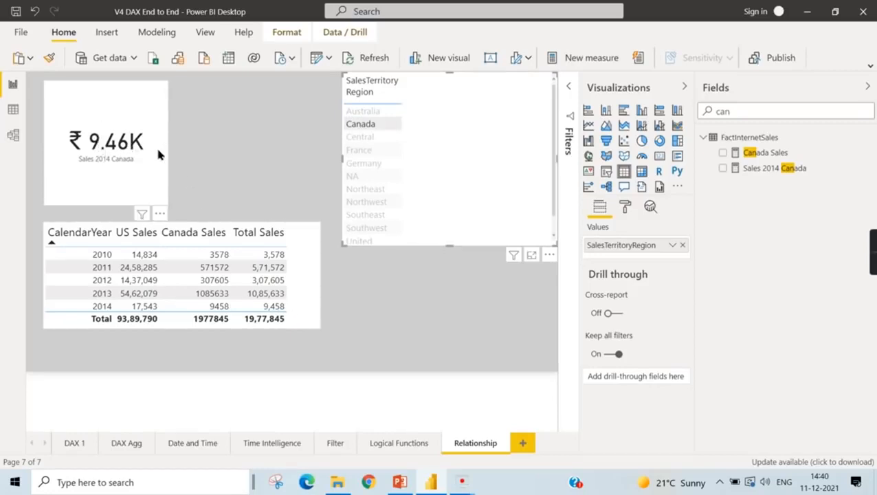
# - Set the display units of the Sales 2014 Canada card's data label to None
pyautogui.click(146, 131)
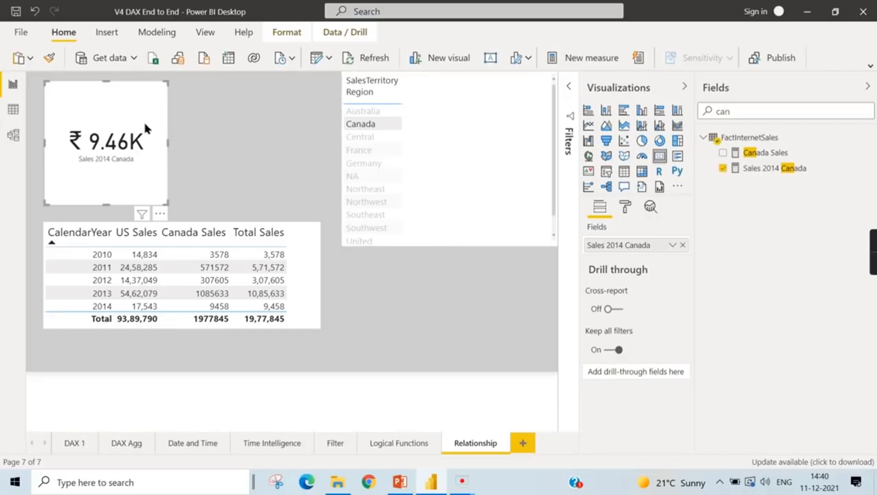
pyautogui.click(624, 207)
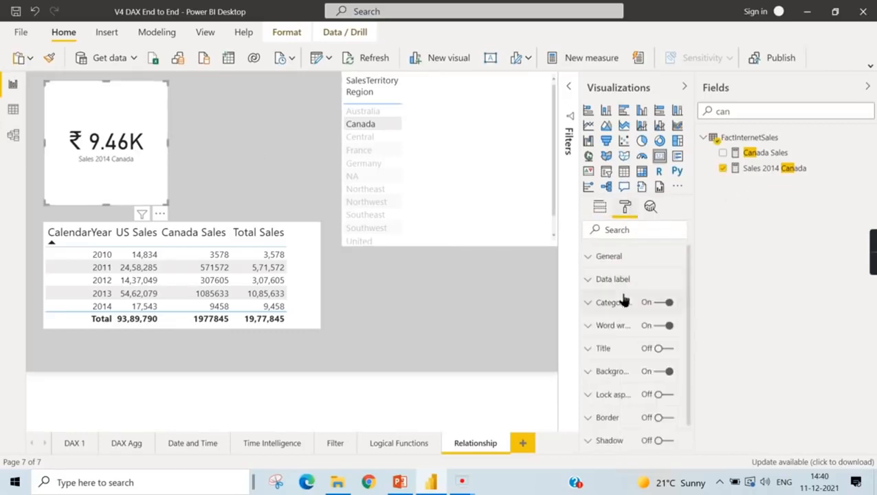
pyautogui.click(609, 279)
pyautogui.click(611, 359)
pyautogui.click(604, 389)
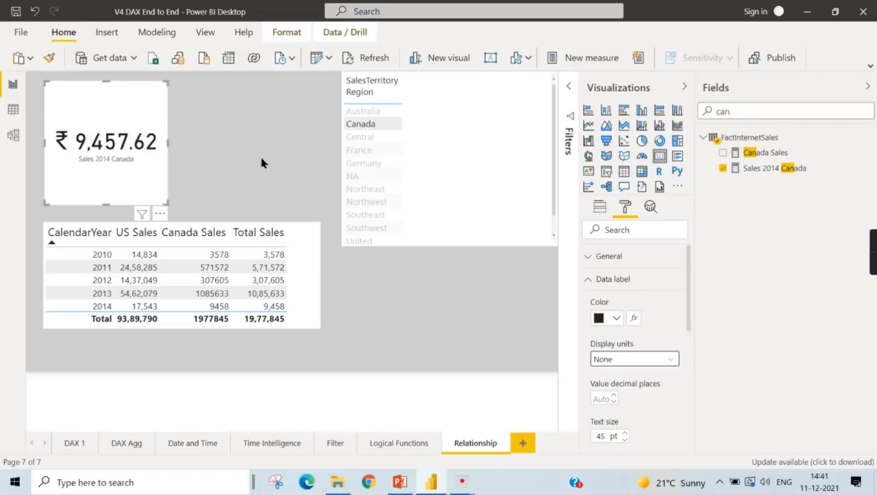
# - Clear the Canada cross-filter, check the Relationship Functions slide in PowerPoint, and return to the CalendarYear sales table in Power BI
pyautogui.click(352, 132)
pyautogui.click(360, 125)
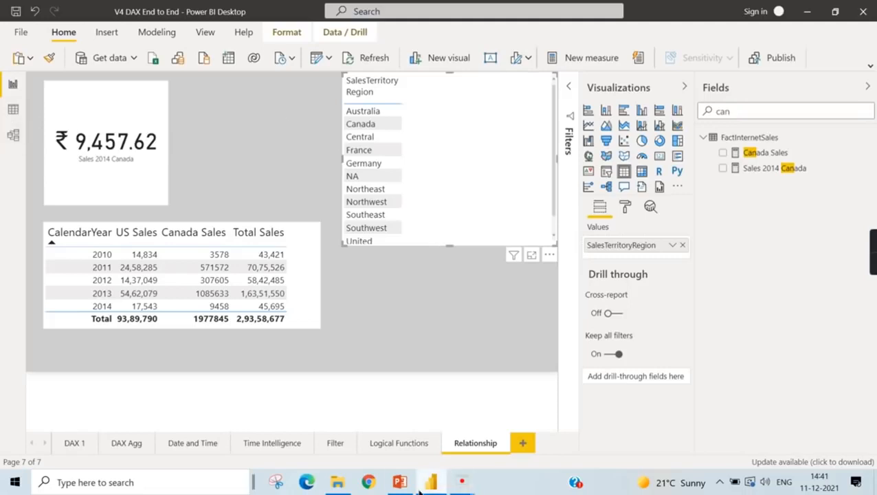
pyautogui.click(399, 482)
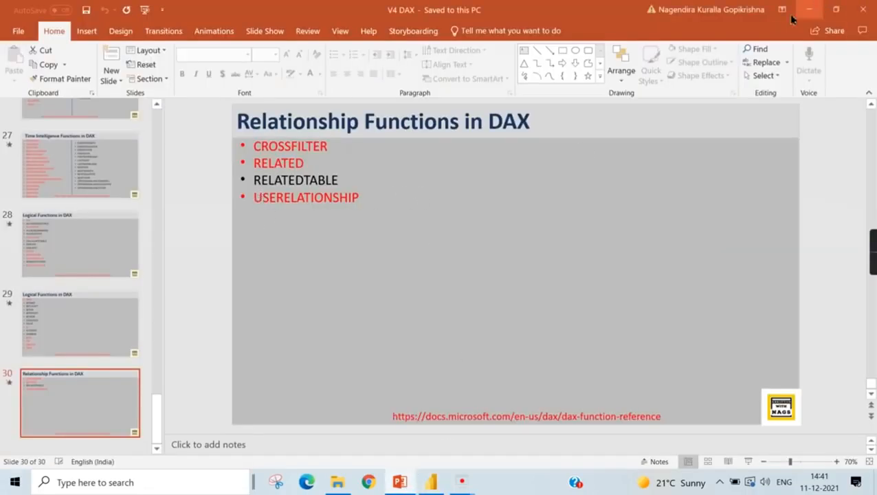
pyautogui.click(808, 11)
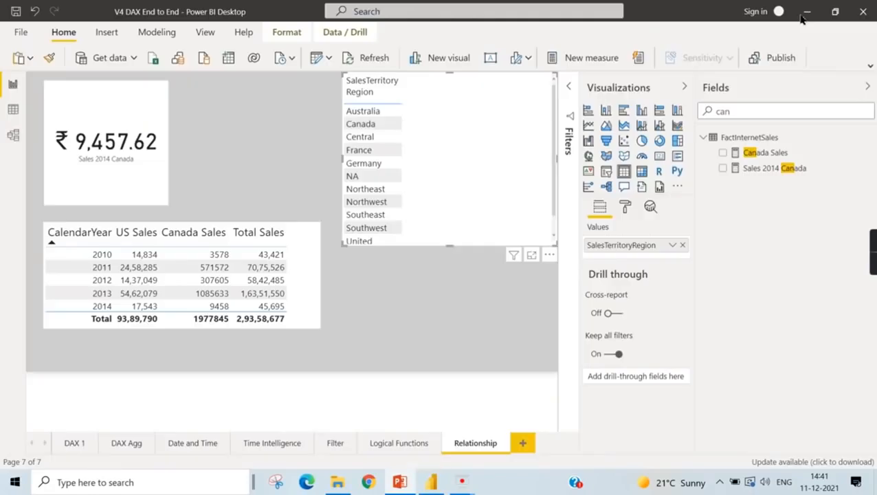
pyautogui.click(313, 300)
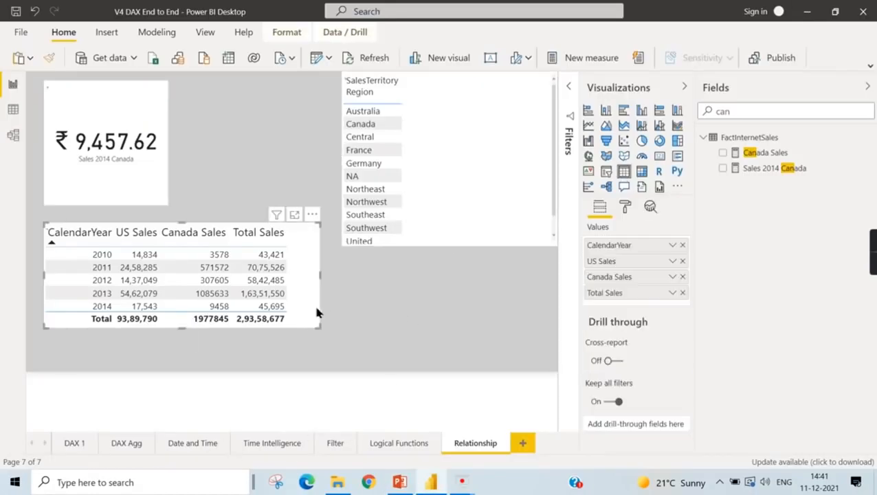
# - Open the model diagram and examine how FactInternetSales and DimDate are connected
pyautogui.click(13, 135)
pyautogui.scroll(-5, 590, 297)
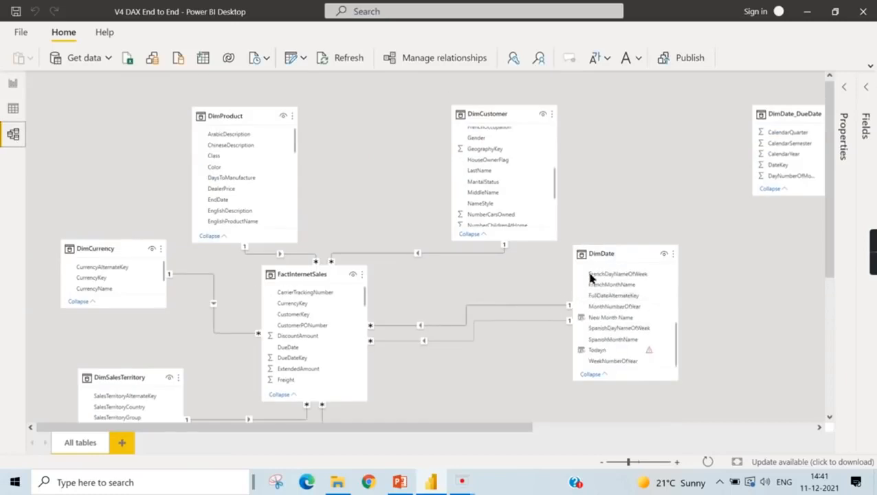
pyautogui.click(620, 248)
pyautogui.scroll(-3, 625, 237)
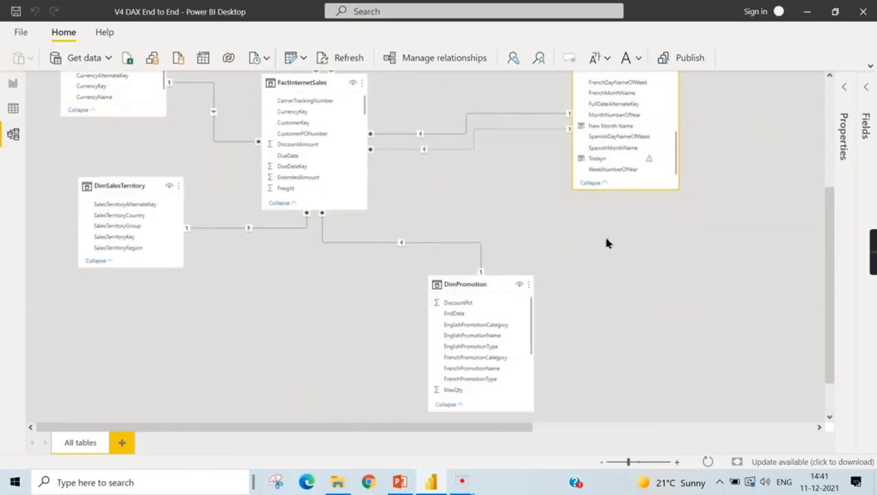
pyautogui.scroll(2, 584, 234)
pyautogui.scroll(1, 510, 248)
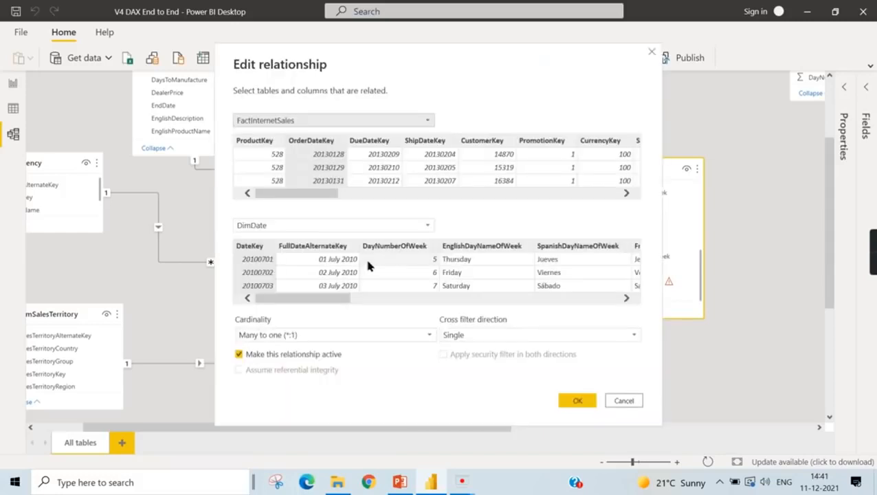
# - Examine the settings of both relationships between FactInternetSales and DimDate without changing them
pyautogui.doubleClick(443, 251)
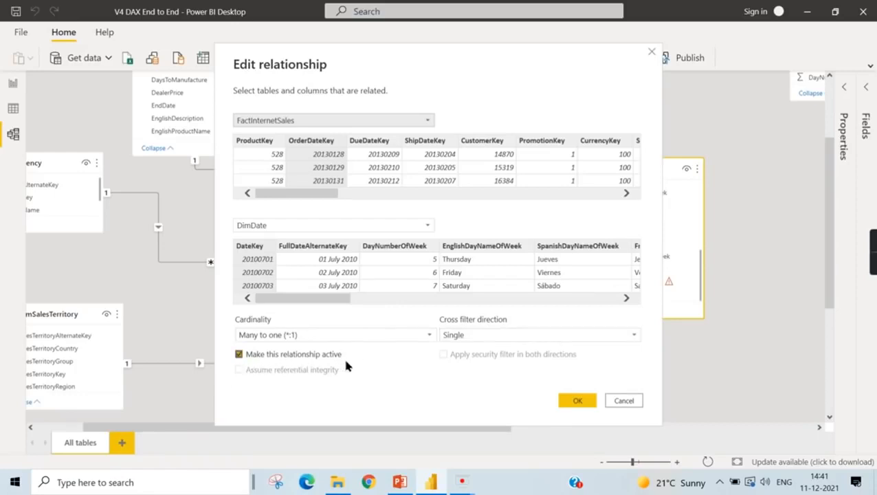
pyautogui.click(653, 54)
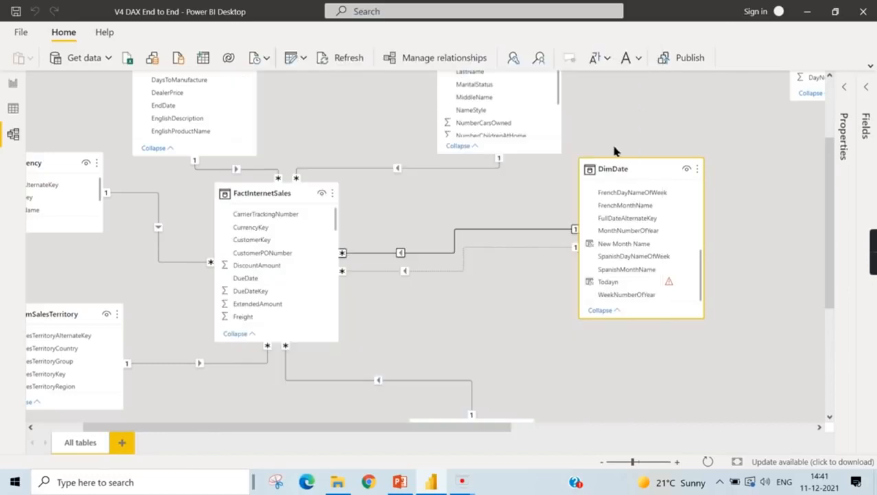
pyautogui.click(443, 250)
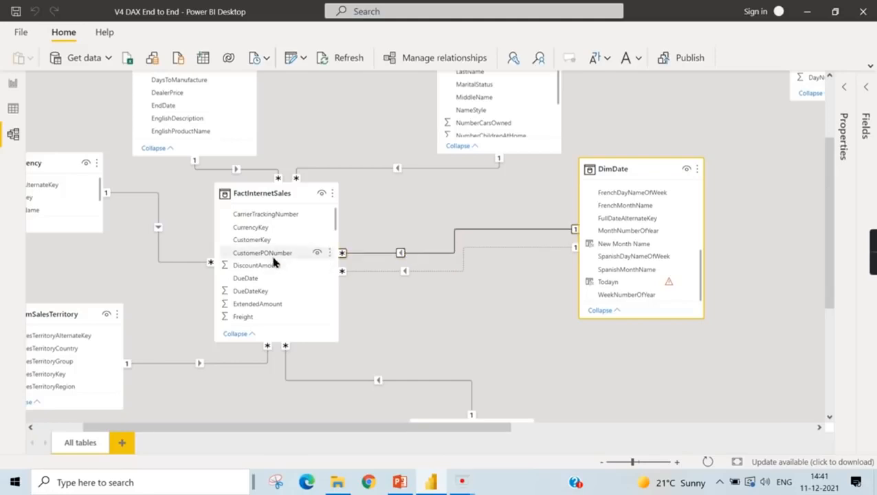
pyautogui.doubleClick(454, 241)
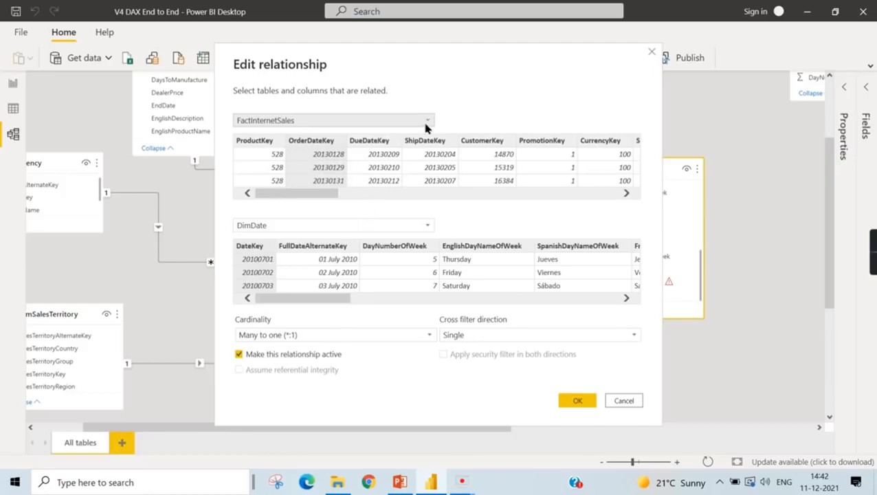
pyautogui.click(650, 54)
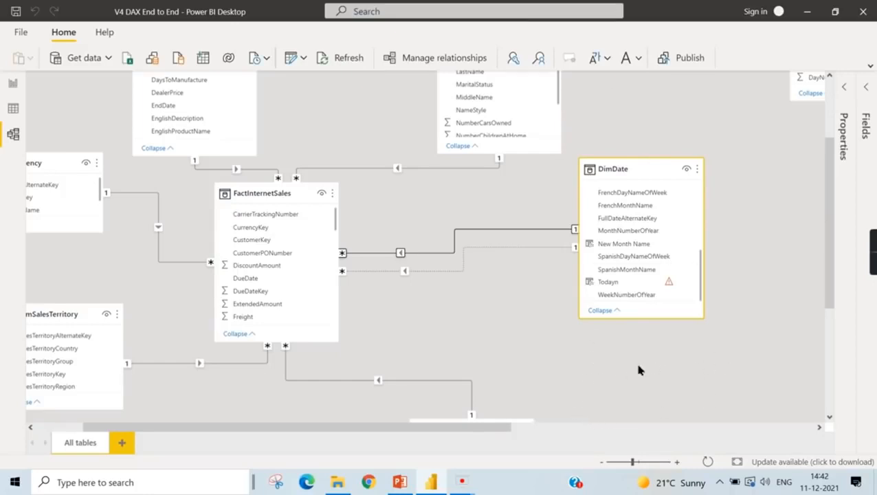
pyautogui.doubleClick(454, 272)
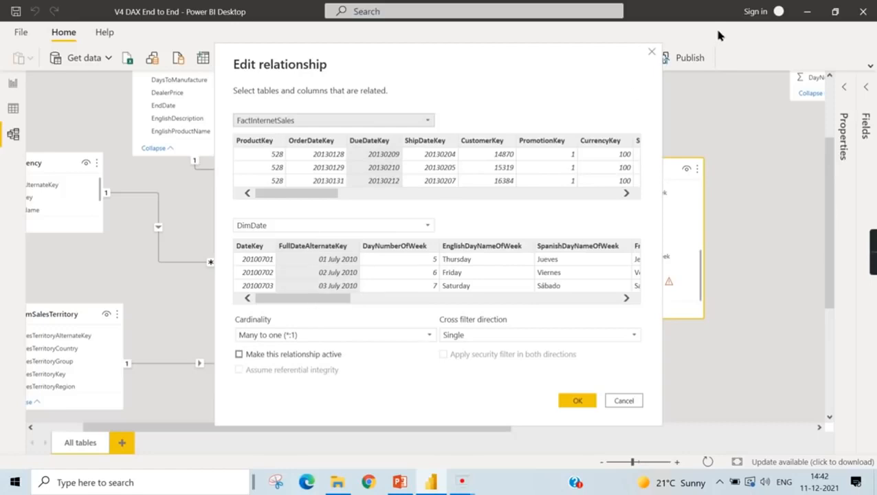
pyautogui.click(651, 53)
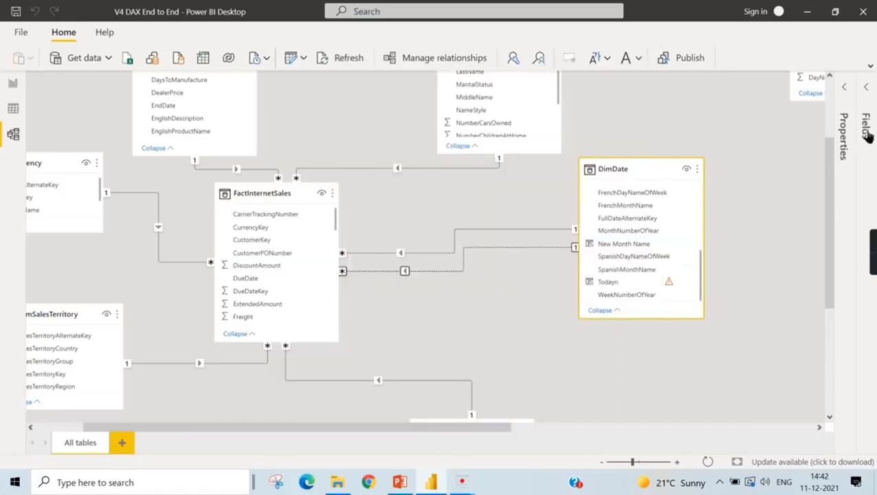
pyautogui.moveTo(866, 249)
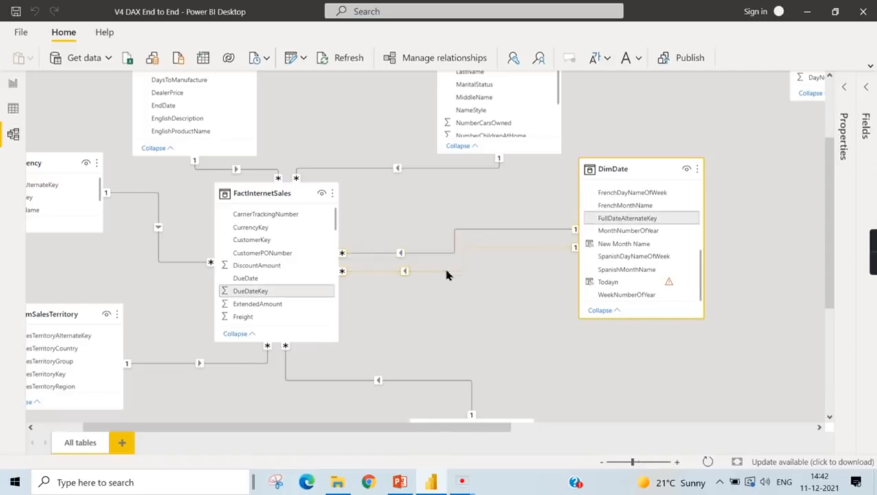
# - Examine the FactInternetSales rows and their date key columns in the data view
pyautogui.click(19, 112)
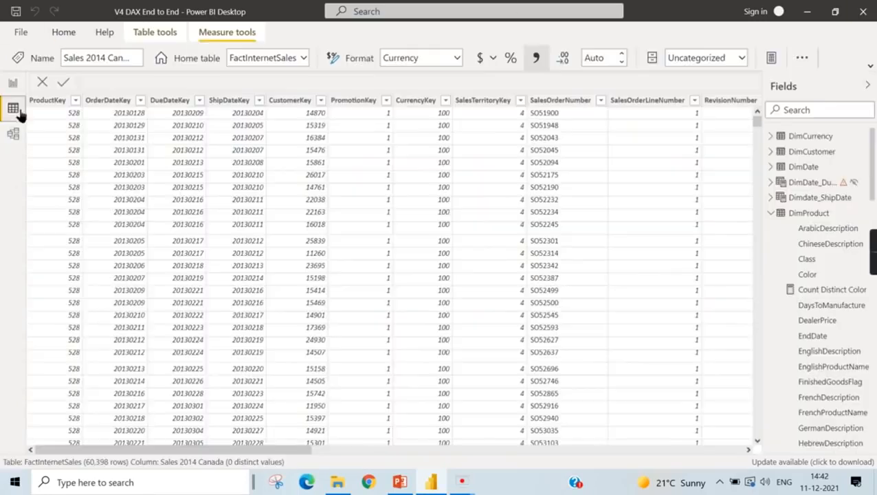
pyautogui.click(798, 213)
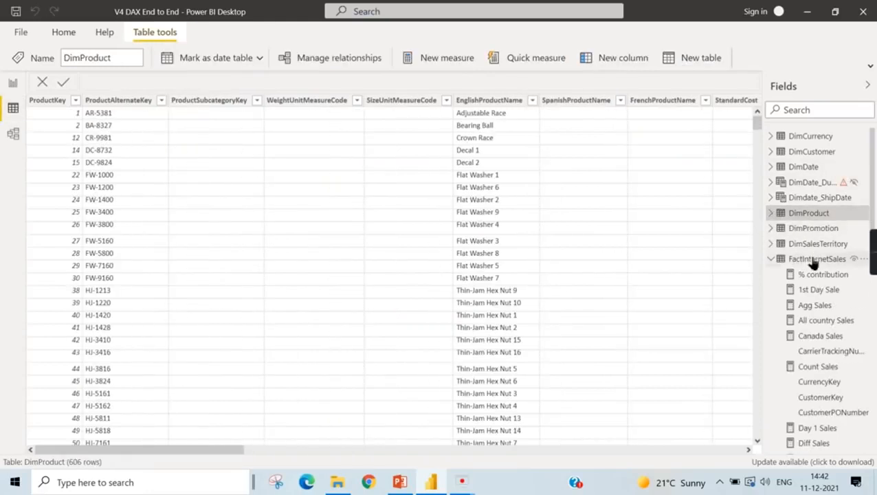
pyautogui.click(813, 259)
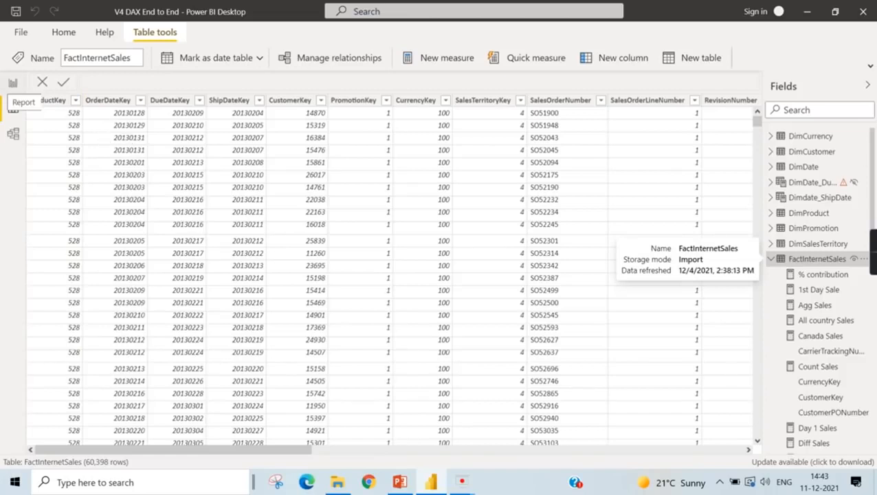
# - Return to the Relationship report page and widen the CalendarYear sales table for another column
pyautogui.click(13, 82)
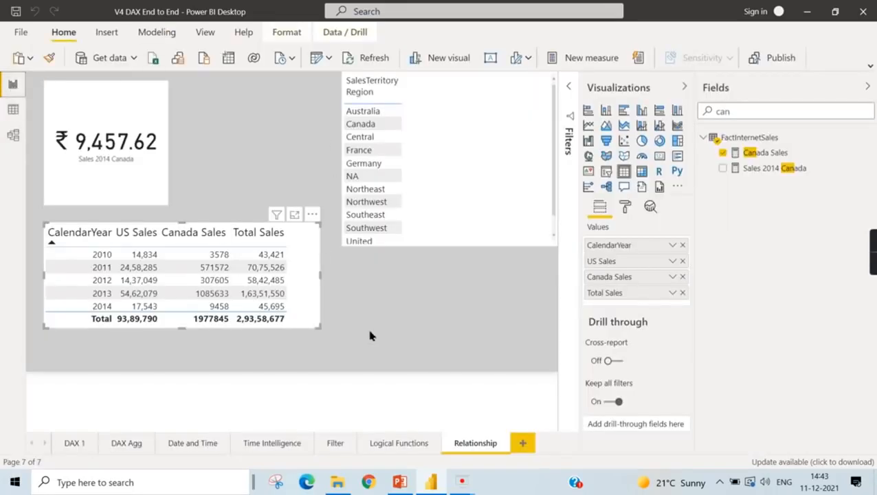
pyautogui.click(316, 289)
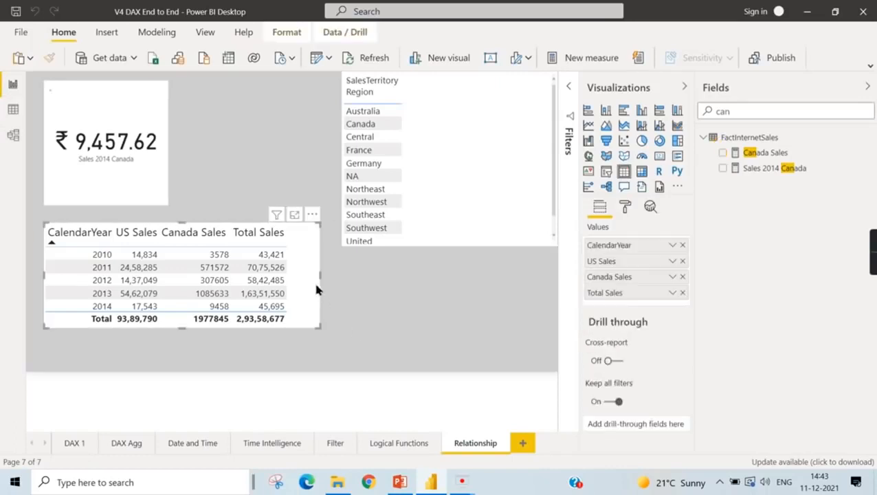
pyautogui.moveTo(325, 283); pyautogui.dragTo(300, 254)
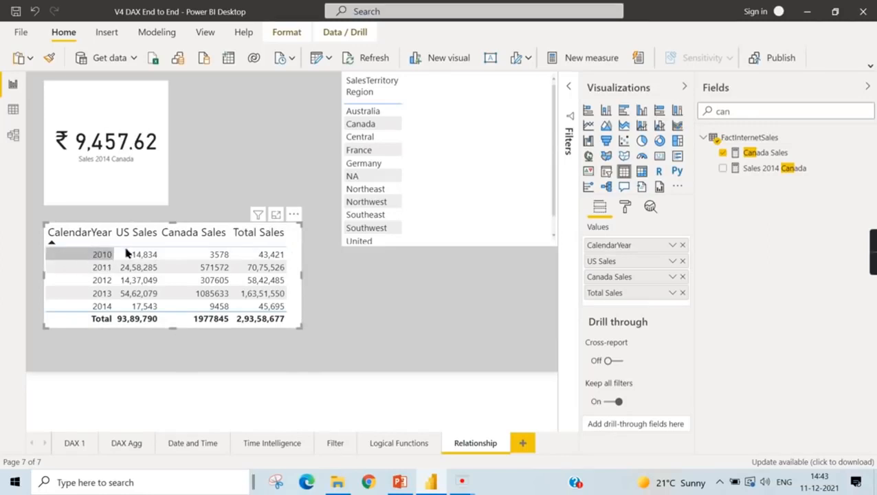
pyautogui.moveTo(303, 276); pyautogui.dragTo(363, 282)
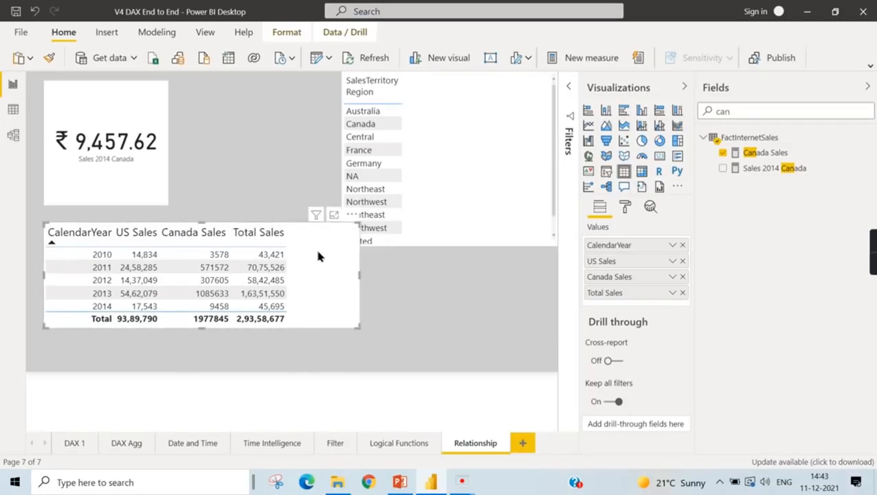
# - Clear the field search and create a new measure in FactInternetSales named Total Sales Due Date
pyautogui.moveTo(733, 111); pyautogui.dragTo(697, 108)
pyautogui.press('BackSpace')
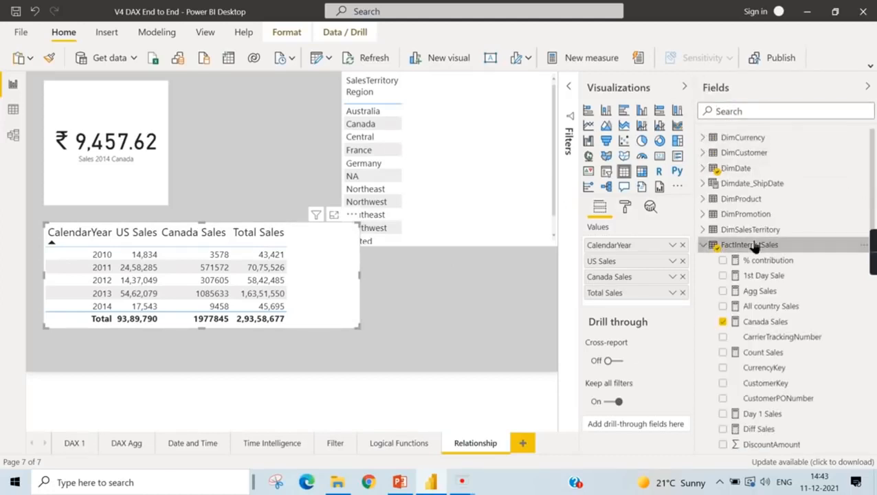
pyautogui.rightClick(730, 246)
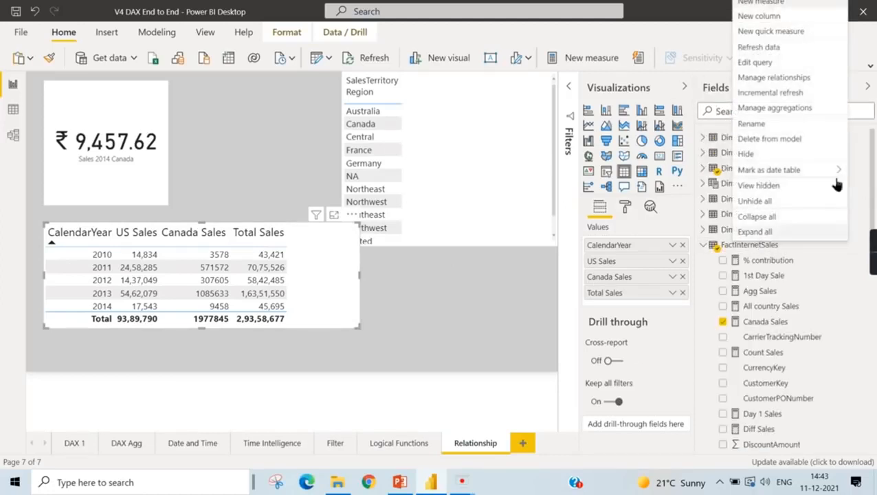
pyautogui.click(779, 3)
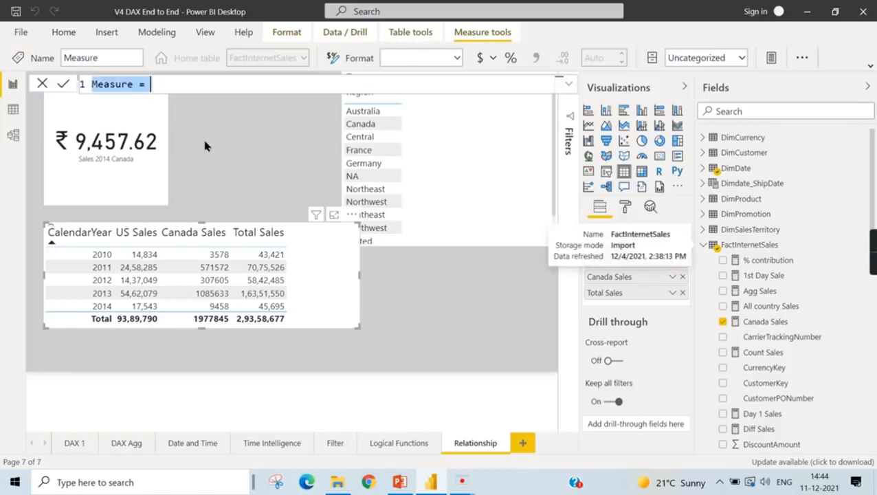
pyautogui.write('Total ')
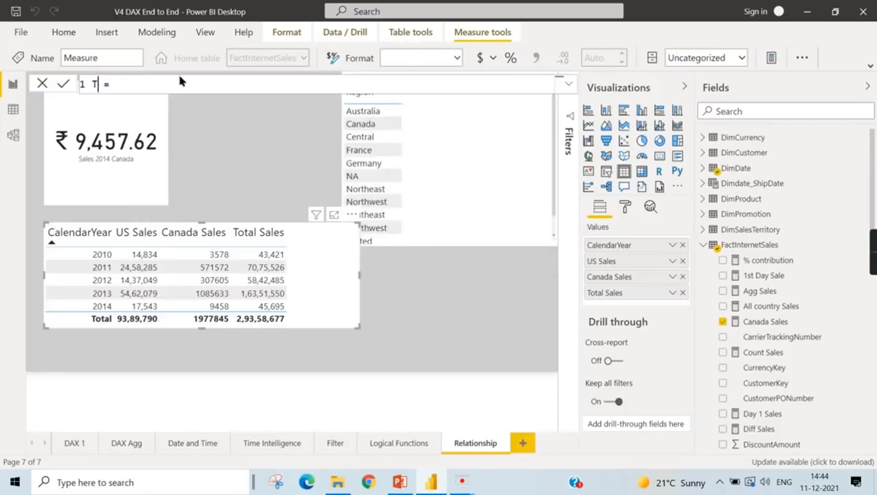
pyautogui.write('Sales Due Date')
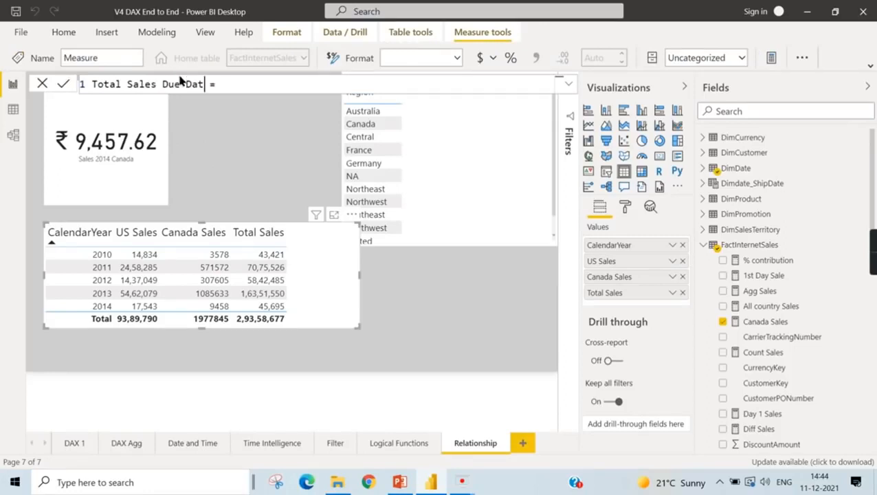
# - Start the measure's formula with CALCULATE and the sum of FactInternetSales[SalesAmount], followed by new lines for the filter
pyautogui.press('End')
pyautogui.write('Calc')
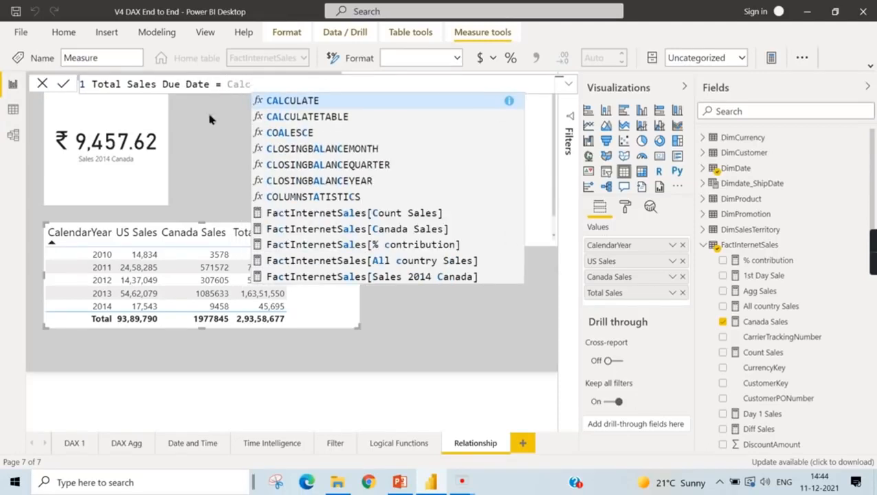
pyautogui.click(311, 101)
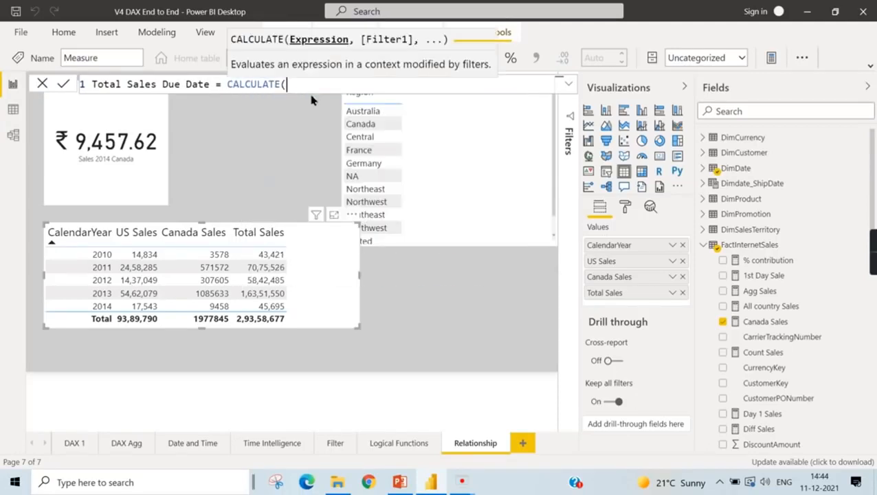
pyautogui.write('Sum(')
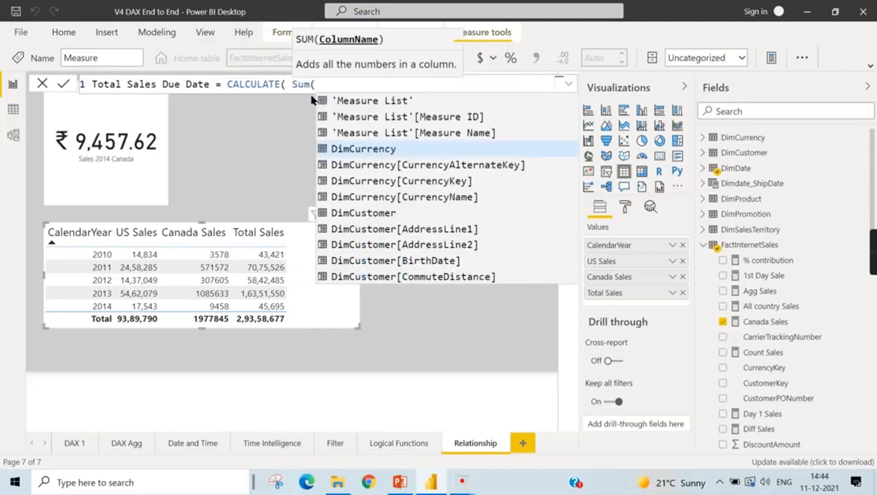
pyautogui.write('Salesamo')
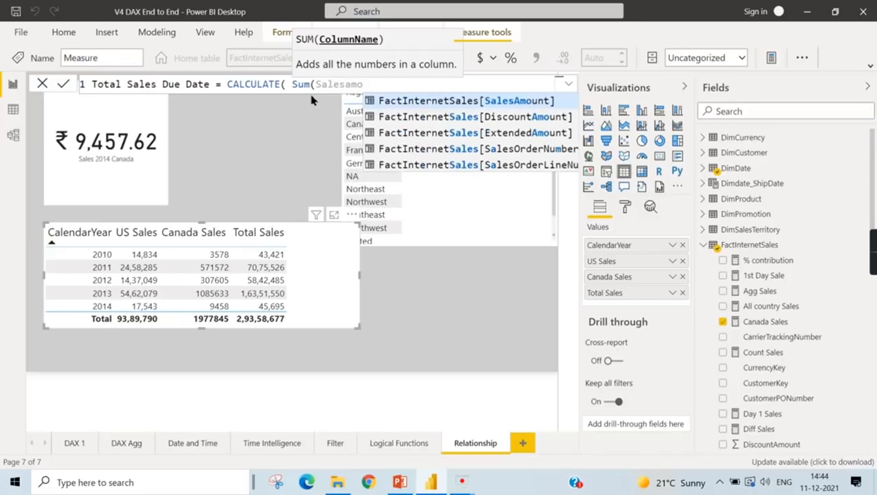
pyautogui.click(402, 106)
pyautogui.write('),')
pyautogui.hotkey('shift', 'Return')
pyautogui.hotkey('shift', 'Return')
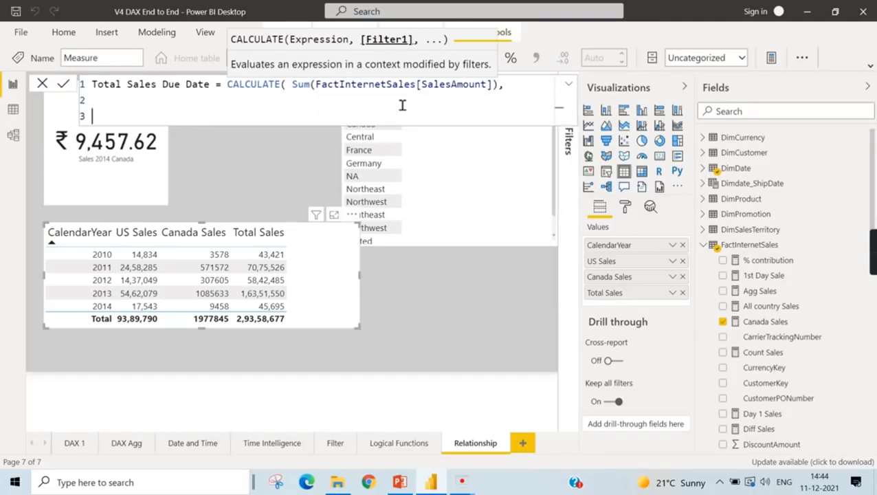
# - Add USERELATIONSHIP as the CALCULATE filter in the Total Sales Due Date formula, with FactInternetSales[DueDateKey] as its first column
pyautogui.press('Up')
pyautogui.write('Use')
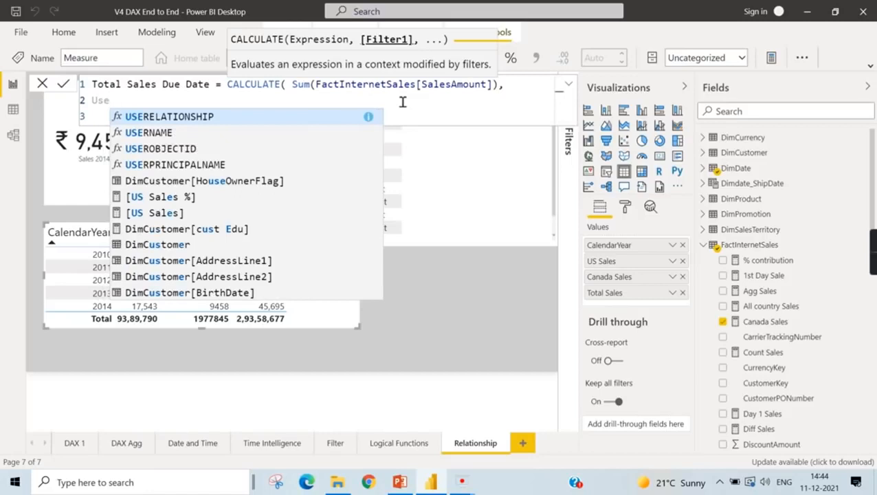
pyautogui.click(168, 118)
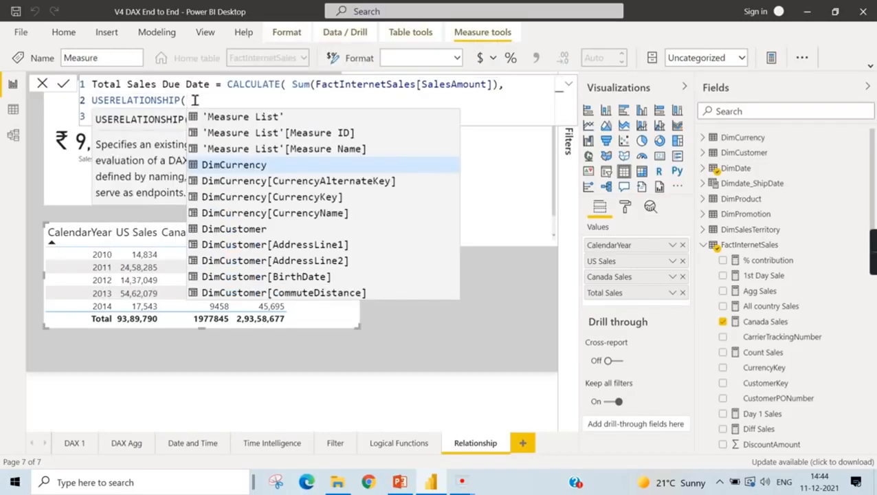
pyautogui.write('Fac')
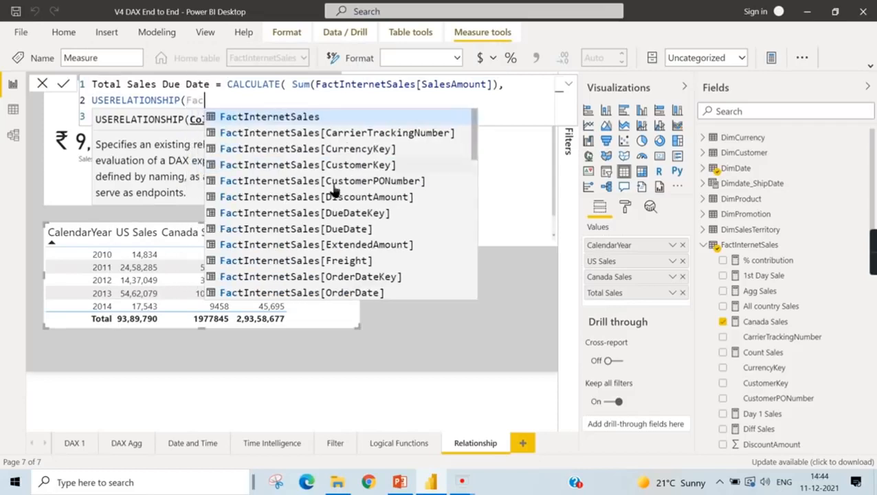
pyautogui.scroll(-1, 339, 189)
pyautogui.scroll(1, 363, 180)
pyautogui.click(351, 214)
# - Complete USERELATIONSHIP with DimDate[FullDateAlternateKey] as the second column, close both functions and commit the measure
pyautogui.write(',')
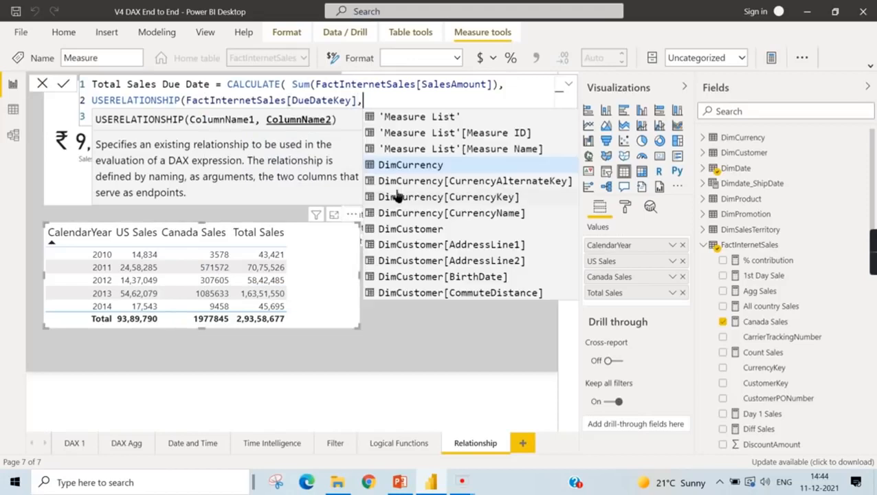
pyautogui.write('DimDate')
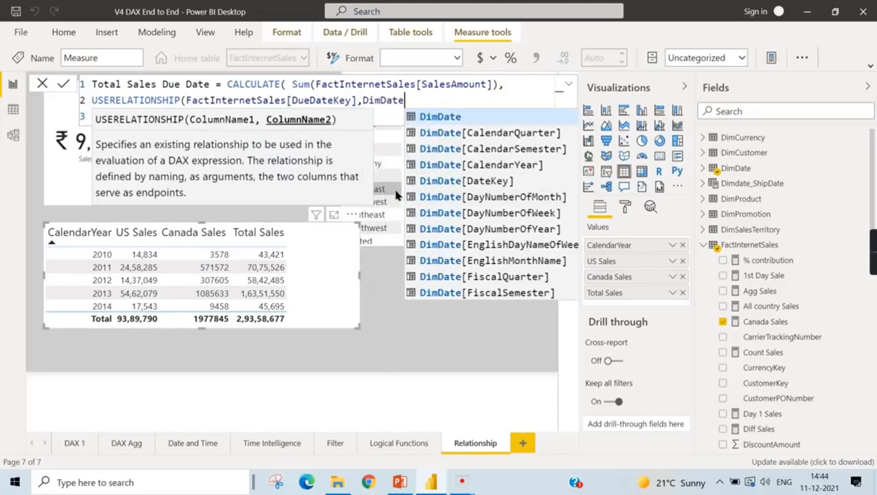
pyautogui.scroll(-2, 493, 273)
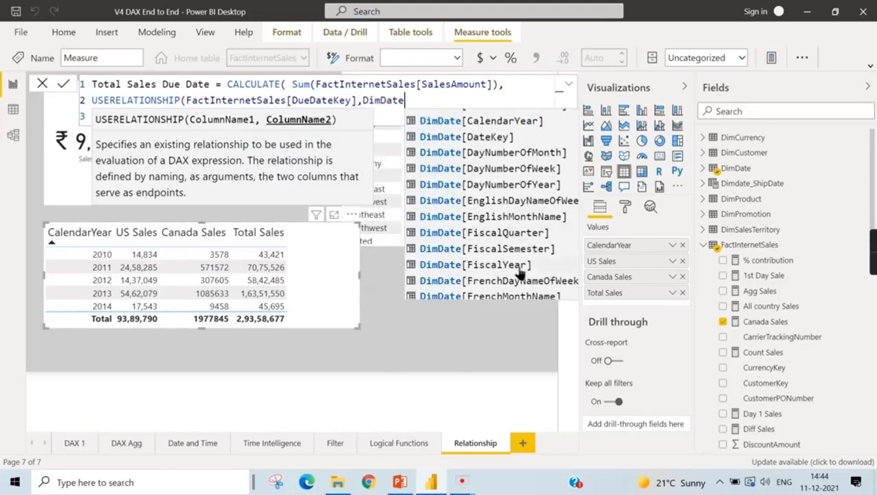
pyautogui.click(501, 270)
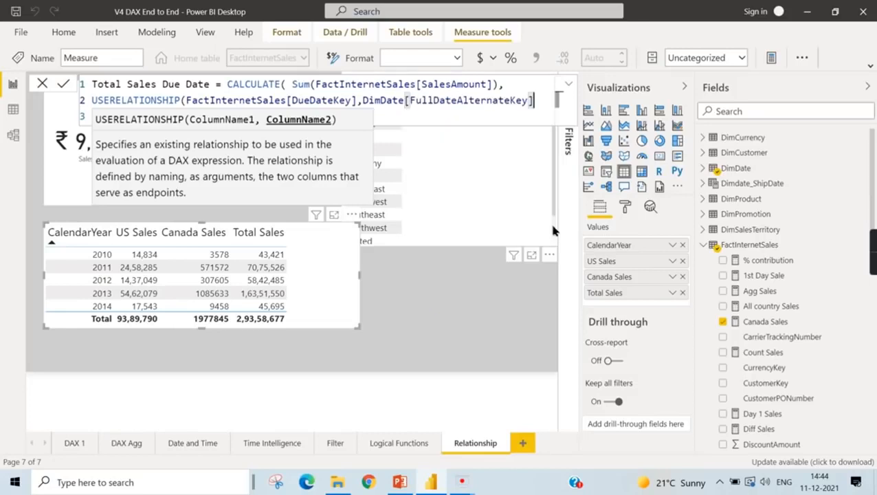
pyautogui.write('))')
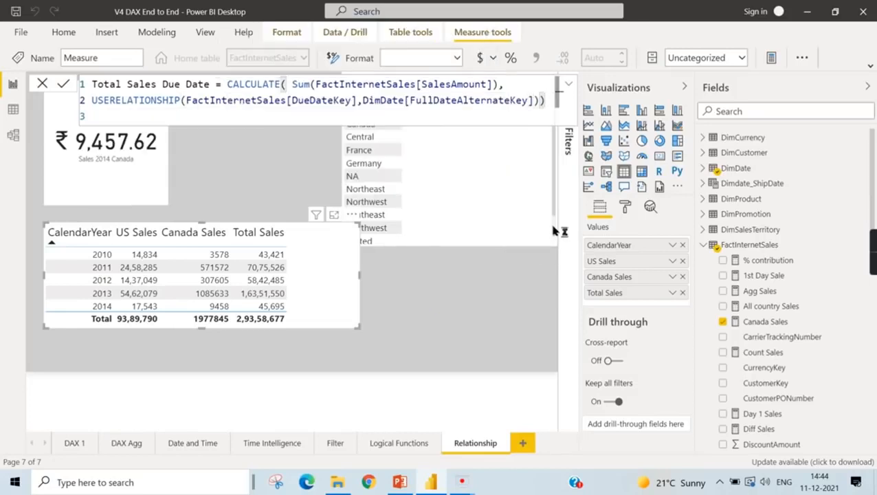
pyautogui.press('Return')
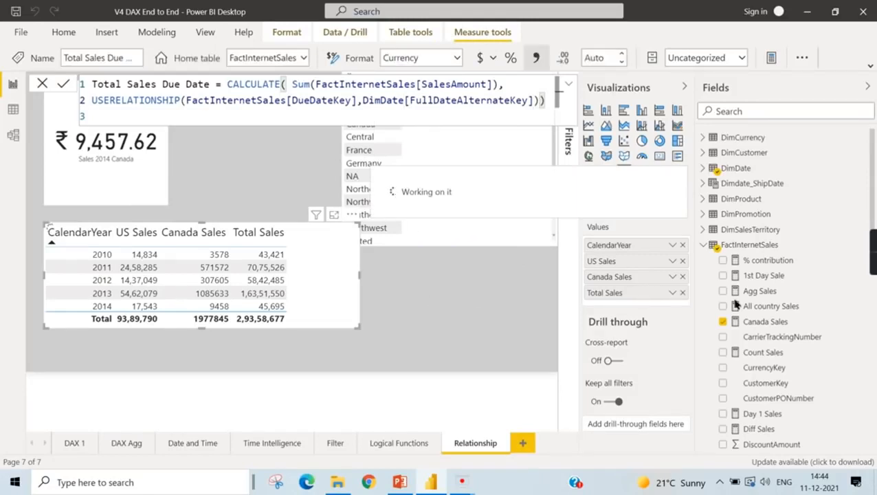
# - Replace the US Sales and Canada Sales columns in the CalendarYear table with Total Sales Due Date, and resize the table to fit
pyautogui.click(754, 113)
pyautogui.write('due')
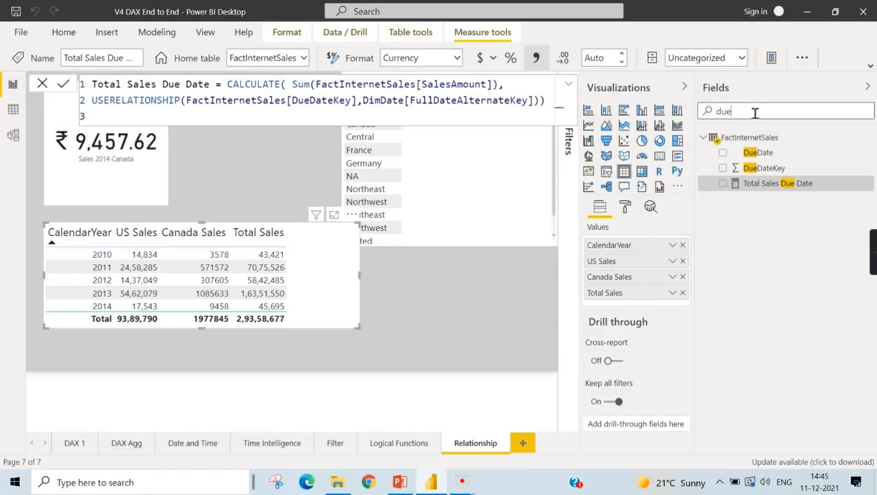
pyautogui.click(722, 183)
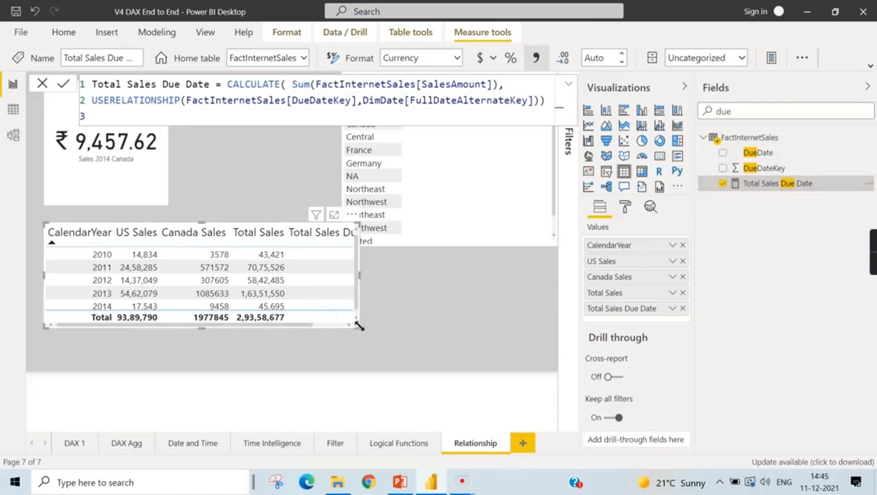
pyautogui.moveTo(359, 326); pyautogui.dragTo(458, 337)
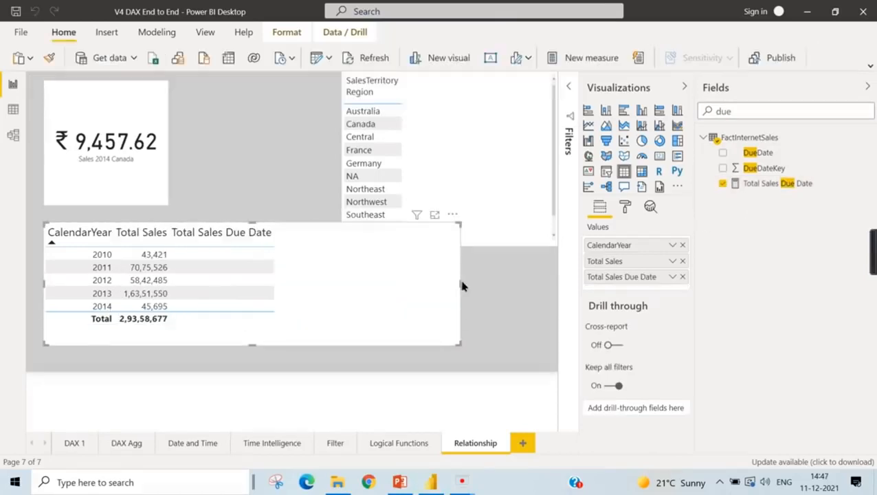
pyautogui.moveTo(460, 284); pyautogui.dragTo(317, 271)
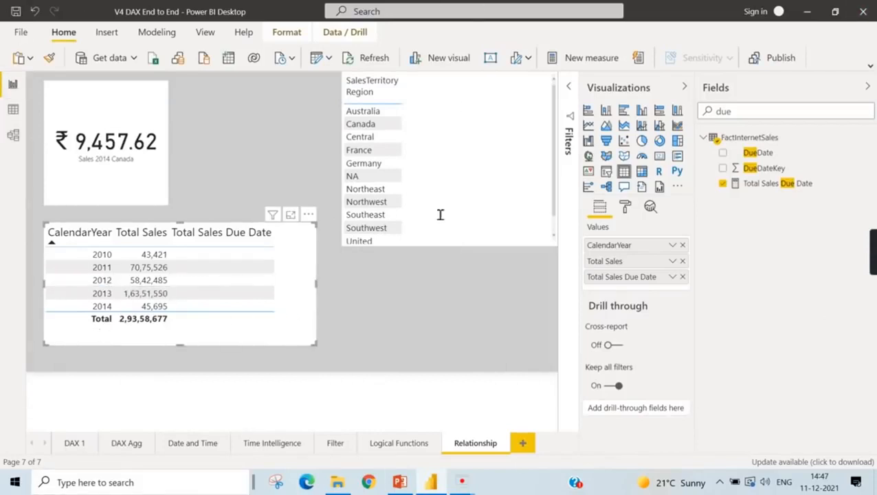
# - In the model view, edit the inactive FactInternetSales–DimDate relationship so that DueDateKey relates to DimDate's DateKey column
pyautogui.click(15, 135)
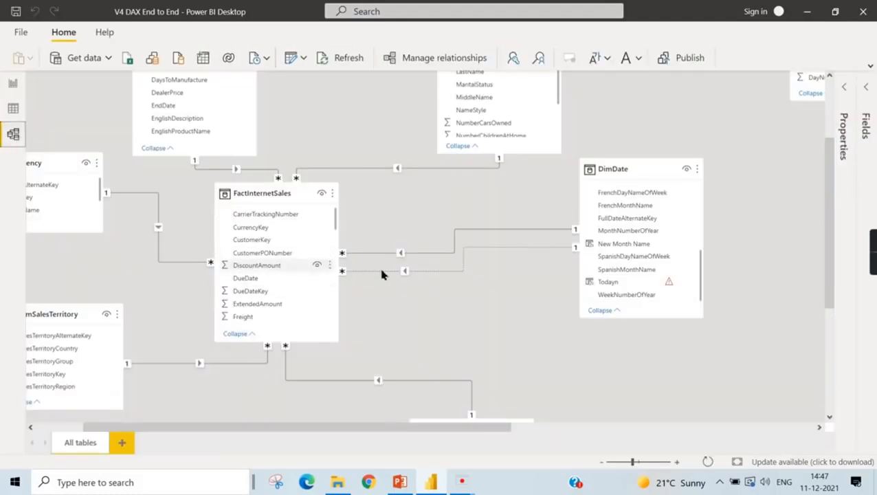
pyautogui.doubleClick(460, 271)
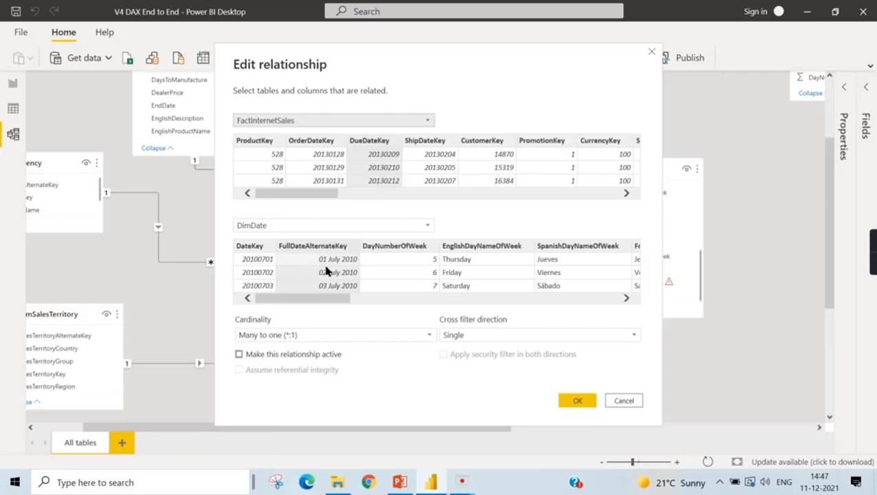
pyautogui.click(249, 247)
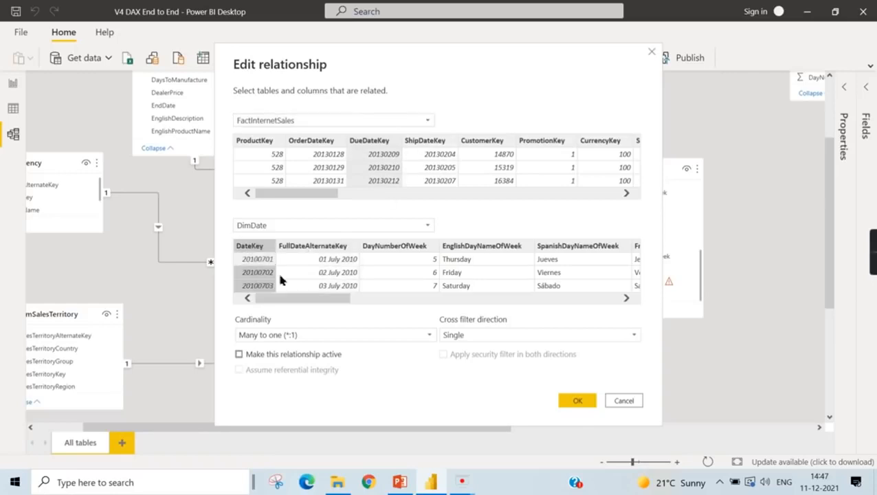
pyautogui.click(573, 397)
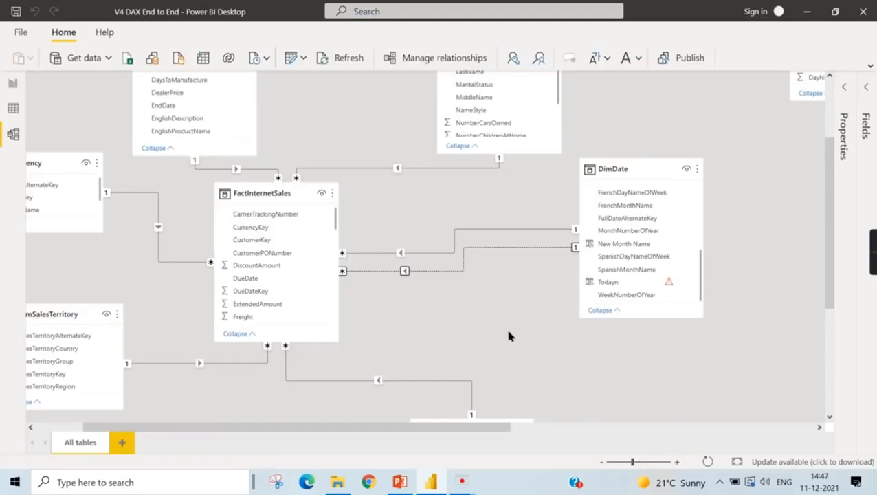
pyautogui.click(509, 335)
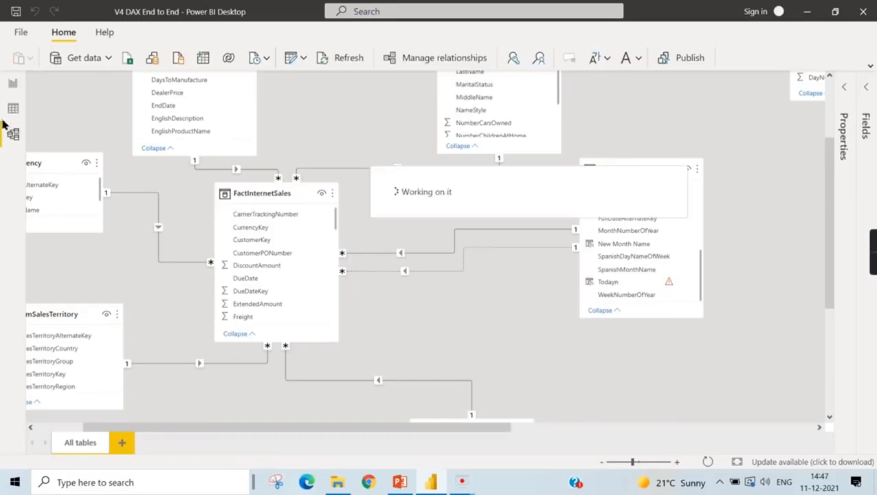
# - Back in the report, change the second USERELATIONSHIP column in Total Sales Due Date to DimDate[DateKey] and commit the measure
pyautogui.click(13, 86)
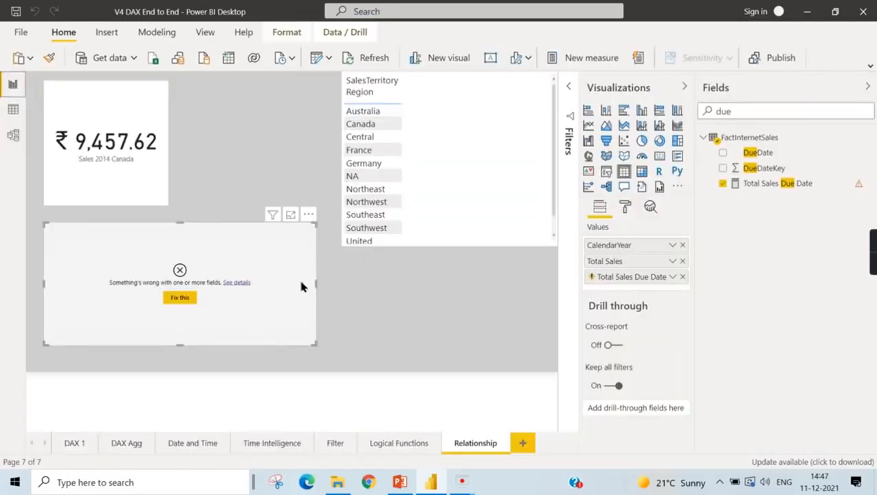
pyautogui.click(798, 183)
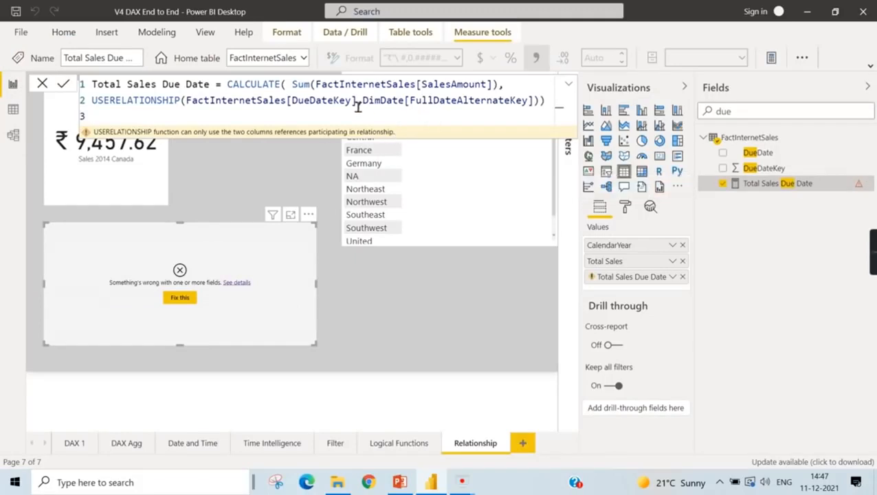
pyautogui.doubleClick(424, 103)
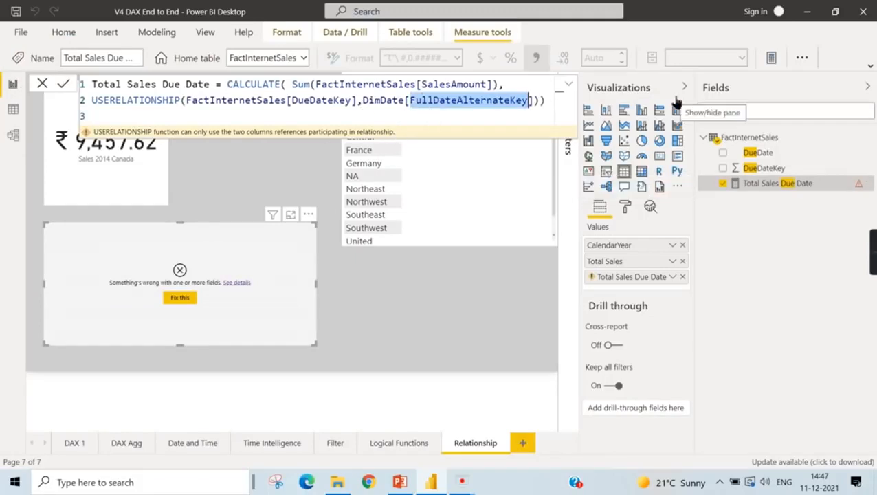
pyautogui.press('BackSpace')
pyautogui.write('Dat')
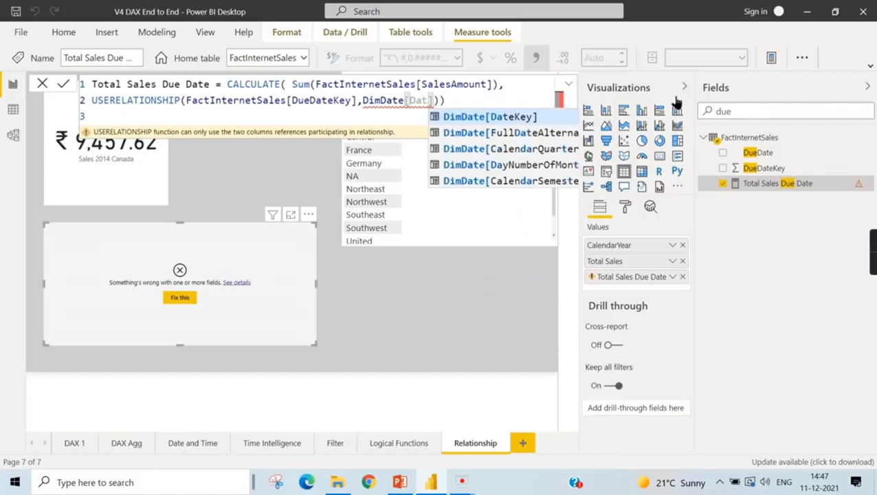
pyautogui.click(543, 118)
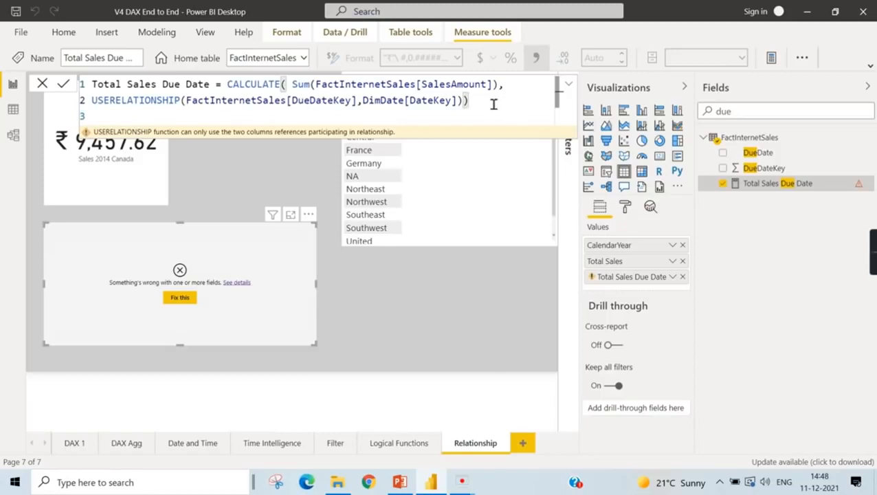
pyautogui.press('Return')
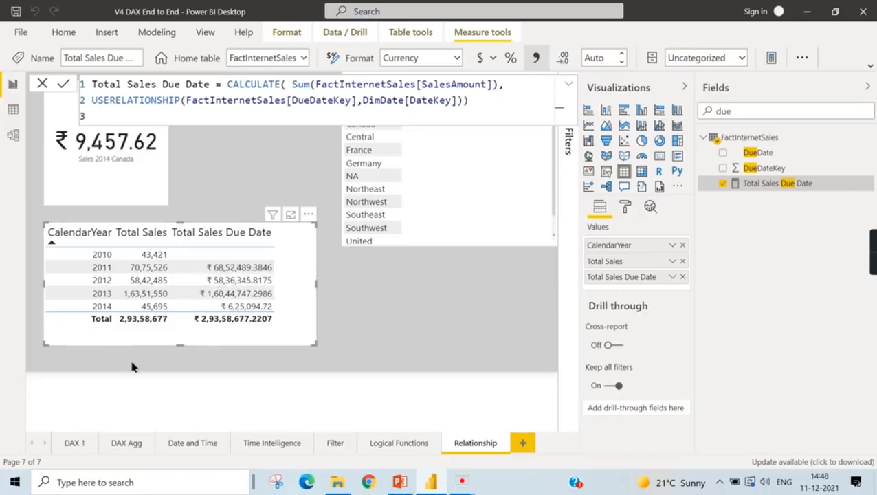
# - Clear the field search, collapse the FactInternetSales table in the field list and deselect the CalendarYear table visual
pyautogui.click(394, 331)
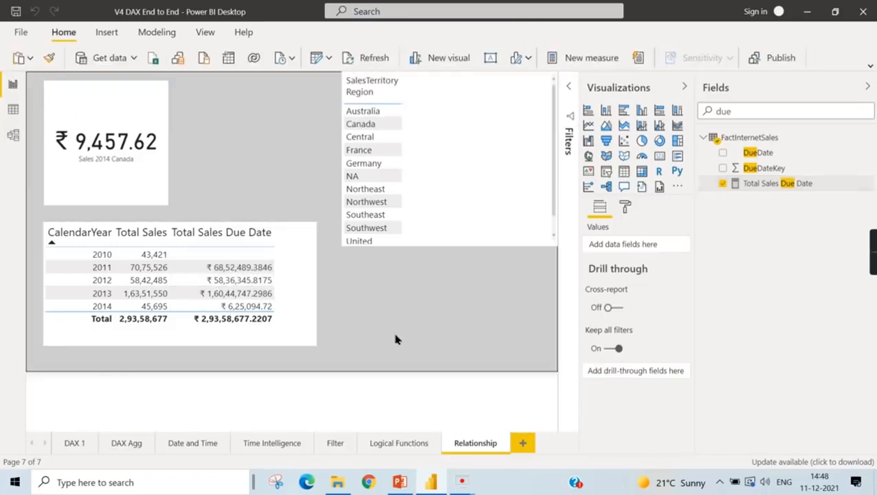
pyautogui.click(300, 322)
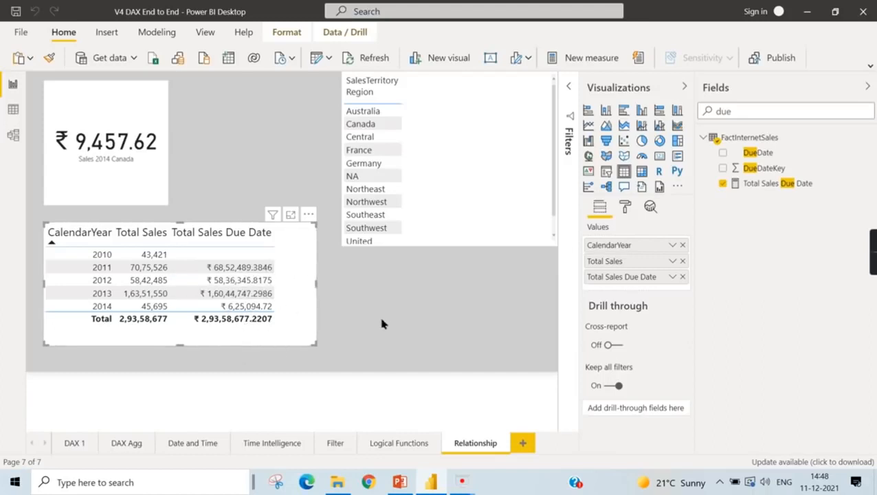
pyautogui.doubleClick(709, 111)
pyautogui.press('BackSpace')
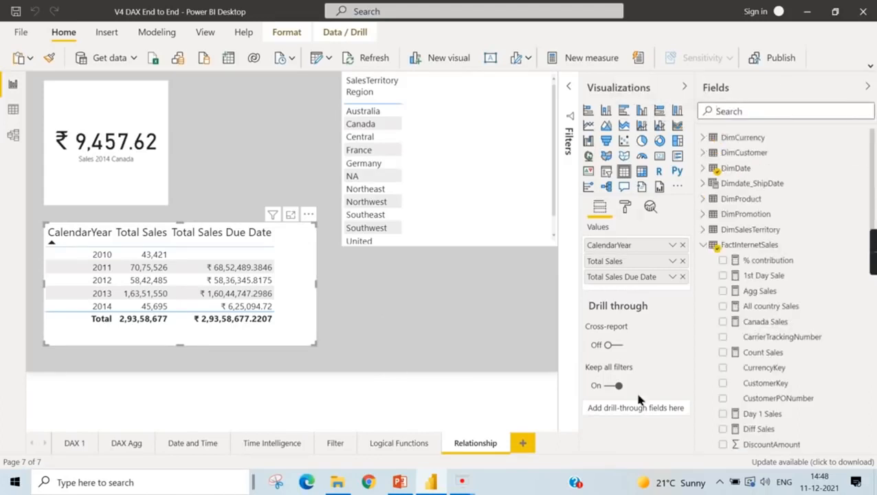
pyautogui.click(700, 245)
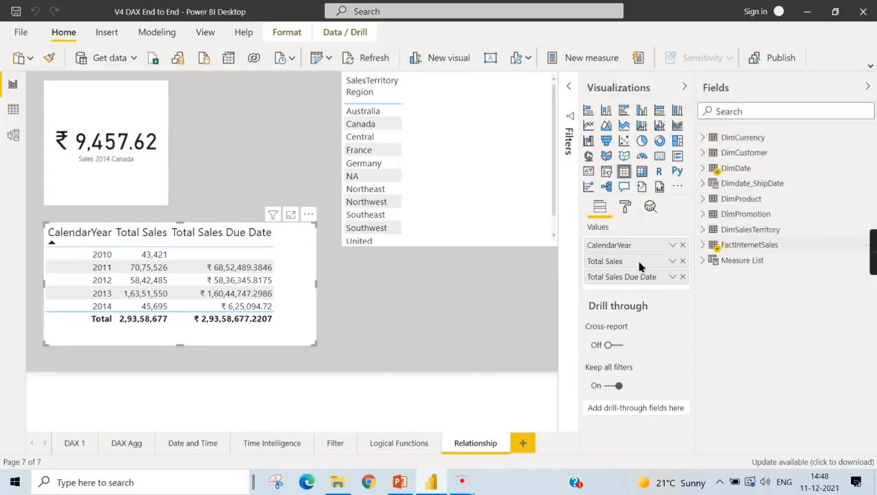
pyautogui.click(452, 282)
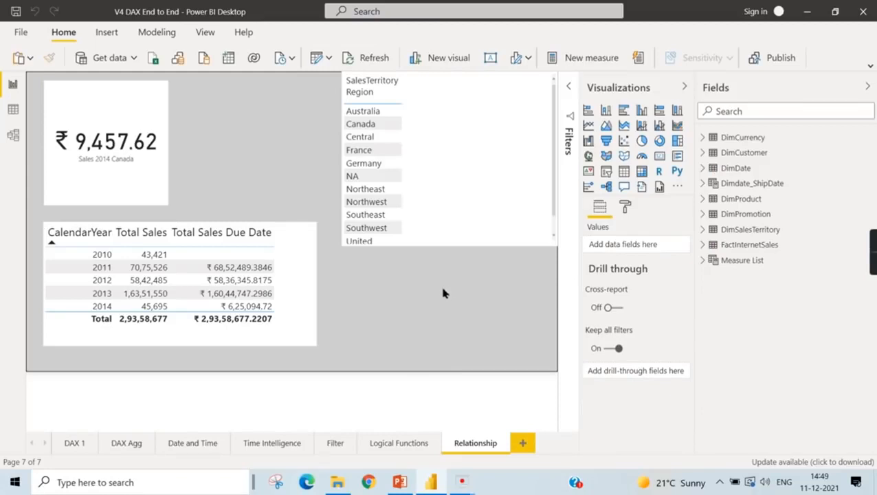
# - Switch to the PowerPoint presentation and reveal the function lists on the Text Functions in DAX slide
pyautogui.click(399, 482)
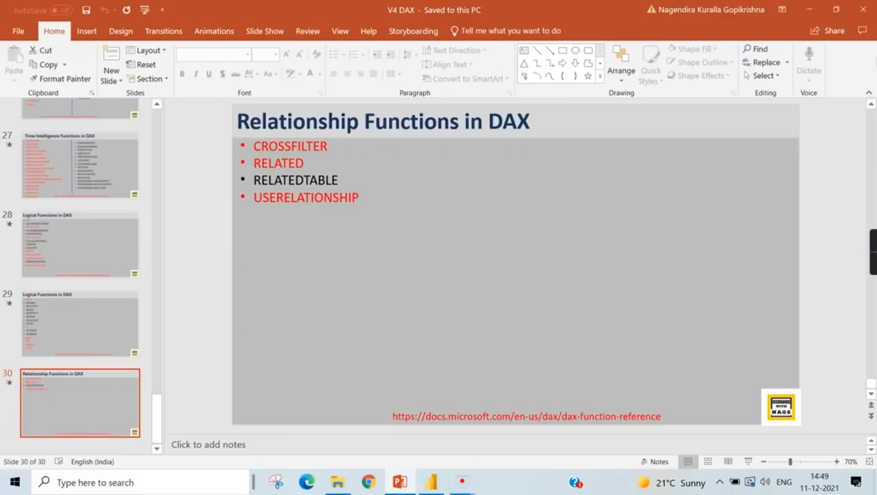
pyautogui.click(810, 10)
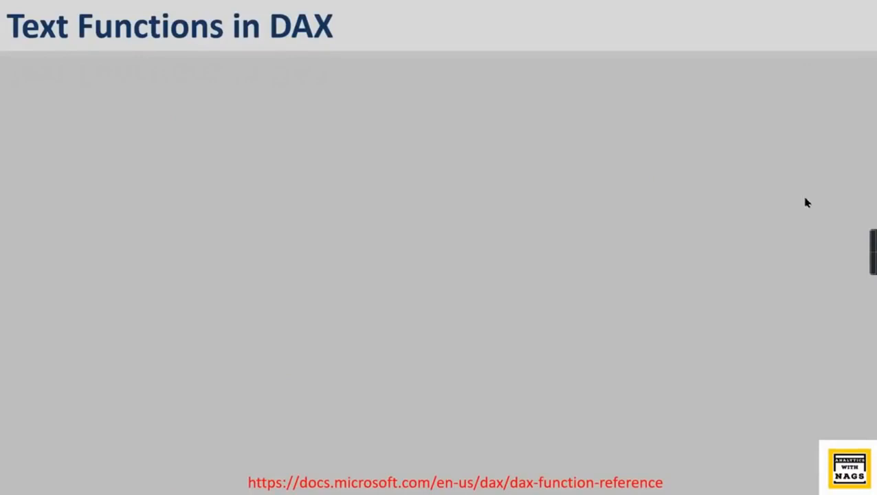
pyautogui.click(373, 264)
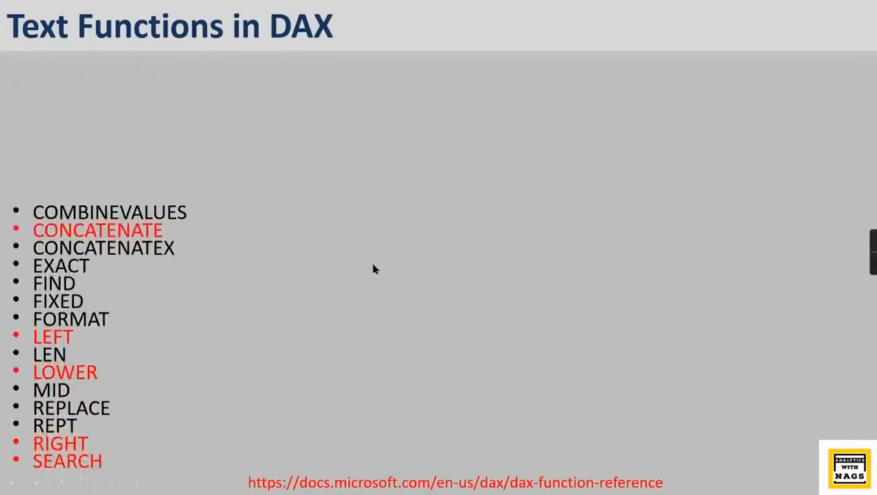
pyautogui.click(373, 264)
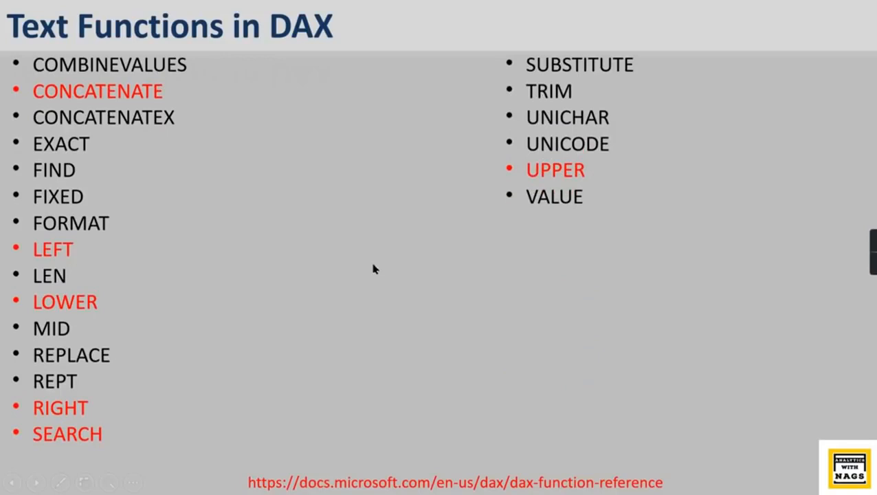
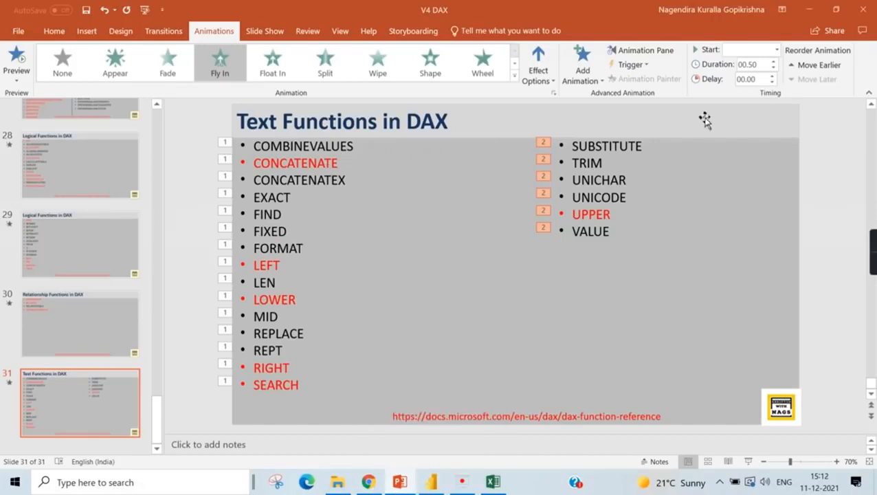
# - Switch to Power BI, add a calculated column named Full Name to DimCustomer and start its formula with the CONCATENATE function
pyautogui.click(432, 483)
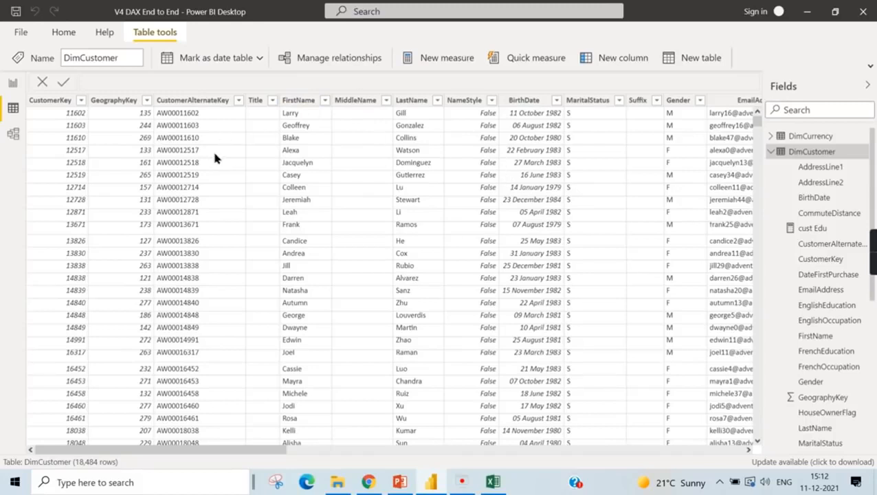
pyautogui.rightClick(464, 104)
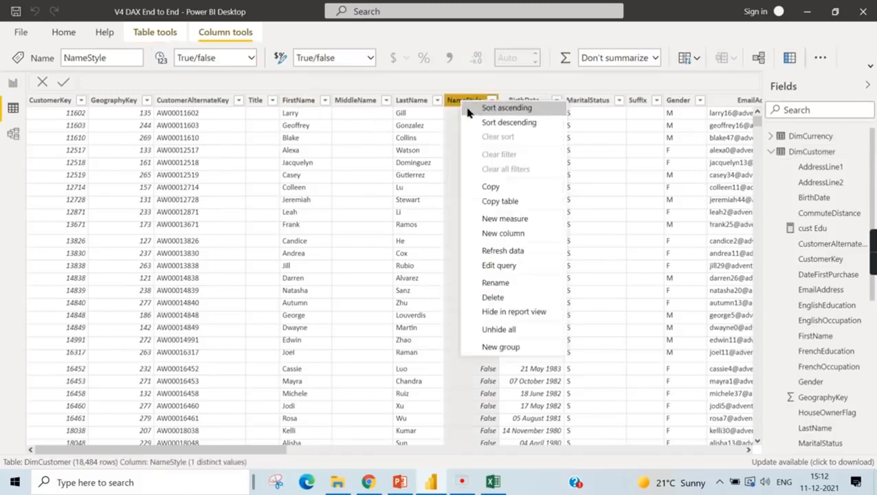
pyautogui.click(506, 237)
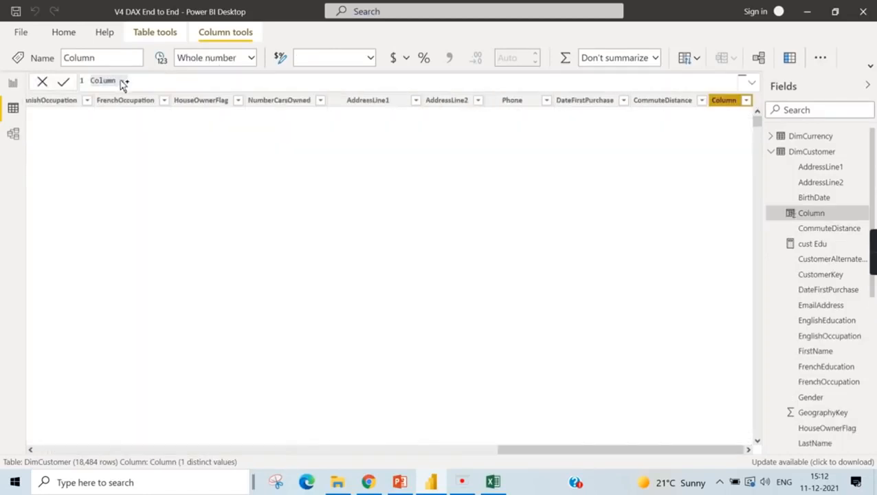
pyautogui.write('Full')
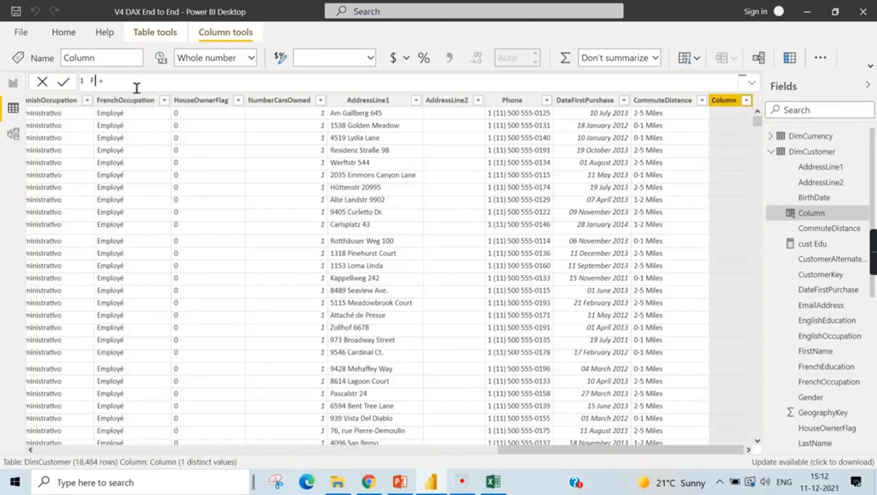
pyautogui.write(' Name')
pyautogui.scroll(7, 160, 86)
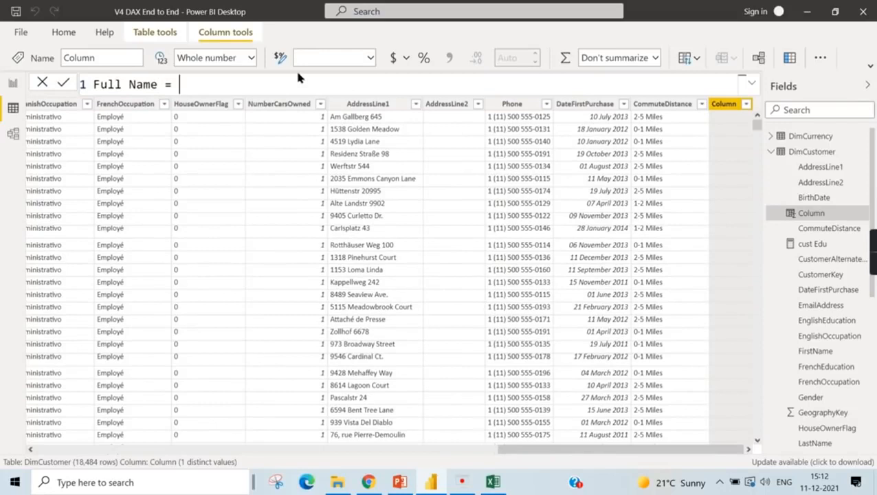
pyautogui.write('Conta')
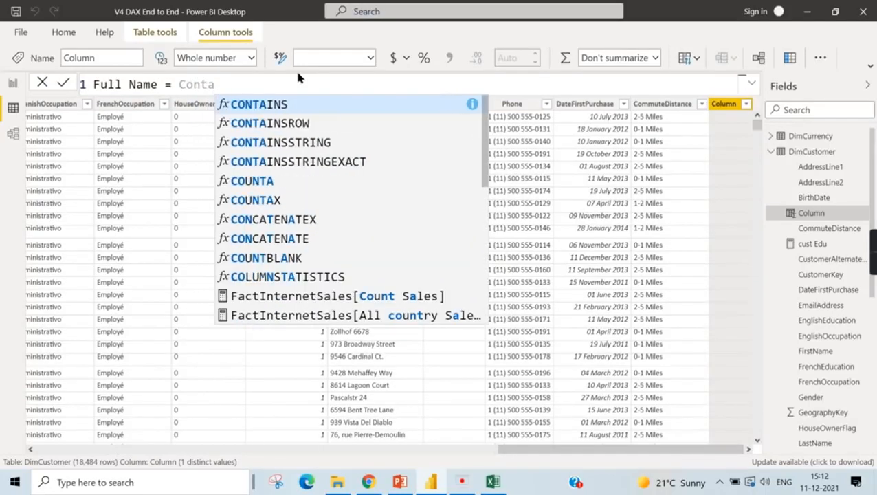
pyautogui.click(275, 239)
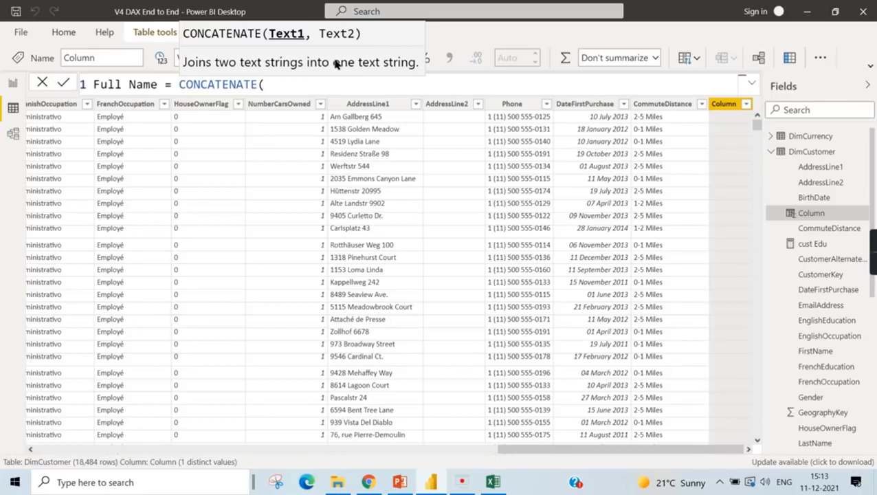
# - Concatenate DimCustomer[FirstName] and DimCustomer[LastName] in the Full Name formula, commit it and dismiss the ScreenRec notification
pyautogui.write('Fis')
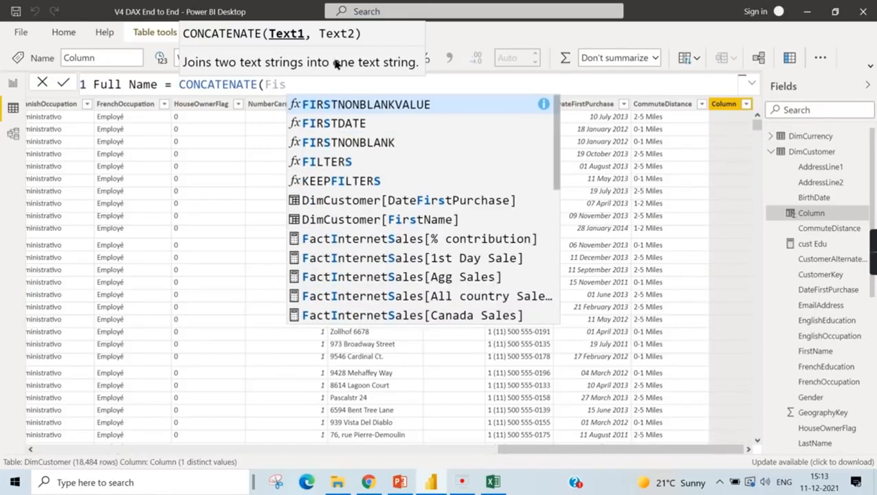
pyautogui.write('r')
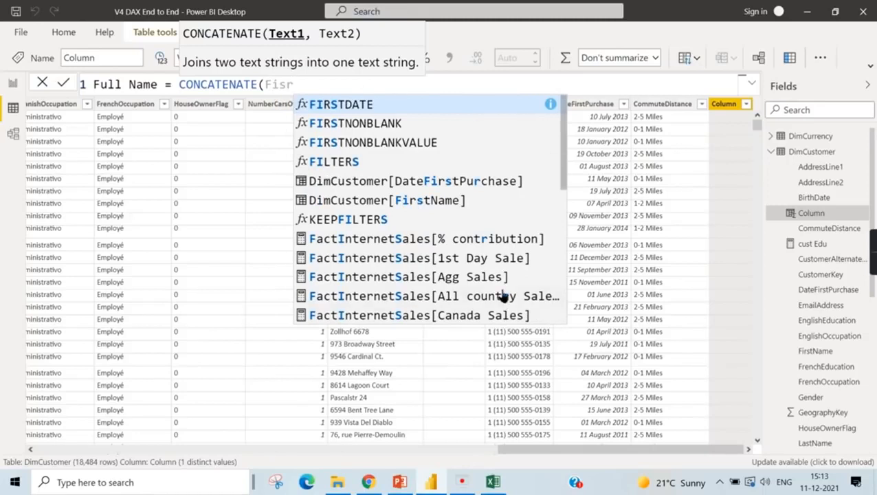
pyautogui.click(408, 202)
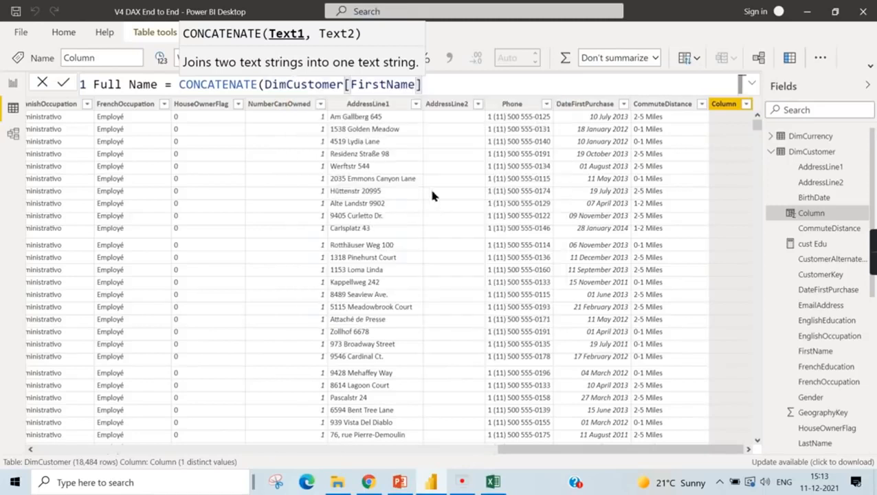
pyautogui.write(',')
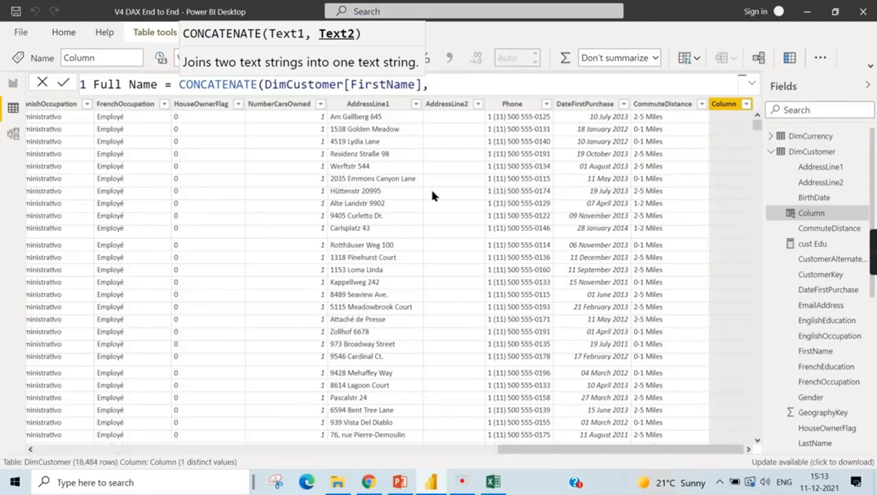
pyautogui.write(' Las')
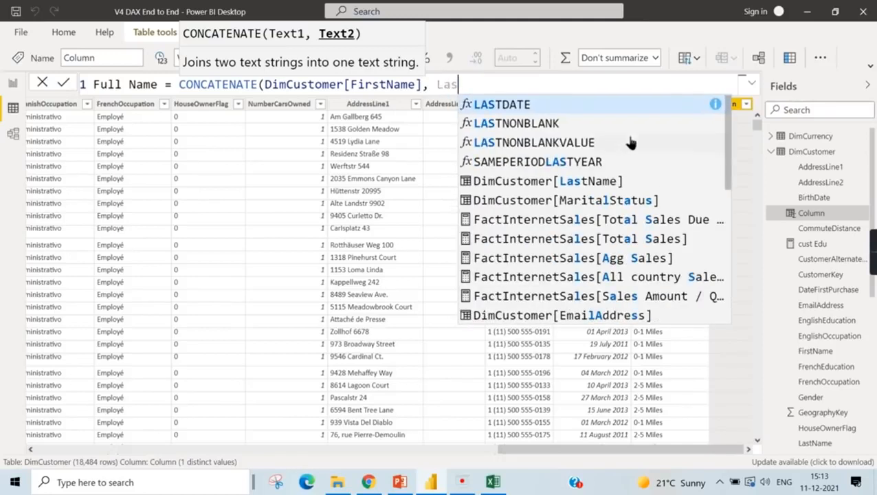
pyautogui.write('t')
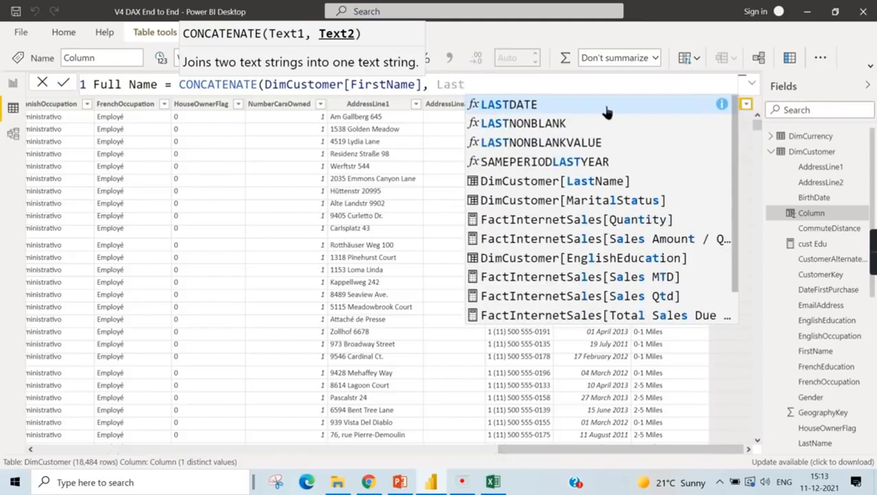
pyautogui.write('name')
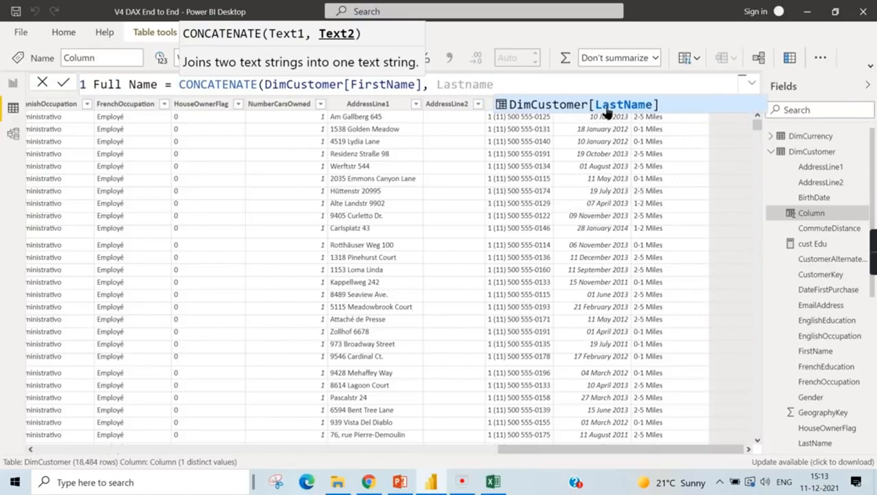
pyautogui.press('Tab')
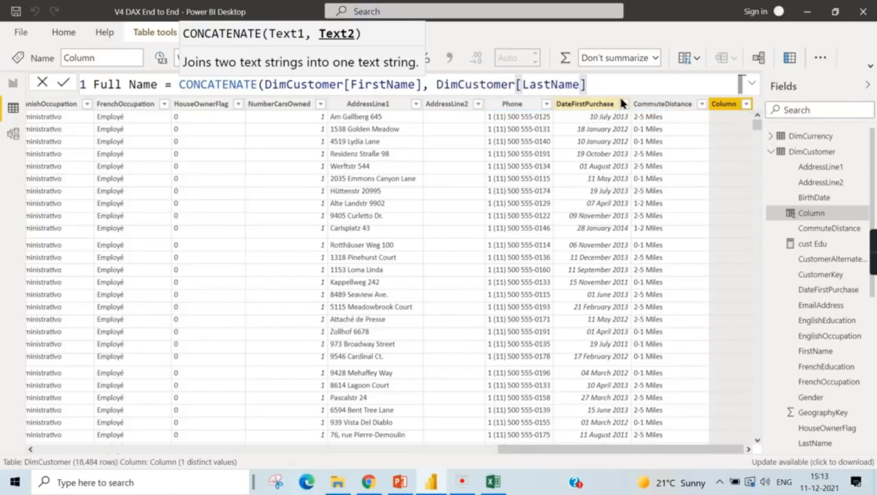
pyautogui.write(')')
pyautogui.press('Return')
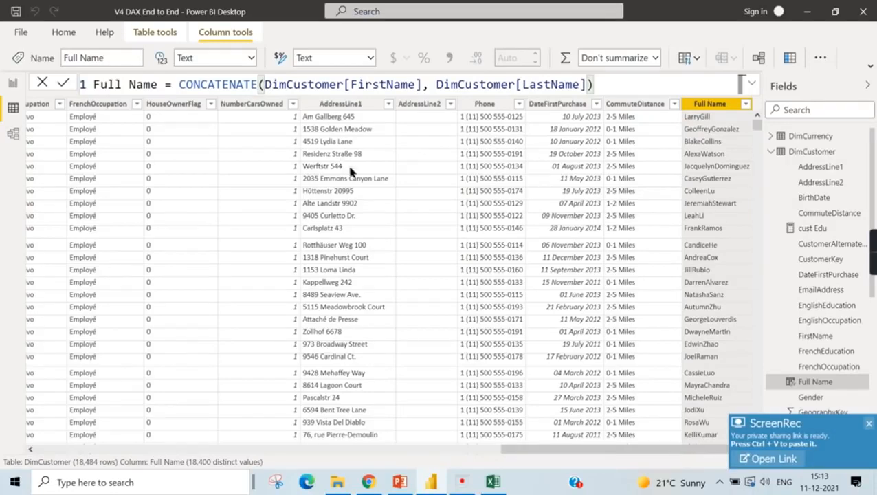
pyautogui.click(868, 423)
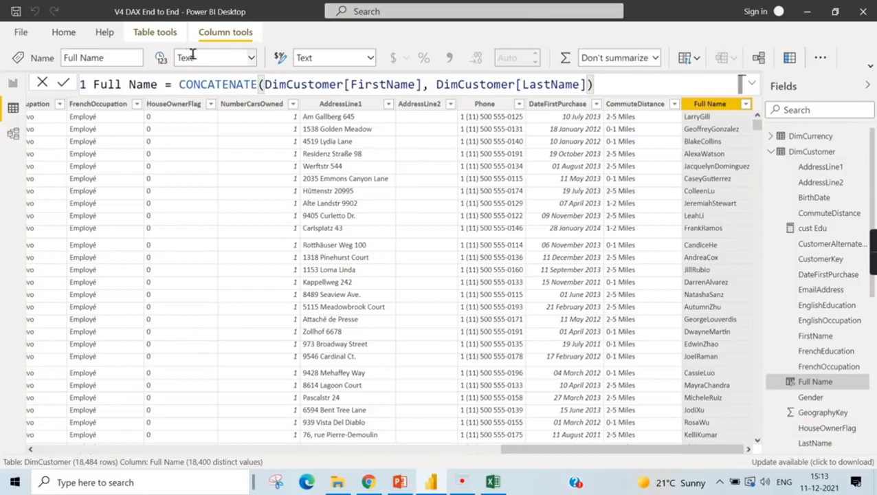
# - Add another calculated column to DimCustomer and name it Phone country
pyautogui.rightClick(574, 104)
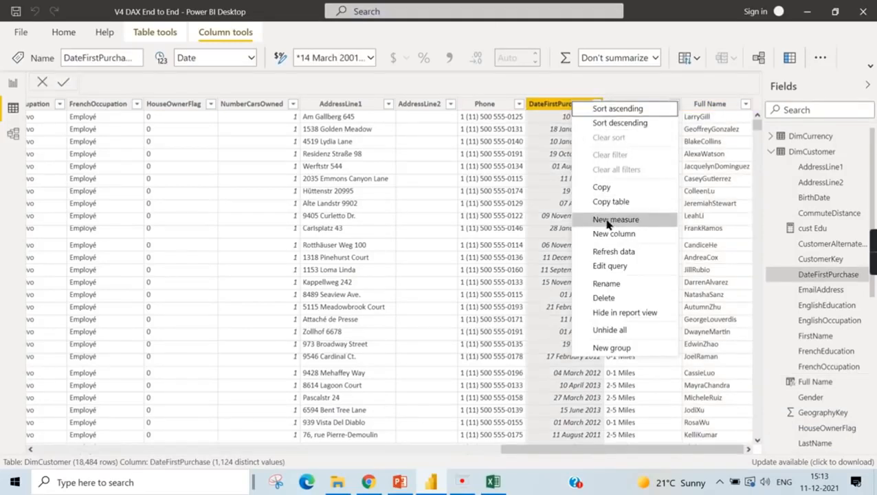
pyautogui.click(616, 234)
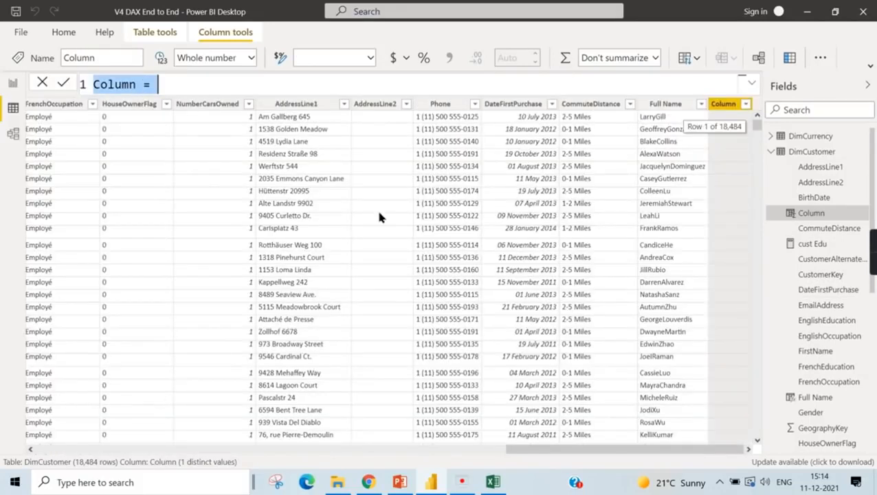
pyautogui.doubleClick(131, 84)
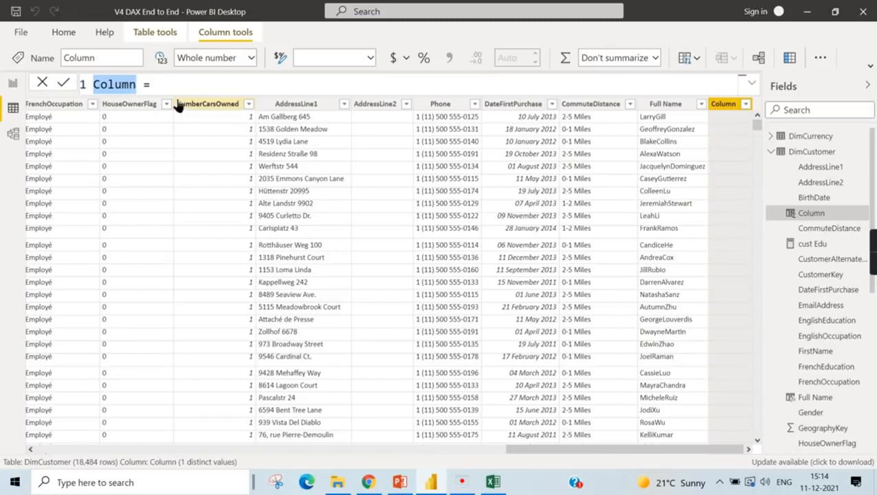
pyautogui.write('Lse')
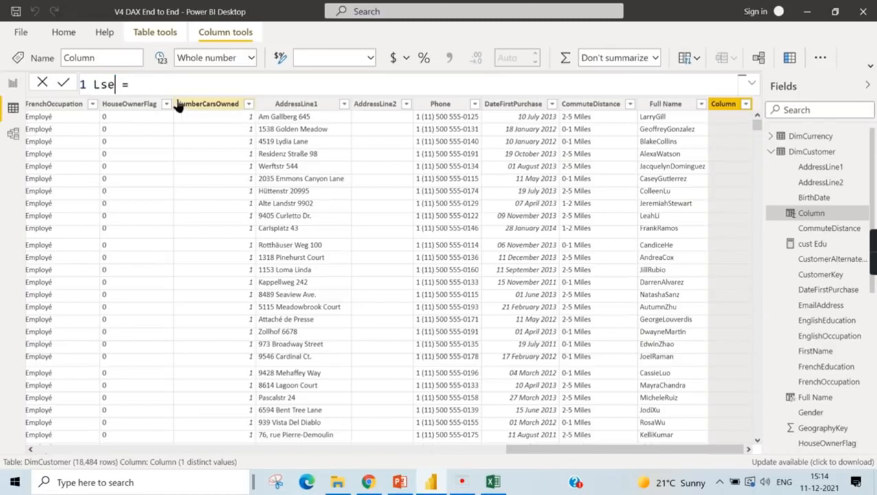
pyautogui.press('BackSpace')
pyautogui.press('BackSpace')
pyautogui.write('Phone ')
pyautogui.write('countr')
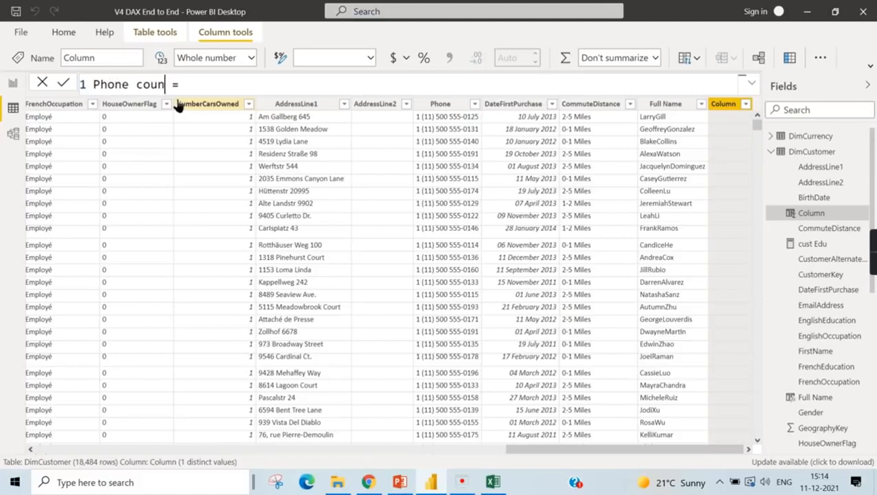
pyautogui.write('y = Left')
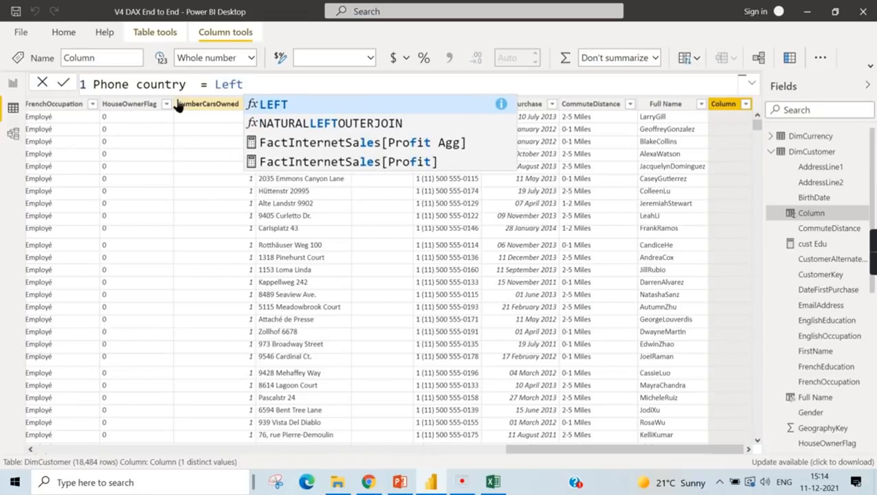
pyautogui.write('(Ph')
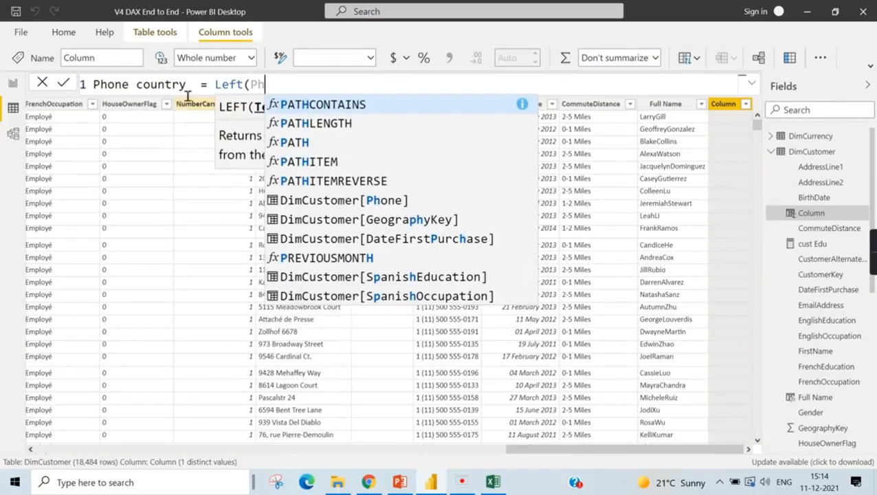
pyautogui.write('one')
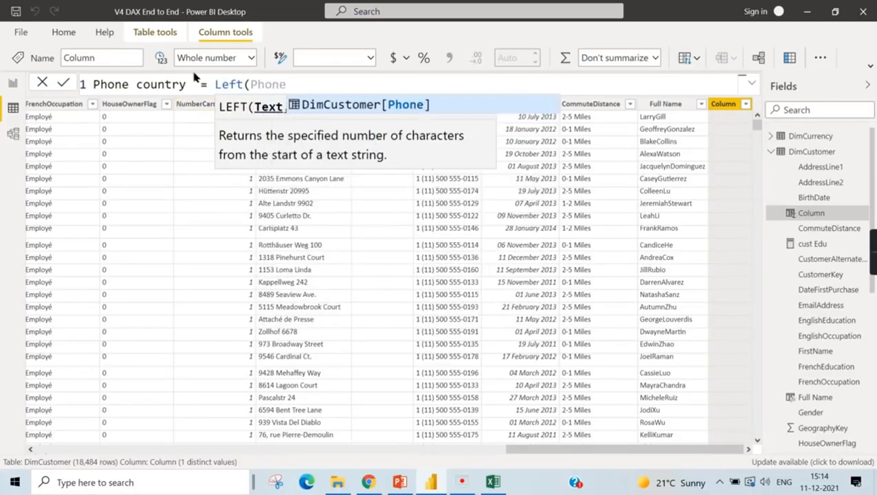
# - Define Phone country as the first 6 characters of DimCustomer[Phone] using the LEFT function and commit the formula
pyautogui.click(385, 109)
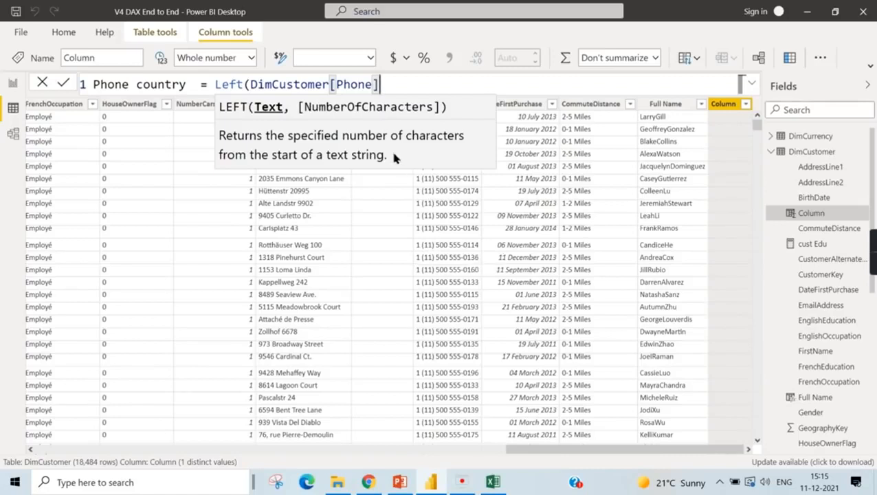
pyautogui.write(',6)')
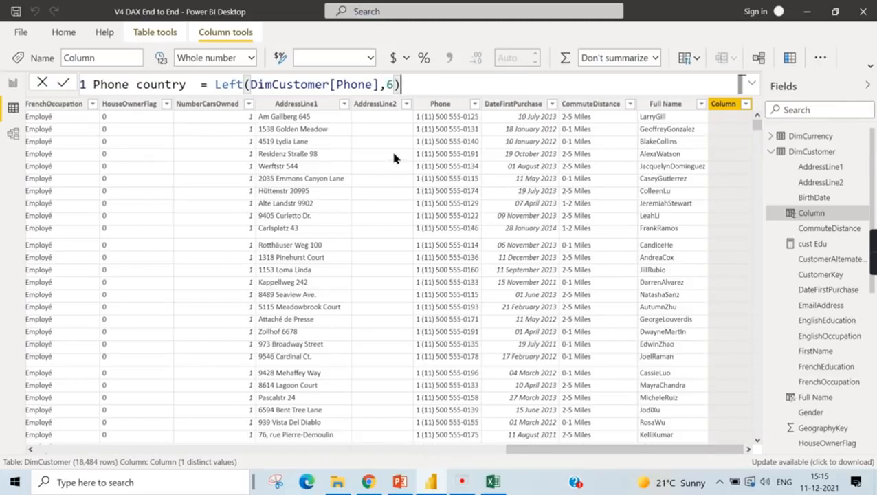
pyautogui.press('Return')
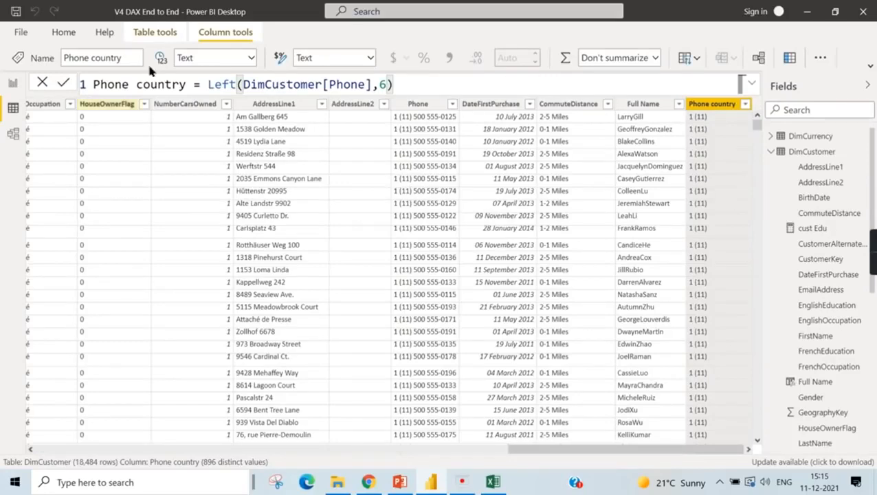
# - Replace the LEFT function in the Phone country formula with RIGHT and commit the column
pyautogui.moveTo(209, 84); pyautogui.dragTo(238, 84)
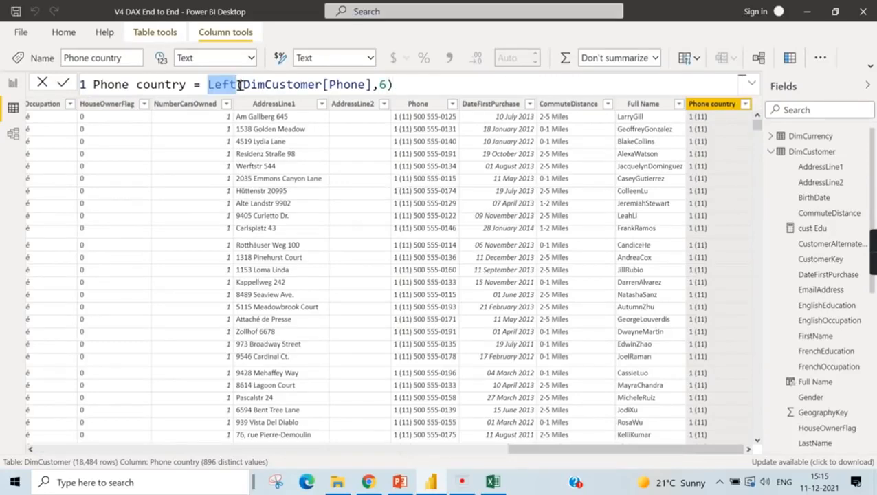
pyautogui.write('Righ')
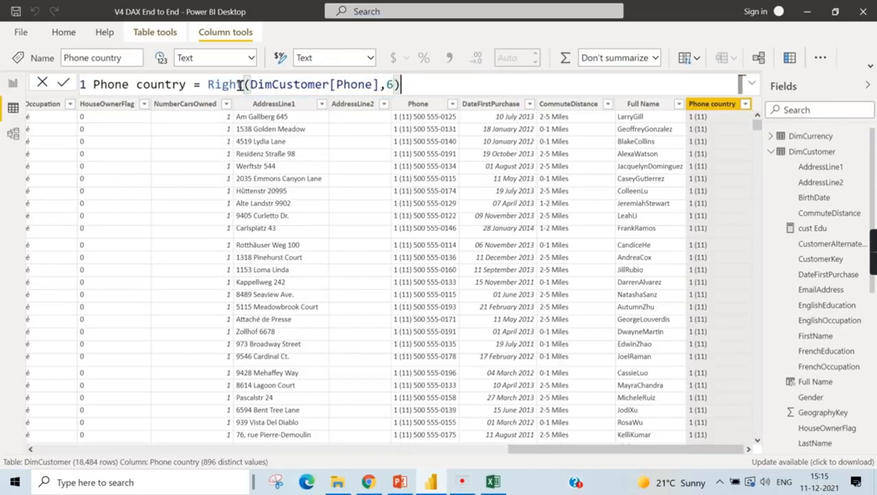
pyautogui.write('t')
pyautogui.press('Return')
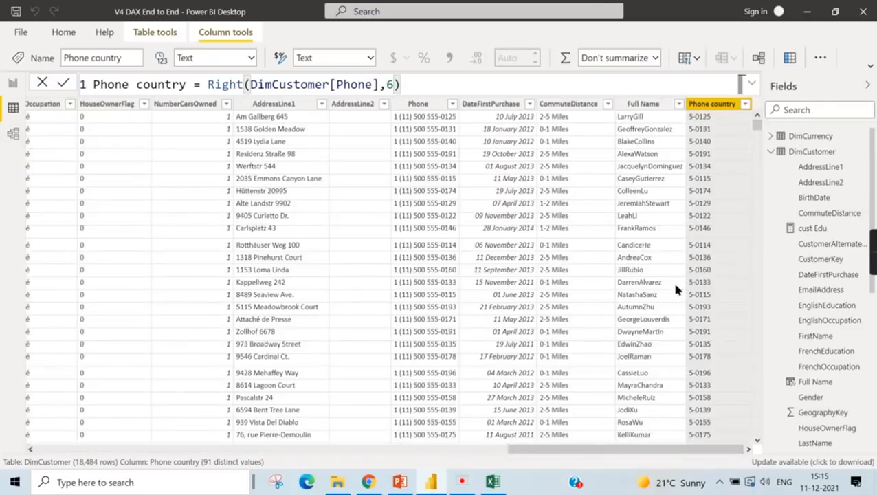
# - Review the Text Functions in DAX slide in PowerPoint and return to the DimCustomer table in Power BI
pyautogui.hotkey('alt', 'Tab')
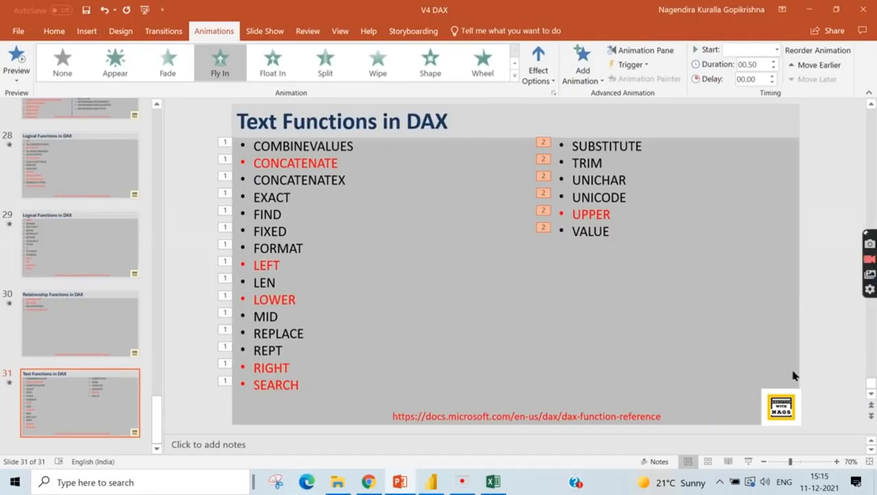
pyautogui.hotkey('alt', 'Tab')
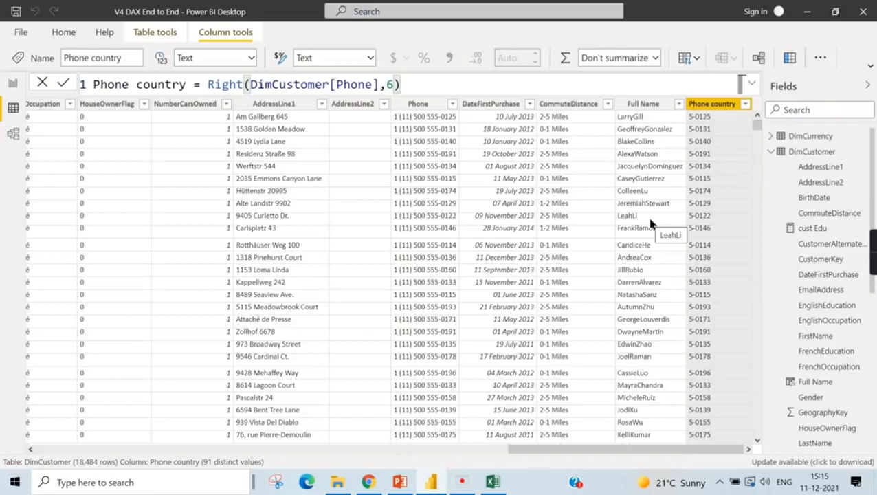
pyautogui.hotkey('alt', 'Tab')
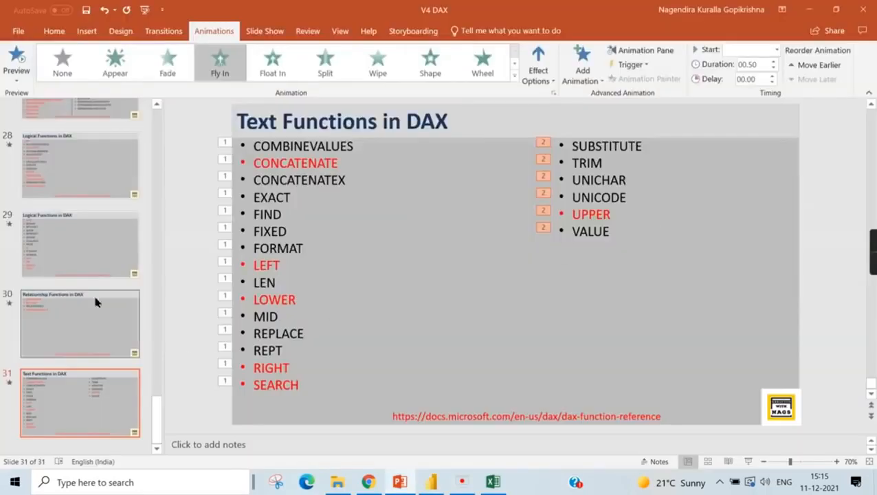
pyautogui.hotkey('alt', 'Tab')
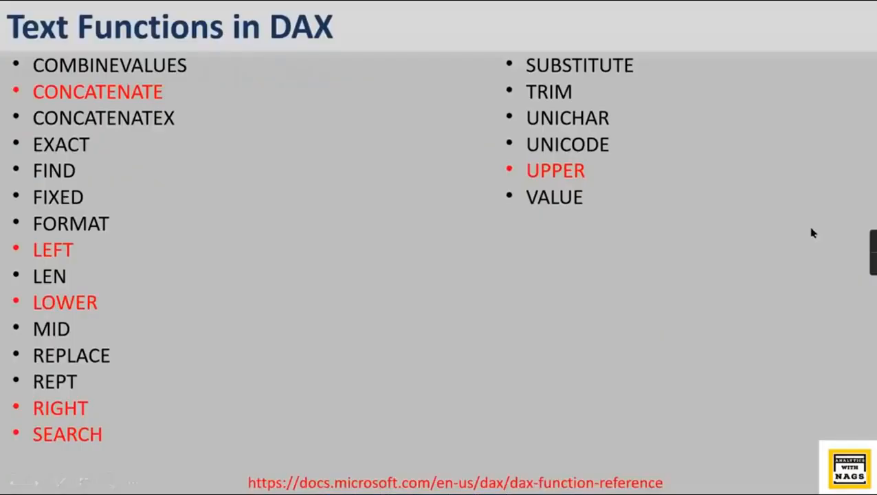
# - Present the DAX summary slide in PowerPoint and reveal its bullets on the functional language and on measures, calculated columns or tables
pyautogui.click(812, 233)
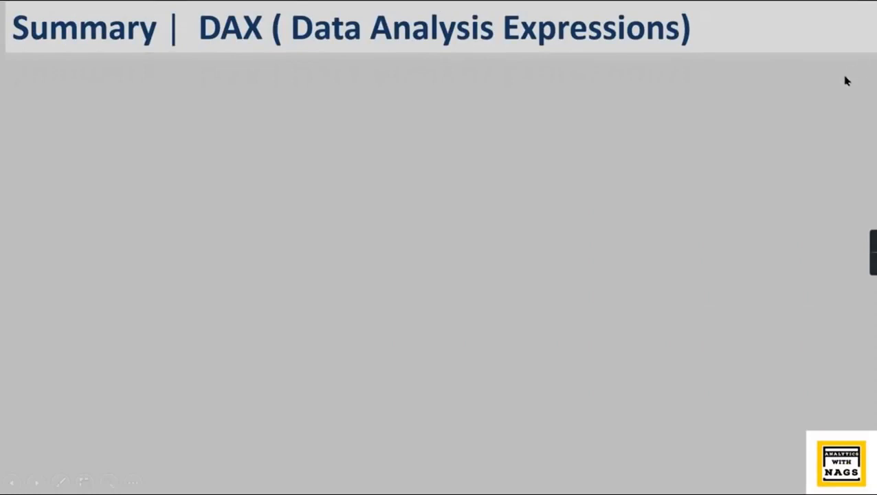
pyautogui.press('Right')
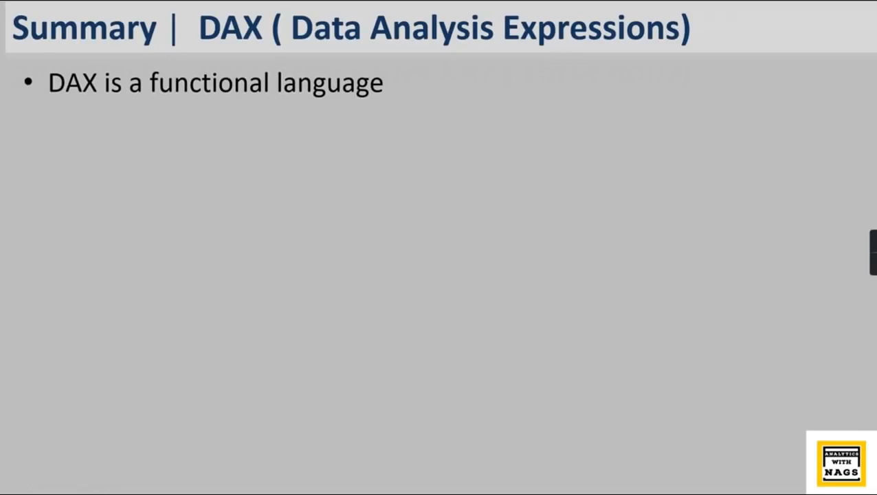
pyautogui.press('Right')
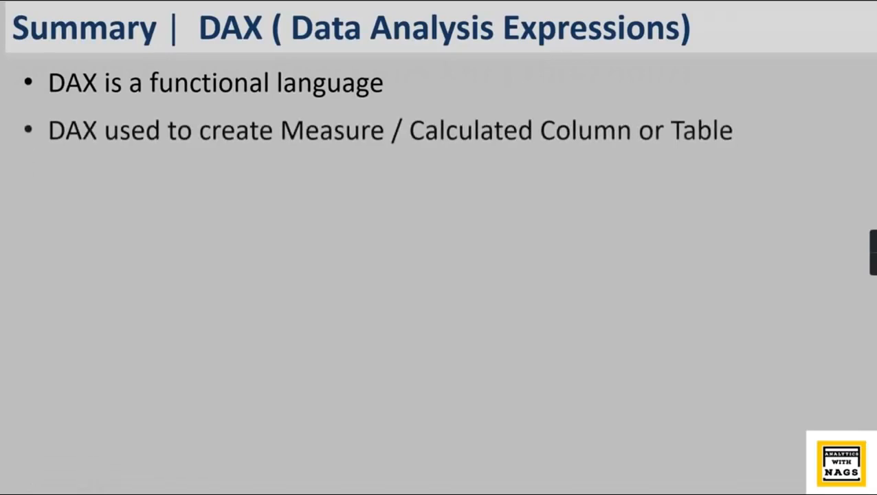